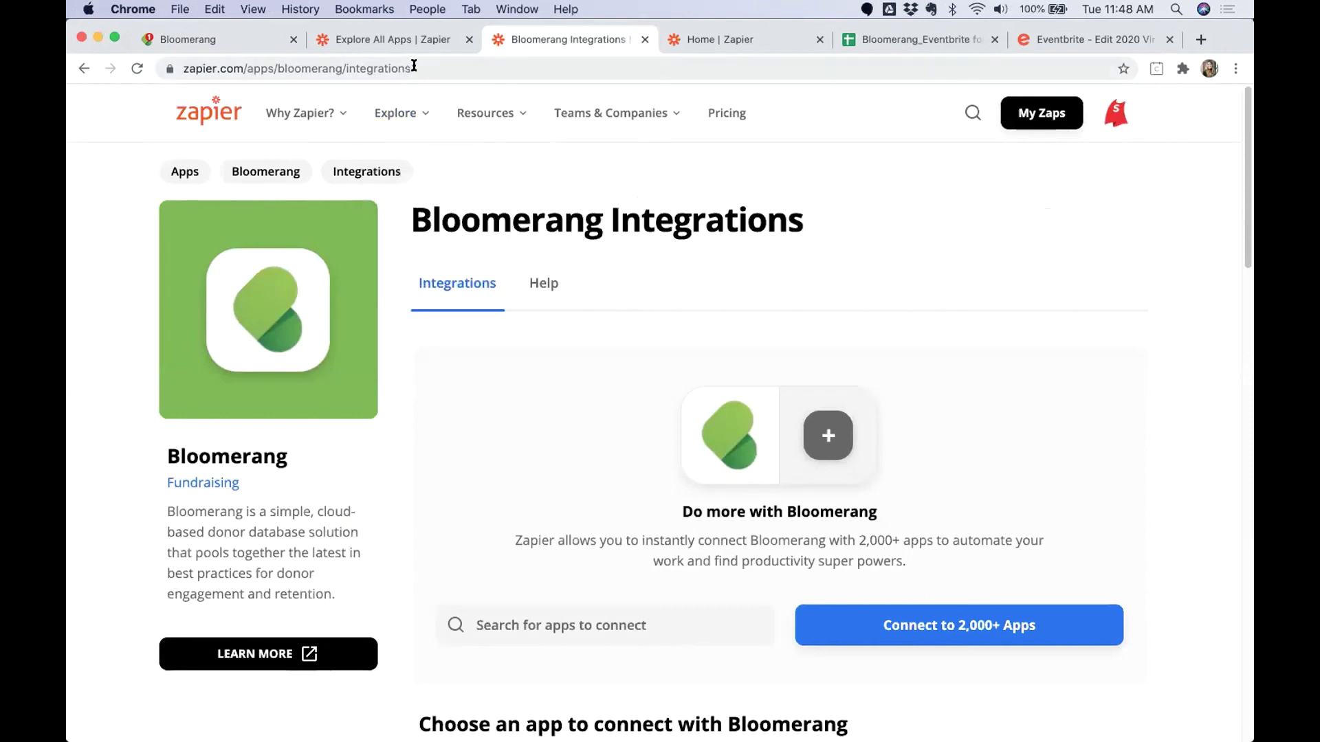
# Review the Connect Bloomerang list, then switch to the Bloomerang_Eventbrite for Academy_Demo spreadsheet.
pyautogui.click(412, 68)
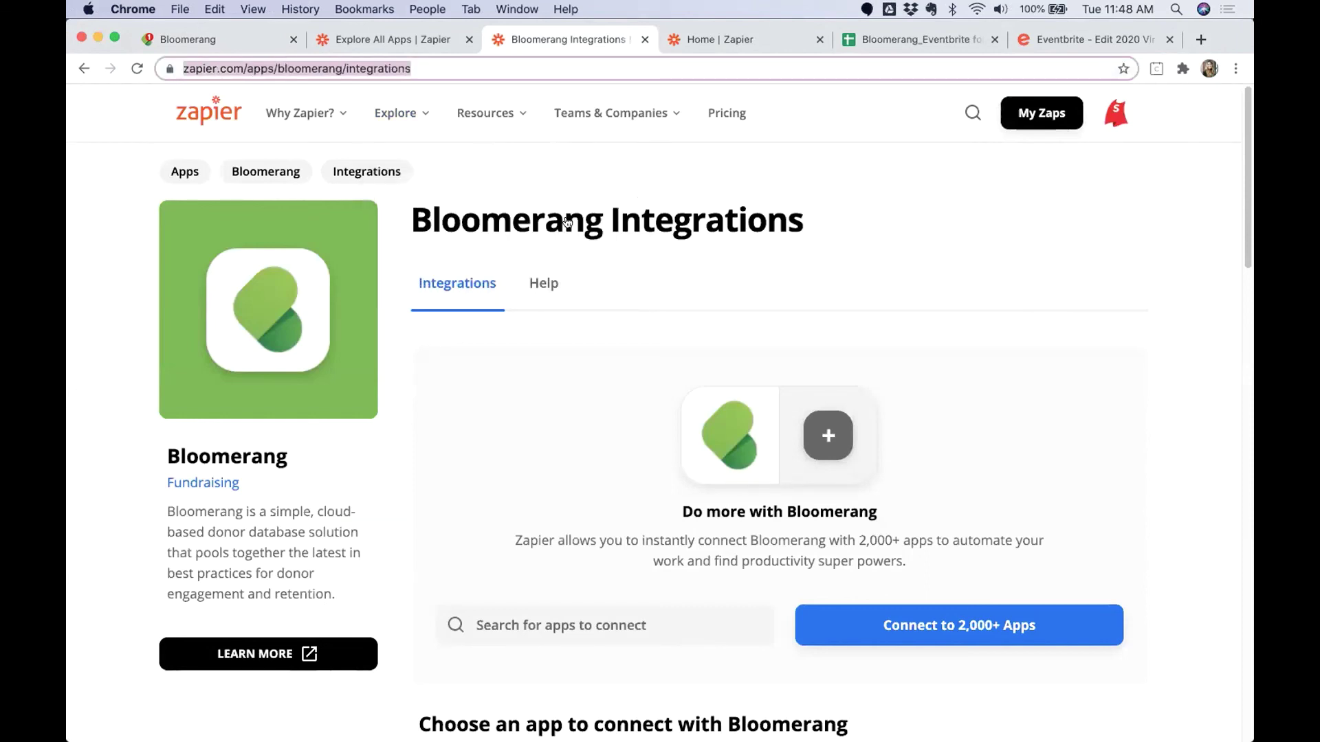
pyautogui.click(885, 284)
pyautogui.scroll(-1, 887, 285)
pyautogui.scroll(-15, 886, 282)
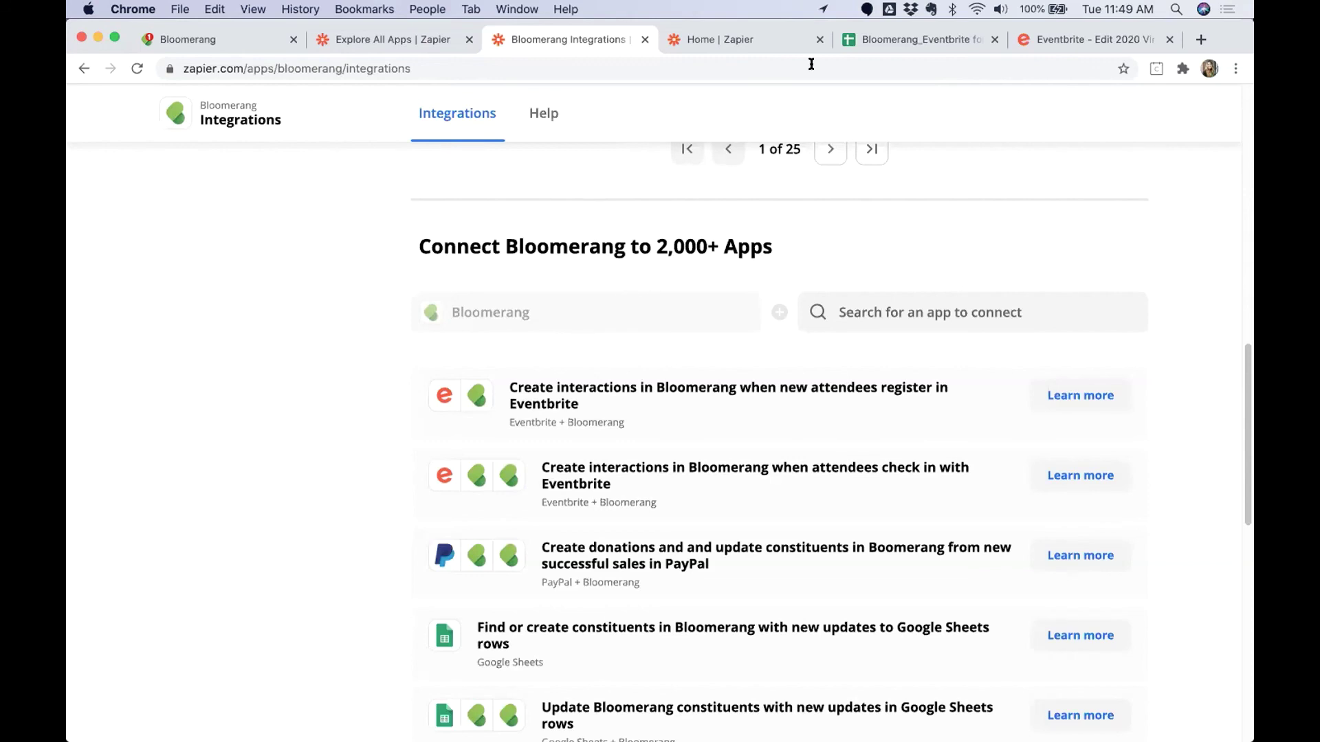
pyautogui.click(901, 39)
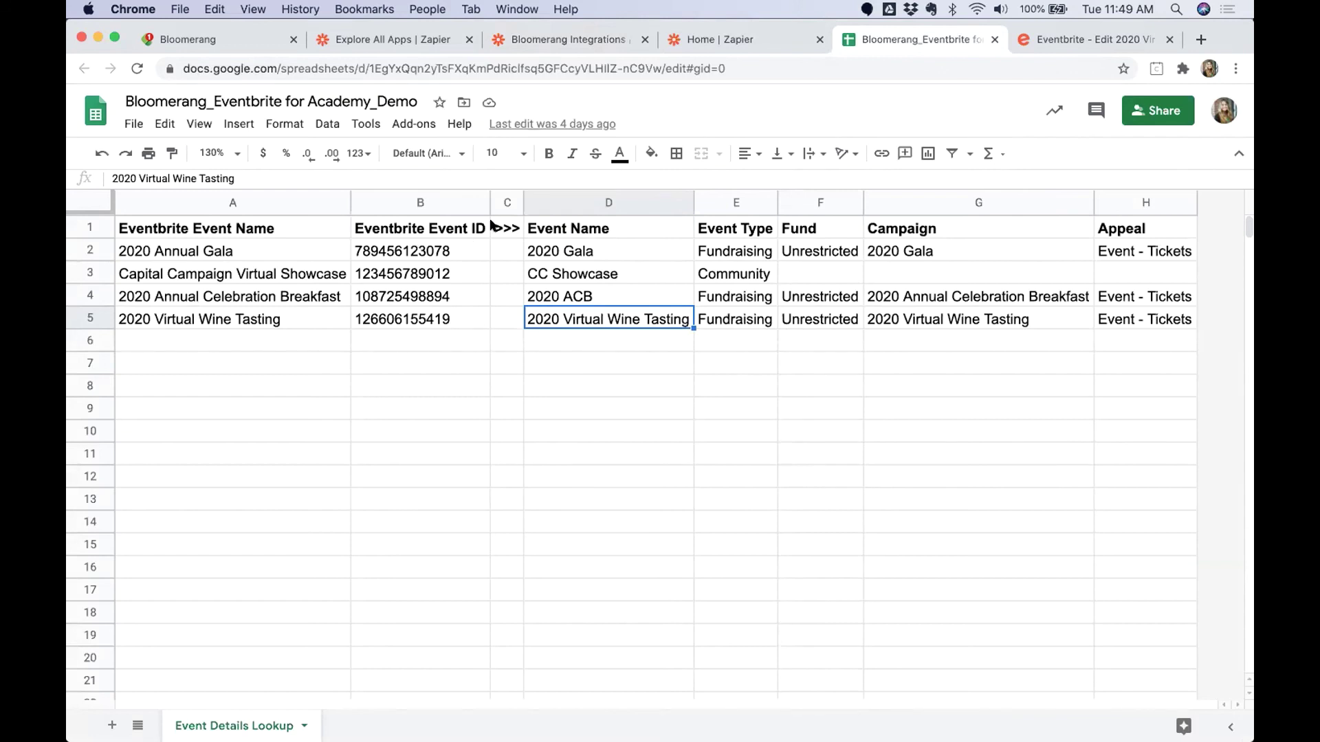
# Review the spreadsheet's header cells A1 through H1, including Eventbrite Event ID.
pyautogui.moveTo(234, 228); pyautogui.dragTo(1115, 235)
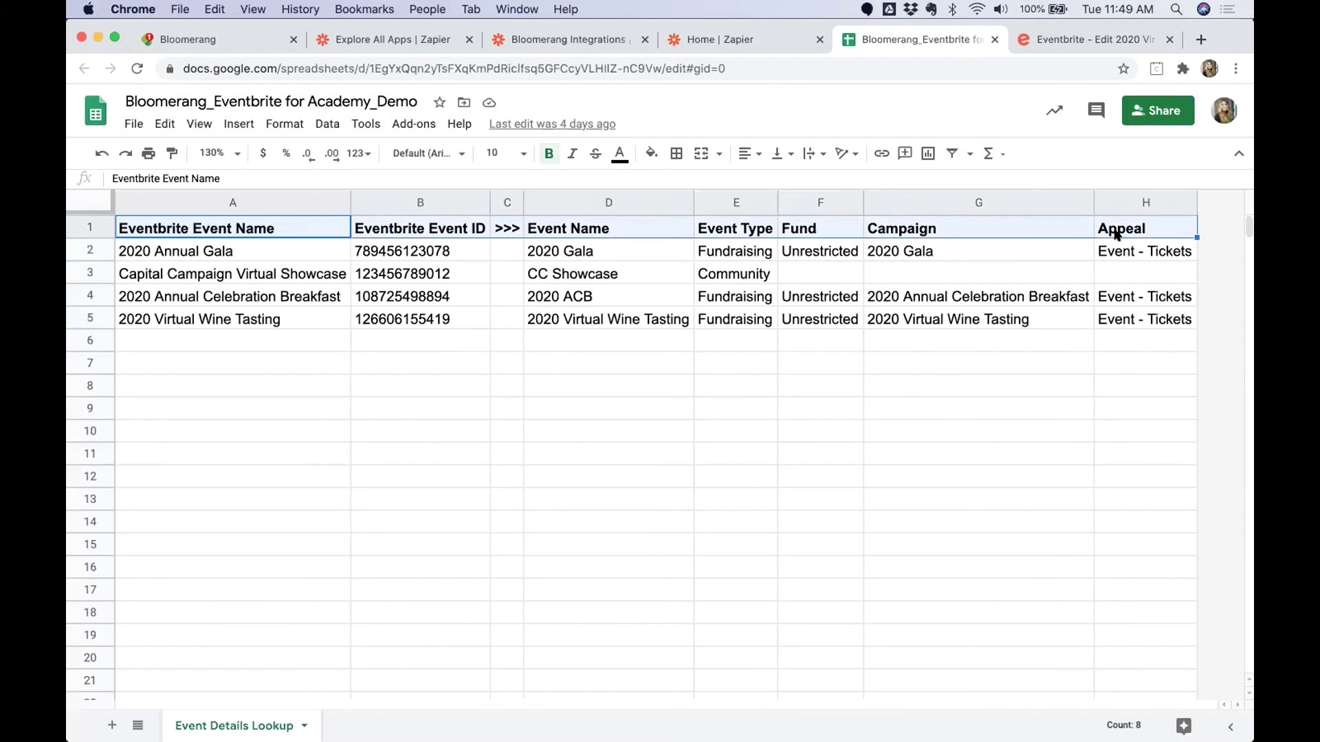
pyautogui.click(471, 225)
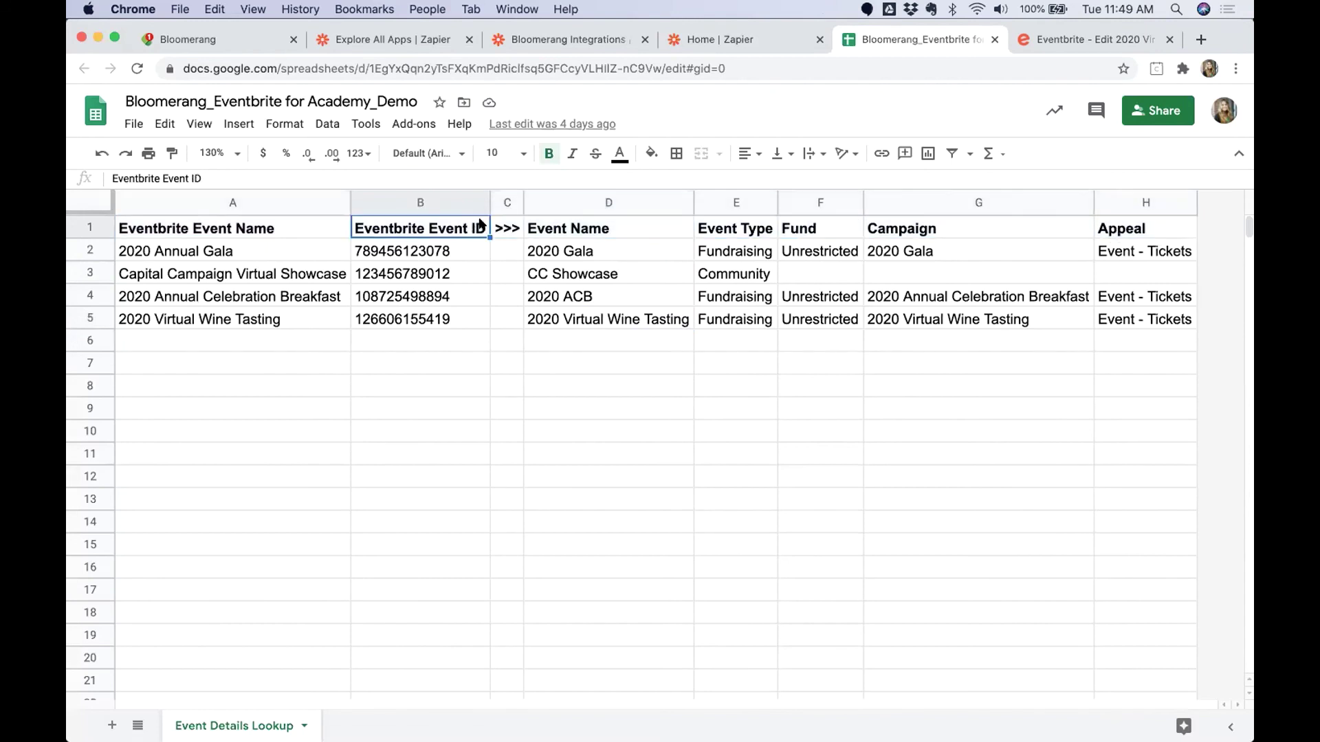
pyautogui.keyDown('shift'); pyautogui.click(309, 217); pyautogui.keyUp('shift')
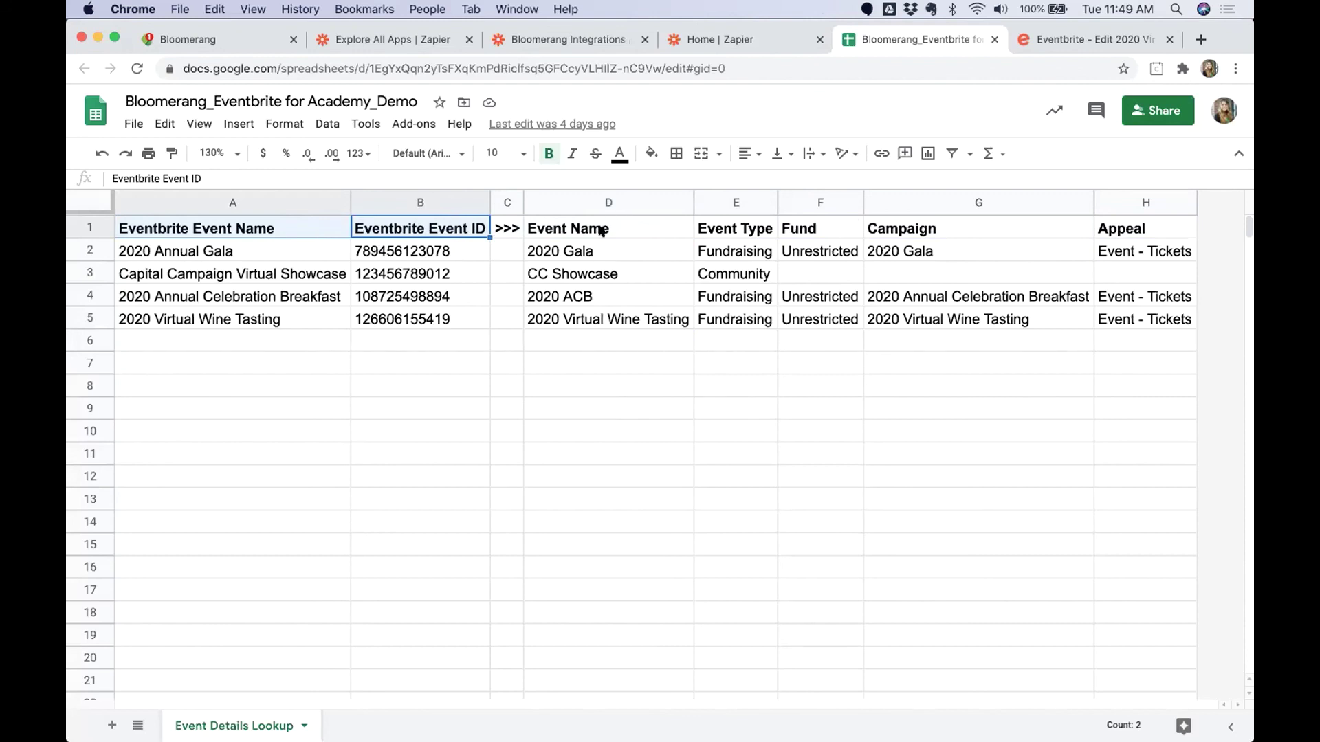
pyautogui.moveTo(600, 231); pyautogui.dragTo(1127, 230)
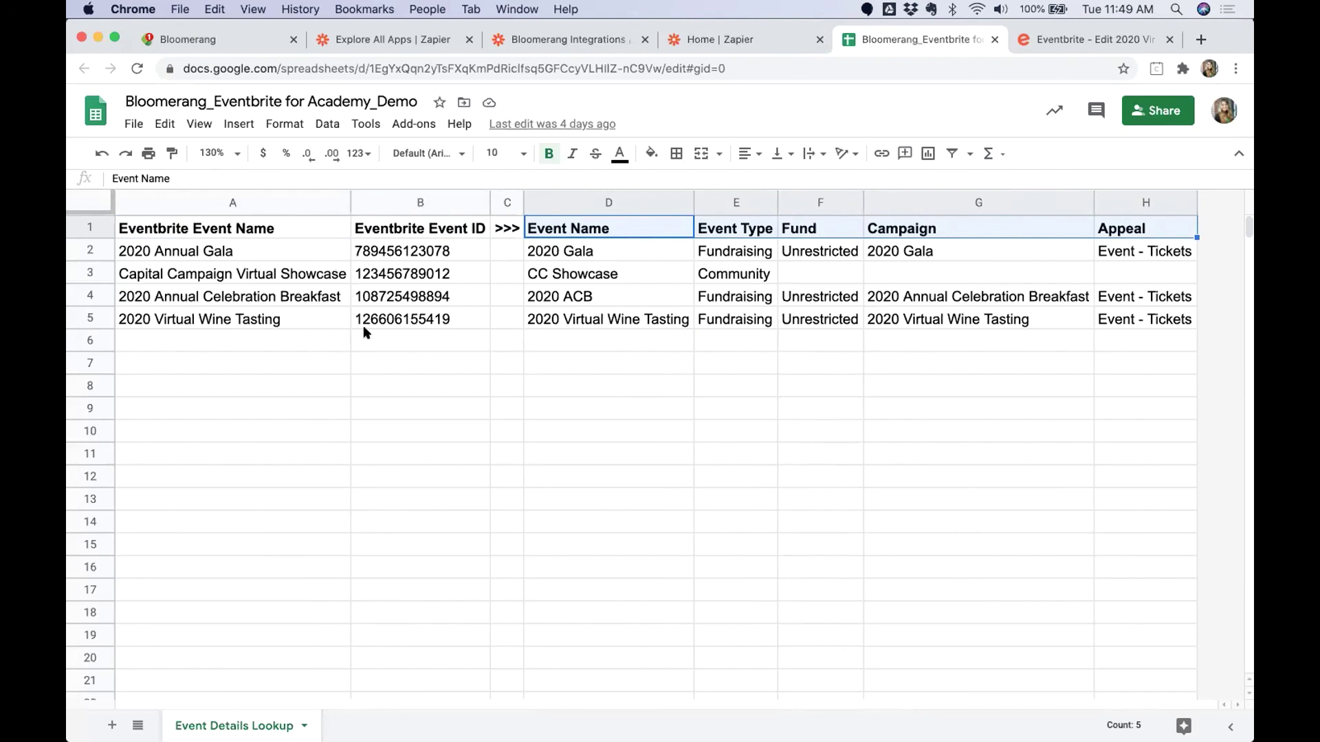
# Enter 'Event Name' in A6 and 'Event ID' in B6, then go to the Eventbrite event page.
pyautogui.click(245, 340)
pyautogui.write('Event Name')
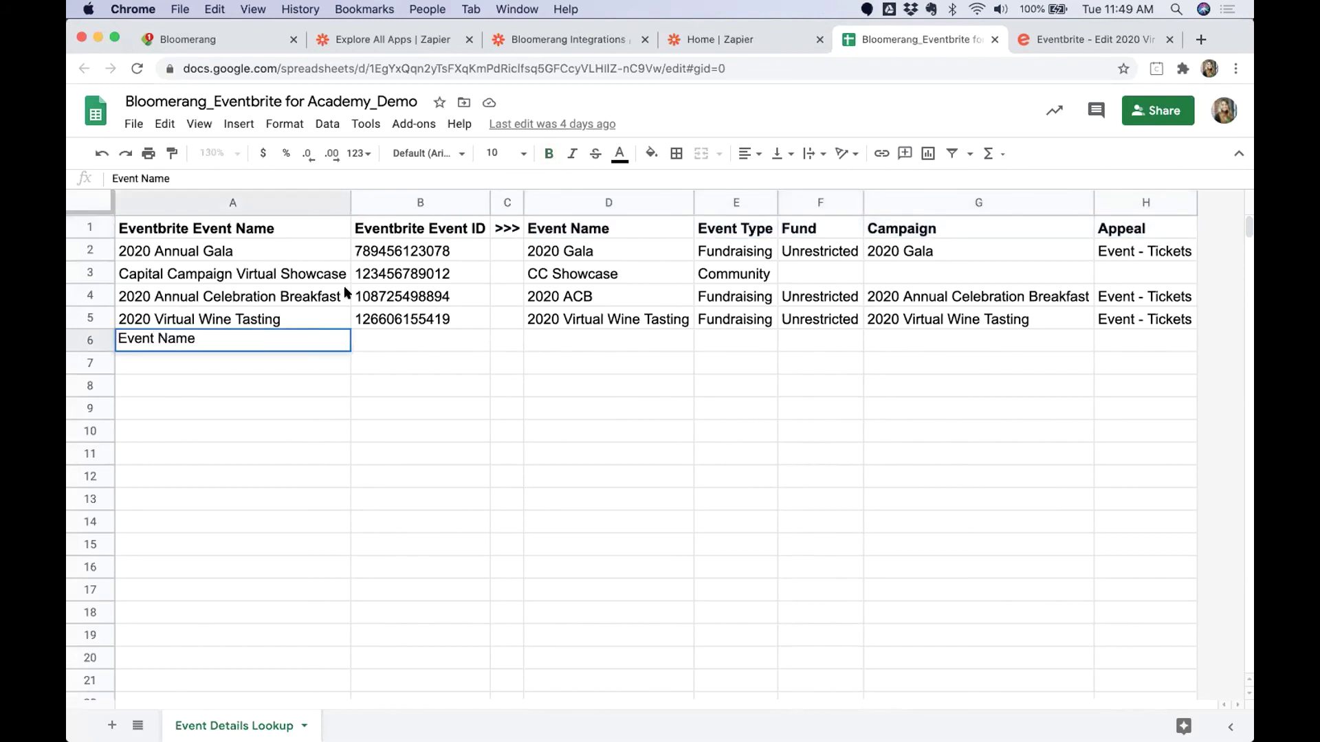
pyautogui.click(391, 341)
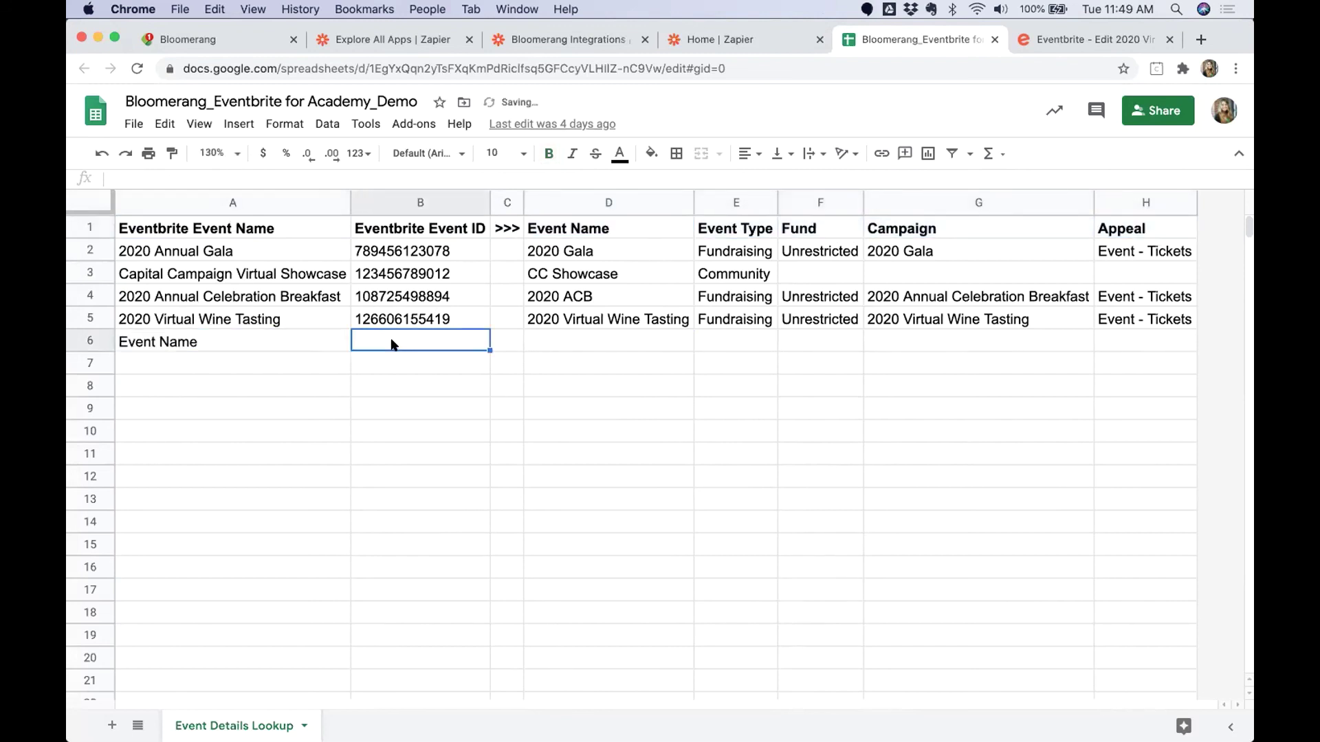
pyautogui.write('Event ID')
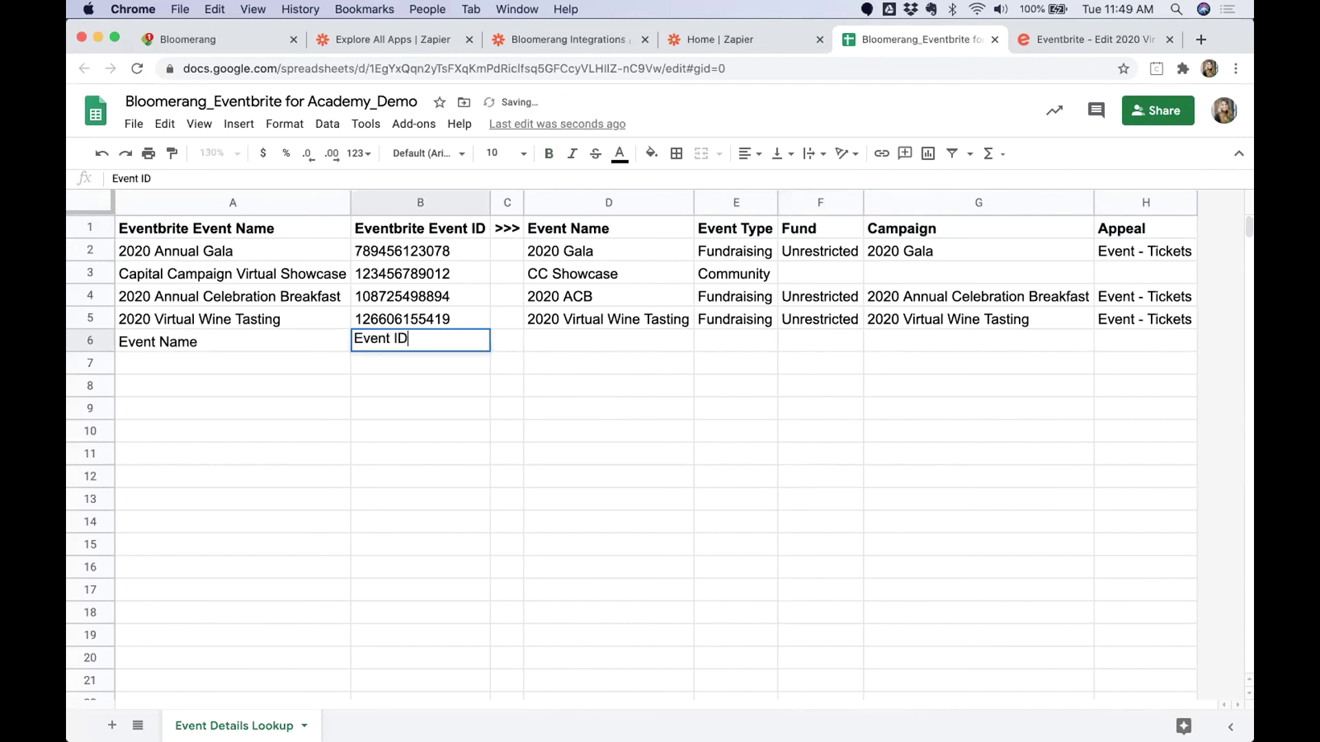
pyautogui.press('Return')
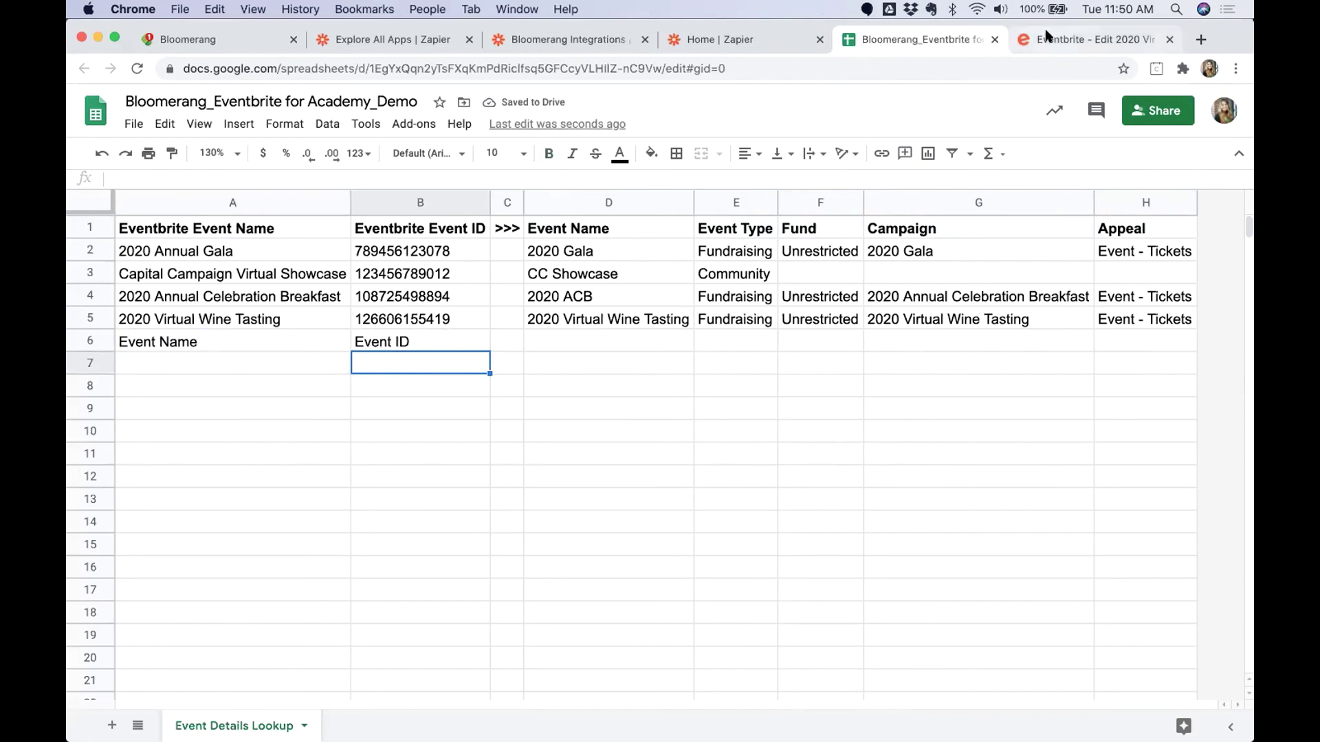
pyautogui.click(417, 346)
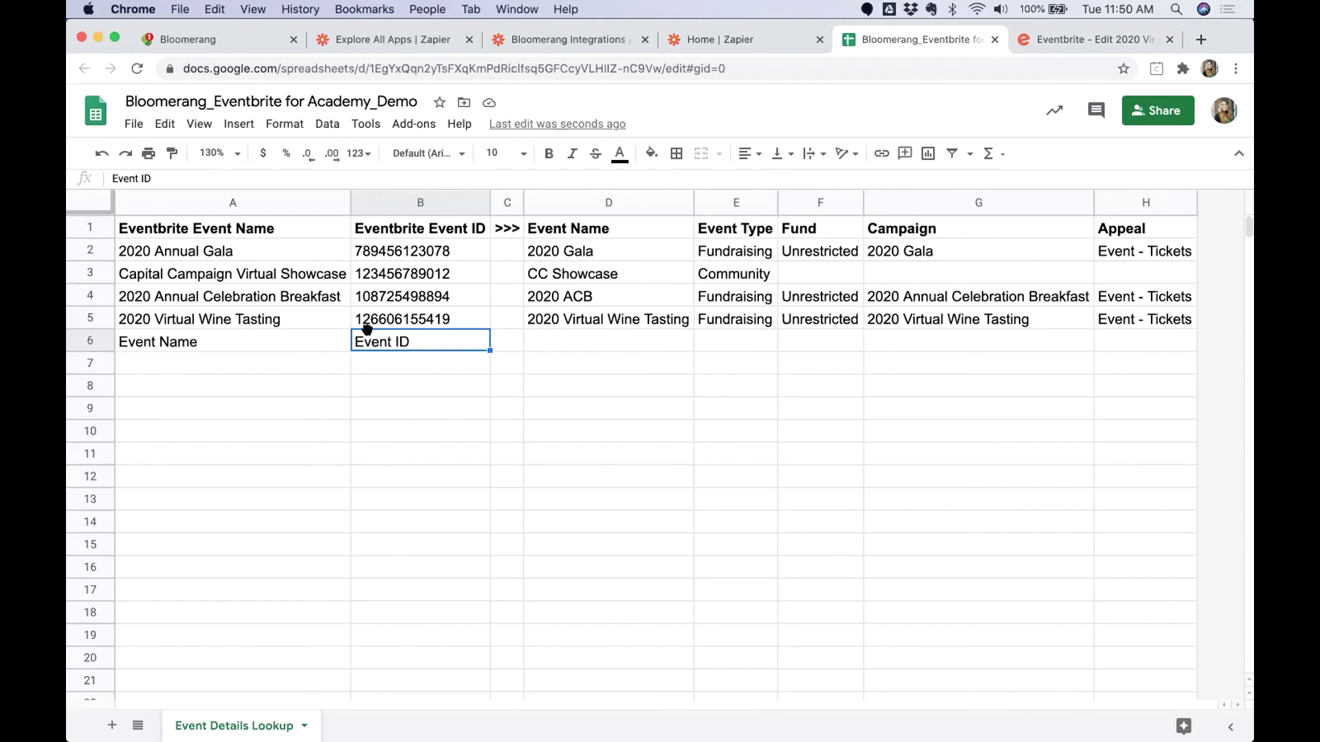
pyautogui.click(1016, 36)
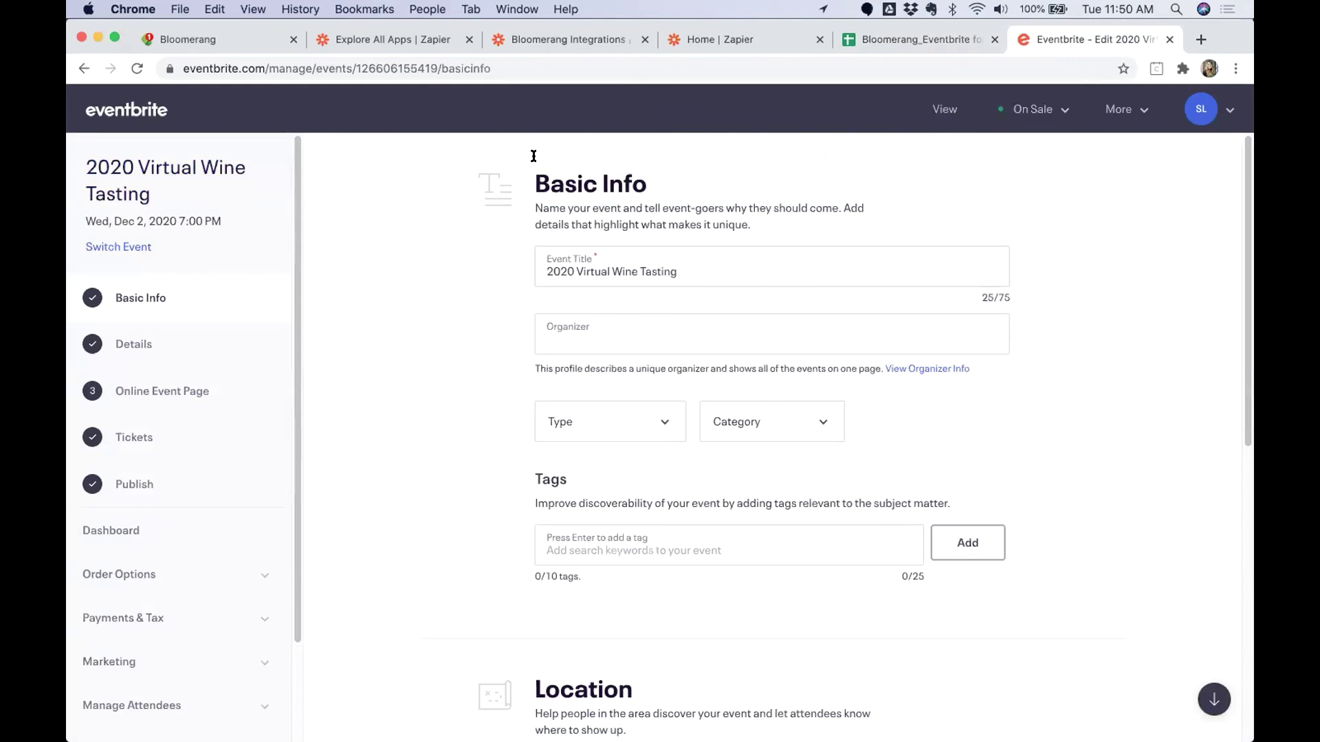
pyautogui.click(372, 66)
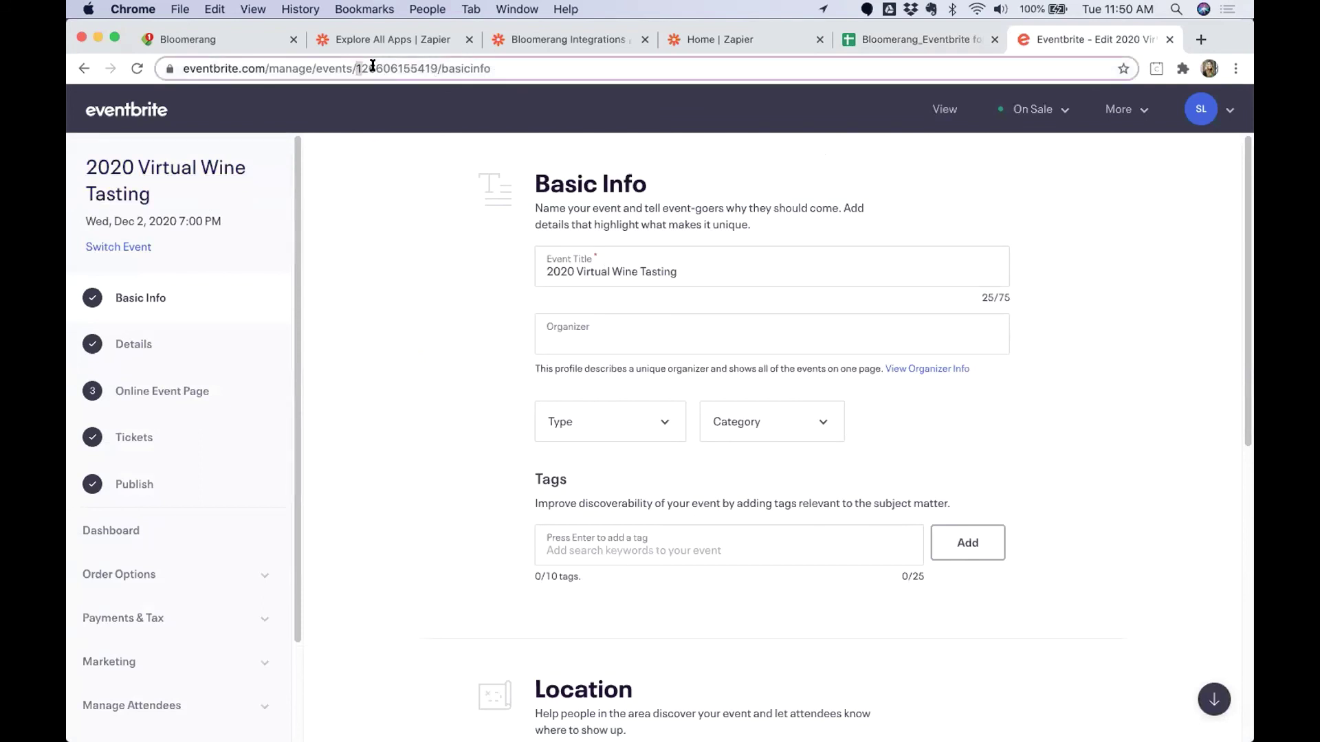
pyautogui.moveTo(372, 66); pyautogui.dragTo(438, 66)
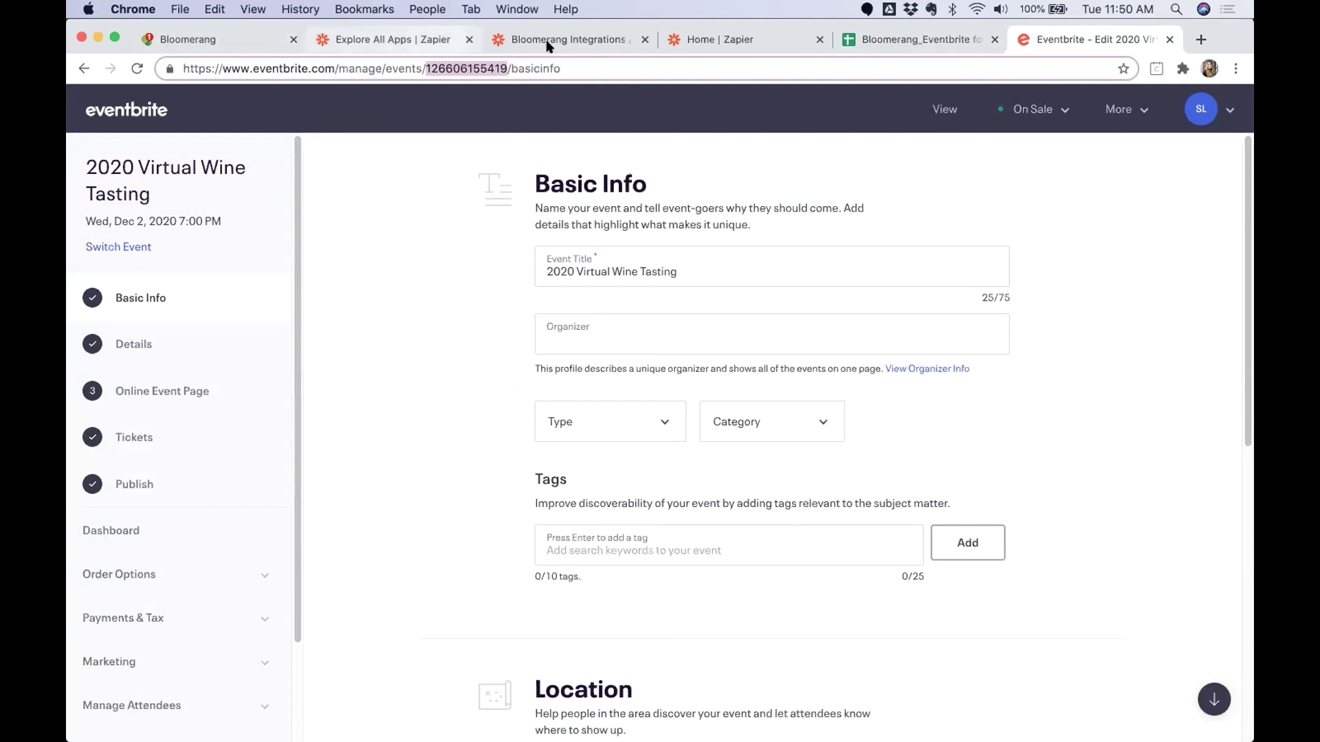
pyautogui.click(887, 39)
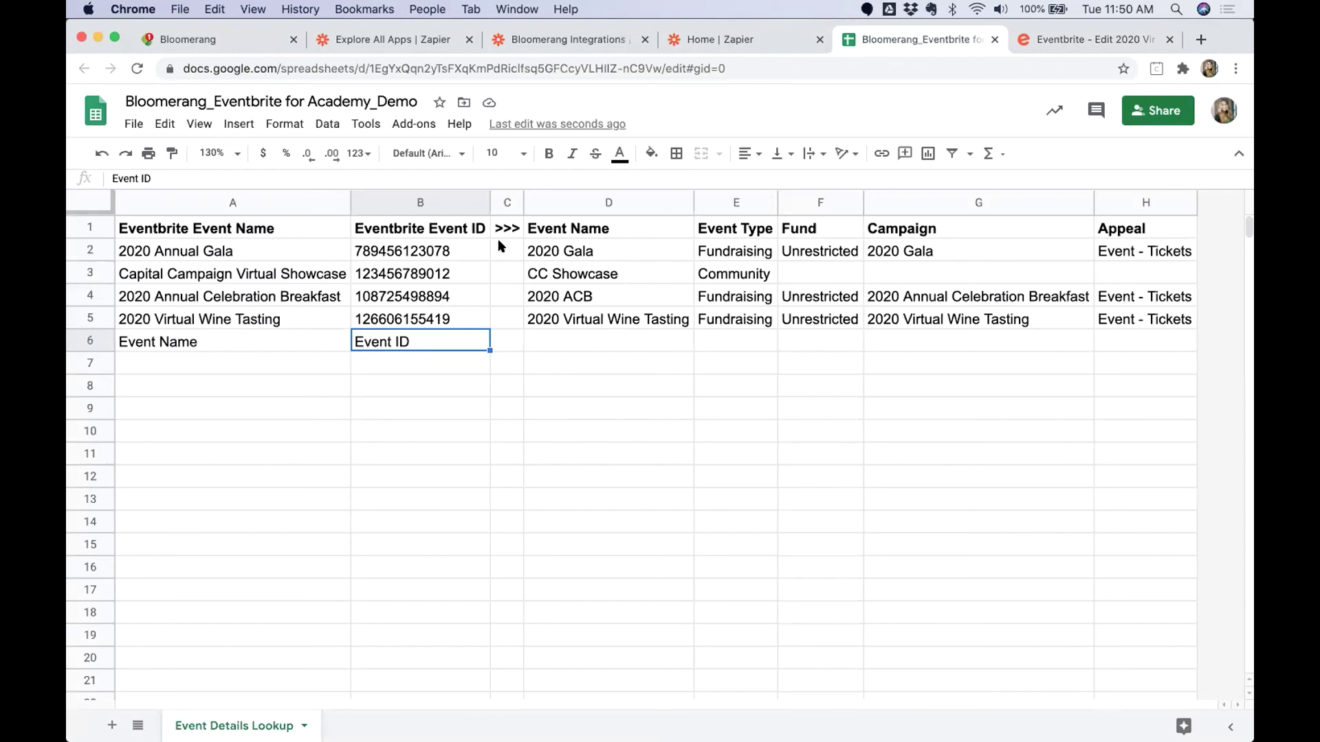
pyautogui.click(508, 202)
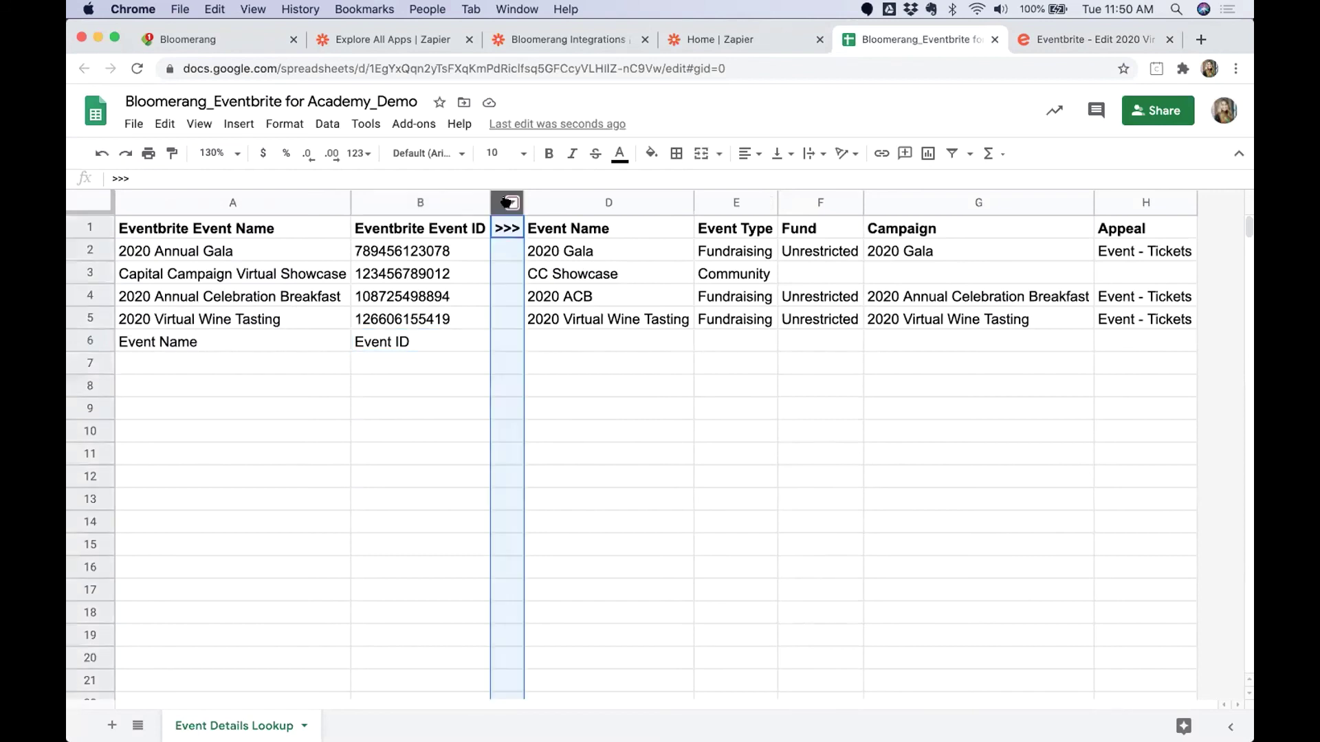
pyautogui.rightClick(507, 202)
pyautogui.click(506, 272)
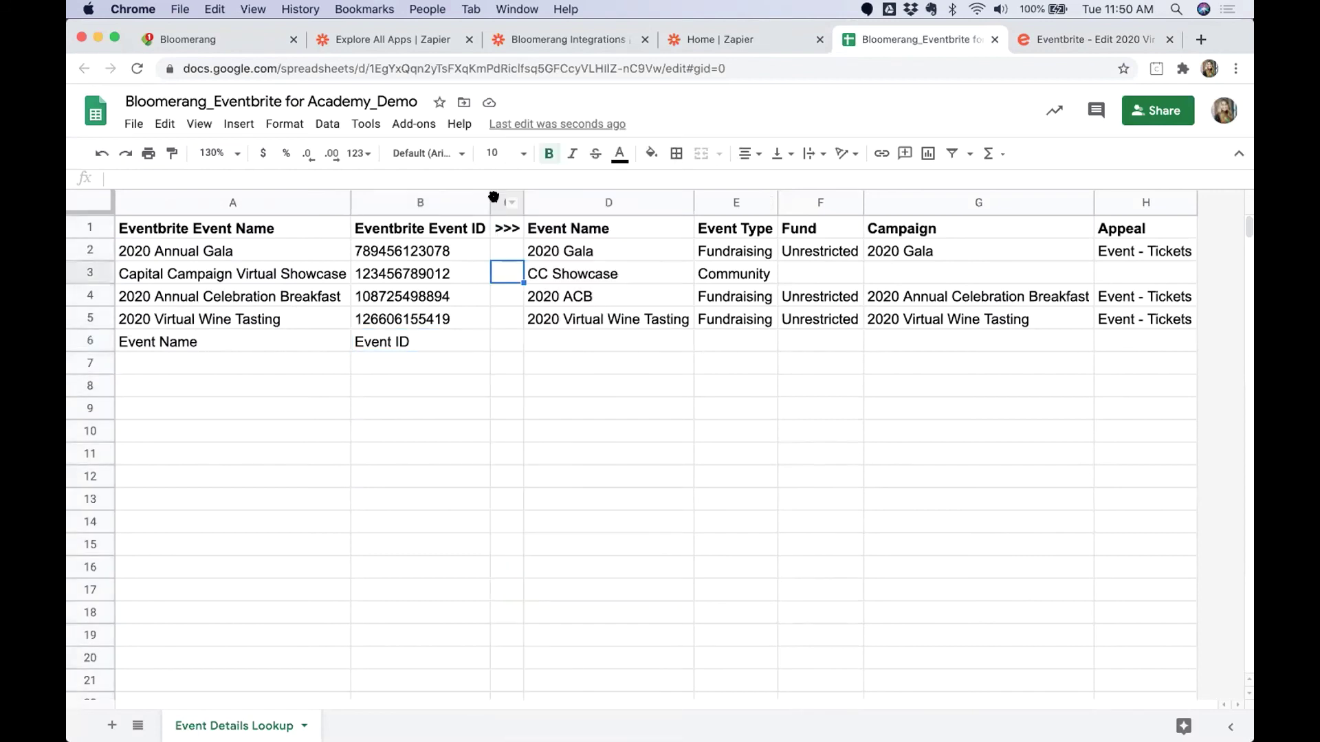
pyautogui.click(498, 202)
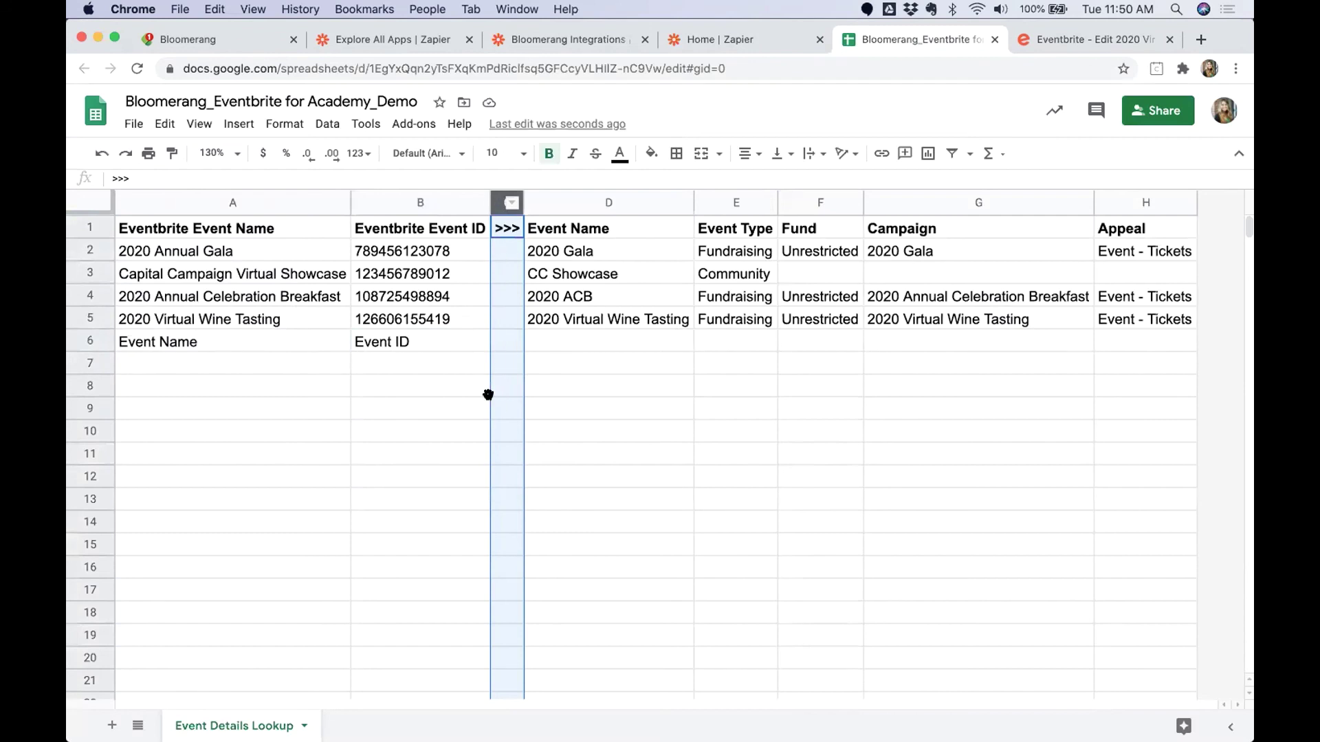
pyautogui.click(505, 339)
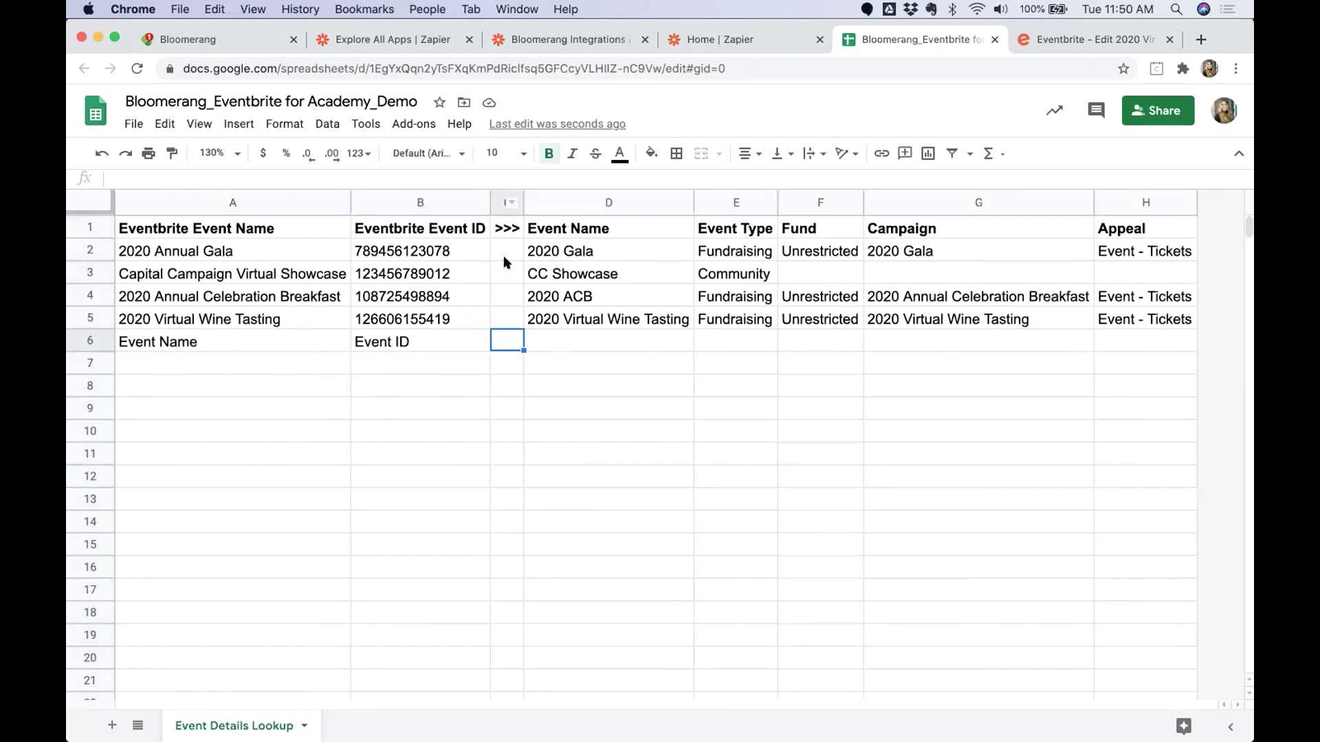
pyautogui.click(494, 194)
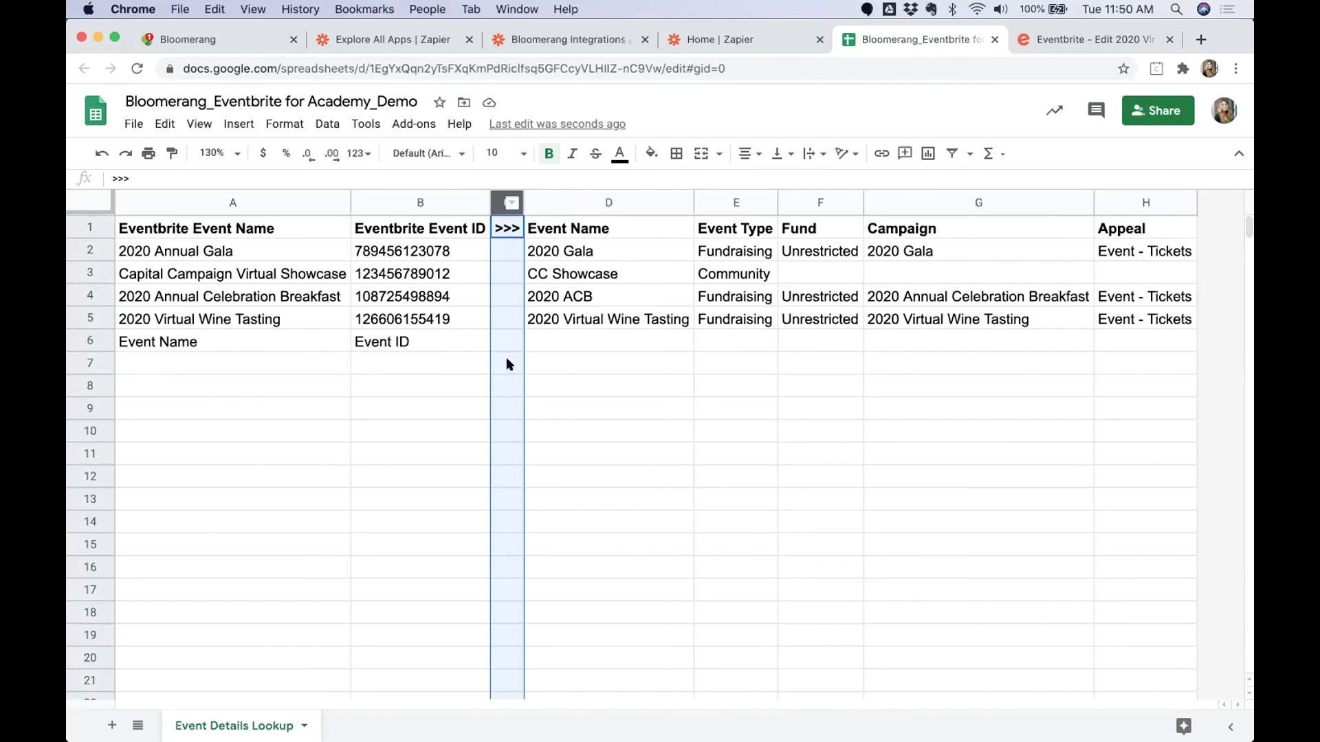
pyautogui.moveTo(254, 201); pyautogui.dragTo(405, 202)
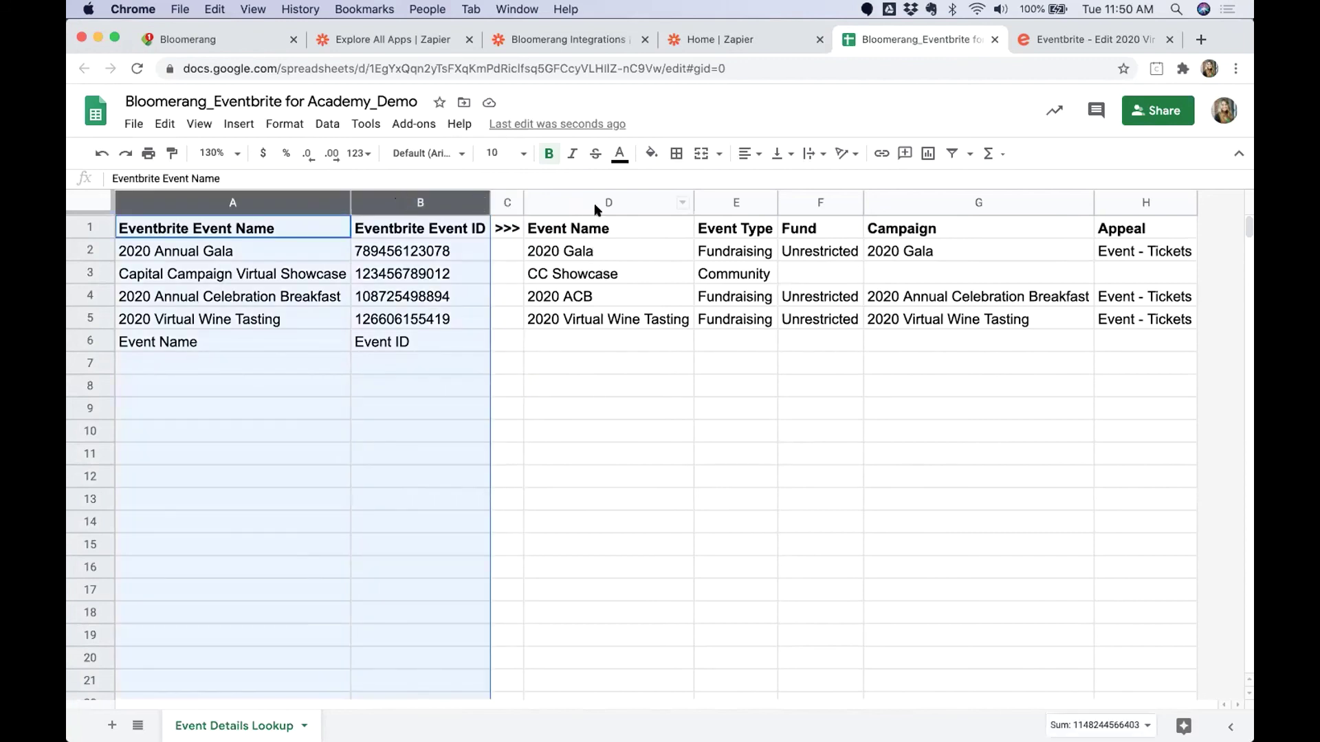
pyautogui.moveTo(598, 199); pyautogui.dragTo(1098, 212)
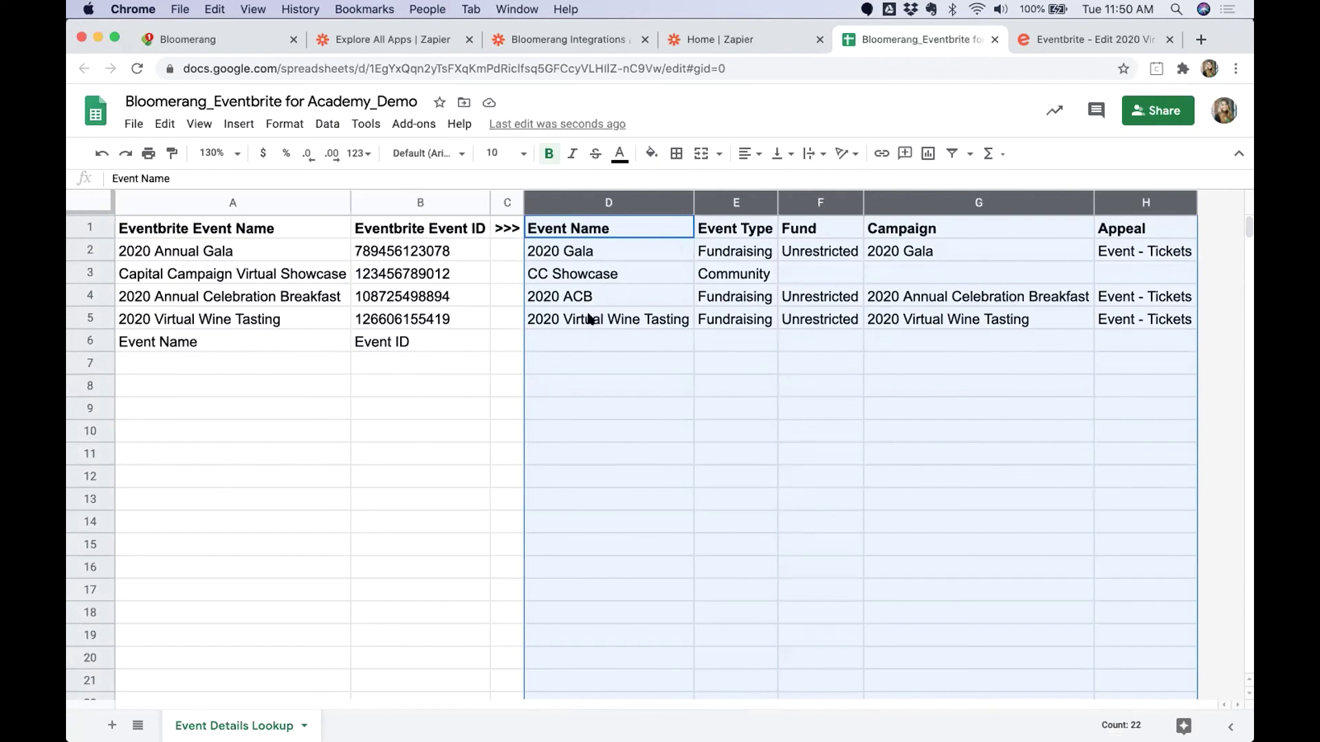
pyautogui.click(496, 202)
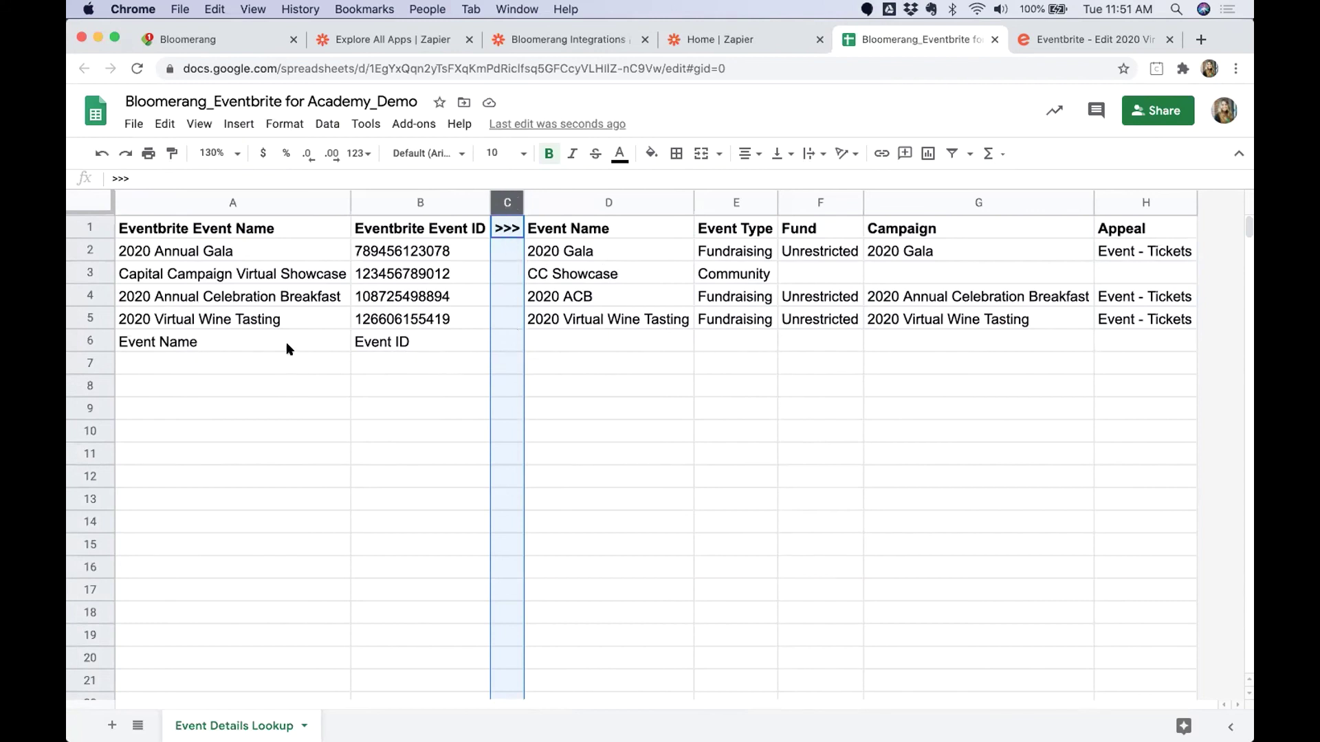
pyautogui.moveTo(287, 349); pyautogui.dragTo(402, 344)
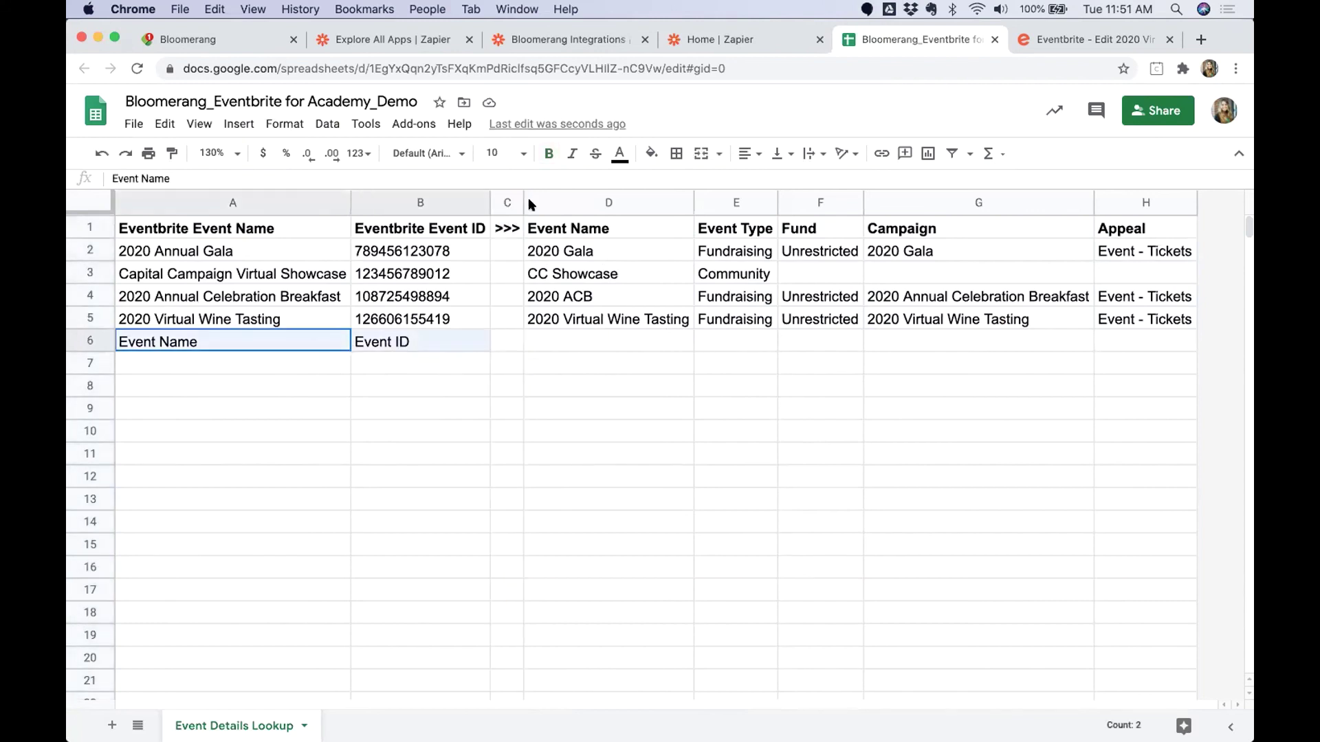
pyautogui.click(651, 155)
pyautogui.click(710, 234)
pyautogui.click(418, 433)
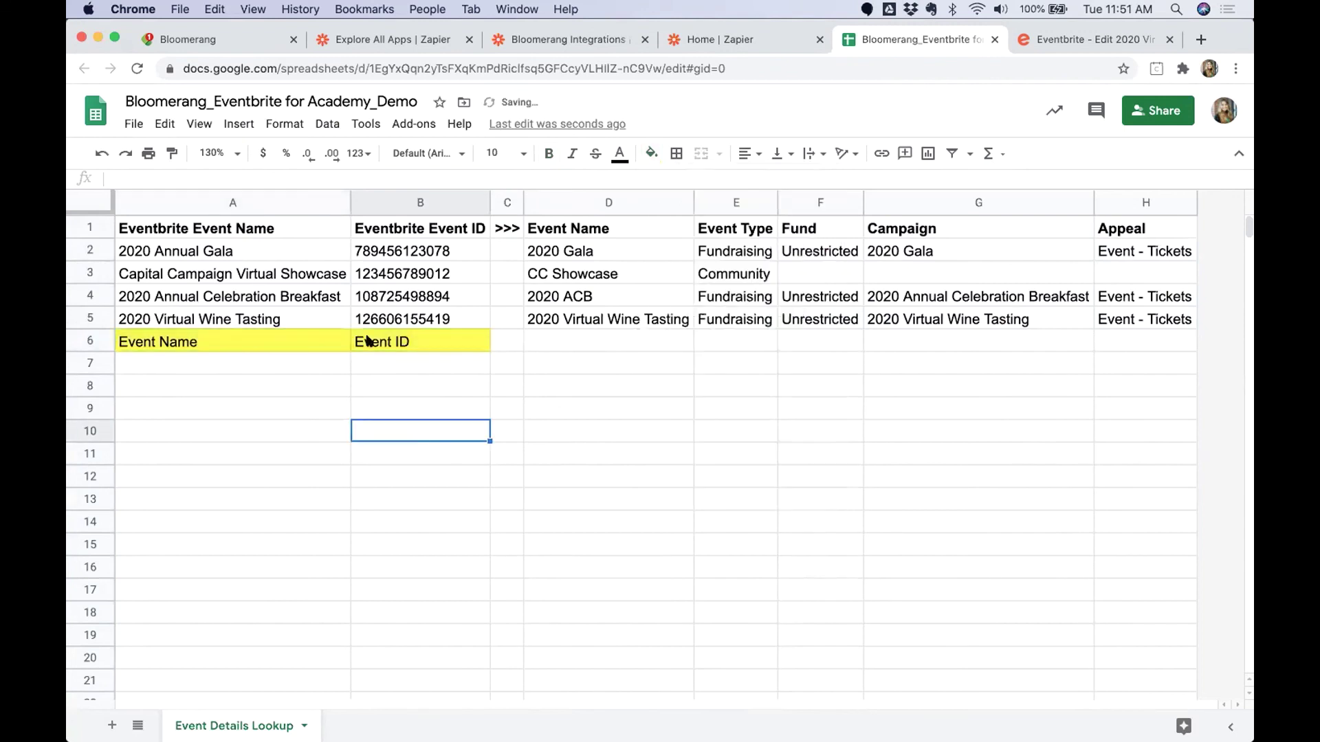
pyautogui.moveTo(368, 341); pyautogui.dragTo(295, 343)
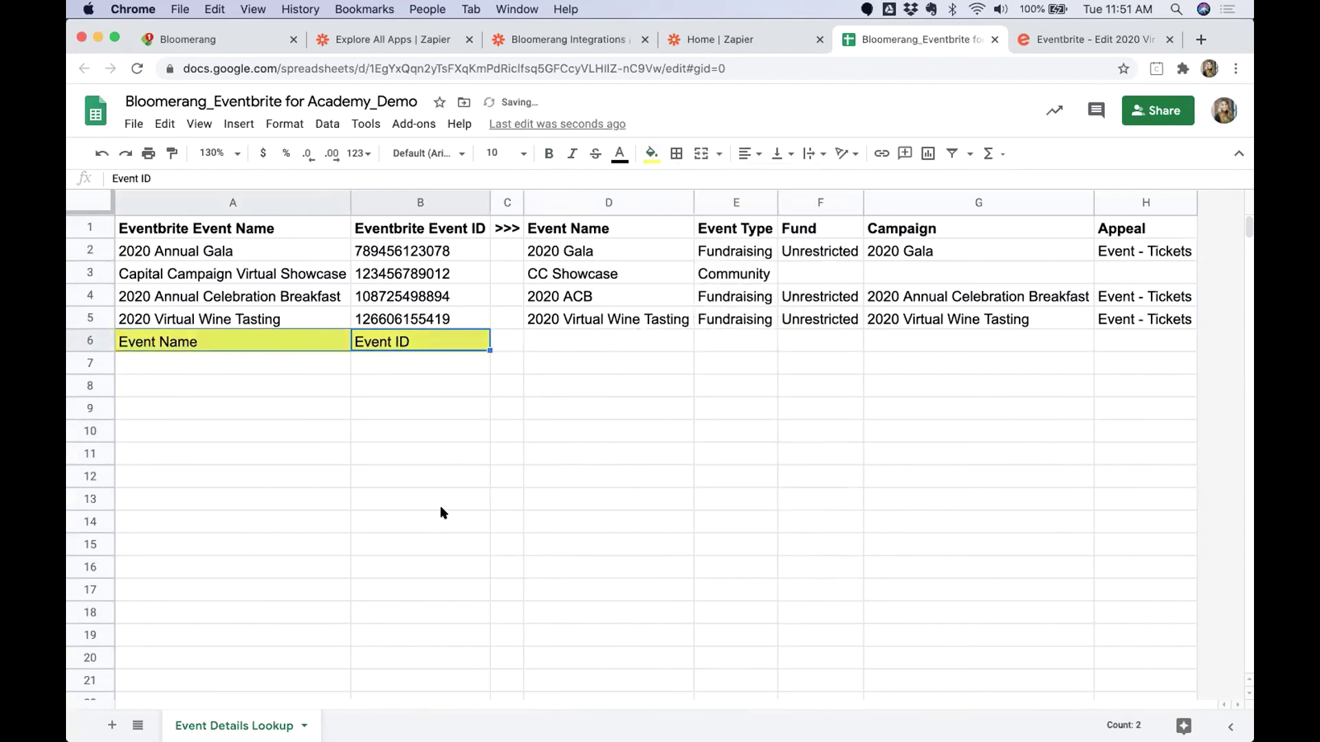
pyautogui.click(157, 340)
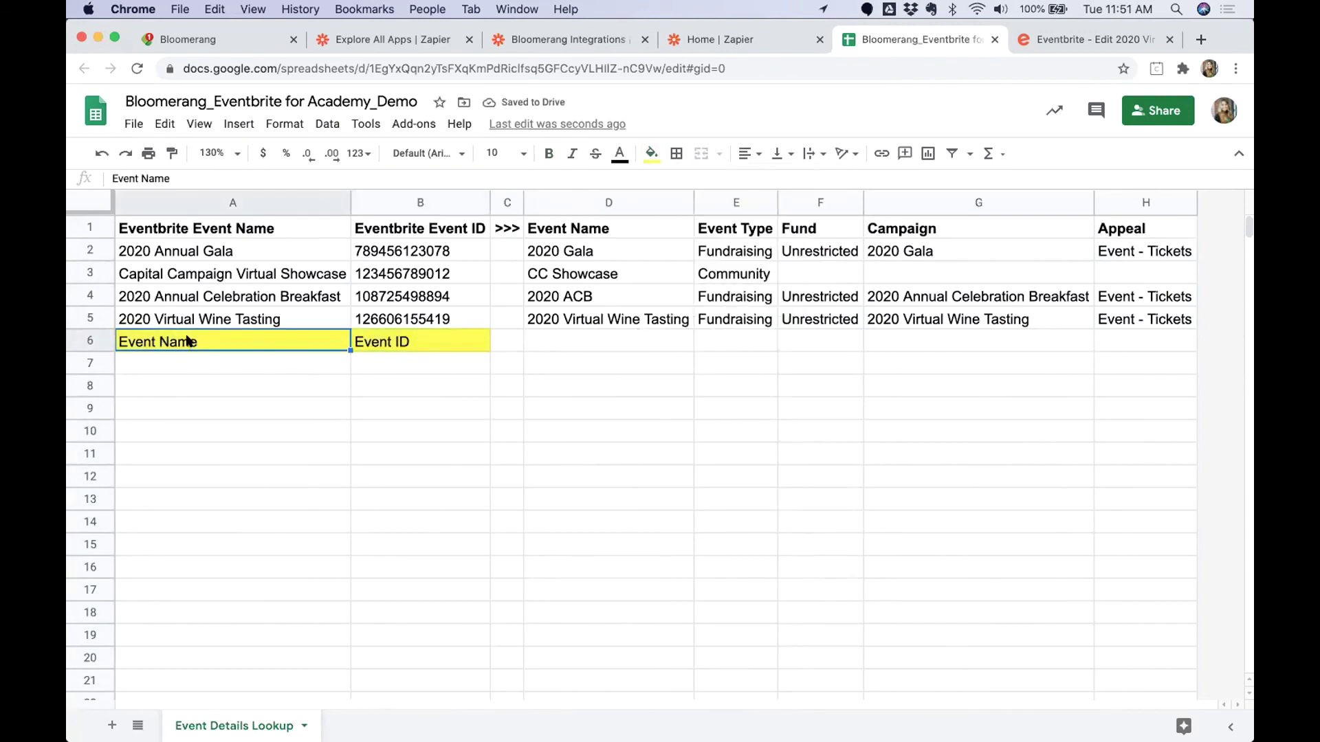
pyautogui.click(435, 338)
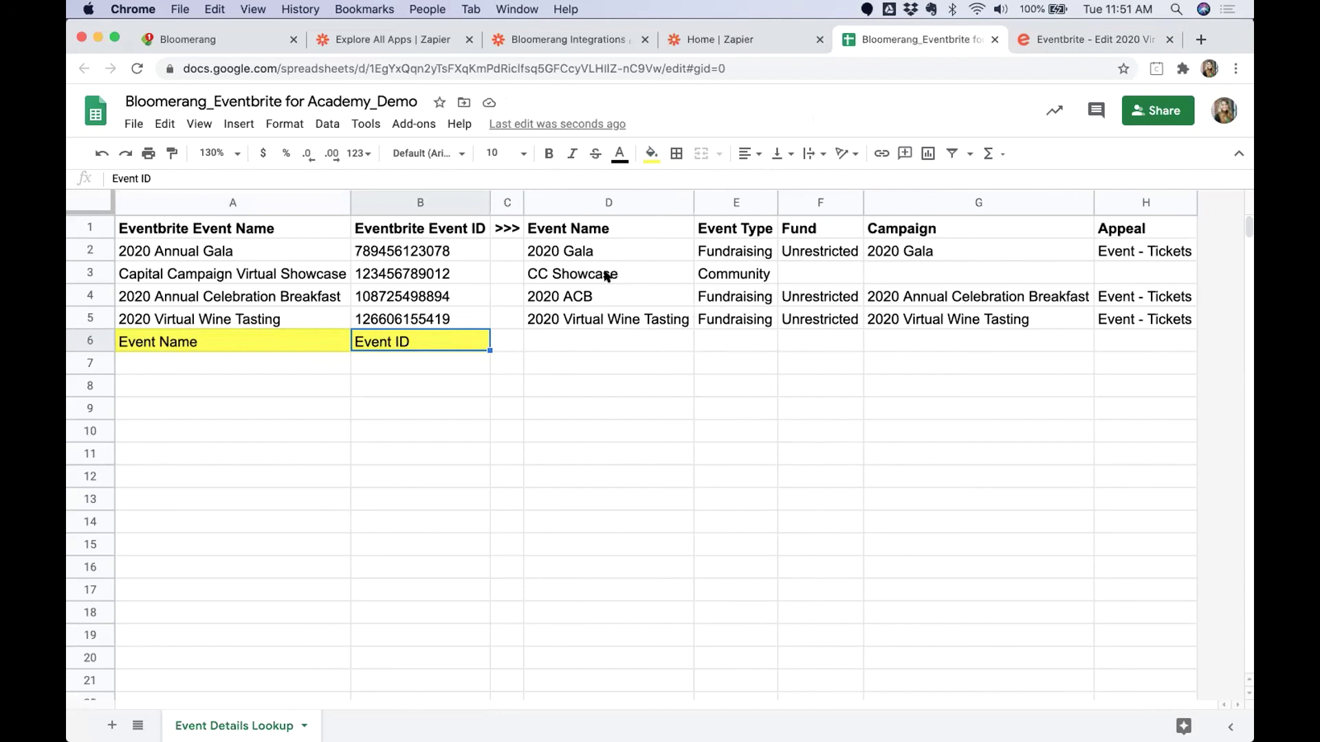
pyautogui.moveTo(596, 276); pyautogui.dragTo(728, 277)
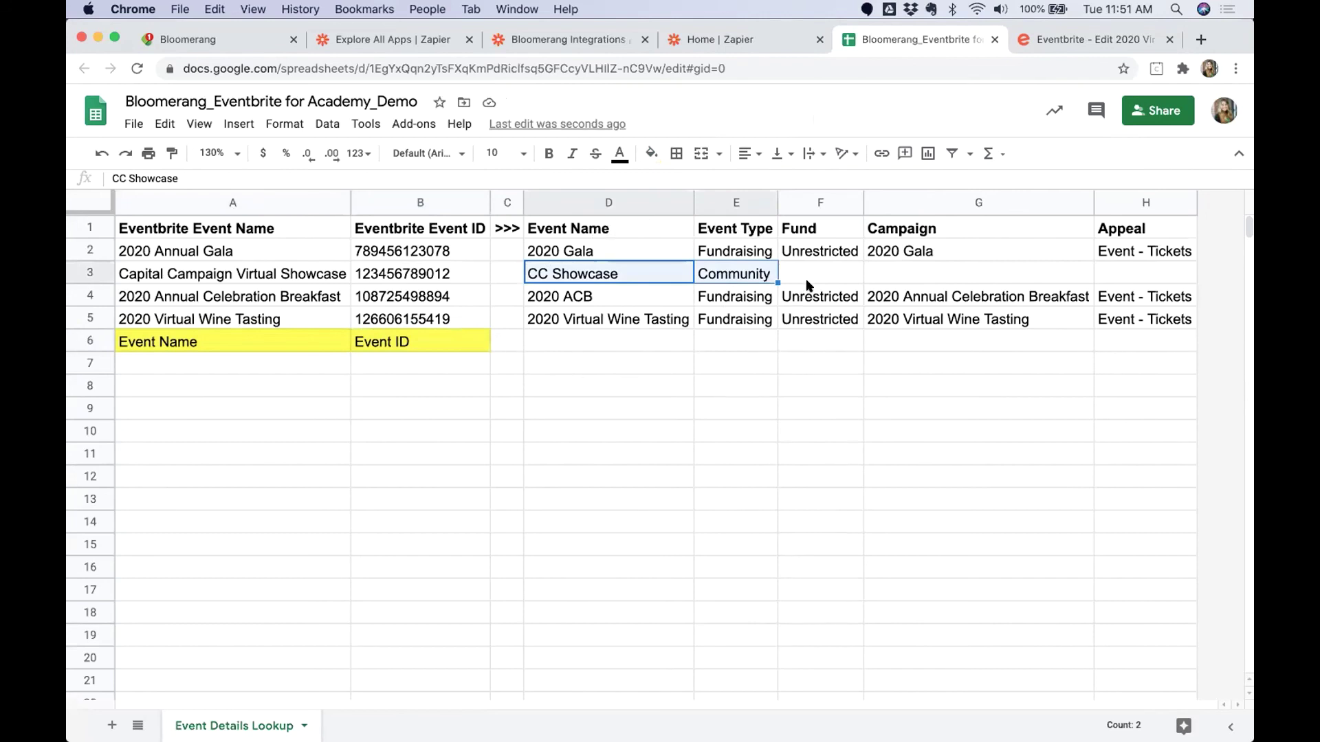
pyautogui.moveTo(824, 273); pyautogui.dragTo(1153, 277)
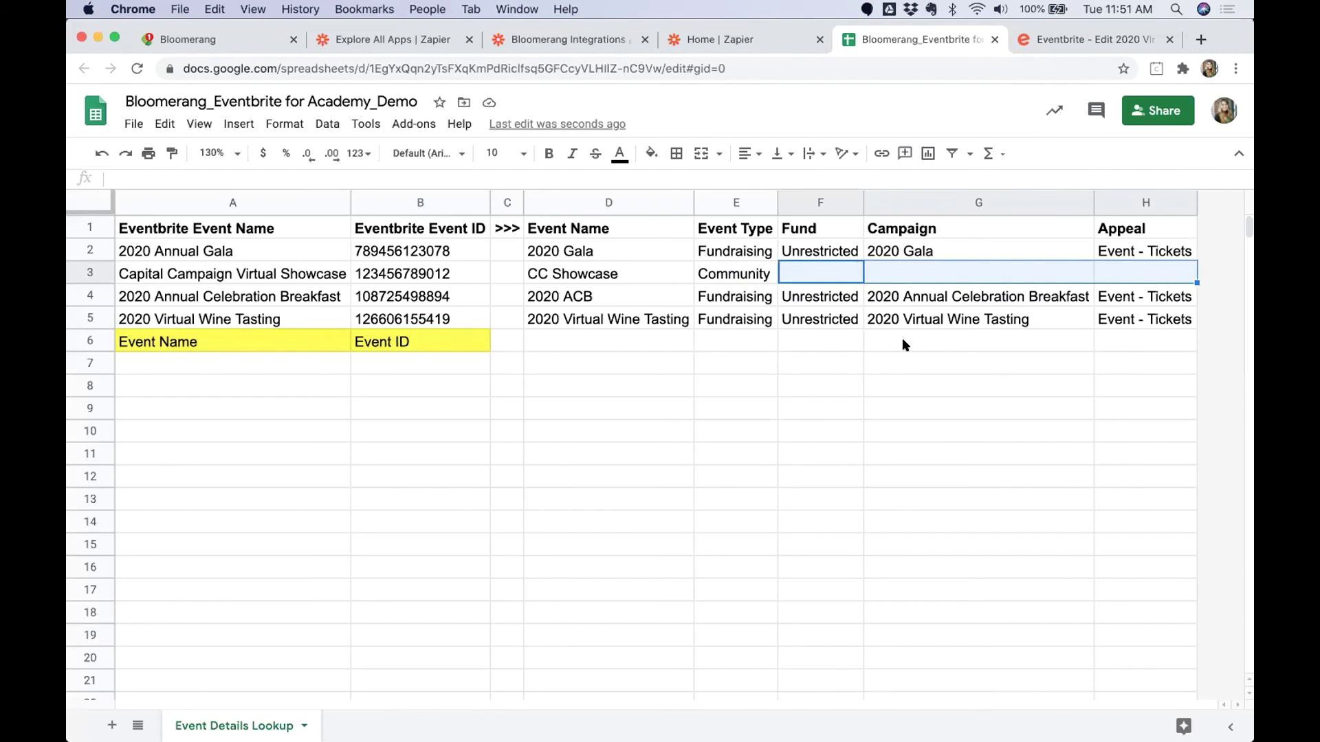
pyautogui.press('Tab')
pyautogui.press('Tab')
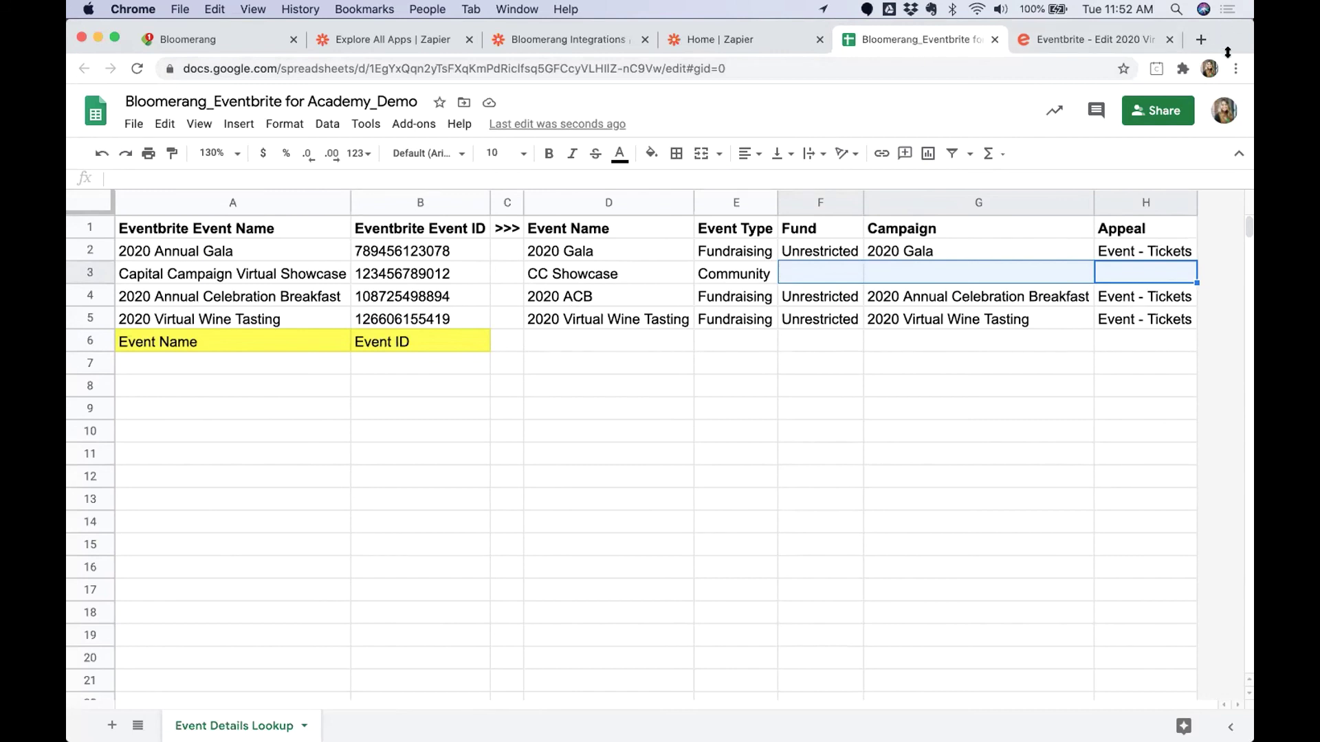
pyautogui.moveTo(1227, 52); pyautogui.dragTo(1228, 116)
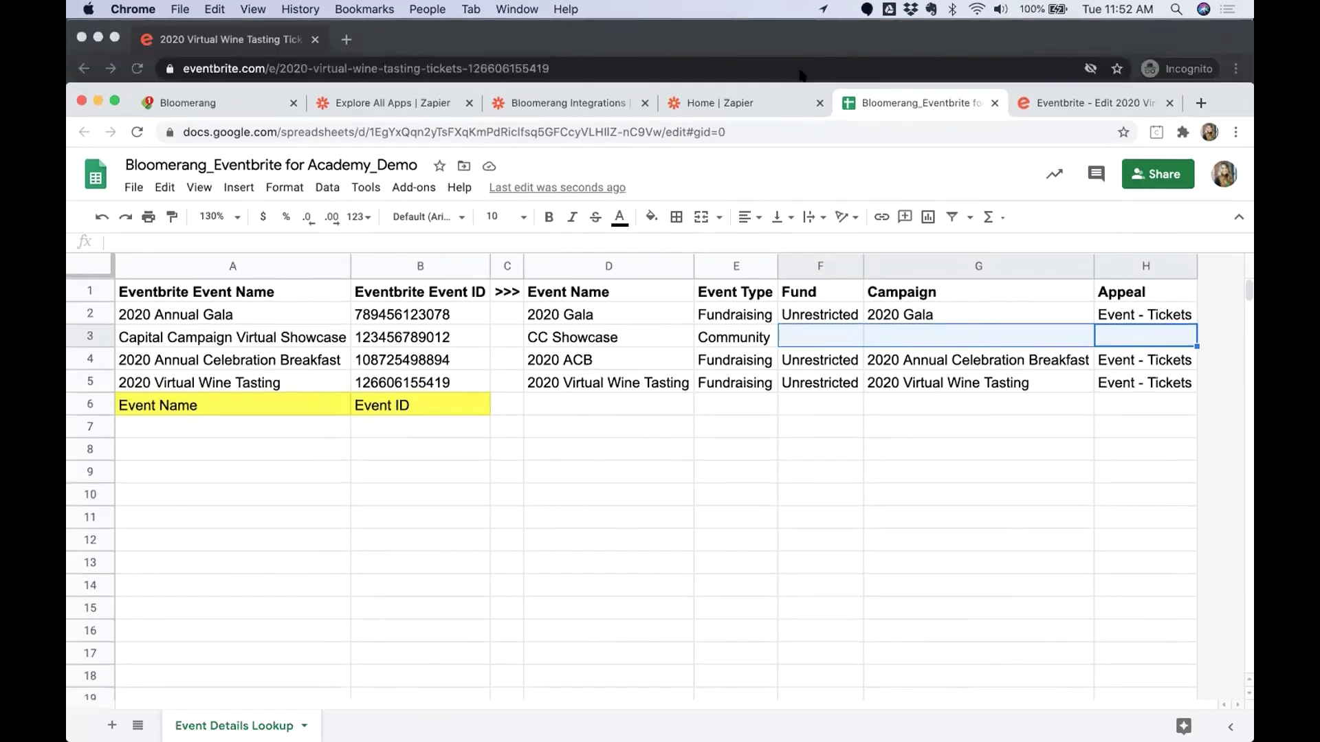
# From the Zapier home dashboard, create a new blank zap with MAKE A ZAP.
pyautogui.click(733, 104)
pyautogui.moveTo(845, 84); pyautogui.dragTo(845, 8)
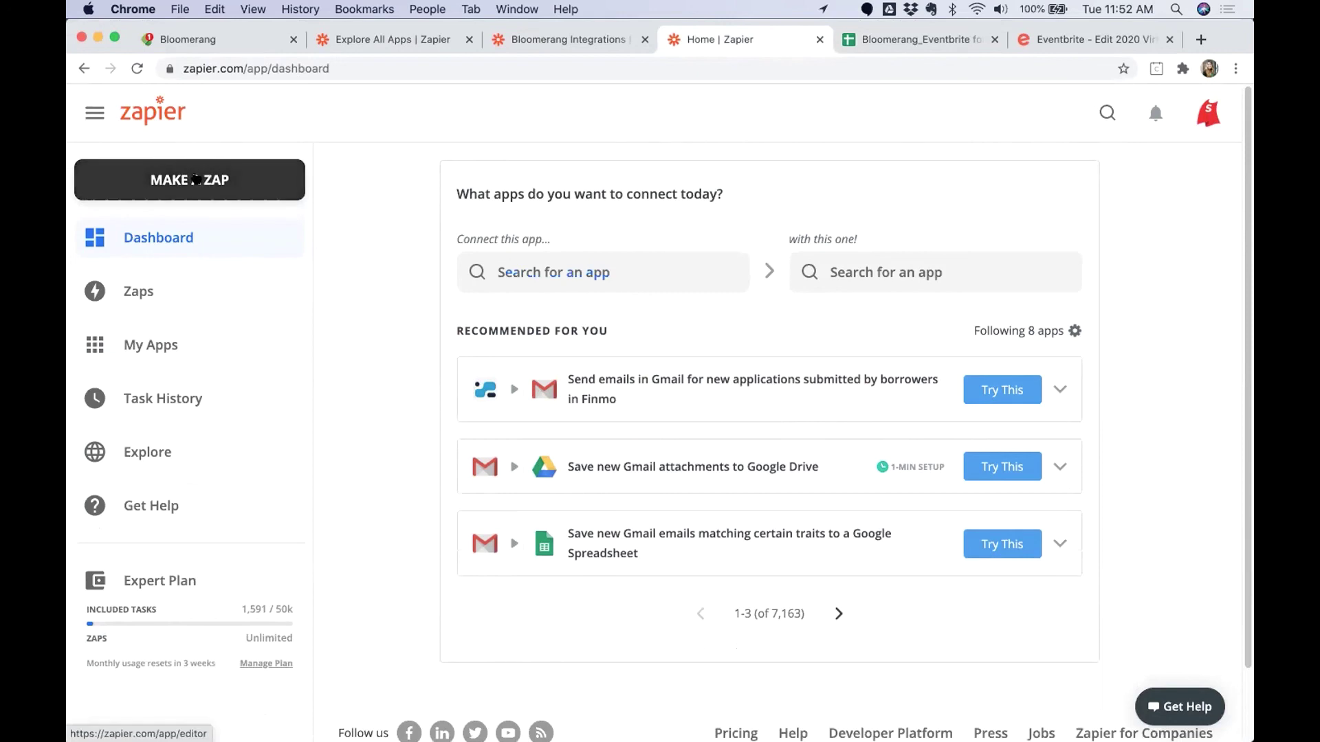
pyautogui.click(193, 177)
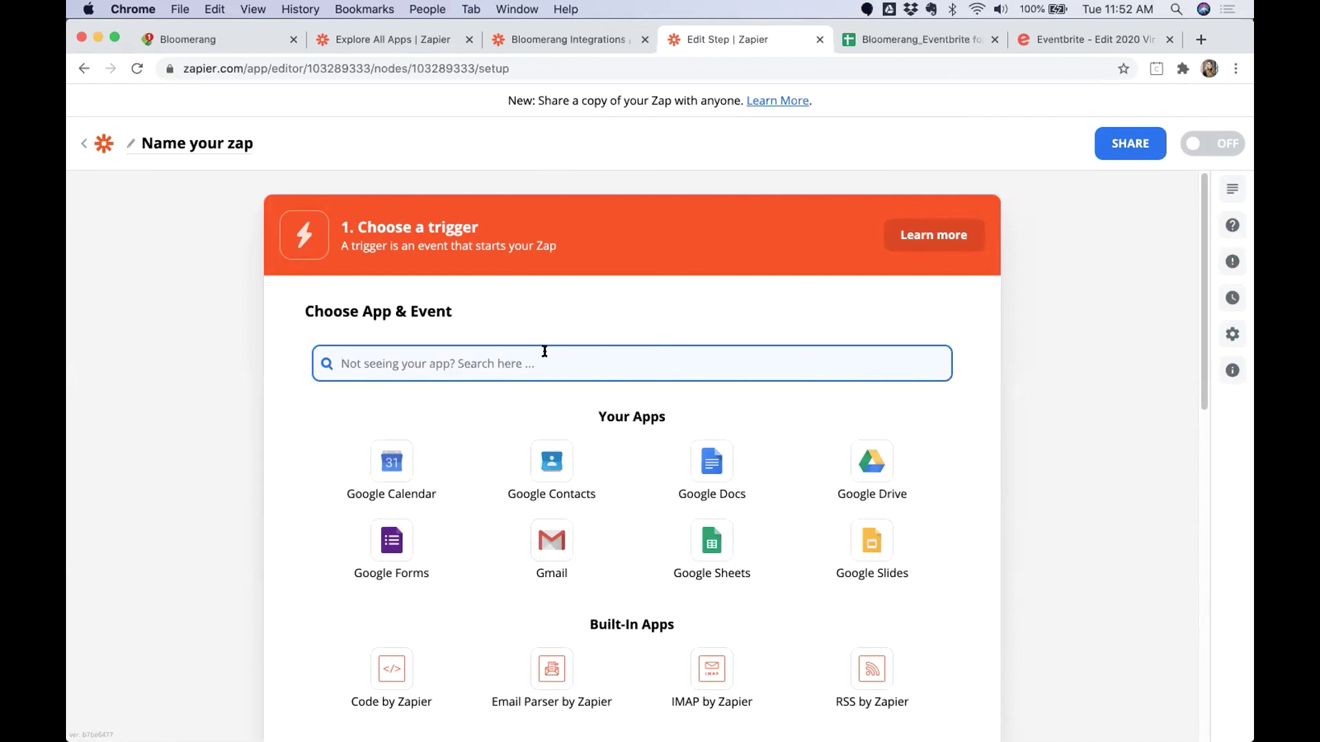
# Set Eventbrite New Order as the trigger, connected to the sandbox Eventbrite account.
pyautogui.write('eventbri')
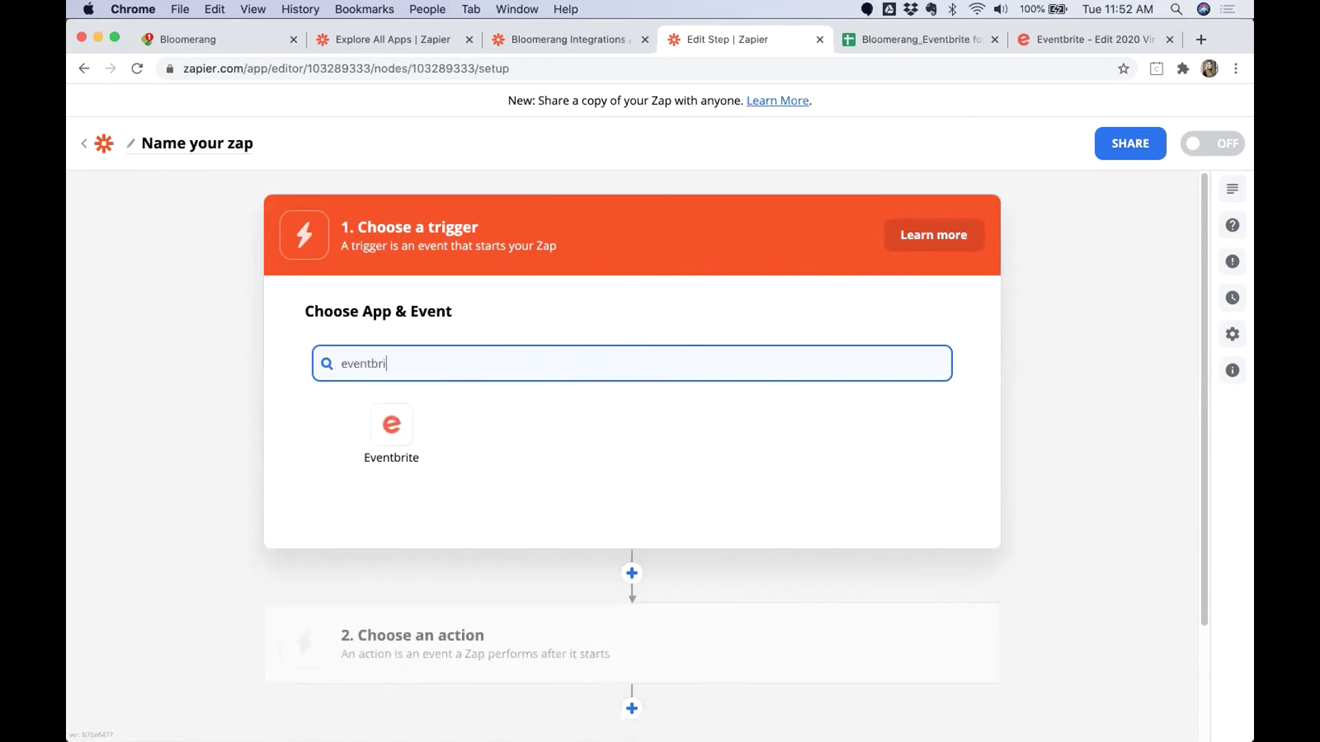
pyautogui.click(412, 426)
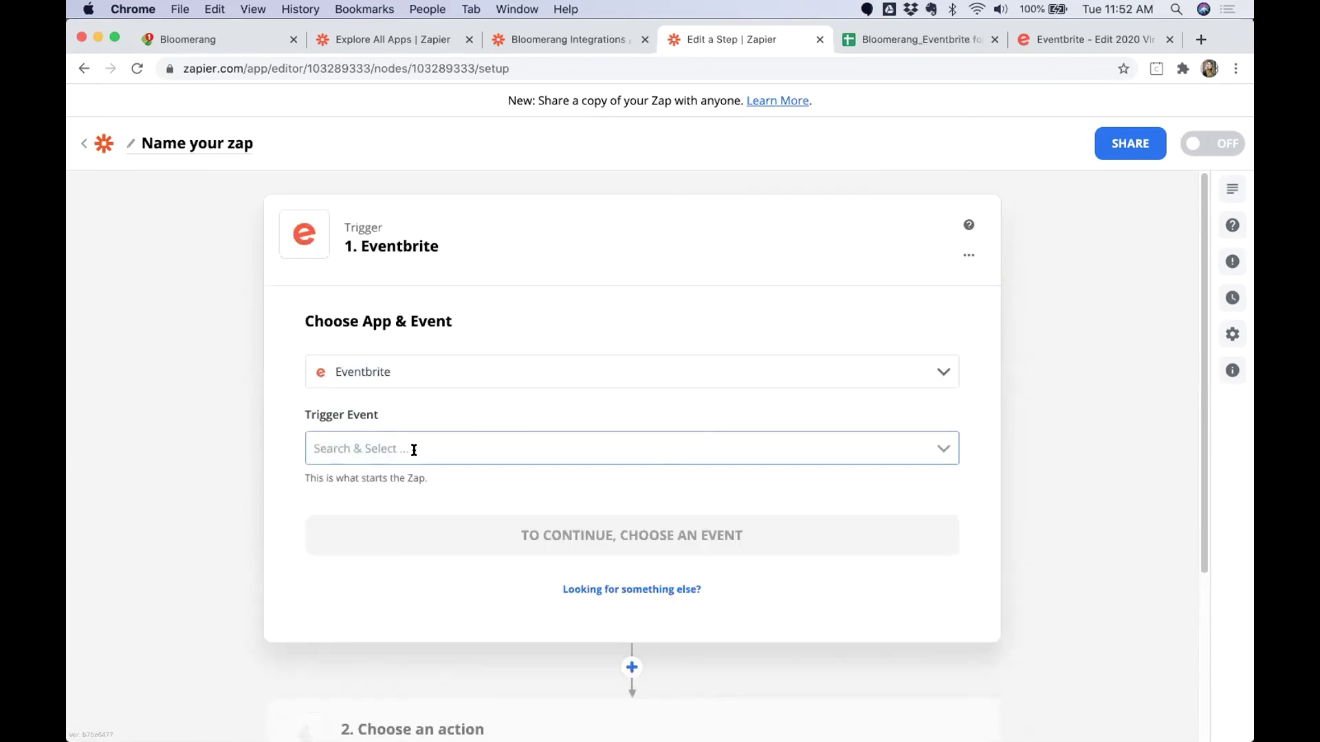
pyautogui.click(410, 448)
pyautogui.scroll(-2, 385, 530)
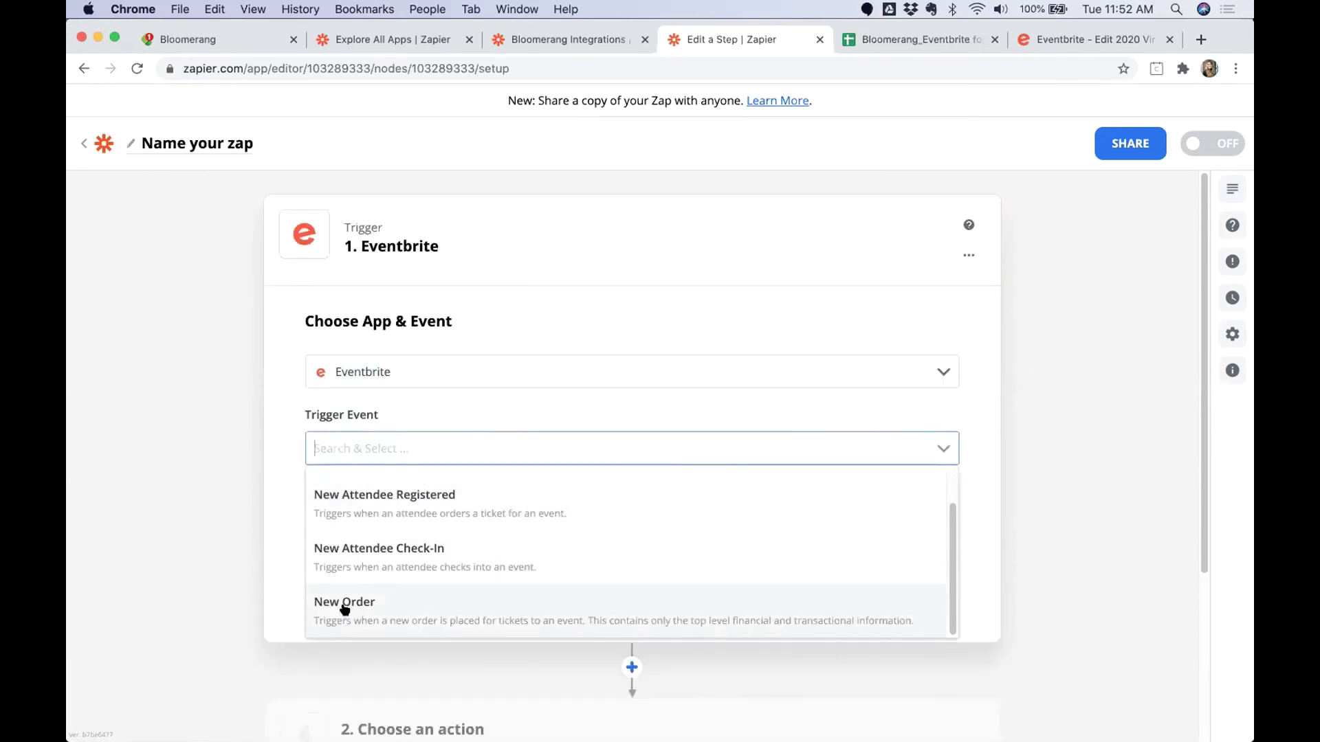
pyautogui.click(344, 605)
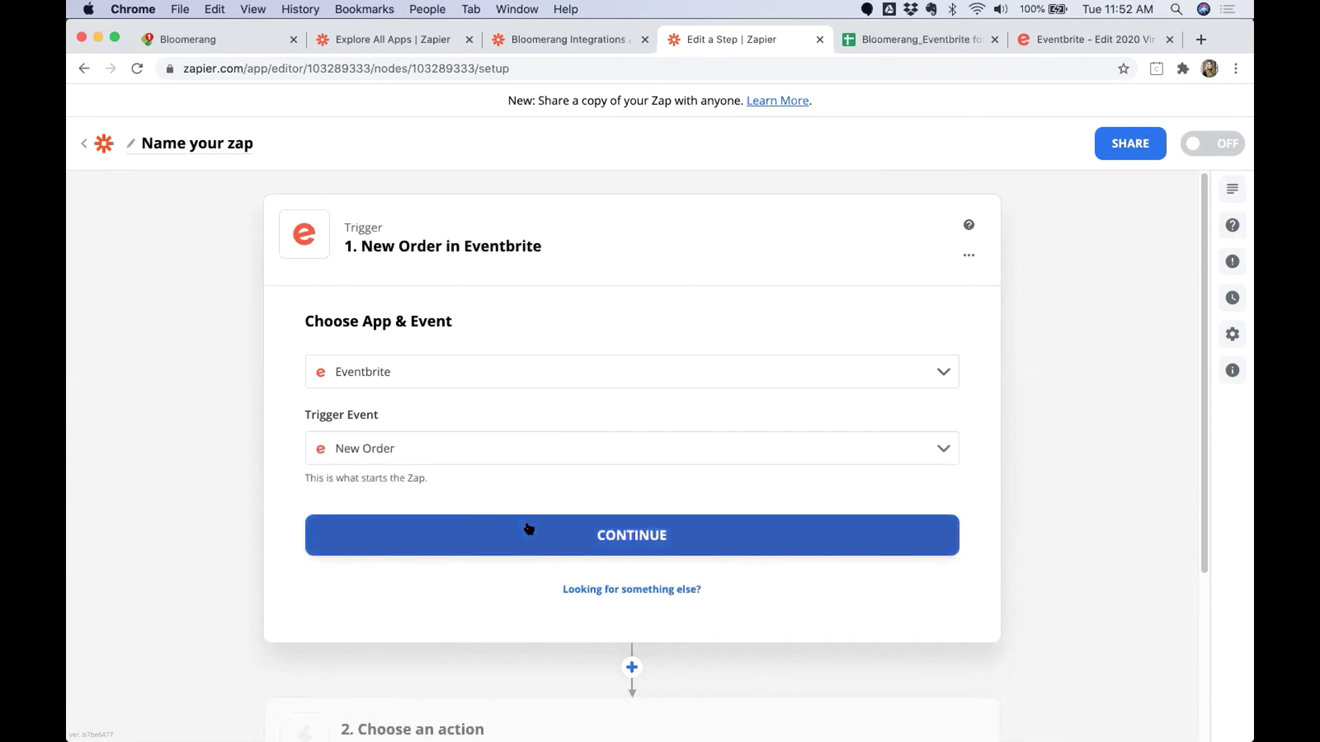
pyautogui.click(528, 531)
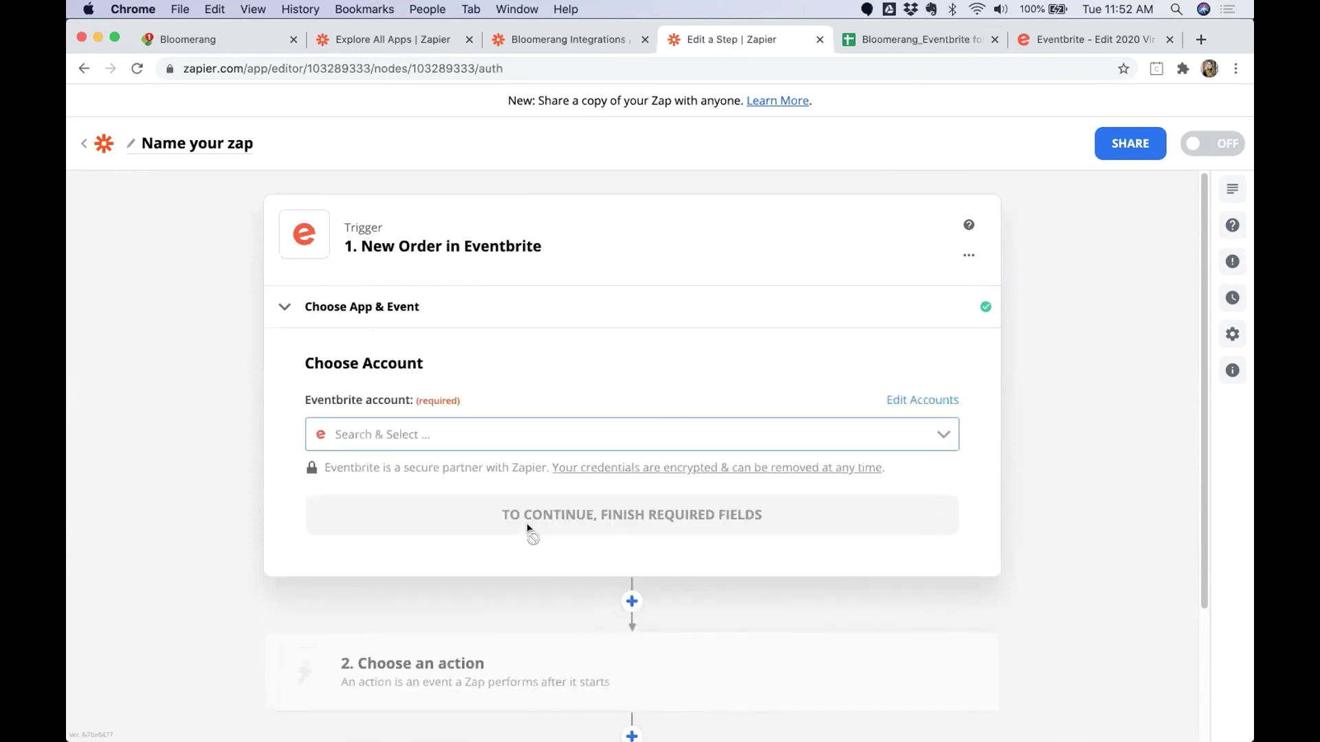
pyautogui.click(458, 443)
pyautogui.click(448, 465)
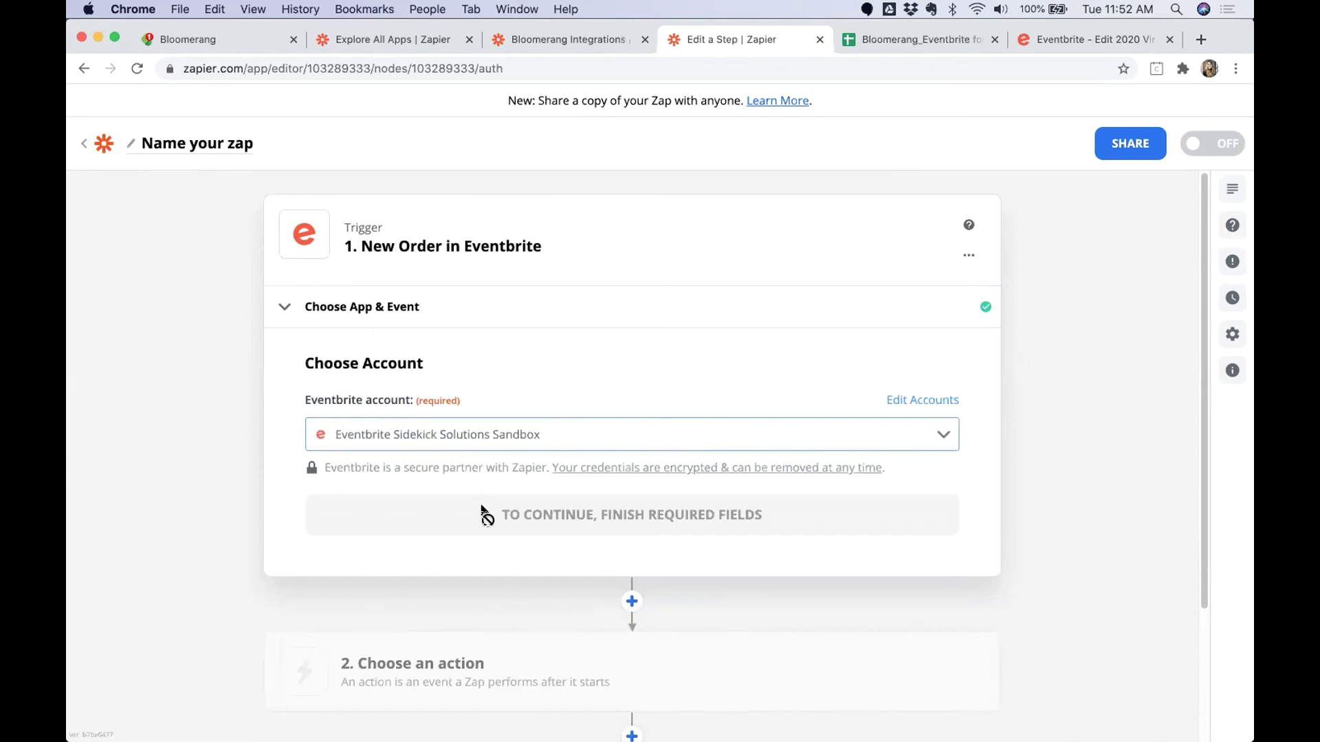
pyautogui.click(488, 519)
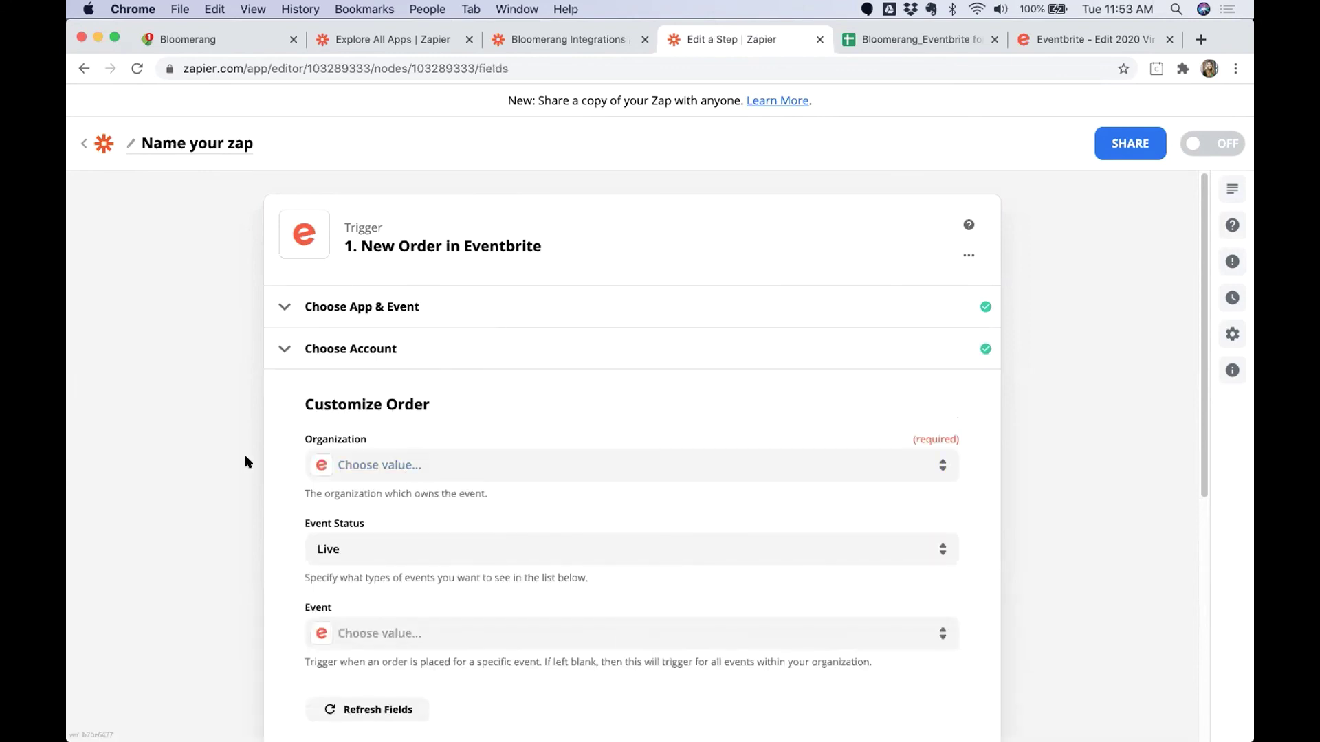
# Set the trigger's Organization to Sidekick Solutions LLC and Event Status to All.
pyautogui.click(424, 466)
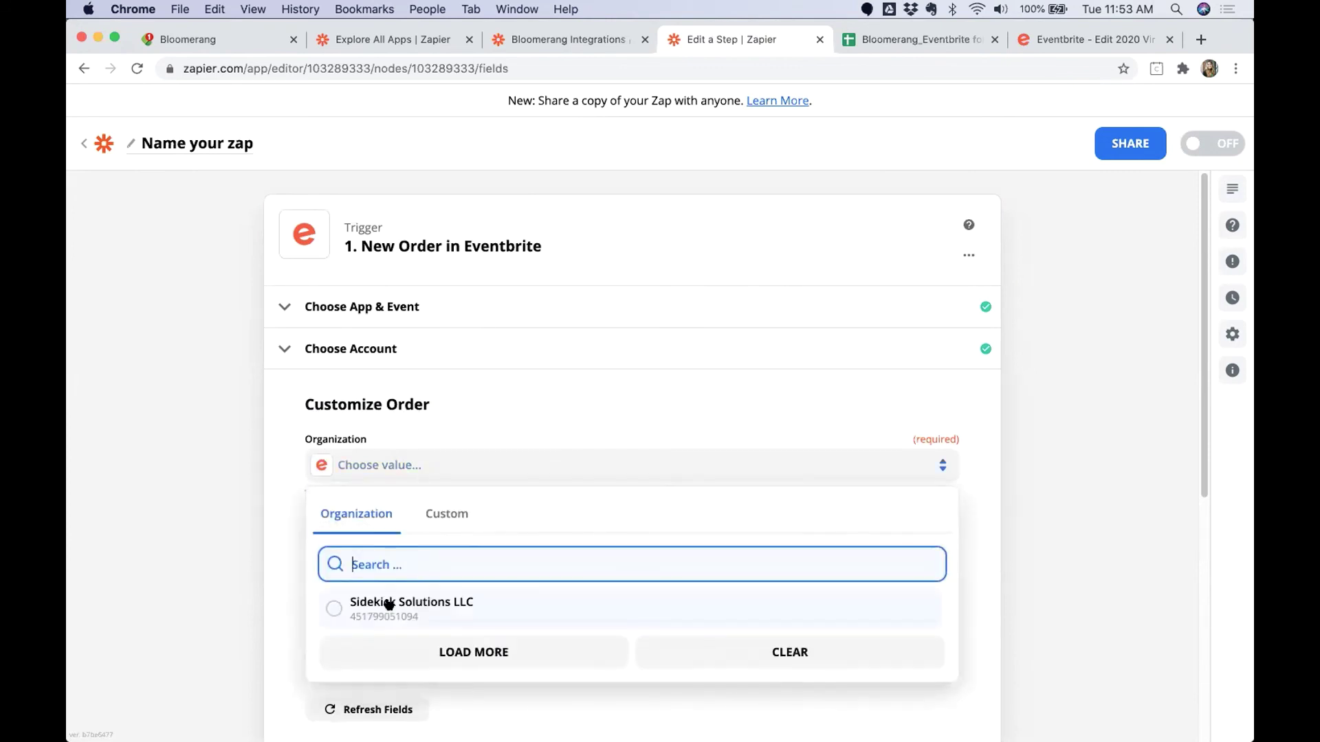
pyautogui.click(384, 599)
pyautogui.moveTo(306, 524); pyautogui.dragTo(401, 526)
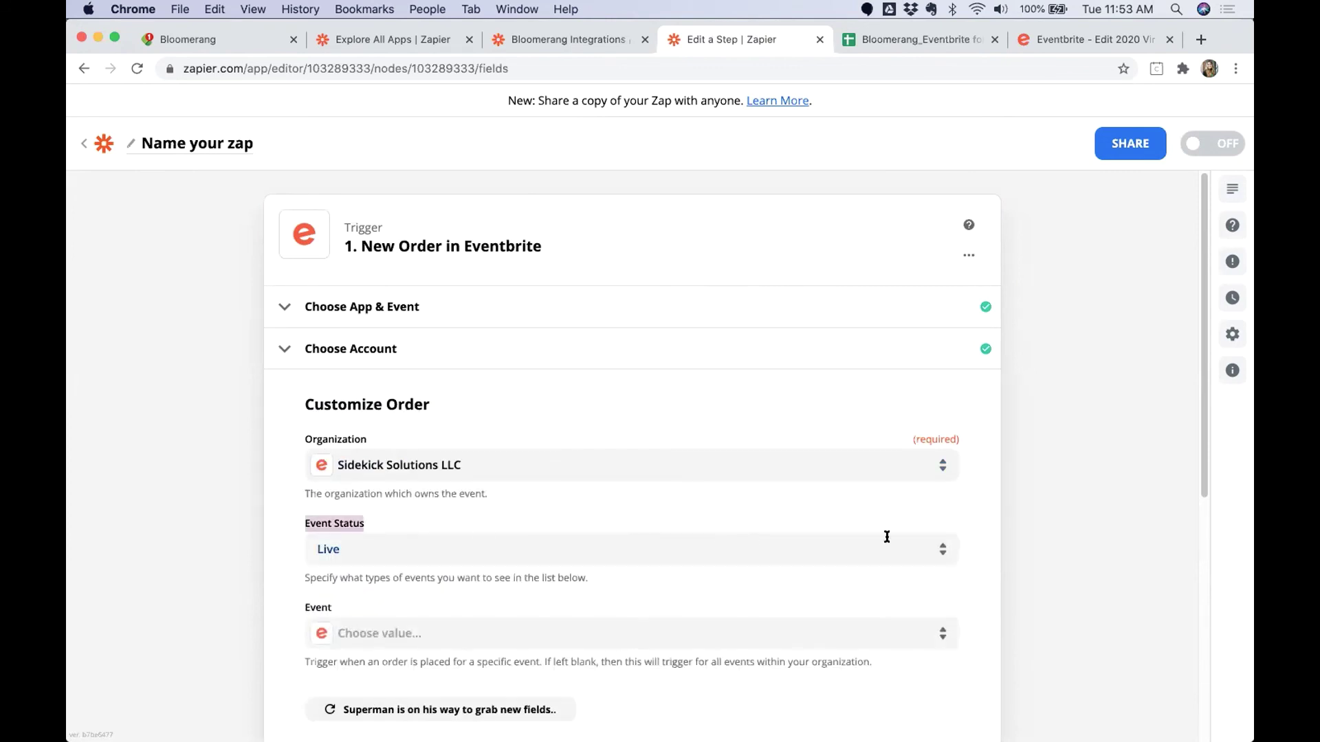
pyautogui.click(933, 552)
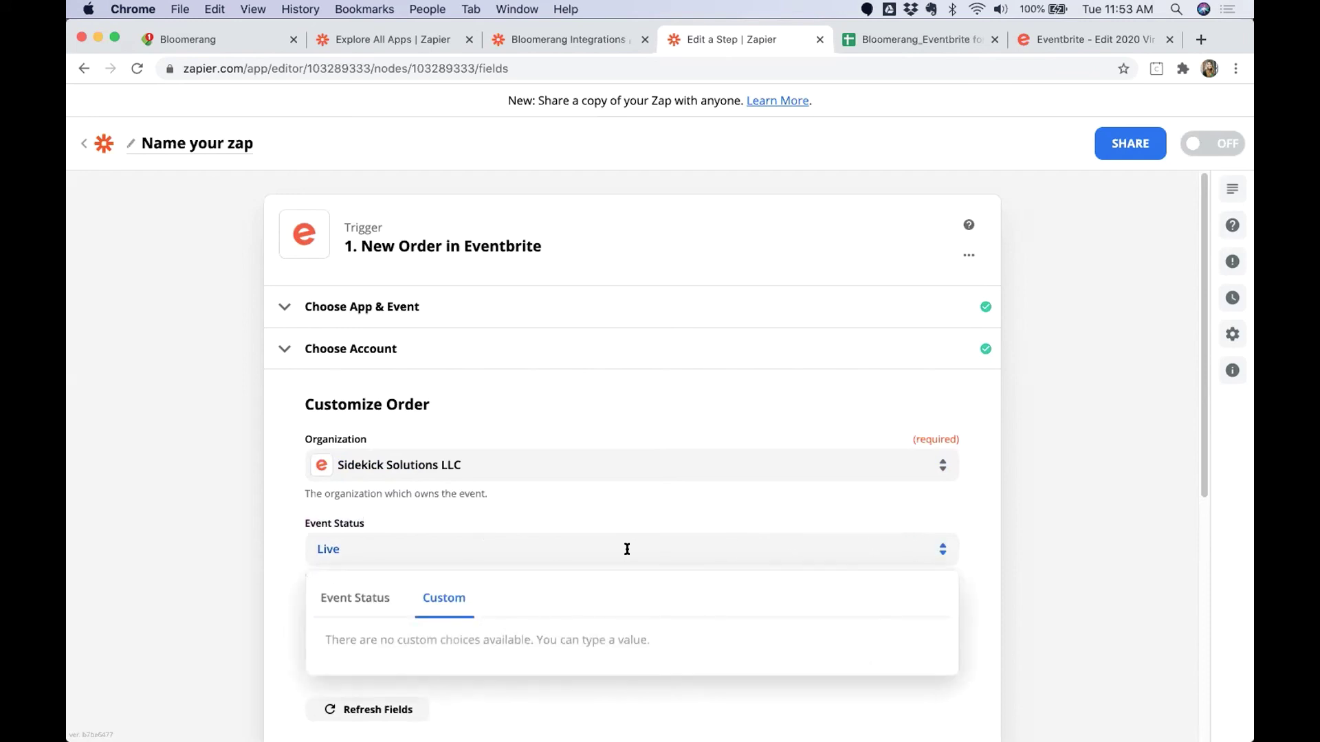
pyautogui.click(371, 597)
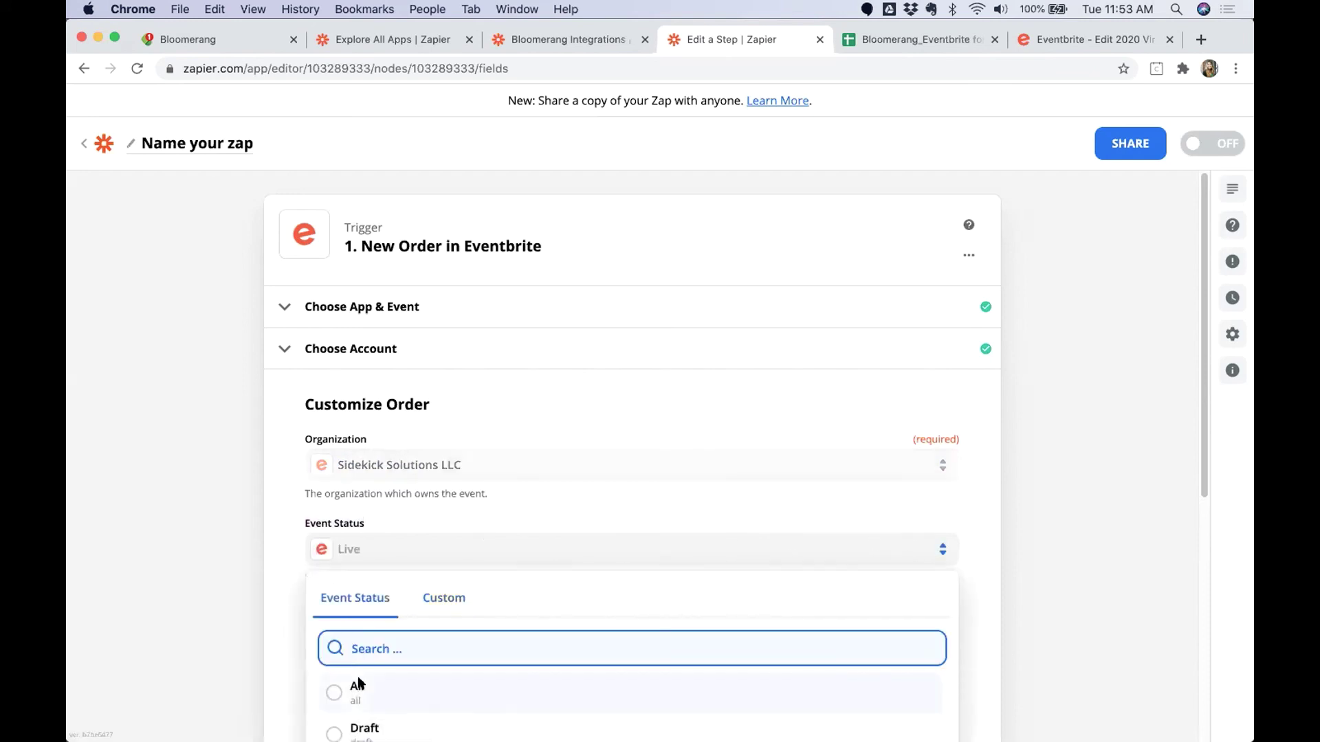
pyautogui.click(358, 681)
pyautogui.scroll(-1, 255, 575)
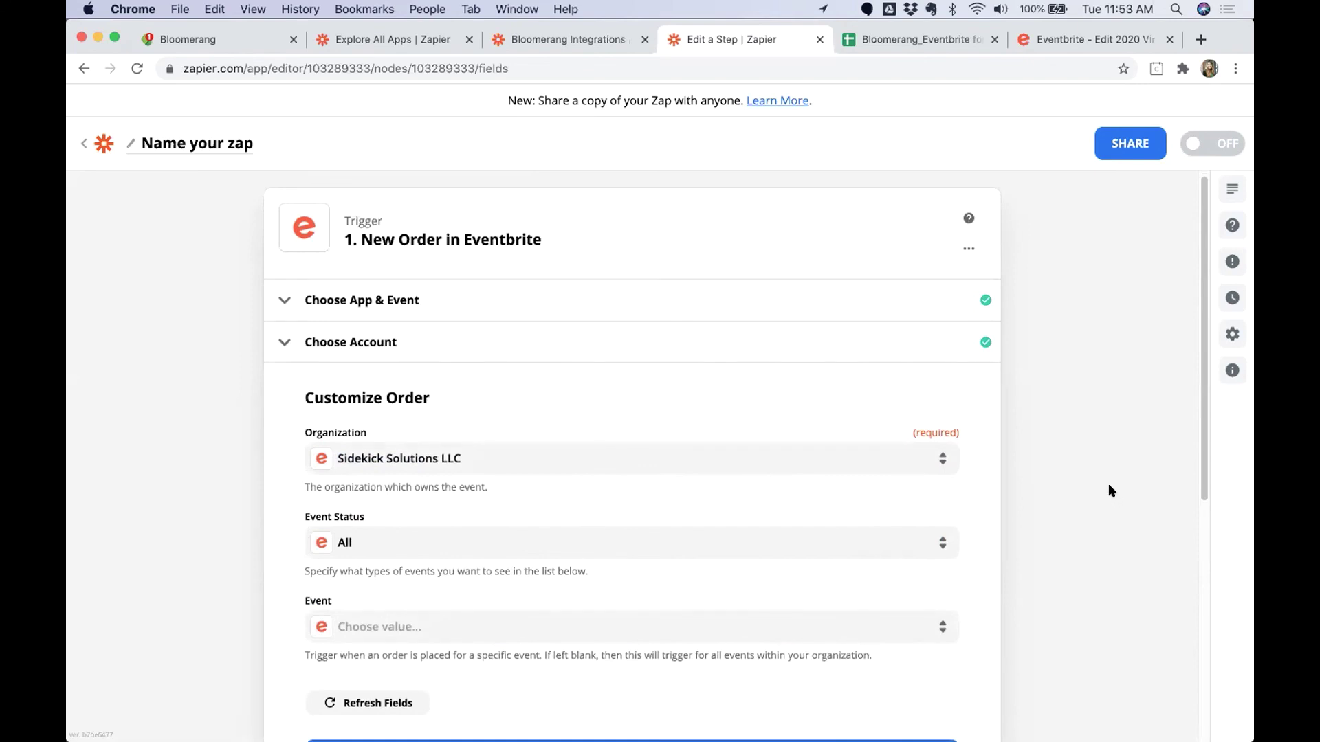
pyautogui.scroll(-1, 1108, 491)
pyautogui.scroll(-1, 1109, 487)
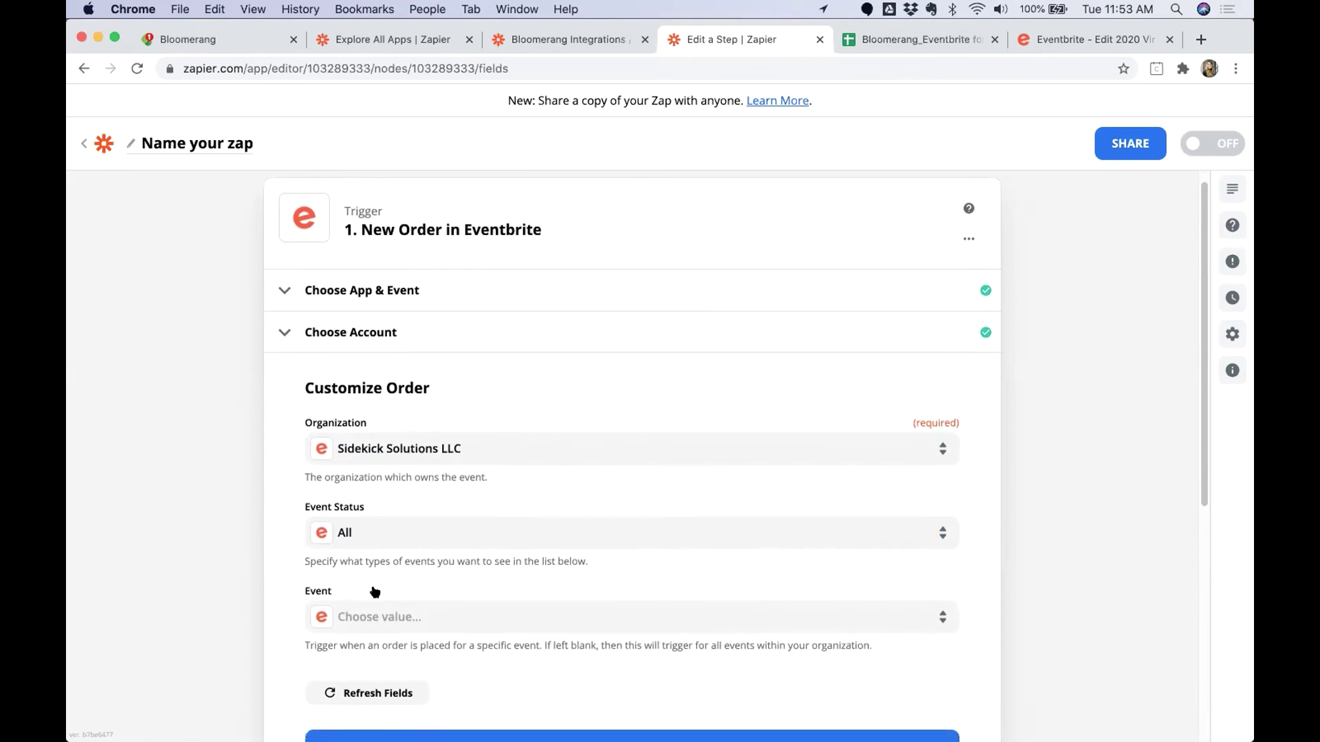
pyautogui.moveTo(330, 592); pyautogui.dragTo(297, 593)
pyautogui.scroll(-2, 512, 485)
# Test the New Order trigger, review the returned sample Order A, and continue to the action.
pyautogui.click(620, 665)
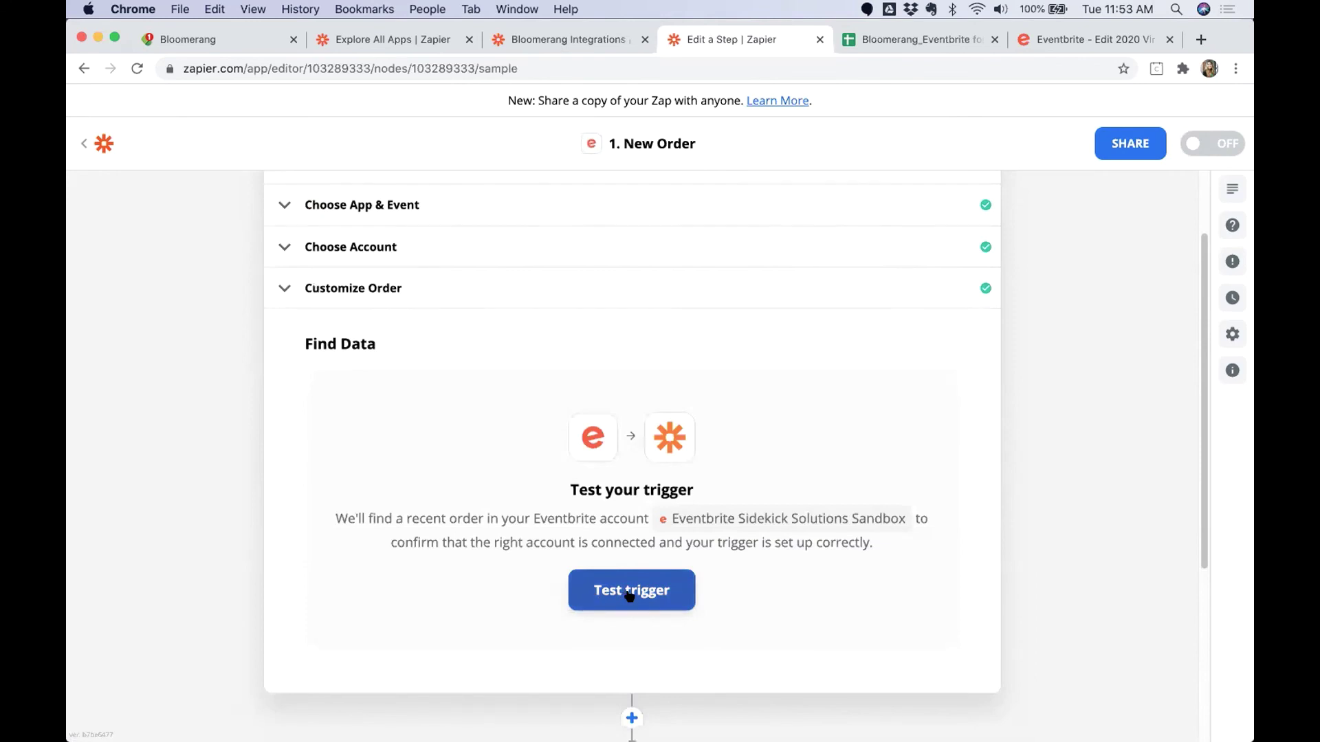
pyautogui.click(628, 596)
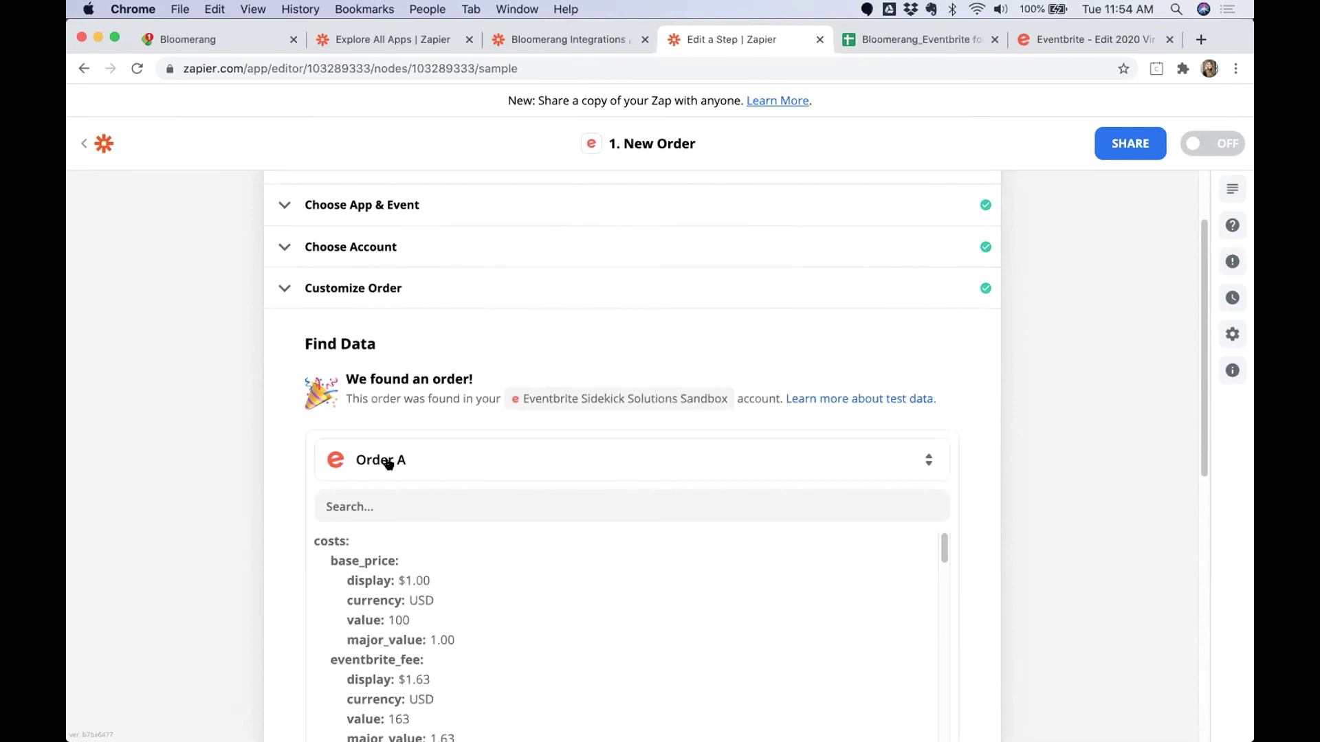
pyautogui.scroll(-1, 238, 490)
pyautogui.scroll(-1, 238, 494)
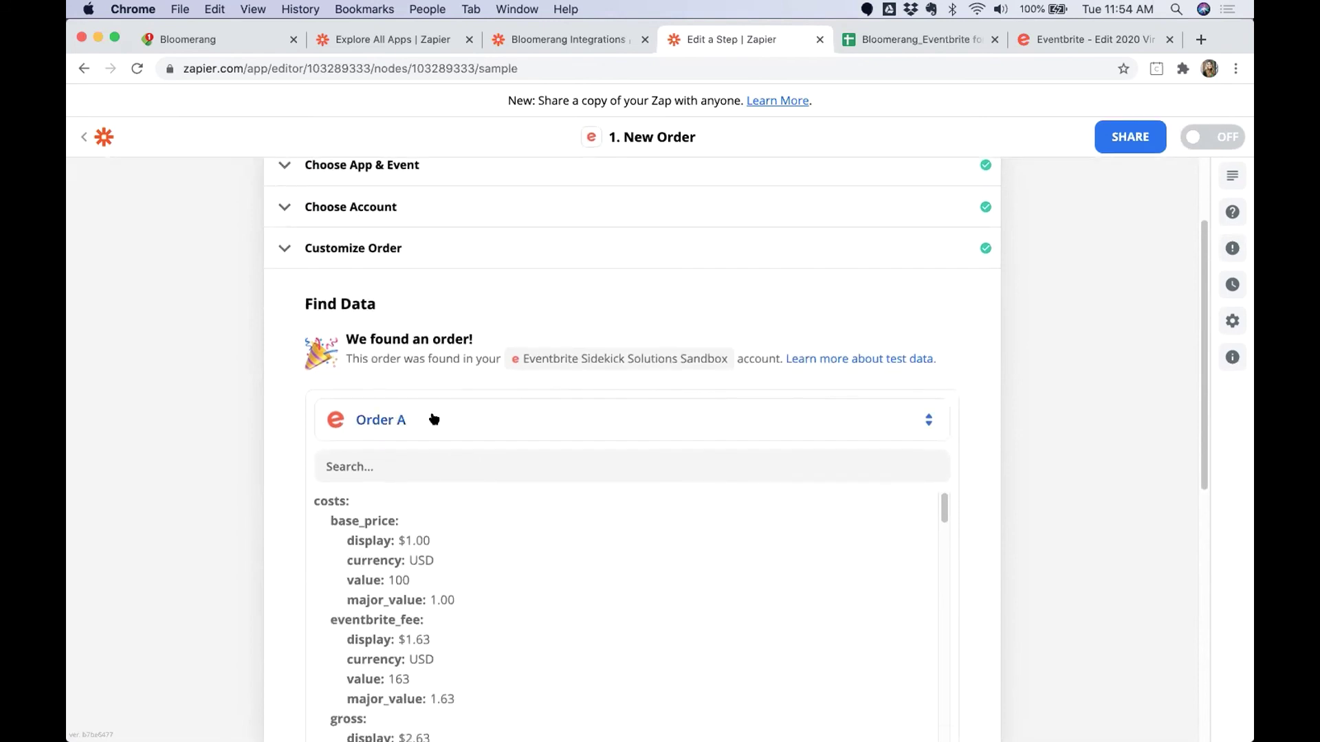
pyautogui.scroll(-1, 467, 522)
pyautogui.scroll(-1, 476, 546)
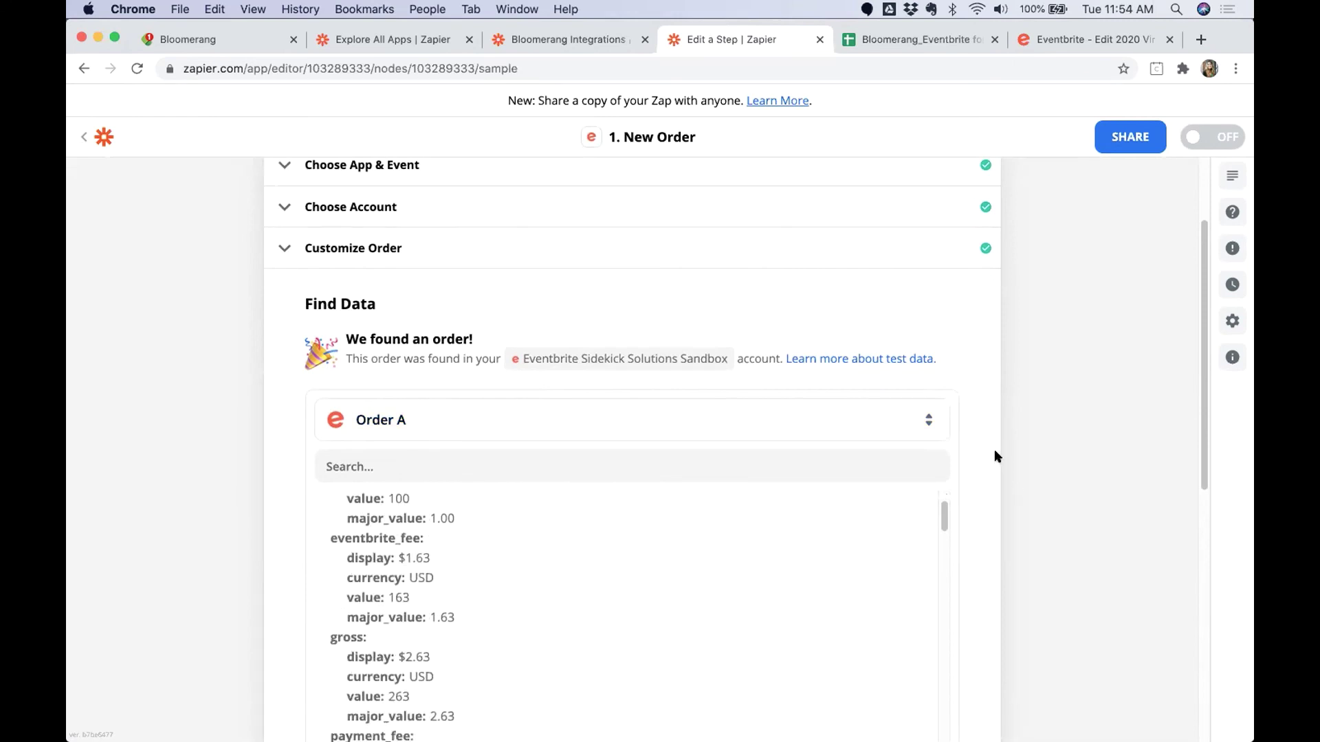
pyautogui.scroll(-5, 995, 441)
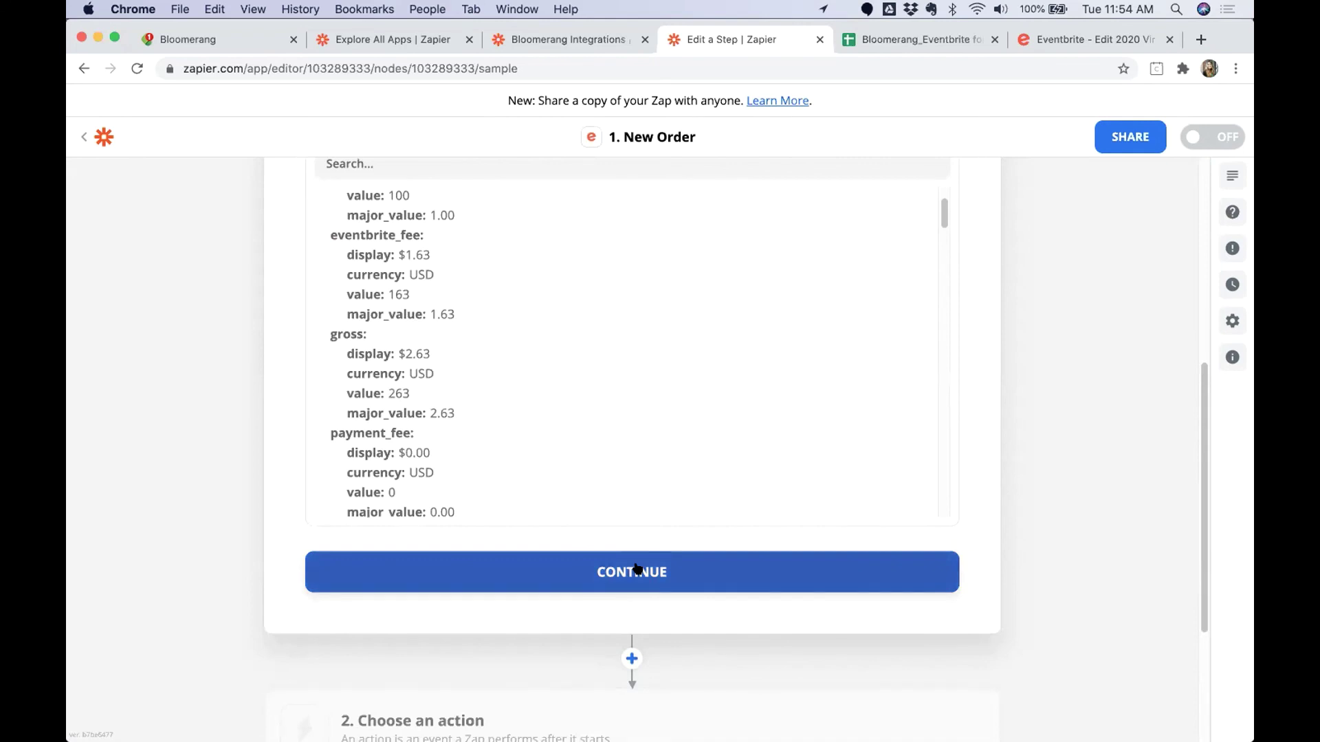
pyautogui.click(637, 570)
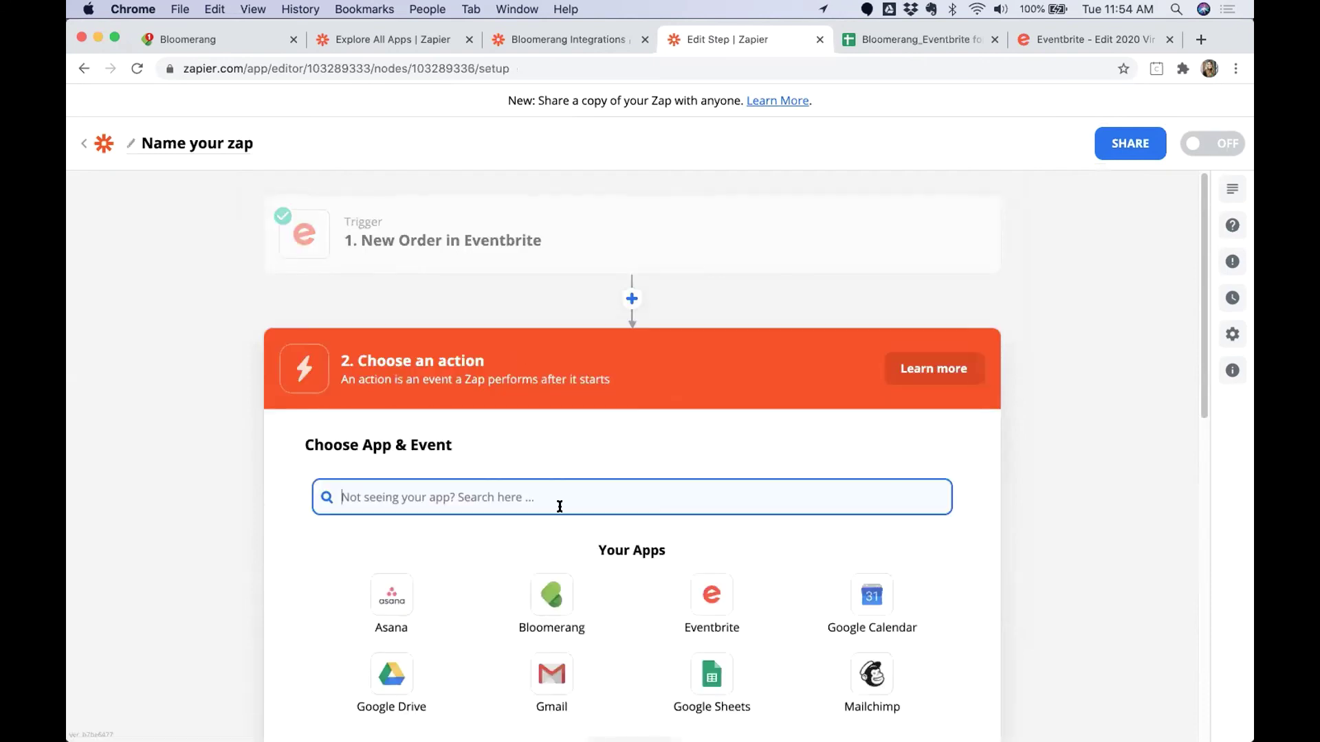
# Add Filter by Zapier as the second step and open its 'Only continue if…' setup.
pyautogui.write('filter')
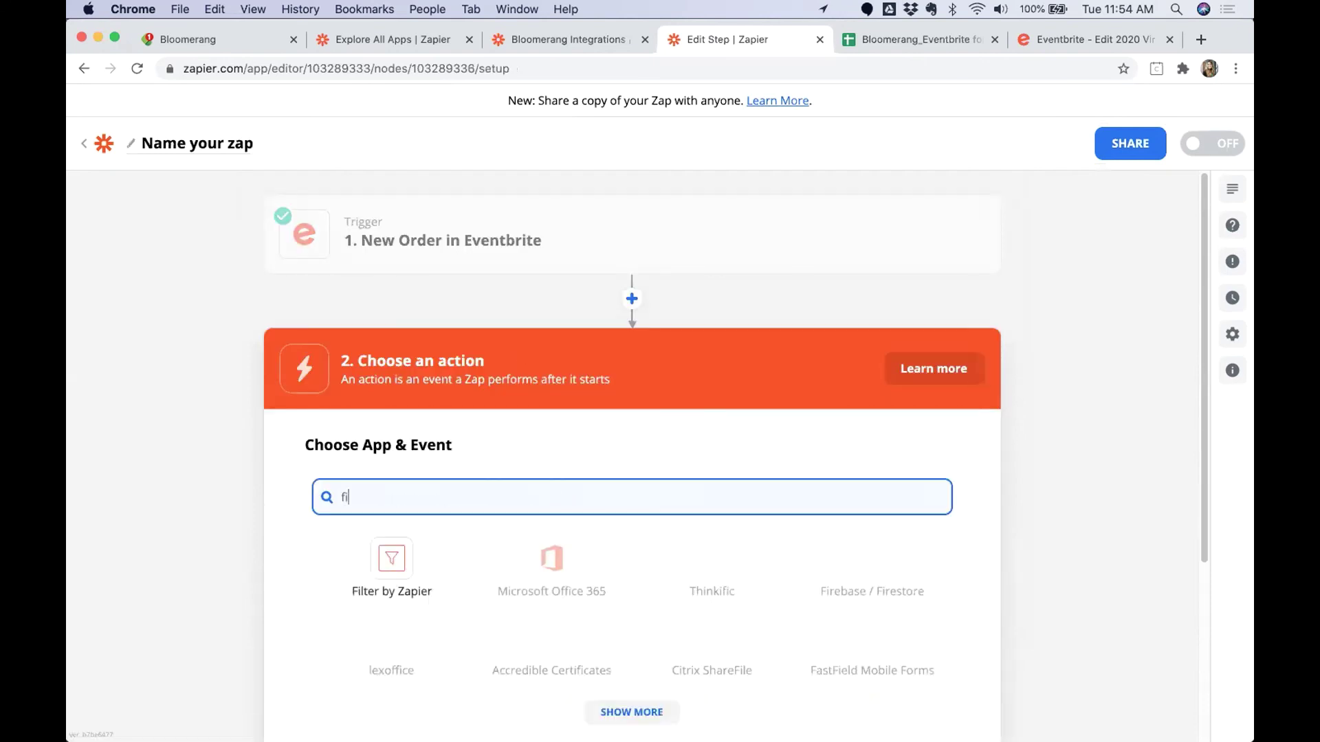
pyautogui.click(406, 580)
pyautogui.click(405, 575)
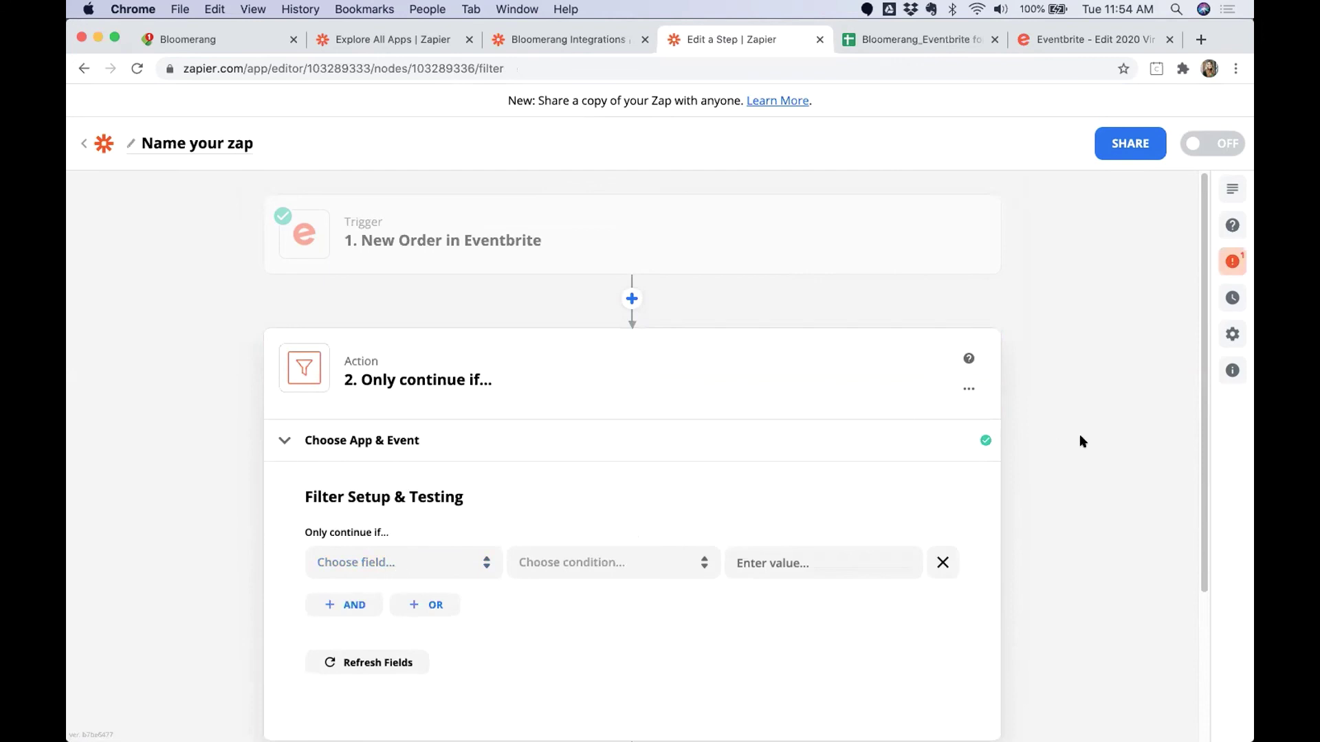
pyautogui.moveTo(1203, 397); pyautogui.dragTo(1205, 410)
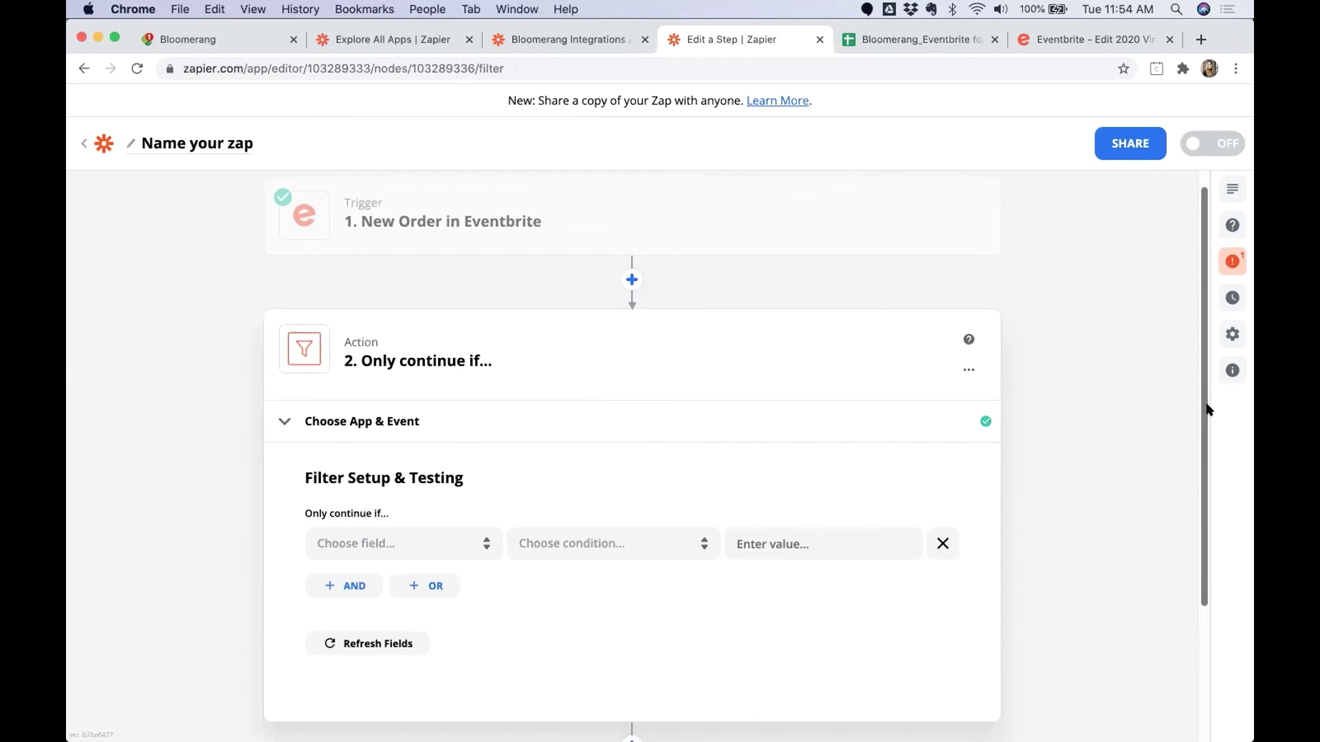
pyautogui.moveTo(1208, 410); pyautogui.dragTo(1208, 393)
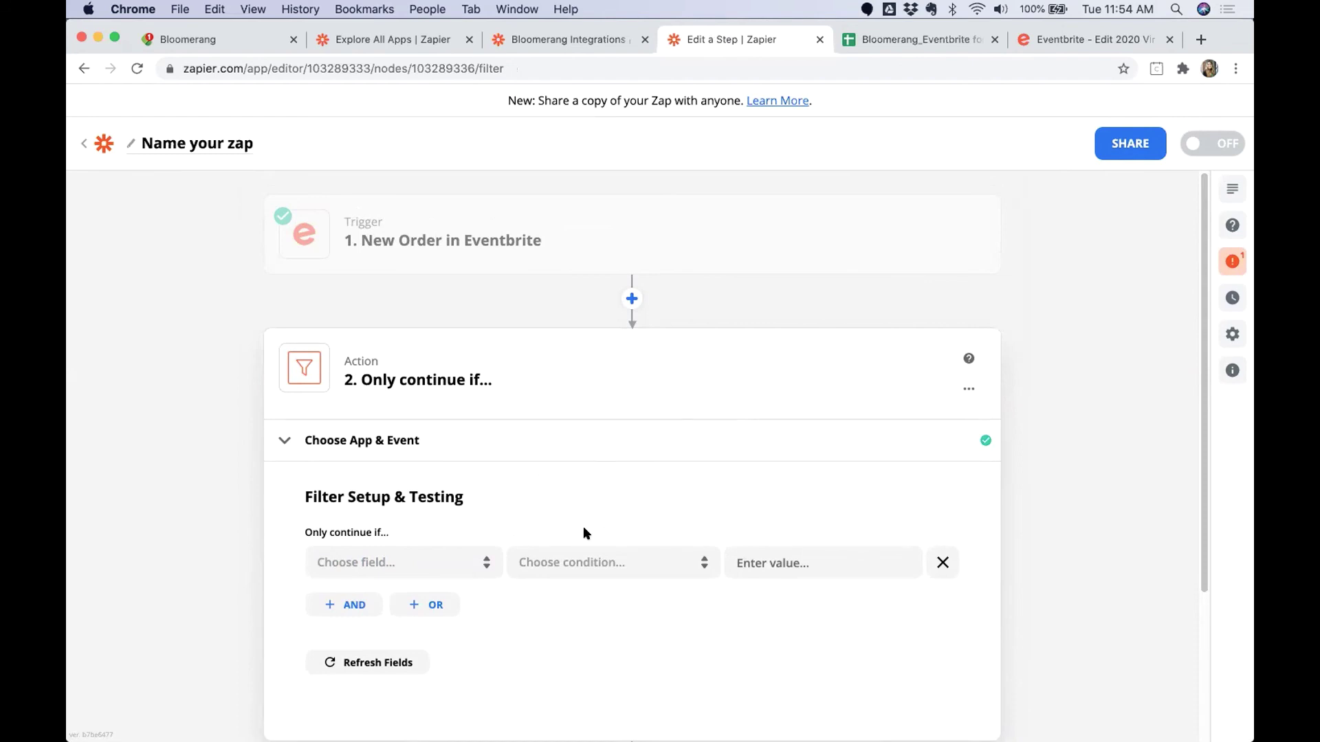
# Choose Costs Gross Major Value from all Eventbrite order fields as the filter field.
pyautogui.click(466, 561)
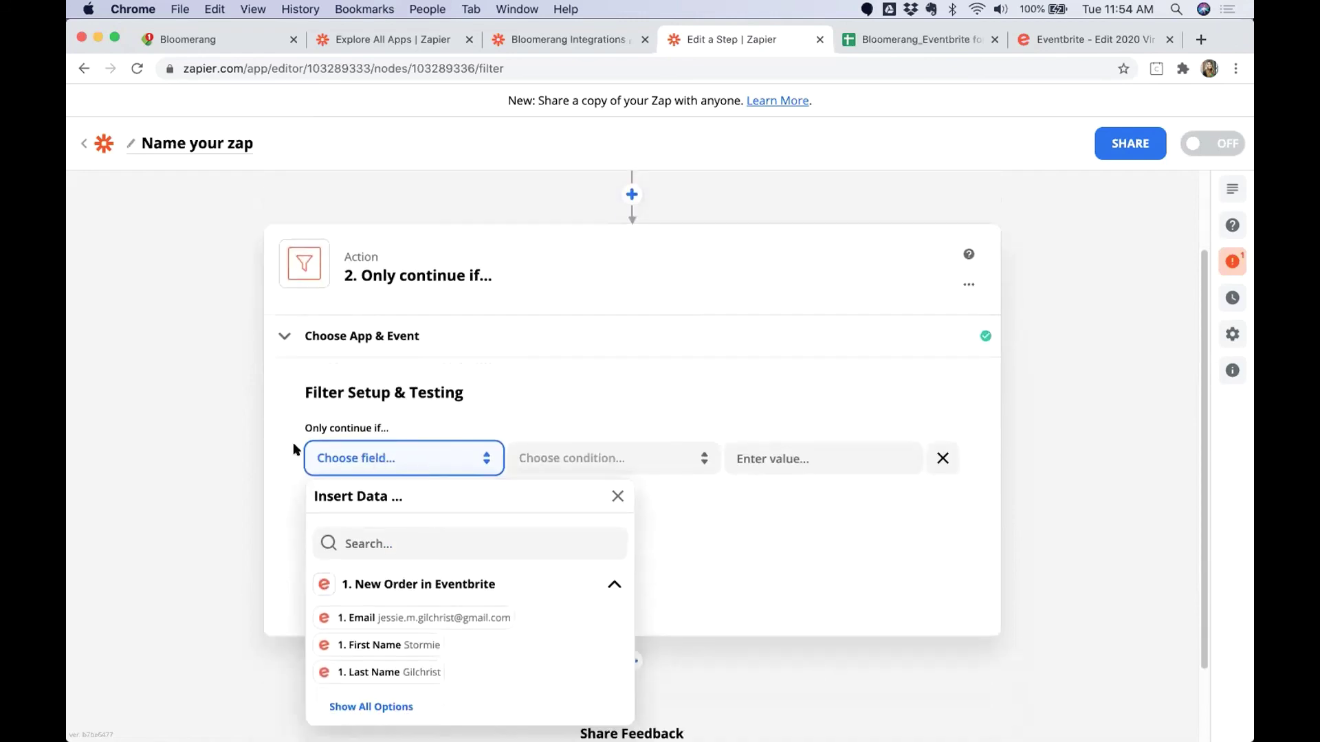
pyautogui.click(377, 428)
pyautogui.tripleClick(377, 428)
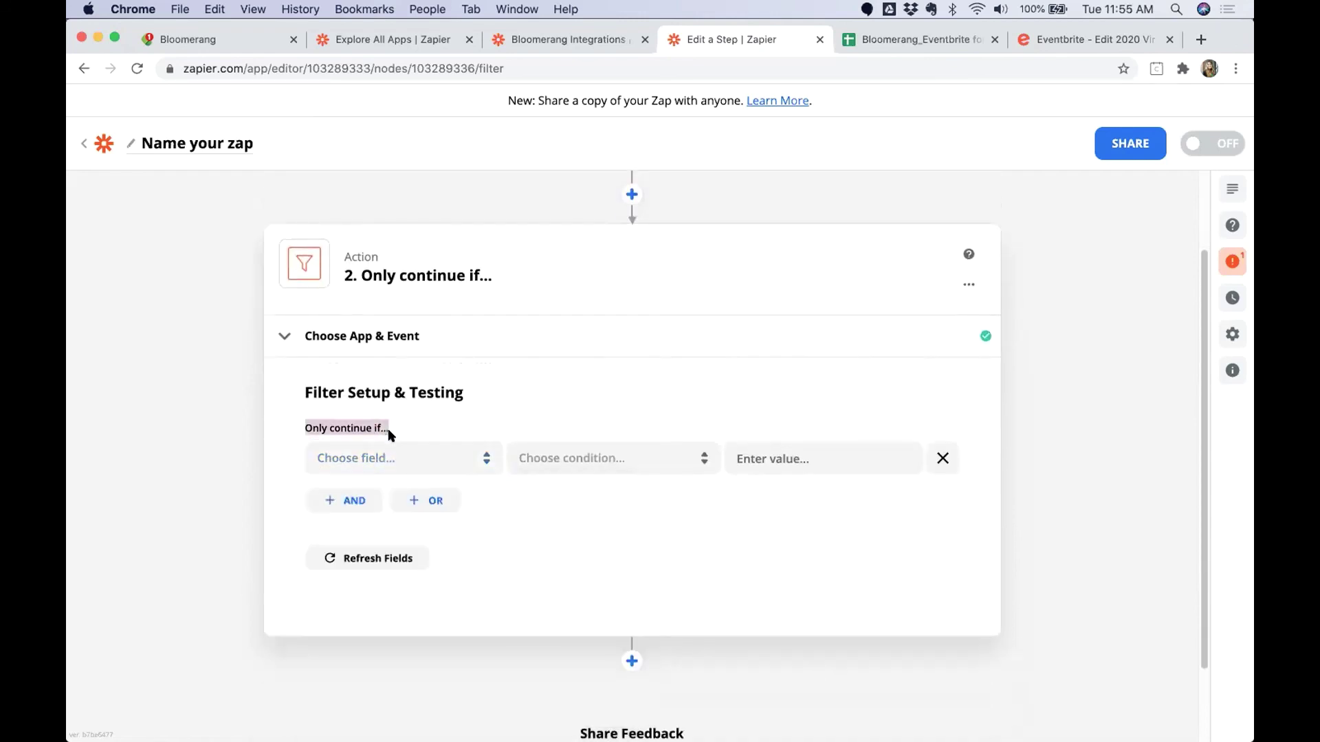
pyautogui.click(344, 460)
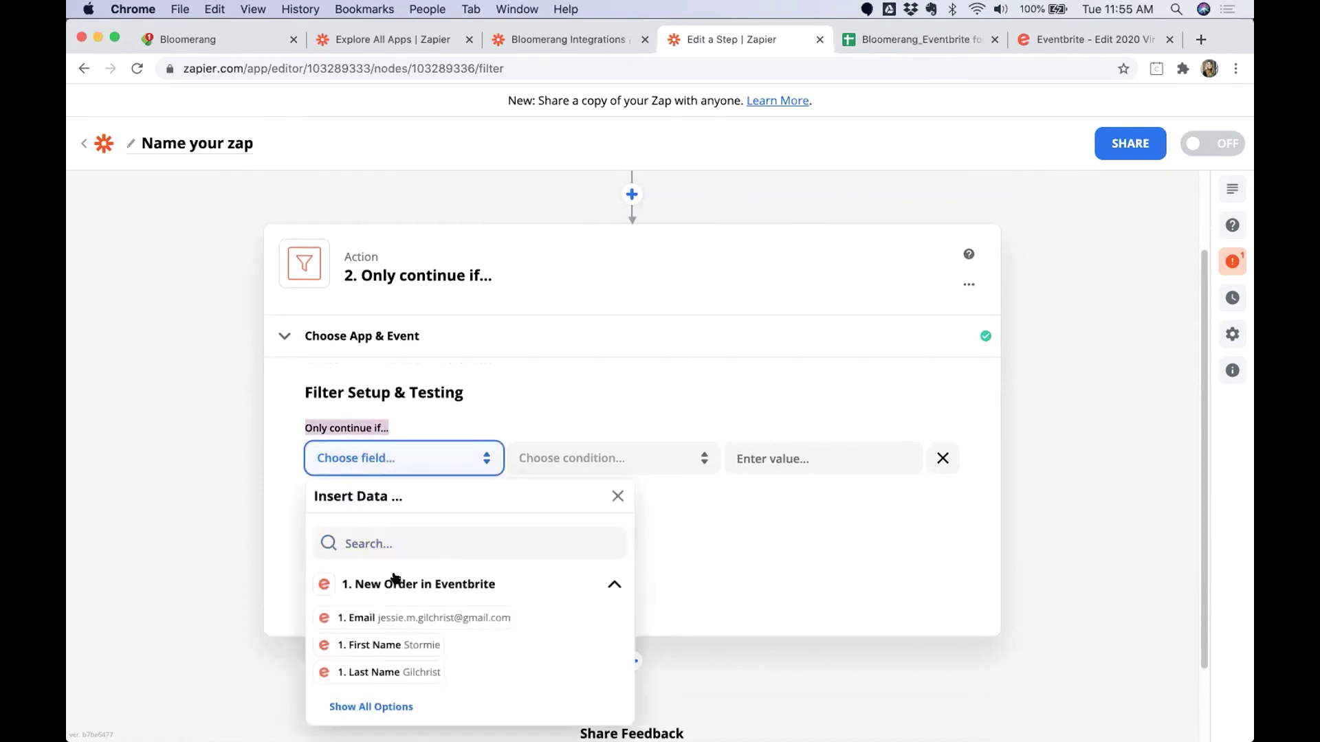
pyautogui.click(389, 705)
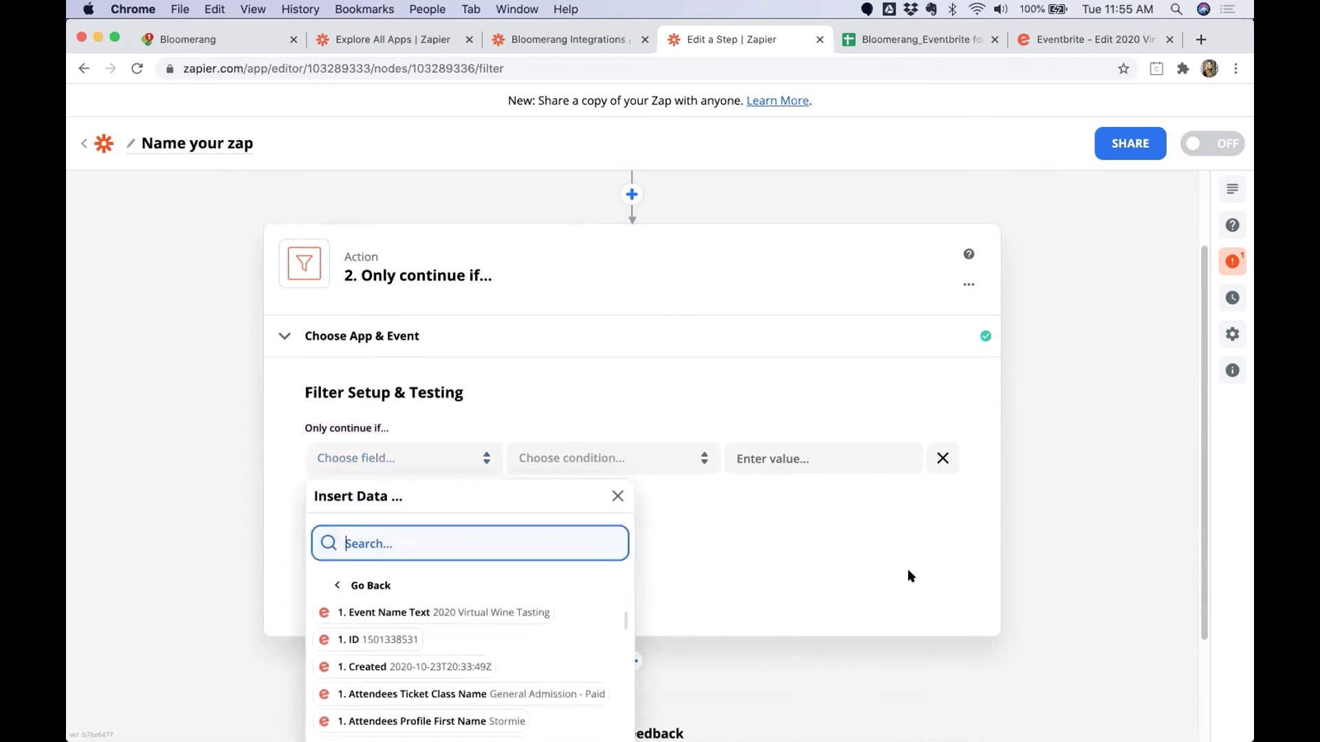
pyautogui.scroll(-3, 969, 521)
pyautogui.scroll(-3, 475, 550)
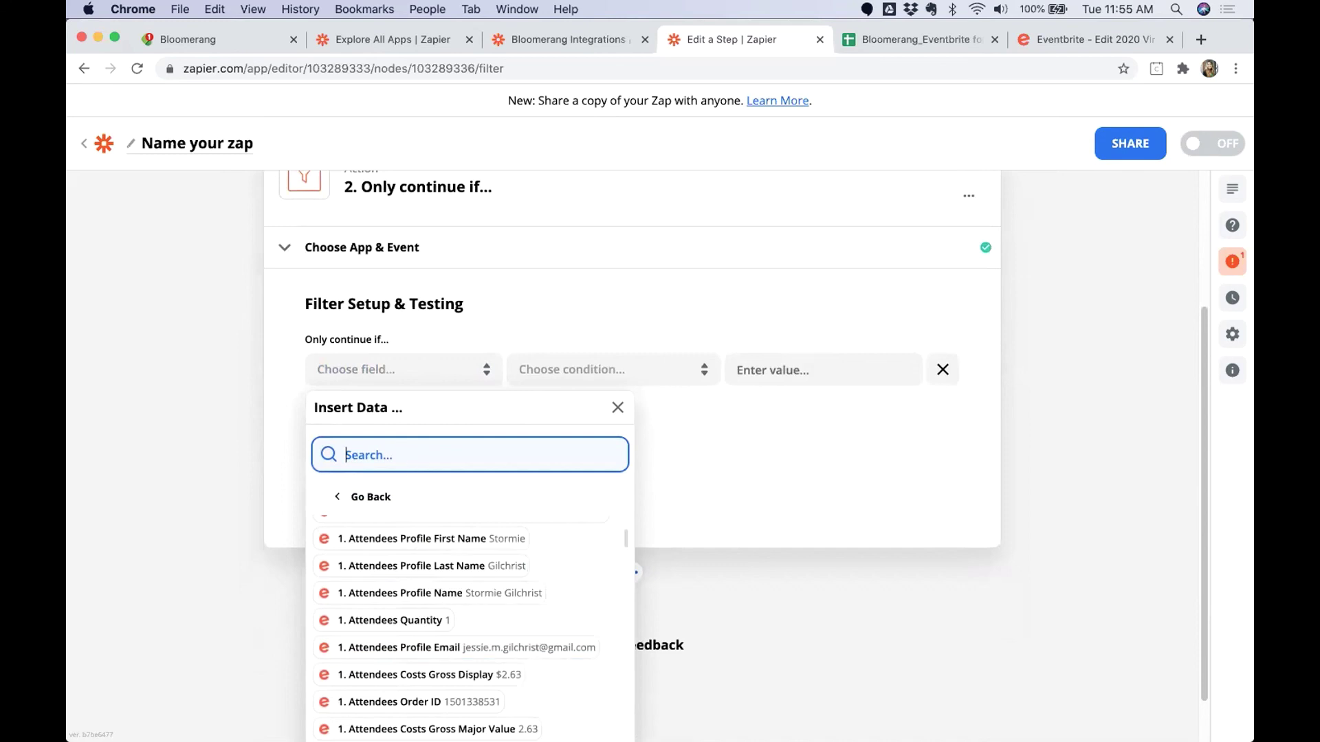
pyautogui.write('Costs ')
pyautogui.write('Gros')
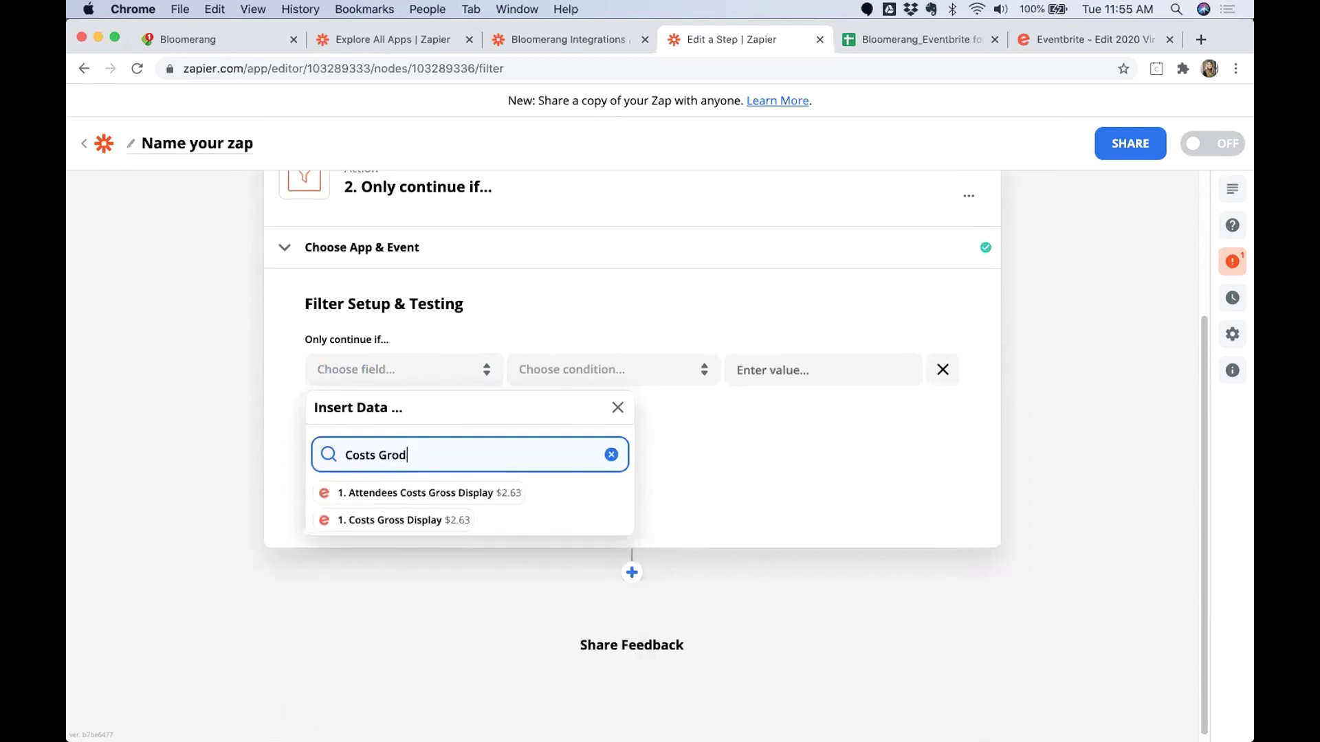
pyautogui.write('s Majo')
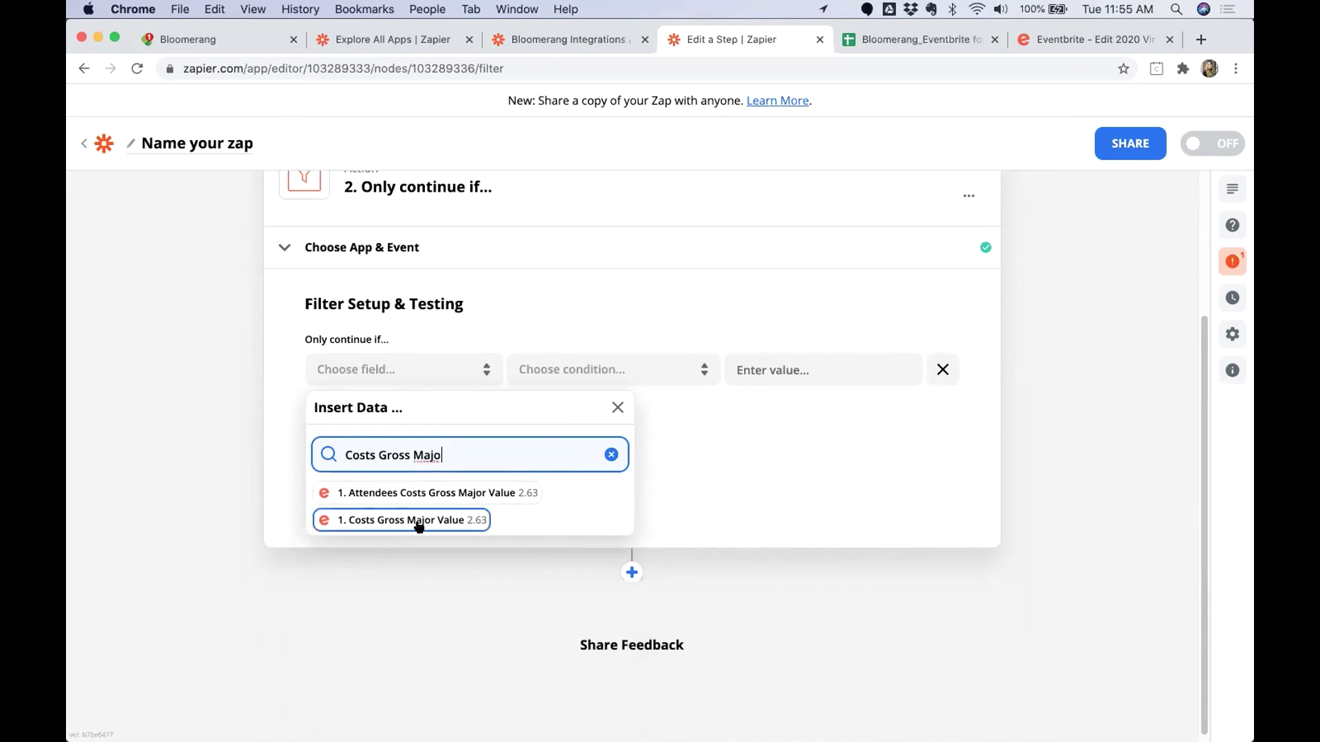
pyautogui.click(458, 520)
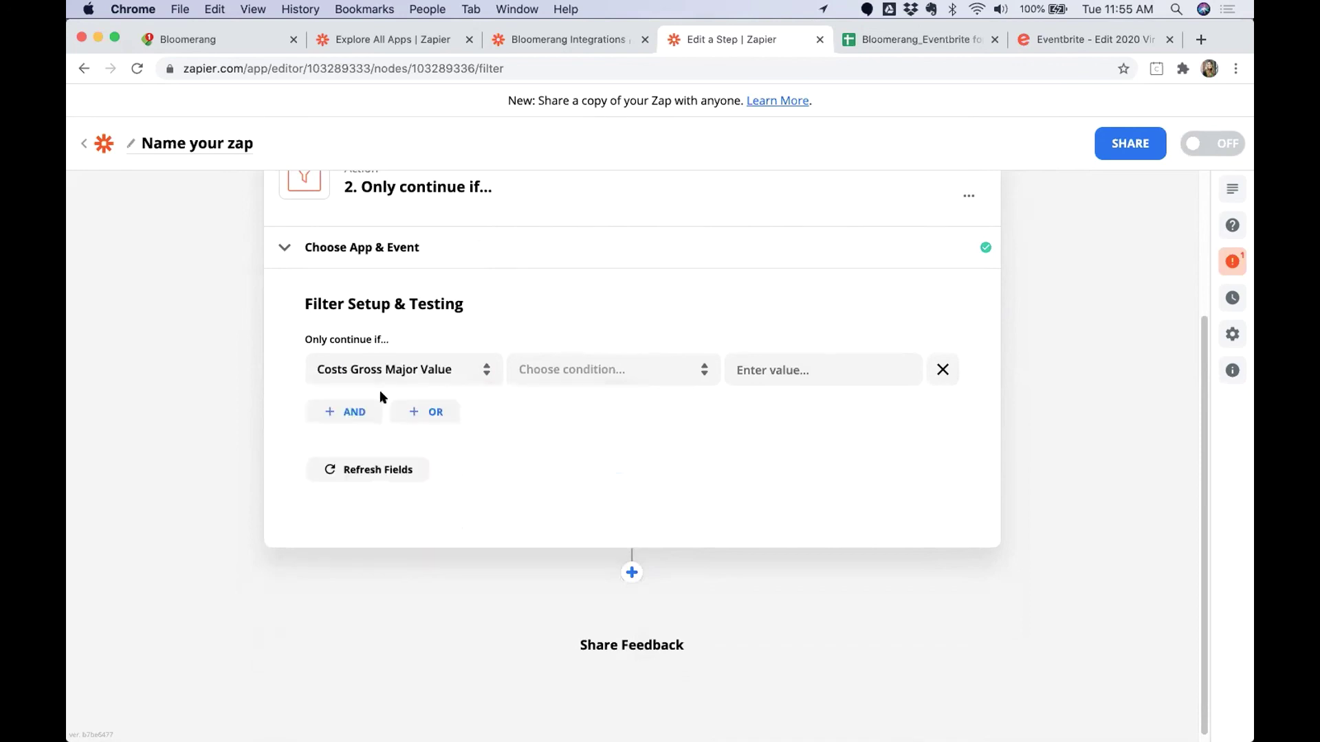
# Set the filter condition to (Number) Greater than 0 and test it.
pyautogui.moveTo(305, 337); pyautogui.dragTo(391, 336)
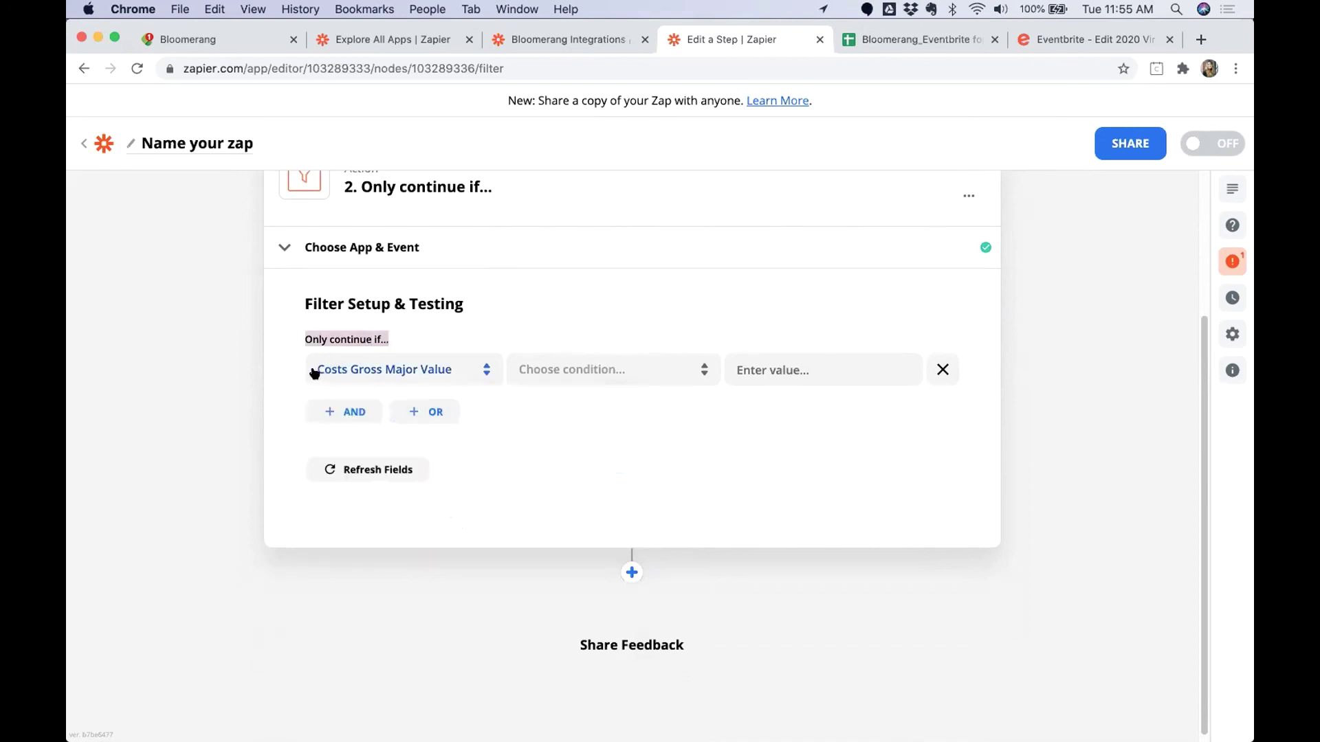
pyautogui.click(607, 371)
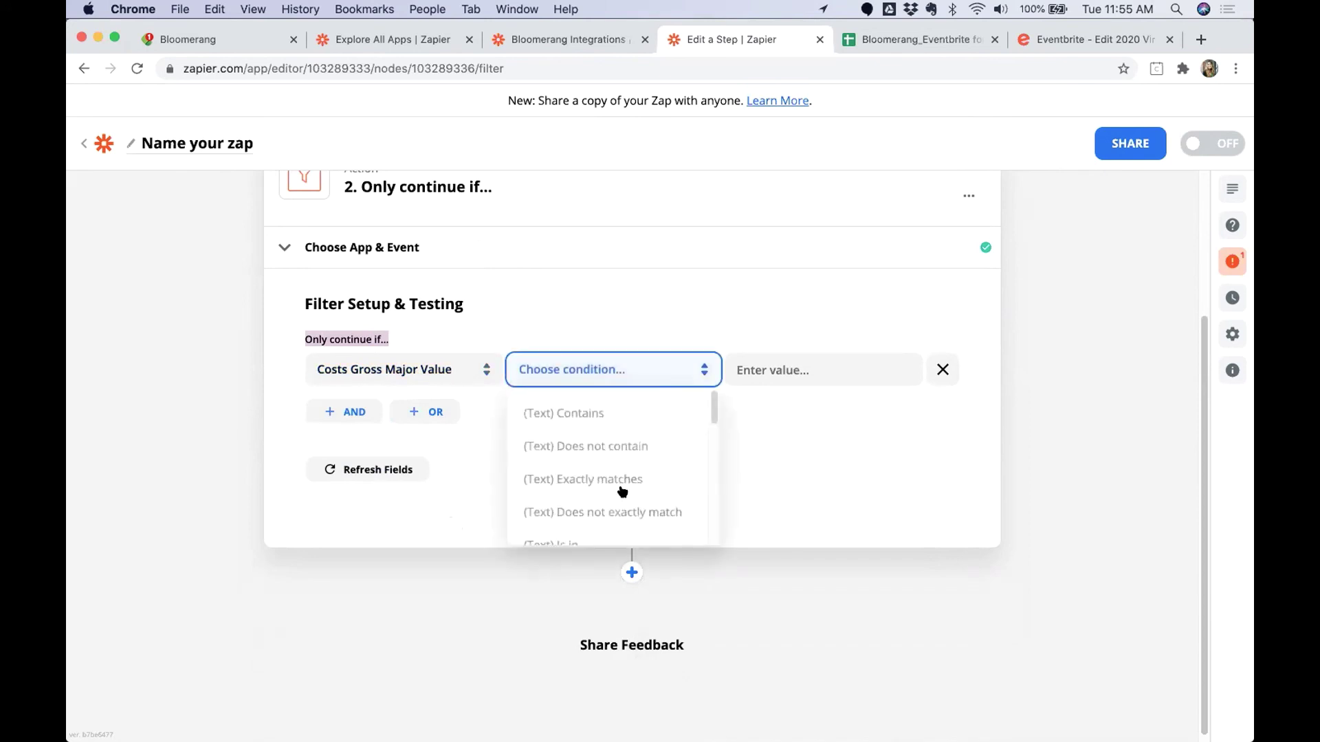
pyautogui.scroll(-1, 613, 481)
pyautogui.scroll(-5, 612, 484)
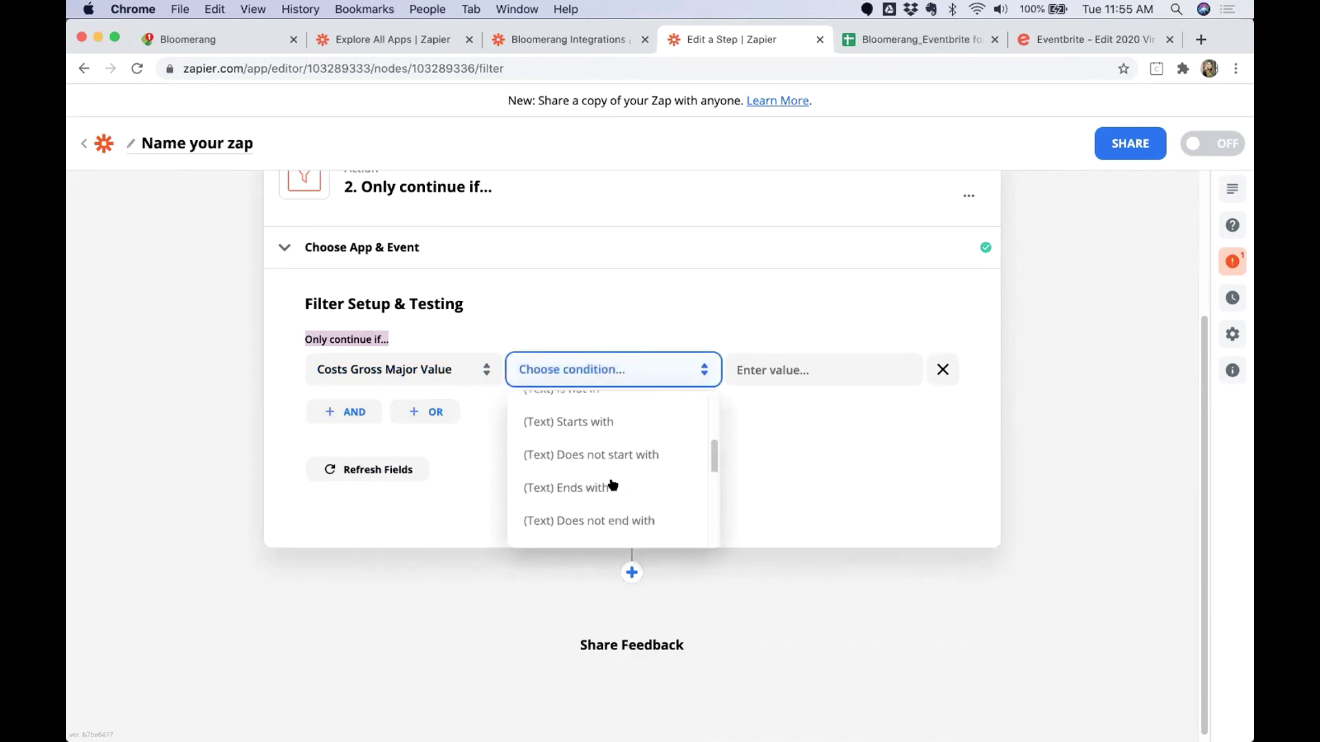
pyautogui.click(608, 500)
pyautogui.click(774, 369)
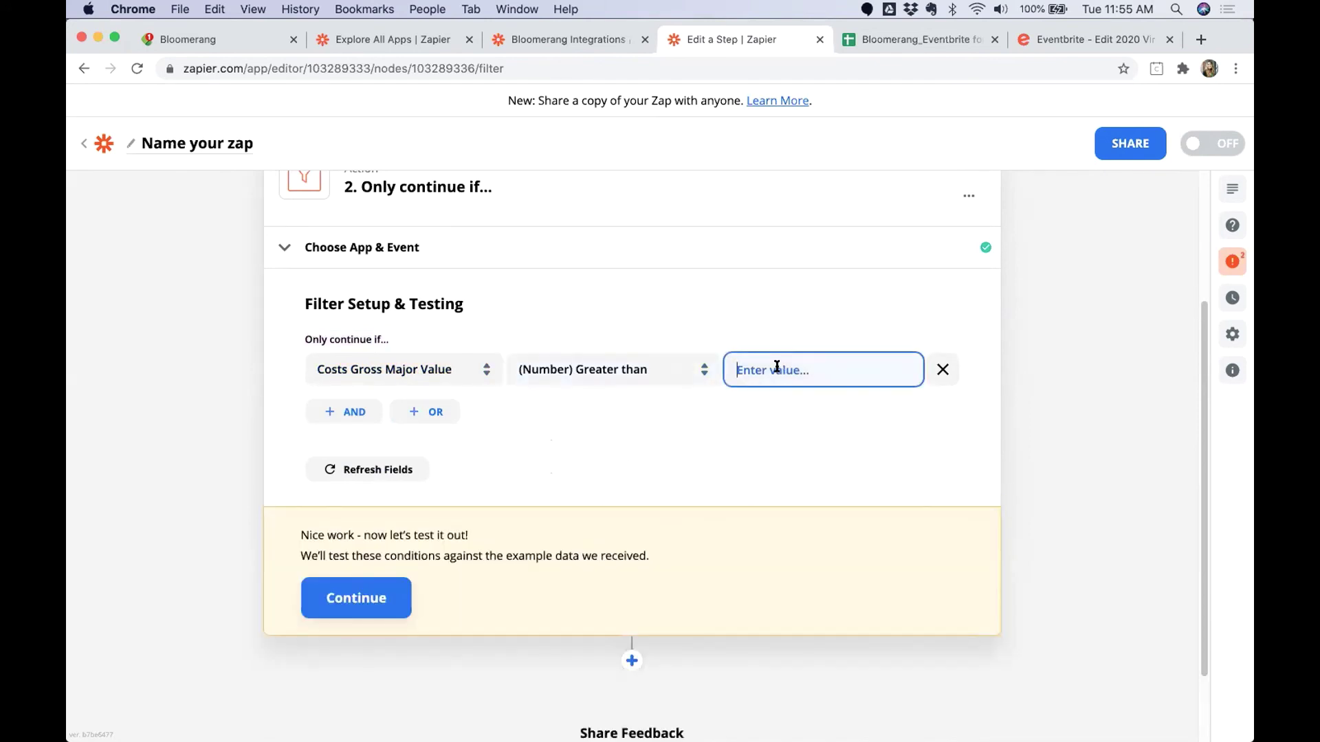
pyautogui.write('0')
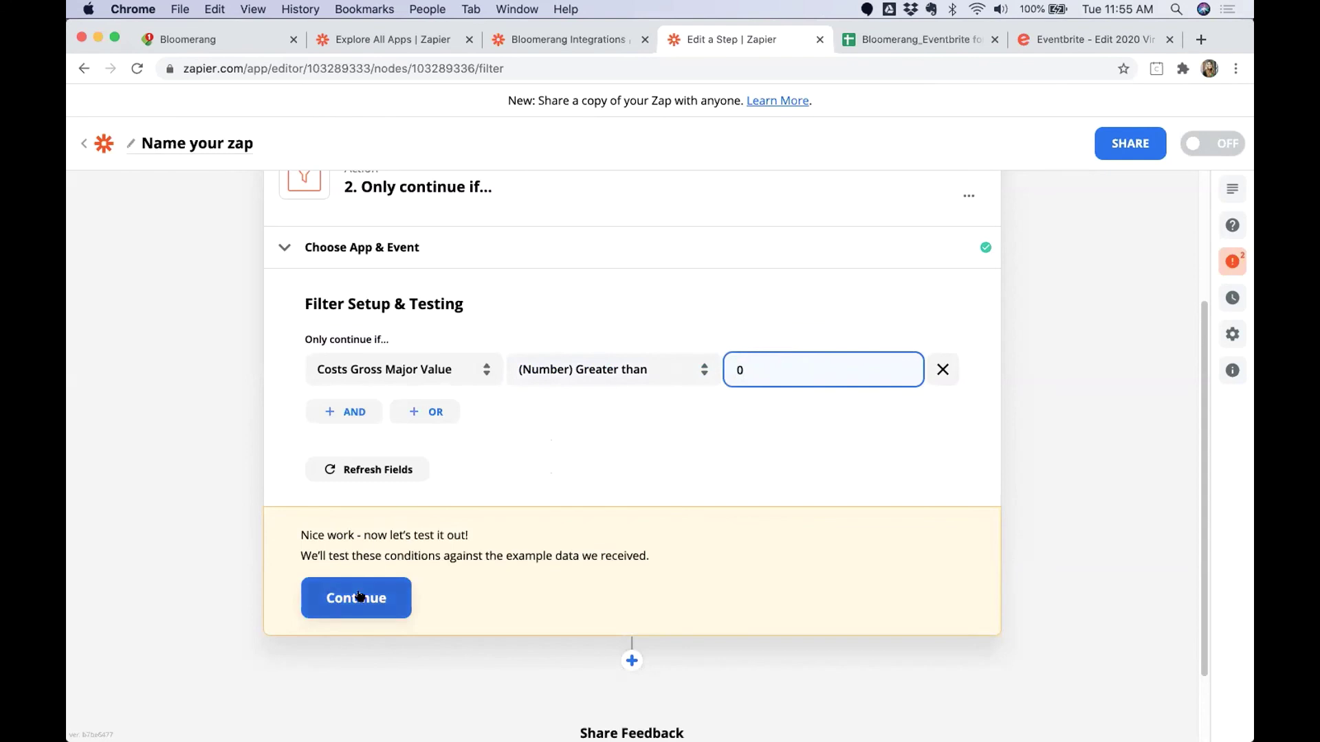
pyautogui.click(362, 593)
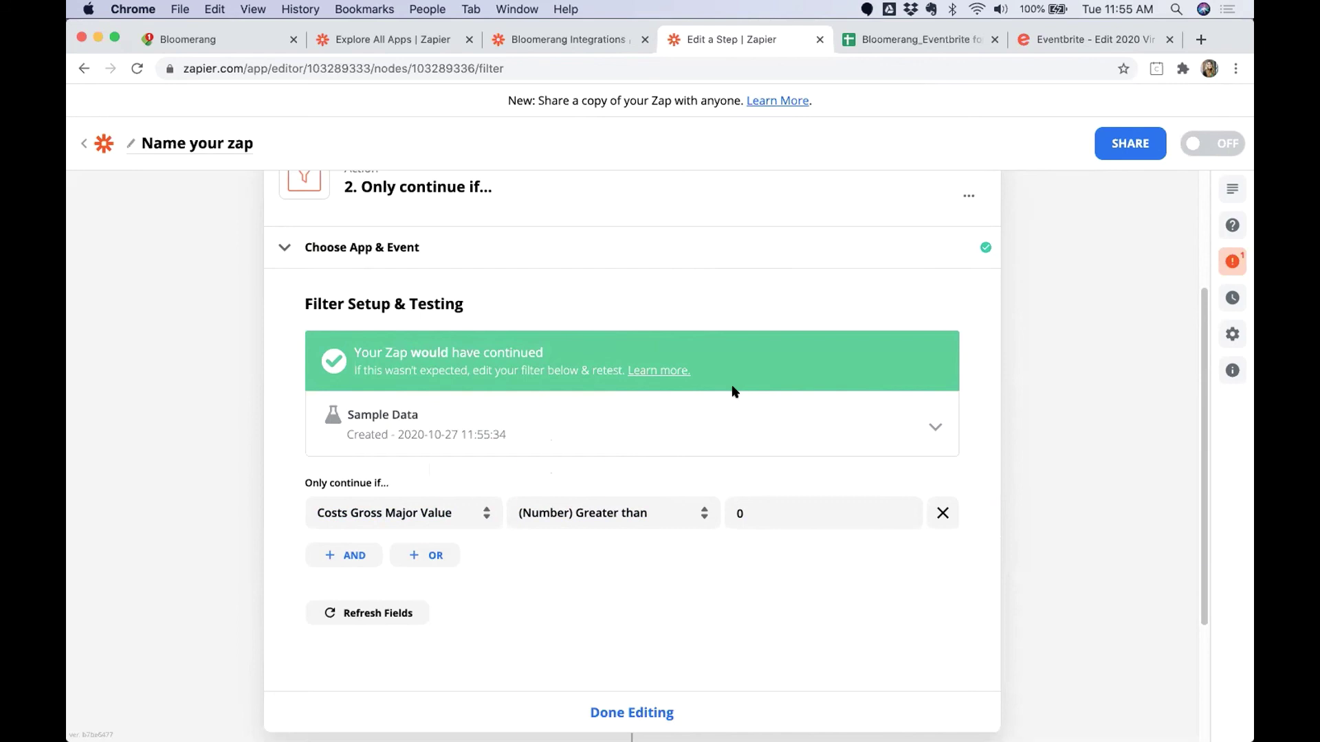
# Finish editing the filter step and add a new step below it.
pyautogui.click(637, 711)
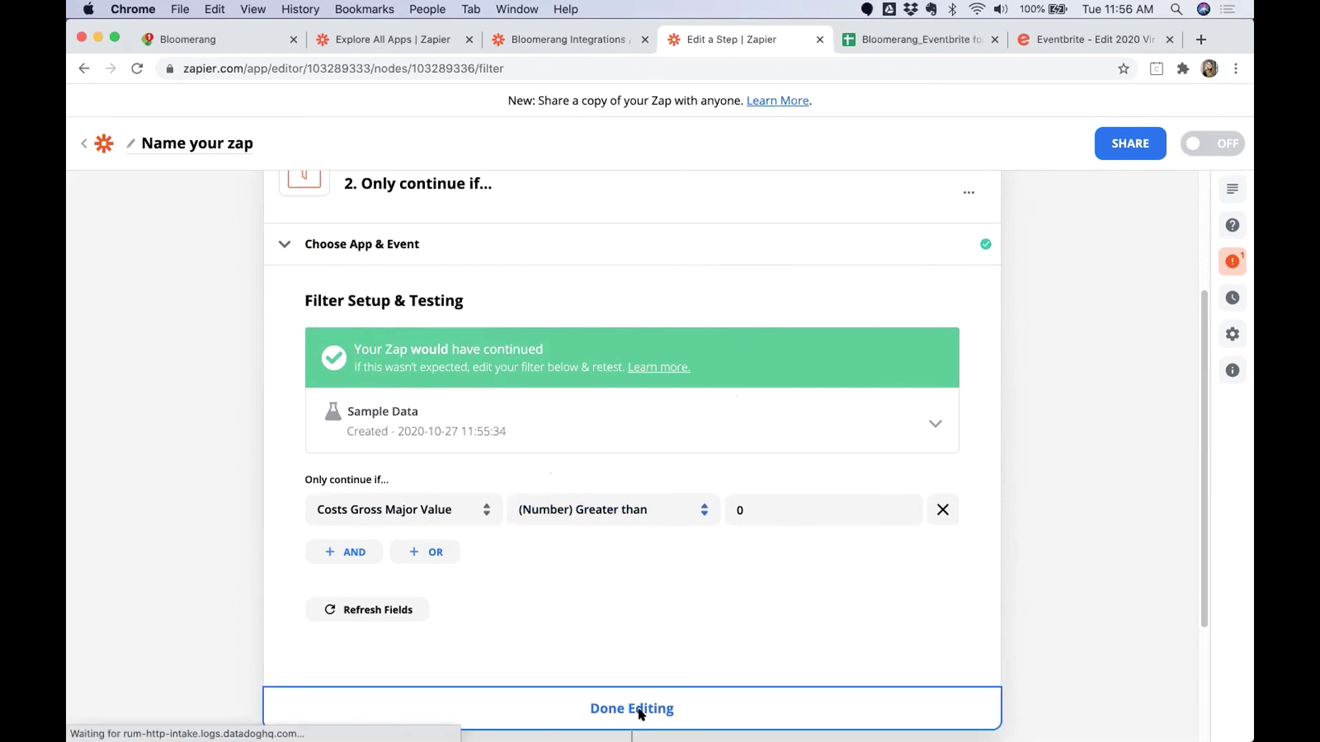
pyautogui.click(631, 432)
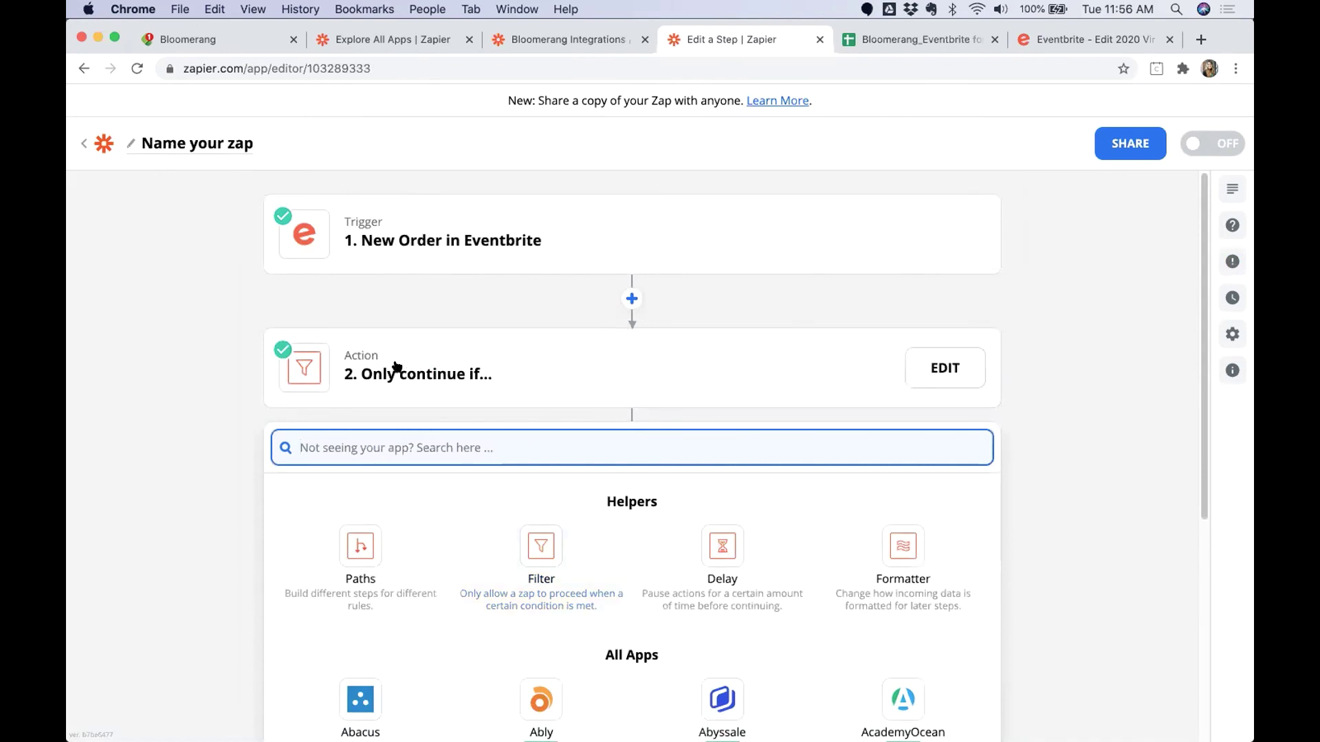
# Add a Bloomerang Find Constituent action connected to the sandbox Bloomerang account.
pyautogui.write('Bloomerang')
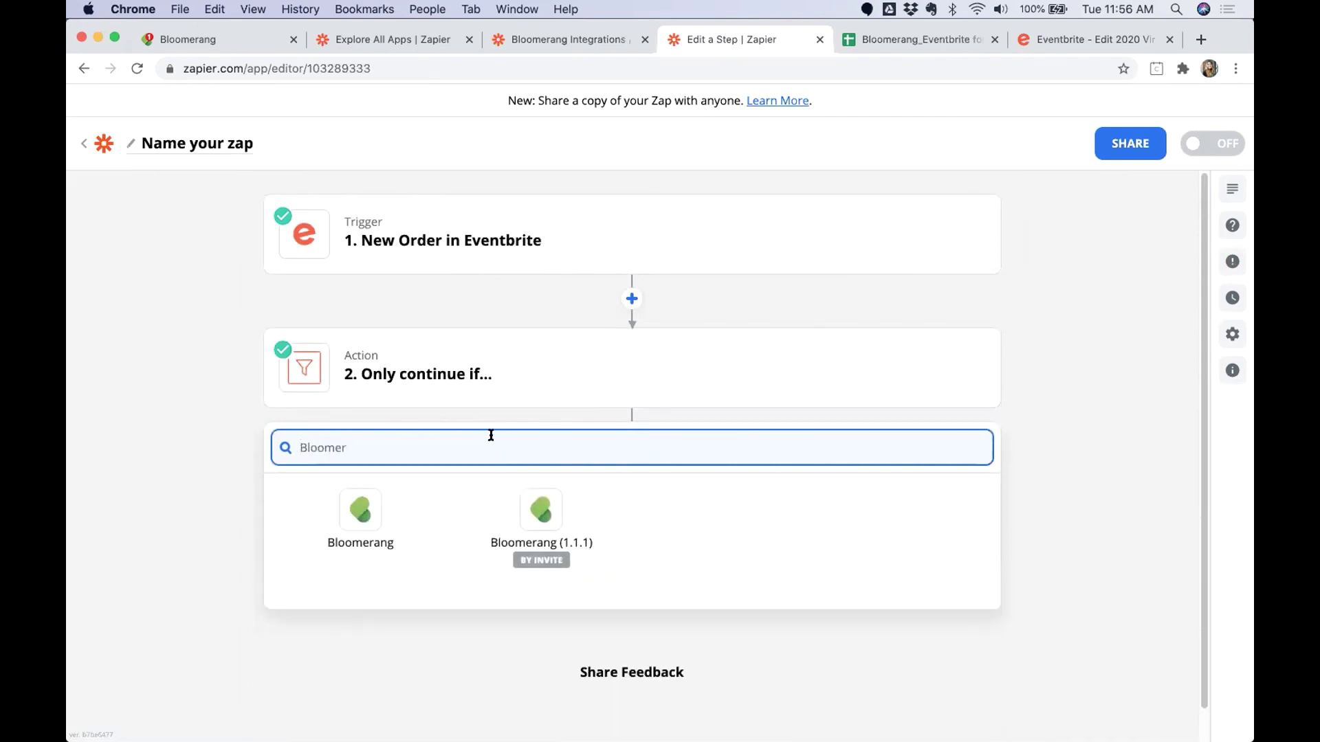
pyautogui.click(362, 515)
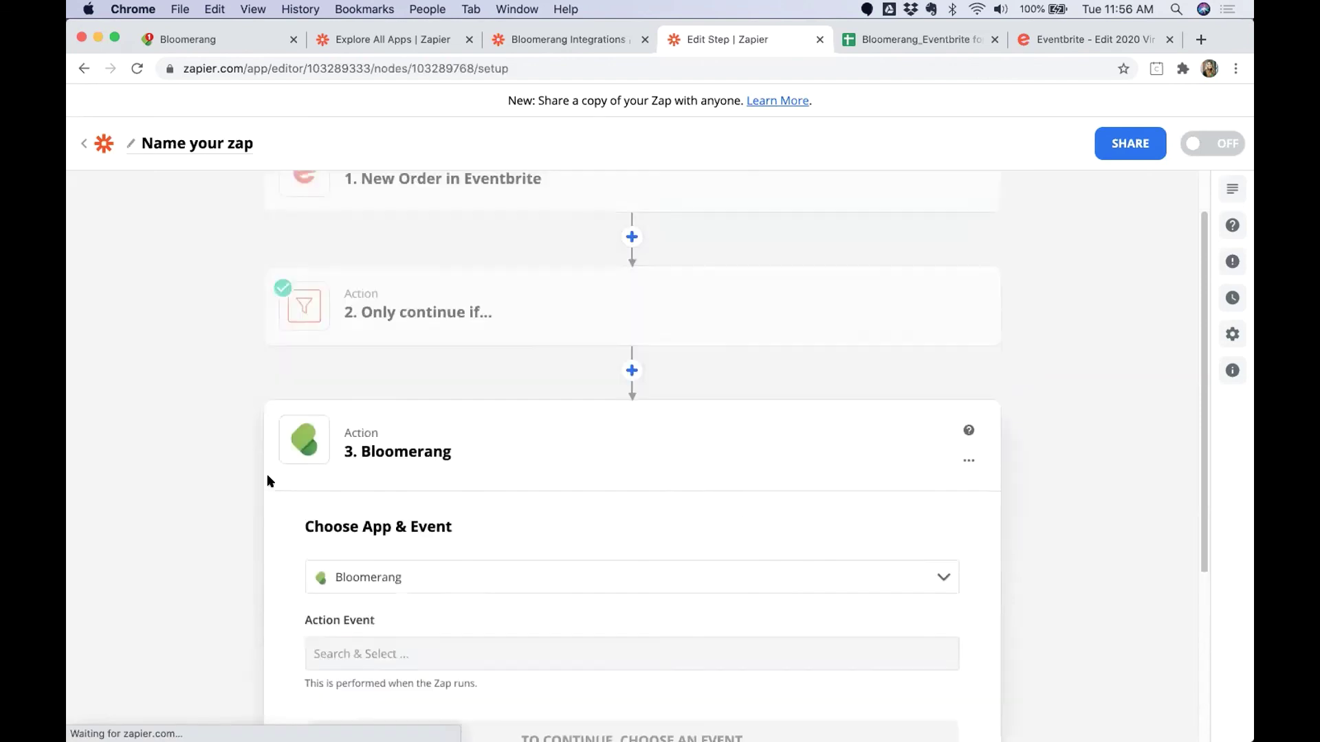
pyautogui.click(389, 629)
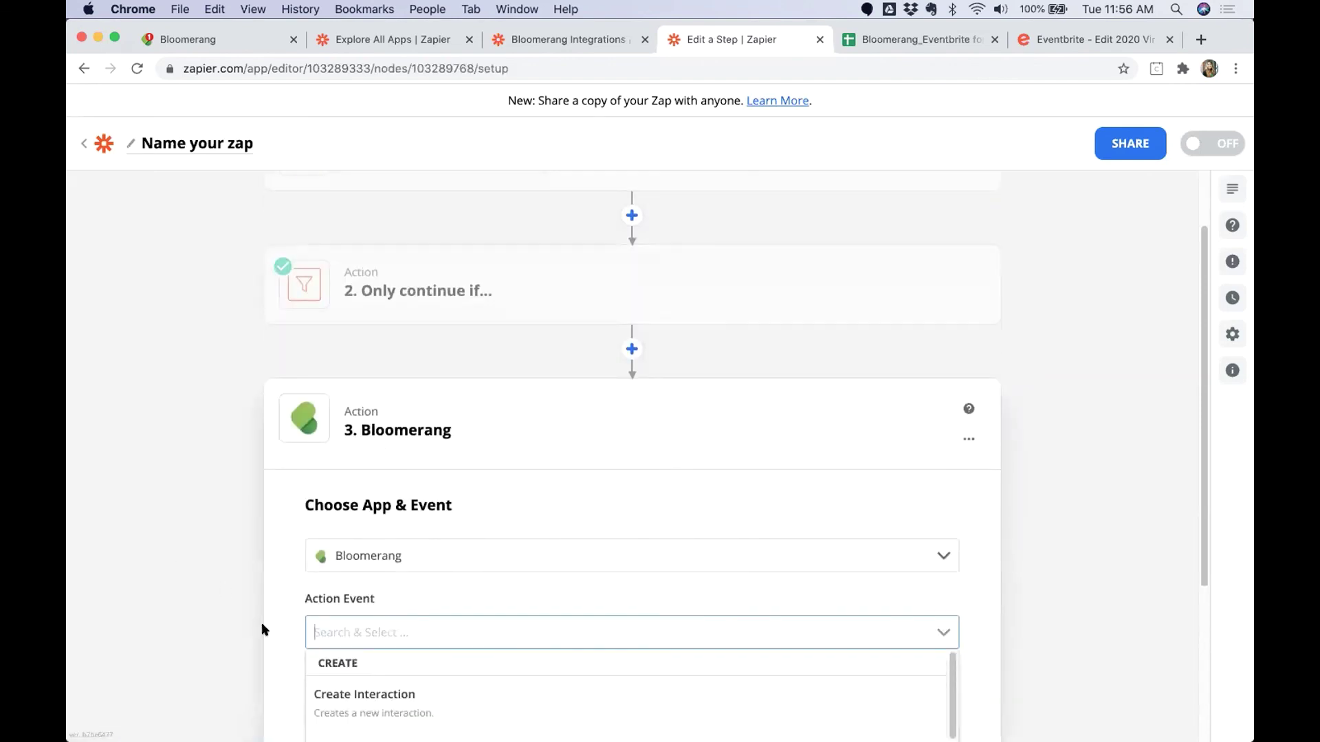
pyautogui.scroll(-3, 262, 624)
pyautogui.scroll(-2, 452, 545)
pyautogui.scroll(-1, 452, 545)
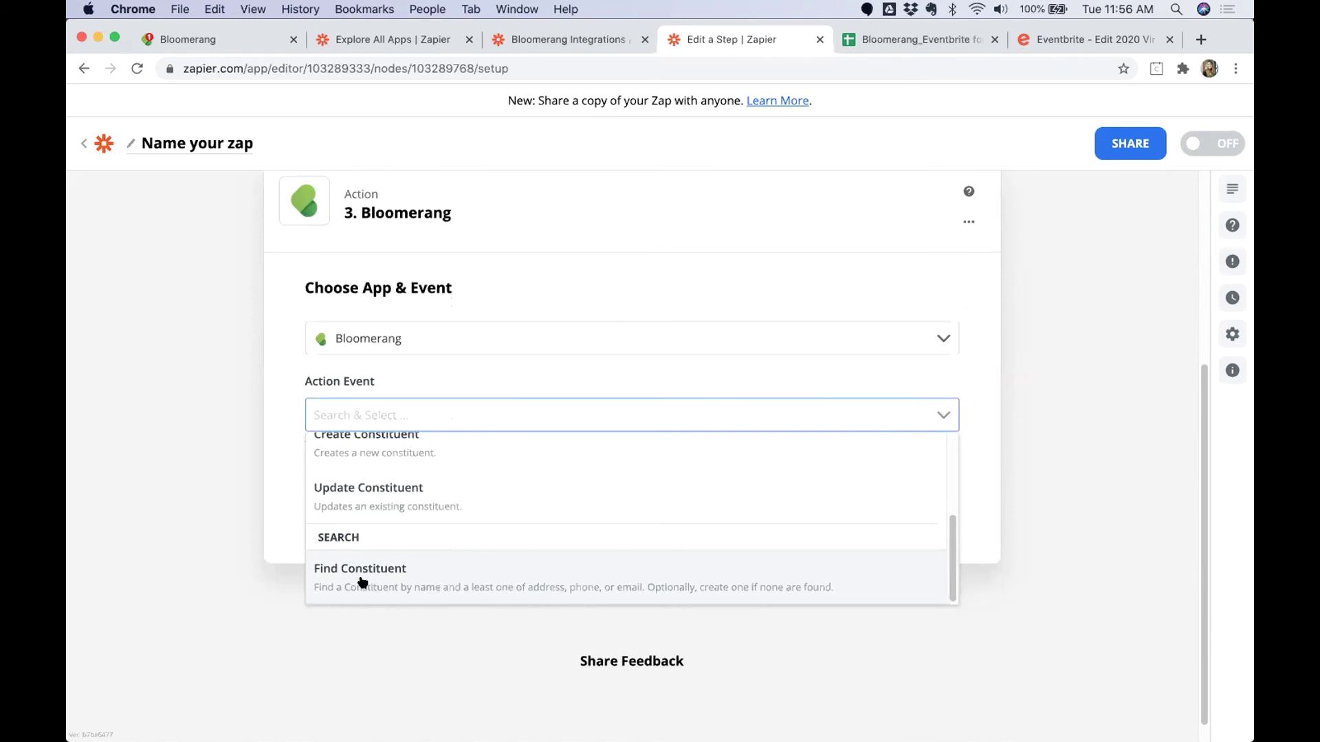
pyautogui.click(364, 580)
pyautogui.click(456, 494)
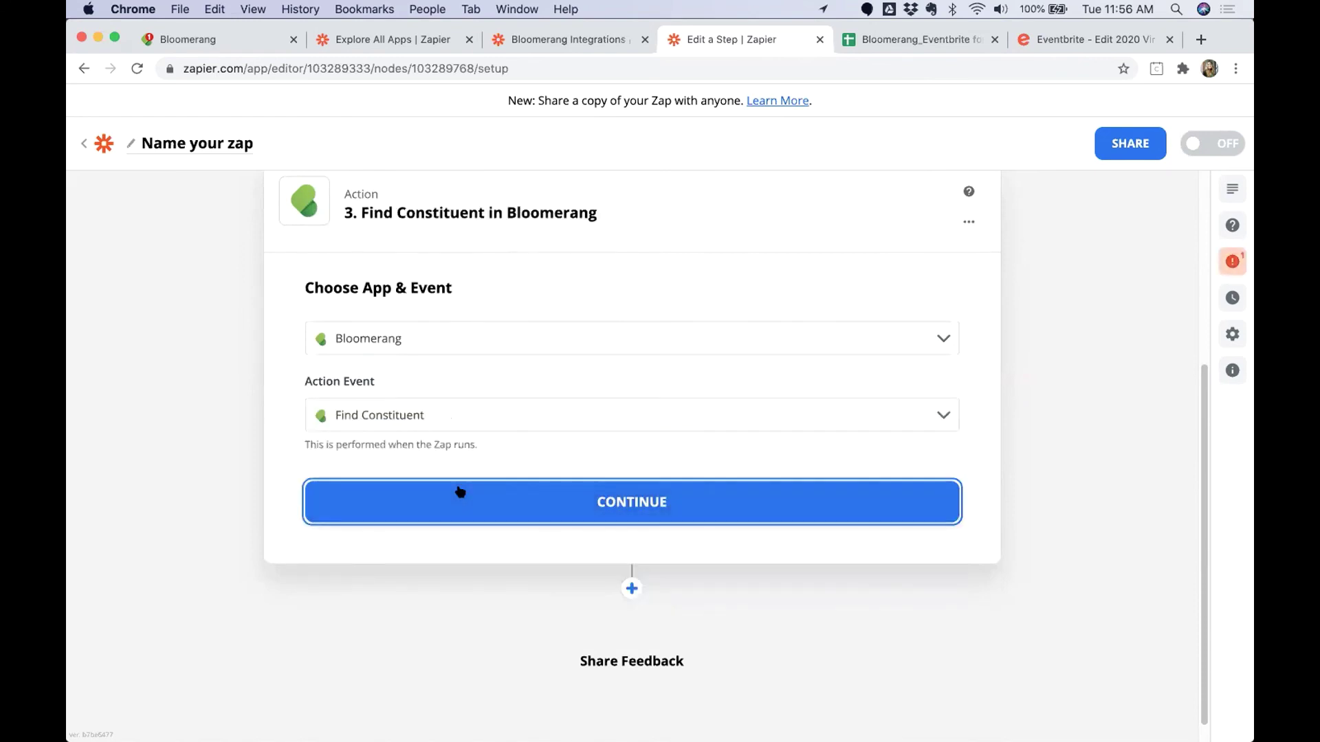
pyautogui.click(433, 403)
pyautogui.click(422, 438)
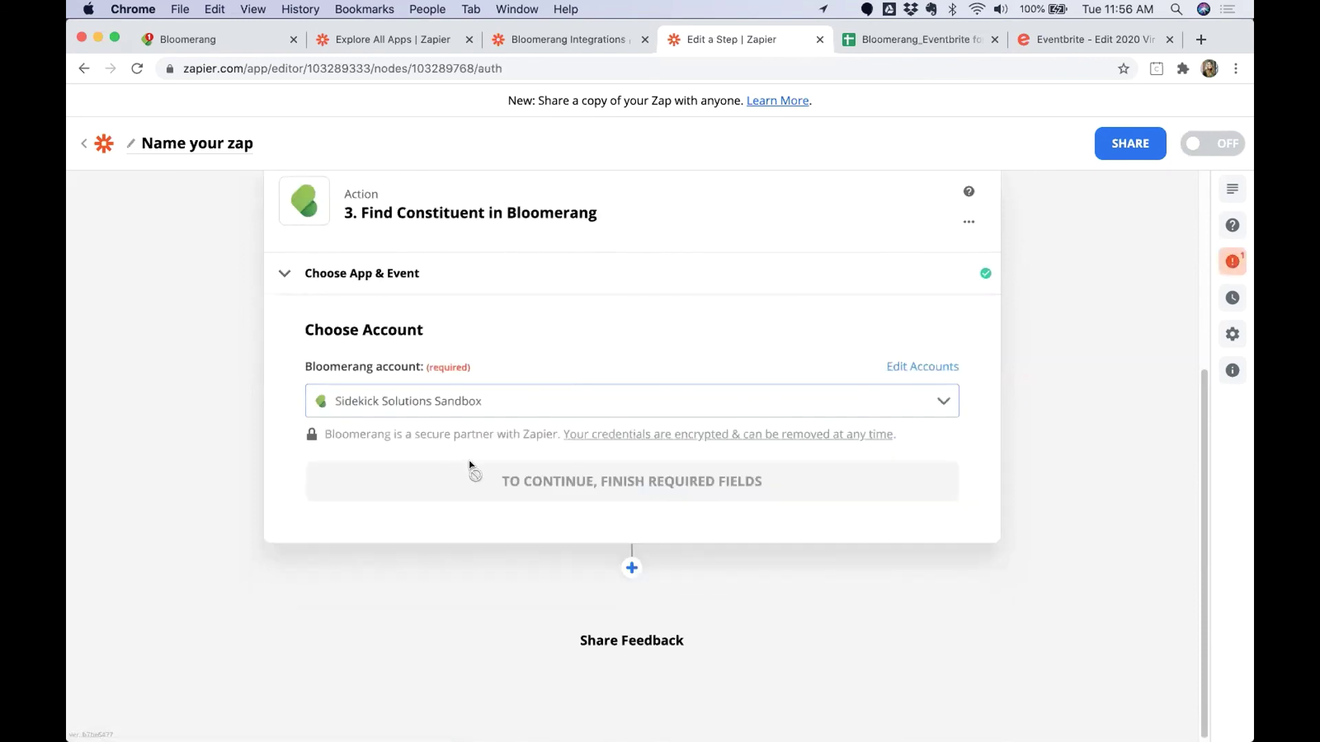
pyautogui.click(474, 486)
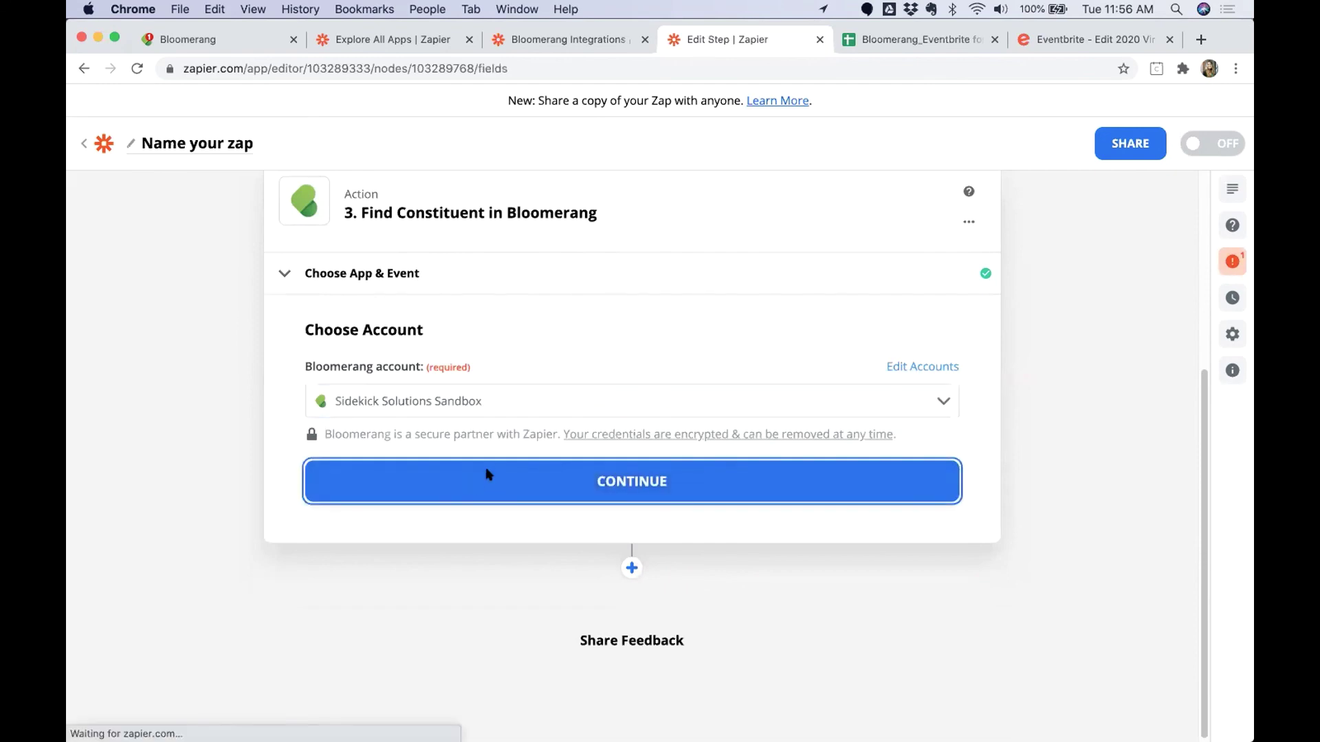
# Set the Find Constituent step's constituent type to Individual.
pyautogui.scroll(-1, 320, 492)
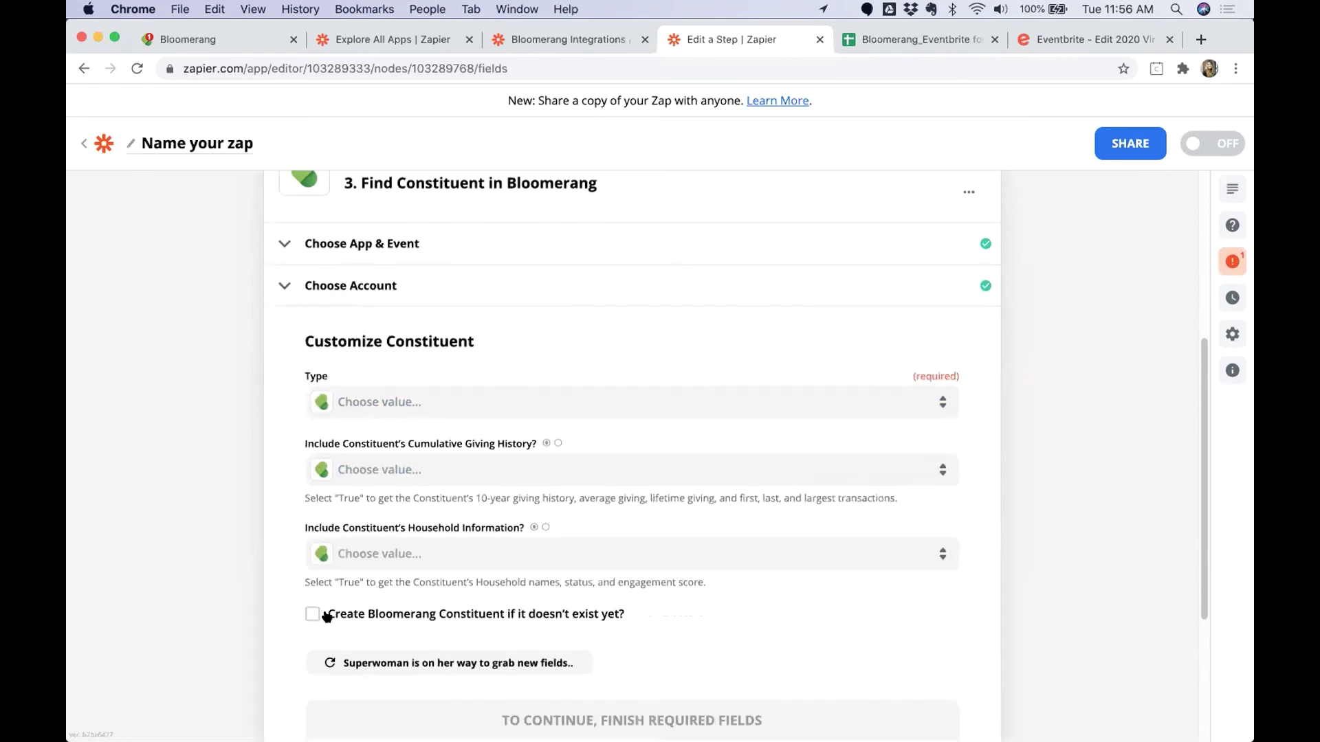
pyautogui.moveTo(323, 614); pyautogui.dragTo(636, 612)
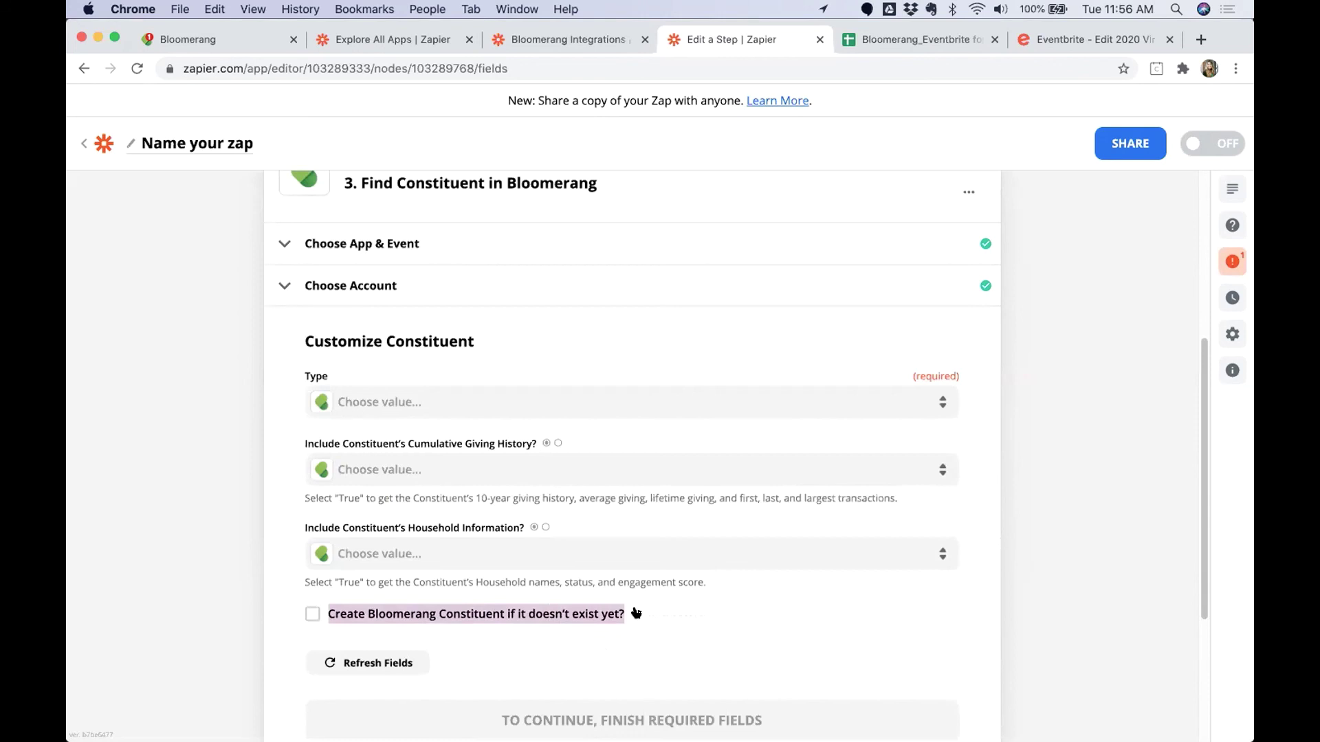
pyautogui.click(369, 401)
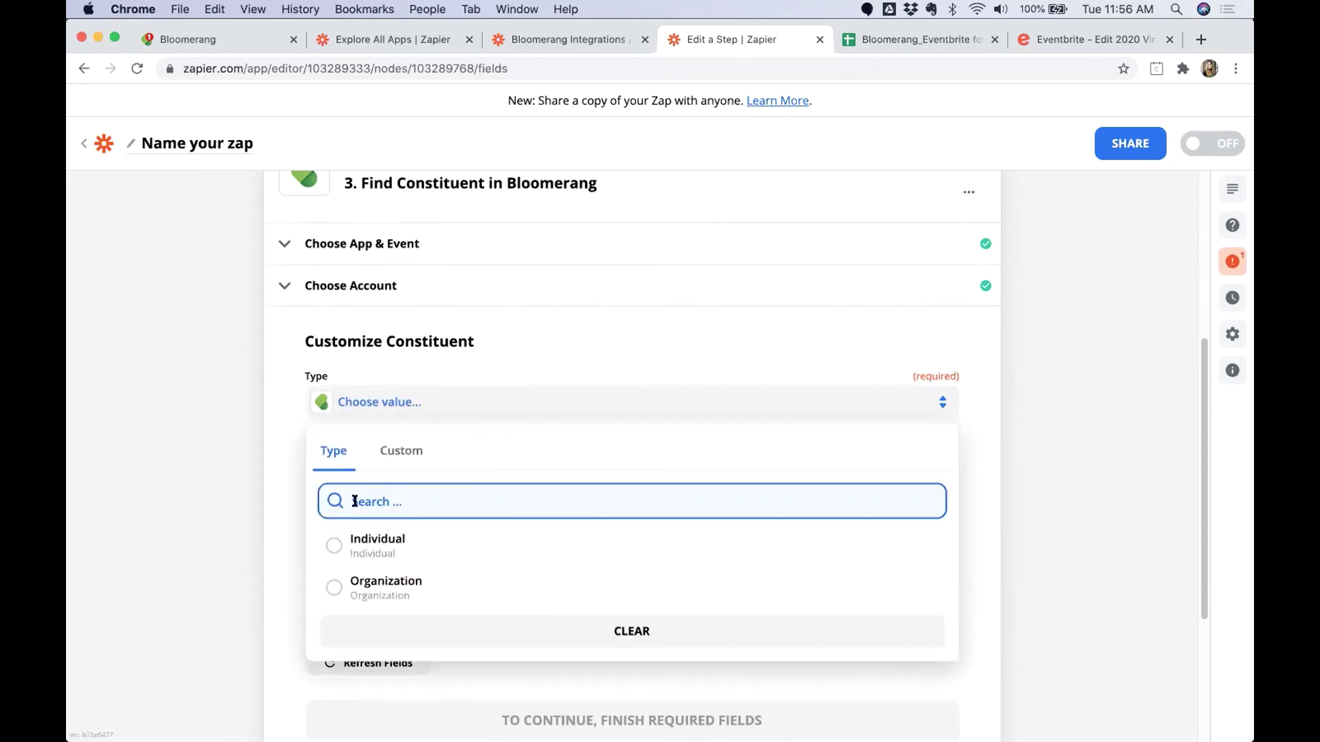
pyautogui.click(303, 378)
pyautogui.click(348, 405)
pyautogui.click(374, 536)
# Map First Name and Last Name to the Eventbrite order's first and last name.
pyautogui.click(361, 461)
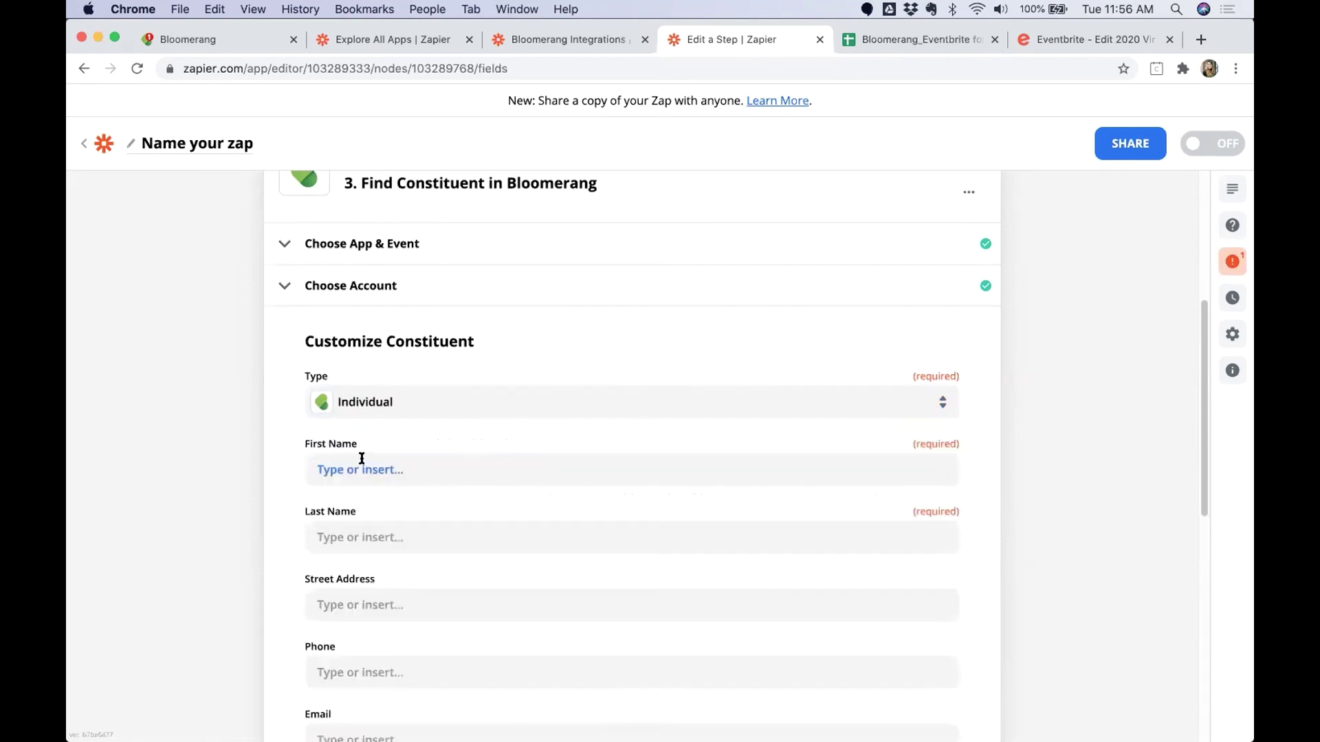
pyautogui.click(412, 548)
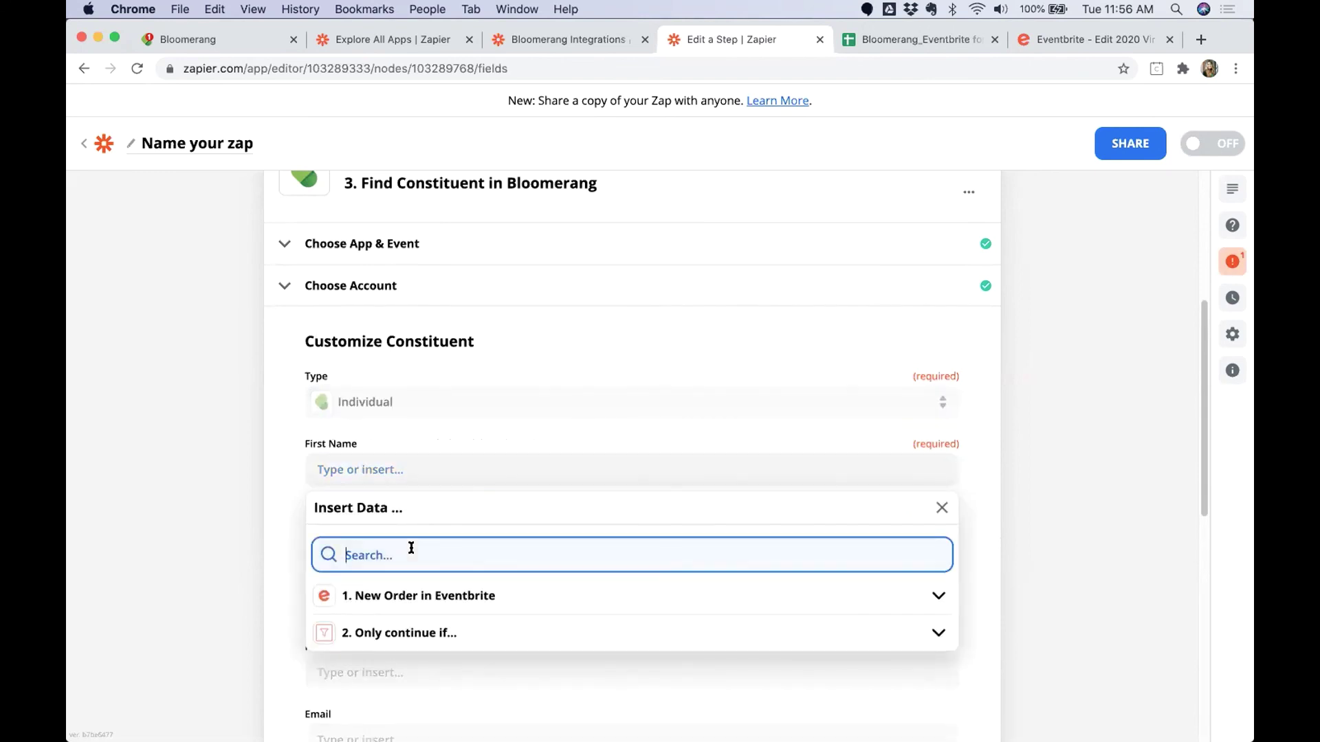
pyautogui.write('name')
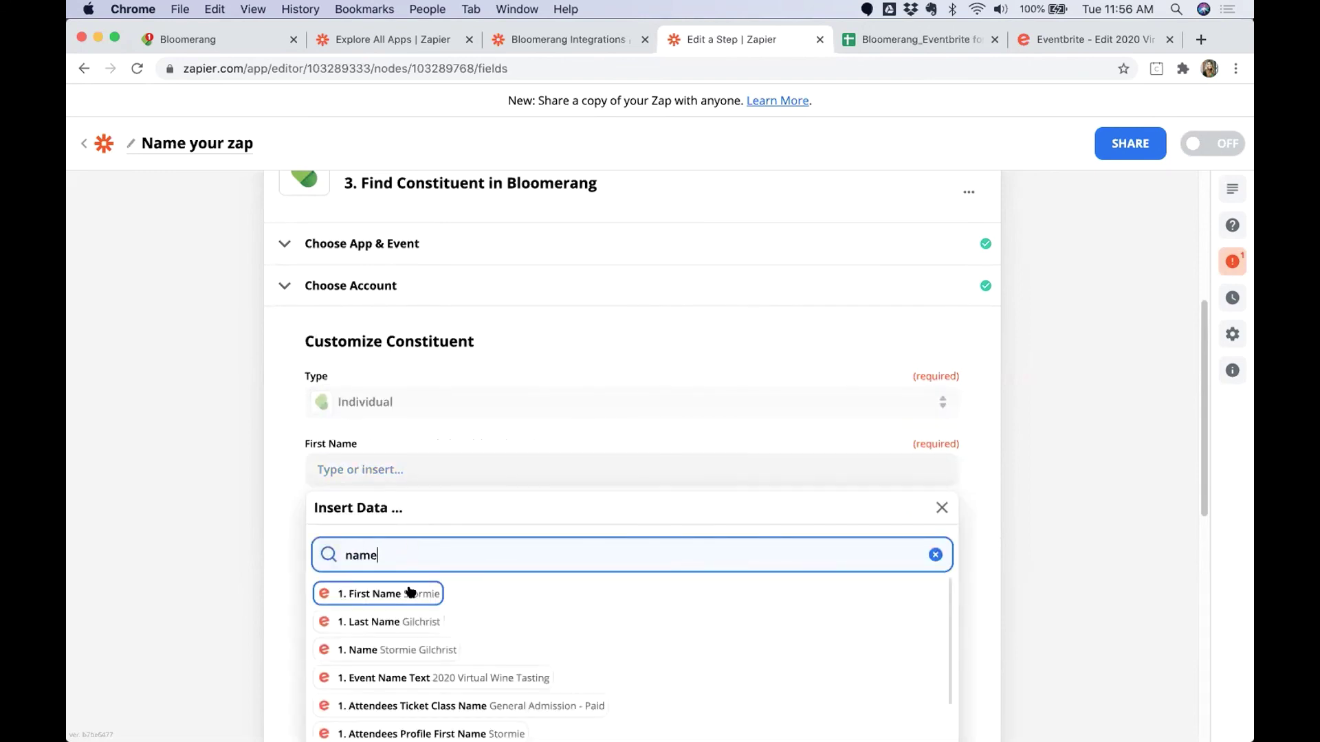
pyautogui.press('Return')
pyautogui.click(351, 537)
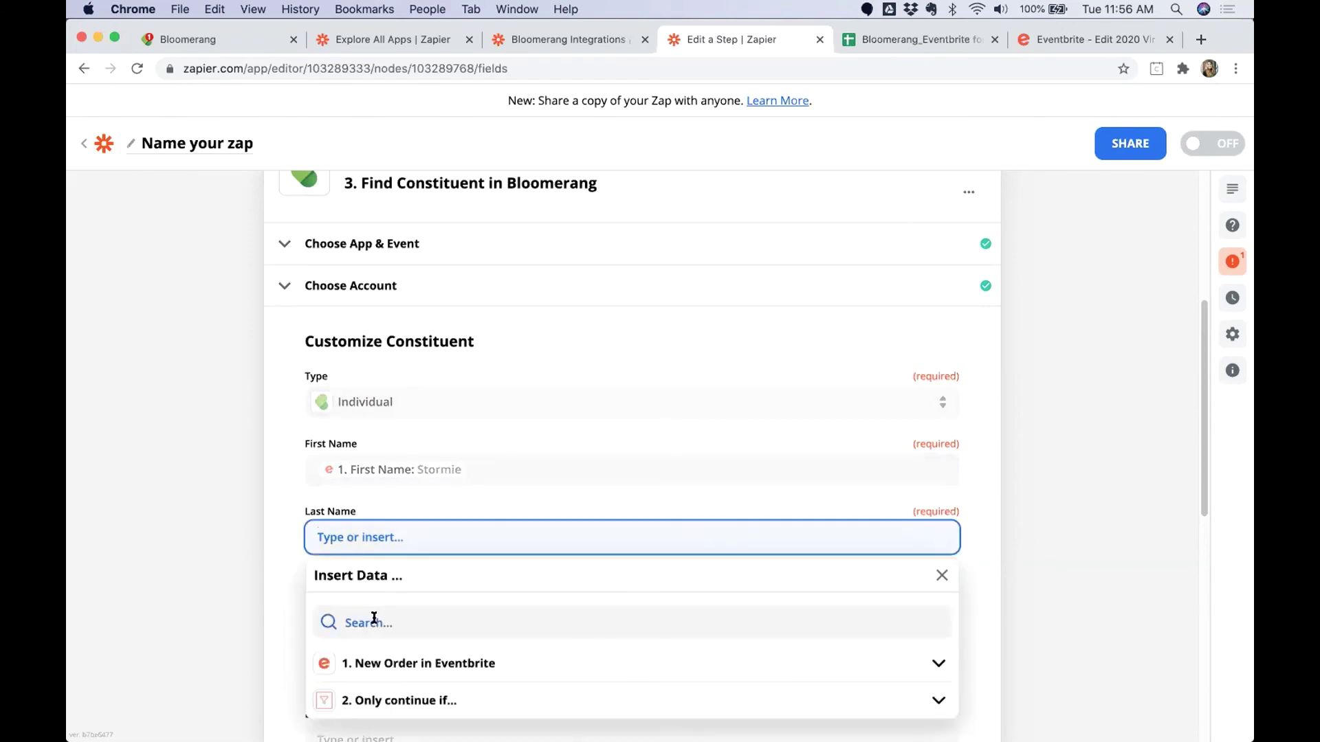
pyautogui.click(374, 623)
pyautogui.write('name')
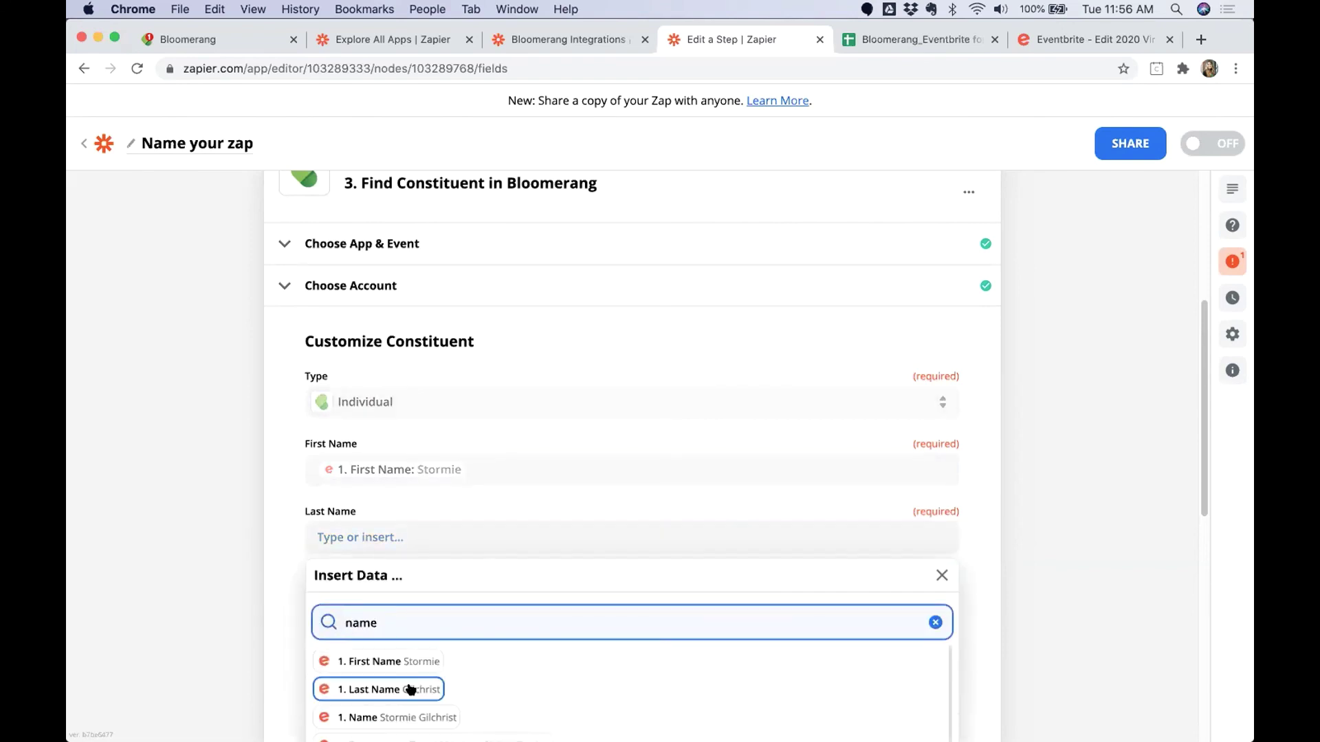
pyautogui.press('Return')
# Map the Email field to the Eventbrite order's '1. Email' value.
pyautogui.scroll(-3, 257, 509)
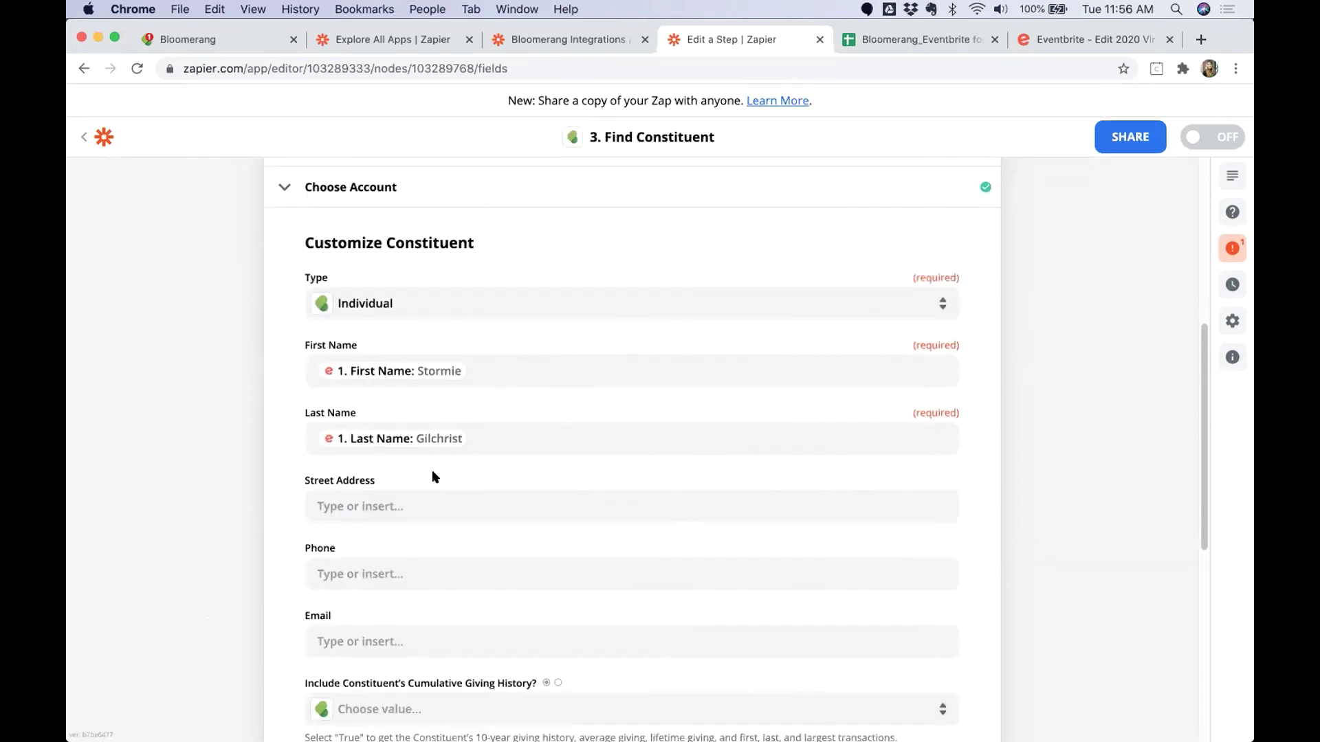
pyautogui.moveTo(307, 479); pyautogui.dragTo(373, 480)
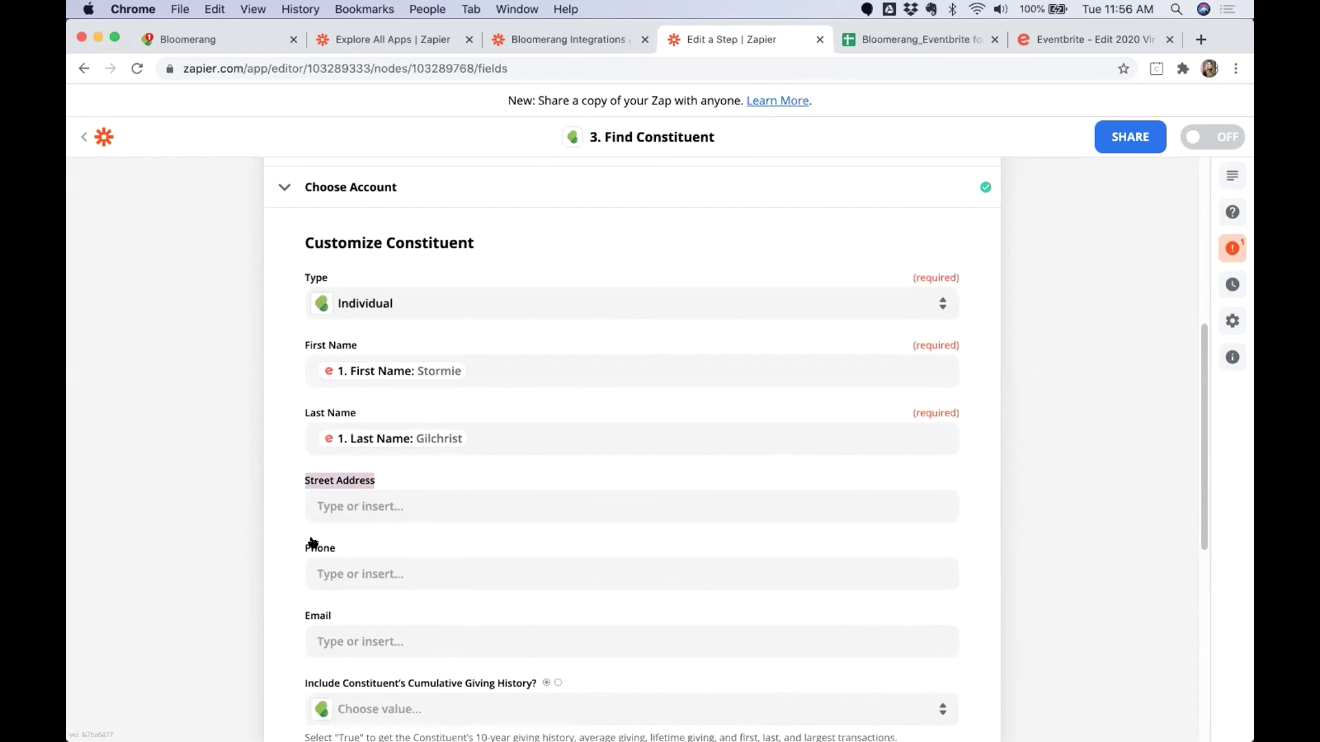
pyautogui.moveTo(303, 548); pyautogui.dragTo(336, 547)
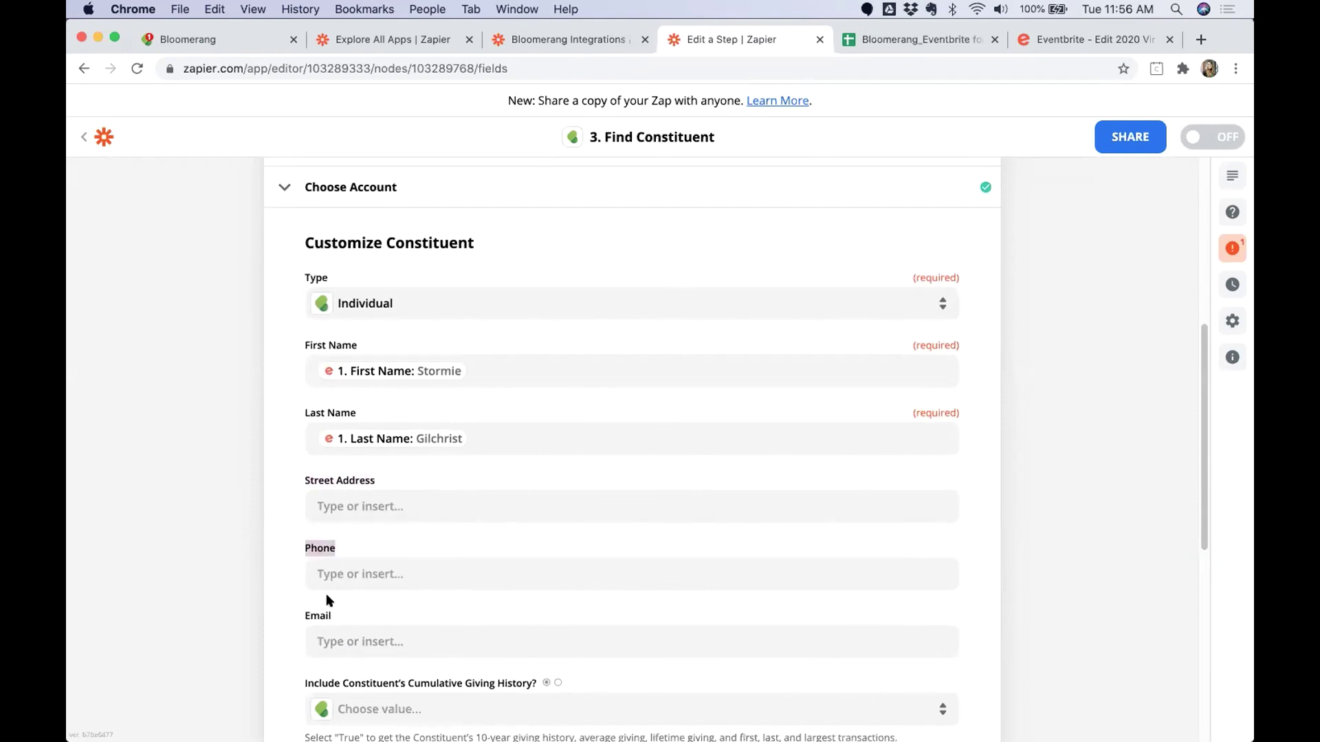
pyautogui.click(345, 632)
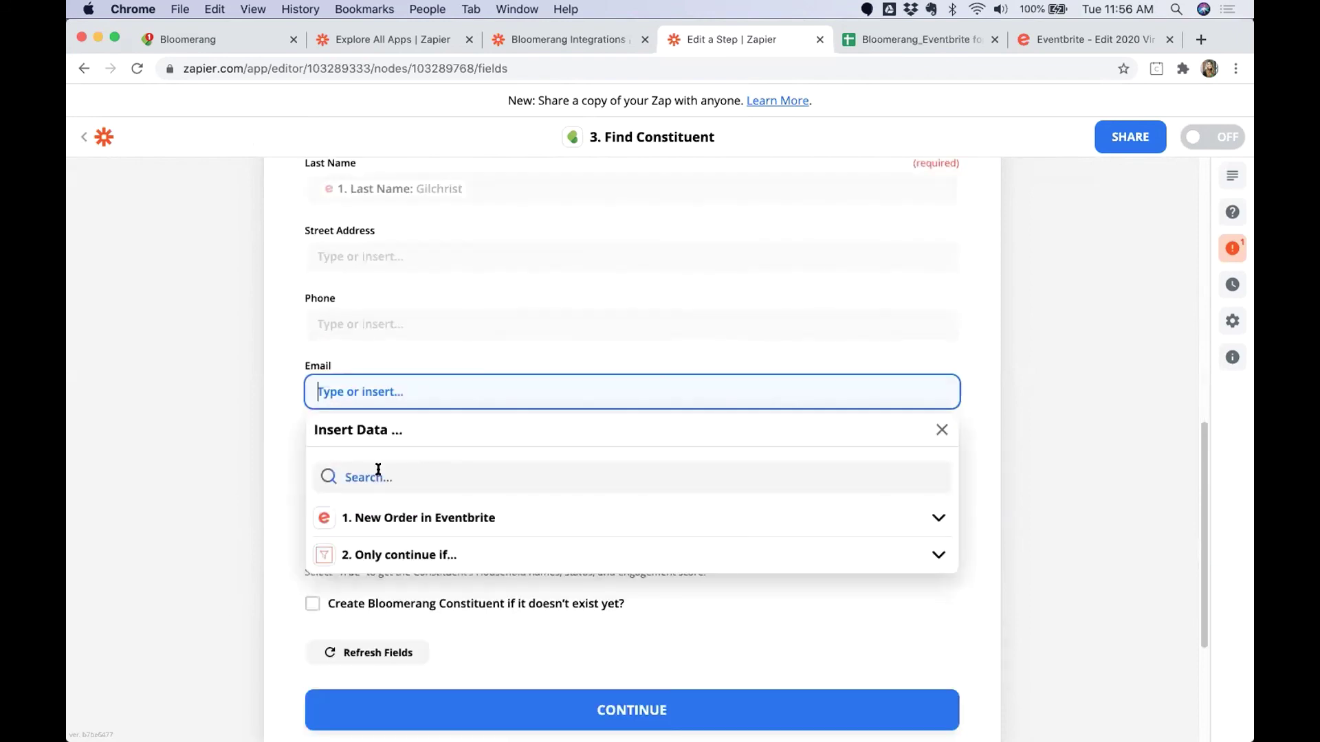
pyautogui.write('email')
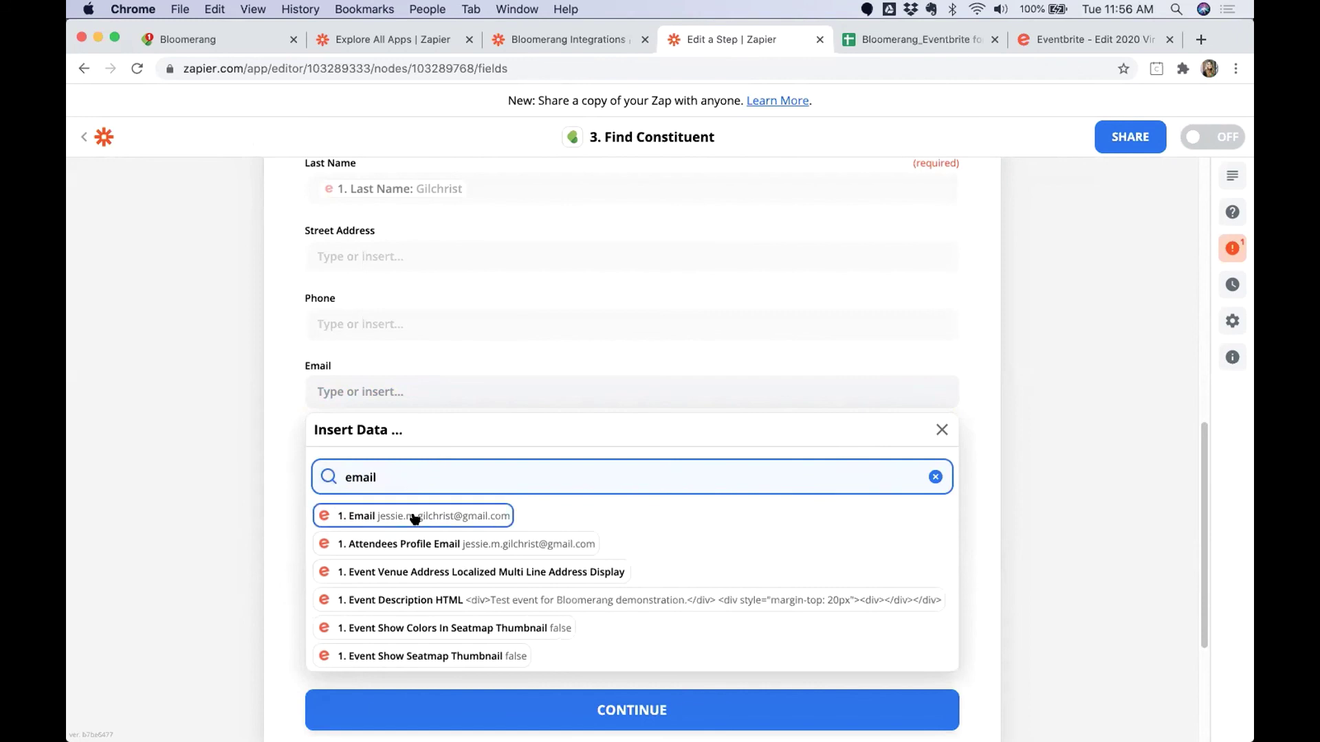
pyautogui.click(372, 516)
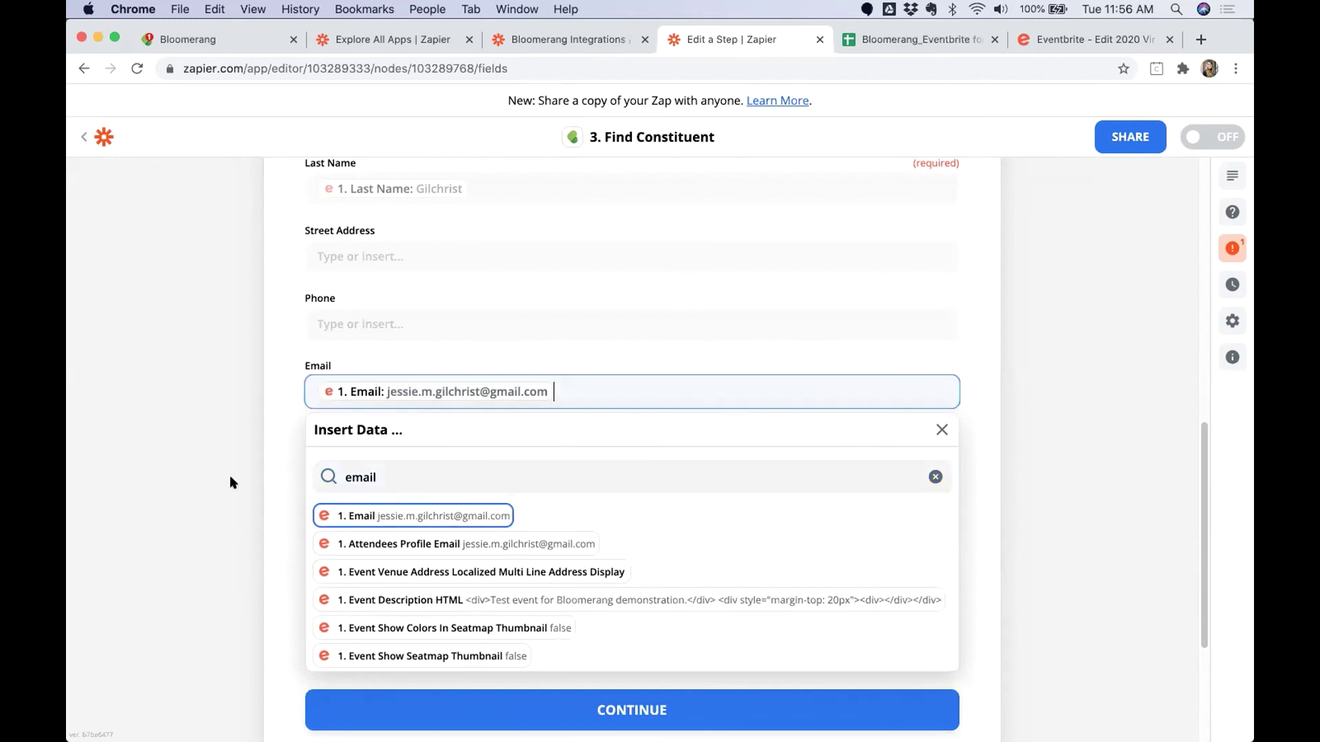
pyautogui.scroll(2, 270, 506)
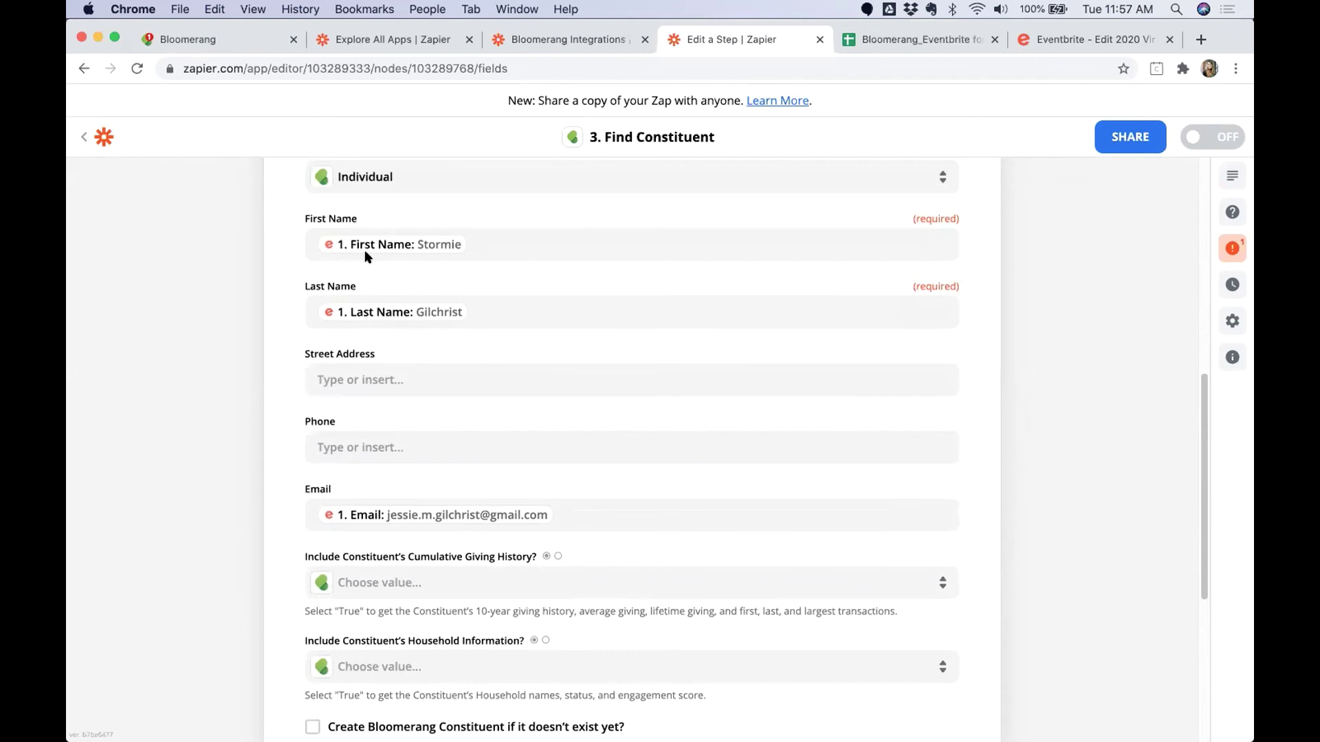
pyautogui.scroll(2, 412, 433)
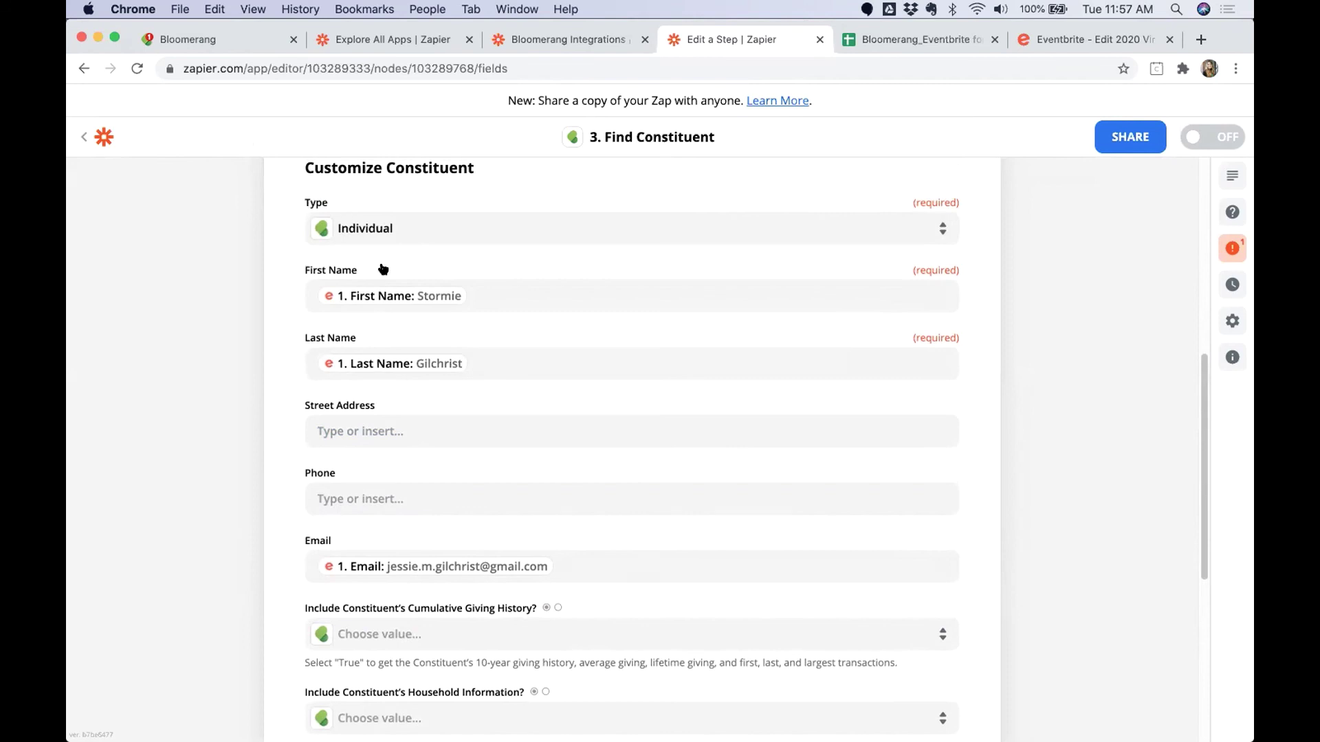
pyautogui.moveTo(358, 272); pyautogui.dragTo(310, 275)
pyautogui.moveTo(305, 336); pyautogui.dragTo(312, 361)
pyautogui.moveTo(334, 540); pyautogui.dragTo(297, 539)
pyautogui.scroll(-5, 1043, 511)
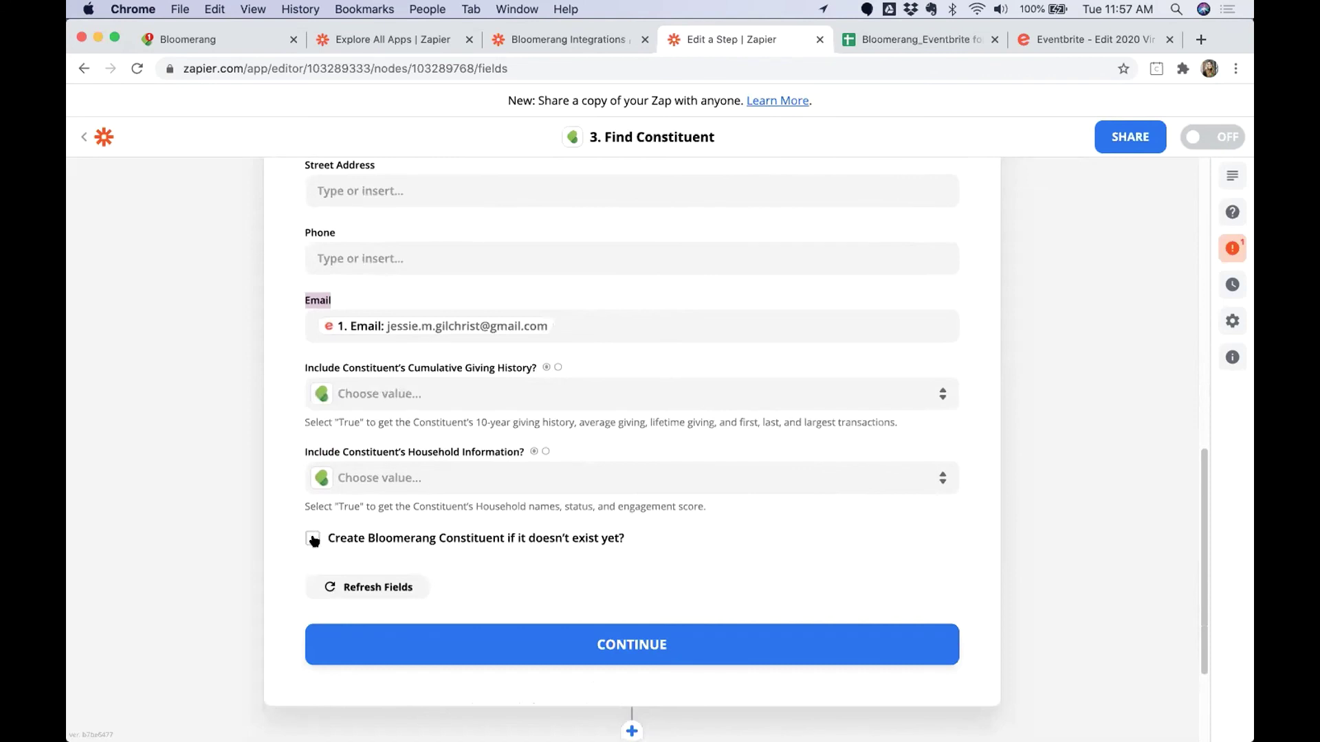
# Enable creating the Bloomerang constituent if missing and map First Name from the Eventbrite order.
pyautogui.click(312, 539)
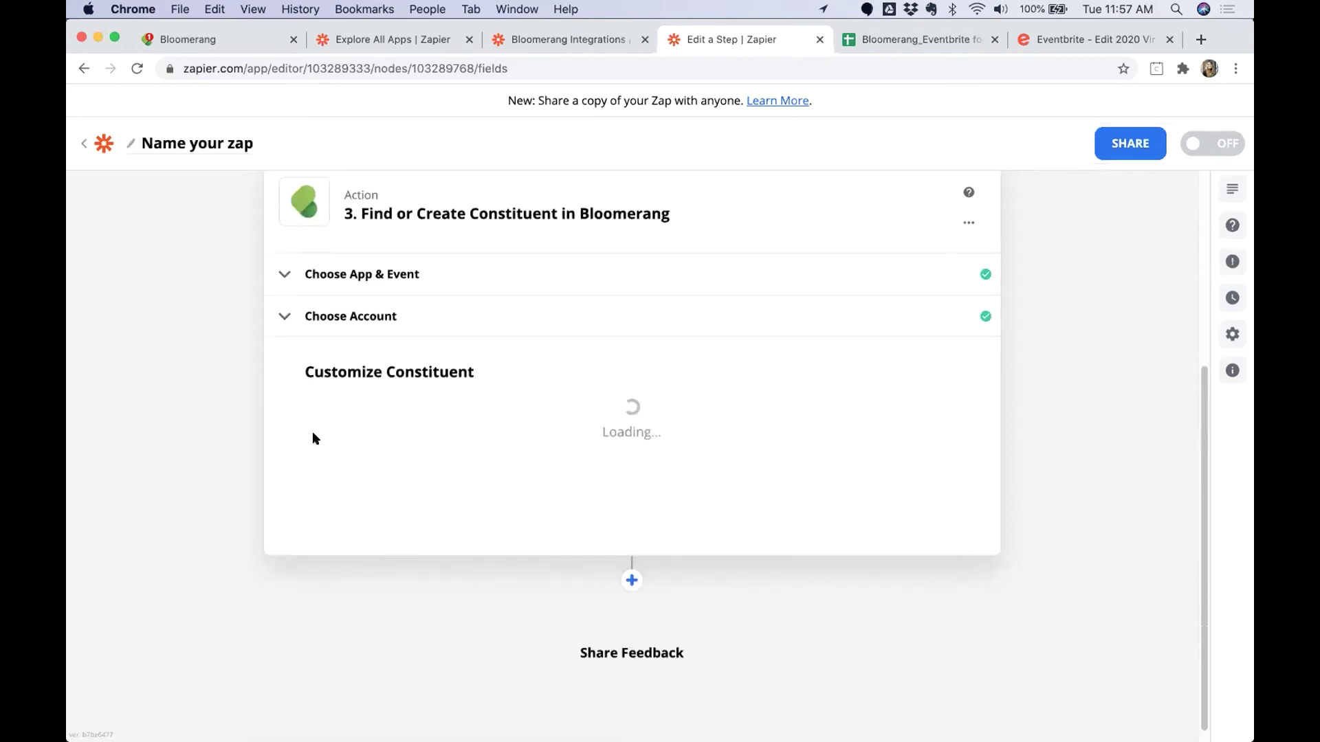
pyautogui.scroll(-5, 241, 436)
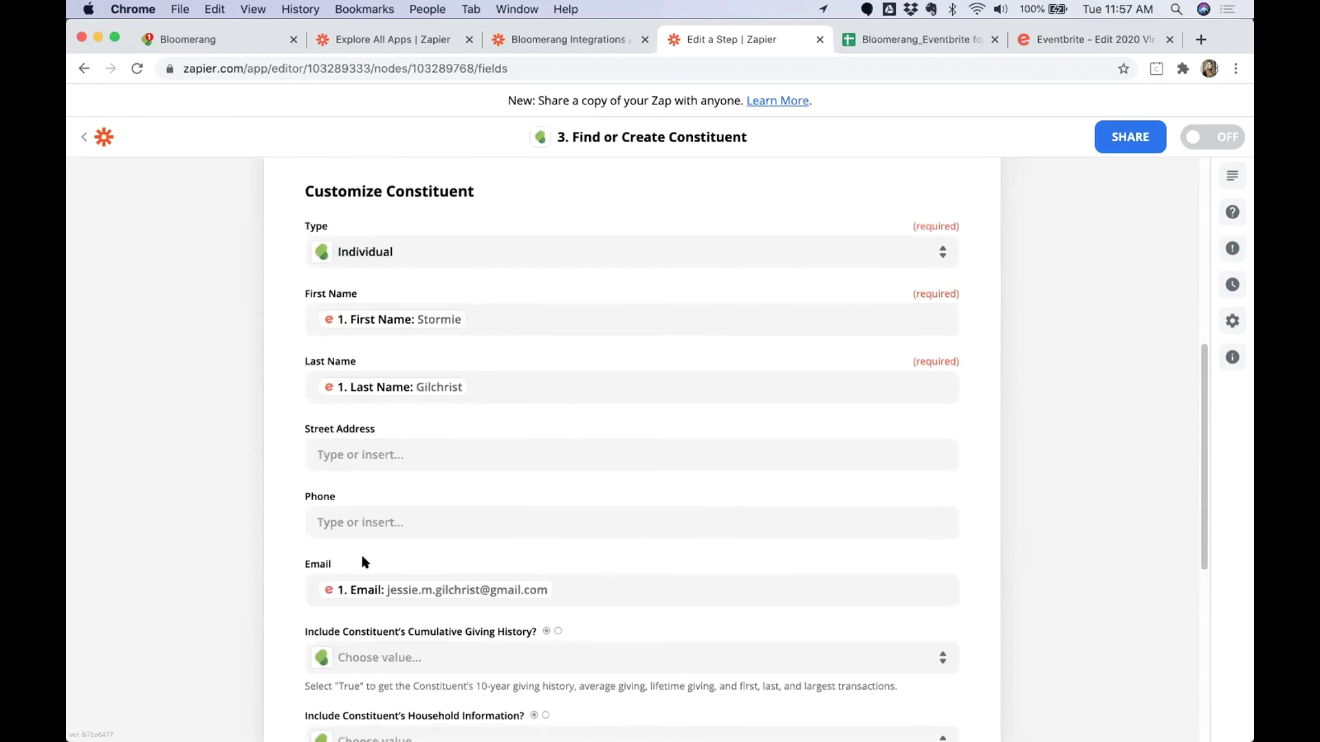
pyautogui.scroll(-8, 308, 579)
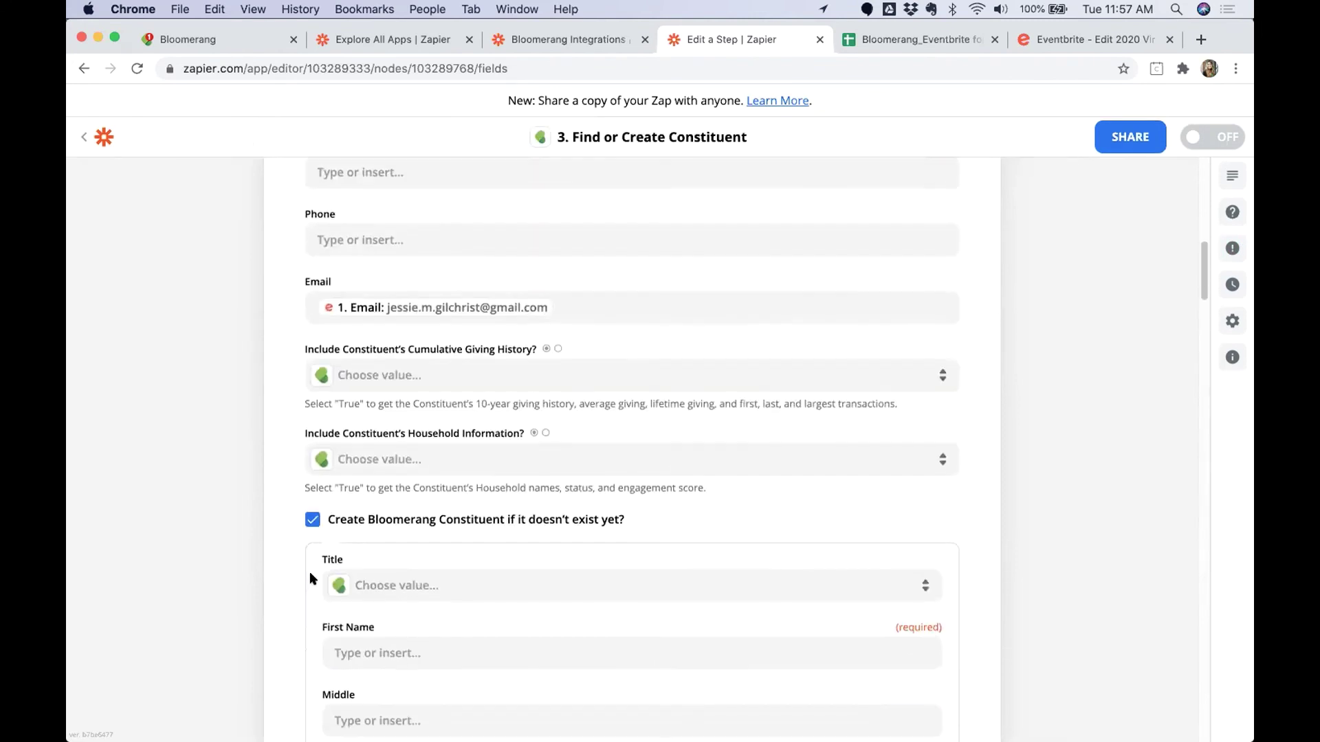
pyautogui.scroll(-2, 182, 468)
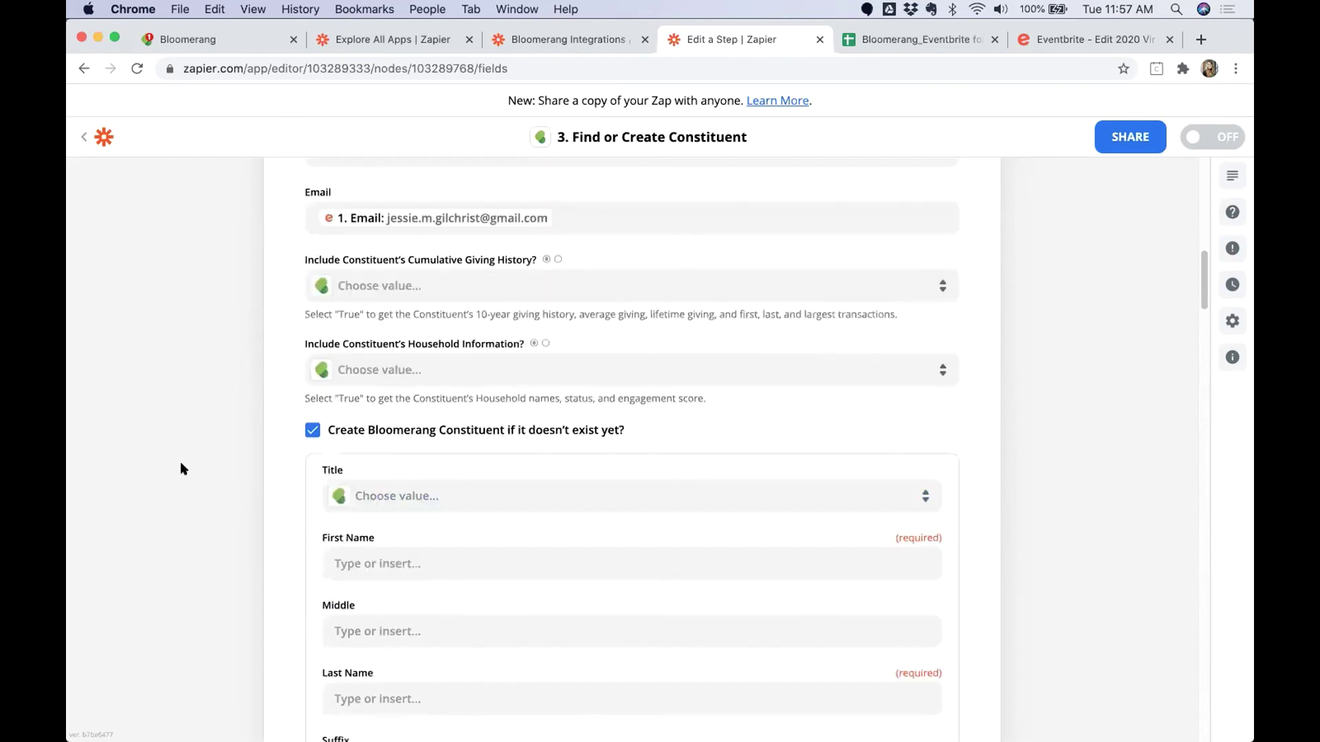
pyautogui.scroll(-3, 305, 538)
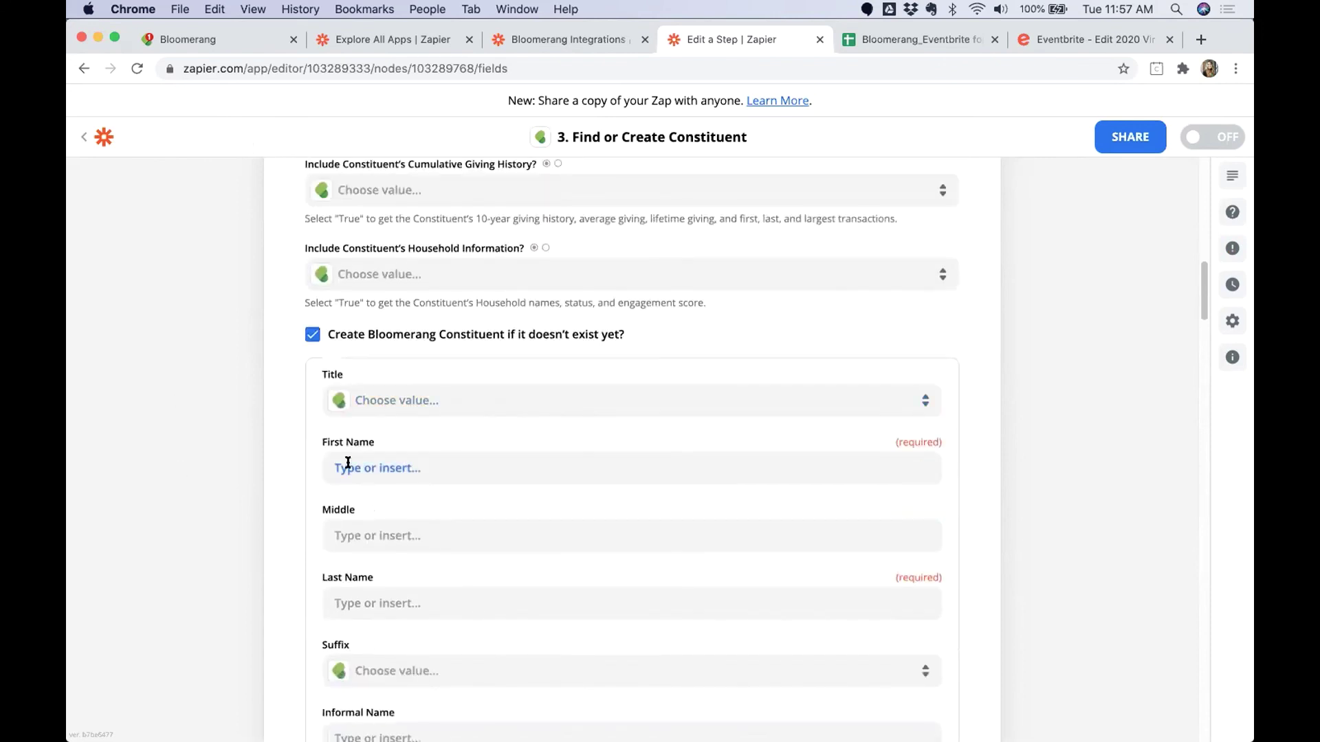
pyautogui.click(363, 463)
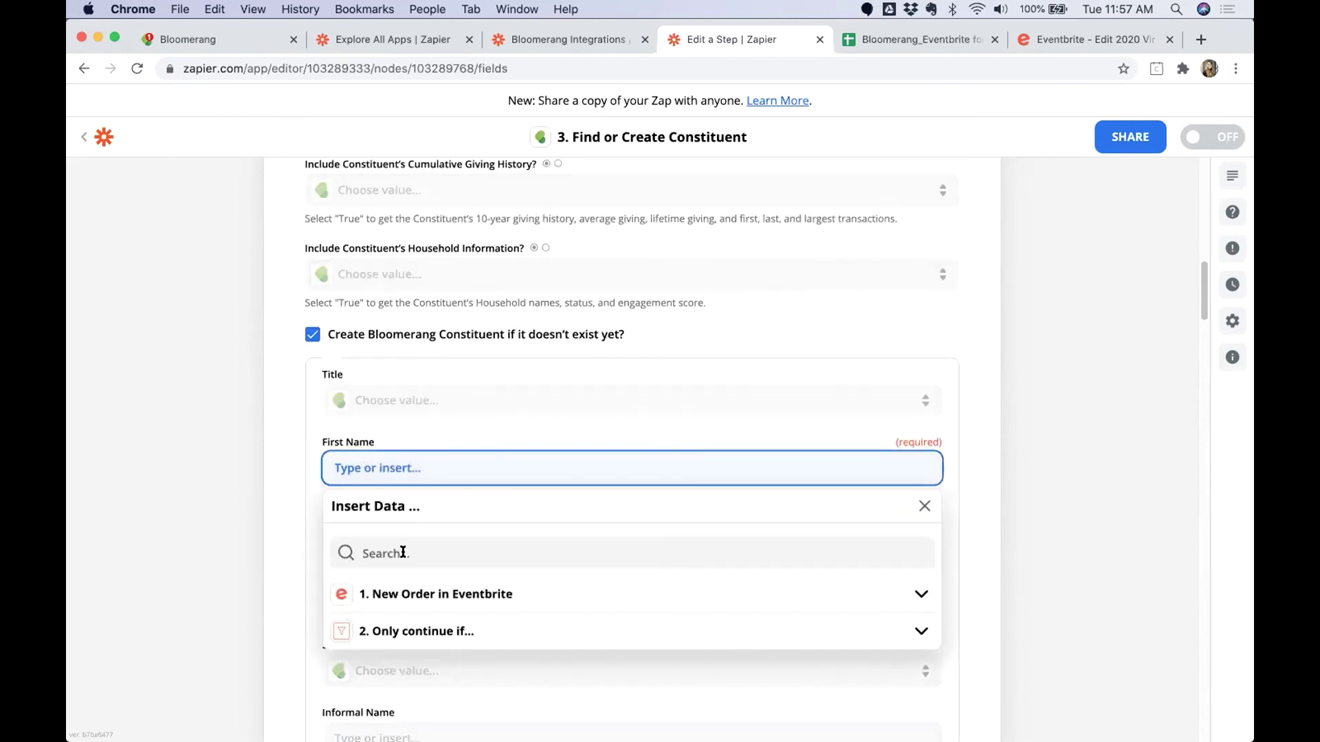
pyautogui.write('First')
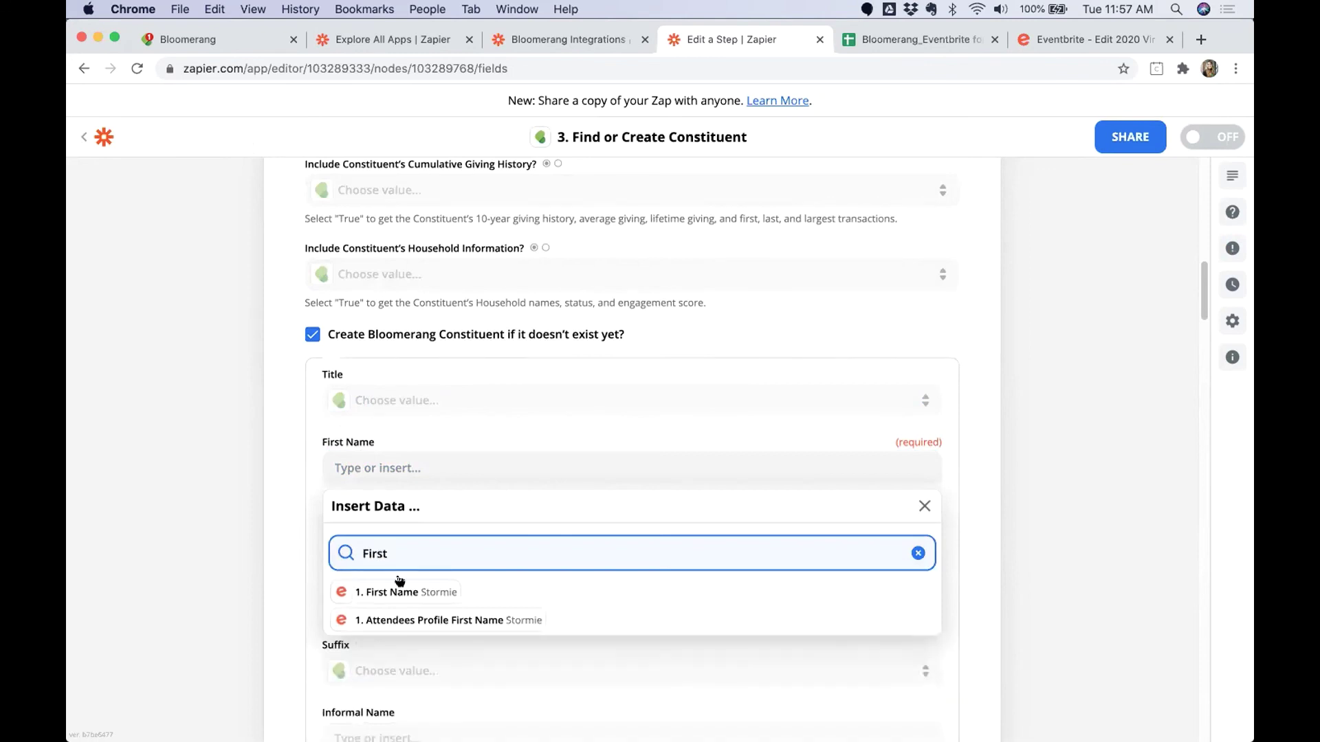
pyautogui.click(358, 590)
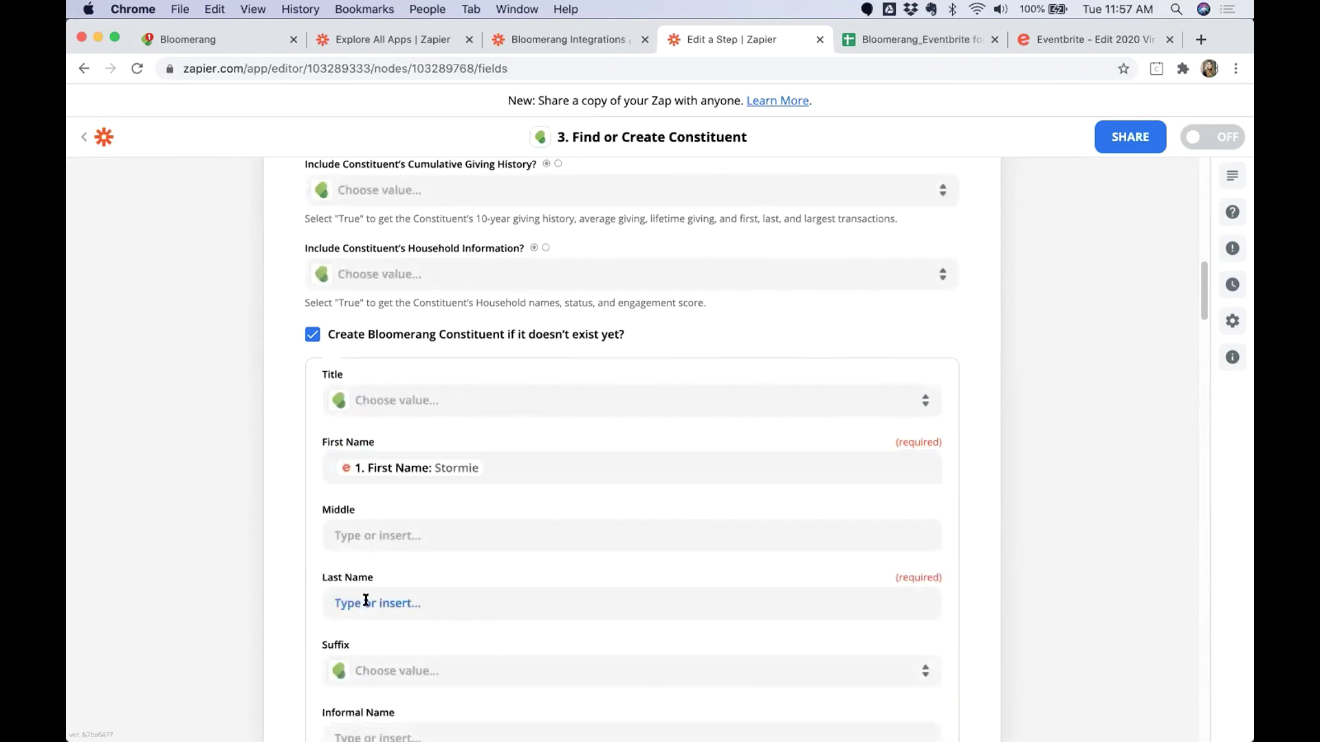
# Map the new constituent's Last Name to the Eventbrite order's last name.
pyautogui.click(360, 603)
pyautogui.click(372, 688)
pyautogui.write('Name')
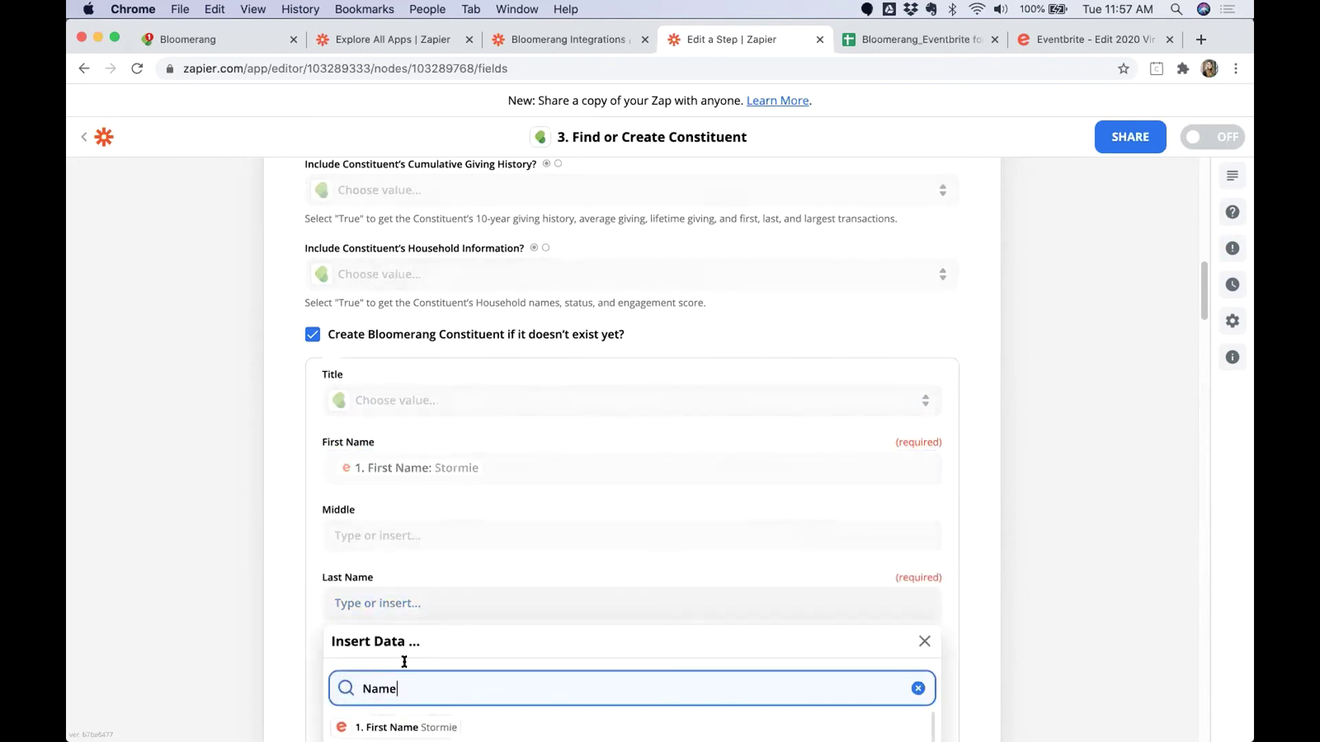
pyautogui.press('Down')
pyautogui.press('Return')
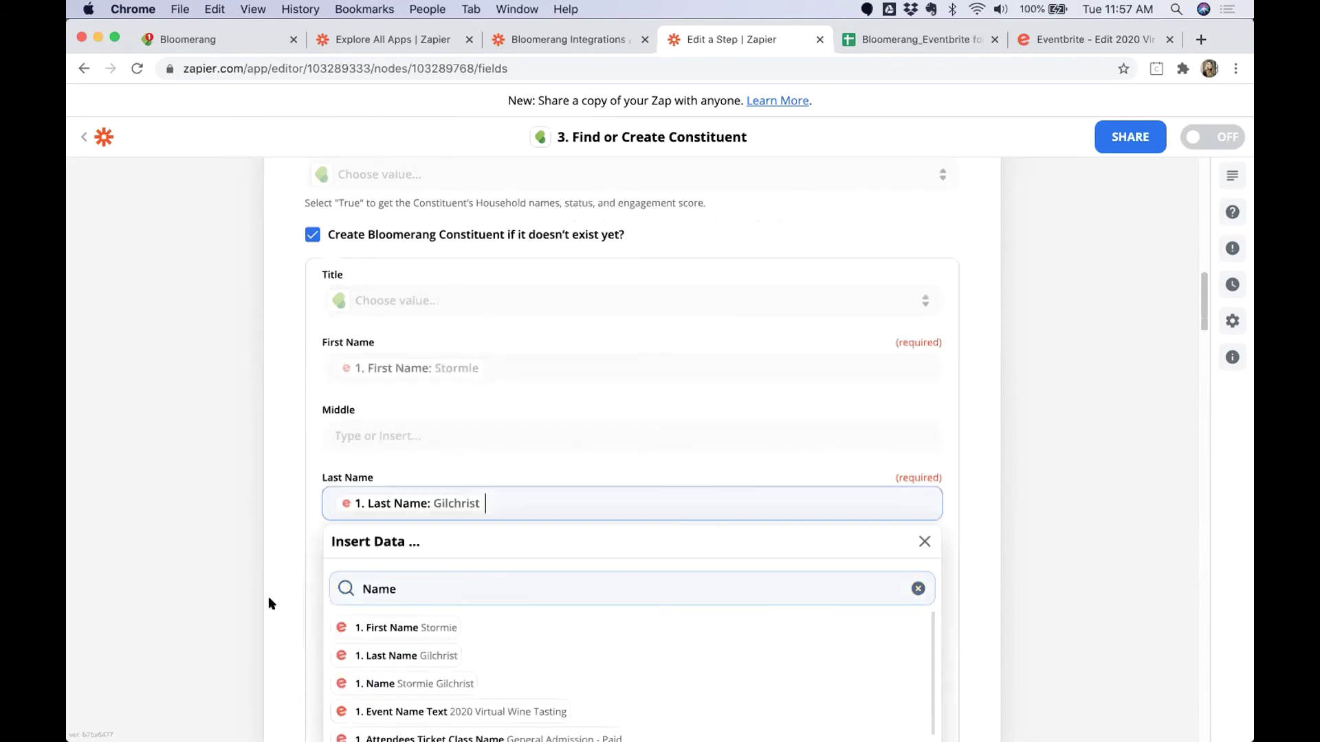
pyautogui.click(269, 598)
pyautogui.scroll(-2, 269, 598)
pyautogui.scroll(-12, 457, 582)
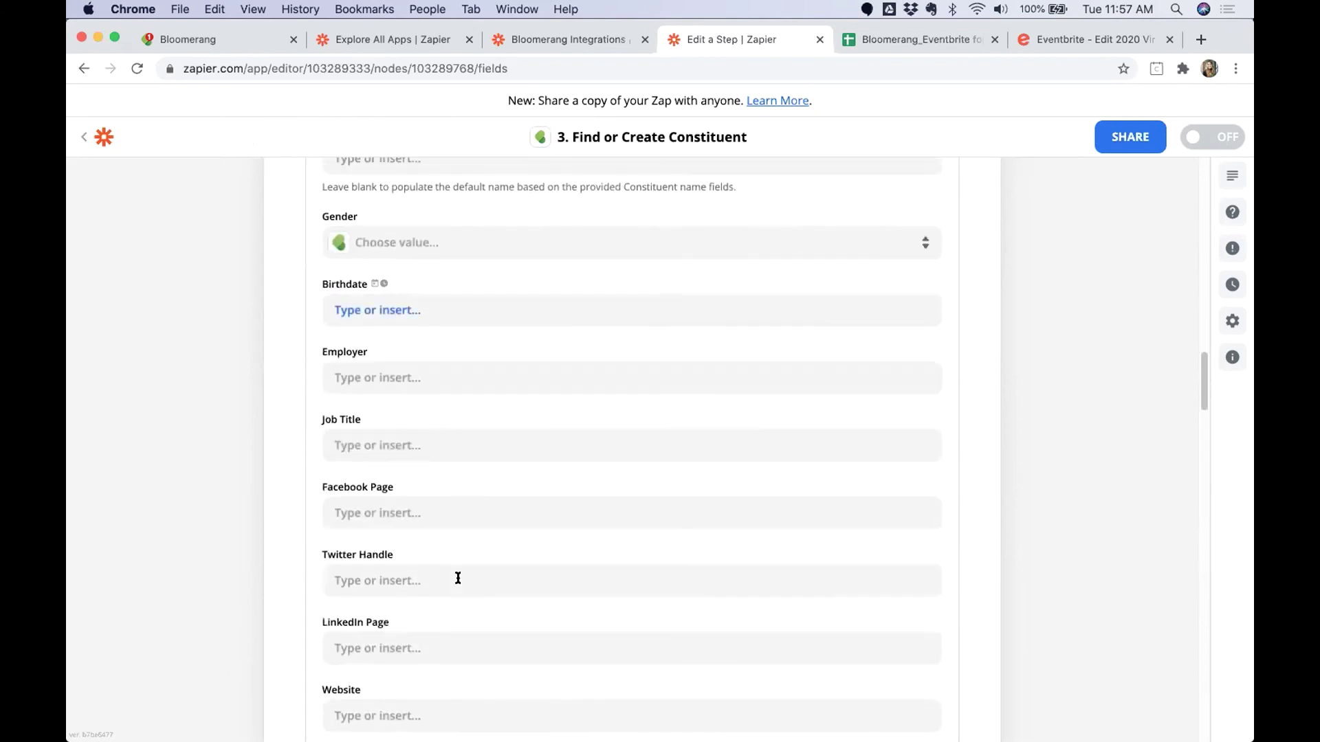
pyautogui.scroll(-12, 458, 582)
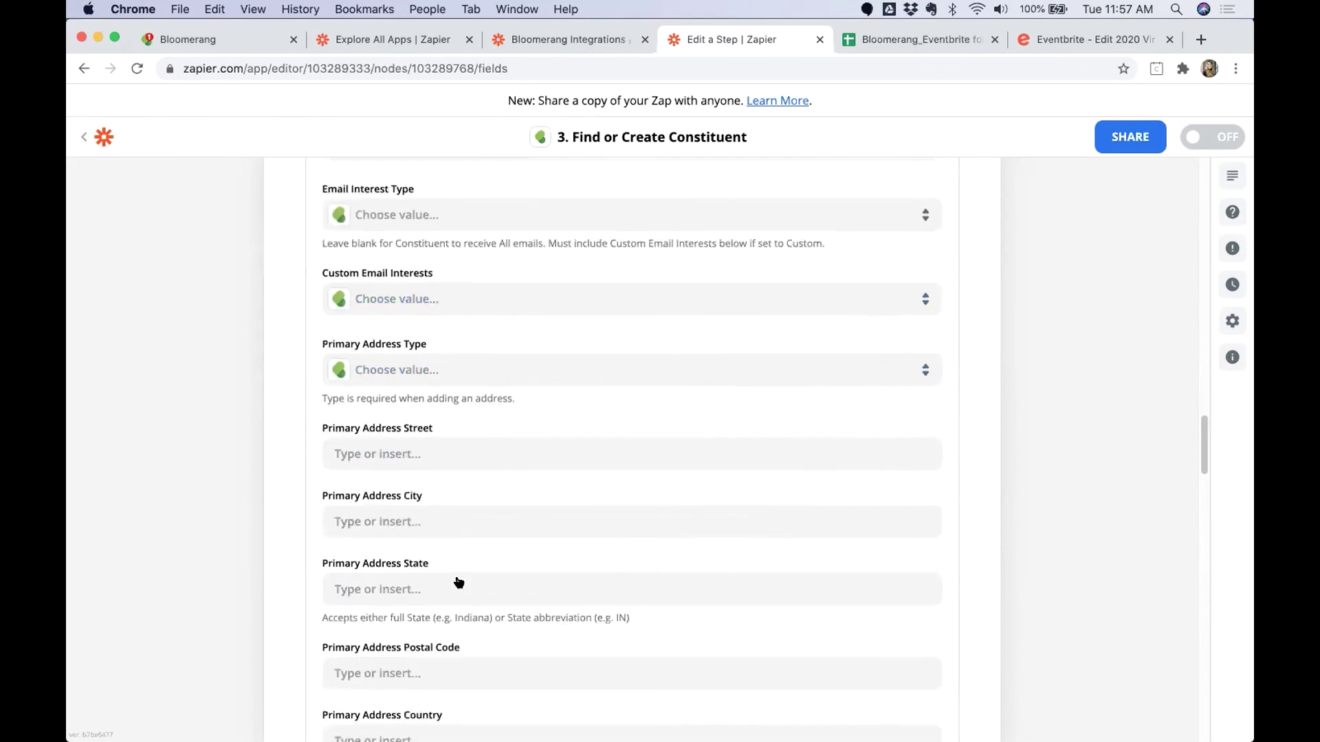
pyautogui.scroll(-2, 458, 582)
# Set Primary Email Type to Home and map Primary Email to the Eventbrite order's email.
pyautogui.click(427, 578)
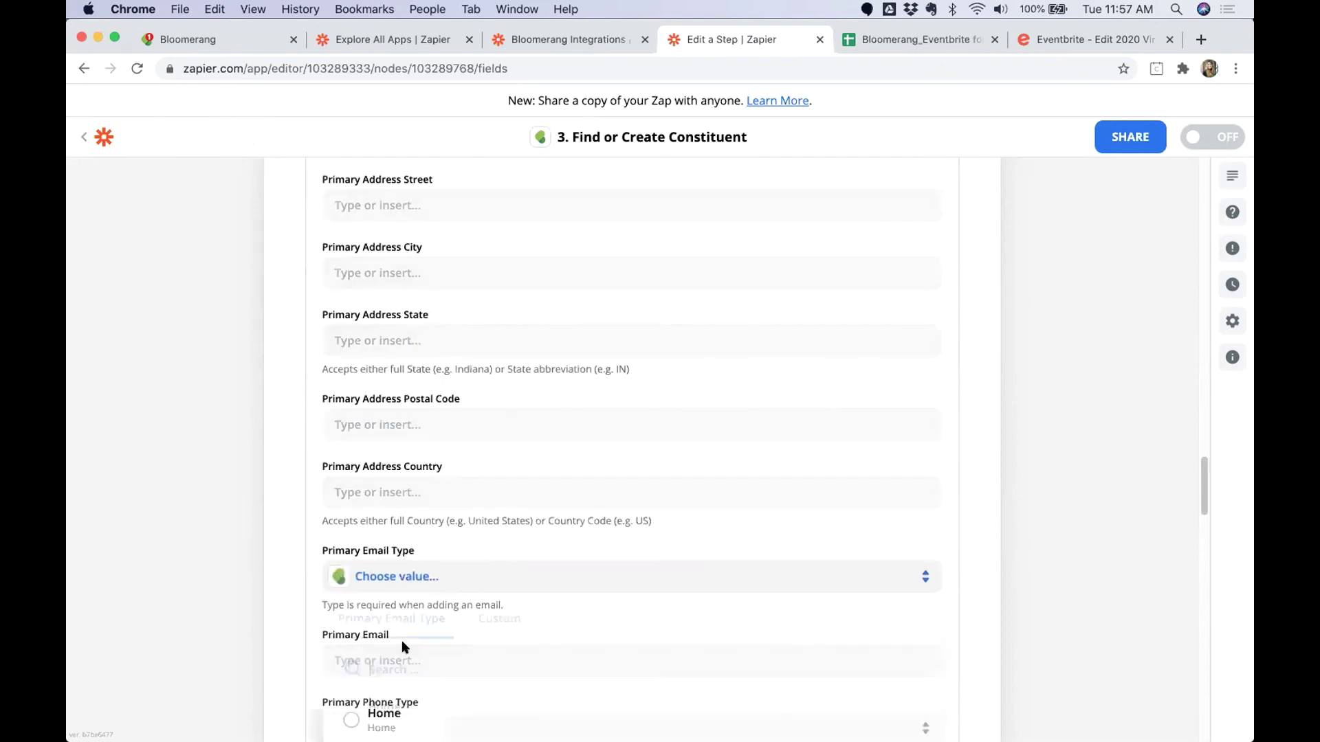
pyautogui.click(383, 716)
pyautogui.scroll(-1, 363, 624)
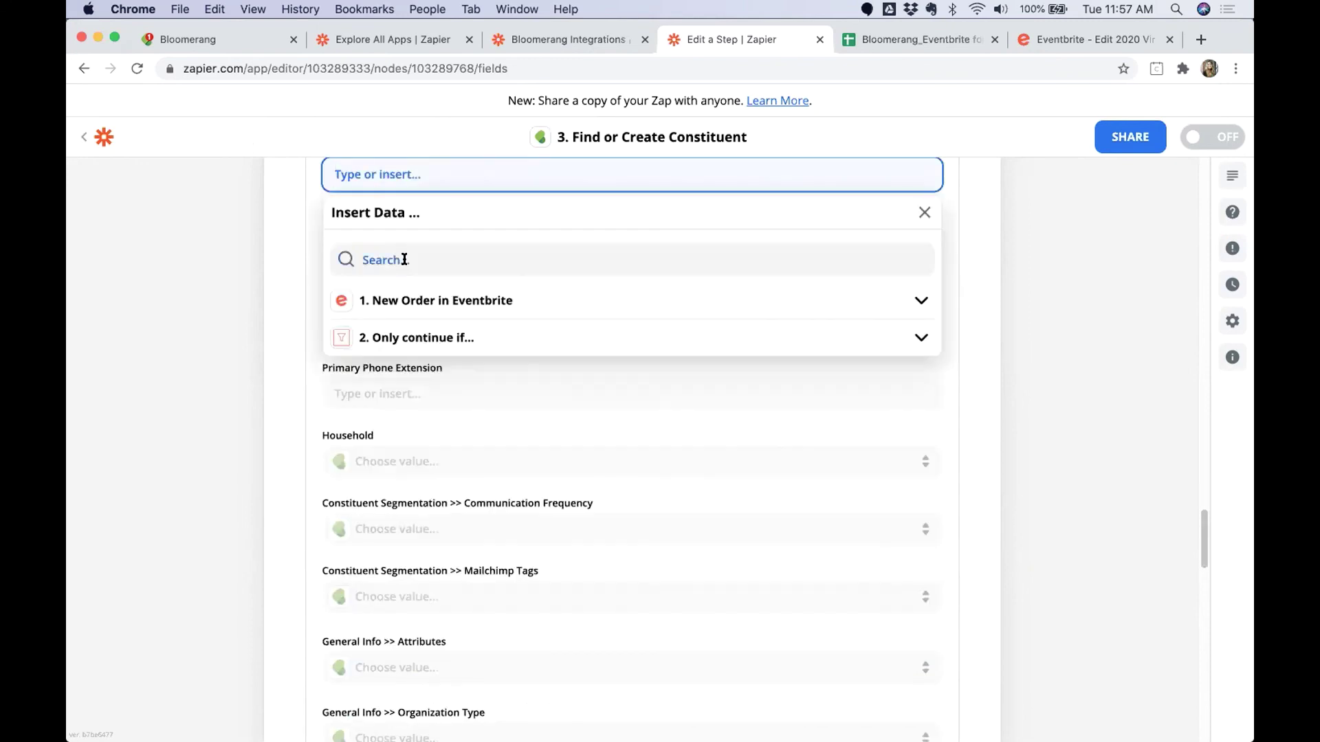
pyautogui.click(405, 259)
pyautogui.write('email')
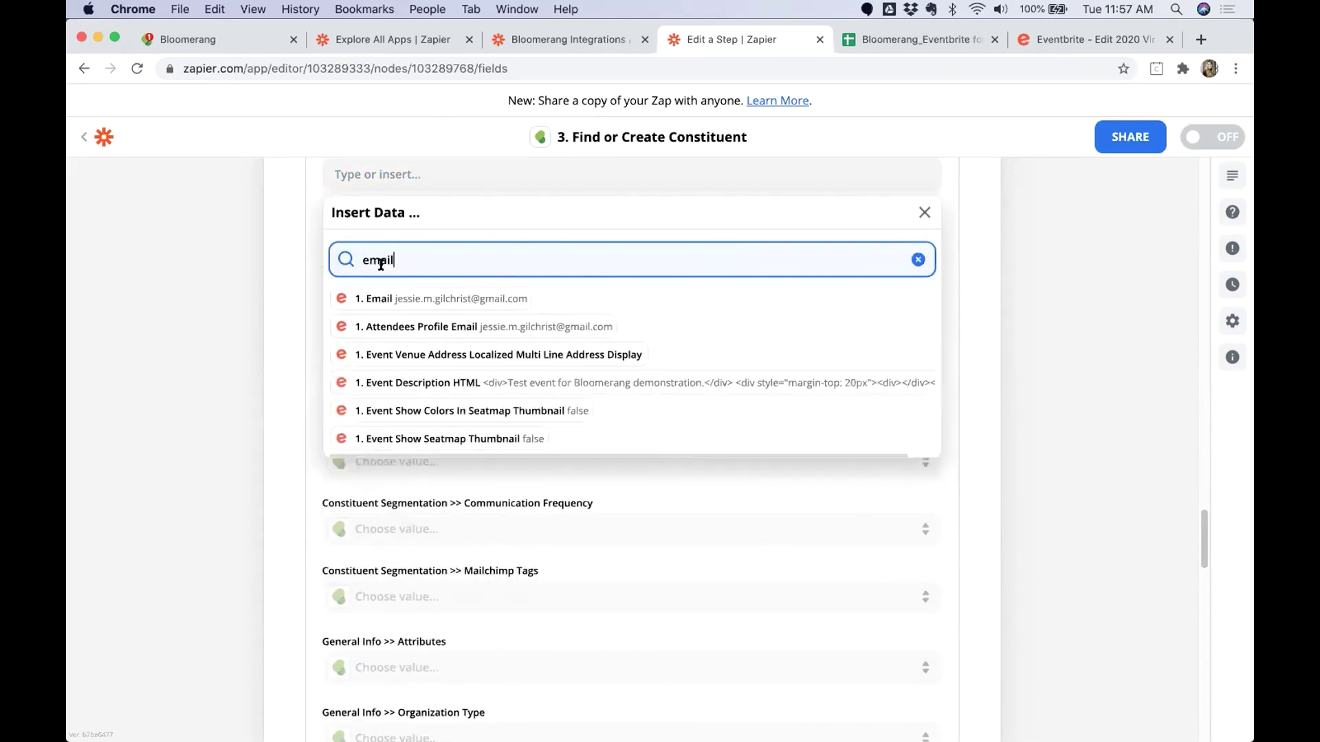
pyautogui.click(412, 297)
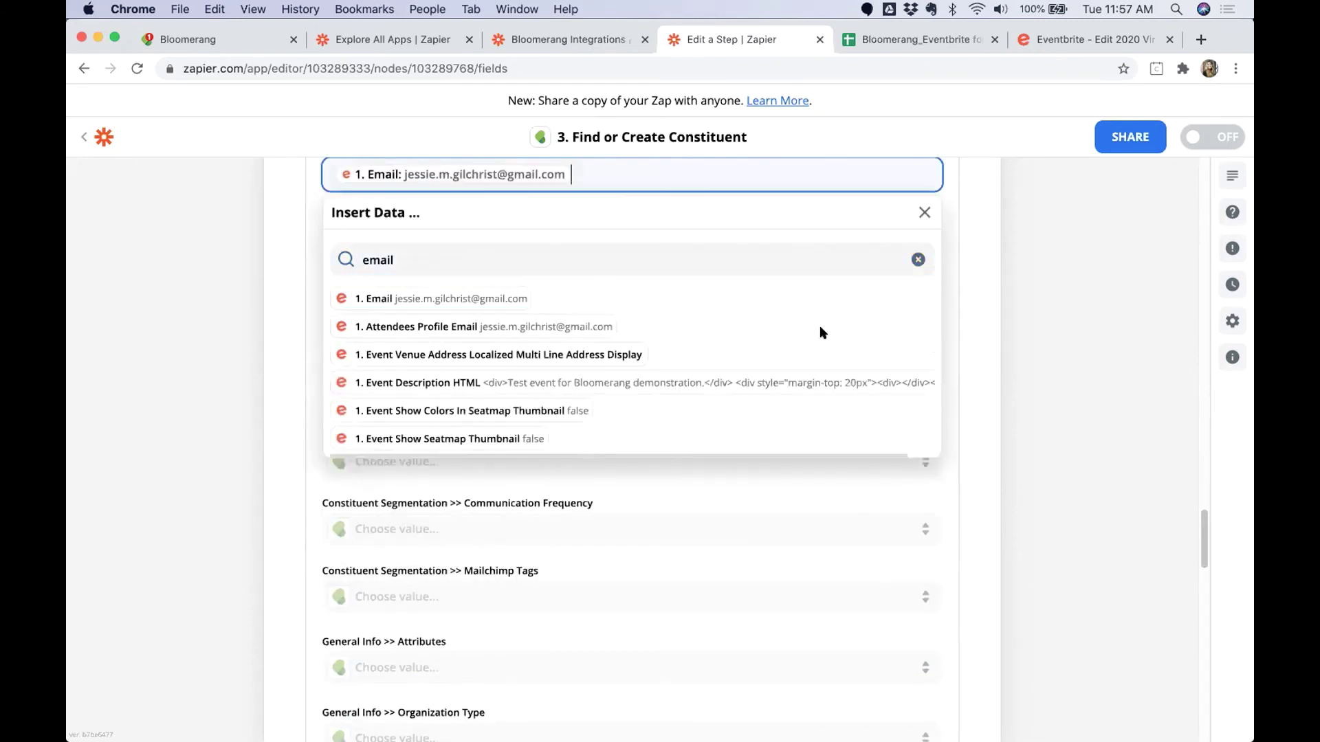
pyautogui.click(1014, 366)
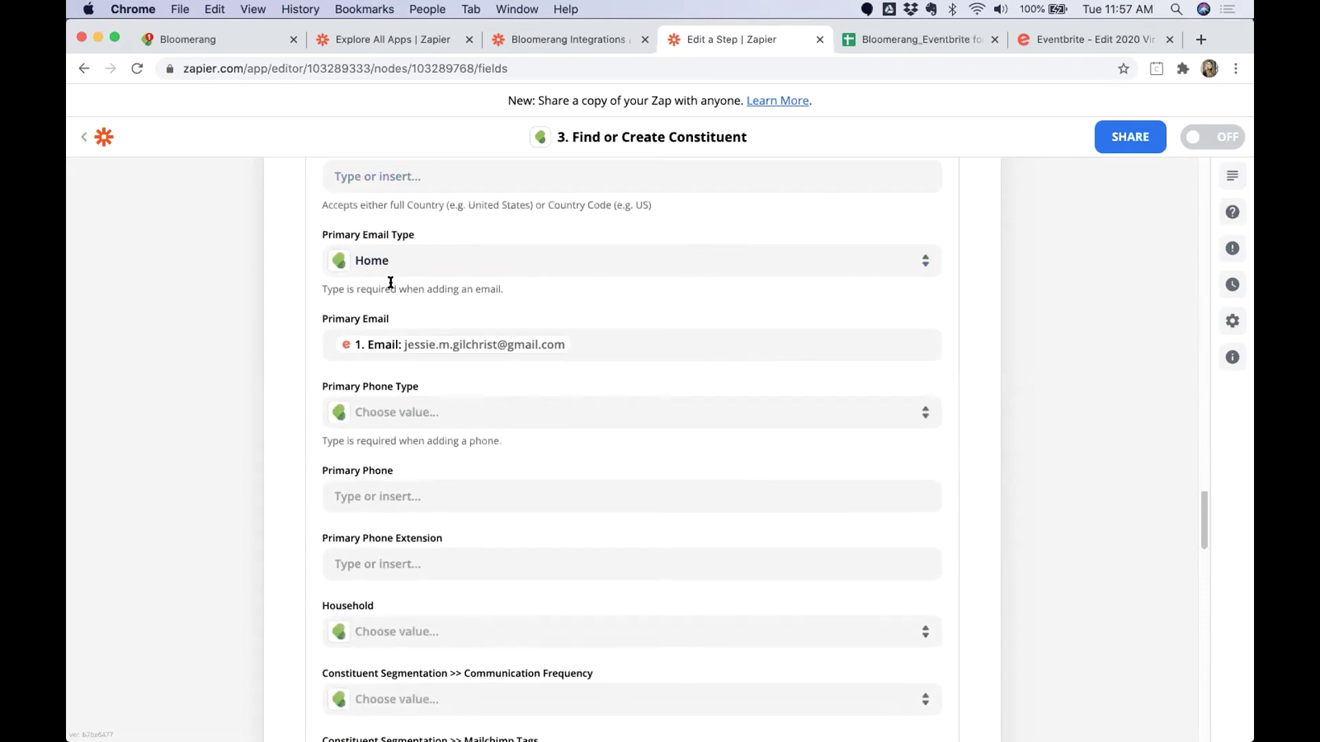
pyautogui.scroll(-5, 288, 433)
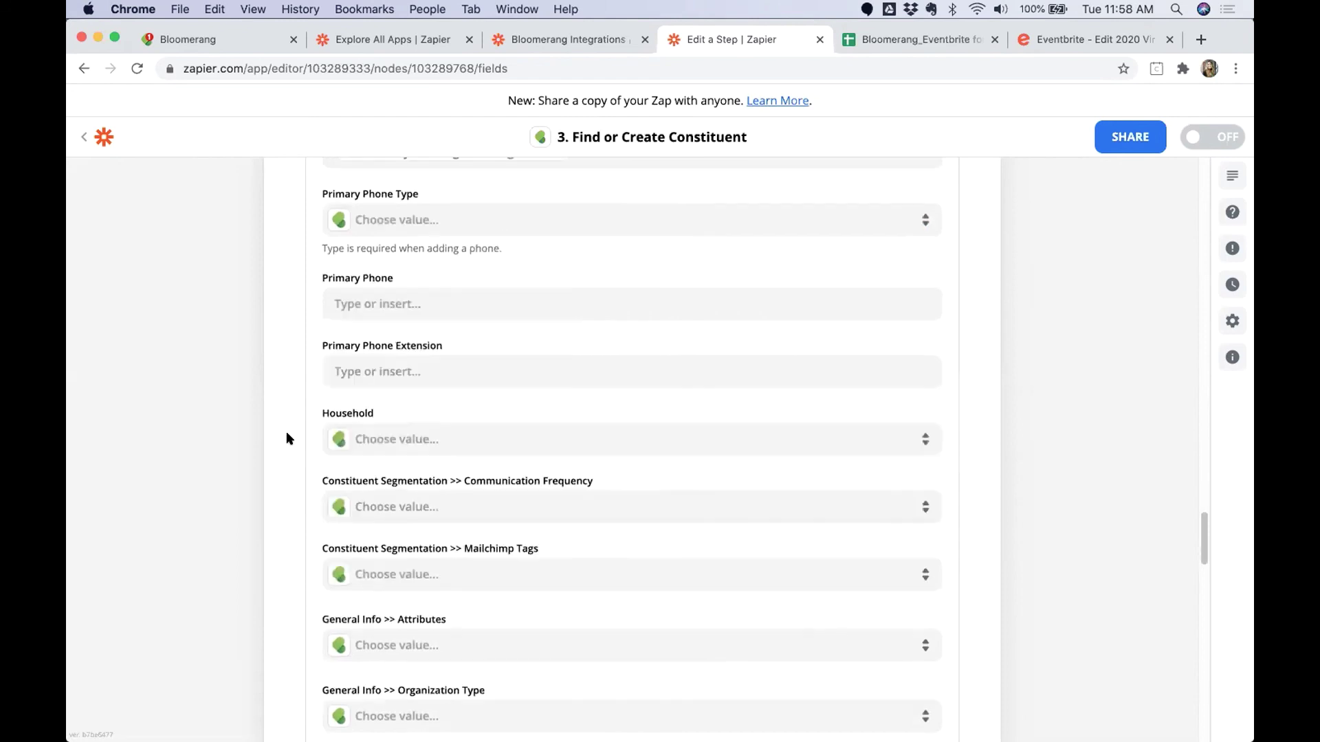
pyautogui.scroll(-5, 286, 433)
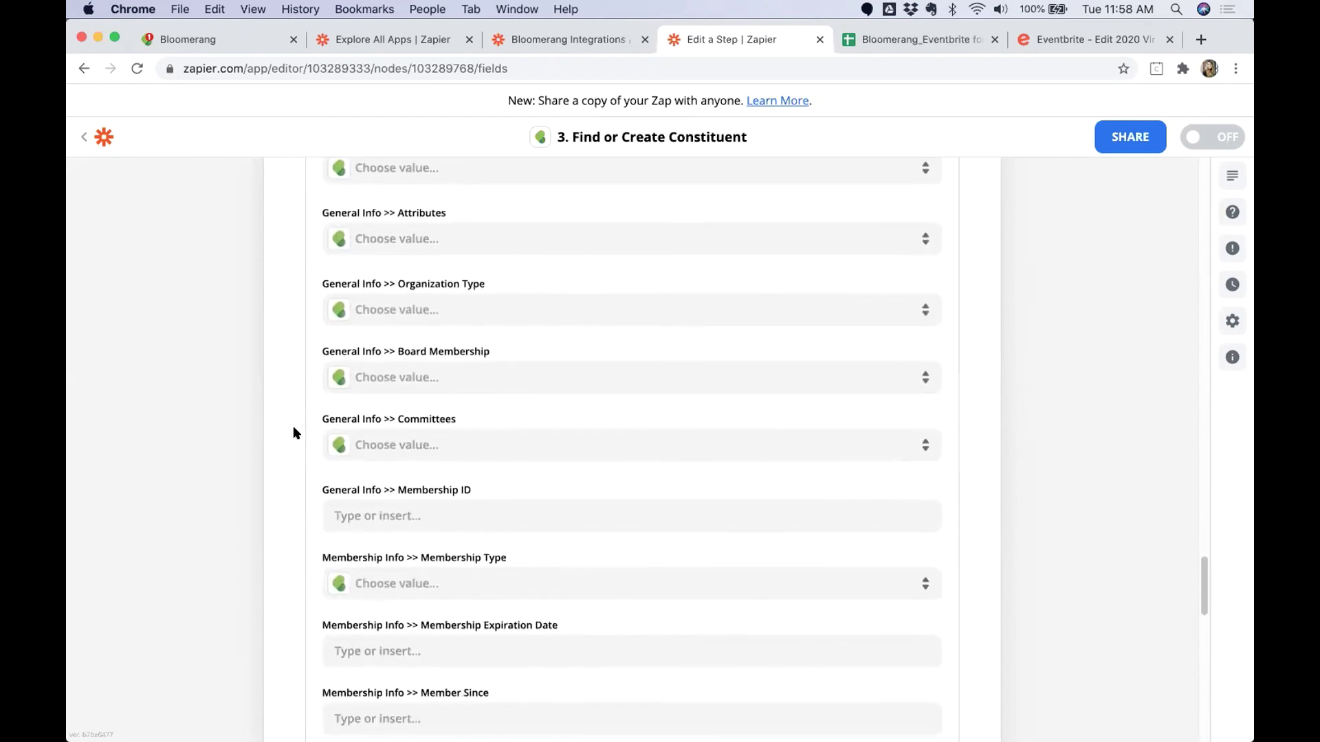
pyautogui.scroll(-2, 420, 433)
pyautogui.scroll(-10, 421, 435)
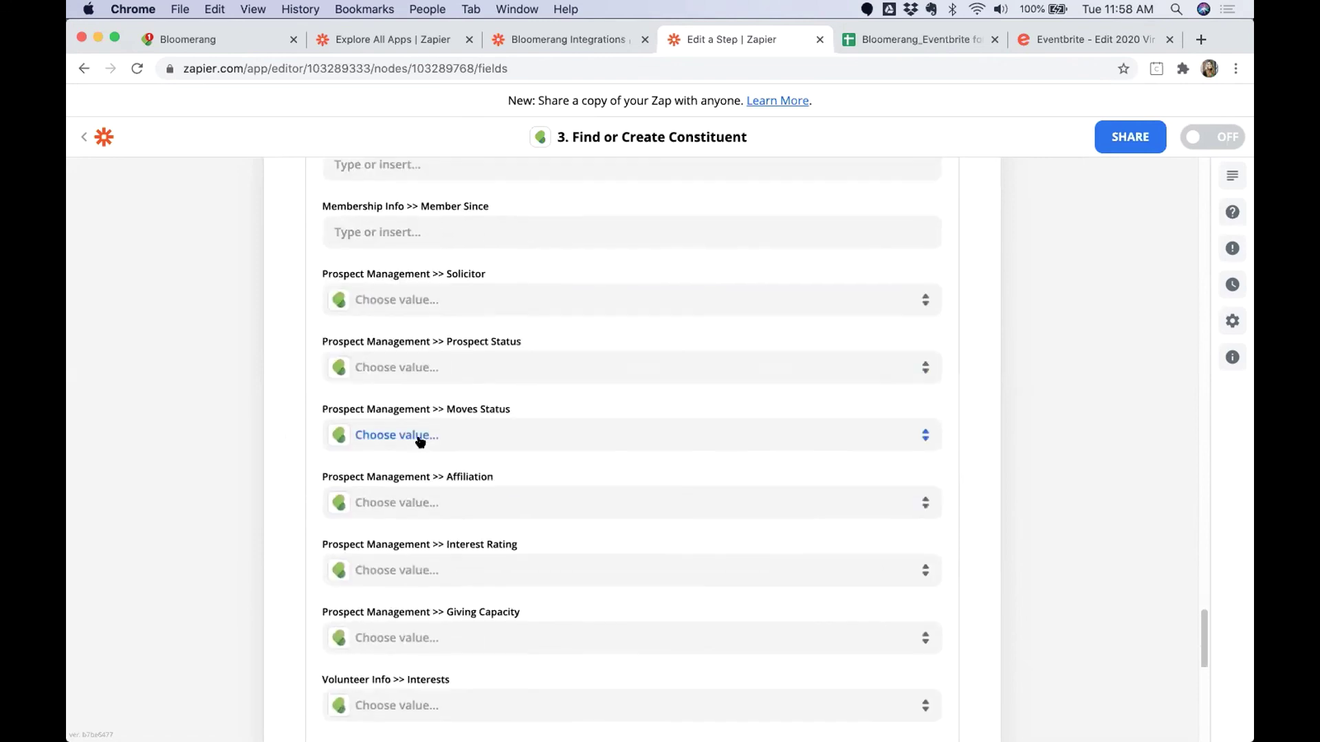
# Continue to testing and send the test constituent to Bloomerang.
pyautogui.click(613, 484)
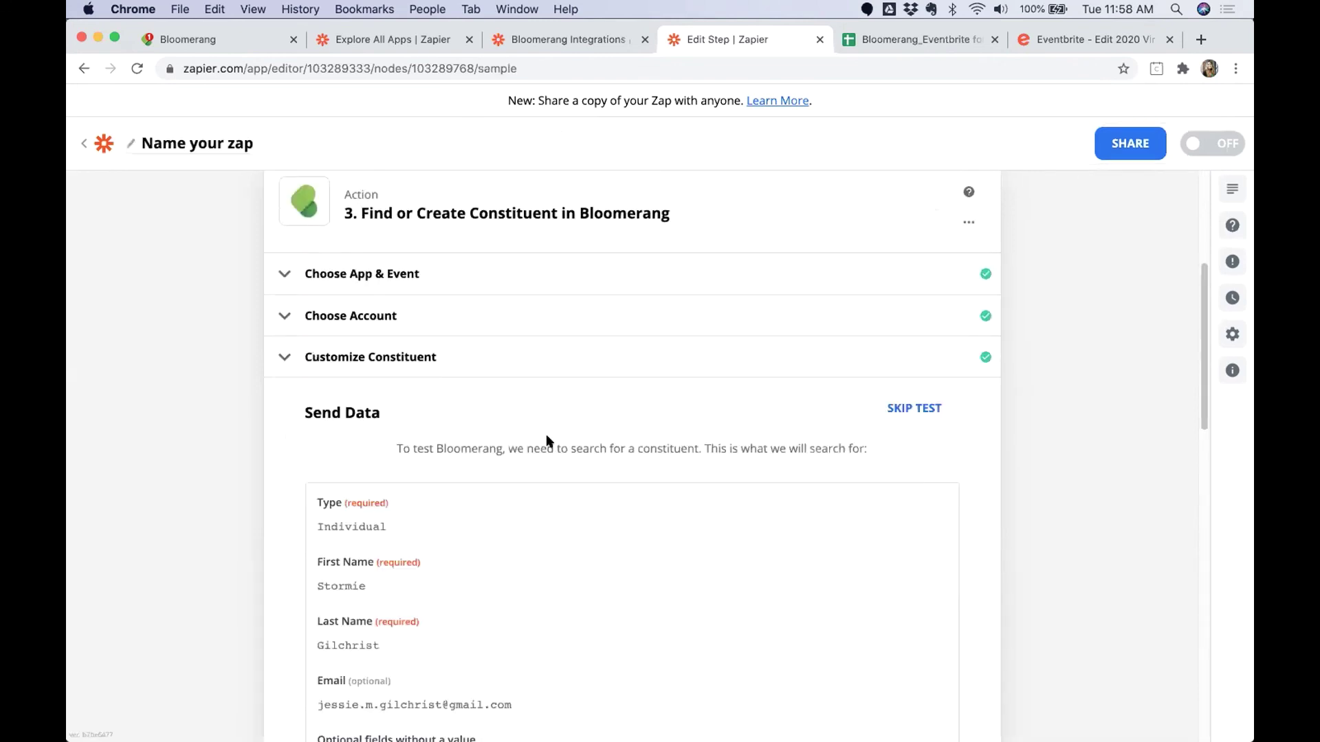
pyautogui.scroll(-6, 282, 459)
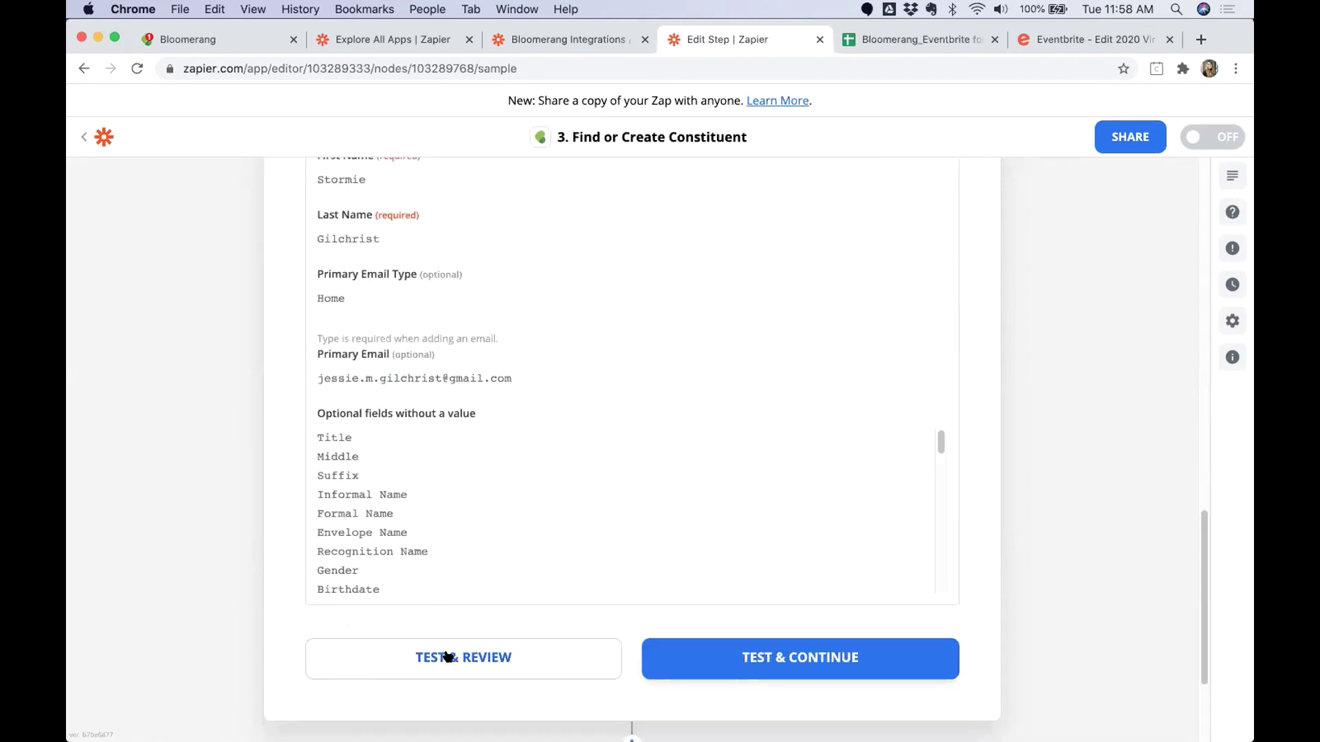
pyautogui.click(447, 657)
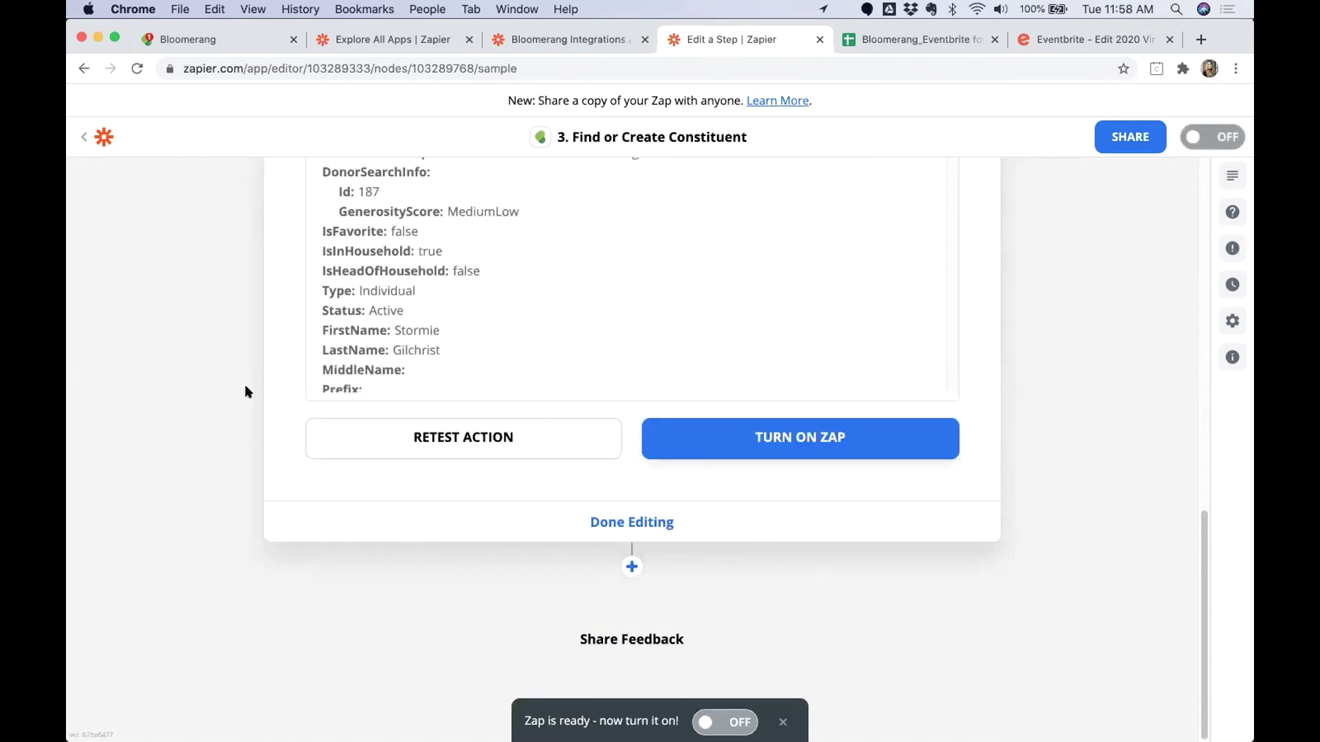
# Review the successful test's returned constituent details, then return to the zap overview.
pyautogui.scroll(5, 233, 447)
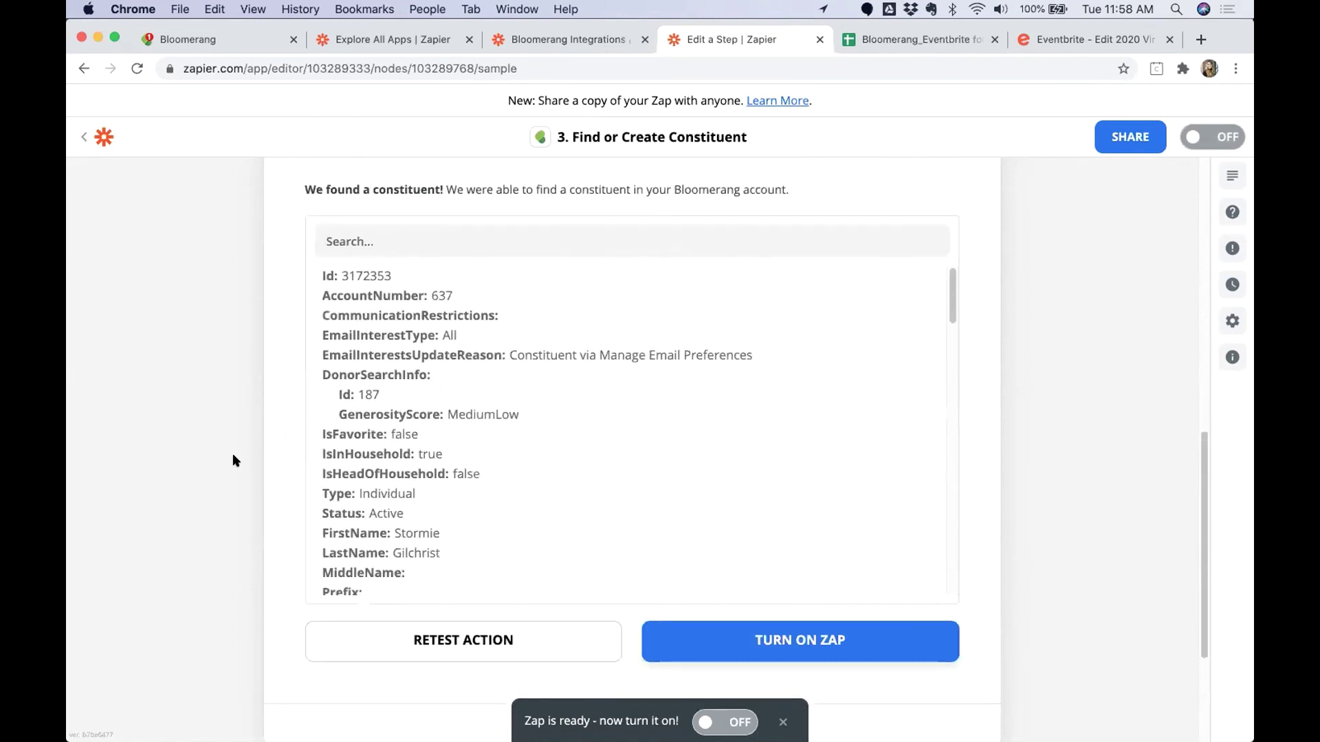
pyautogui.scroll(1, 233, 455)
pyautogui.scroll(2, 233, 455)
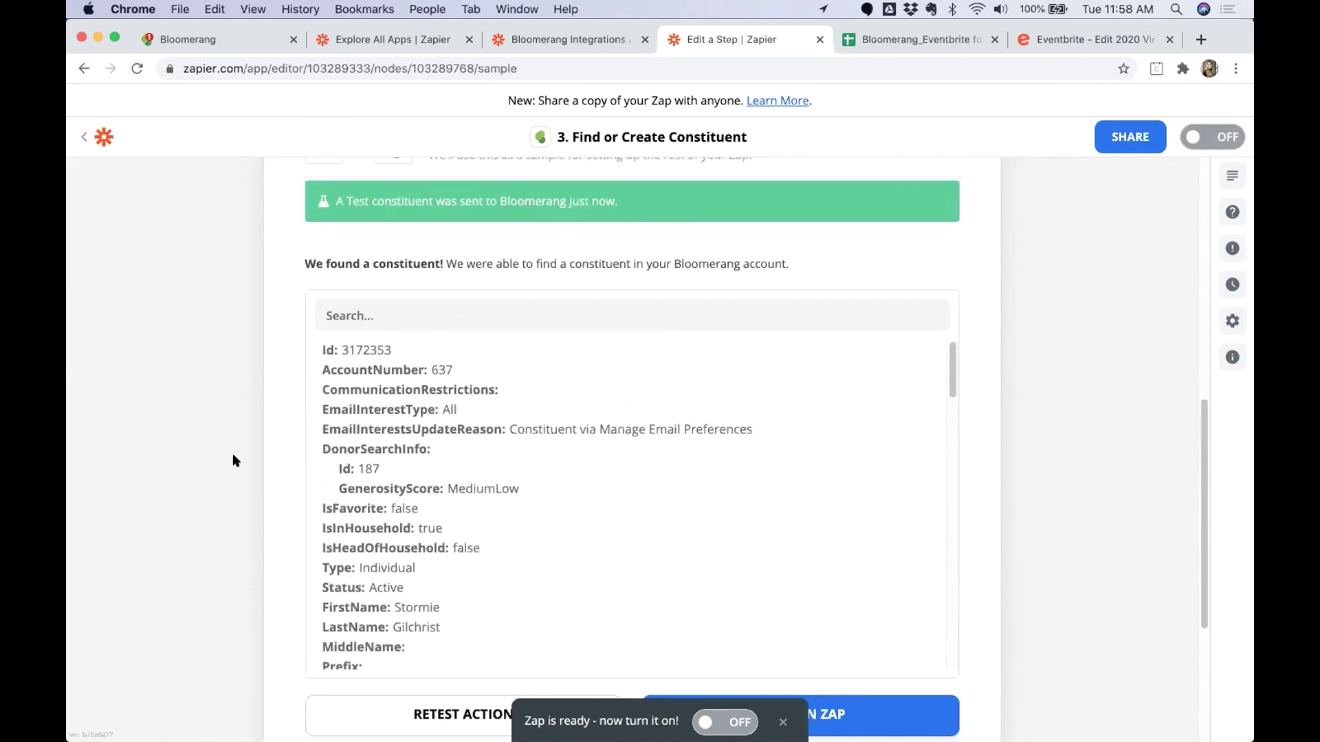
pyautogui.scroll(1, 232, 456)
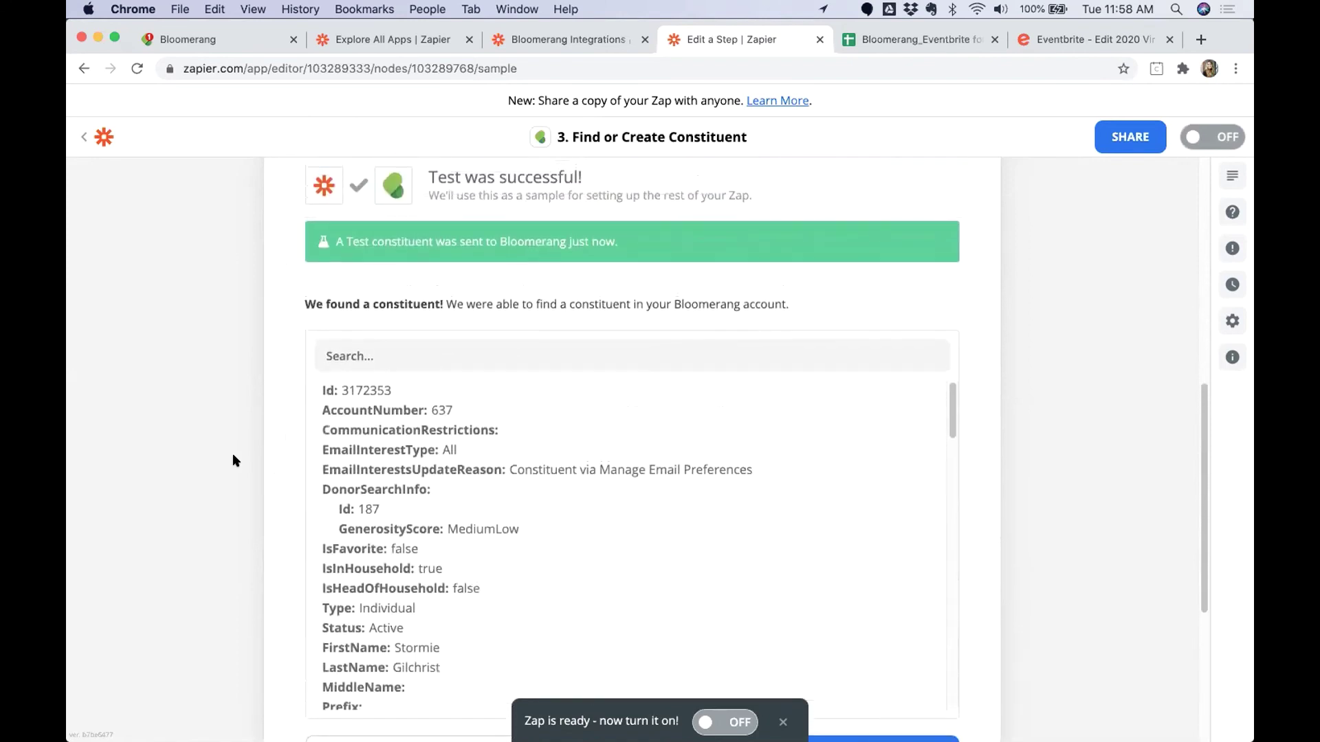
pyautogui.moveTo(427, 181); pyautogui.dragTo(601, 182)
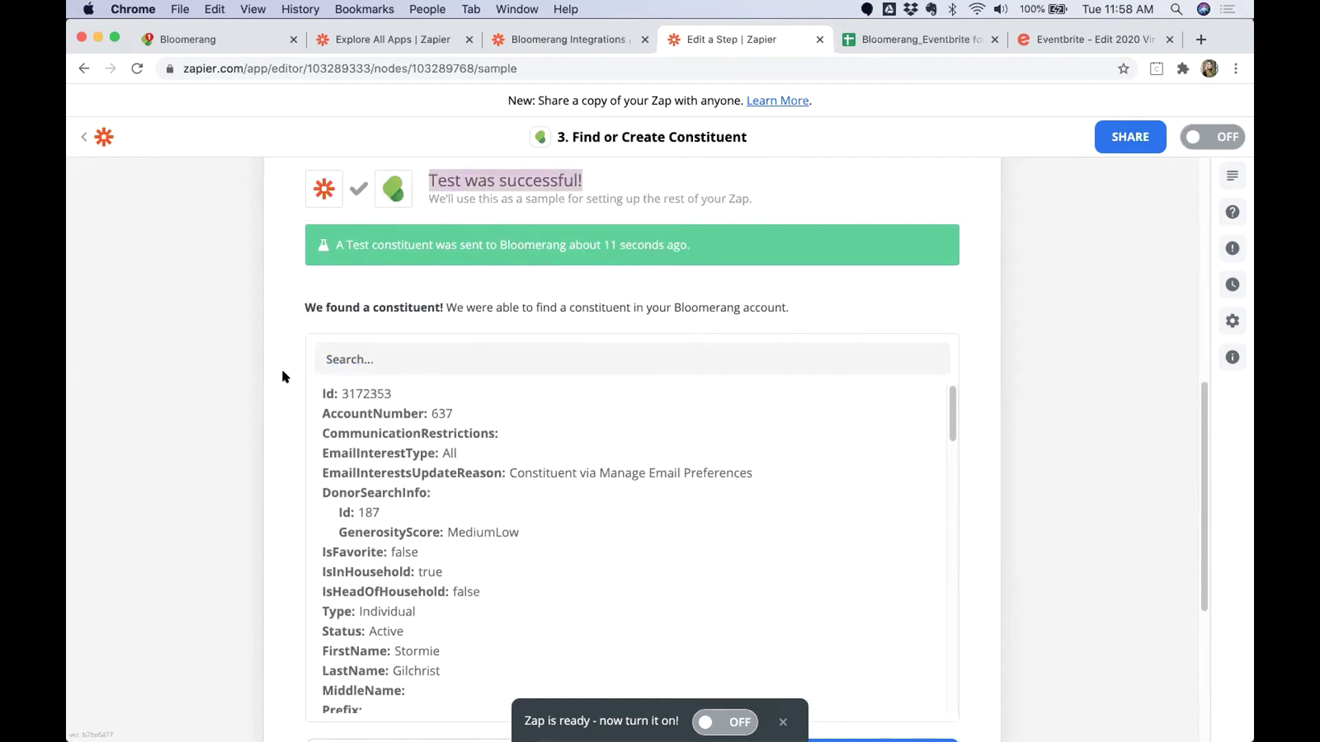
pyautogui.moveTo(322, 390); pyautogui.dragTo(493, 600)
pyautogui.click(1039, 426)
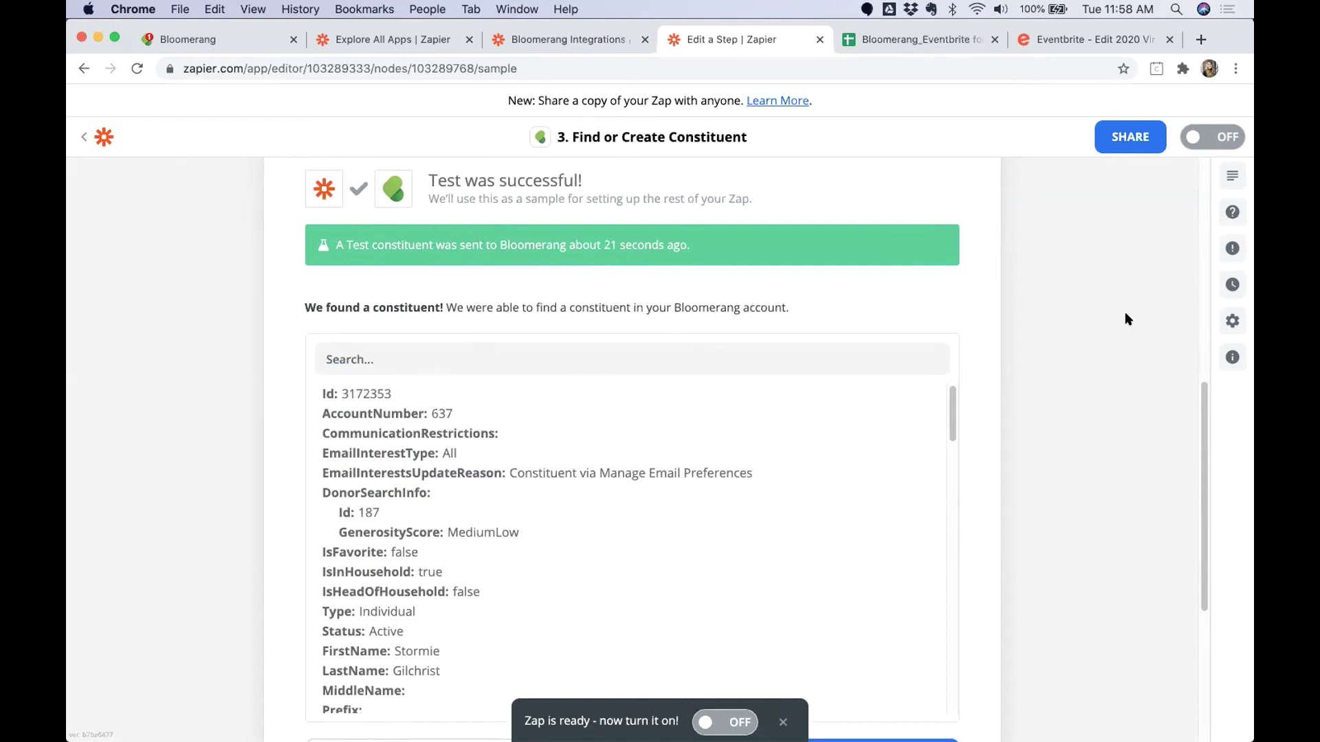
pyautogui.click(1069, 373)
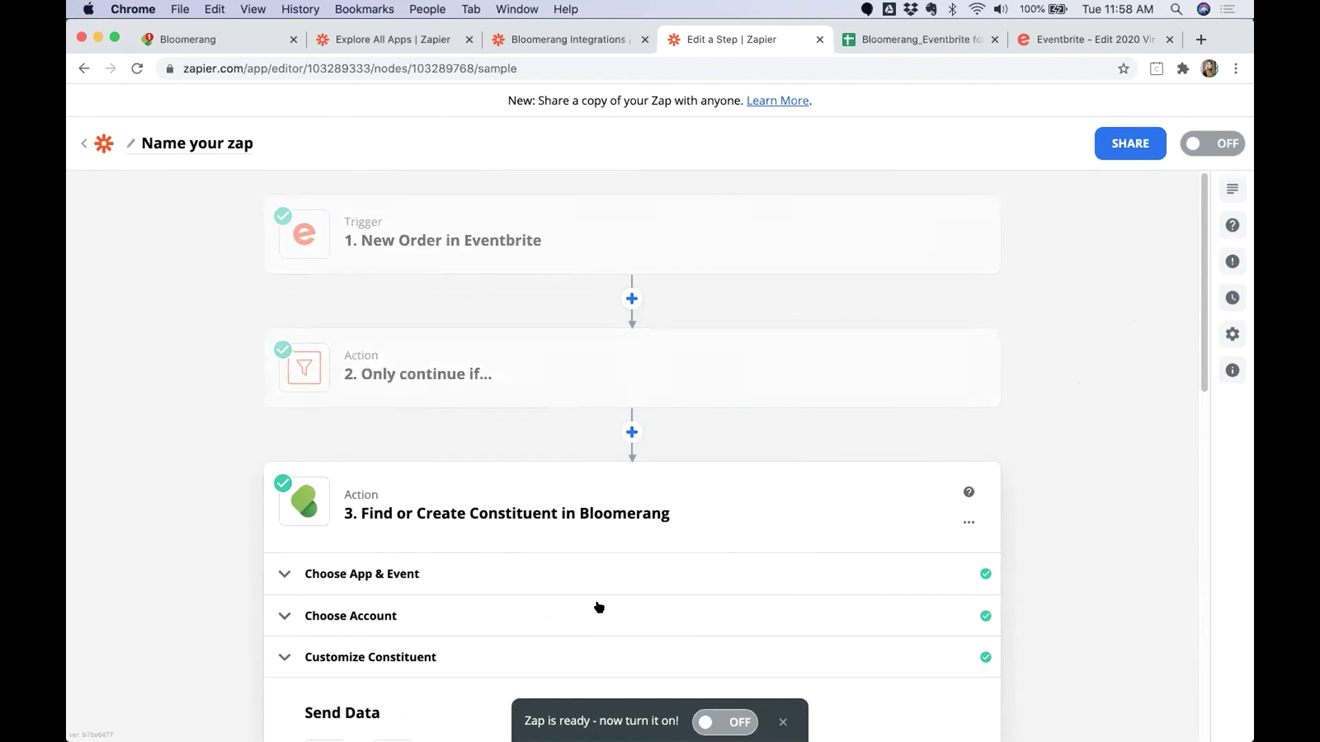
# Add a new step after step 3 using Google Sheets' Lookup Spreadsheet Row action.
pyautogui.scroll(-15, 1019, 508)
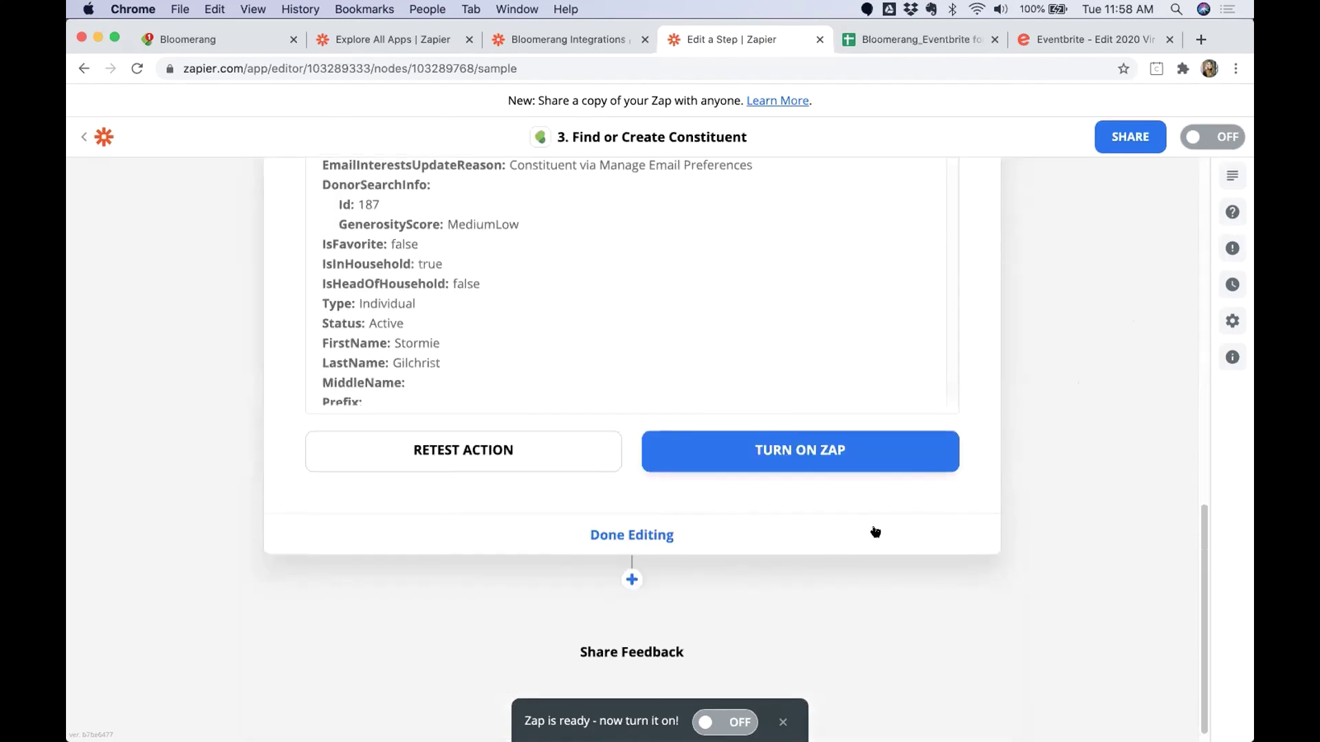
pyautogui.click(631, 568)
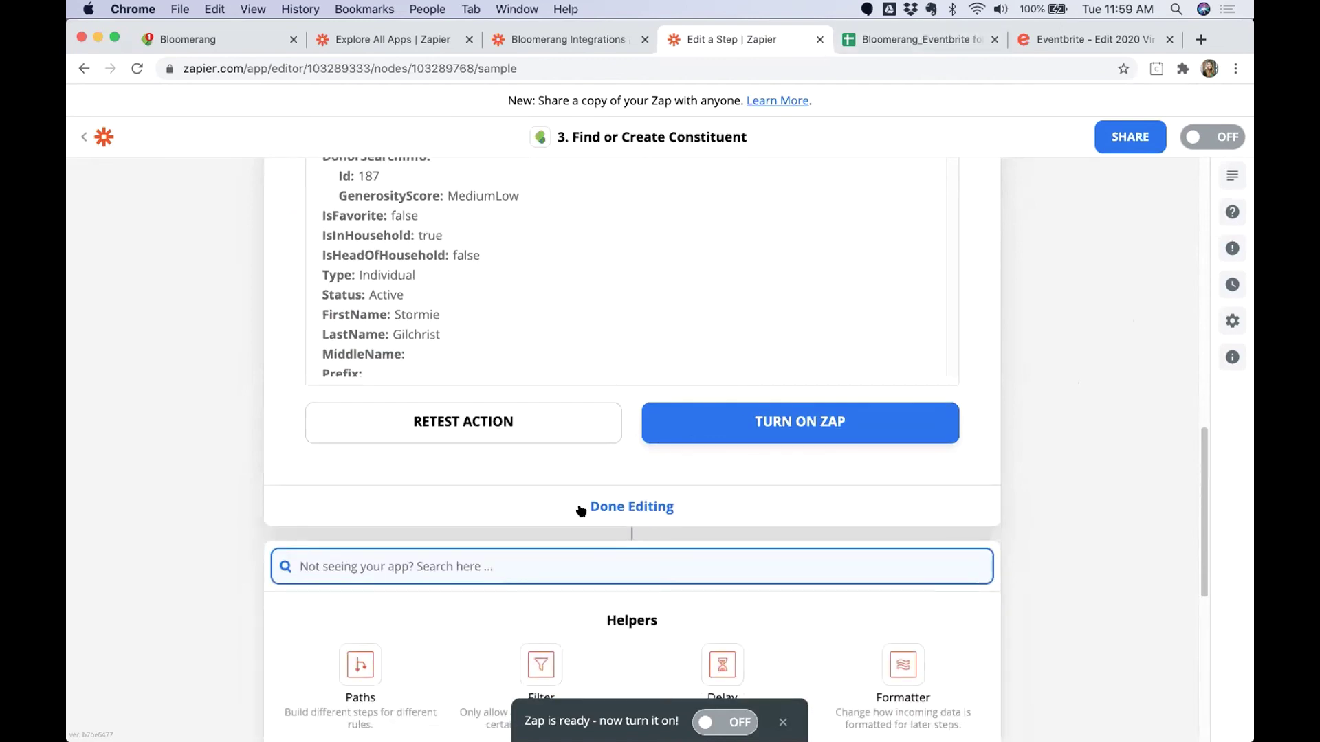
pyautogui.write('G')
pyautogui.press('BackSpace')
pyautogui.write('Google')
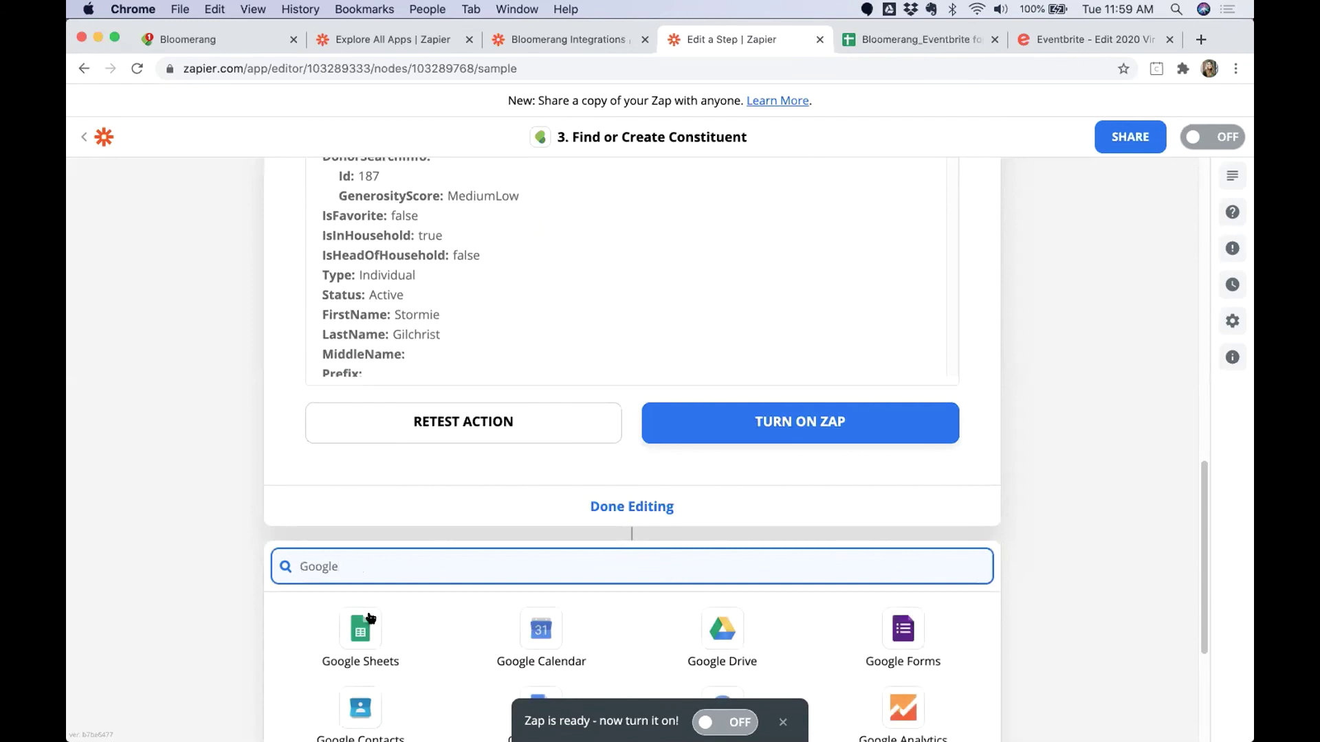
pyautogui.click(364, 627)
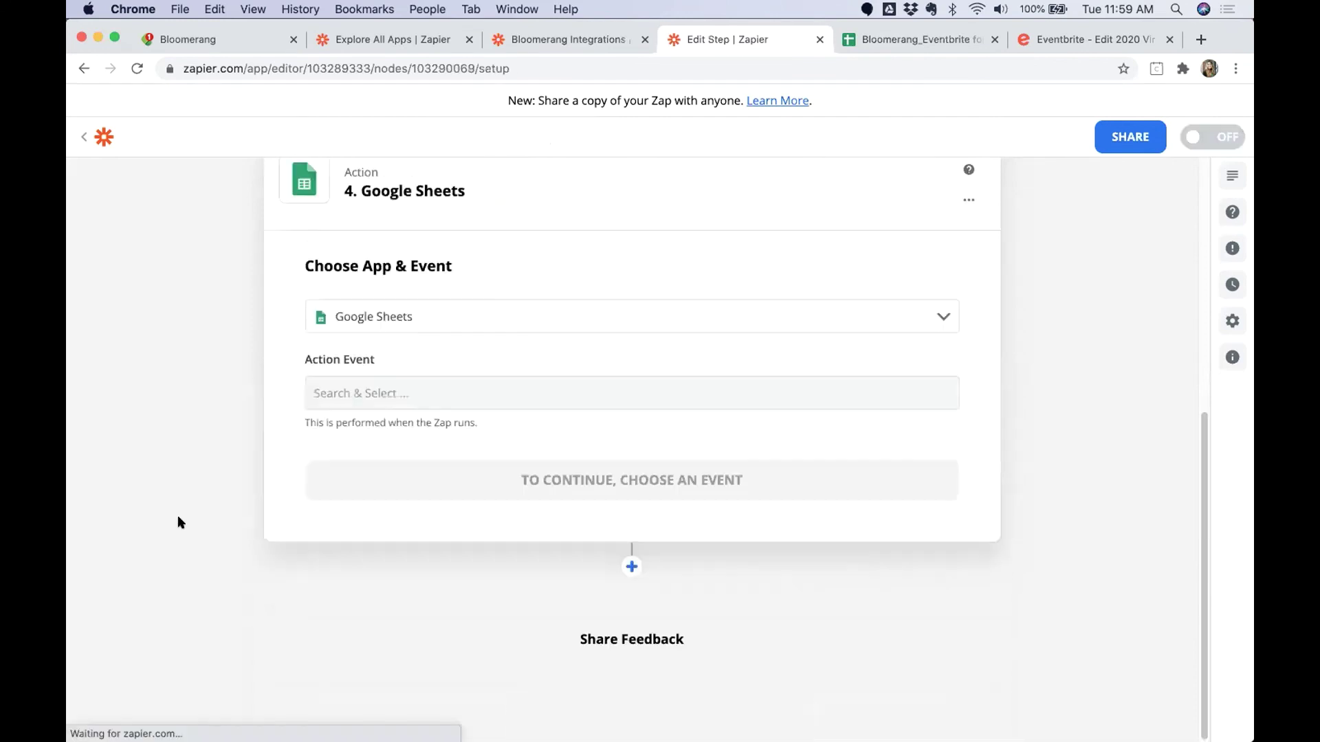
pyautogui.click(350, 385)
pyautogui.scroll(-1, 378, 506)
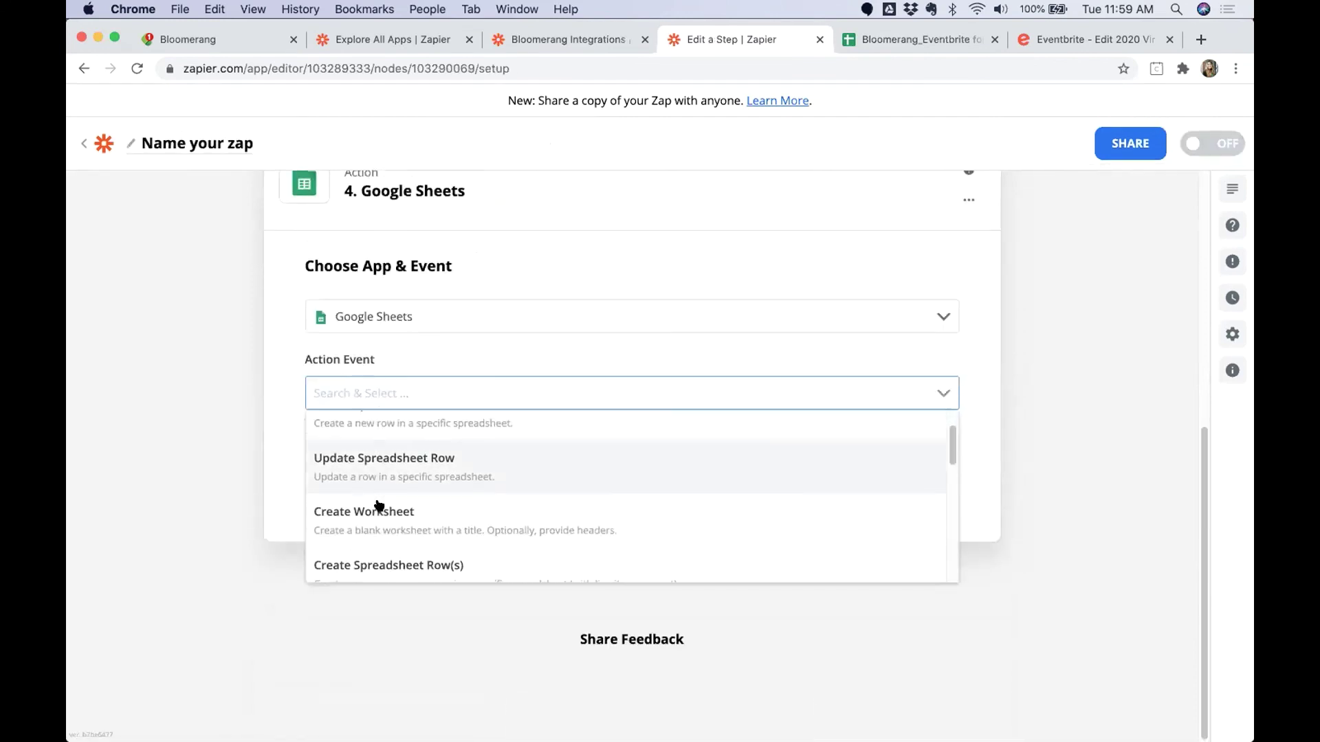
pyautogui.scroll(-5, 378, 507)
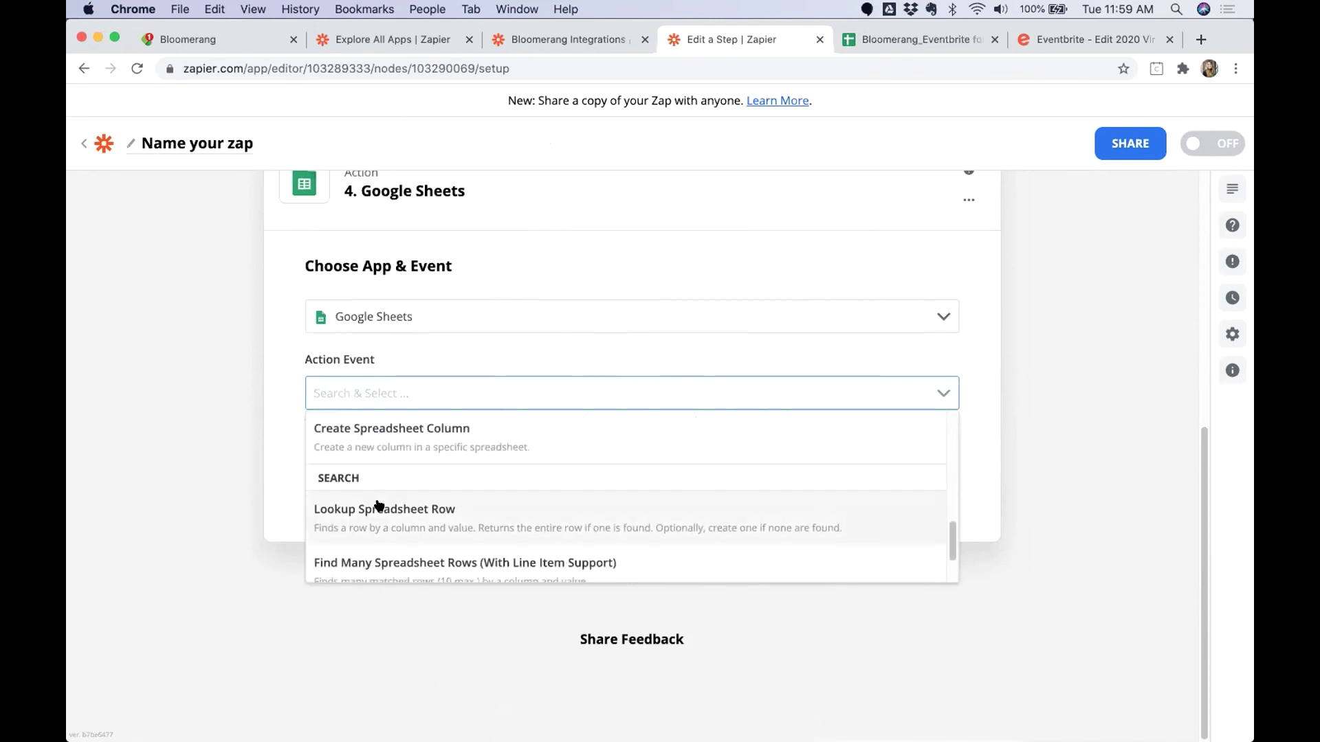
pyautogui.click(409, 514)
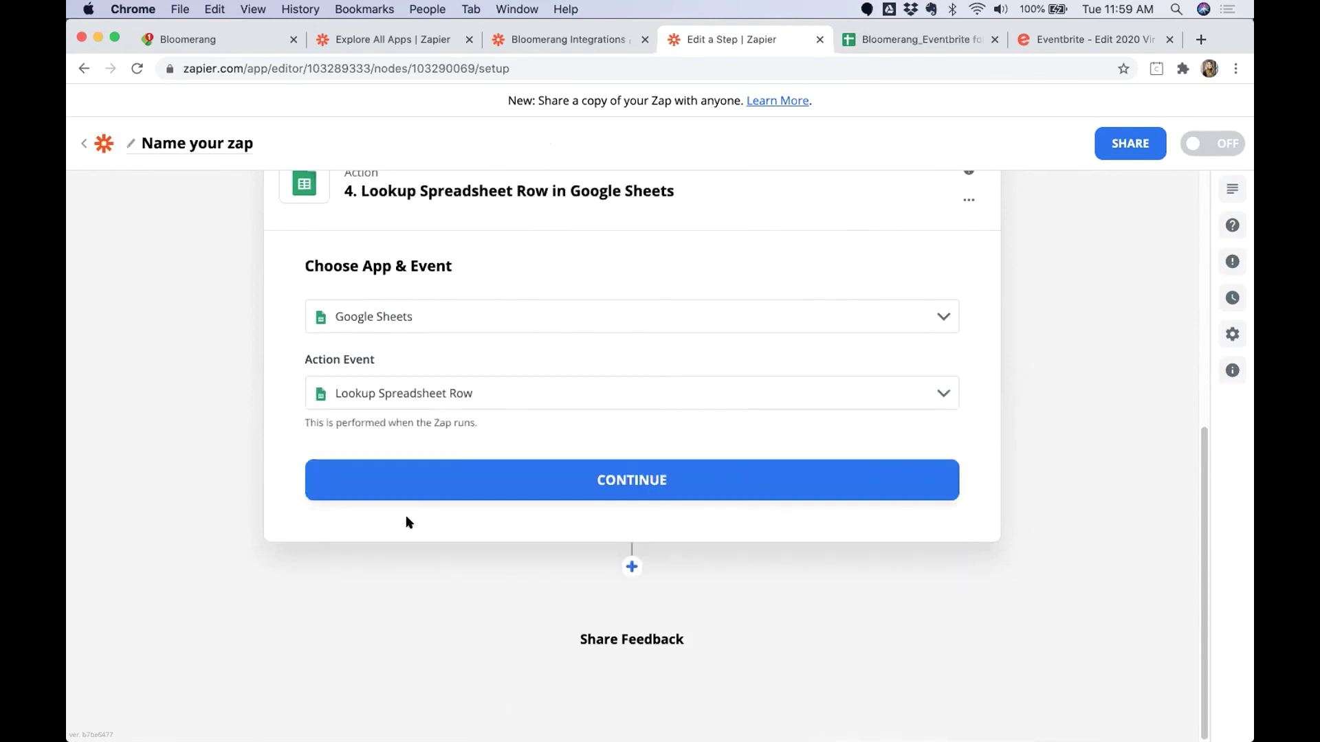
# Connect the Google Sheets account and choose My Google Drive.
pyautogui.click(535, 471)
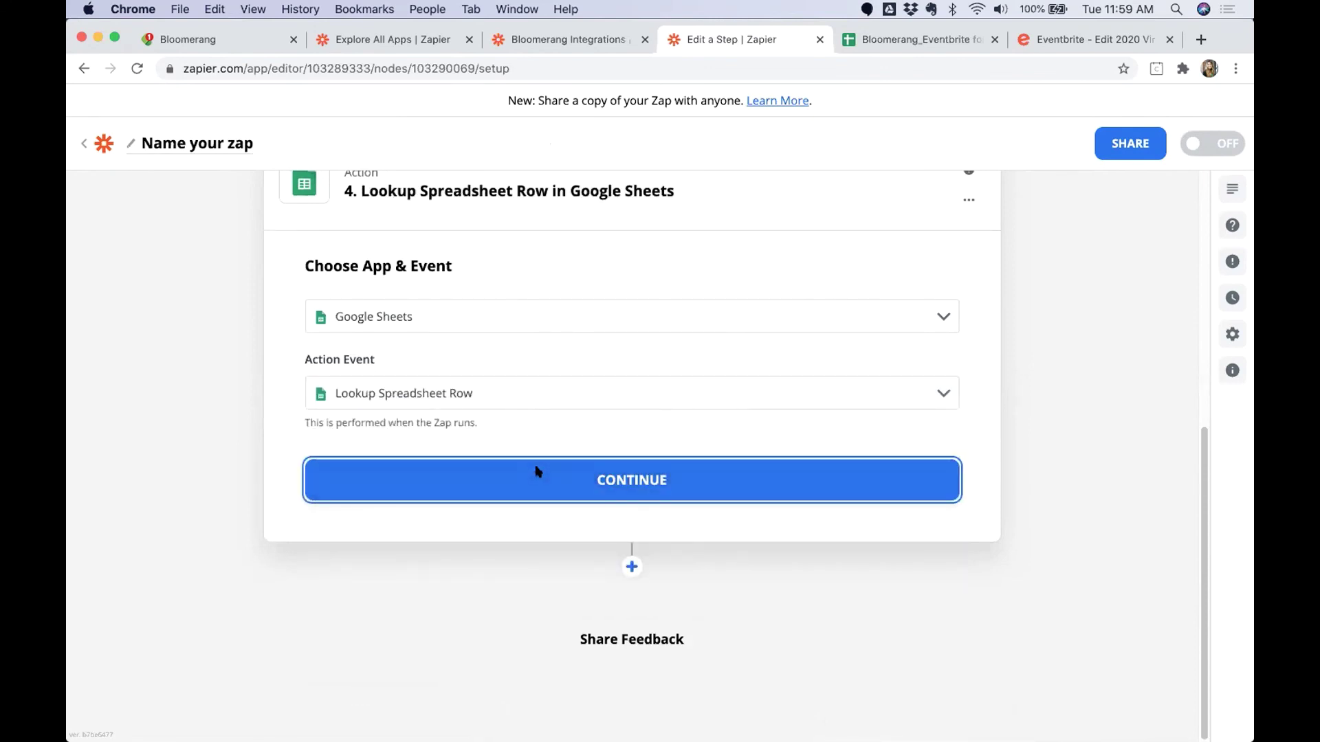
pyautogui.click(429, 401)
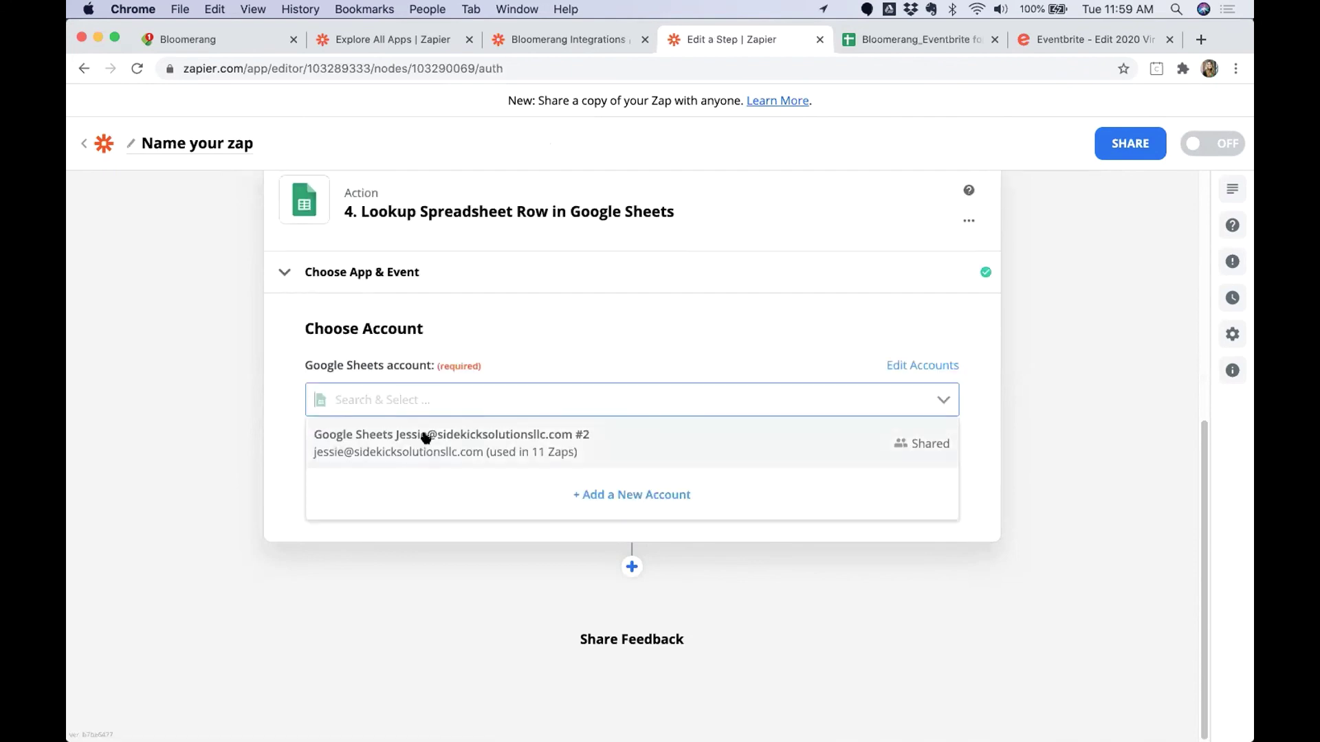
pyautogui.click(524, 464)
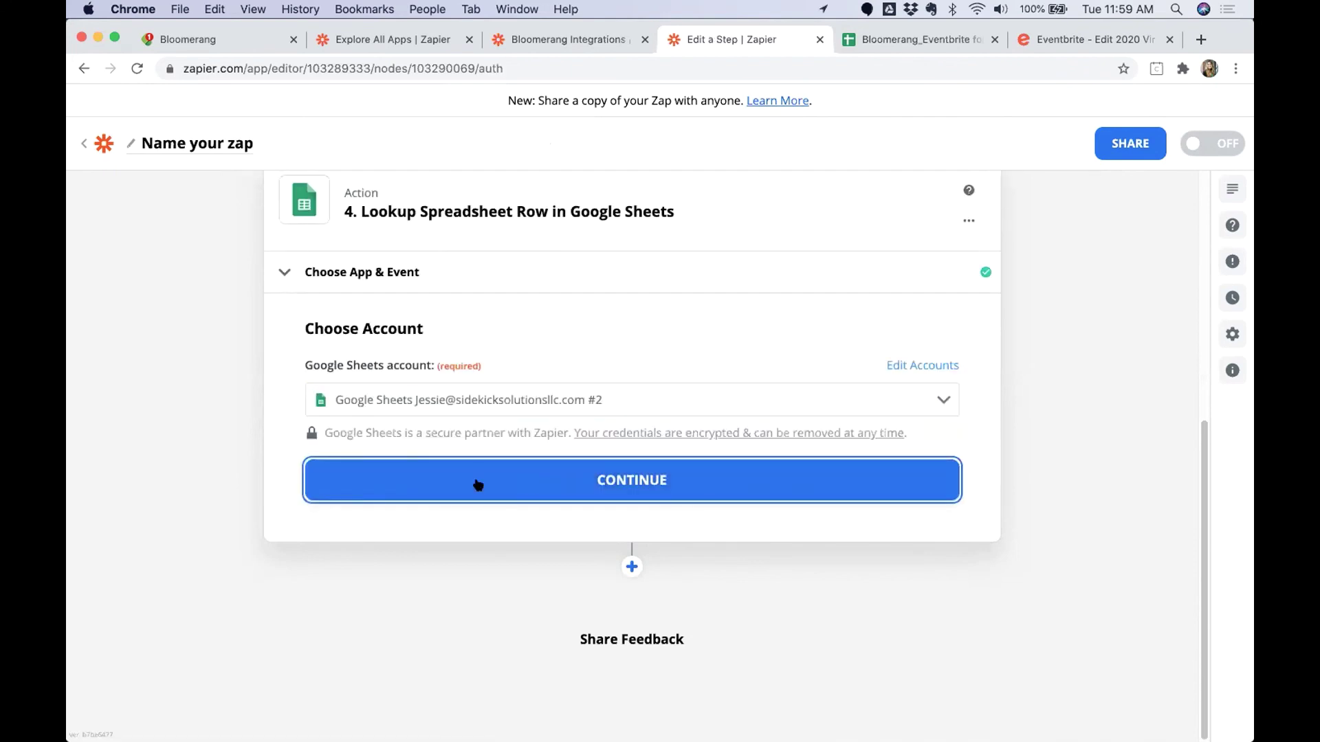
pyautogui.click(473, 483)
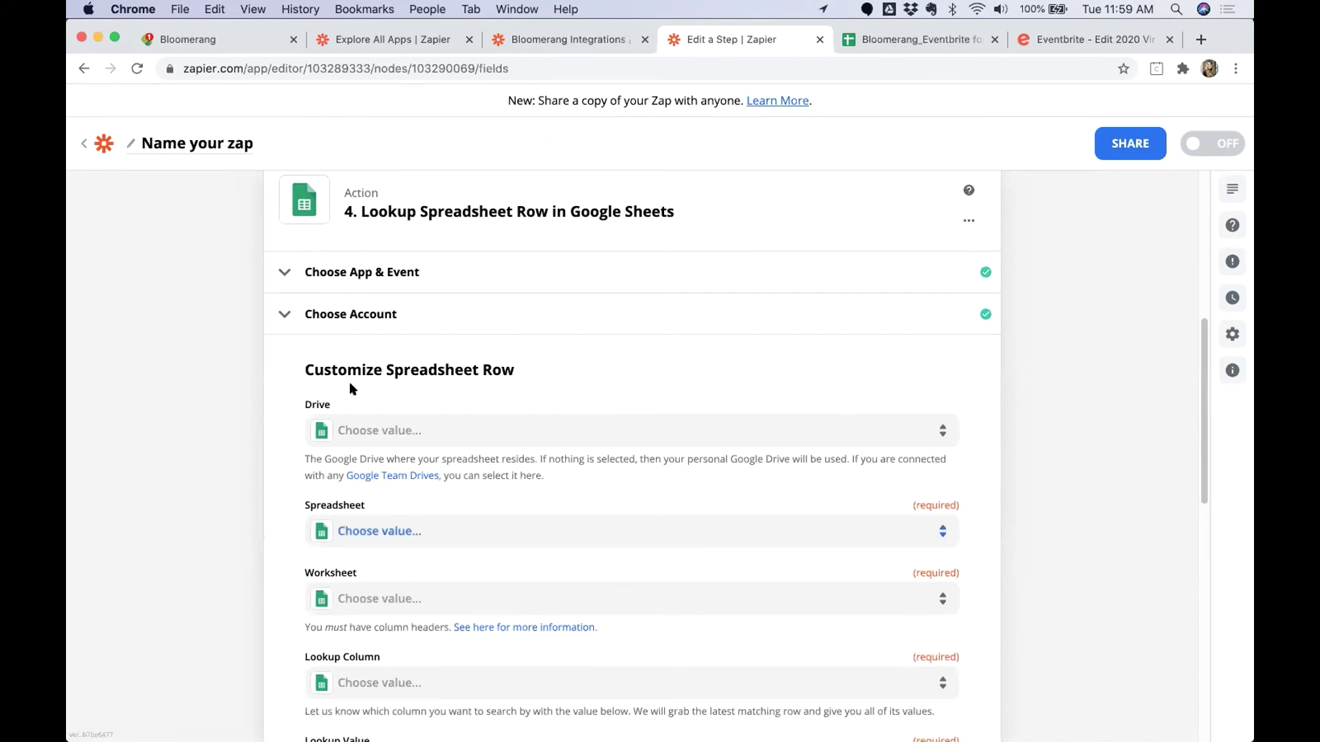
pyautogui.click(347, 430)
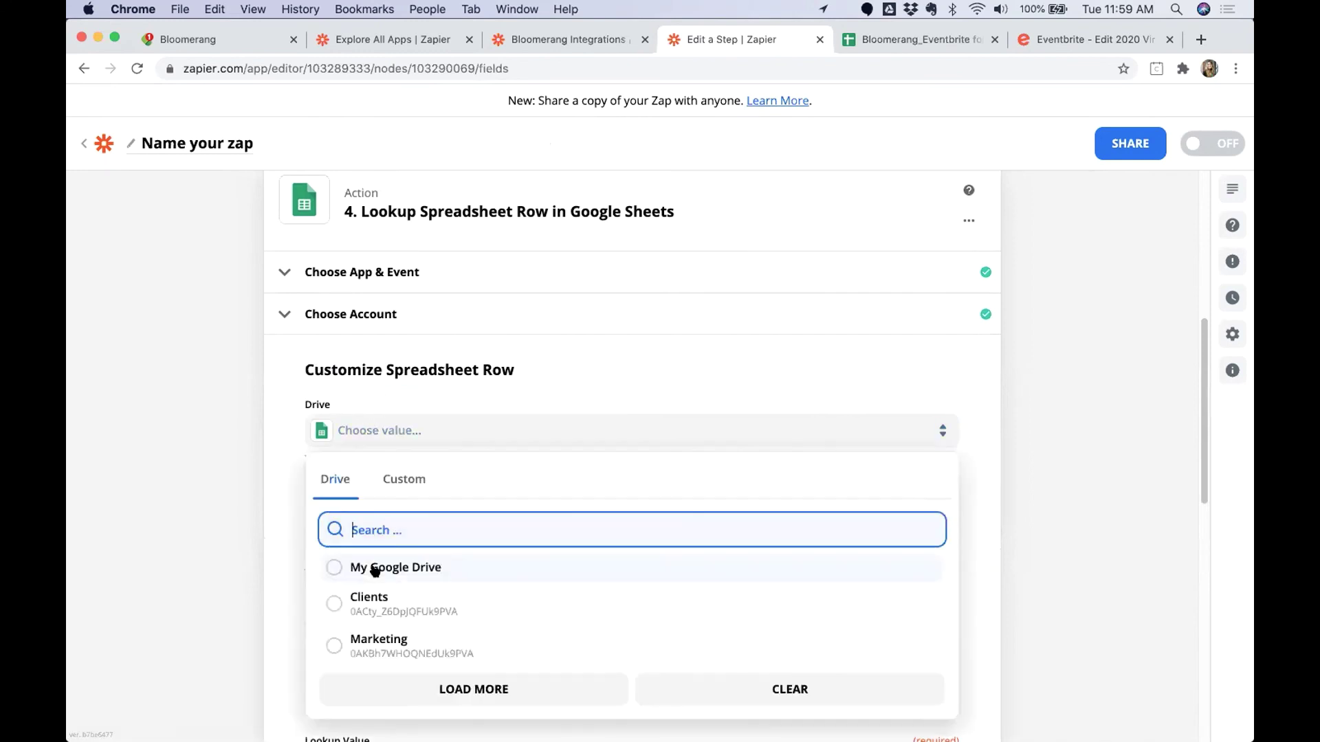
pyautogui.click(378, 567)
# Pick the Bloomerang_Eventbrite for Academy_Demo spreadsheet, Event Details Lookup worksheet, and Eventbrite Event ID column.
pyautogui.click(391, 530)
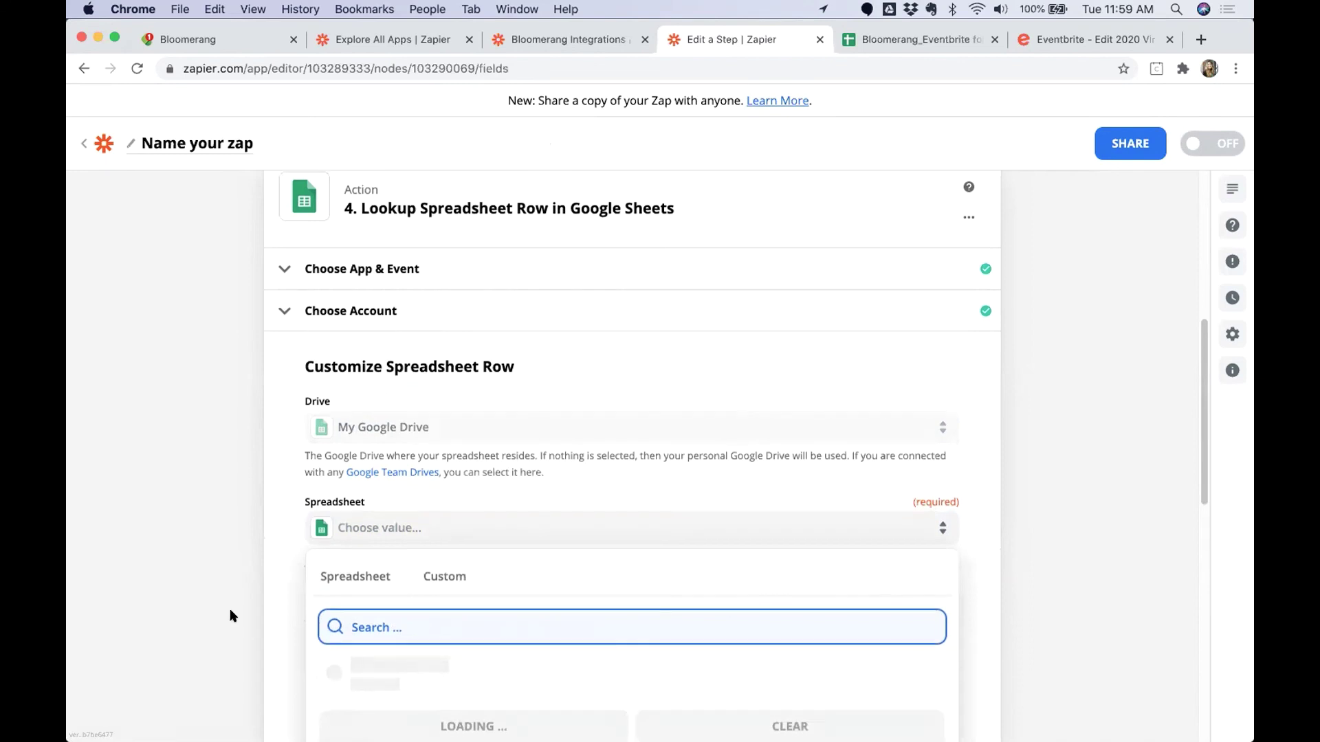
pyautogui.write('Bloomerng')
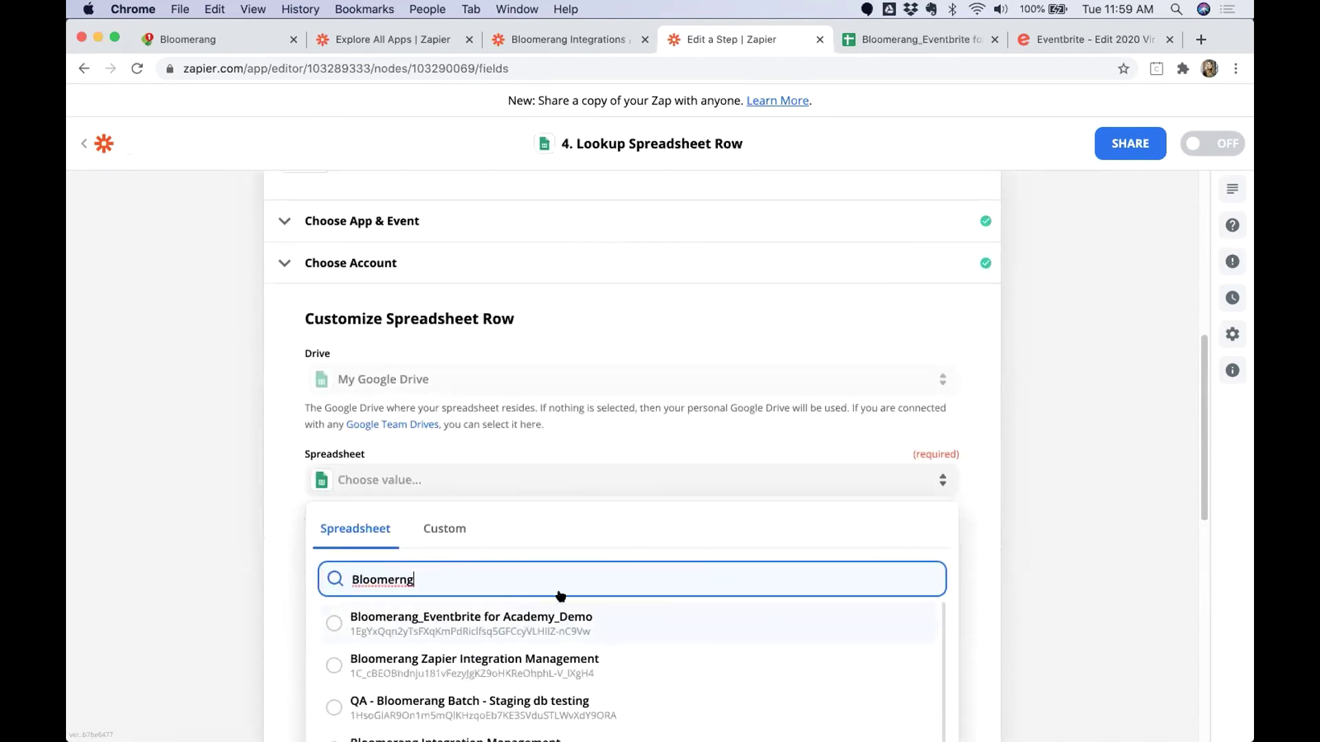
pyautogui.click(560, 612)
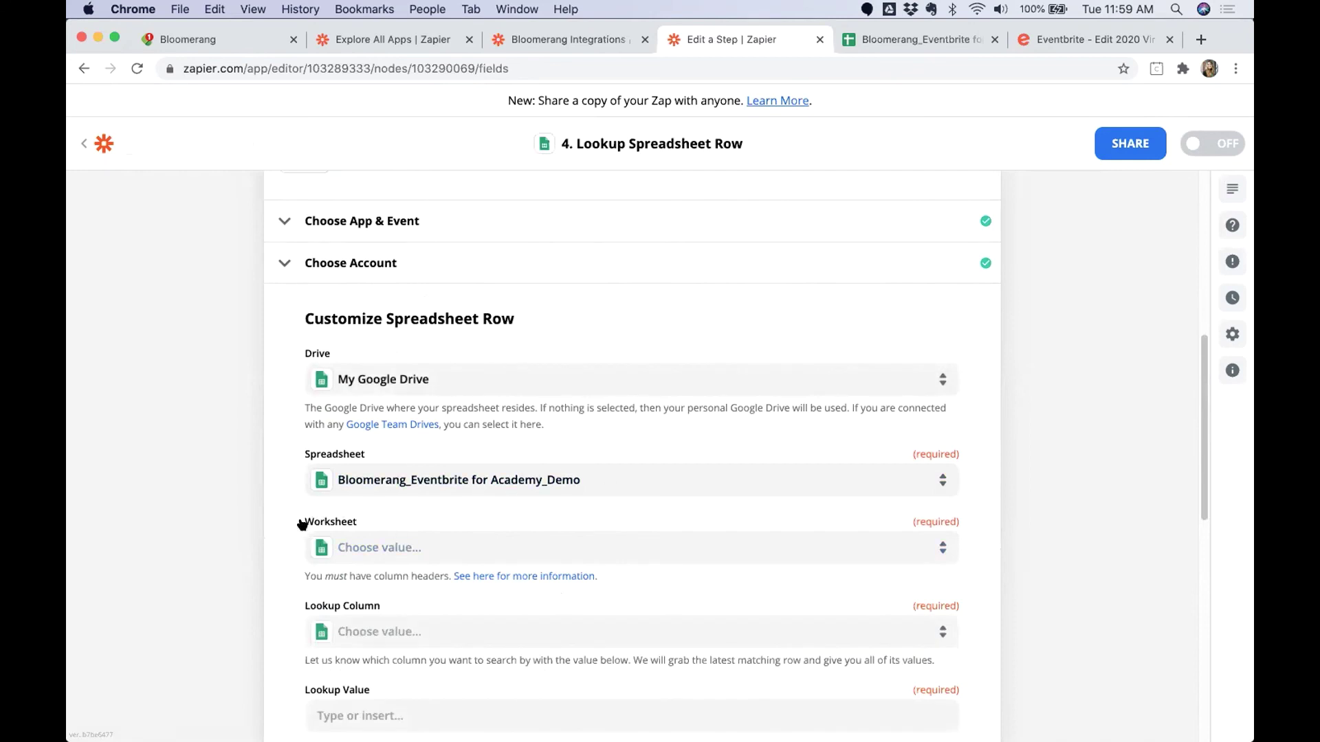
pyautogui.doubleClick(302, 527)
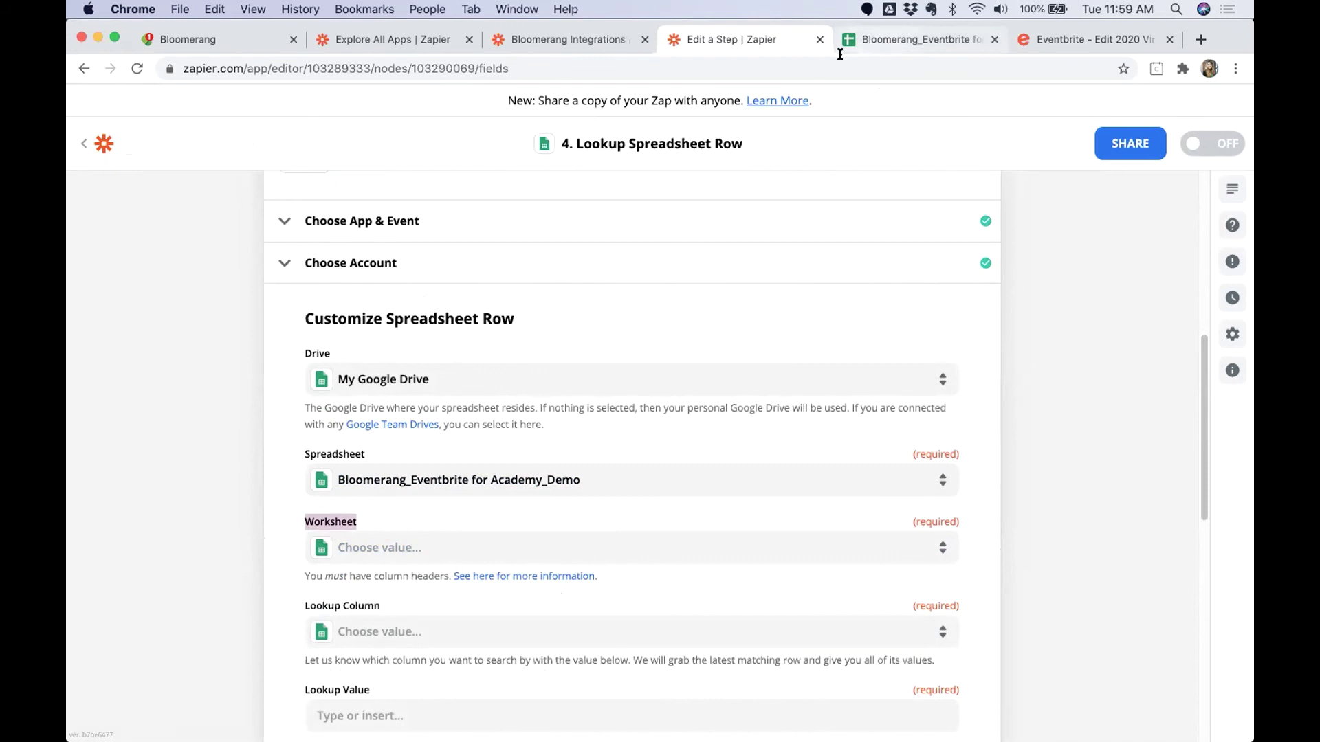
pyautogui.click(404, 547)
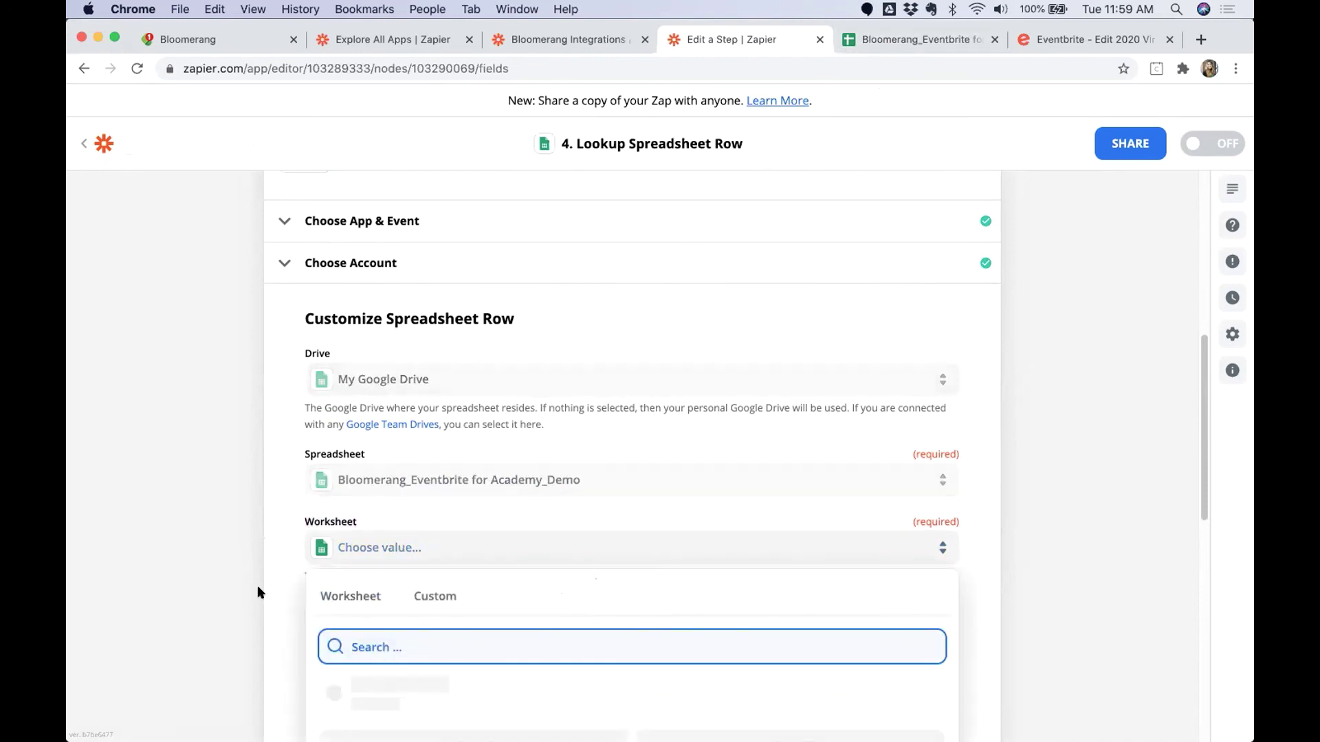
pyautogui.click(359, 665)
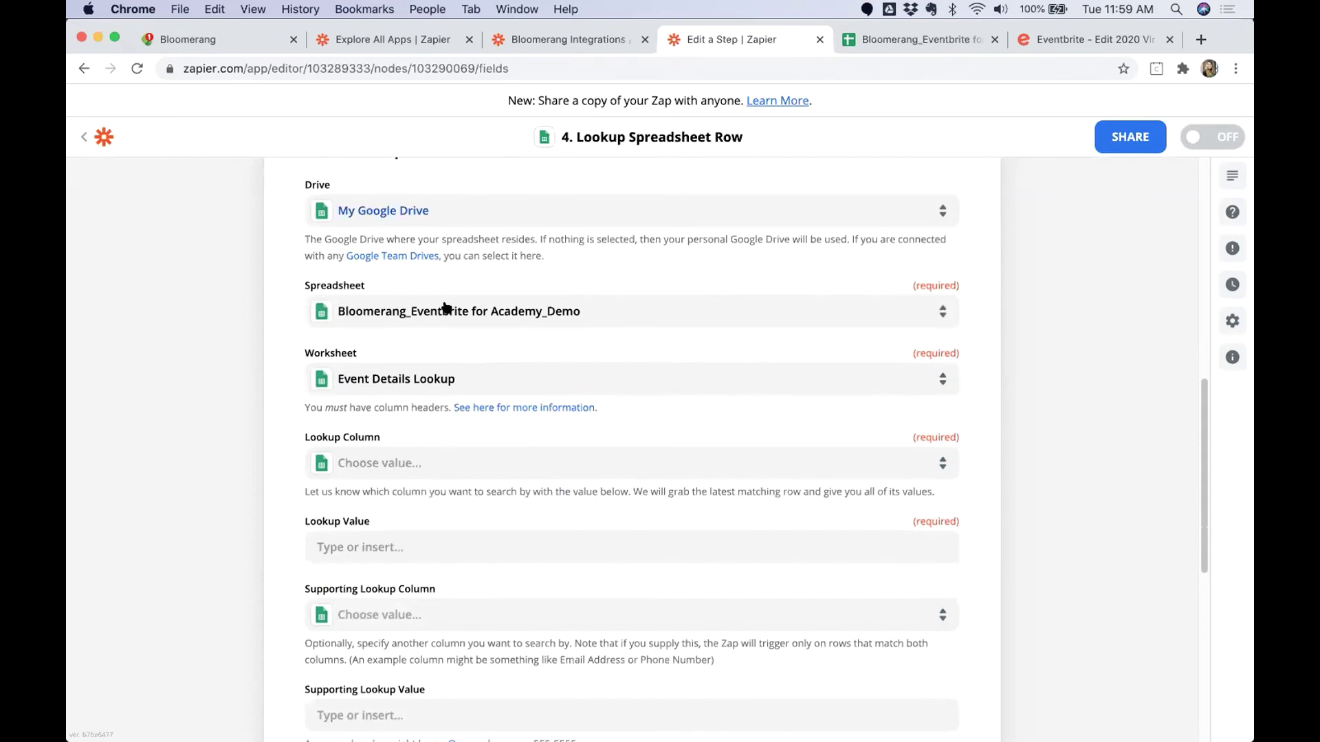
pyautogui.click(372, 464)
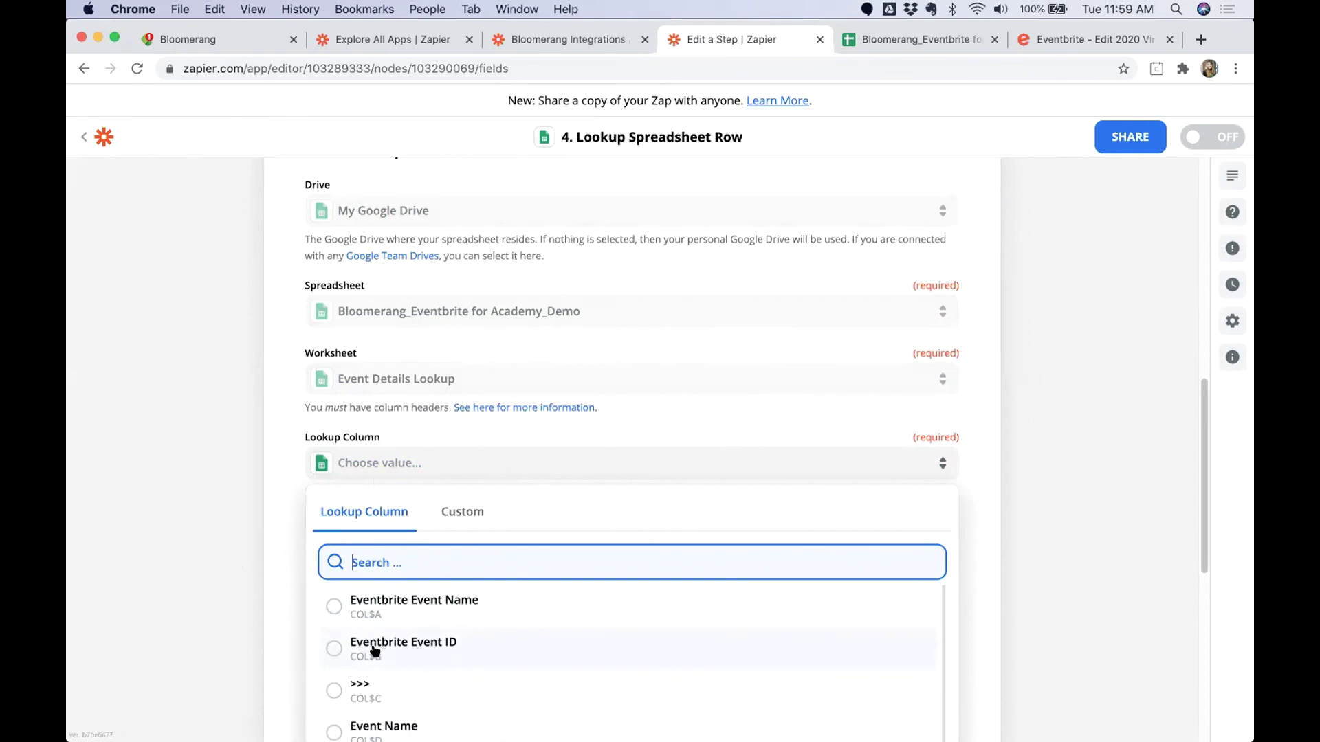
pyautogui.click(375, 649)
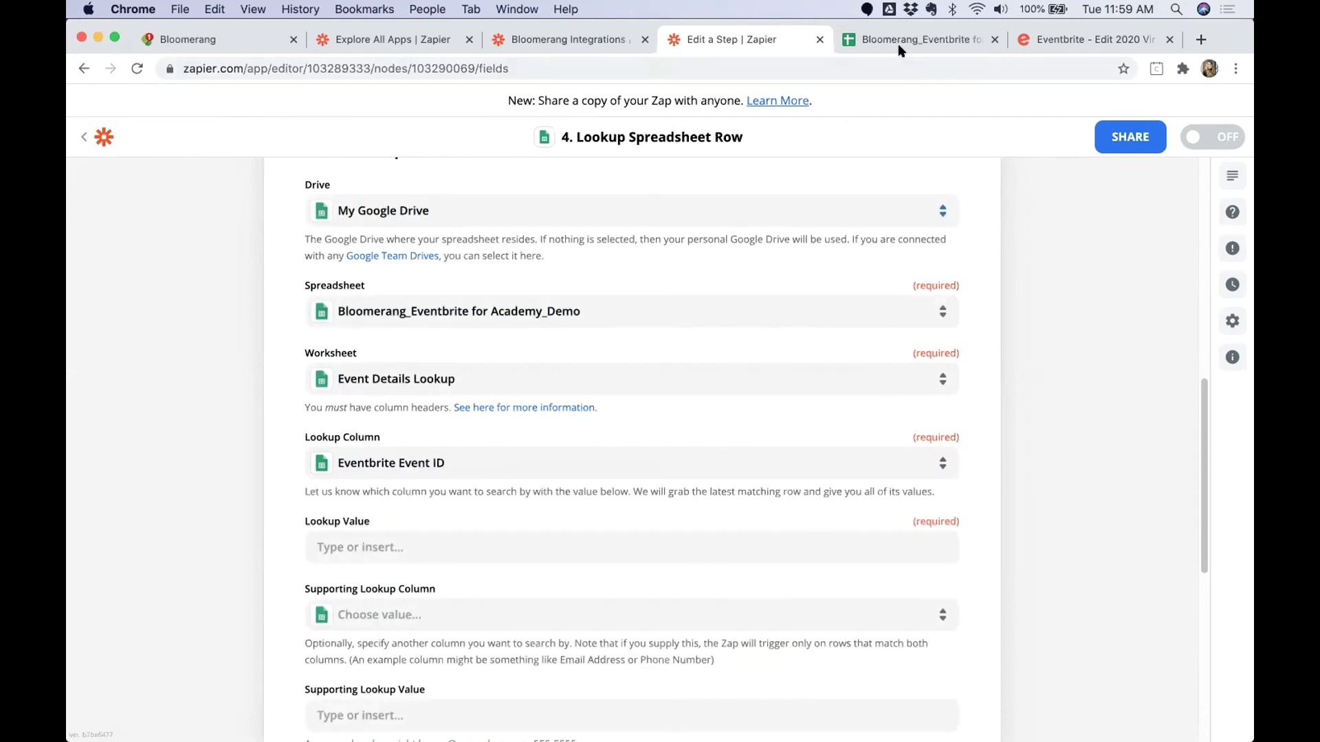
pyautogui.hotkey('ctrl', 'Tab')
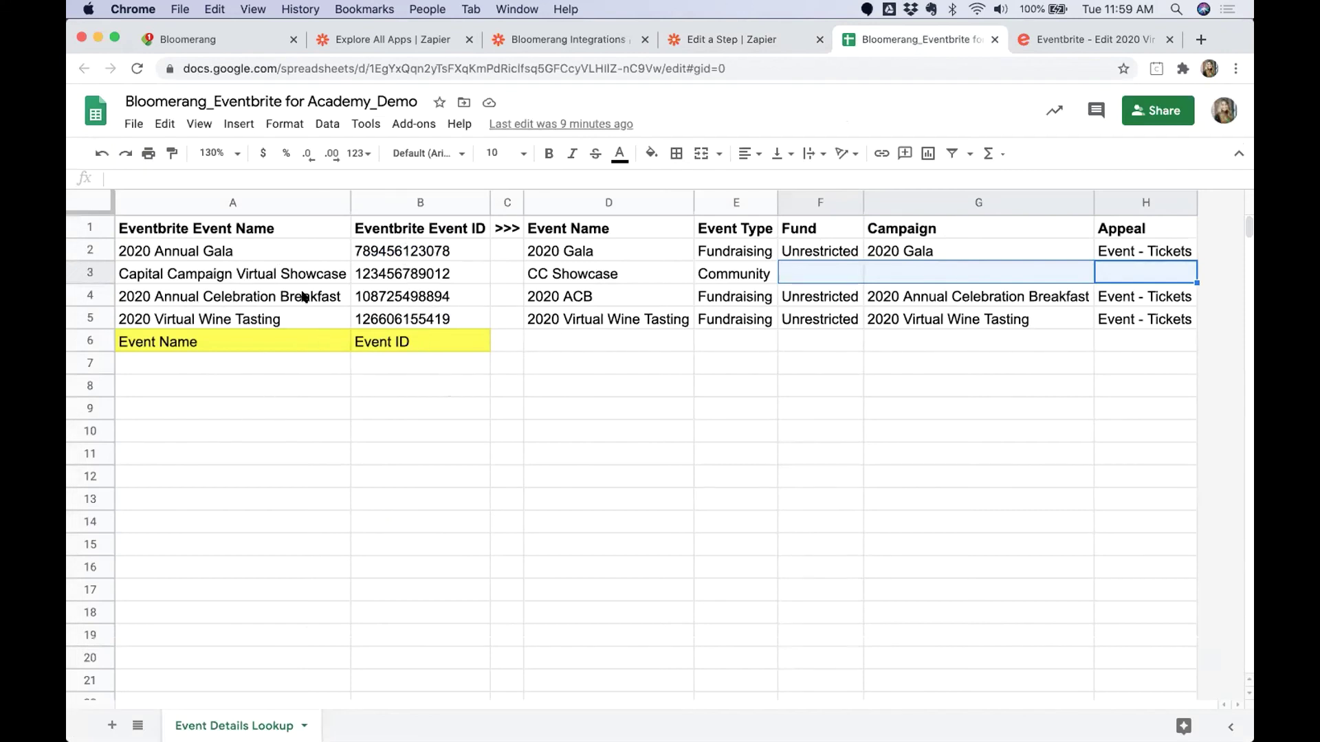
# Review the event names in column A and event IDs in column B, then go back to Zapier.
pyautogui.moveTo(252, 251); pyautogui.dragTo(230, 361)
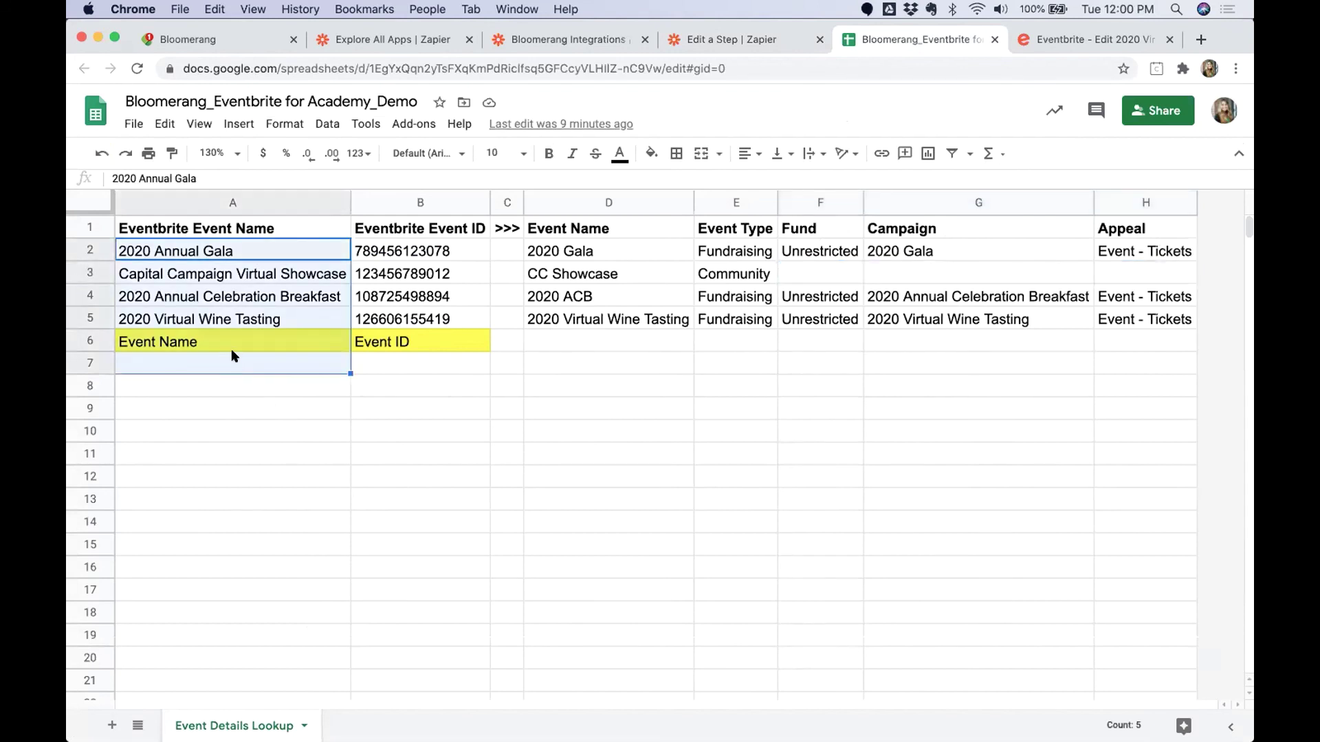
pyautogui.moveTo(388, 255); pyautogui.dragTo(385, 354)
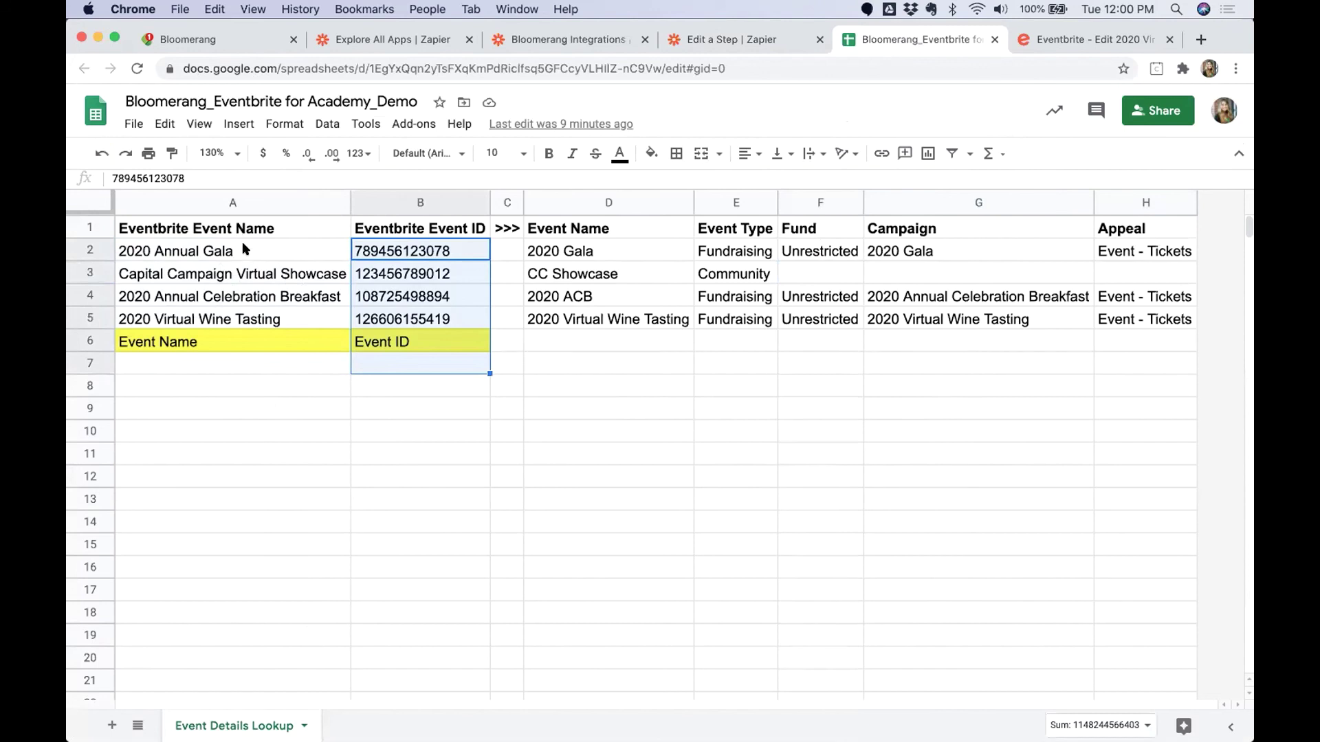
pyautogui.moveTo(242, 246); pyautogui.dragTo(239, 372)
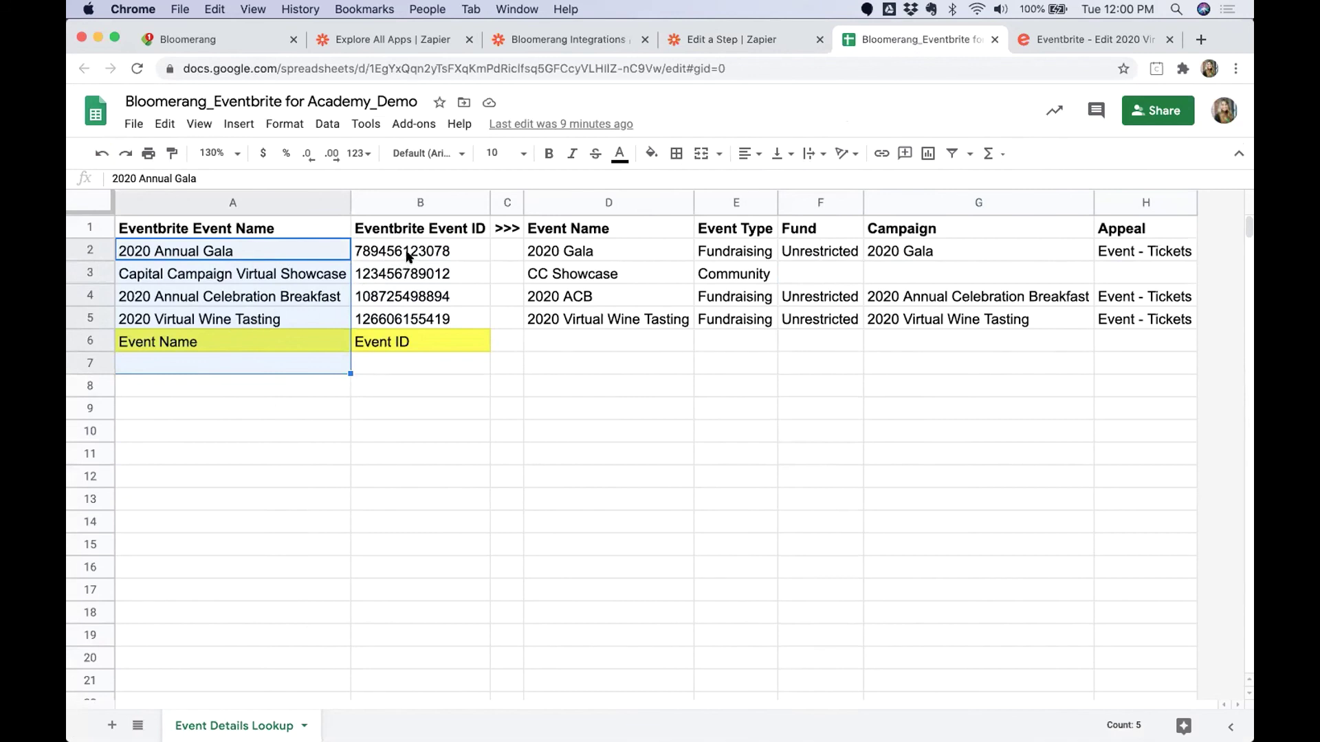
pyautogui.moveTo(407, 256); pyautogui.dragTo(403, 383)
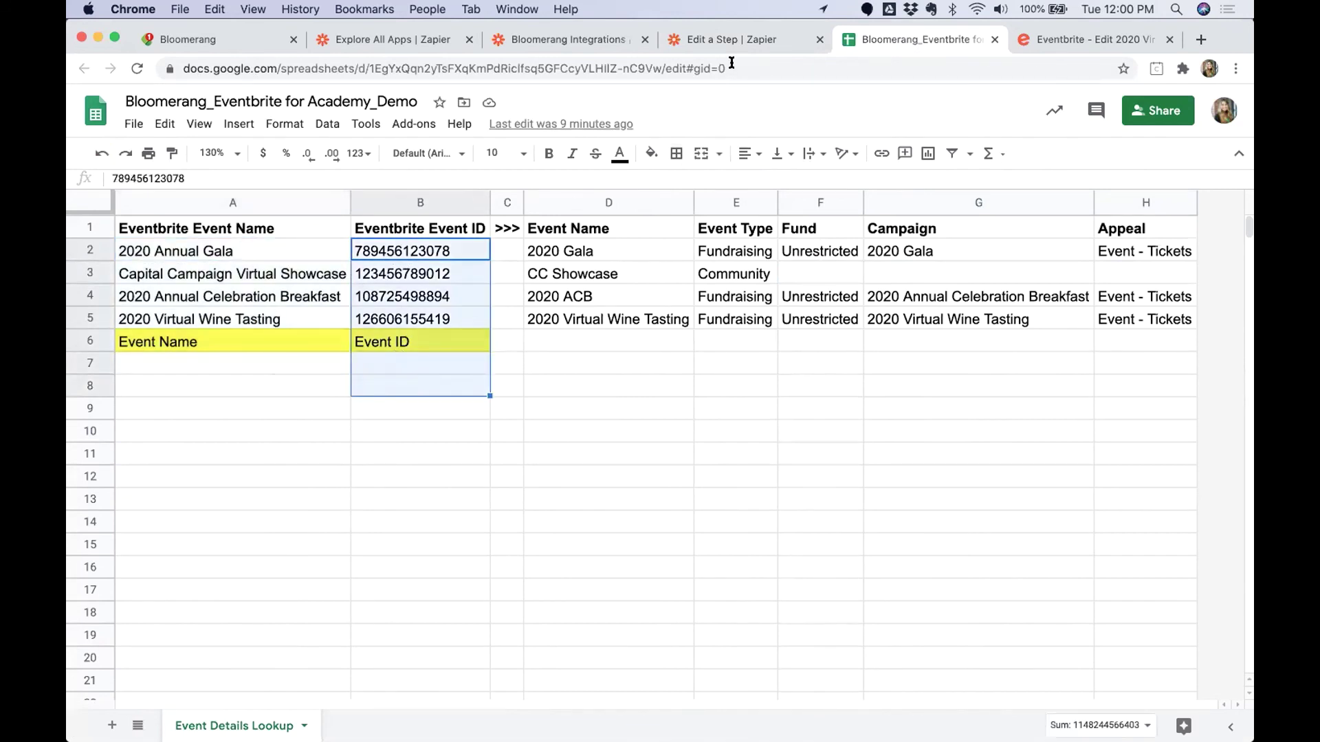
pyautogui.click(693, 43)
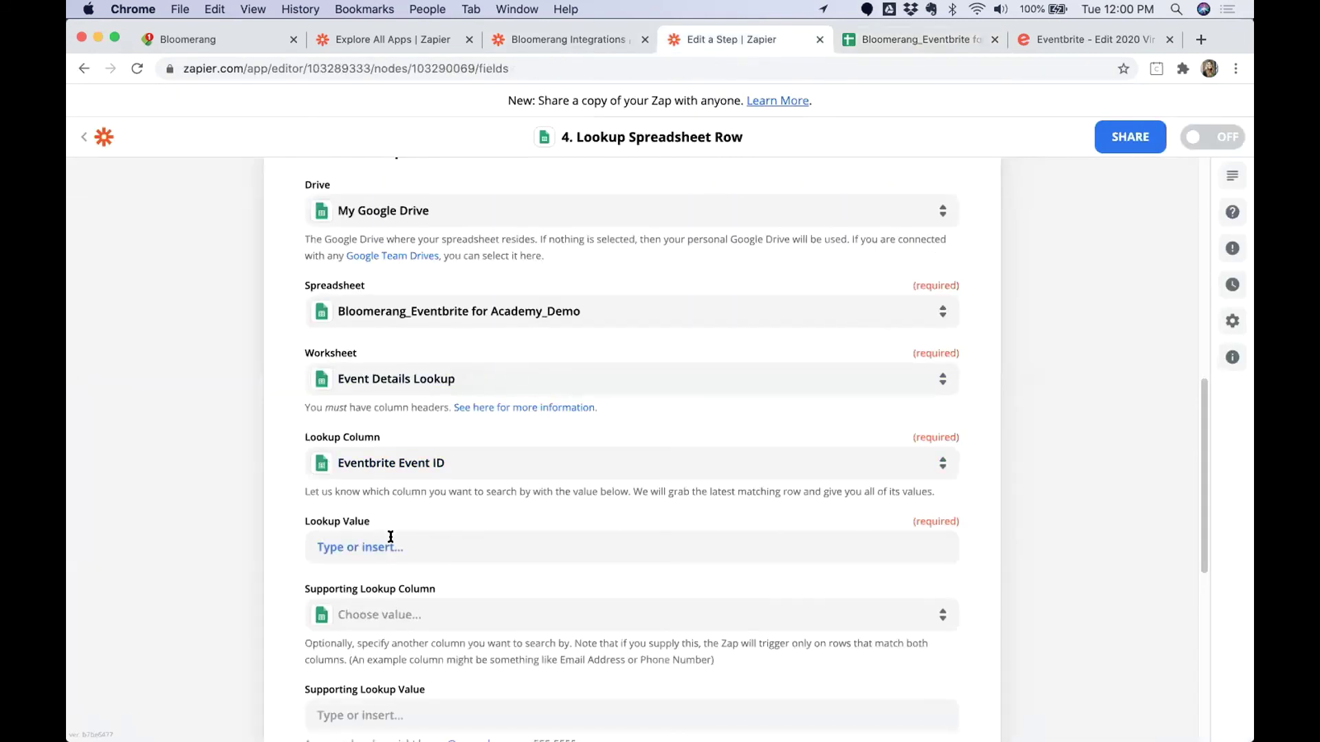
# Set the Lookup Value to the Eventbrite '1. Event ID' and continue.
pyautogui.click(389, 550)
pyautogui.click(411, 631)
pyautogui.scroll(-2, 371, 609)
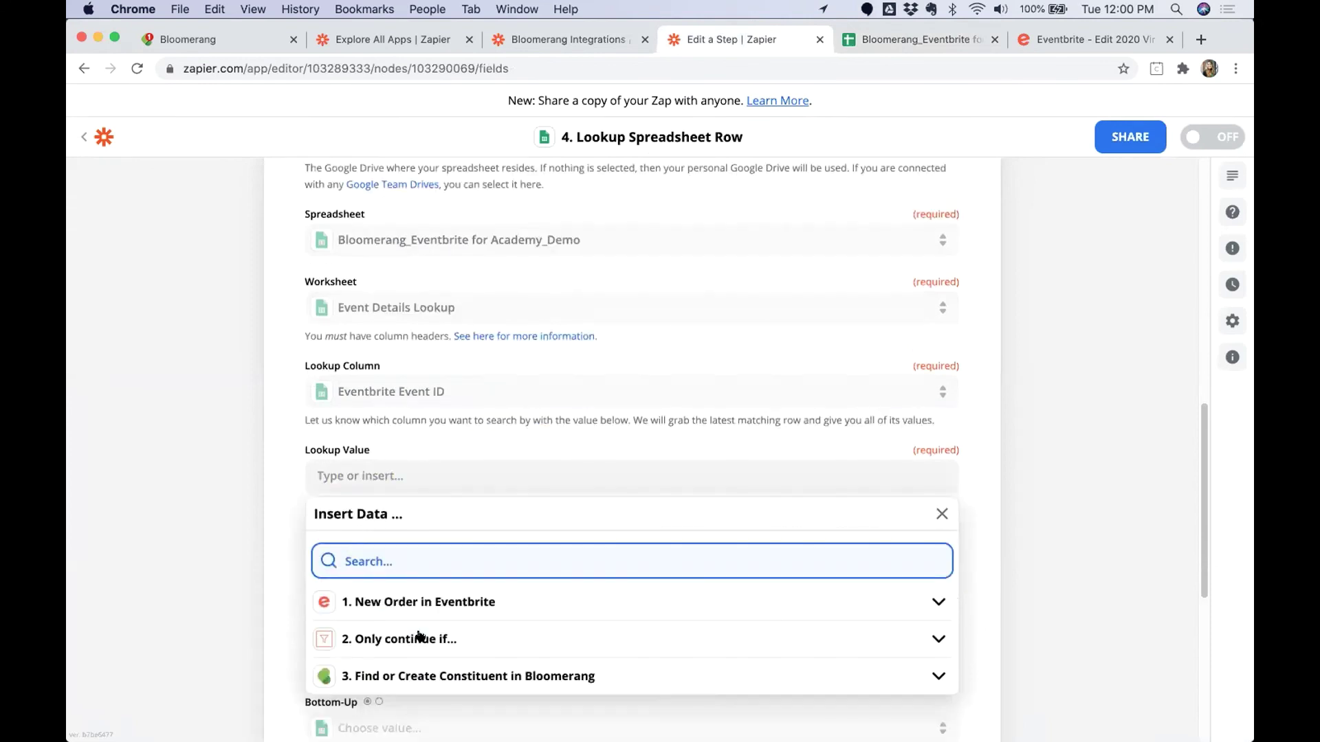
pyautogui.write('Event ID')
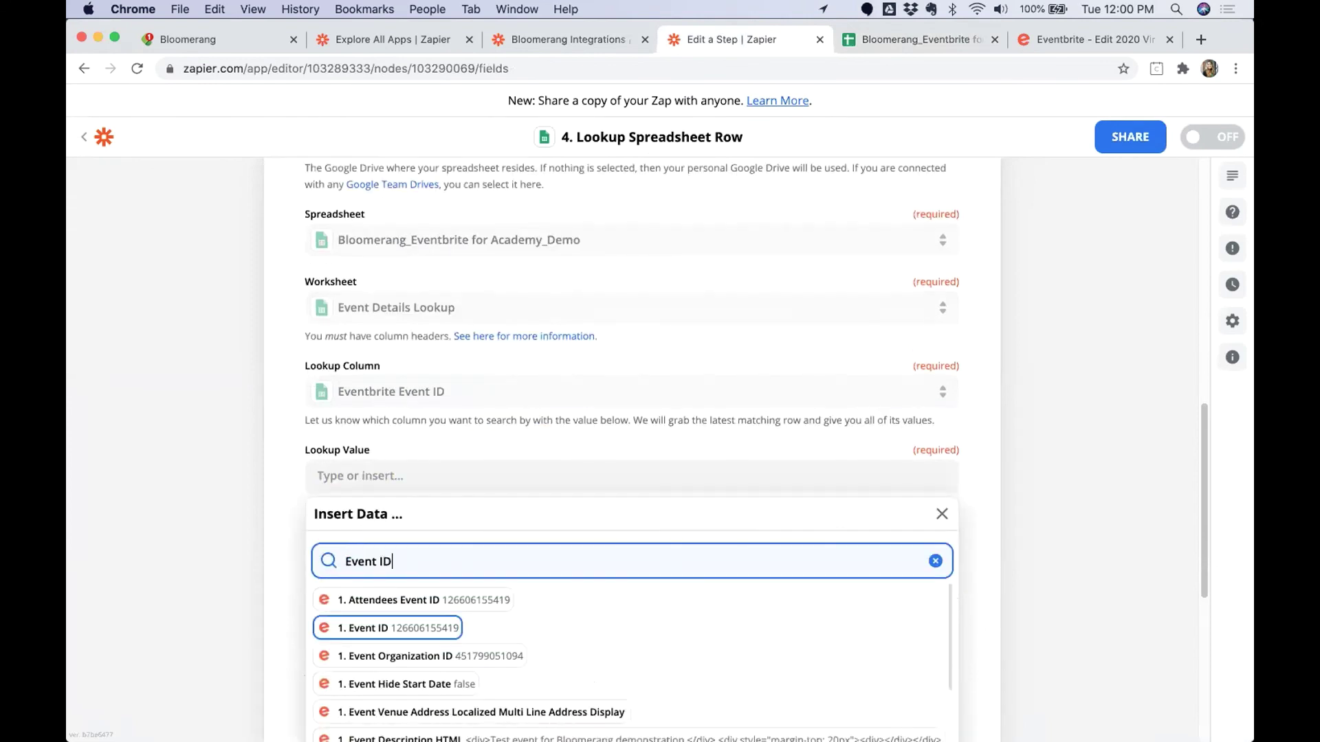
pyautogui.click(412, 629)
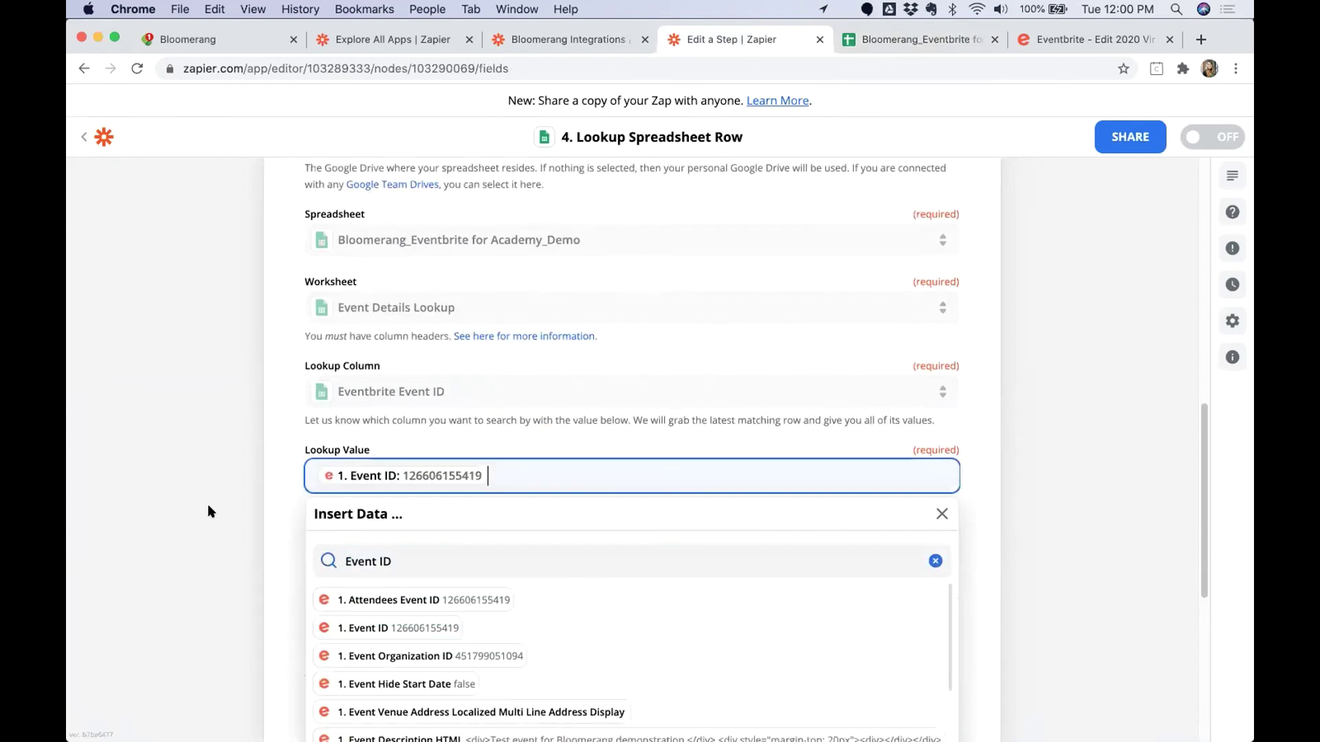
pyautogui.click(296, 454)
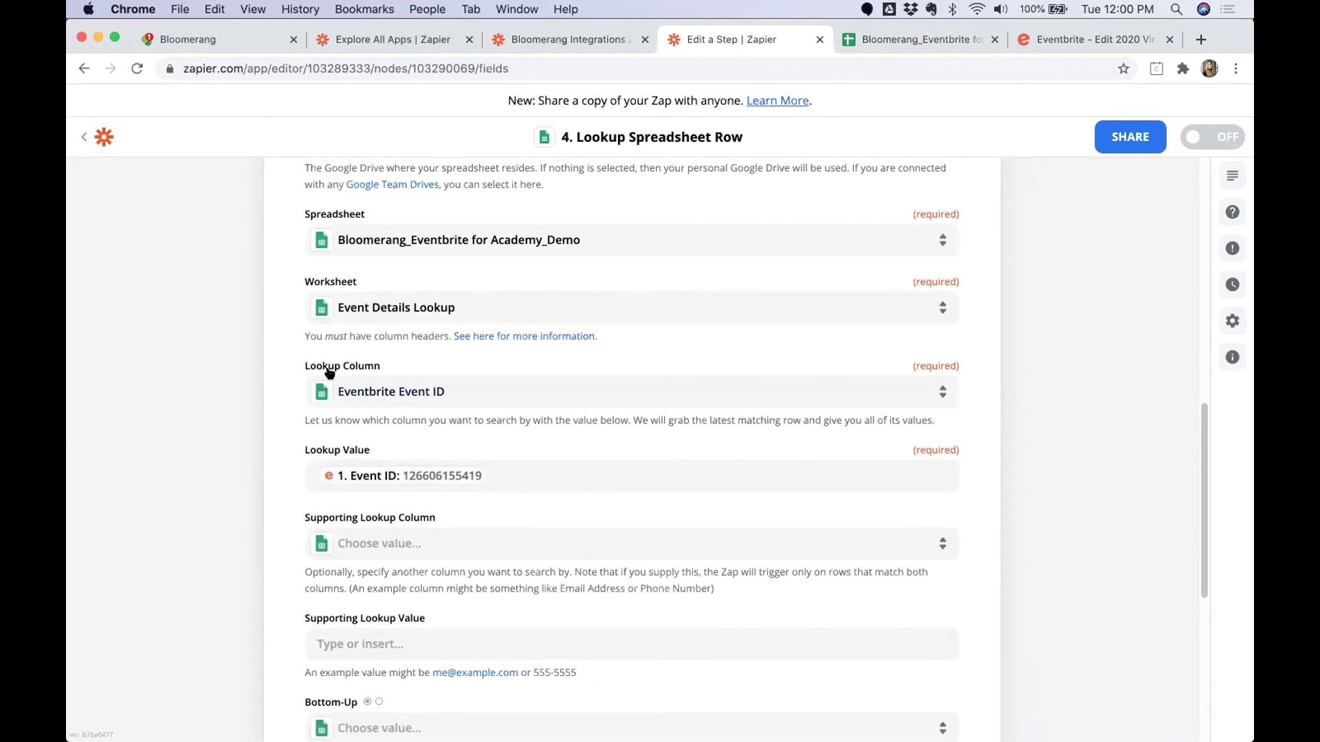
pyautogui.scroll(-5, 275, 534)
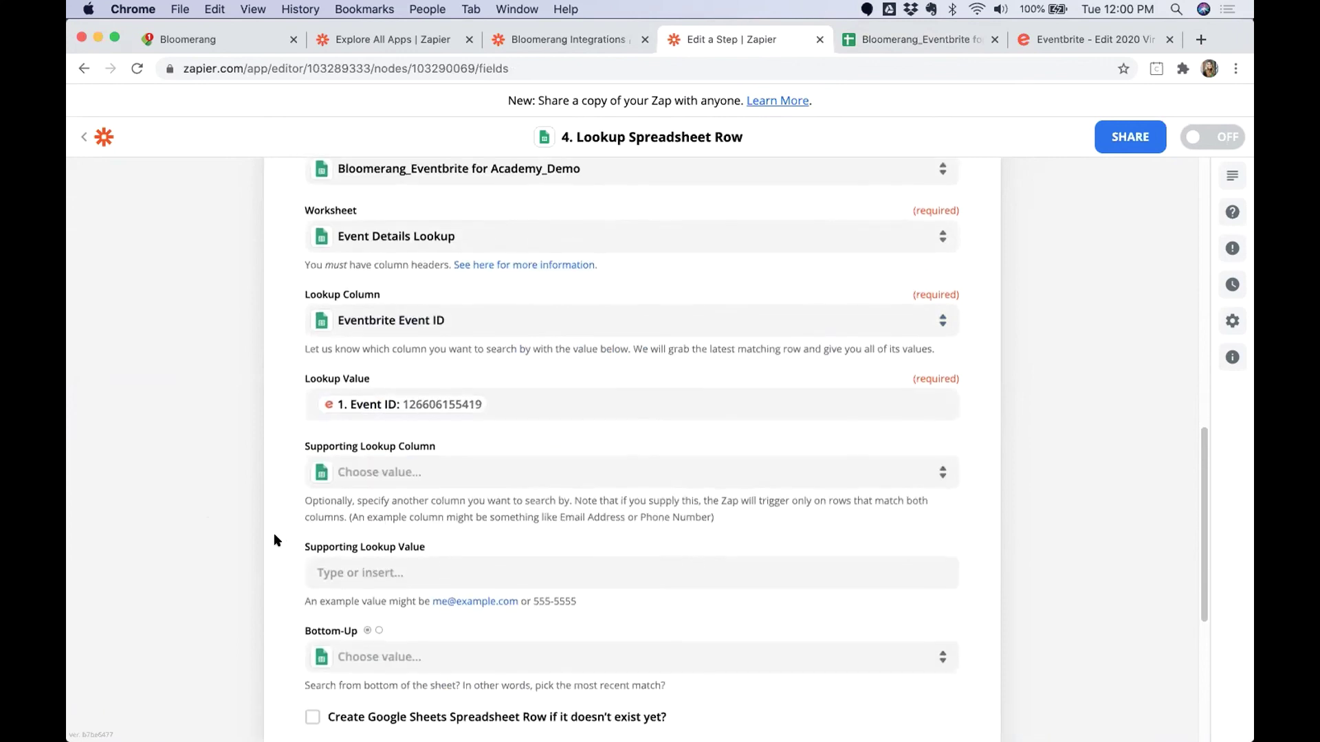
pyautogui.scroll(-2, 384, 656)
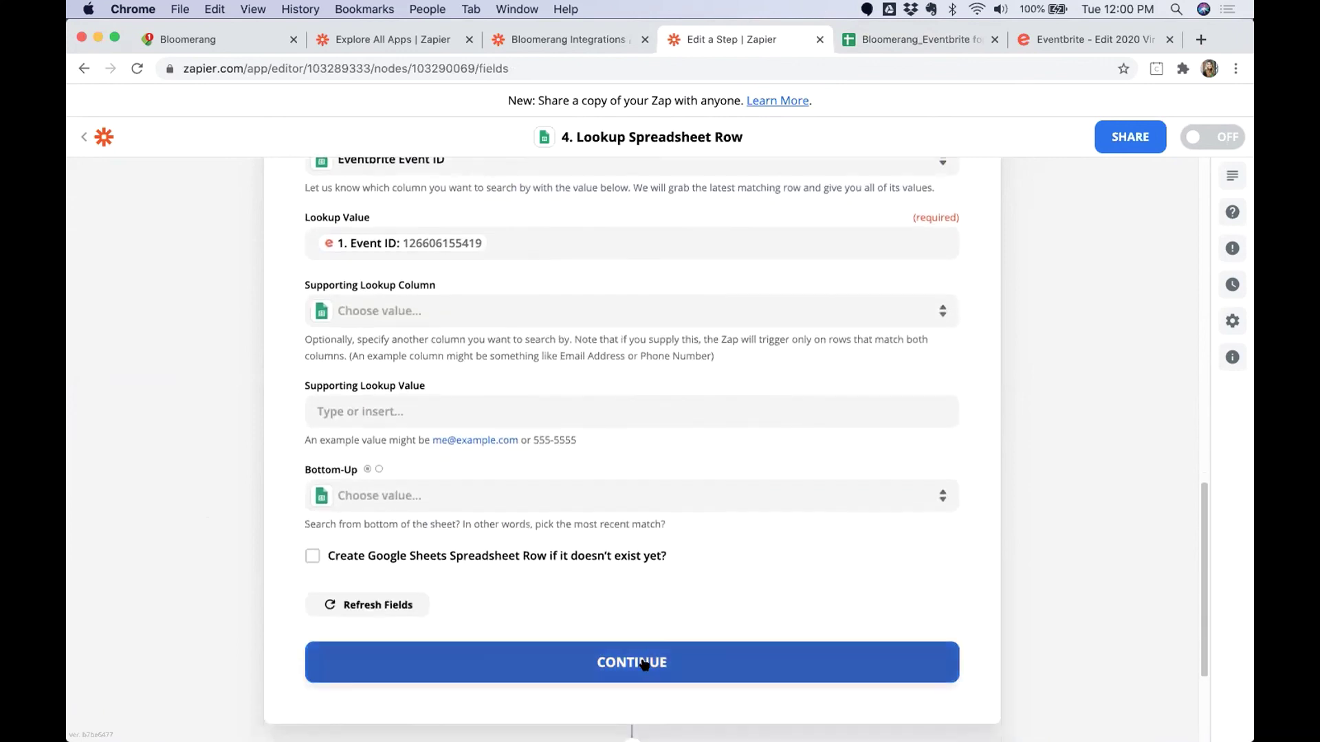
pyautogui.click(641, 660)
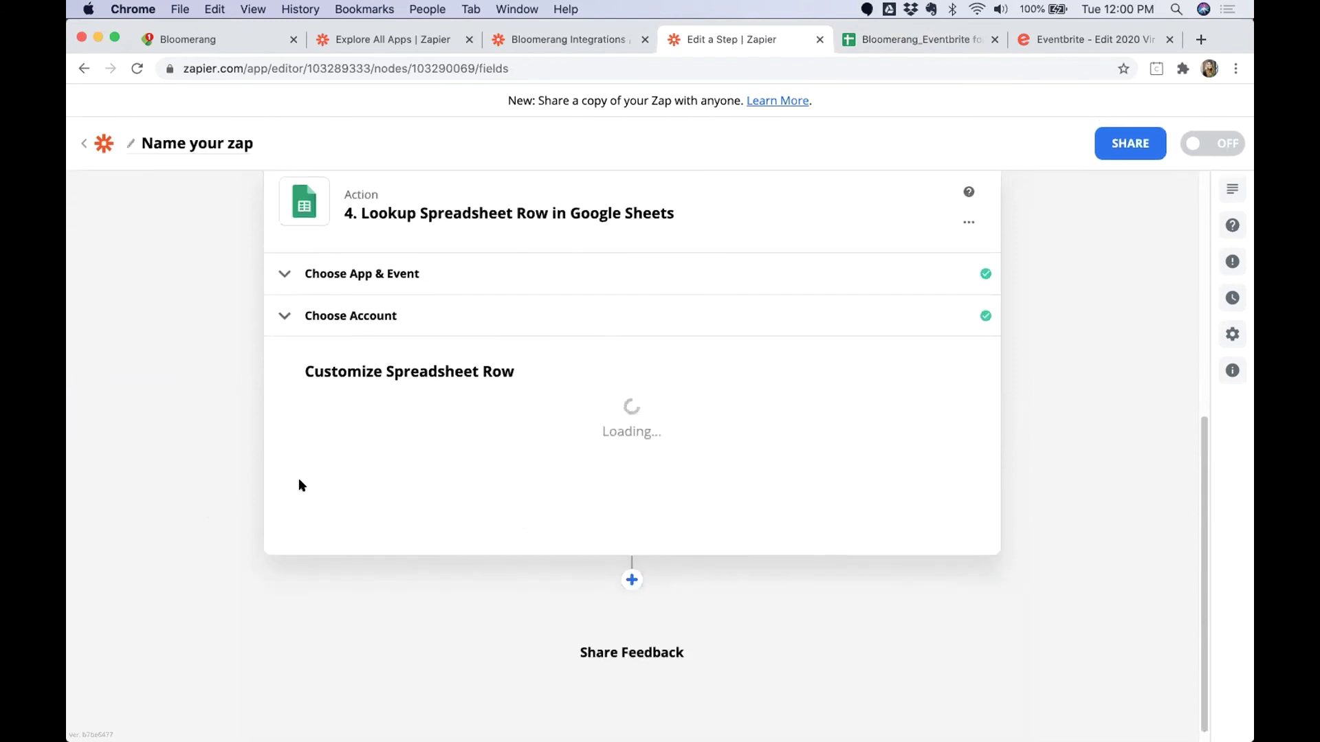
# Test the lookup, confirm it finds row 5 '2020 Virtual Wine Tasting', and finish editing.
pyautogui.scroll(-8, 309, 619)
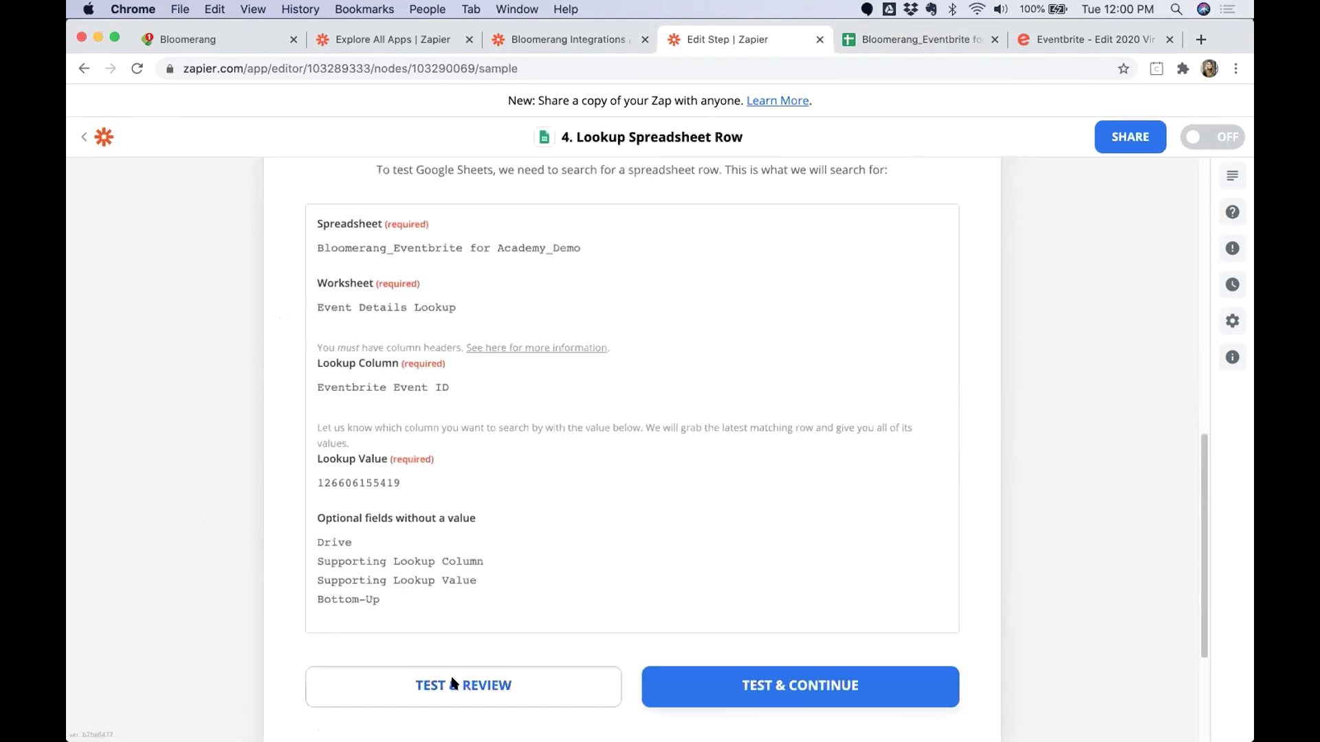
pyautogui.click(453, 683)
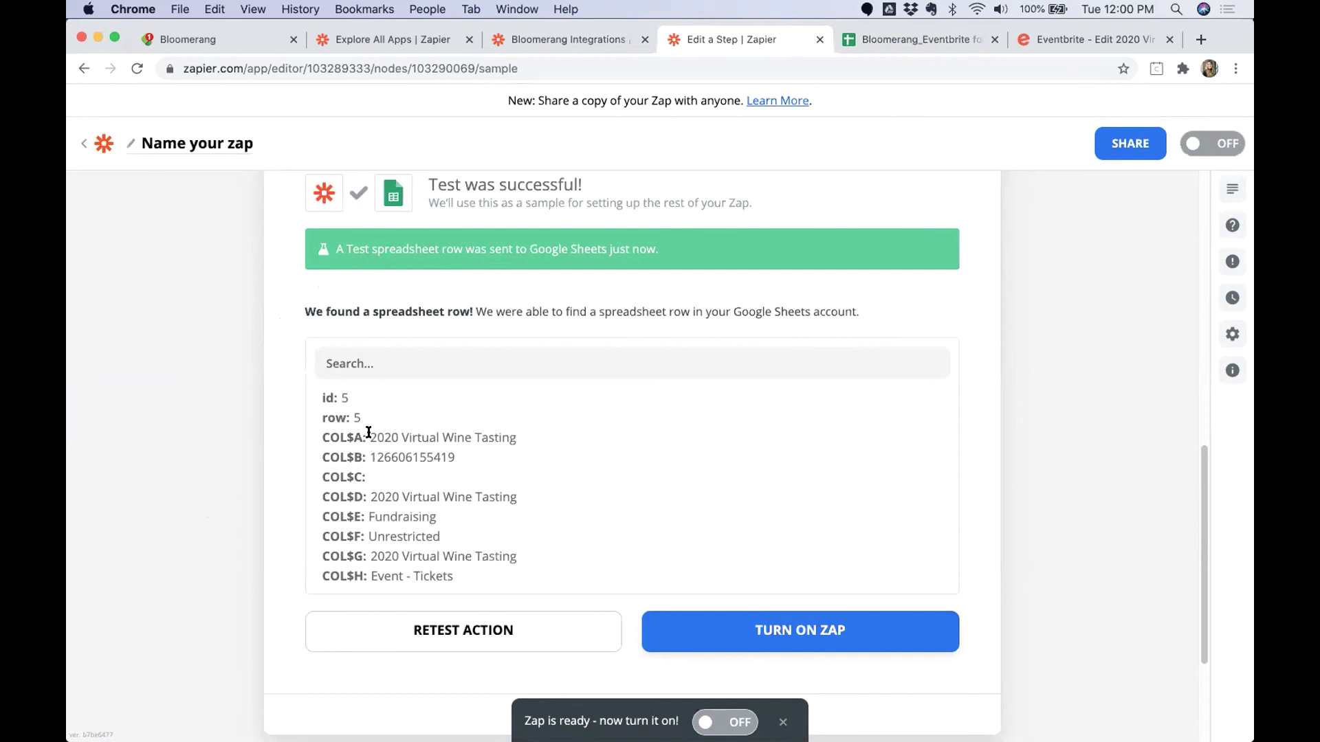
pyautogui.moveTo(370, 438); pyautogui.dragTo(544, 567)
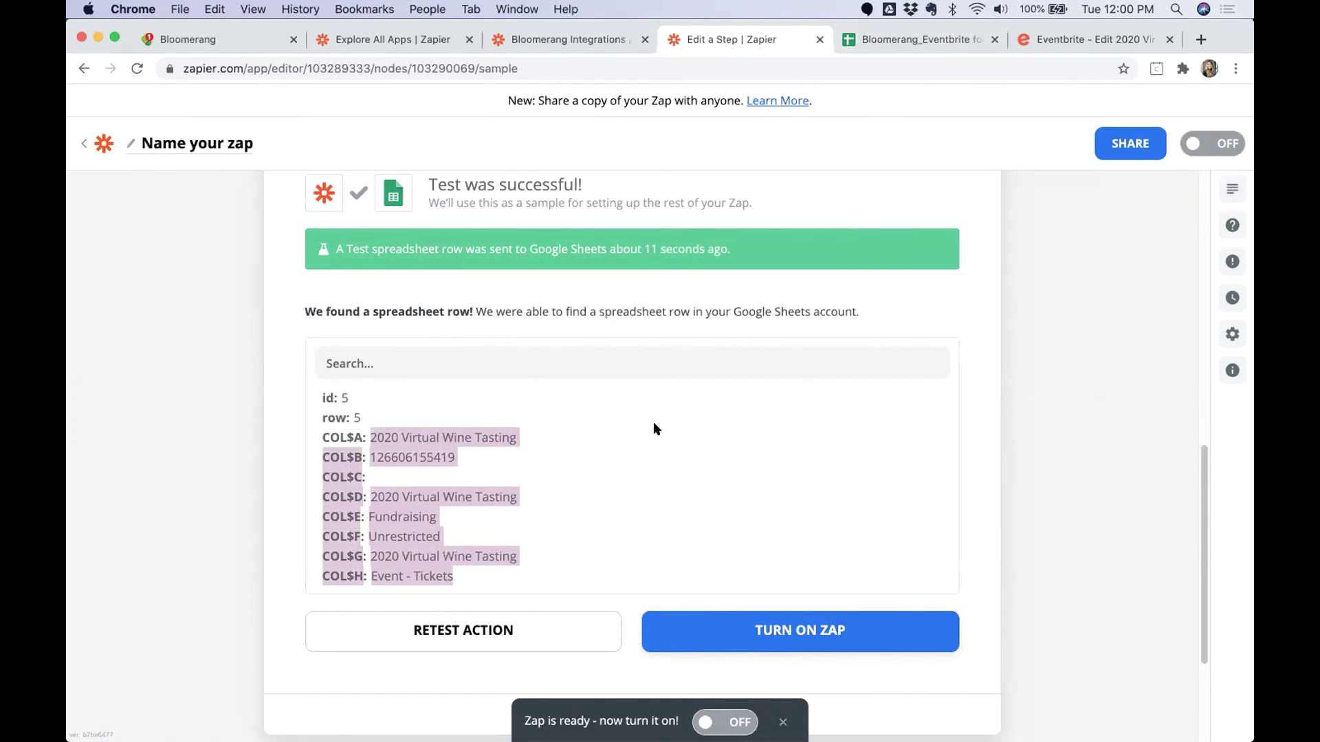
pyautogui.click(1088, 428)
pyautogui.scroll(-2, 1092, 429)
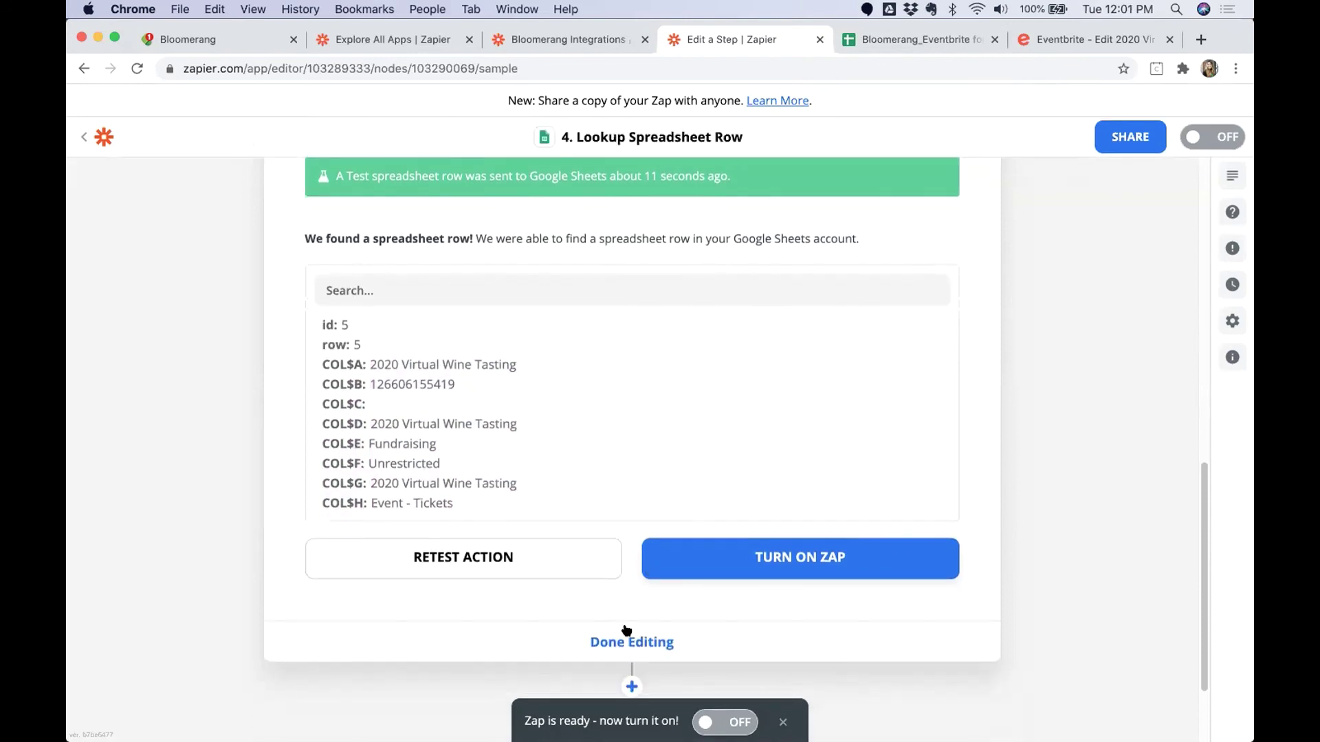
pyautogui.click(629, 639)
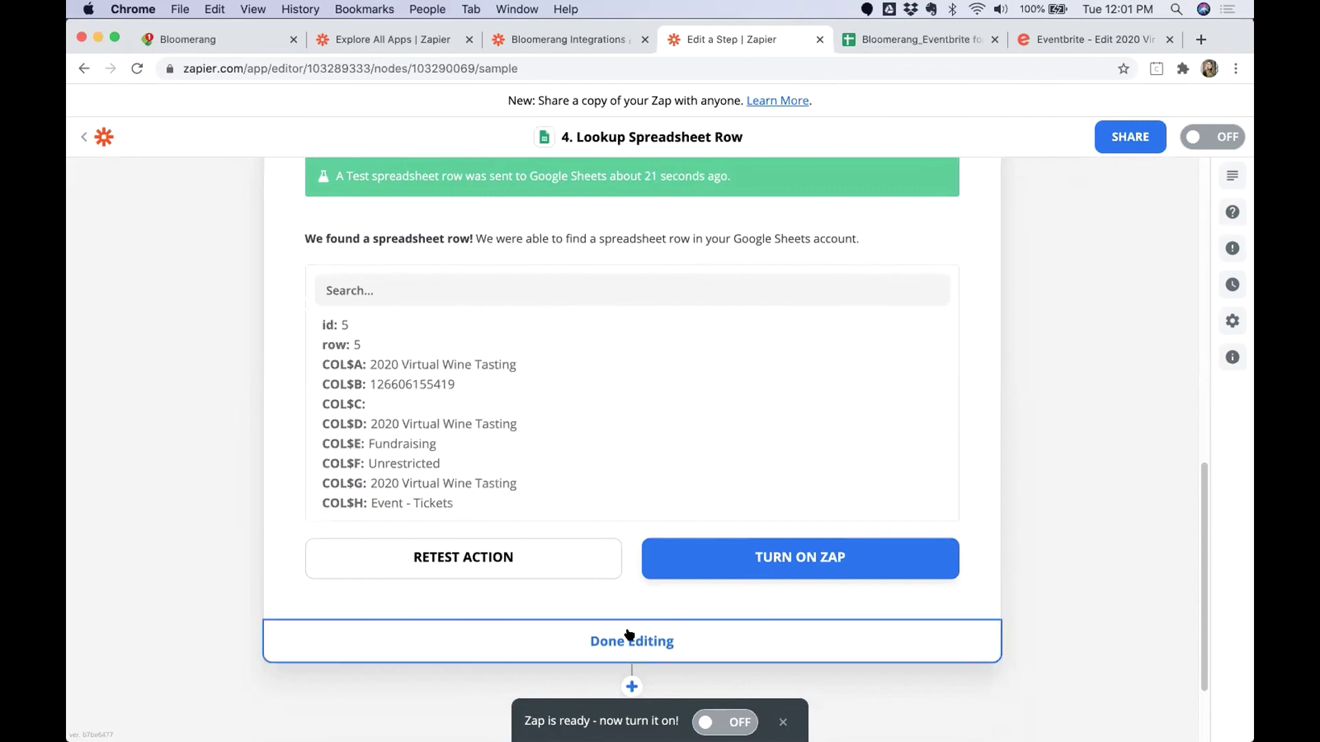
# Add a Bloomerang step after step 4 with the Create Donation action event.
pyautogui.moveTo(487, 385)
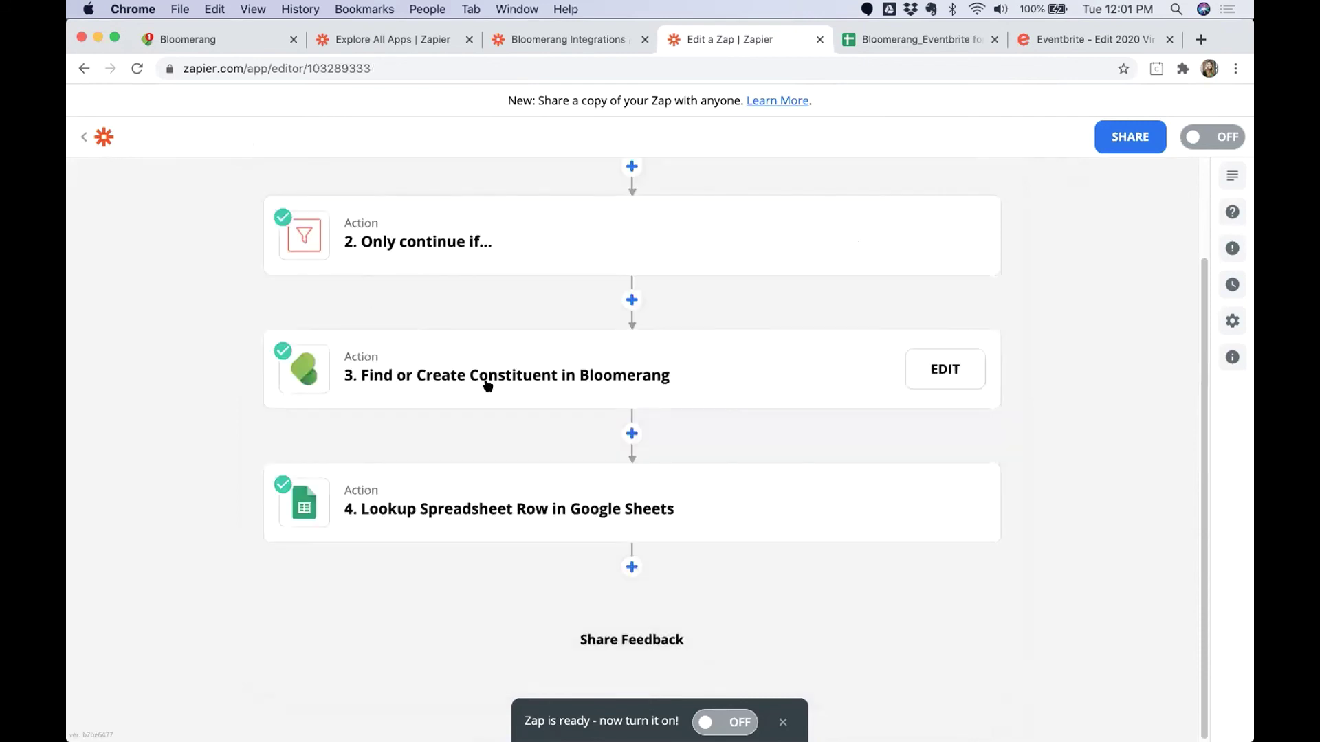
pyautogui.moveTo(348, 501)
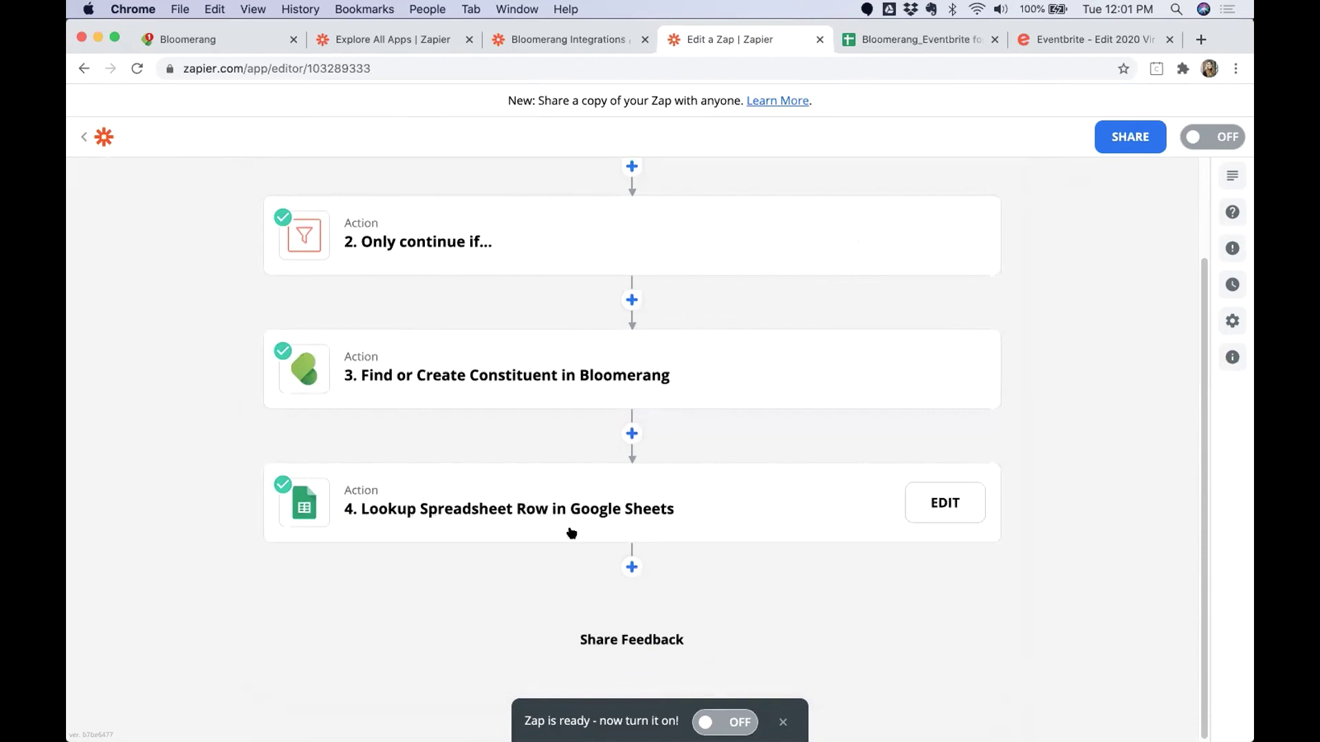
pyautogui.click(633, 568)
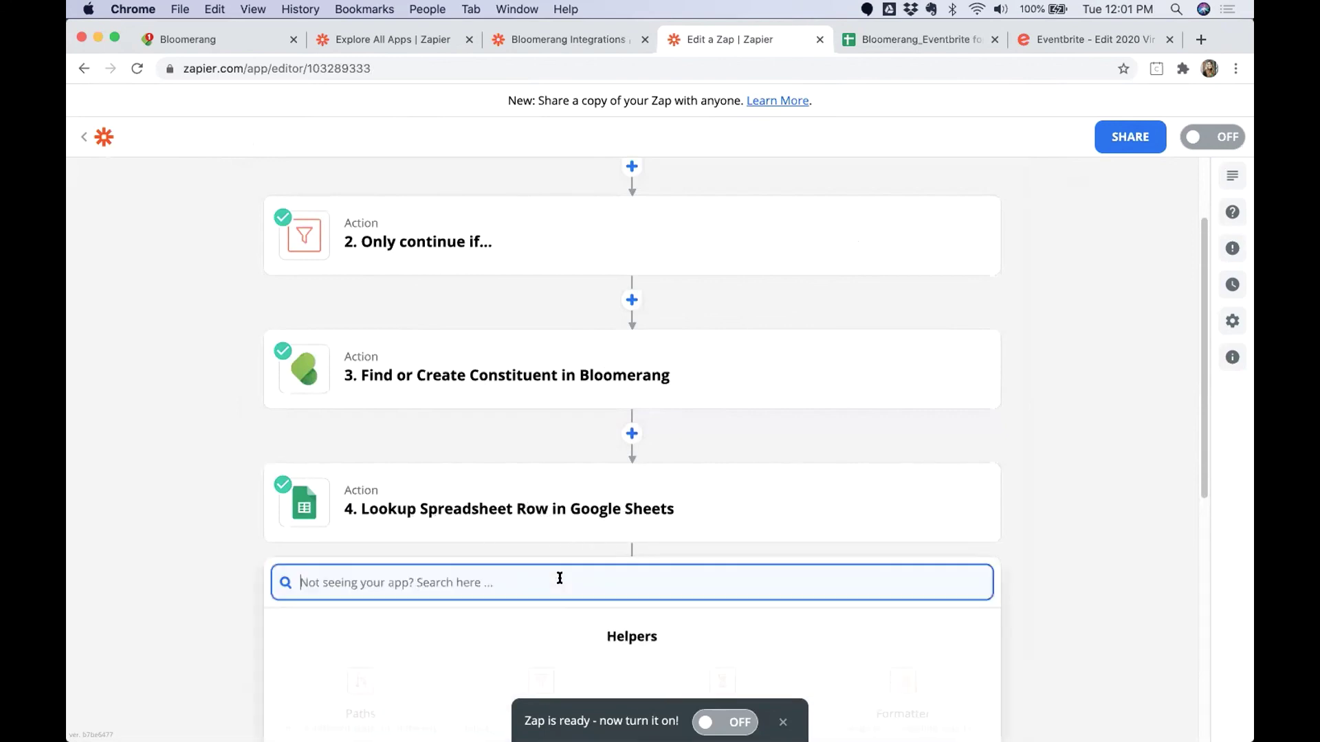
pyautogui.write('bloomerng')
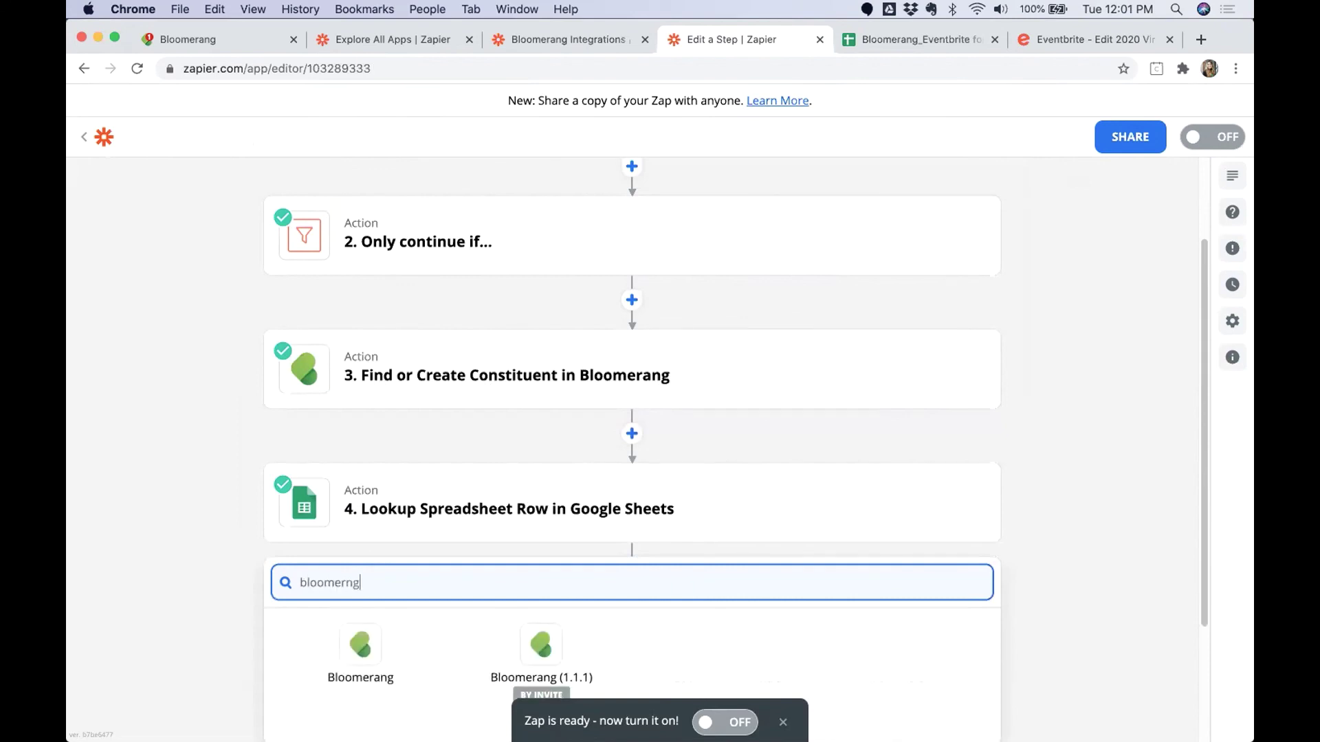
pyautogui.click(361, 646)
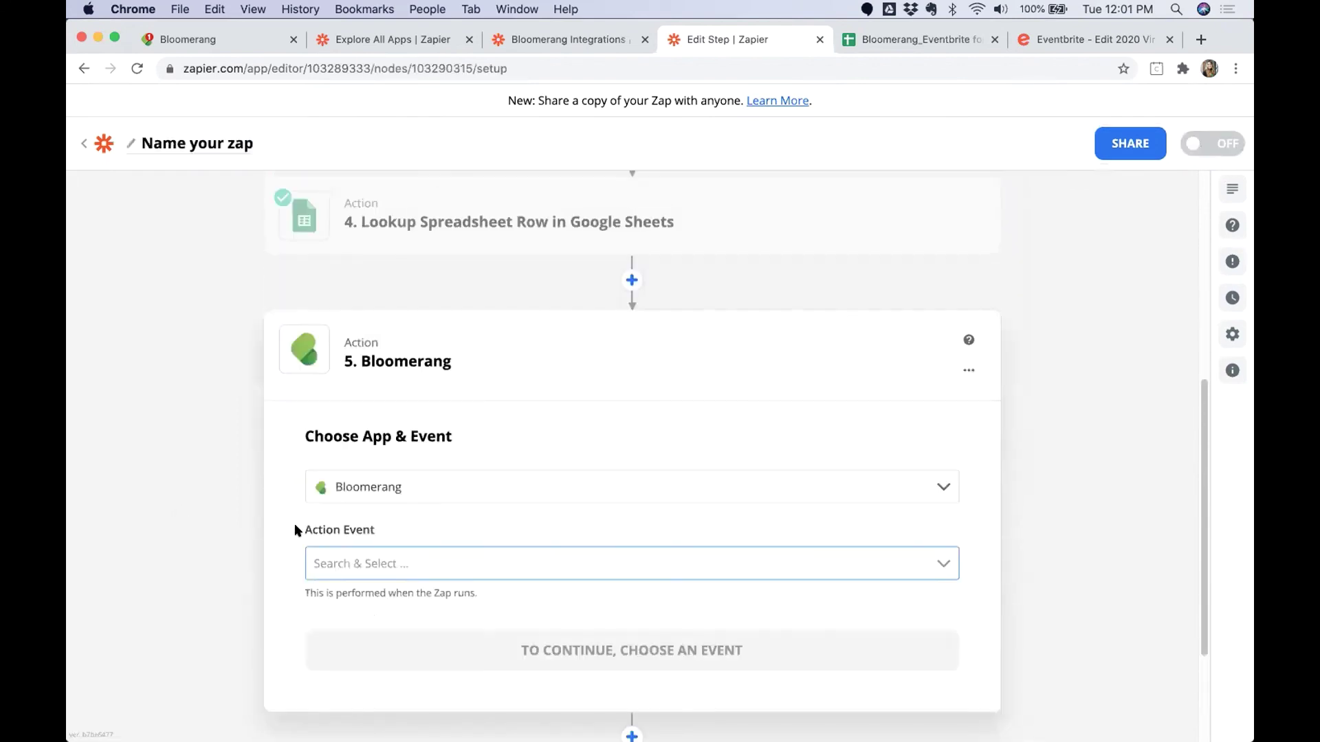
pyautogui.moveTo(296, 524); pyautogui.dragTo(394, 555)
pyautogui.click(395, 560)
pyautogui.click(385, 679)
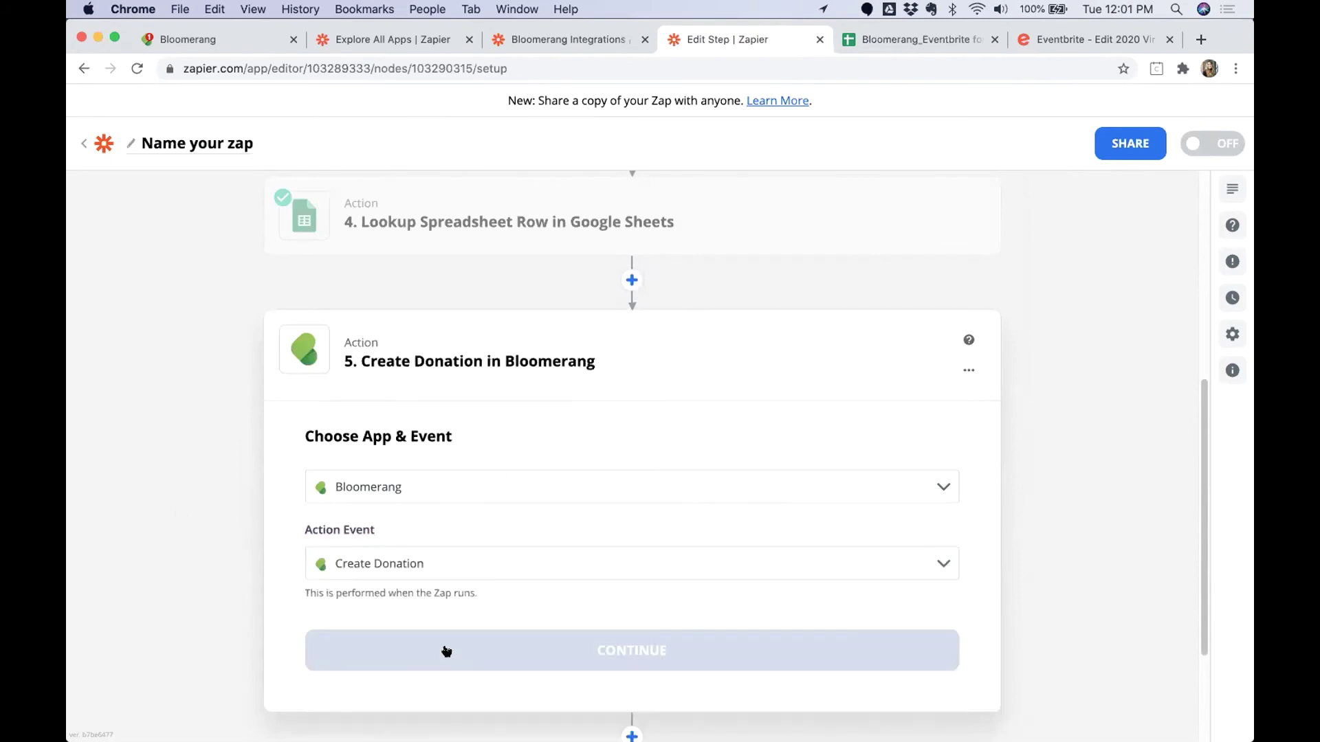
pyautogui.click(452, 651)
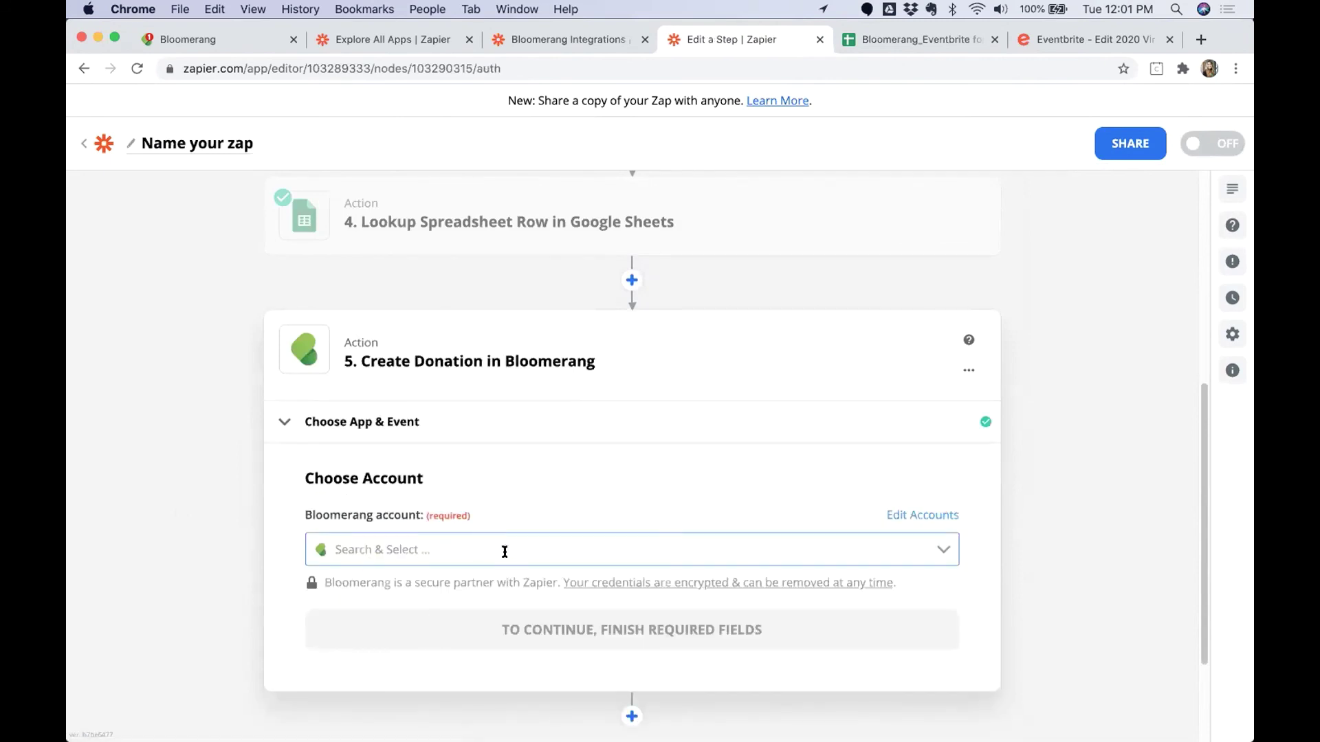
# Connect the sandbox Bloomerang account and continue to the donation fields.
pyautogui.click(488, 551)
pyautogui.click(427, 600)
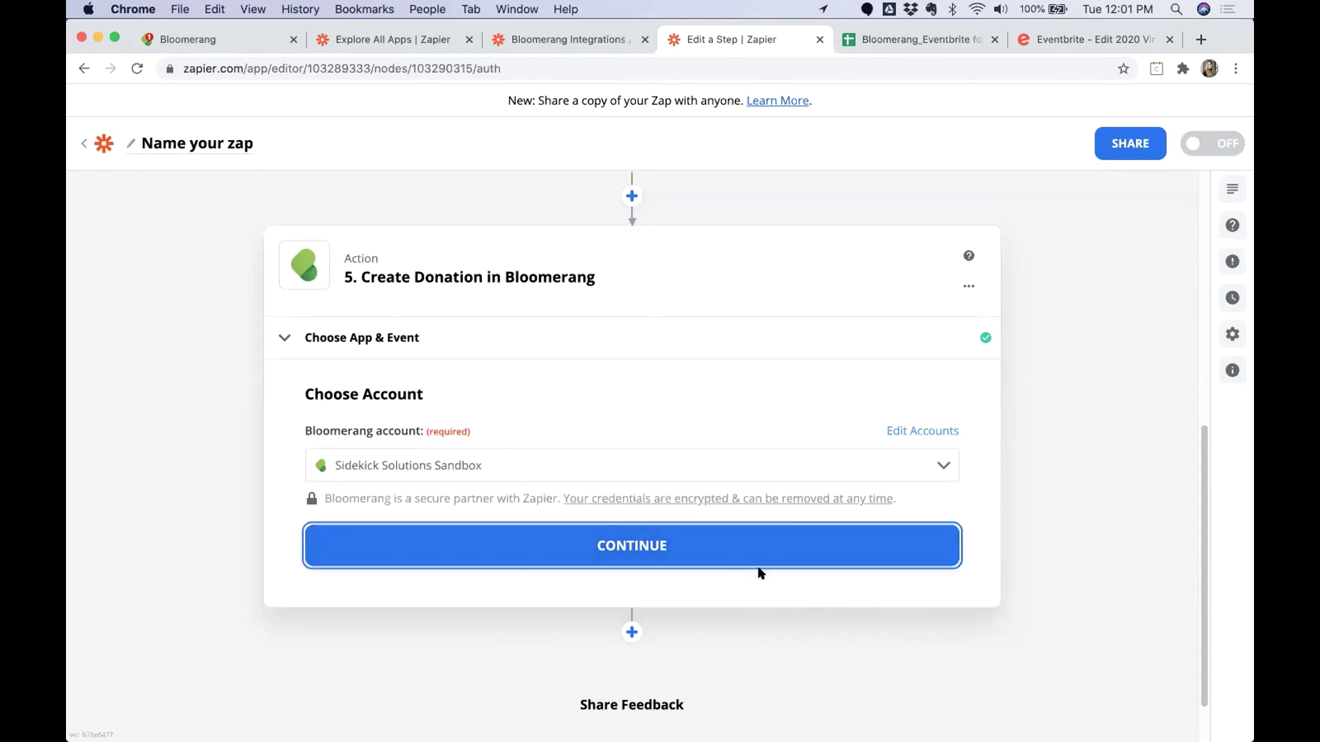
pyautogui.click(759, 565)
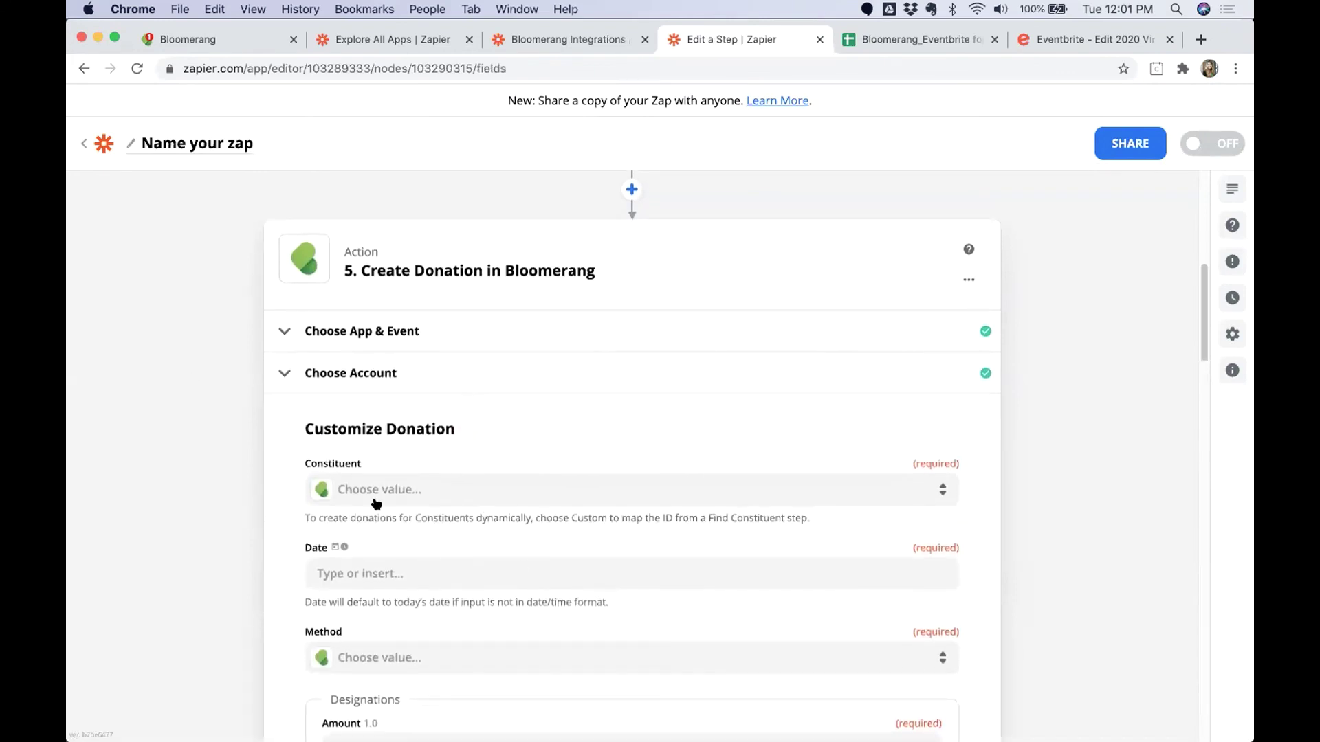
# Map the donation's Constituent field to '3. ID' (3172353) from the Find or Create Constituent step.
pyautogui.doubleClick(342, 465)
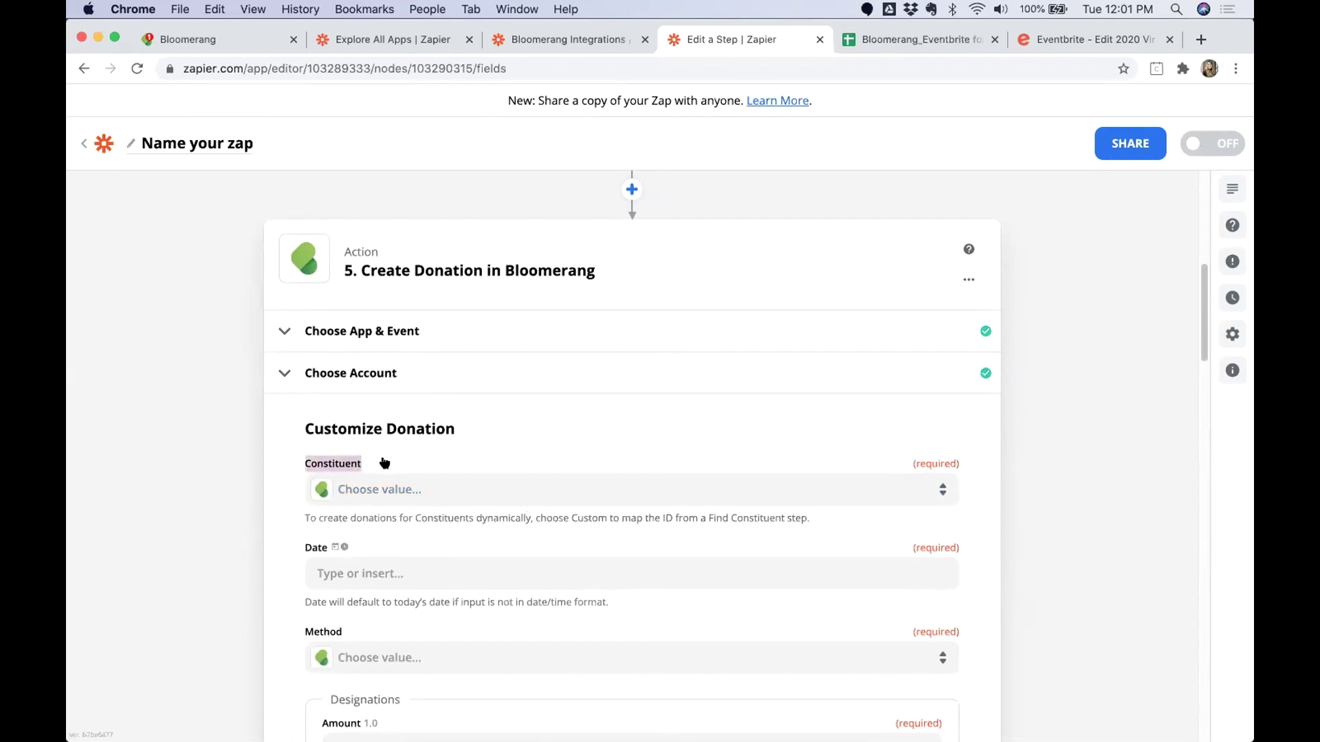
pyautogui.click(937, 491)
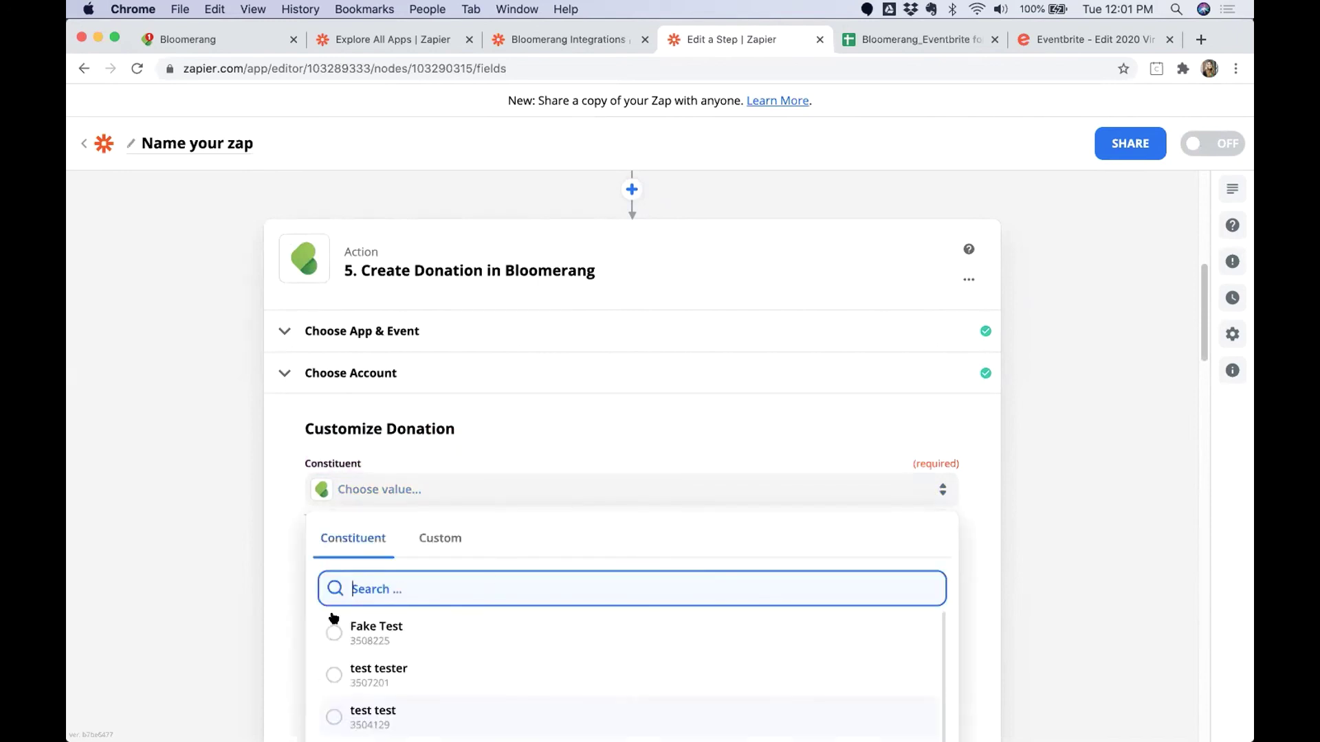
pyautogui.scroll(-1, 401, 583)
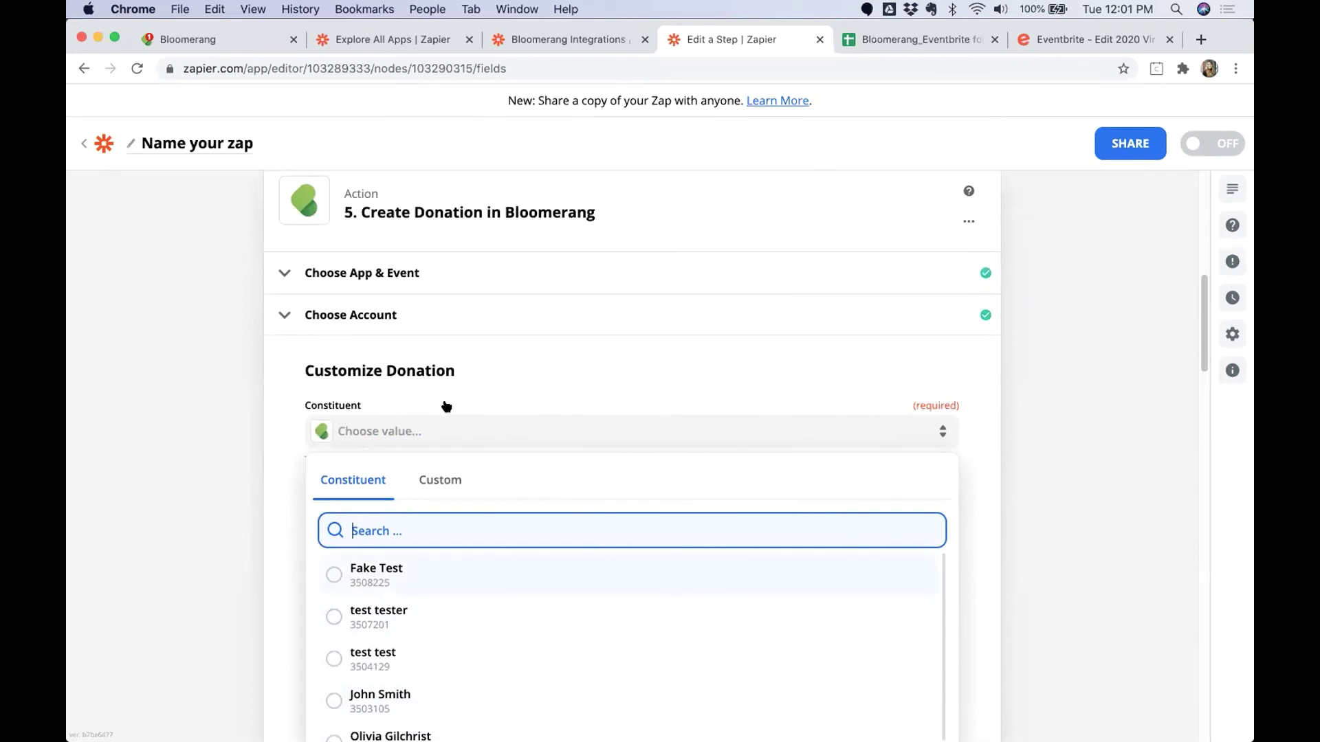
pyautogui.click(435, 480)
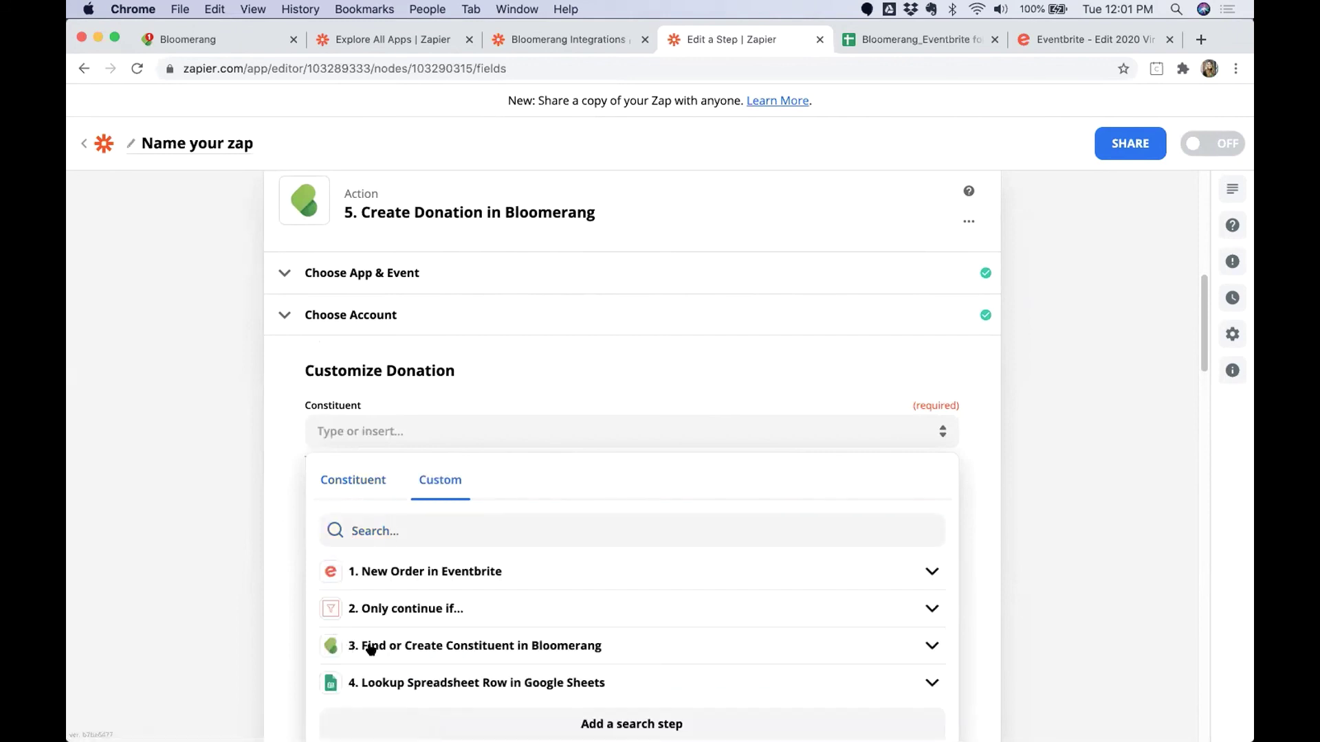
pyautogui.click(317, 639)
pyautogui.scroll(-1, 421, 440)
pyautogui.click(427, 455)
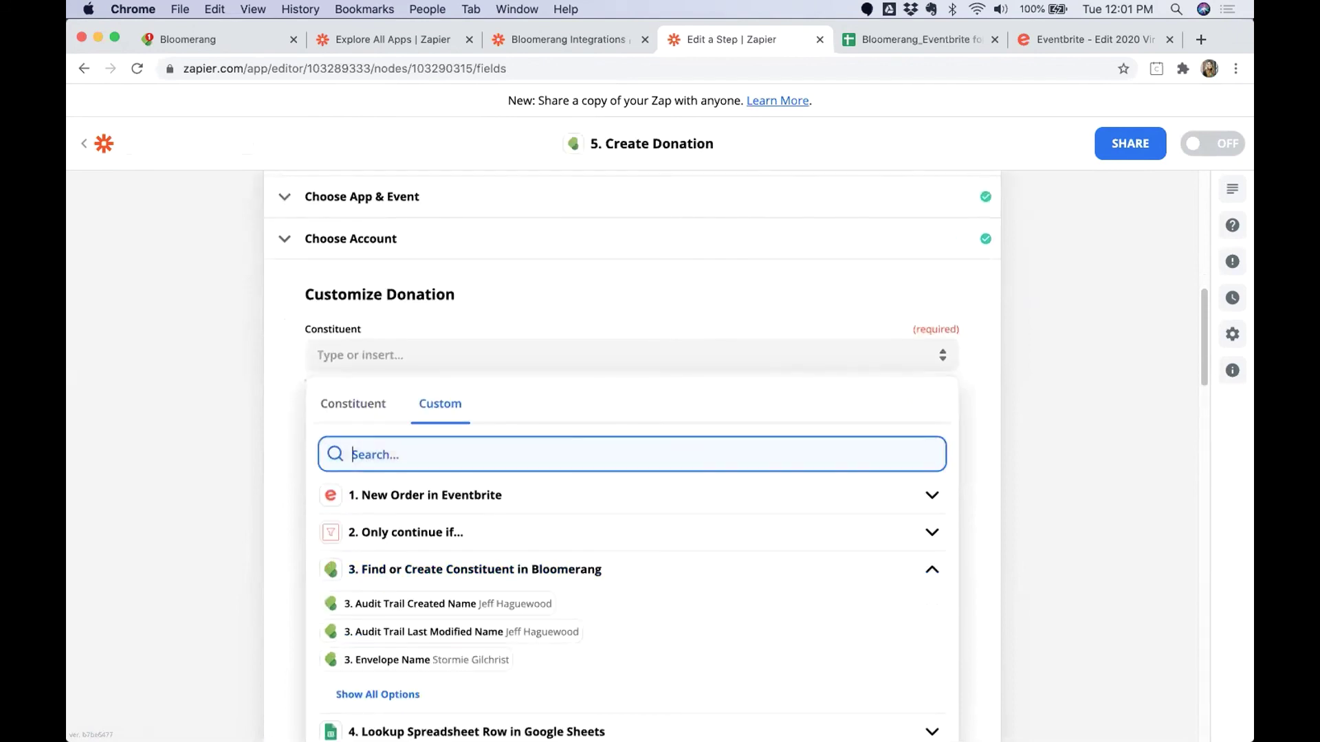
pyautogui.write('Account')
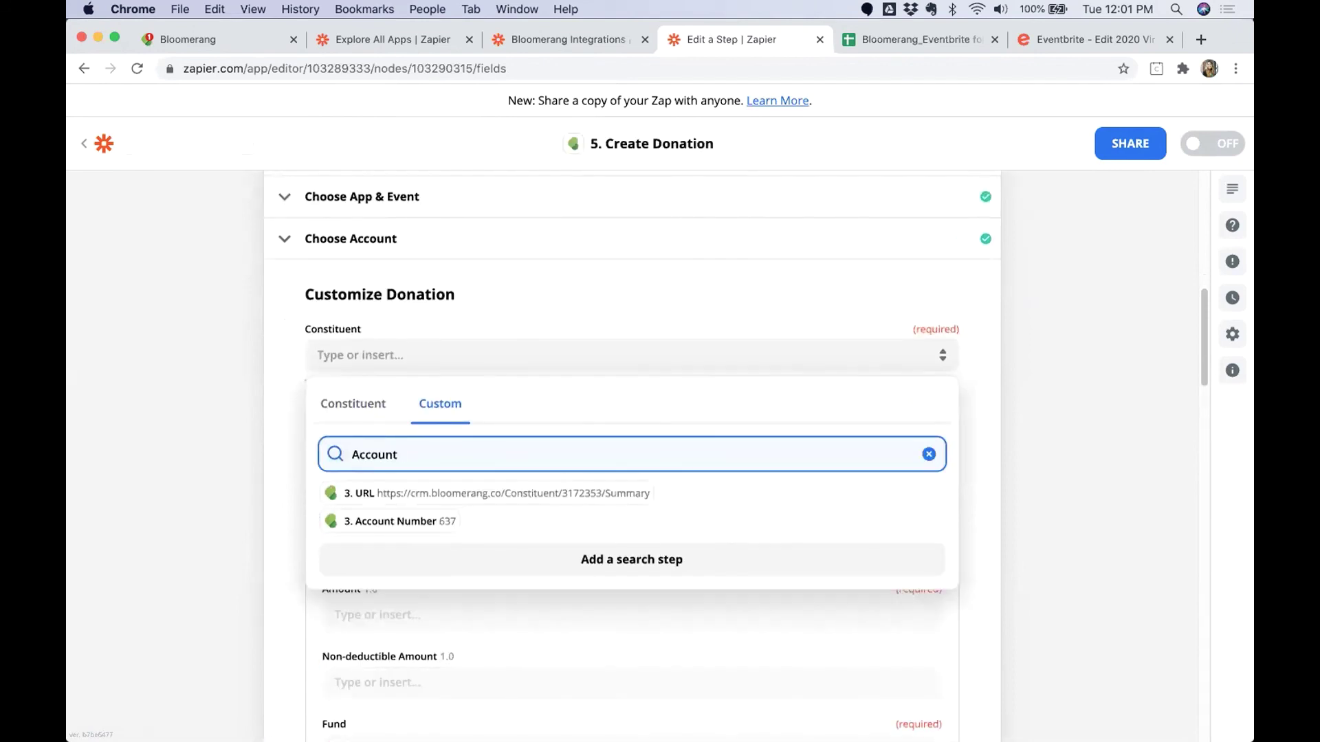
pyautogui.press('BackSpace')
pyautogui.press('BackSpace')
pyautogui.press('BackSpace')
pyautogui.press('BackSpace')
pyautogui.press('BackSpace')
pyautogui.press('BackSpace')
pyautogui.press('BackSpace')
pyautogui.press('BackSpace')
pyautogui.write('ID')
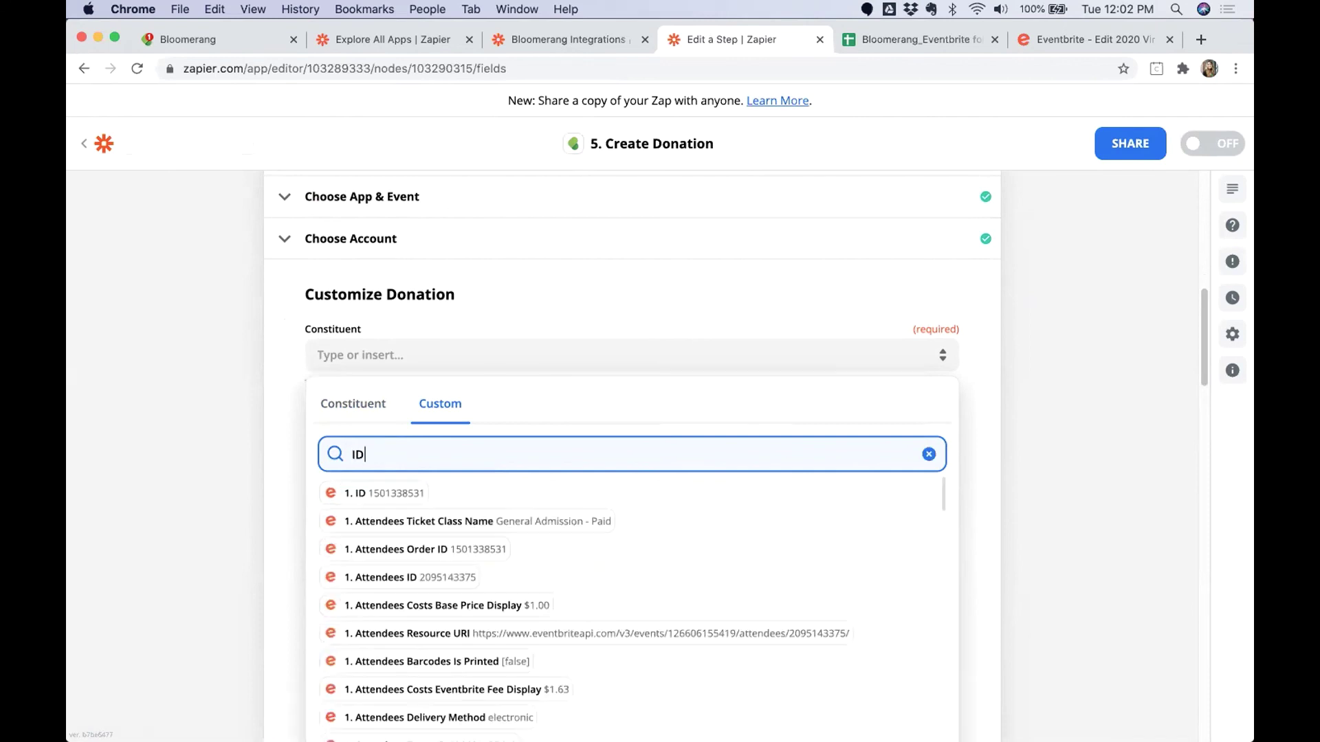
pyautogui.scroll(-10, 599, 608)
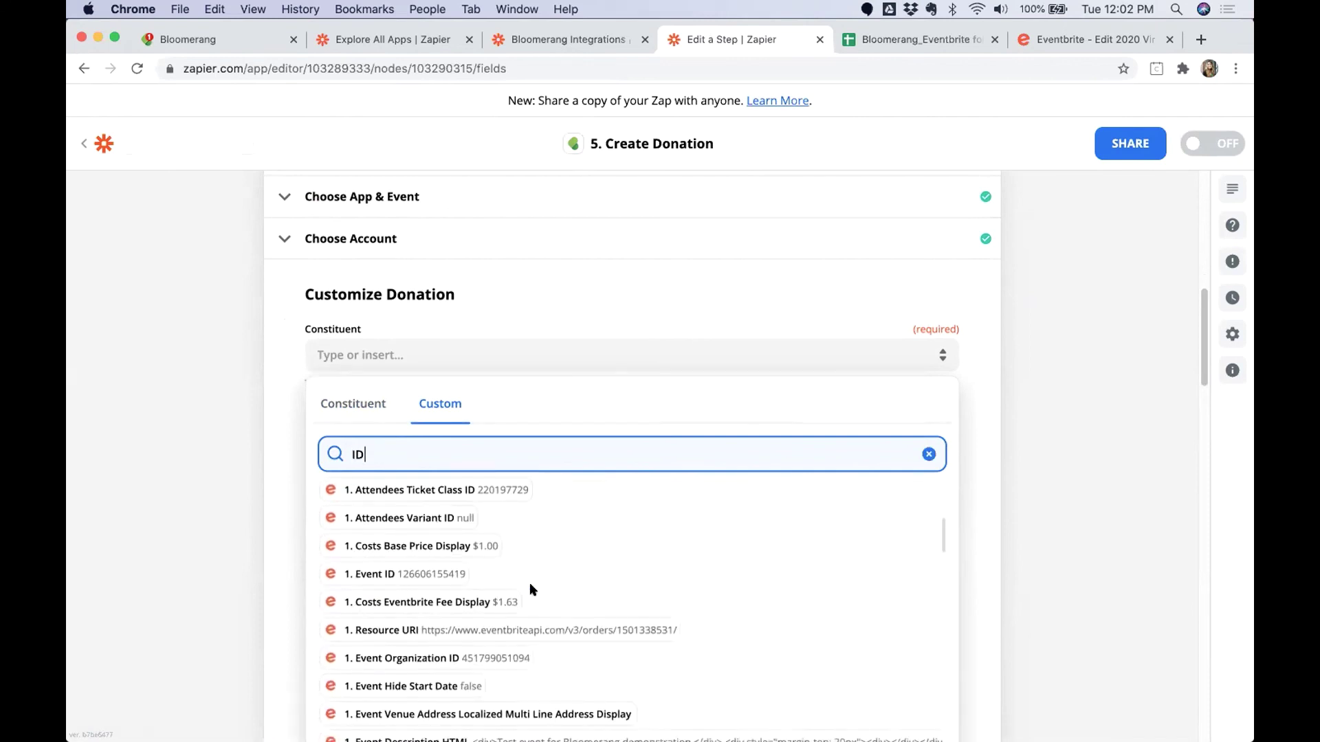
pyautogui.scroll(-2, 522, 581)
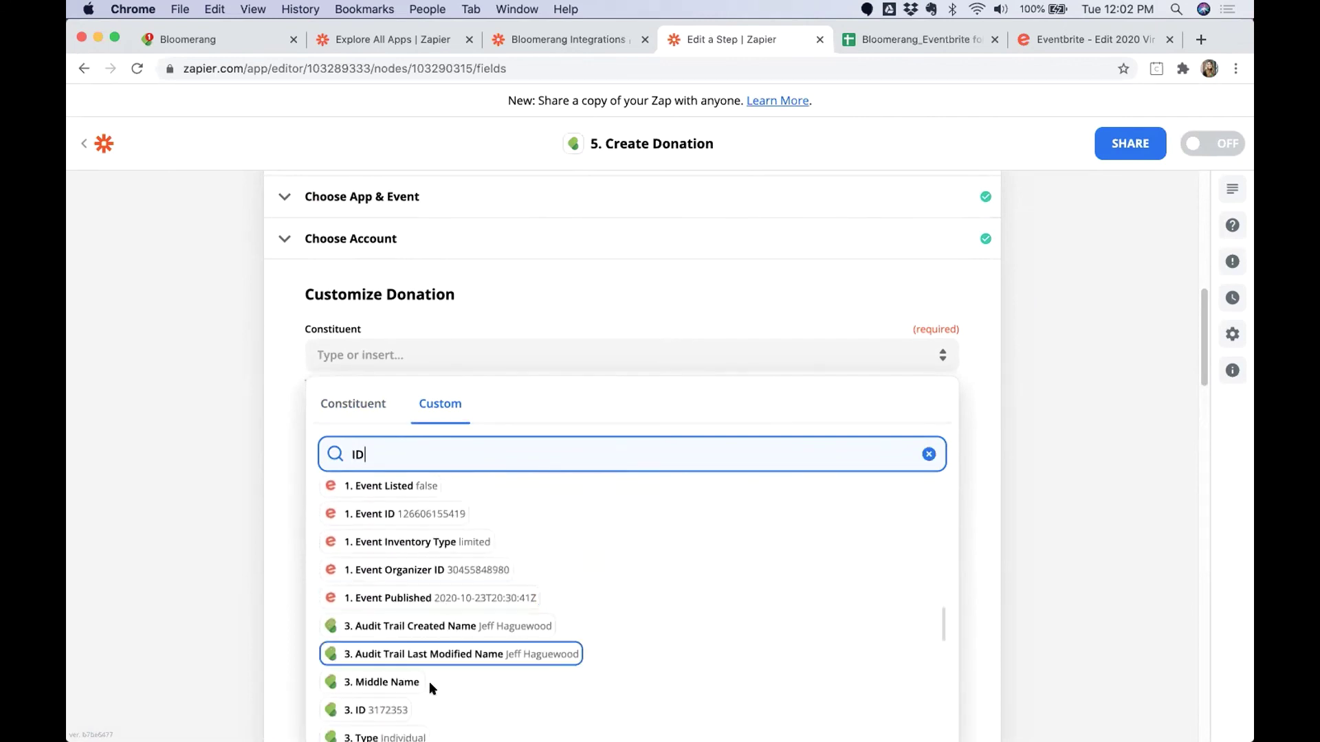
pyautogui.click(375, 712)
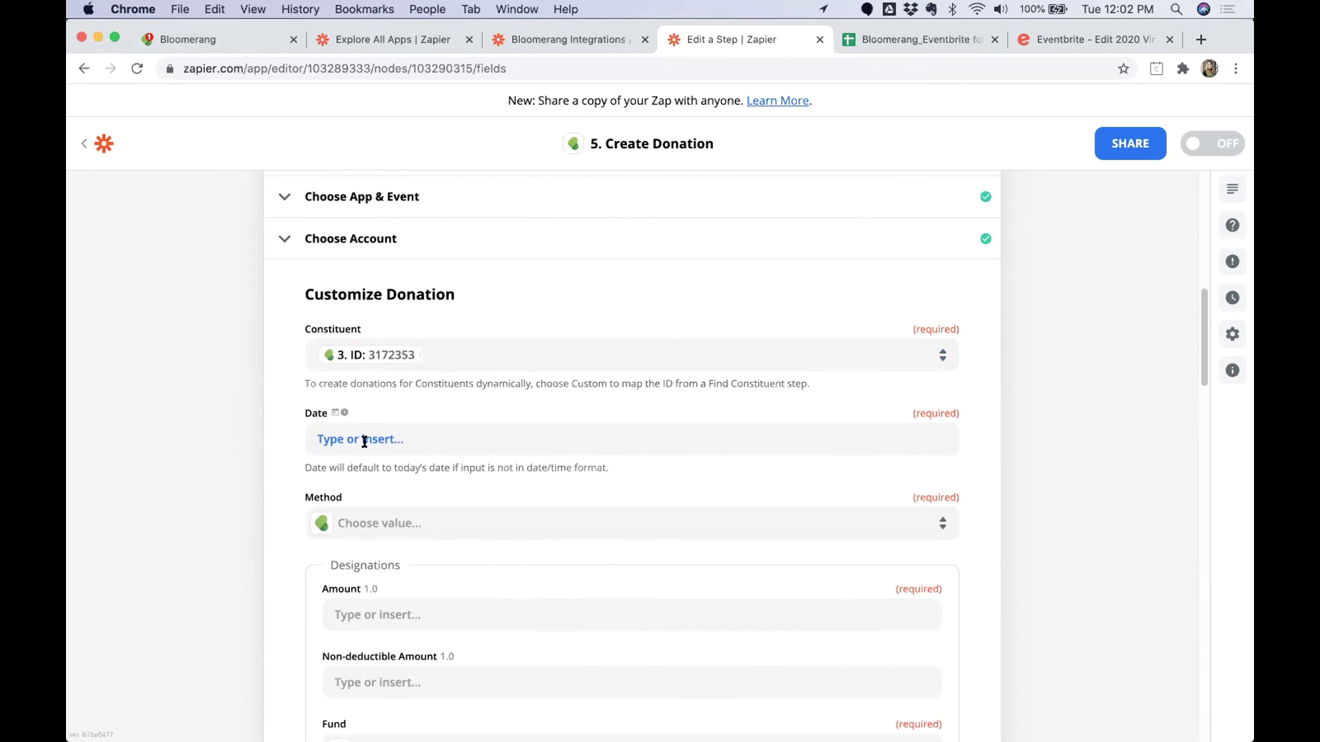
# Fill the donation's Date with the Eventbrite order's '1. Created' time.
pyautogui.click(365, 442)
pyautogui.click(401, 509)
pyautogui.write('Crea')
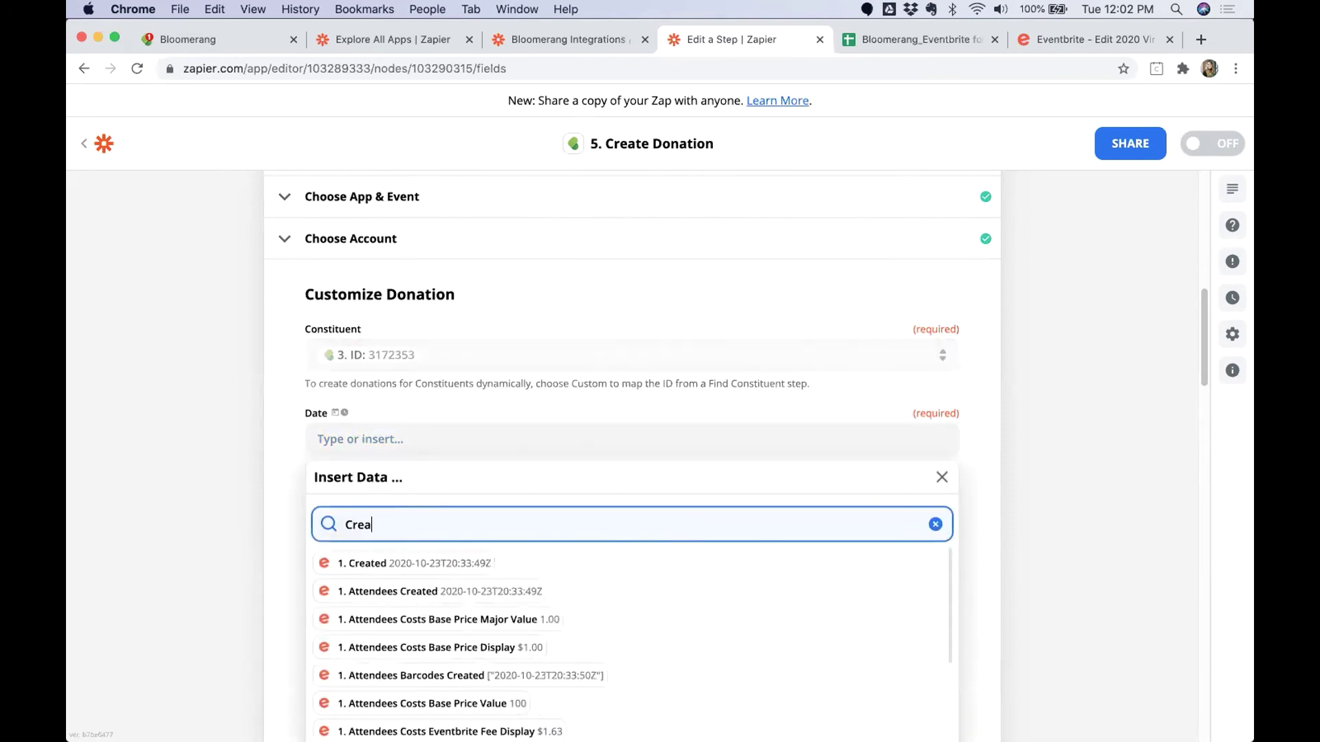
pyautogui.write('ted')
pyautogui.click(415, 563)
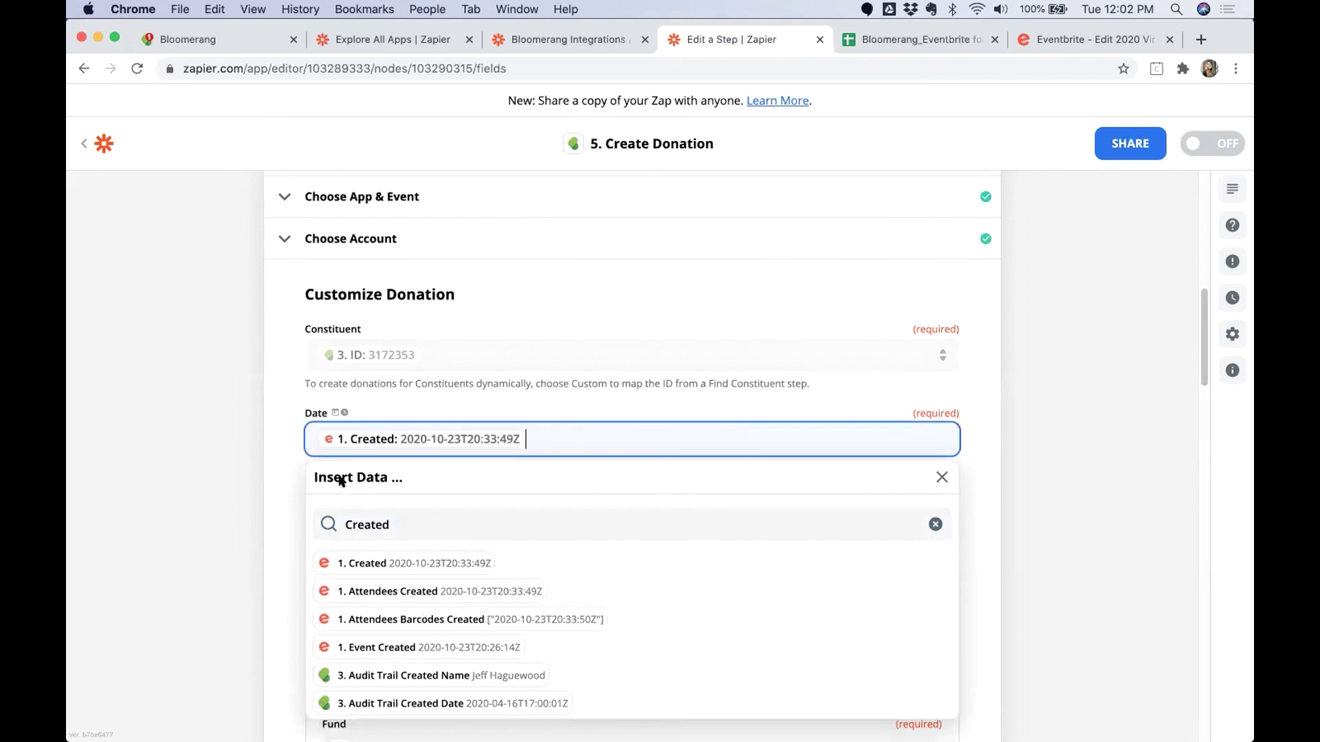
# Set Method to Credit Card and map Amount to '1. Costs Gross Major Value'.
pyautogui.click(308, 536)
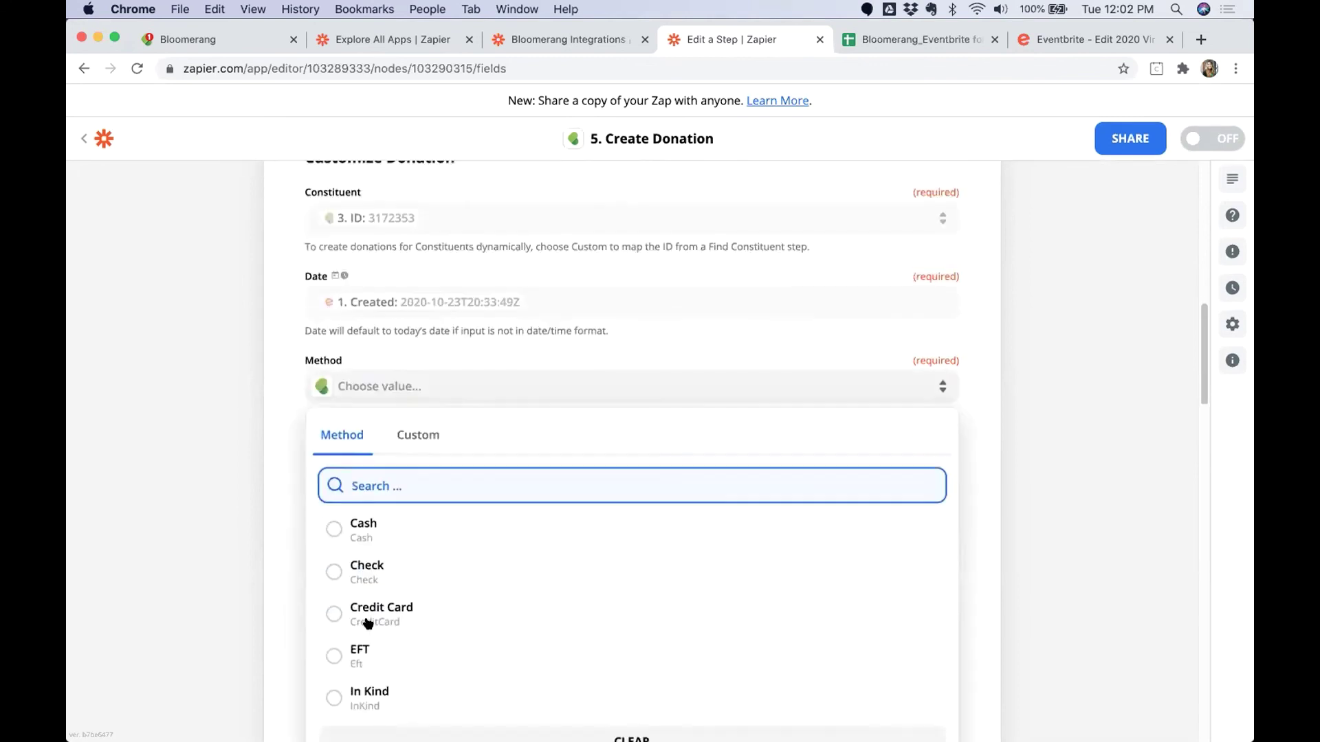
pyautogui.click(341, 607)
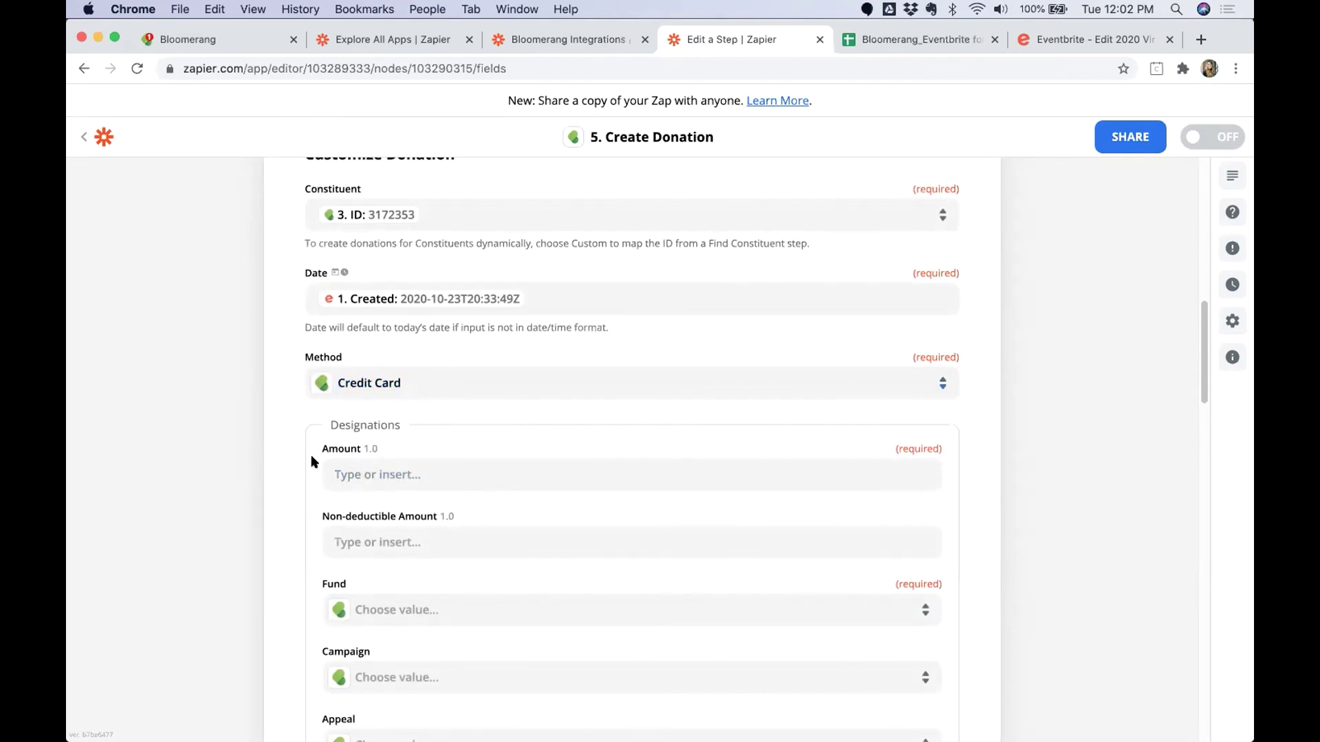
pyautogui.scroll(-3, 310, 455)
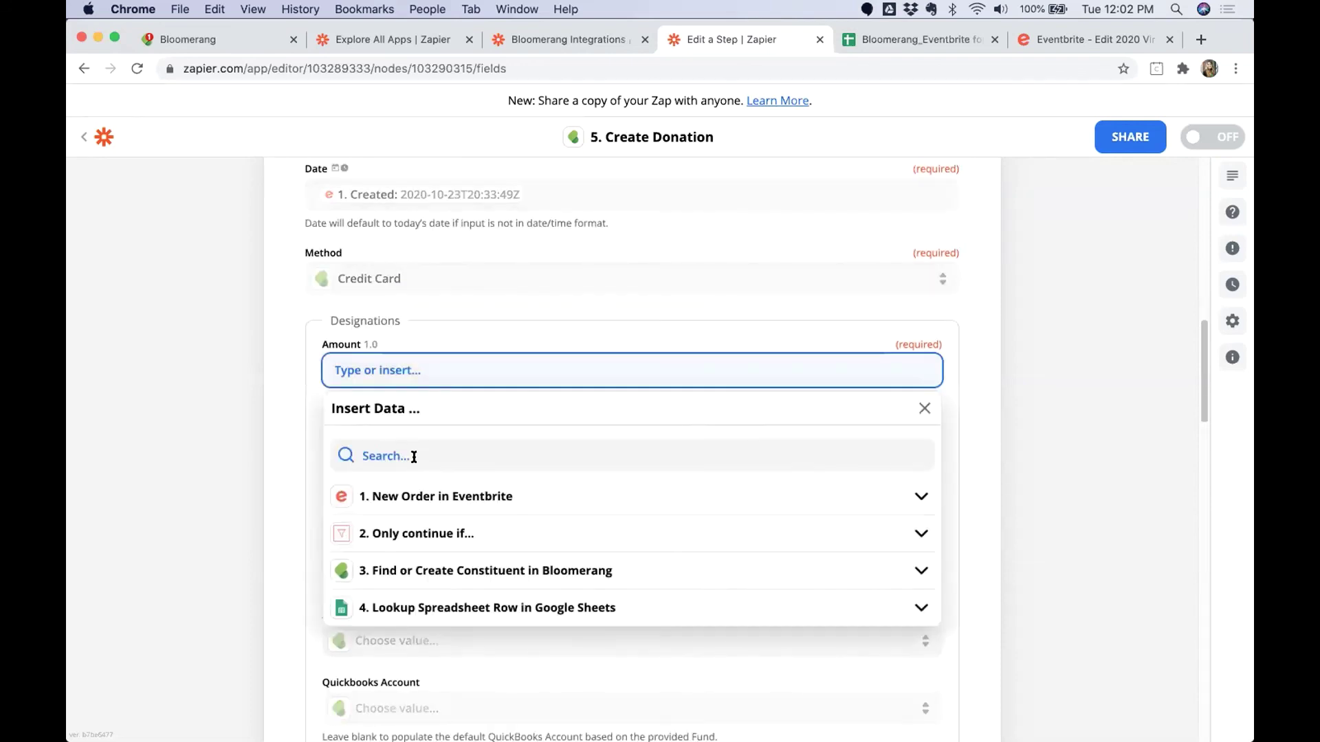
pyautogui.write('Costs gross majo')
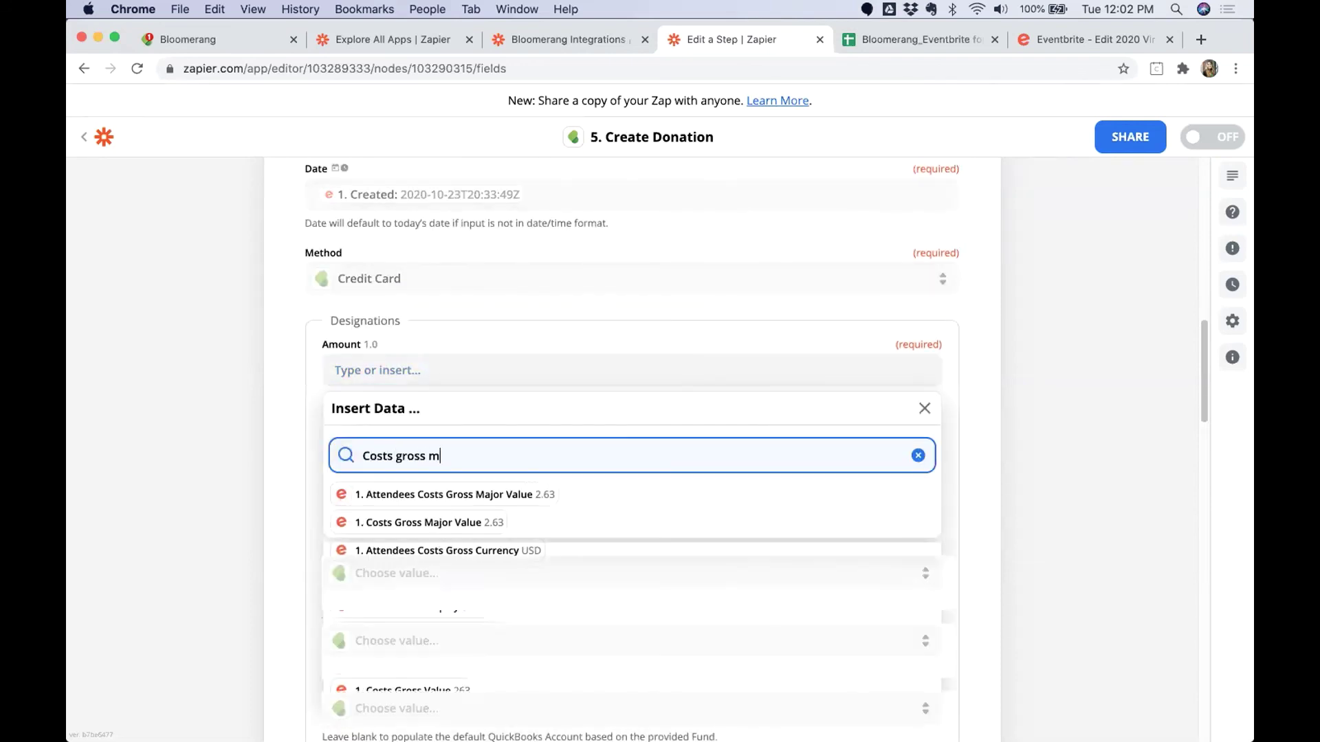
pyautogui.click(428, 521)
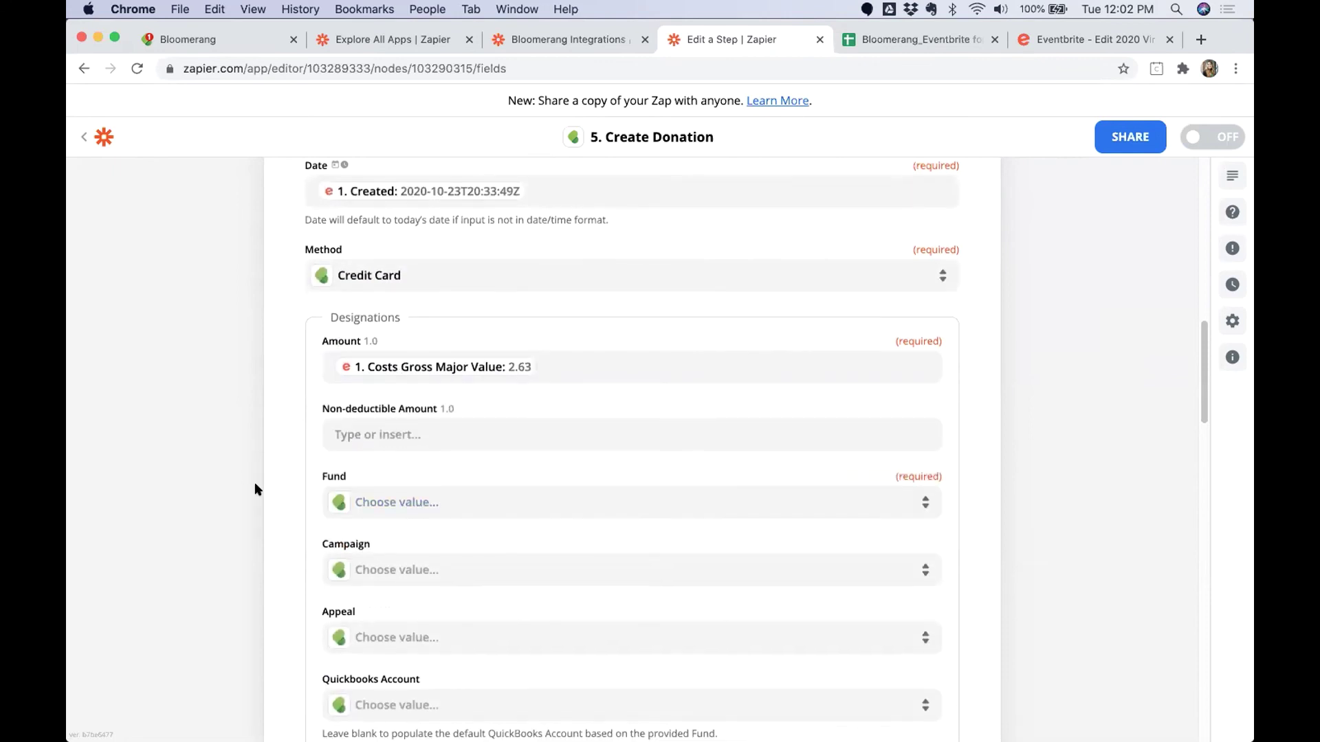
# Map Fund to the Google Sheets lookup's Fund value, Unrestricted.
pyautogui.click(408, 498)
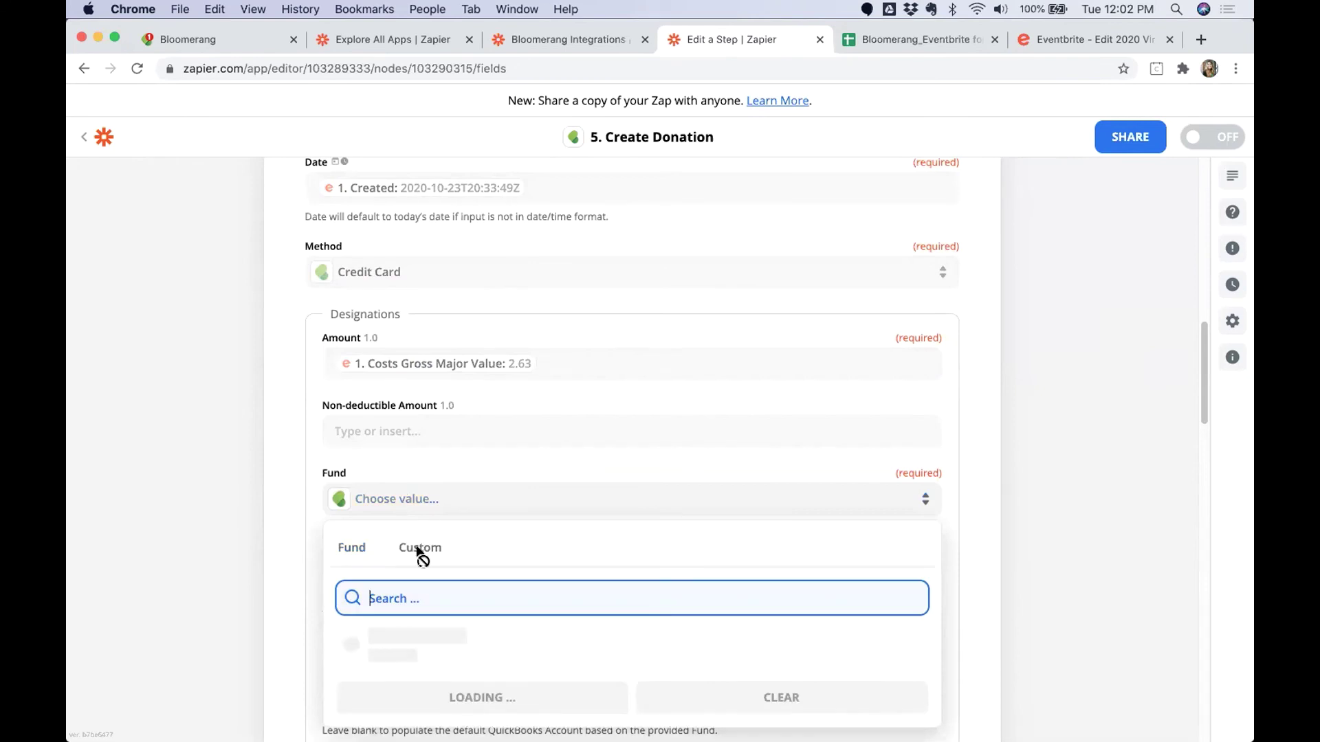
pyautogui.scroll(-3, 377, 653)
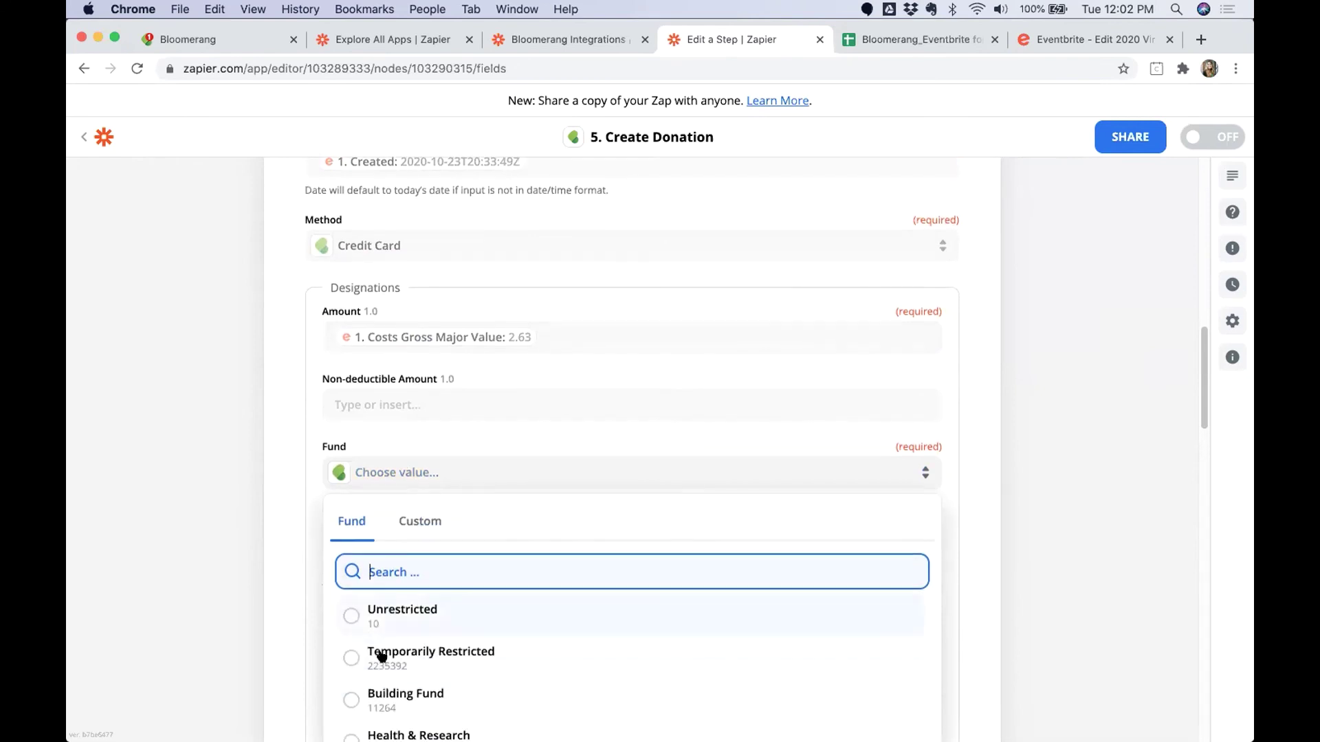
pyautogui.click(421, 434)
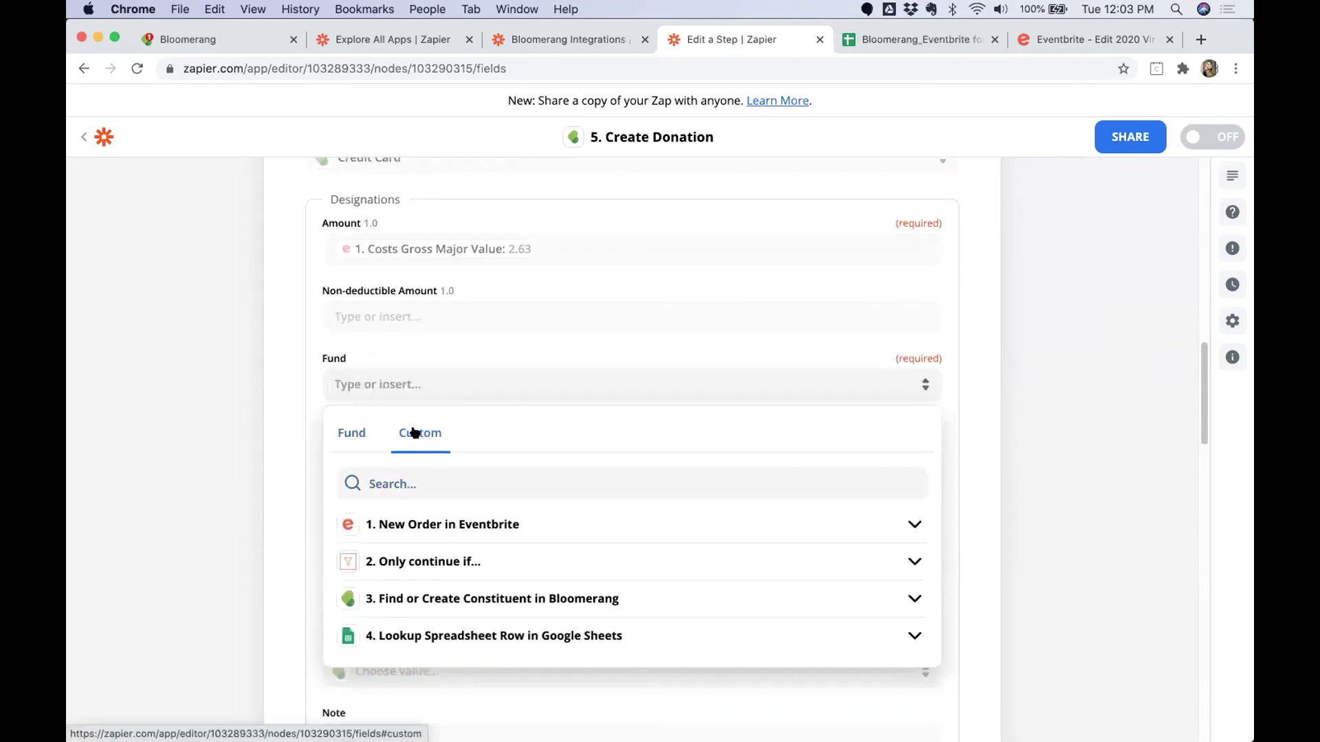
pyautogui.click(426, 635)
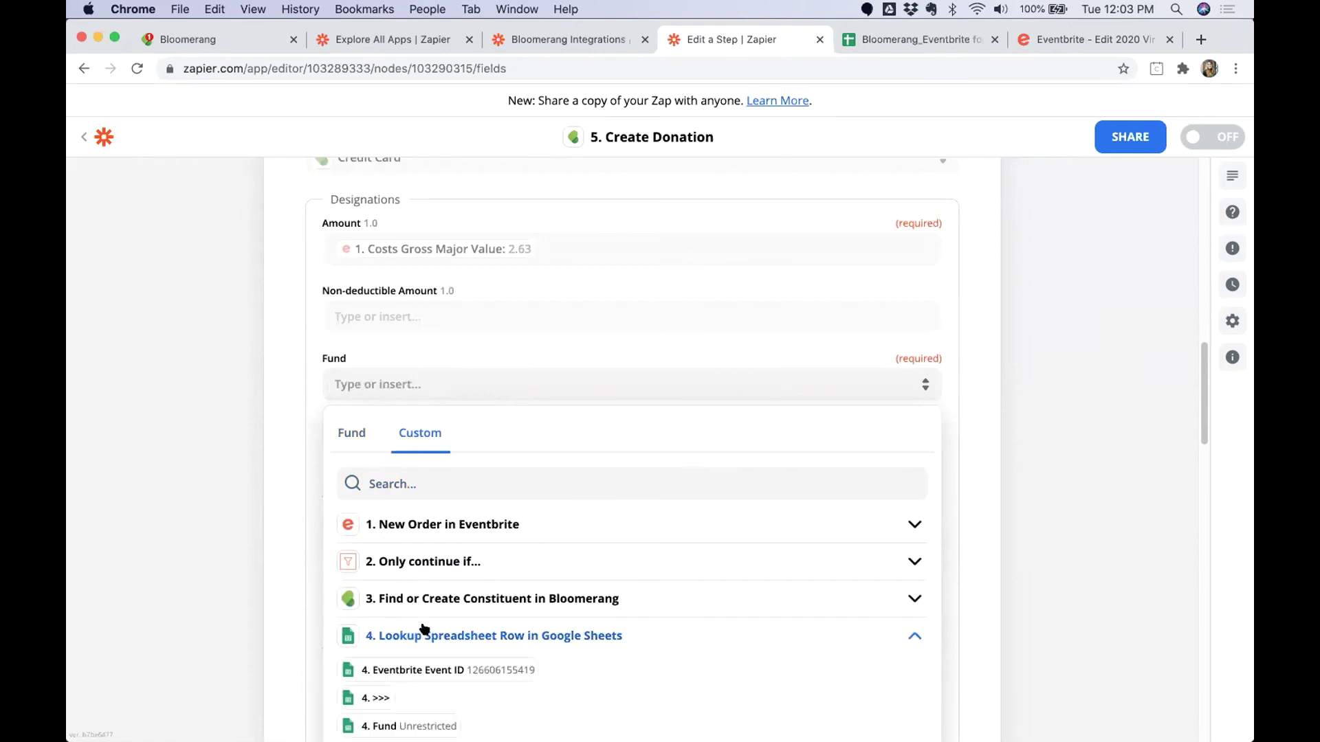
pyautogui.scroll(-2, 423, 627)
pyautogui.click(405, 658)
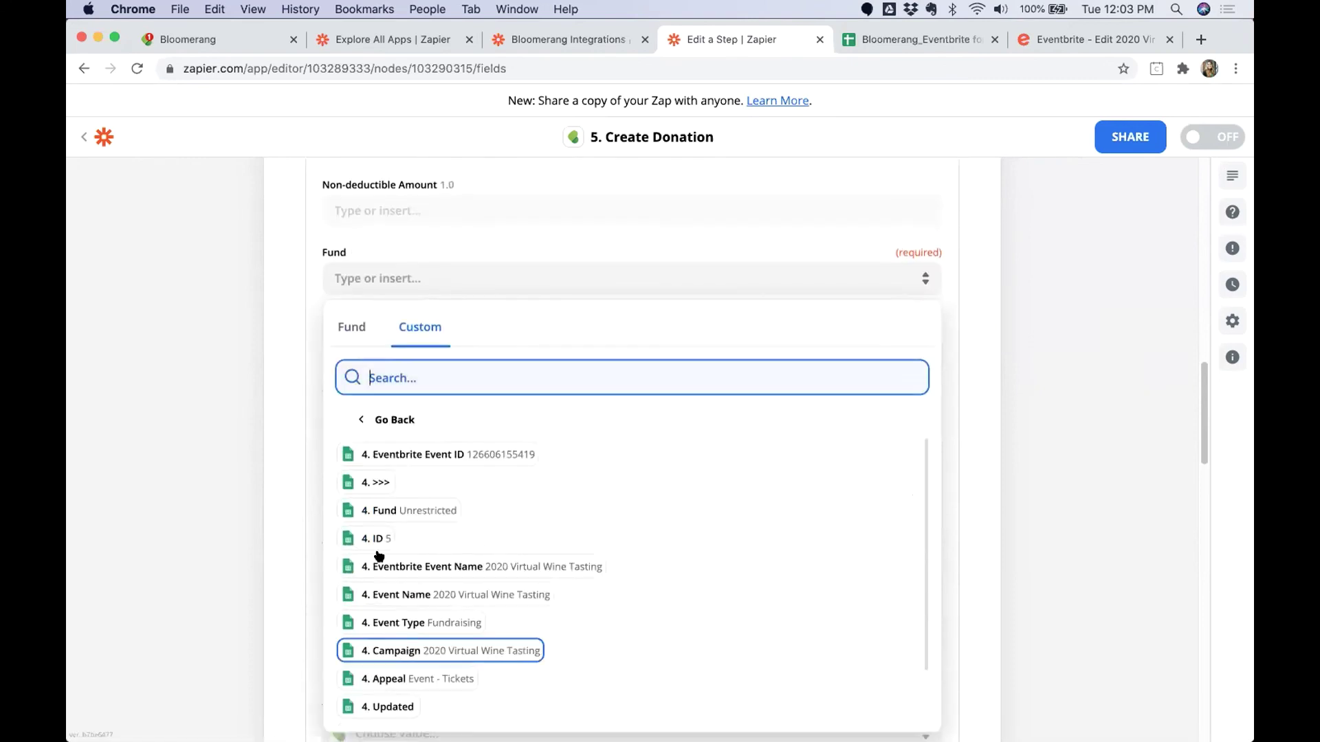
pyautogui.scroll(1, 375, 474)
pyautogui.click(378, 447)
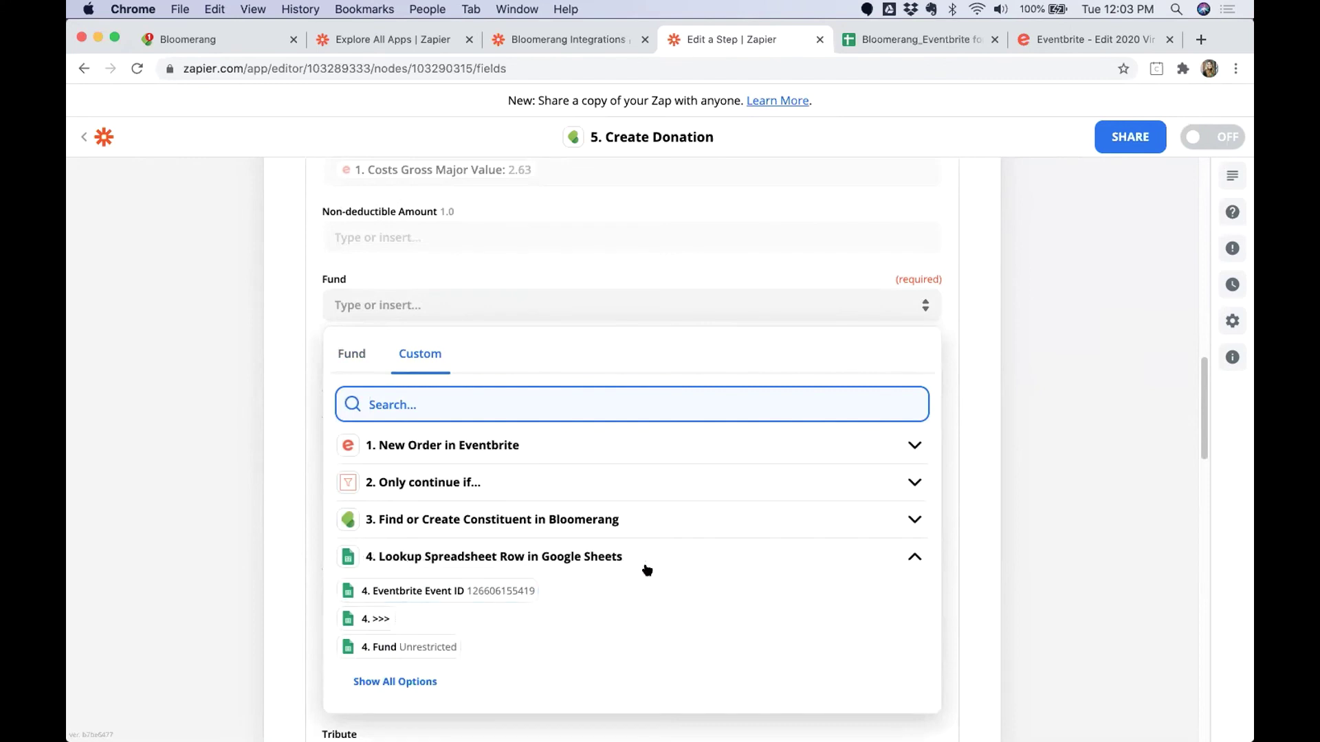
pyautogui.click(408, 683)
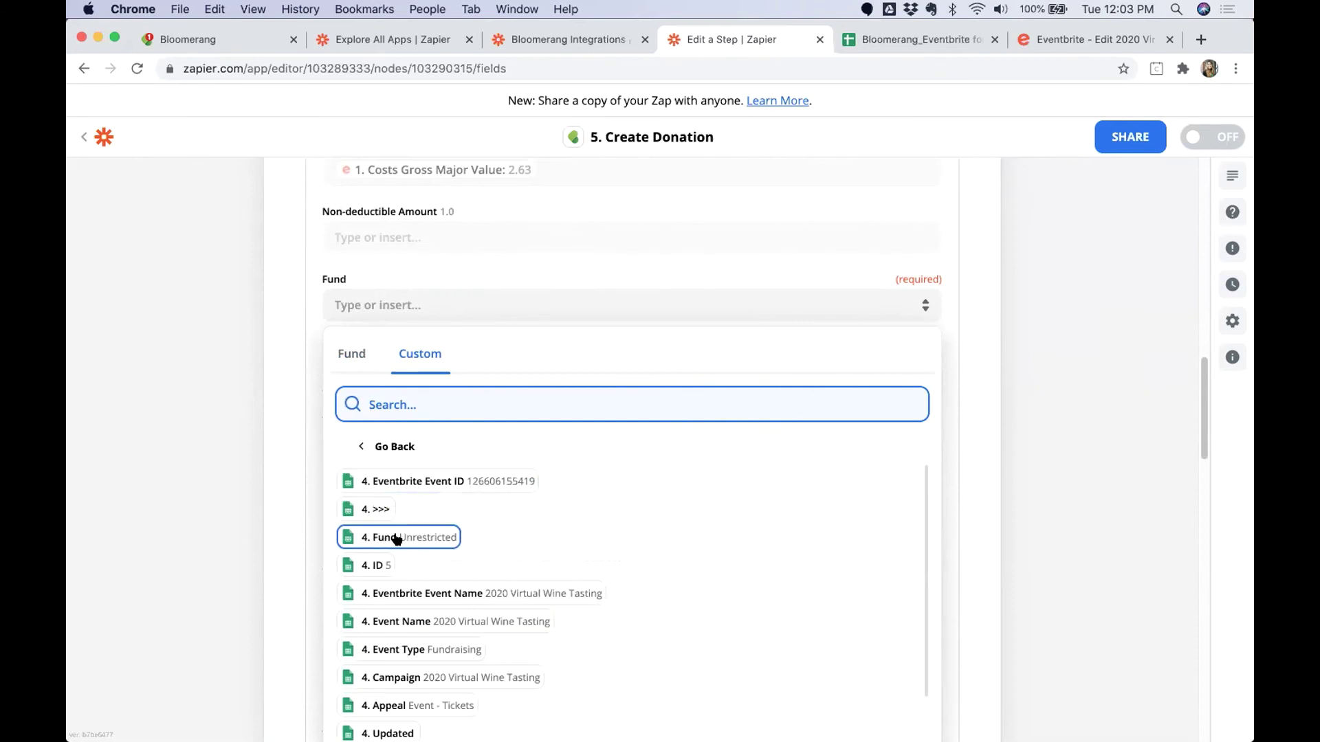
pyautogui.click(403, 539)
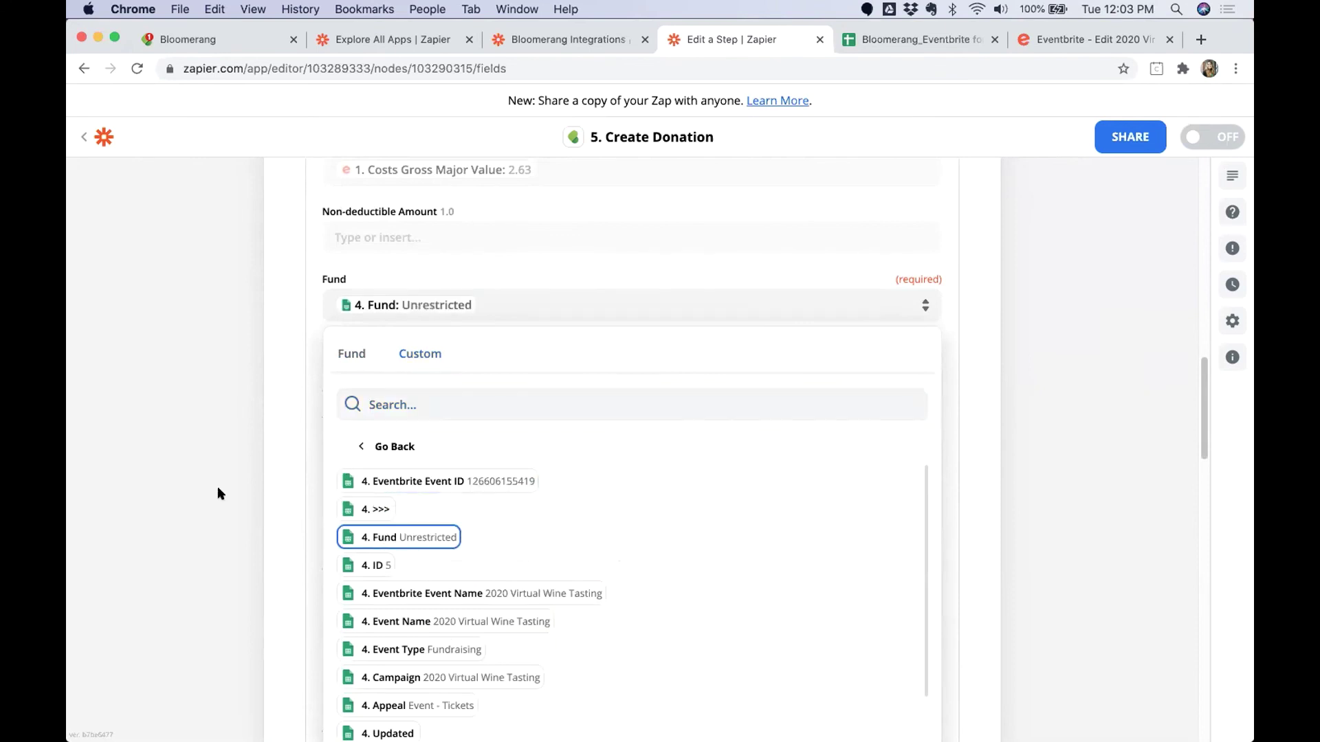
# Map Campaign to the lookup's Campaign value, 2020 Virtual Wine Tasting.
pyautogui.click(403, 383)
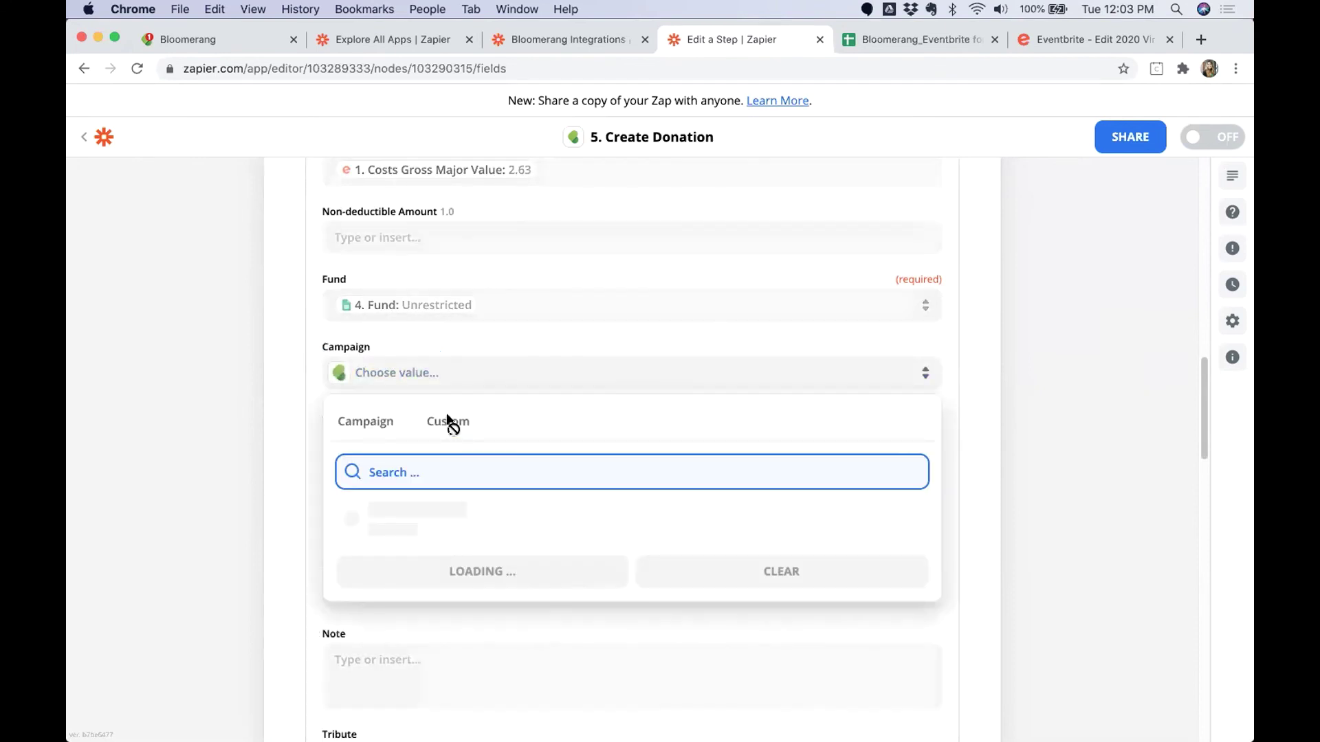
pyautogui.click(447, 422)
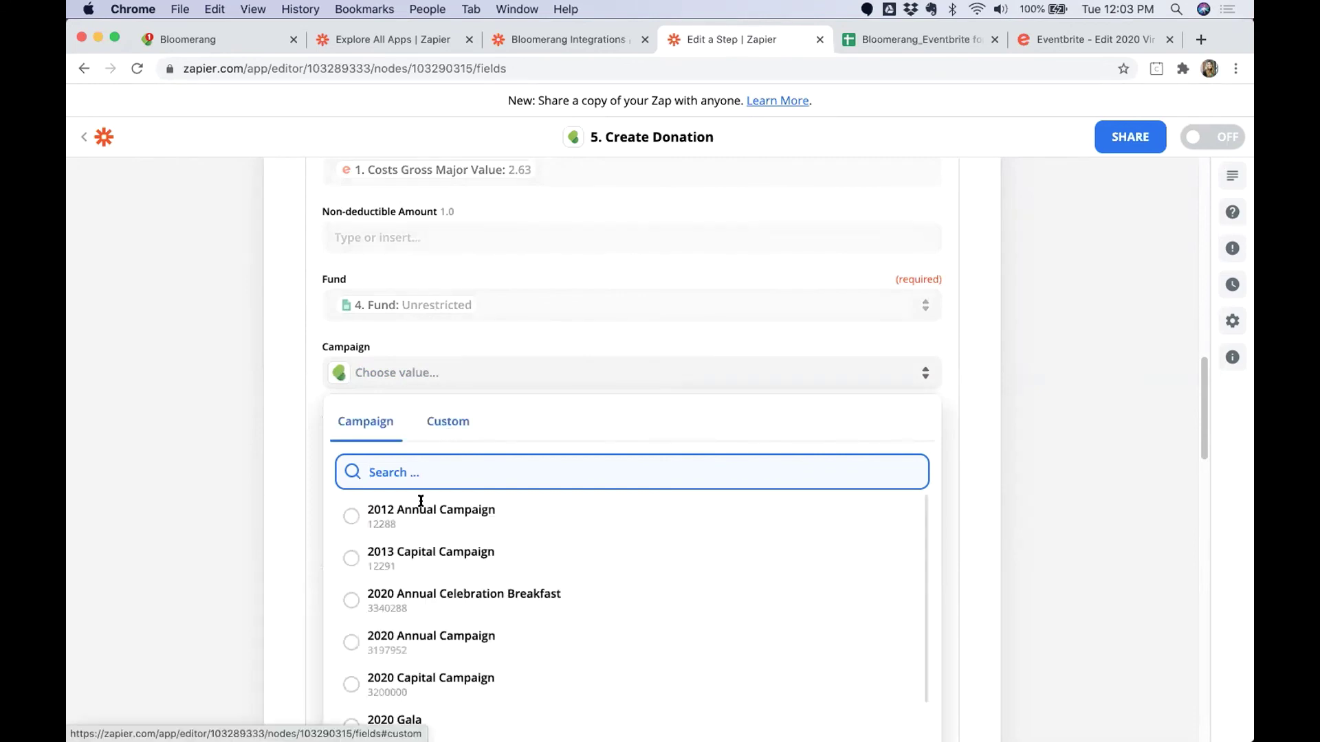
pyautogui.click(420, 624)
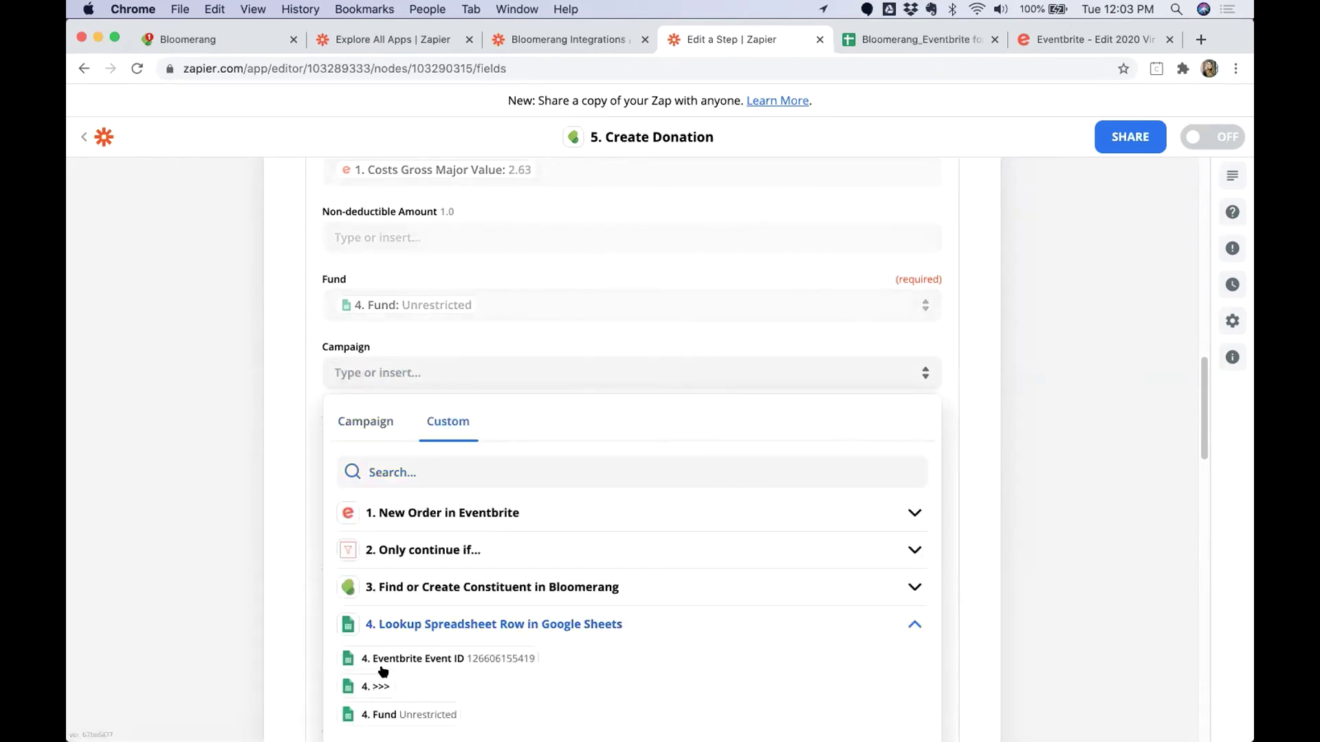
pyautogui.scroll(-1, 383, 670)
pyautogui.click(395, 730)
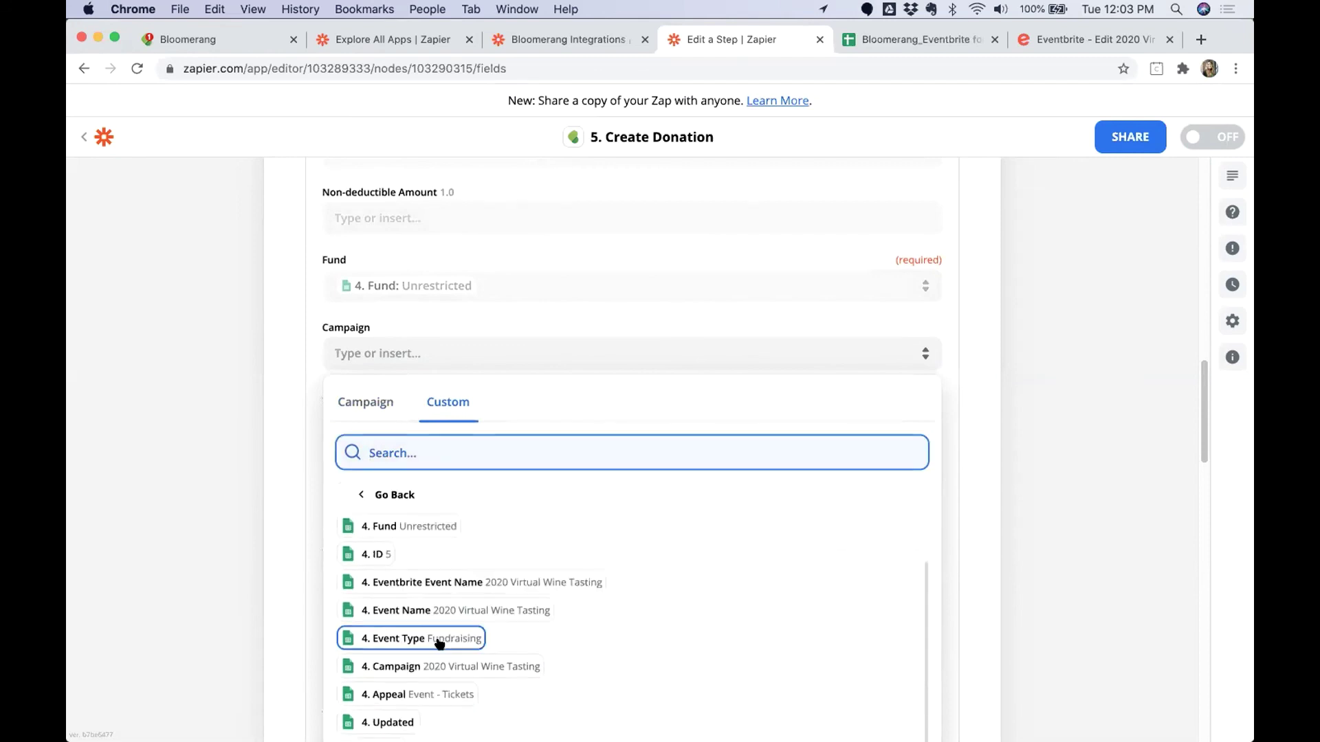
pyautogui.click(426, 666)
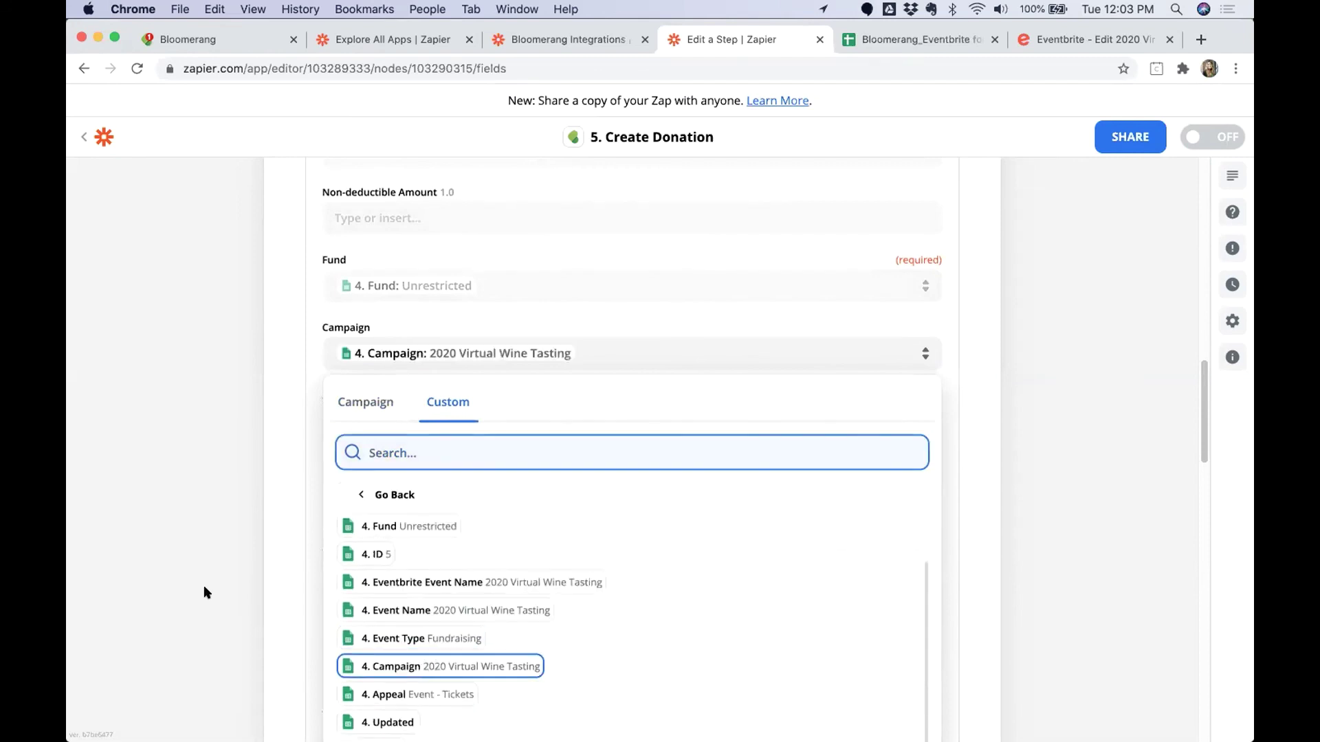
pyautogui.click(311, 490)
pyautogui.click(395, 424)
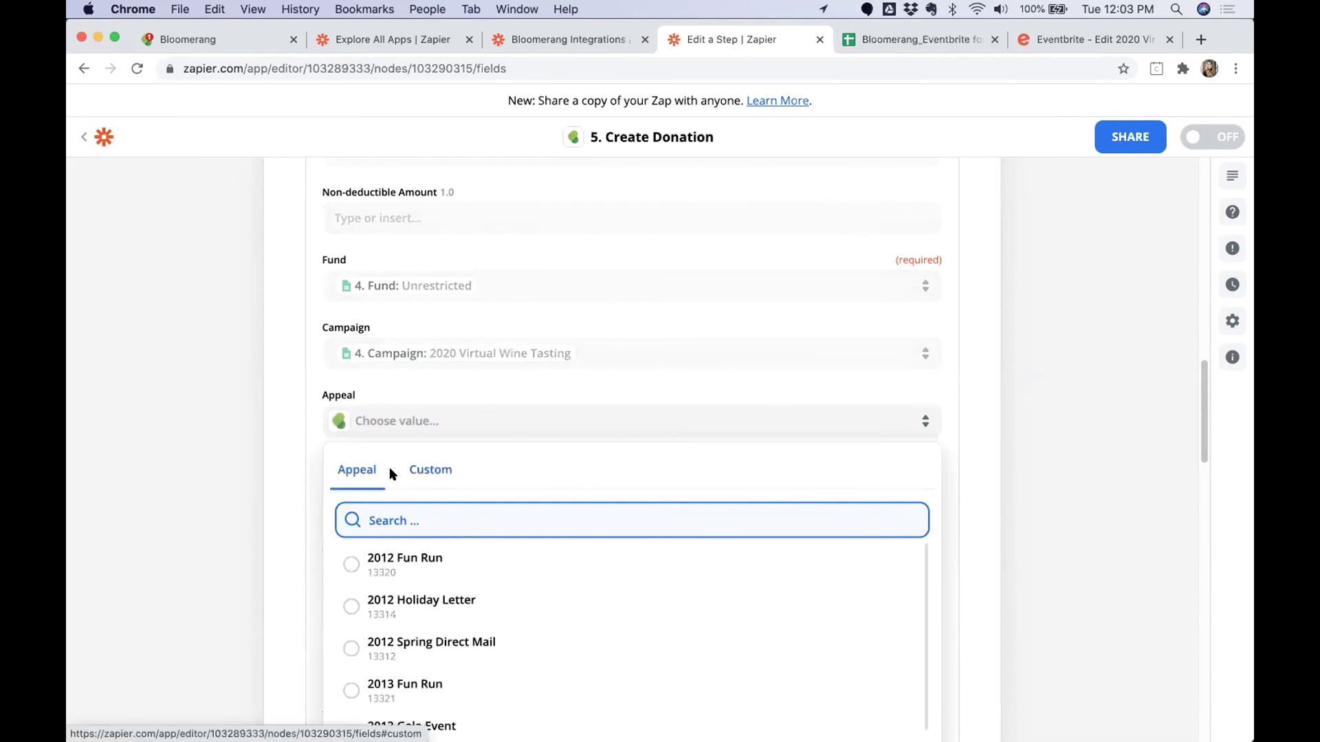
# Map Appeal to the Google Sheets lookup's Event - Tickets value.
pyautogui.click(431, 470)
pyautogui.click(436, 660)
pyautogui.scroll(-3, 413, 619)
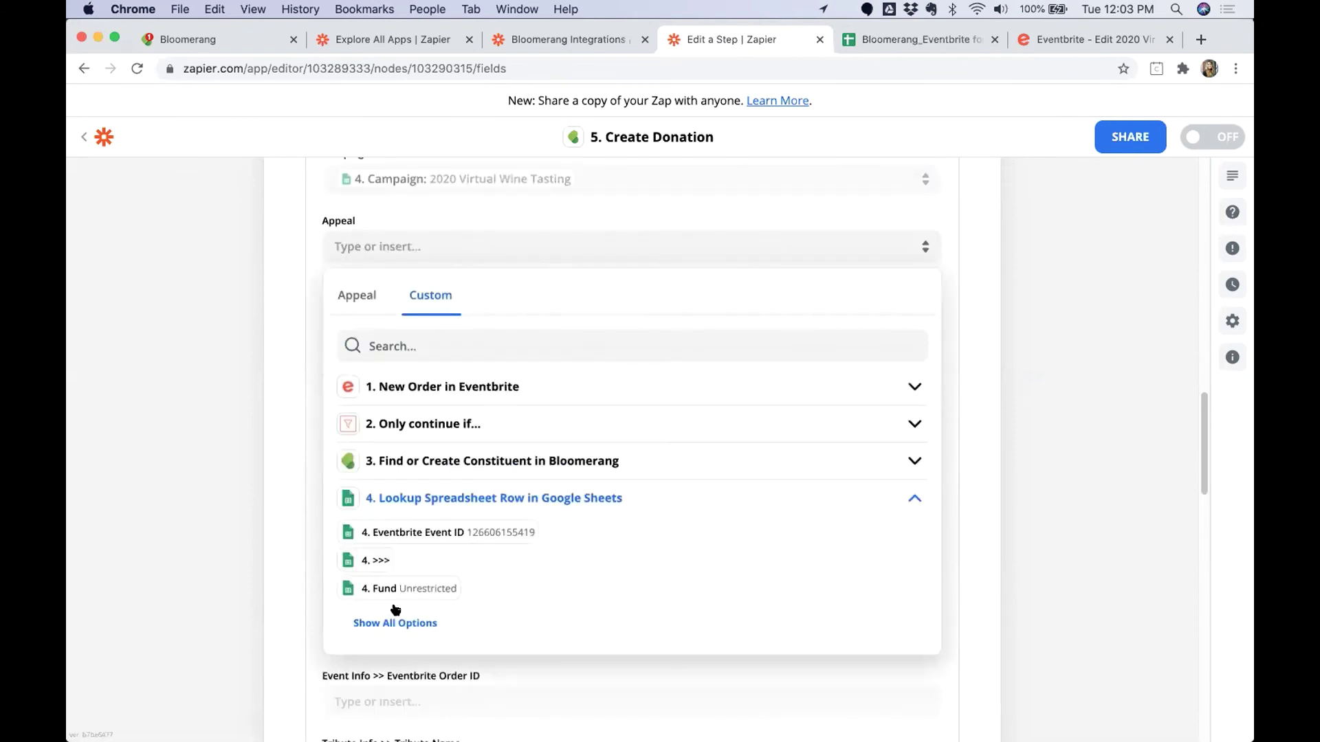
pyautogui.click(396, 624)
pyautogui.click(427, 644)
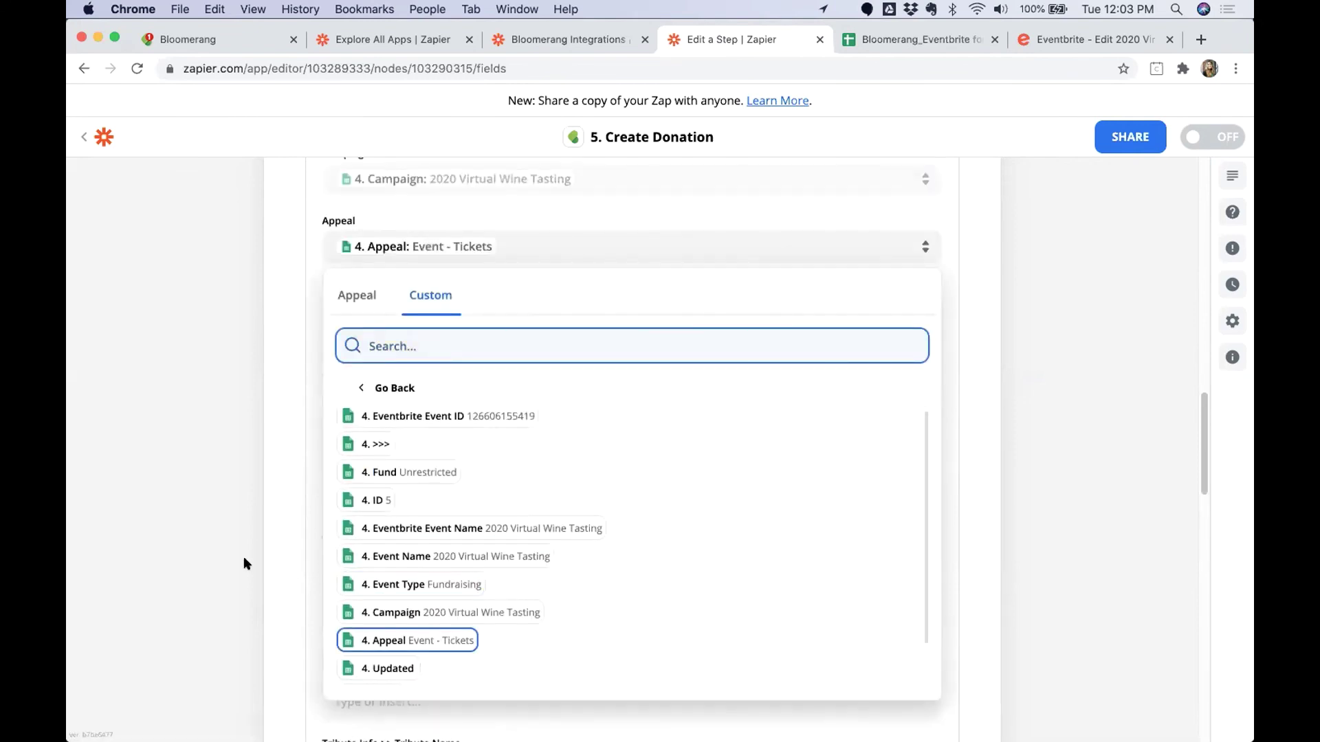
pyautogui.click(266, 501)
pyautogui.scroll(3, 268, 509)
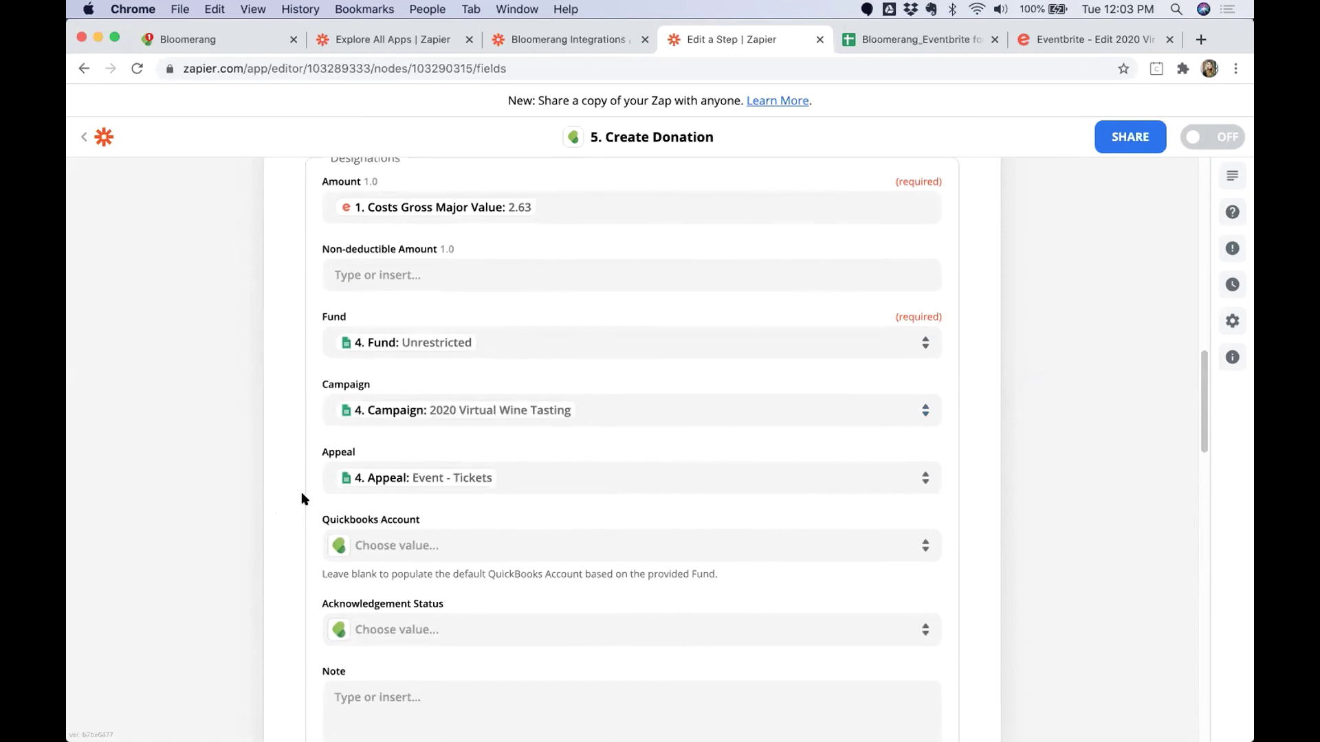
pyautogui.scroll(-3, 302, 498)
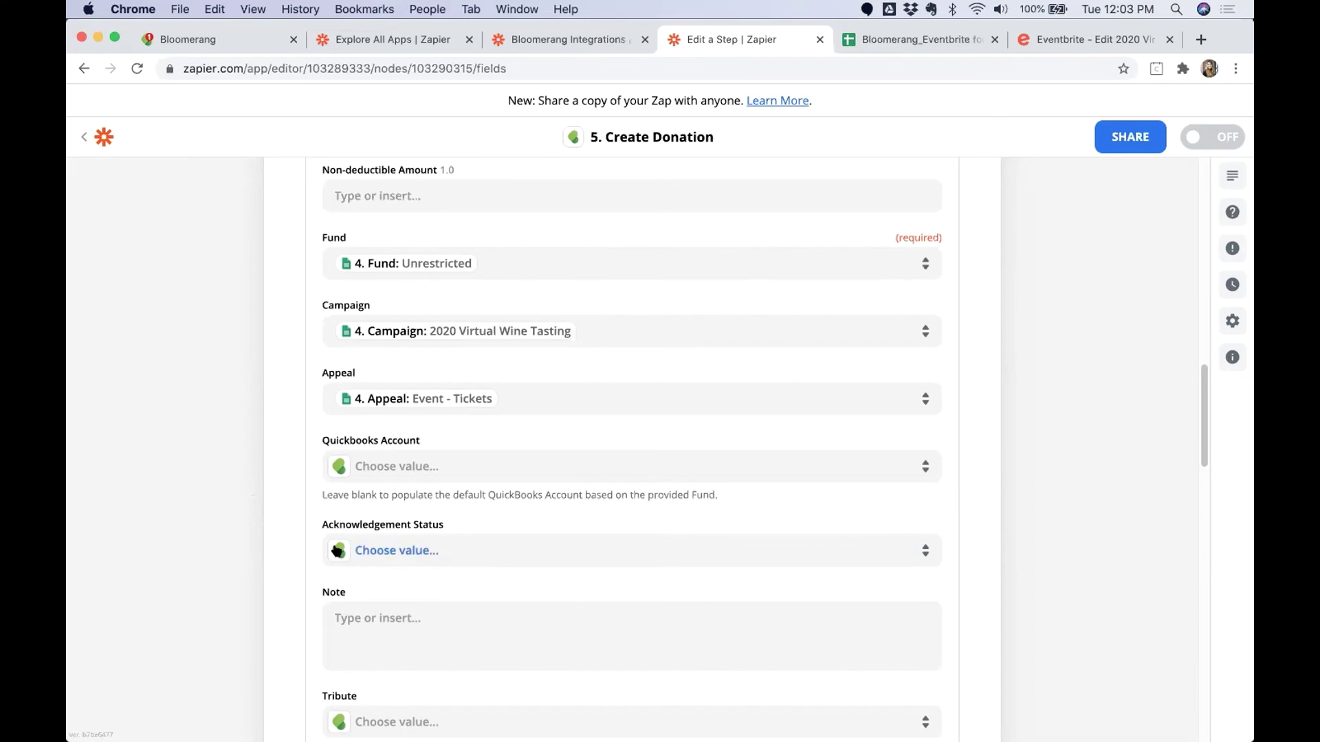
# Set Acknowledgement Status to Yes and point out the Event Type and Eventbrite Order ID fields.
pyautogui.click(398, 552)
pyautogui.scroll(-2, 296, 618)
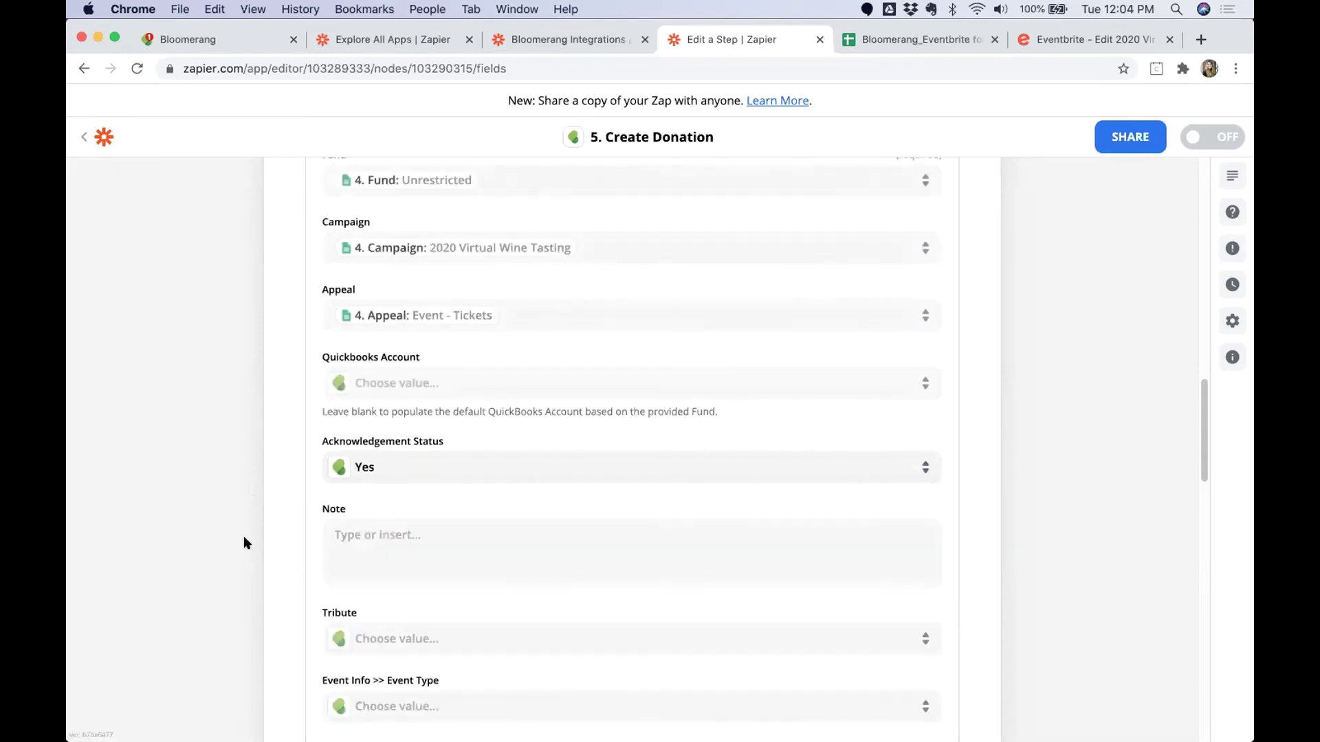
pyautogui.click(374, 612)
pyautogui.scroll(-3, 244, 543)
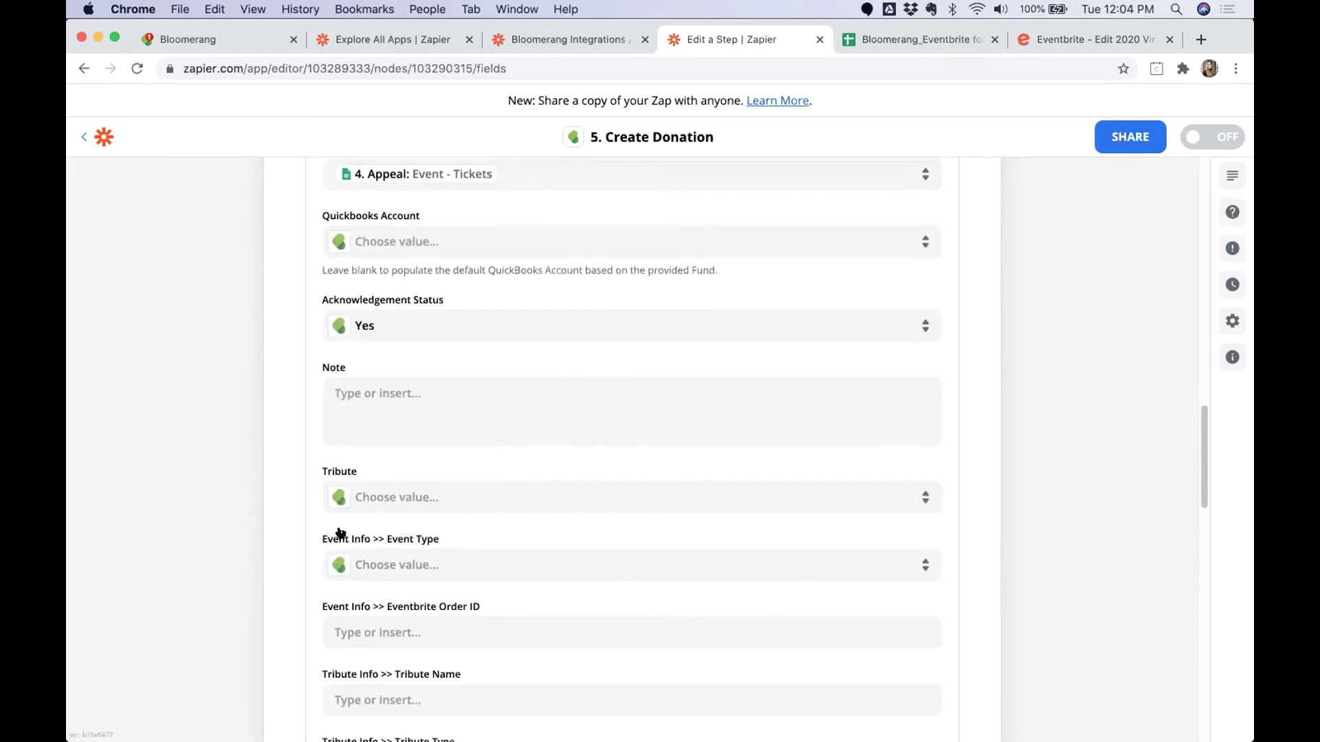
pyautogui.moveTo(320, 539); pyautogui.dragTo(433, 538)
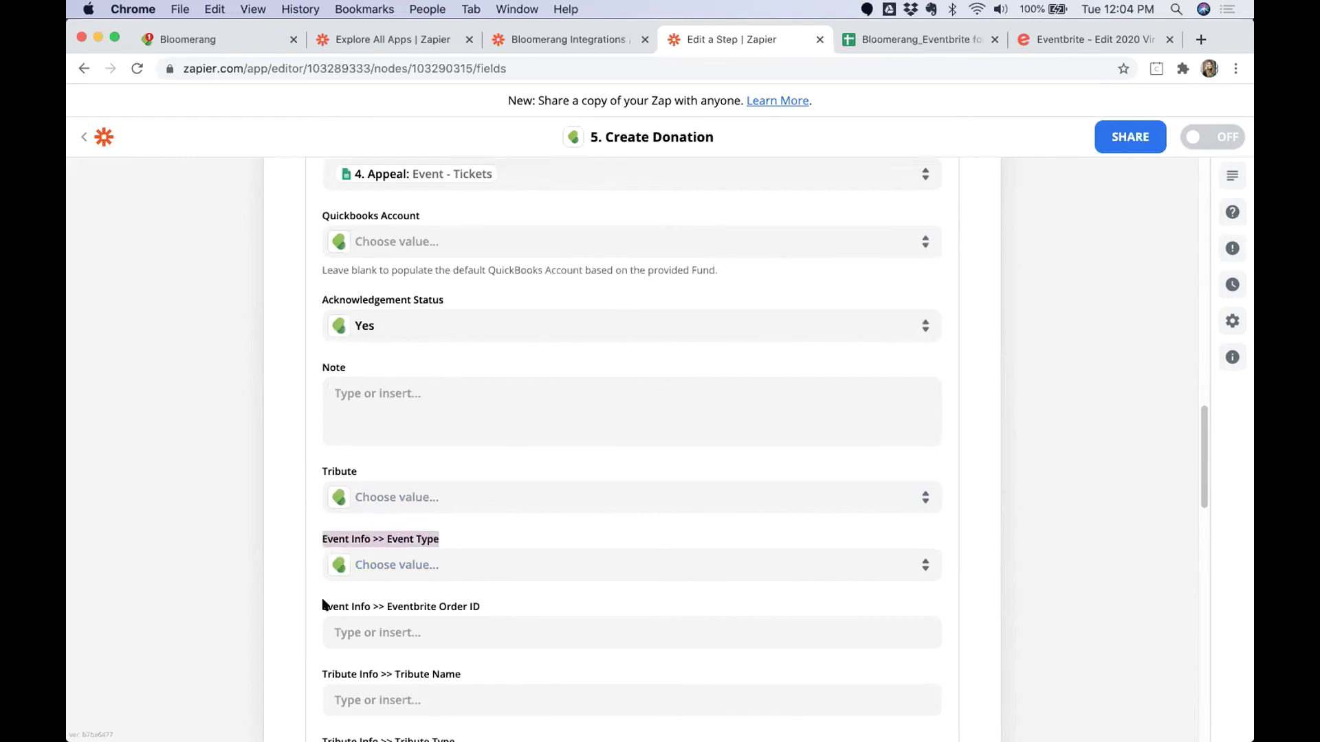
pyautogui.moveTo(324, 605); pyautogui.dragTo(481, 607)
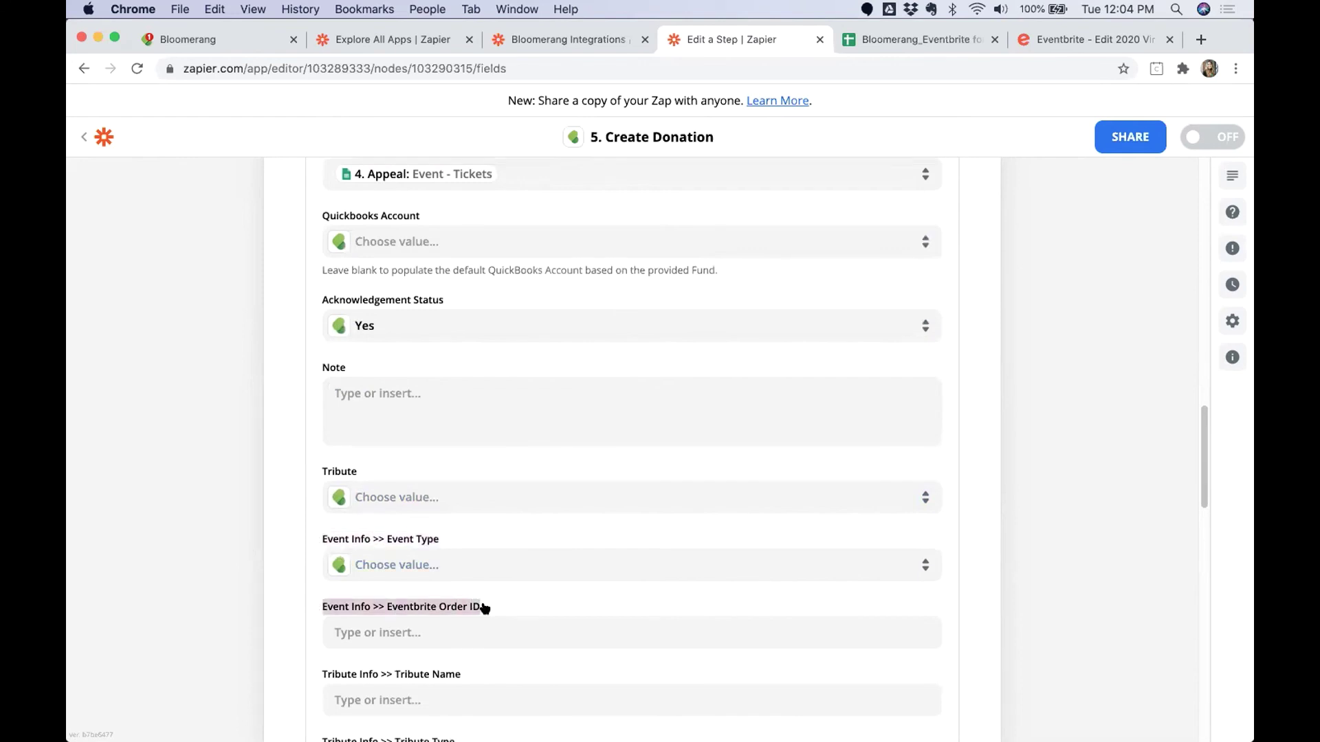
# Map Event Type to the spreadsheet lookup's Fundraising value.
pyautogui.click(410, 565)
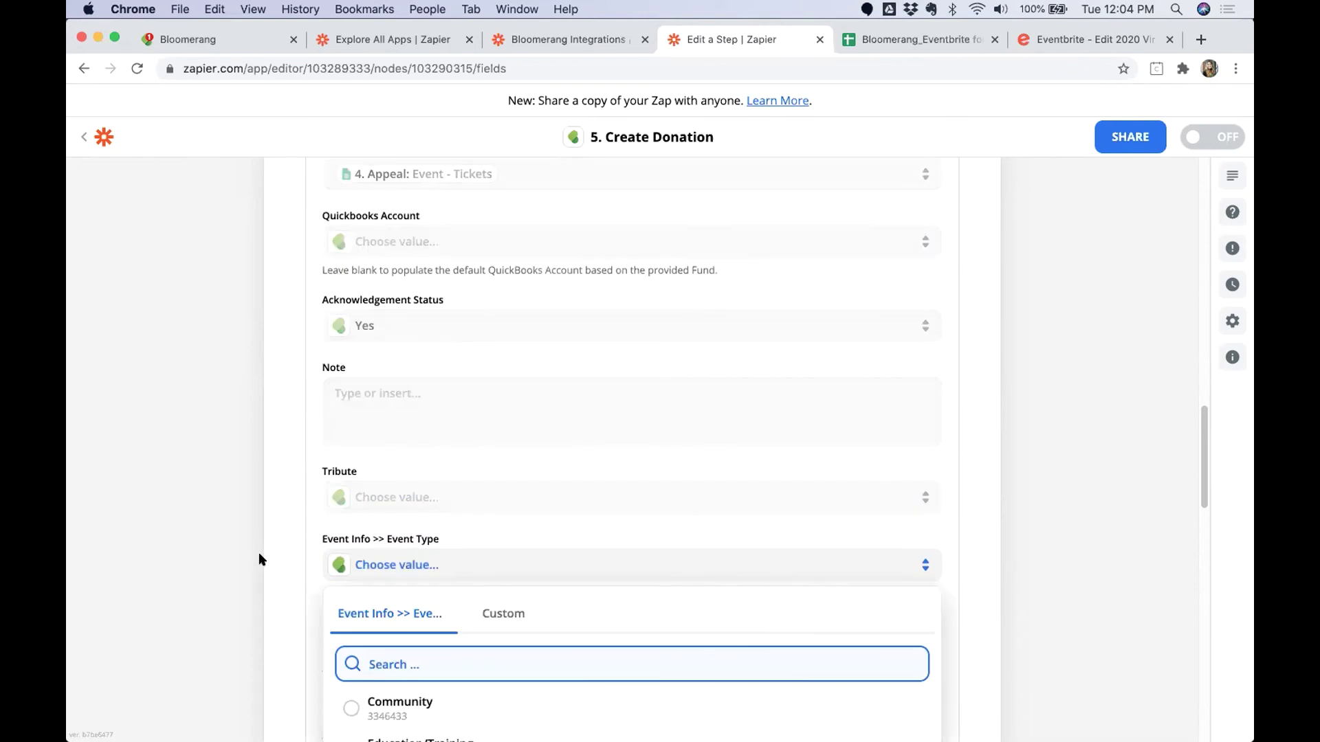
pyautogui.click(493, 510)
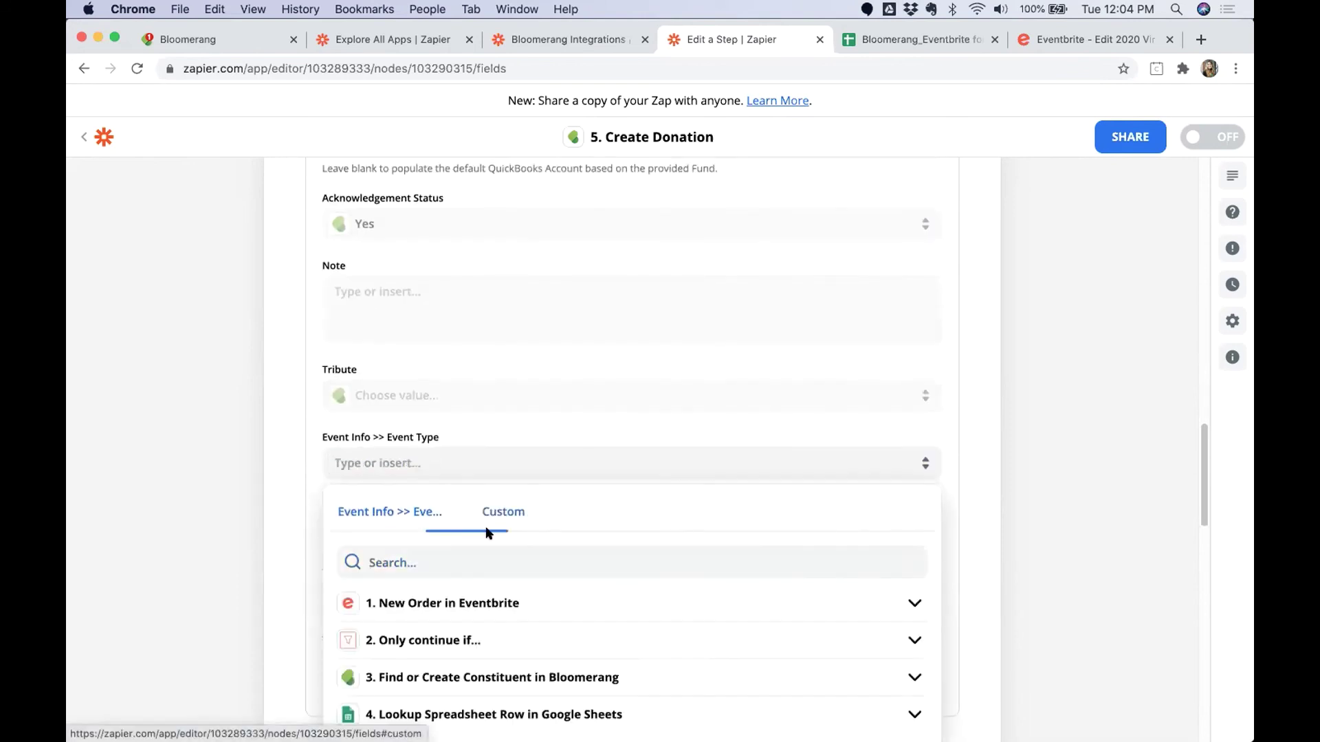
pyautogui.click(400, 689)
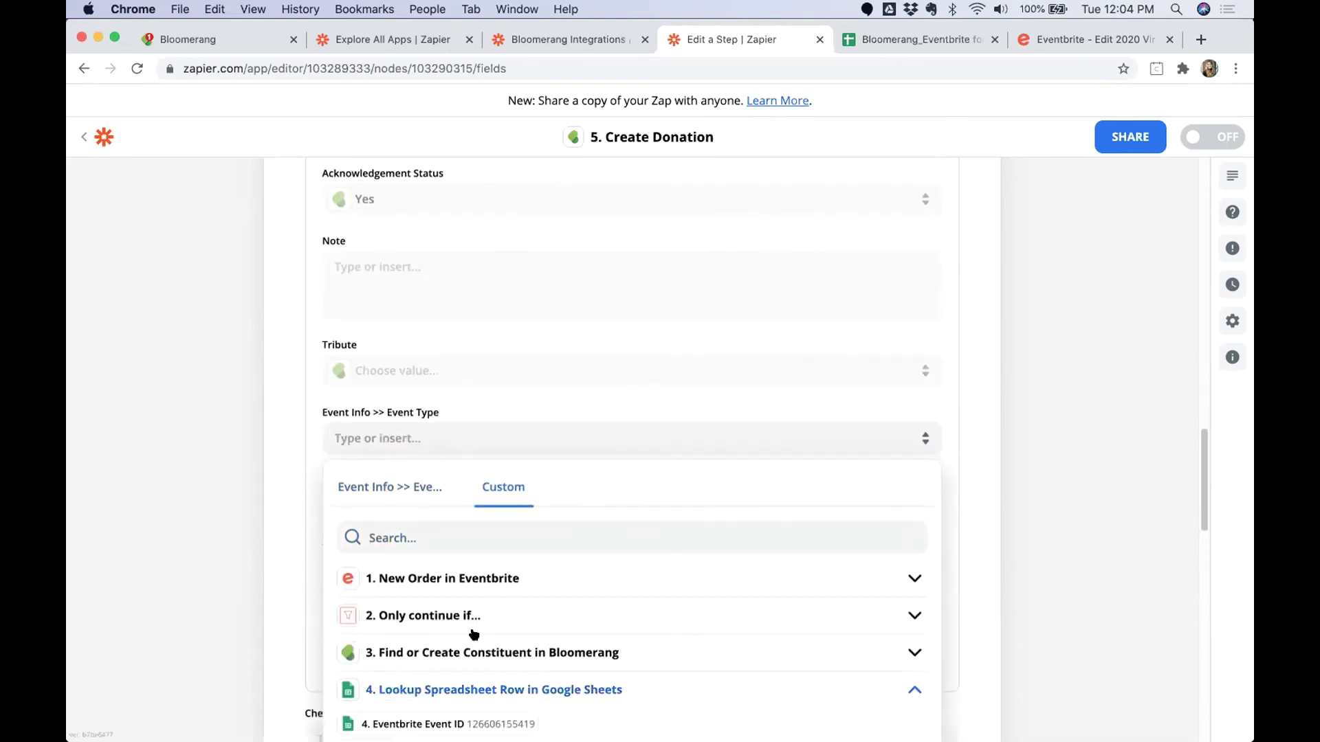
pyautogui.click(412, 715)
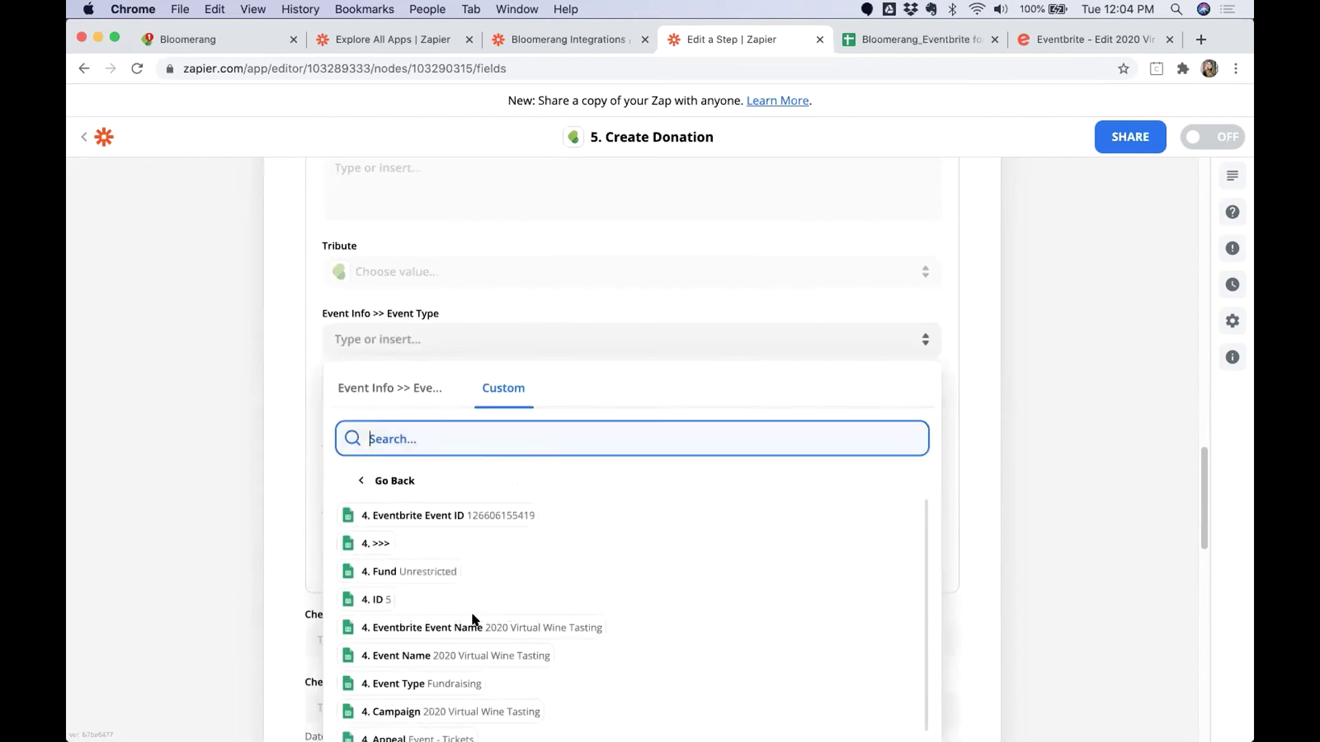
pyautogui.scroll(-1, 482, 612)
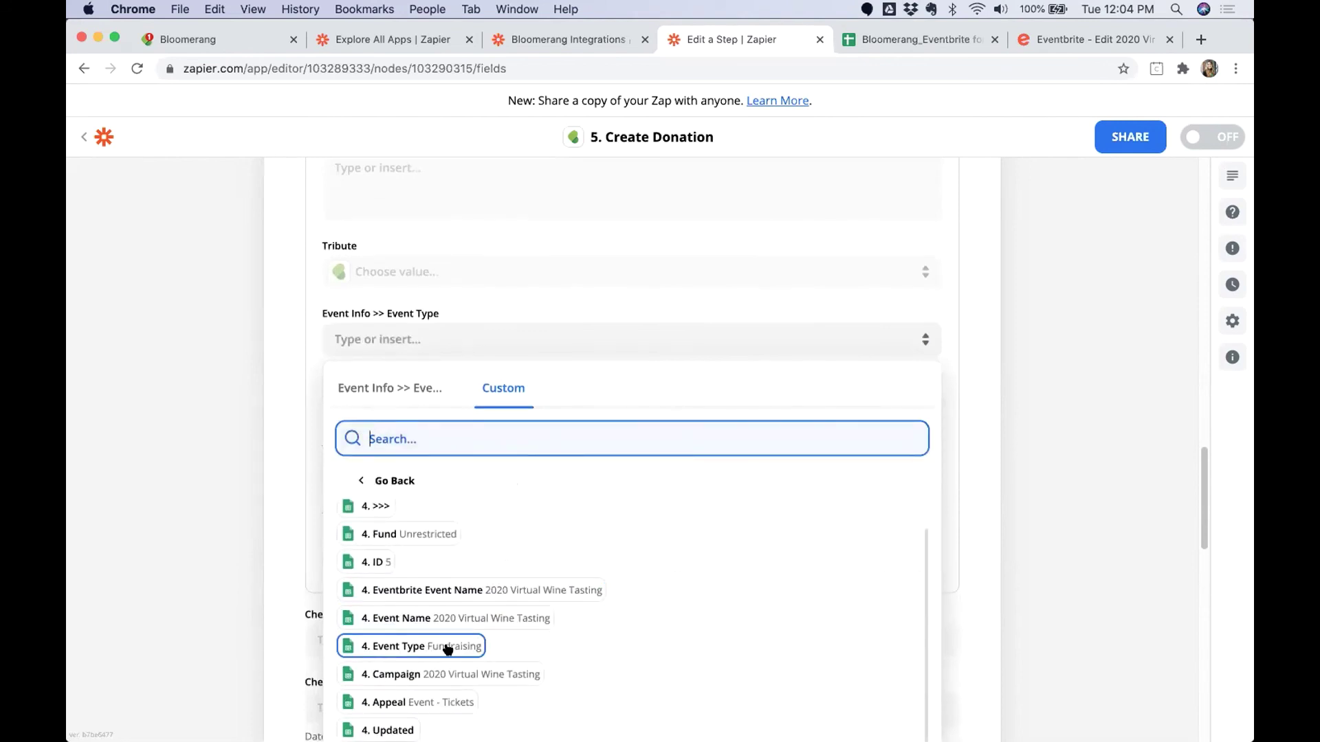
pyautogui.click(448, 649)
# Map Eventbrite Order ID to the Eventbrite order's '1. ID' field.
pyautogui.click(415, 409)
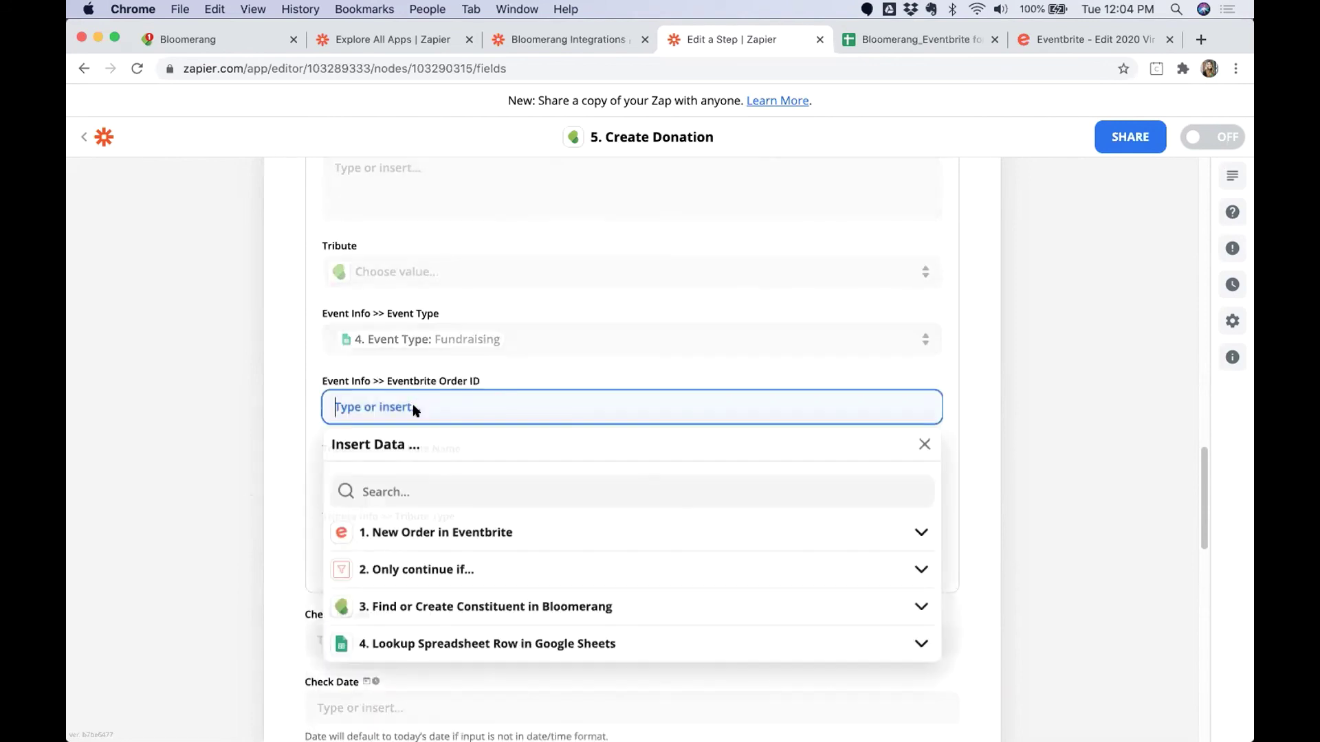
pyautogui.click(430, 489)
pyautogui.write('Event ')
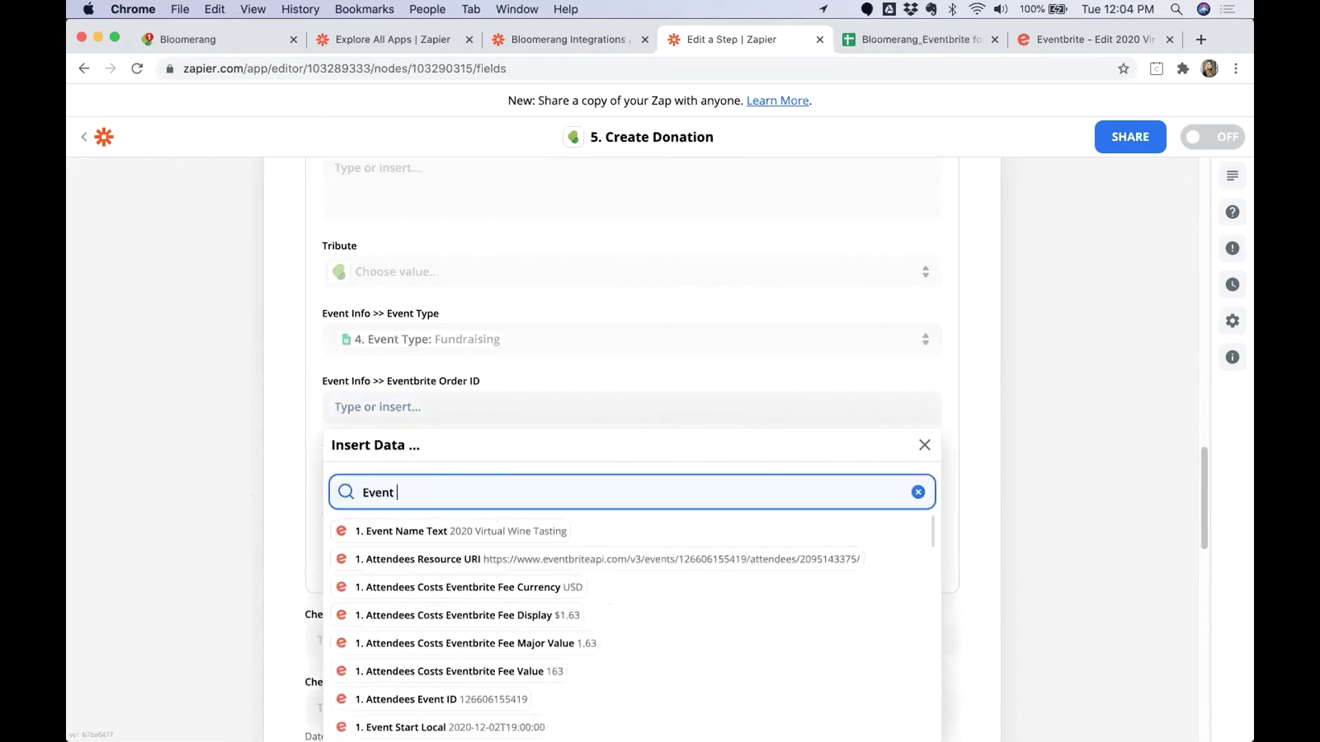
pyautogui.write('Ord')
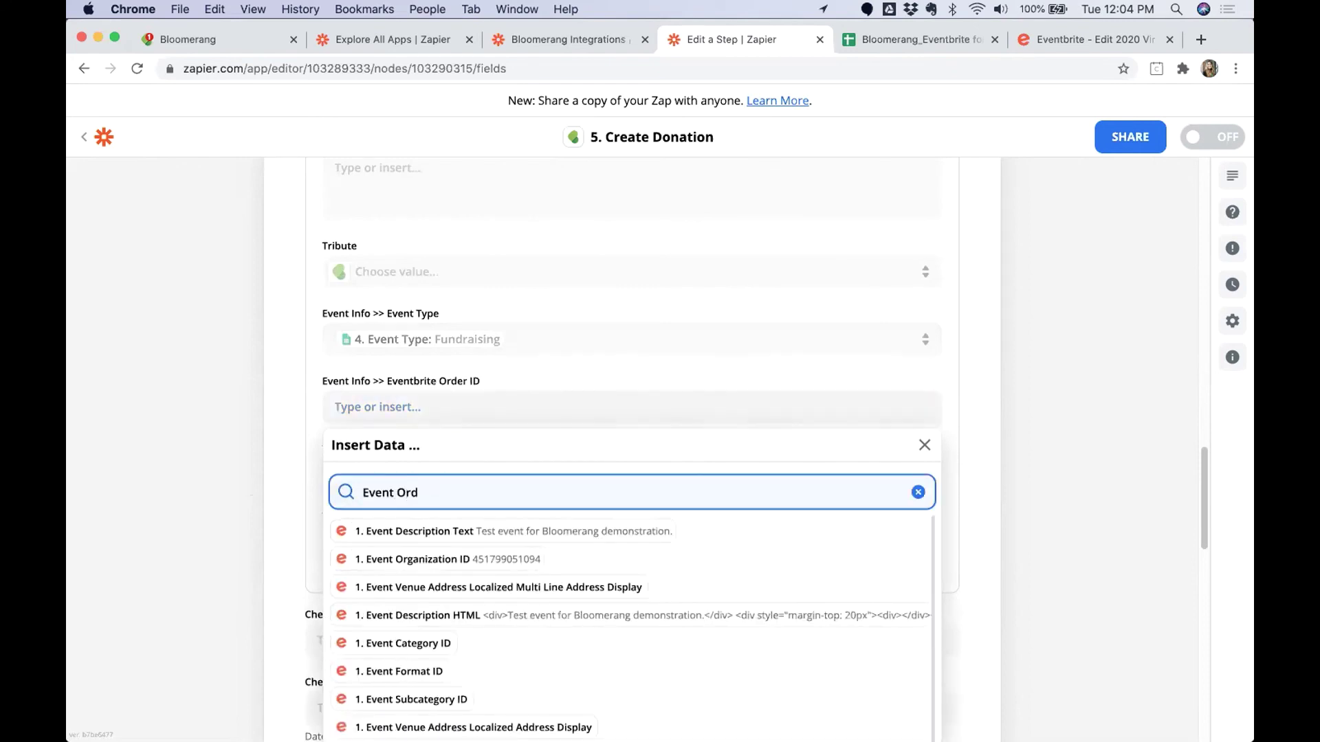
pyautogui.tripleClick(430, 489)
pyautogui.write('Order ID')
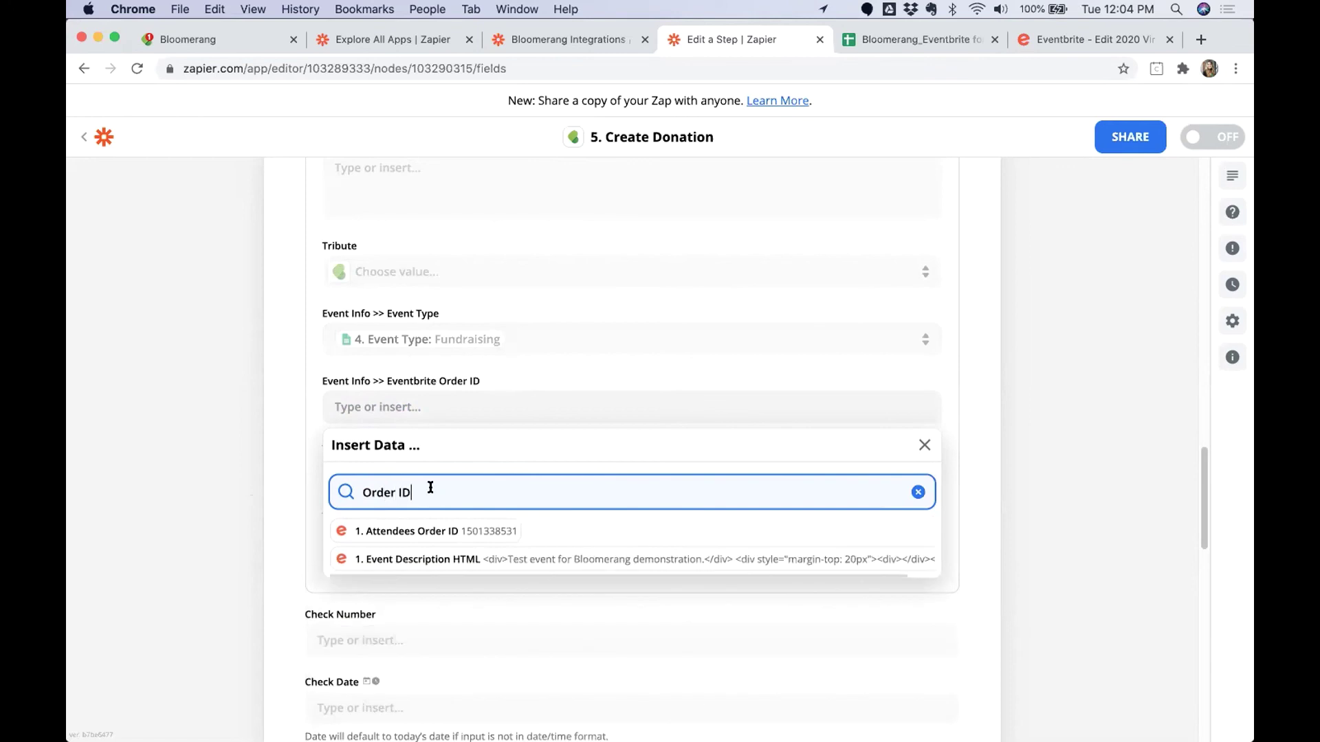
pyautogui.moveTo(418, 487); pyautogui.dragTo(288, 495)
pyautogui.write('ID')
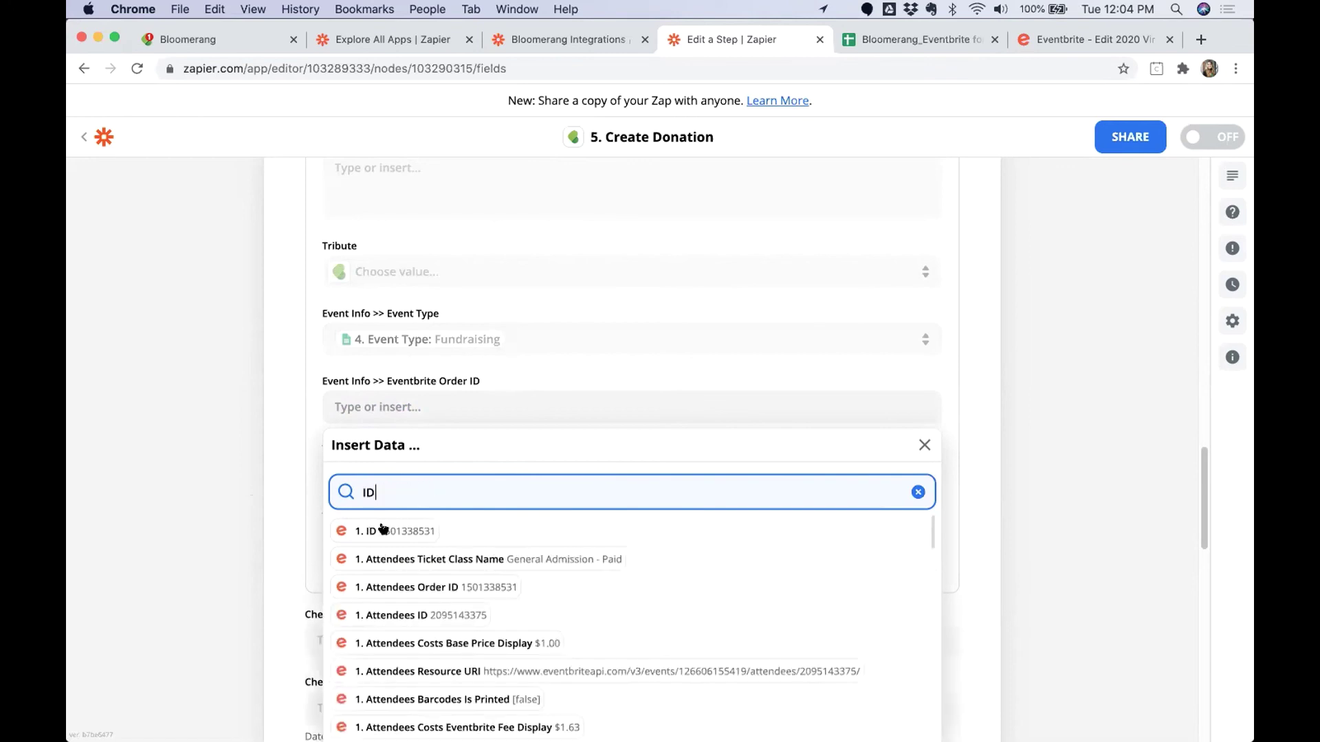
pyautogui.click(400, 533)
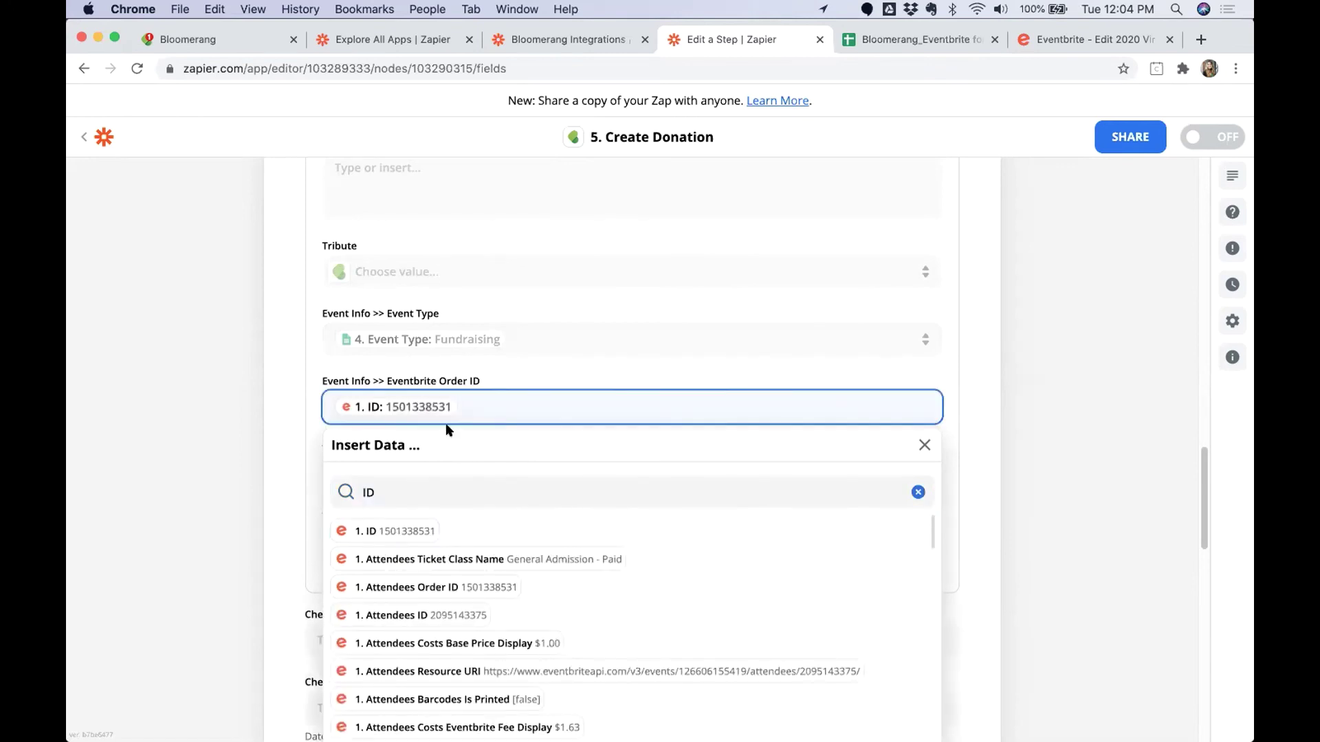
pyautogui.click(1018, 452)
pyautogui.moveTo(478, 380); pyautogui.dragTo(386, 375)
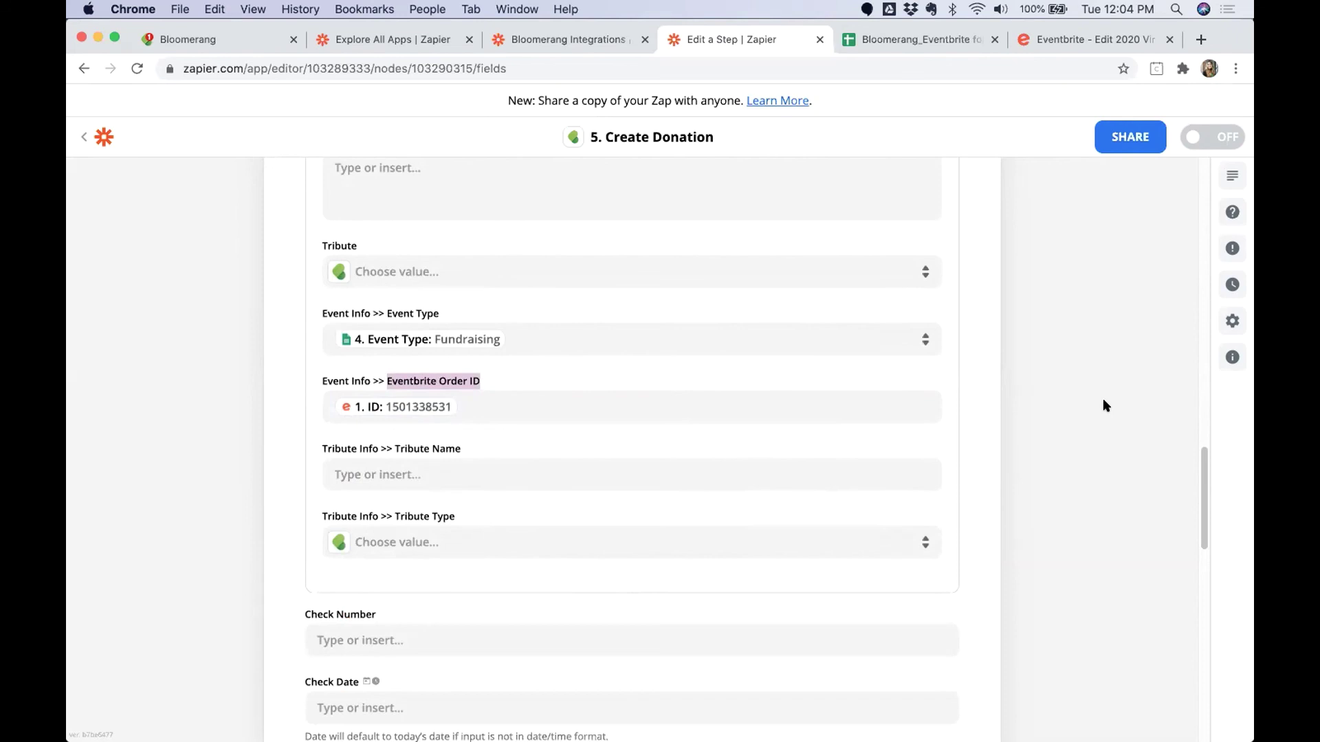
pyautogui.scroll(-10, 596, 596)
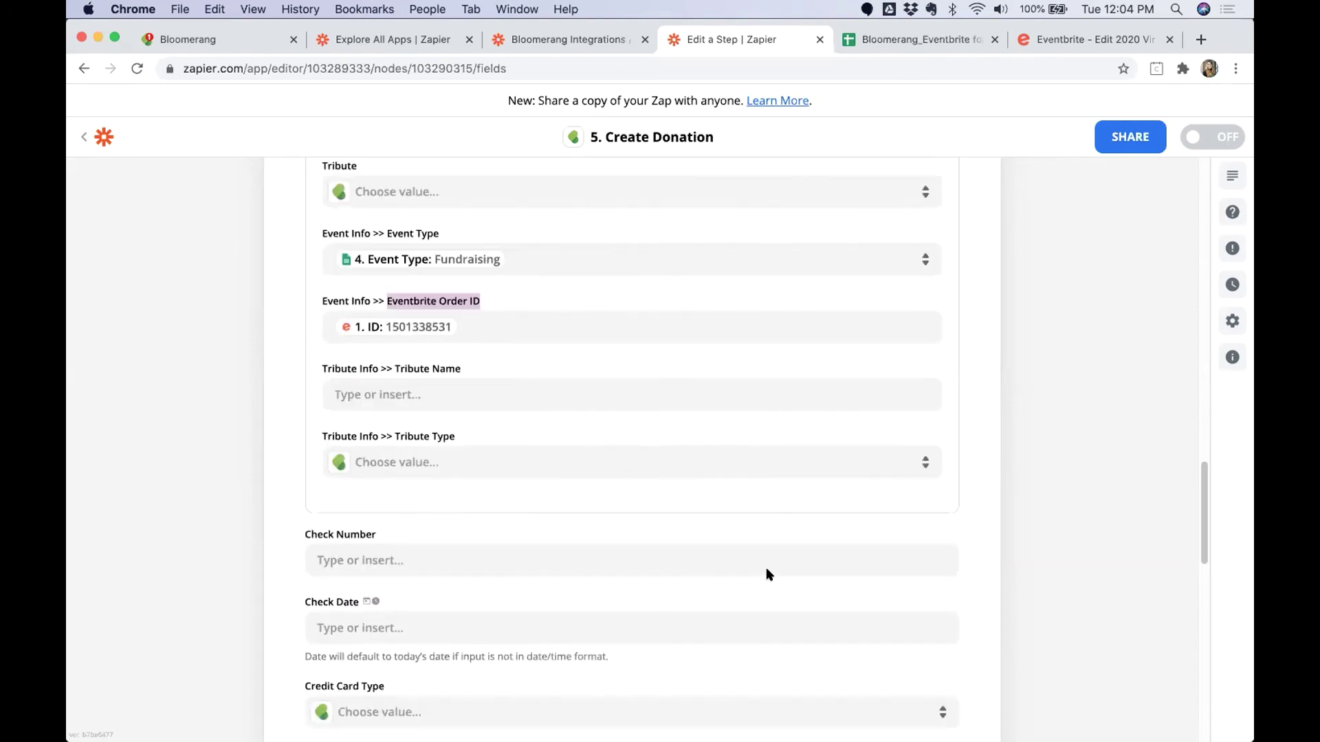
pyautogui.scroll(-5, 630, 646)
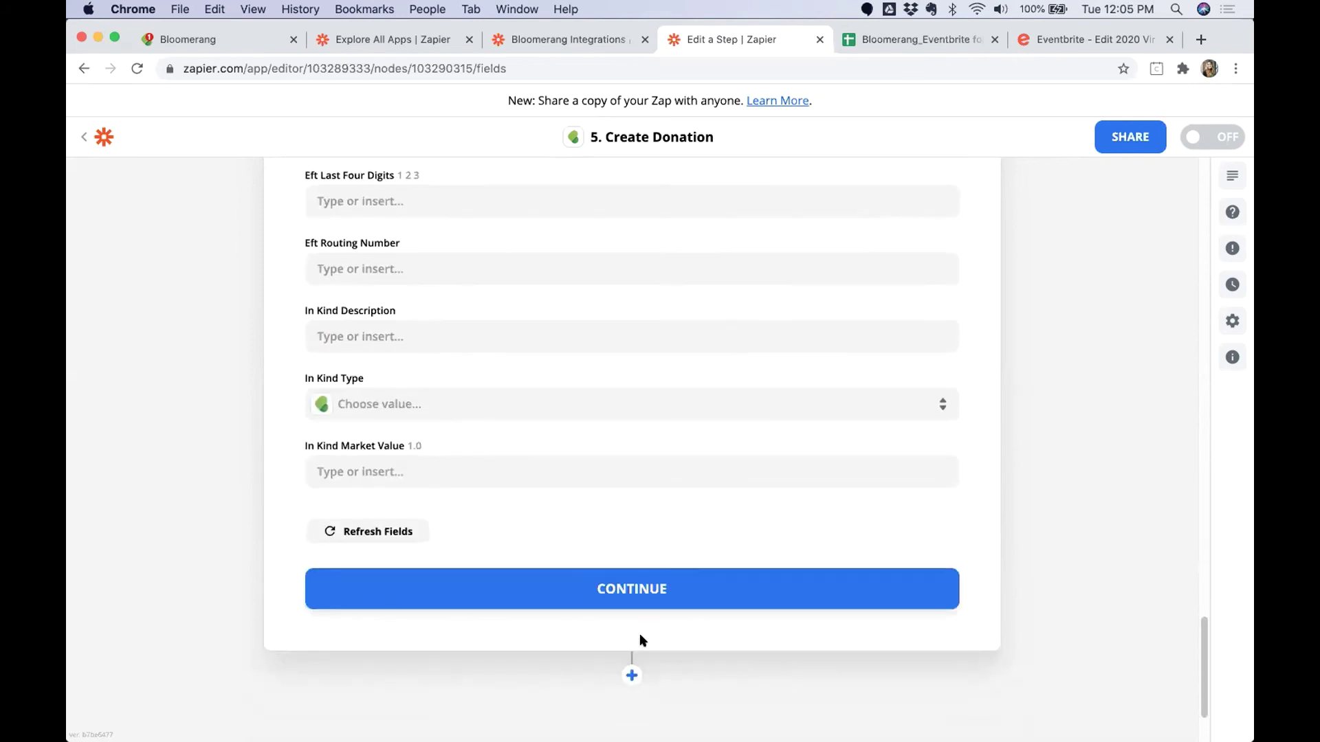
# Continue from the Customize Donation form to the Send Test Donation preview.
pyautogui.click(598, 587)
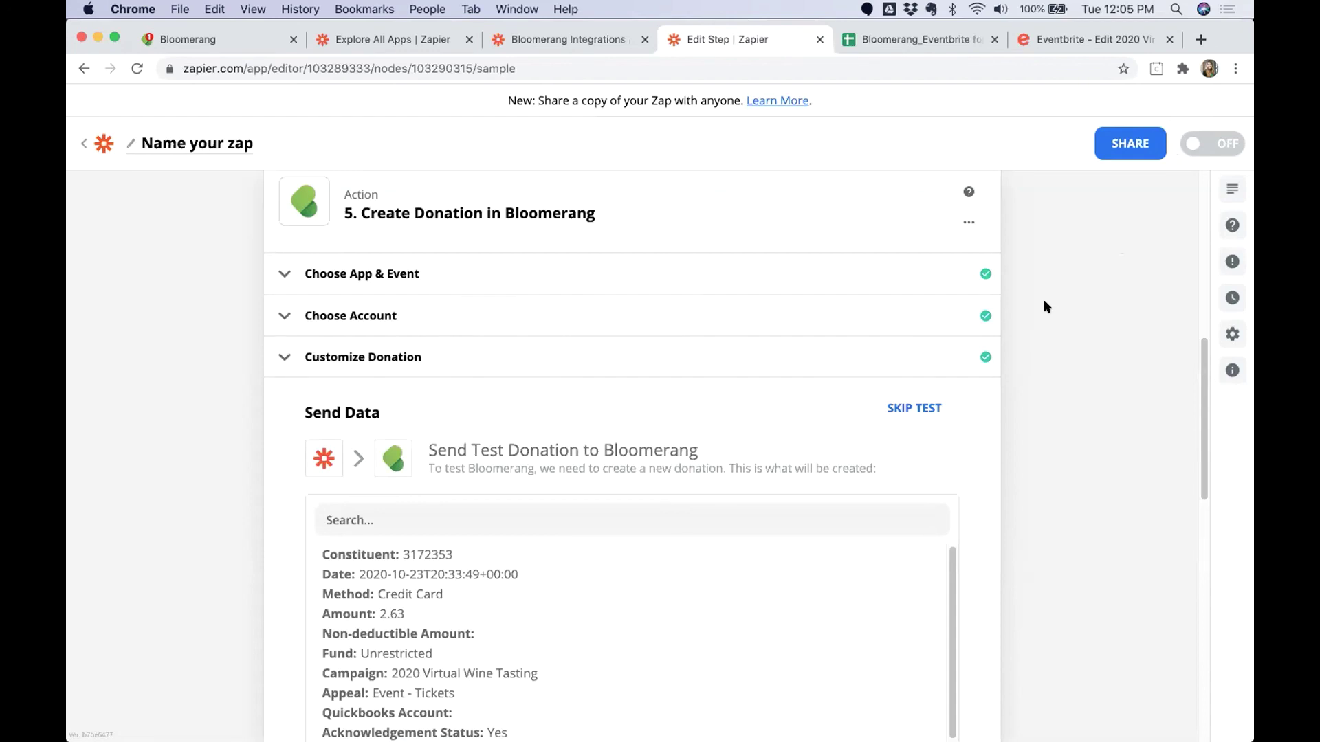
# In Bloomerang's timeline, open the $20.63 donation and review its Campaign and Appeal.
pyautogui.click(244, 49)
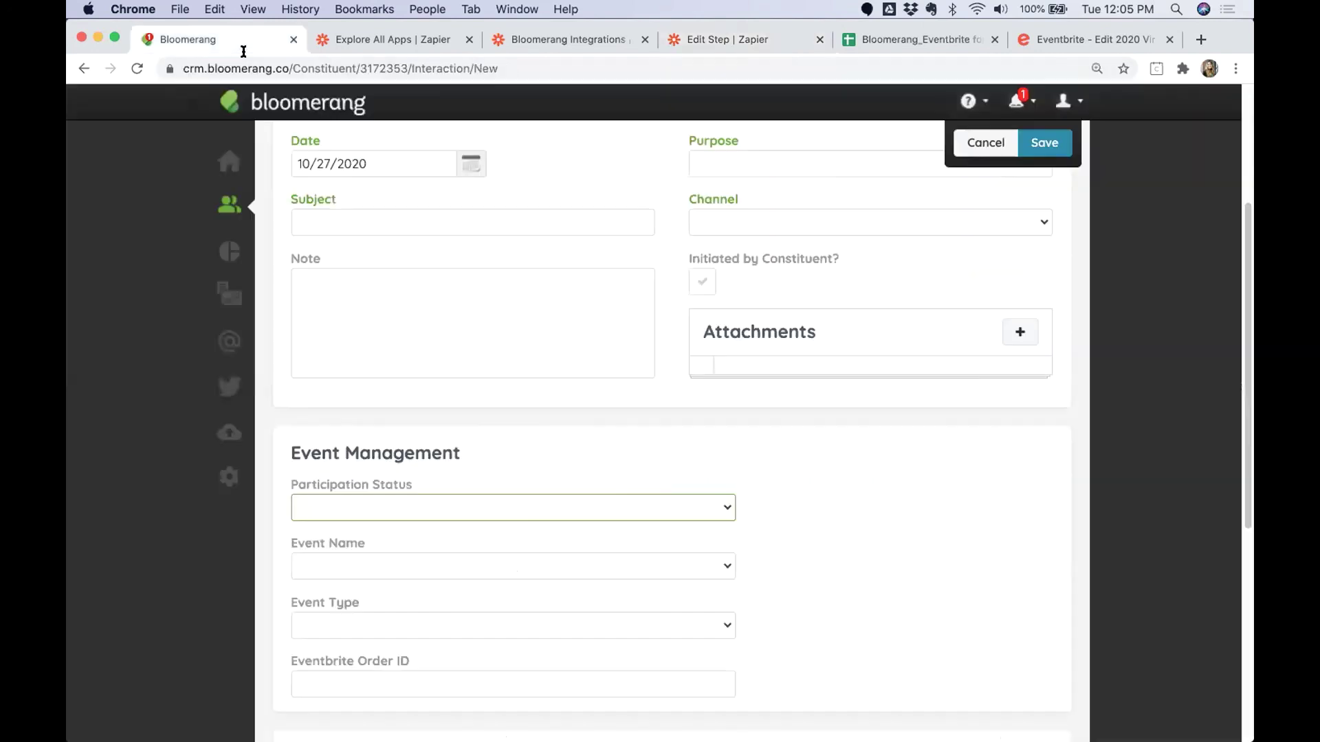
pyautogui.scroll(4, 519, 365)
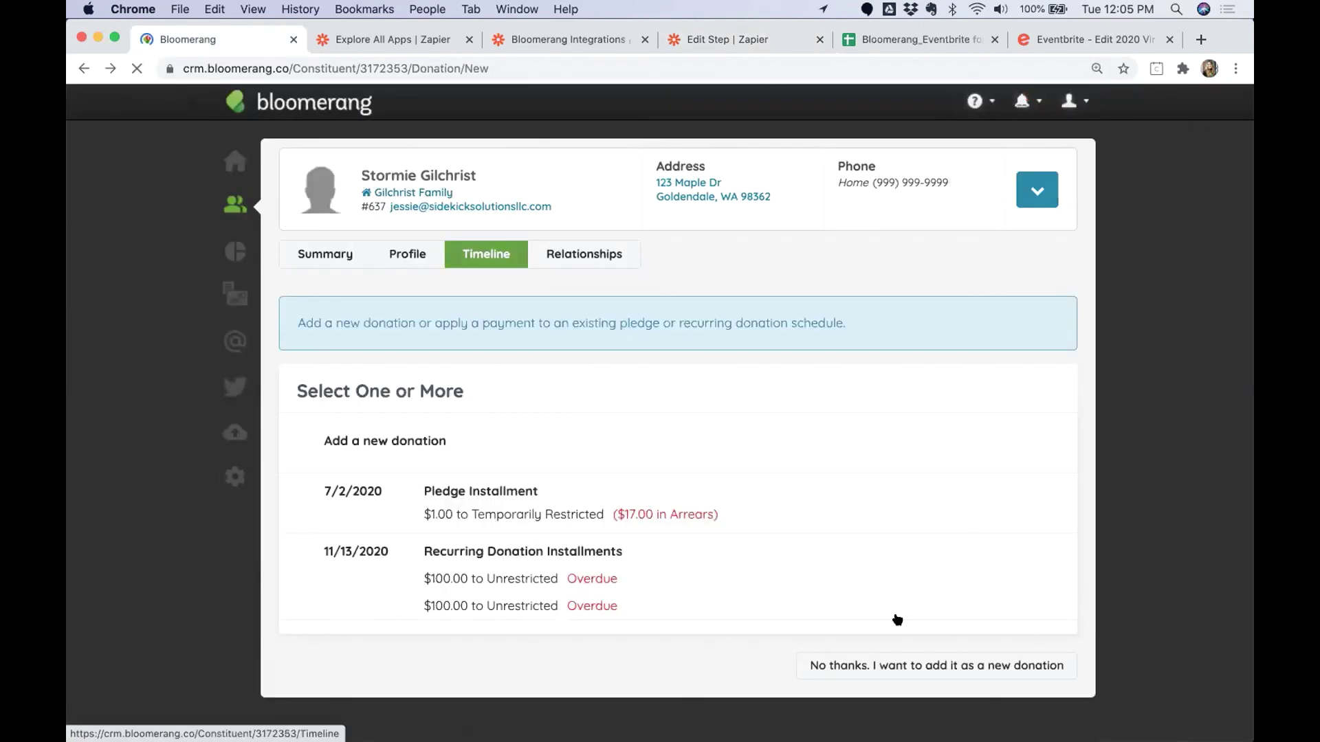
pyautogui.click(484, 253)
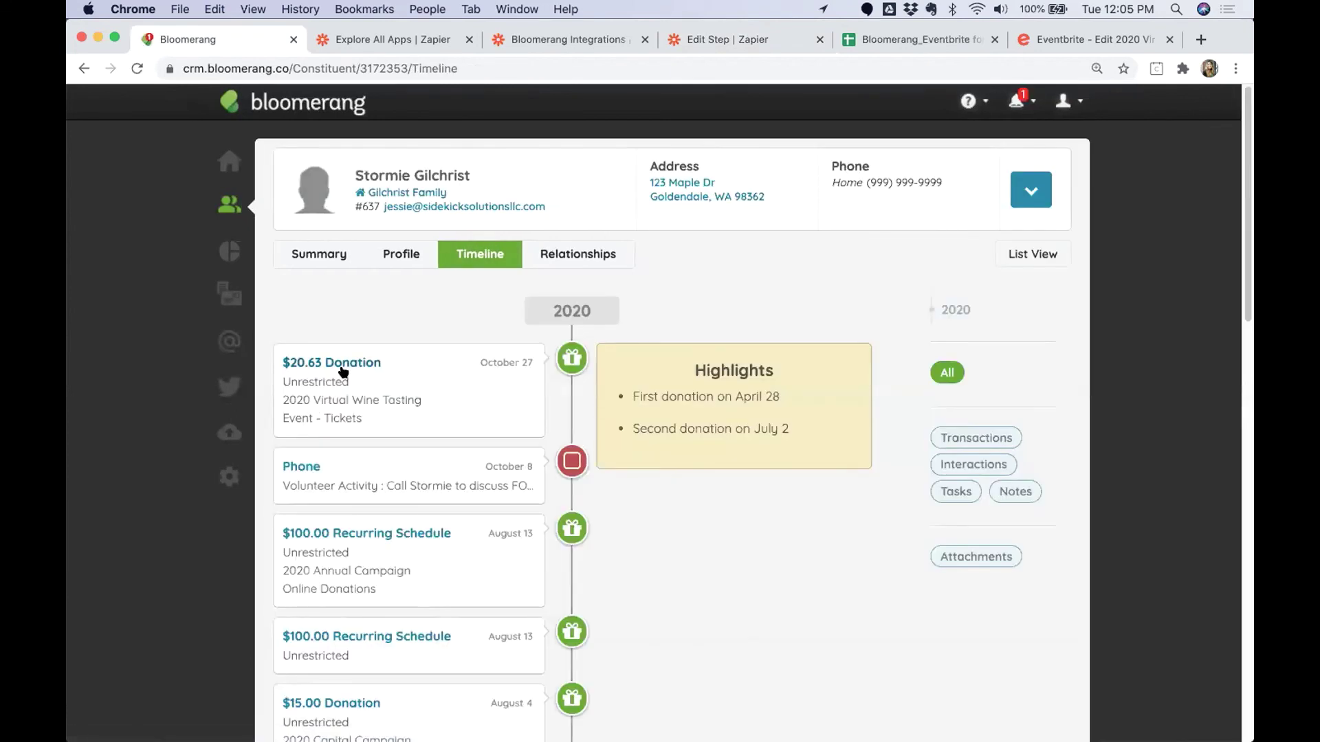
pyautogui.click(344, 381)
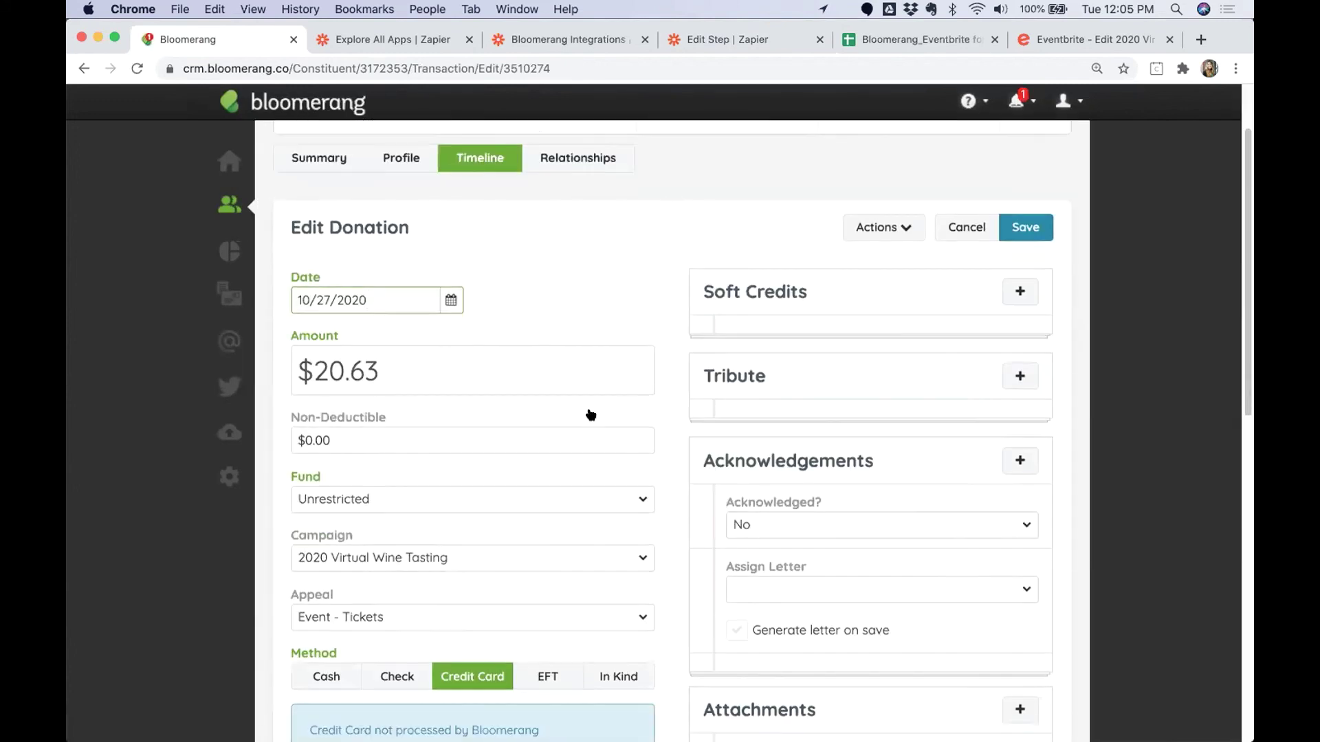
pyautogui.scroll(-2, 590, 414)
pyautogui.moveTo(286, 389); pyautogui.dragTo(328, 404)
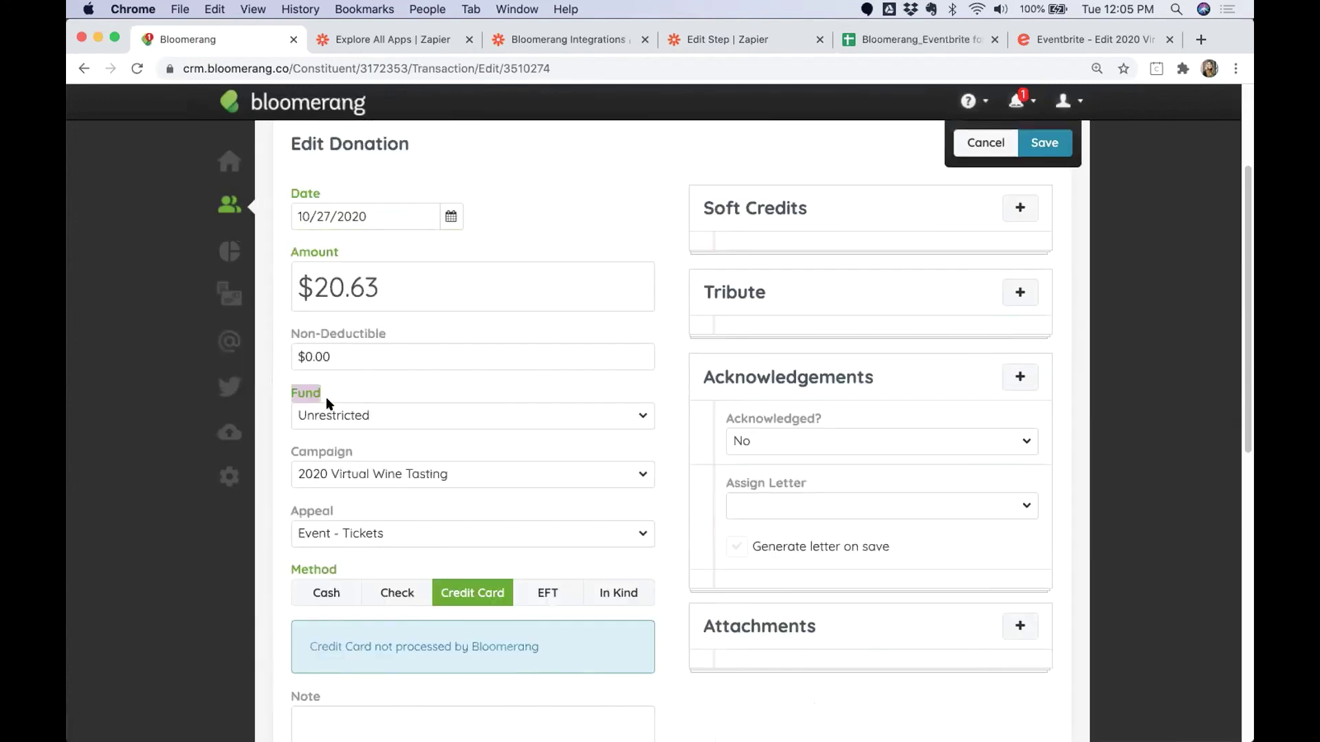
pyautogui.moveTo(287, 452); pyautogui.dragTo(353, 455)
pyautogui.moveTo(288, 512); pyautogui.dragTo(338, 512)
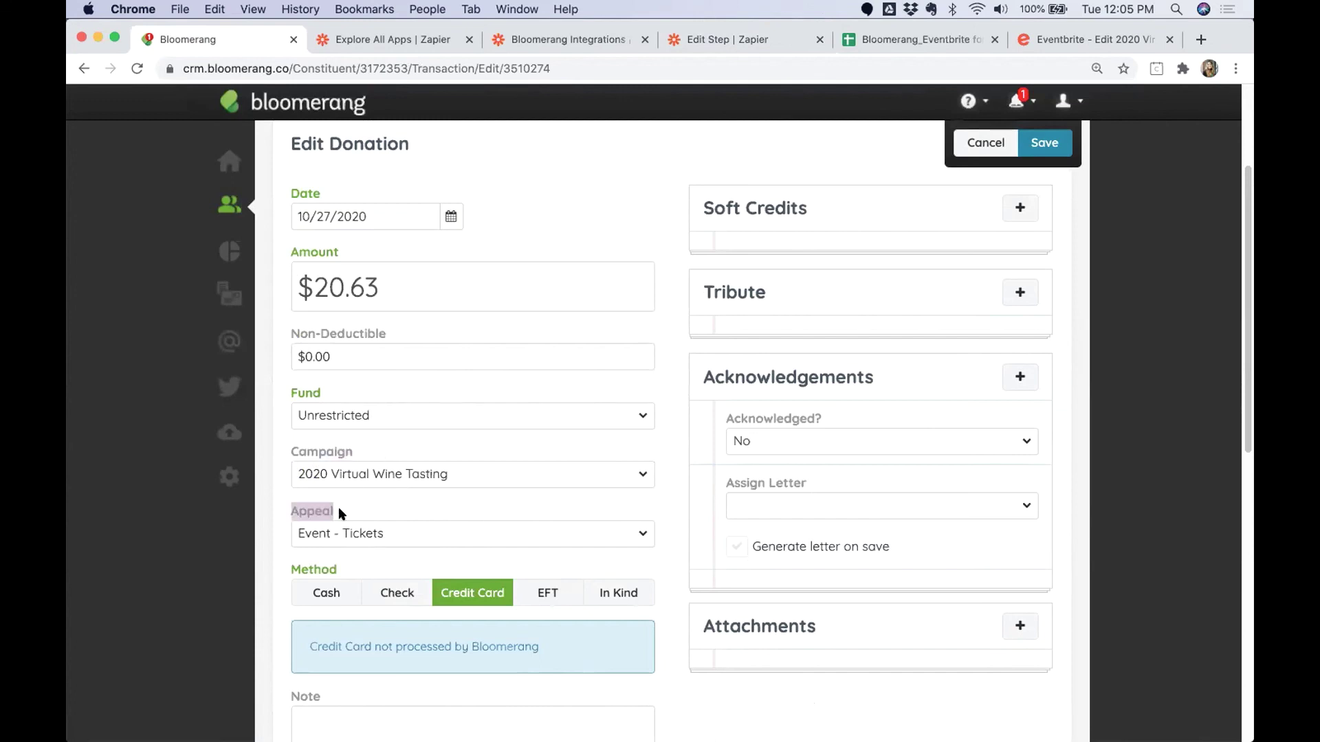
pyautogui.click(662, 531)
# Confirm the Event Type and Eventbrite Order ID, then return to the slide deck at slide 27.
pyautogui.scroll(-6, 674, 526)
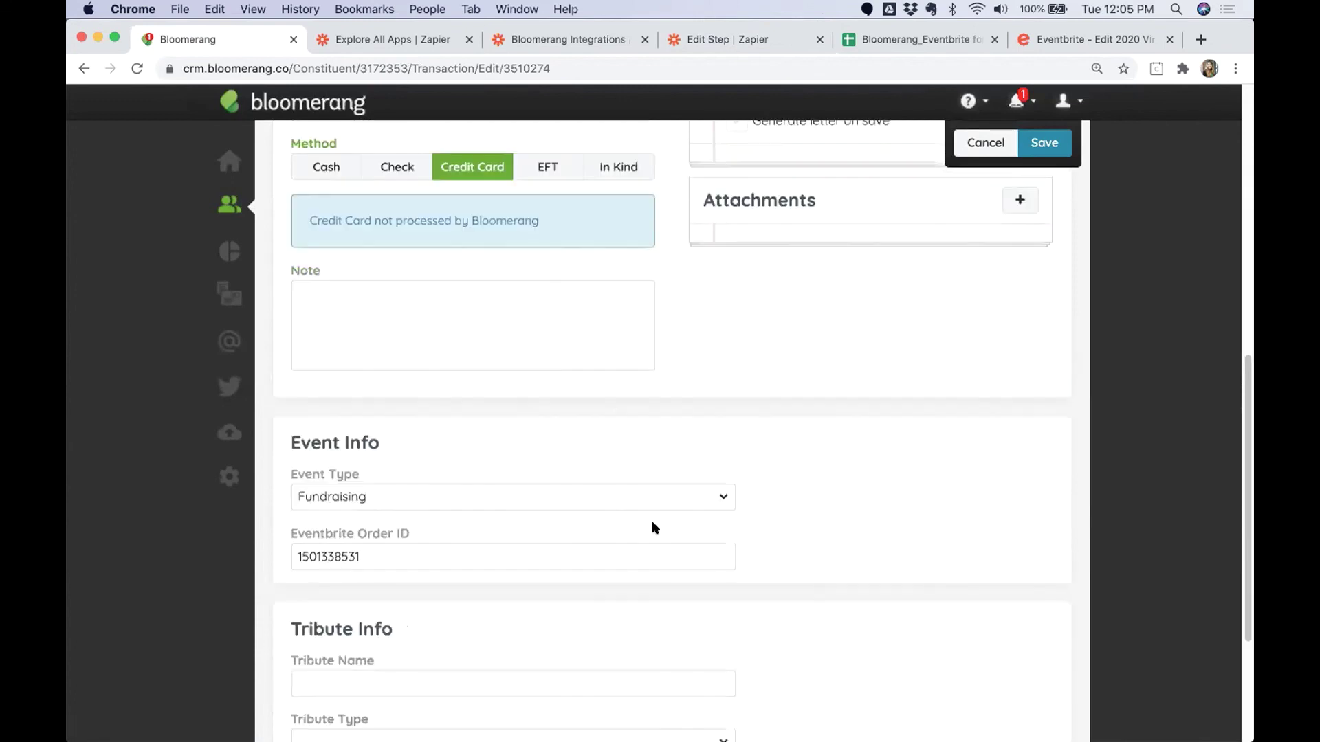
pyautogui.tripleClick(348, 477)
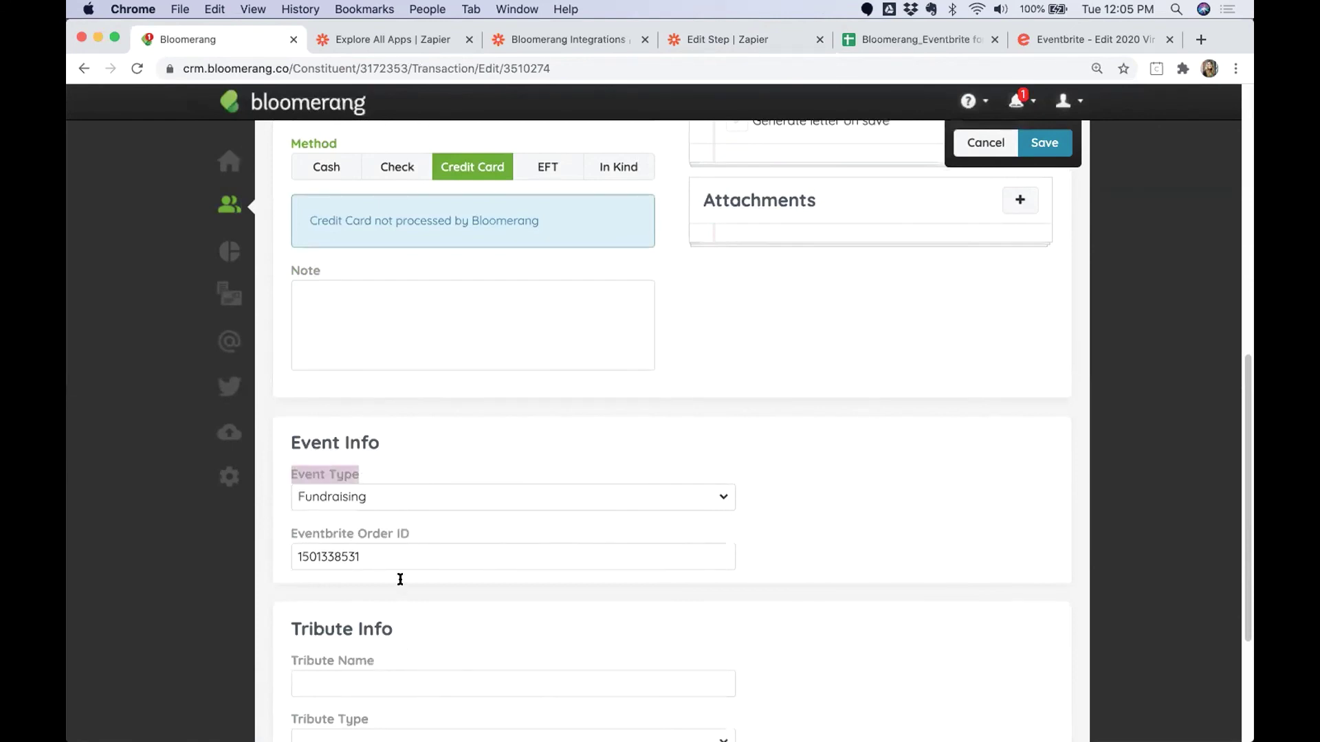
pyautogui.moveTo(419, 530); pyautogui.dragTo(271, 530)
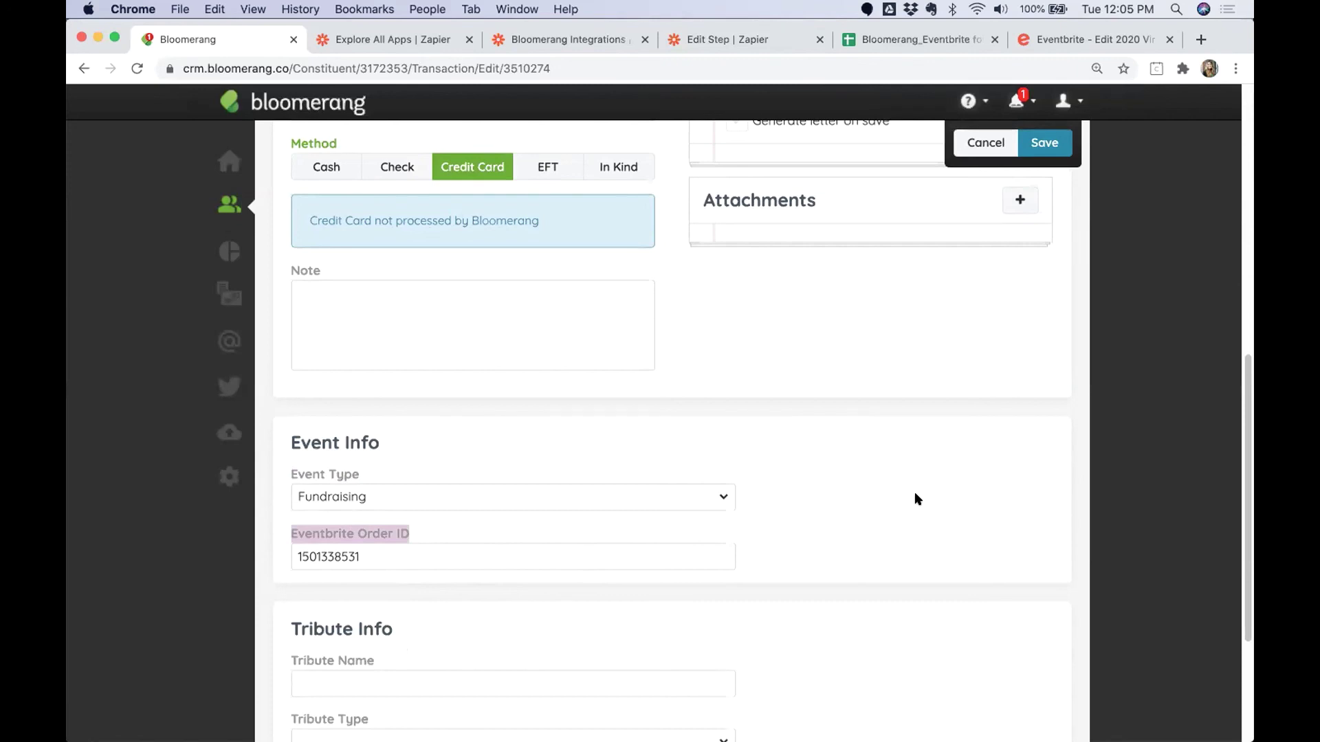
pyautogui.hotkey('ctrl', 'Right')
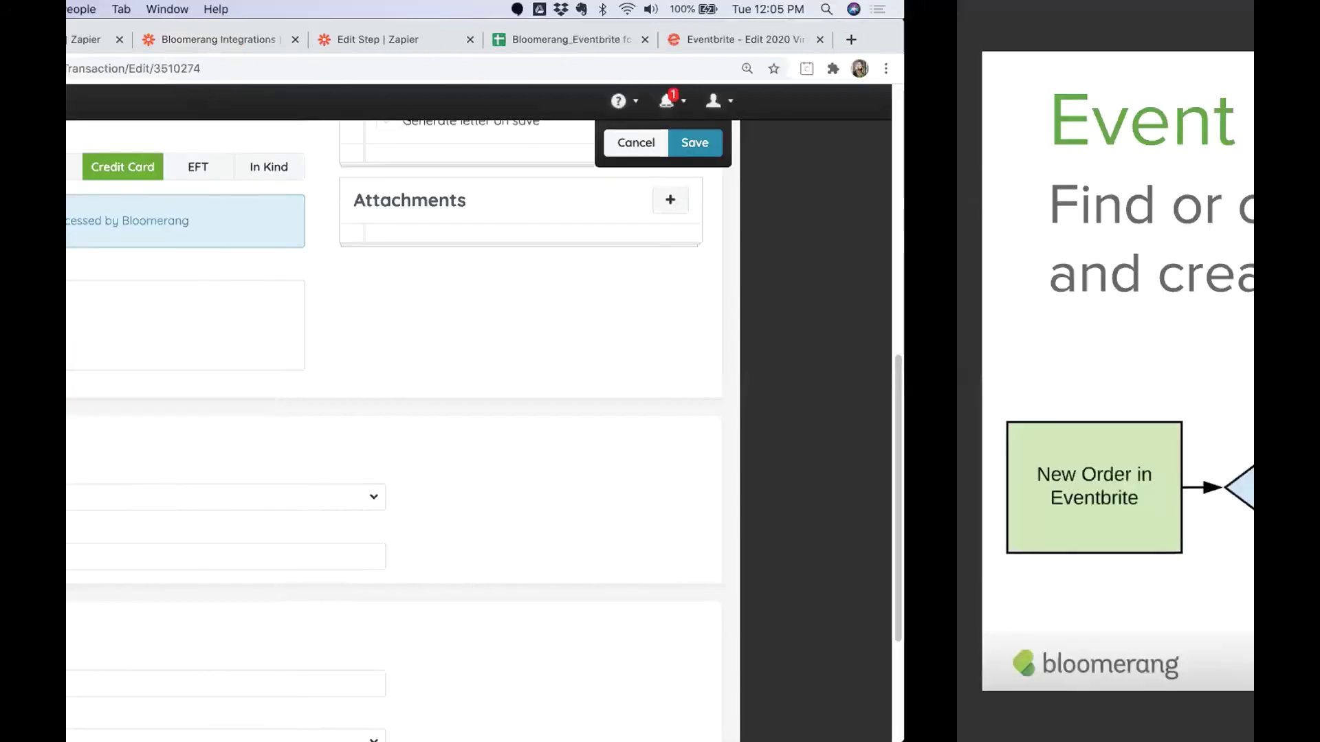
pyautogui.press('Right')
pyautogui.press('Right')
pyautogui.press('Right')
pyautogui.press('Right')
pyautogui.press('Right')
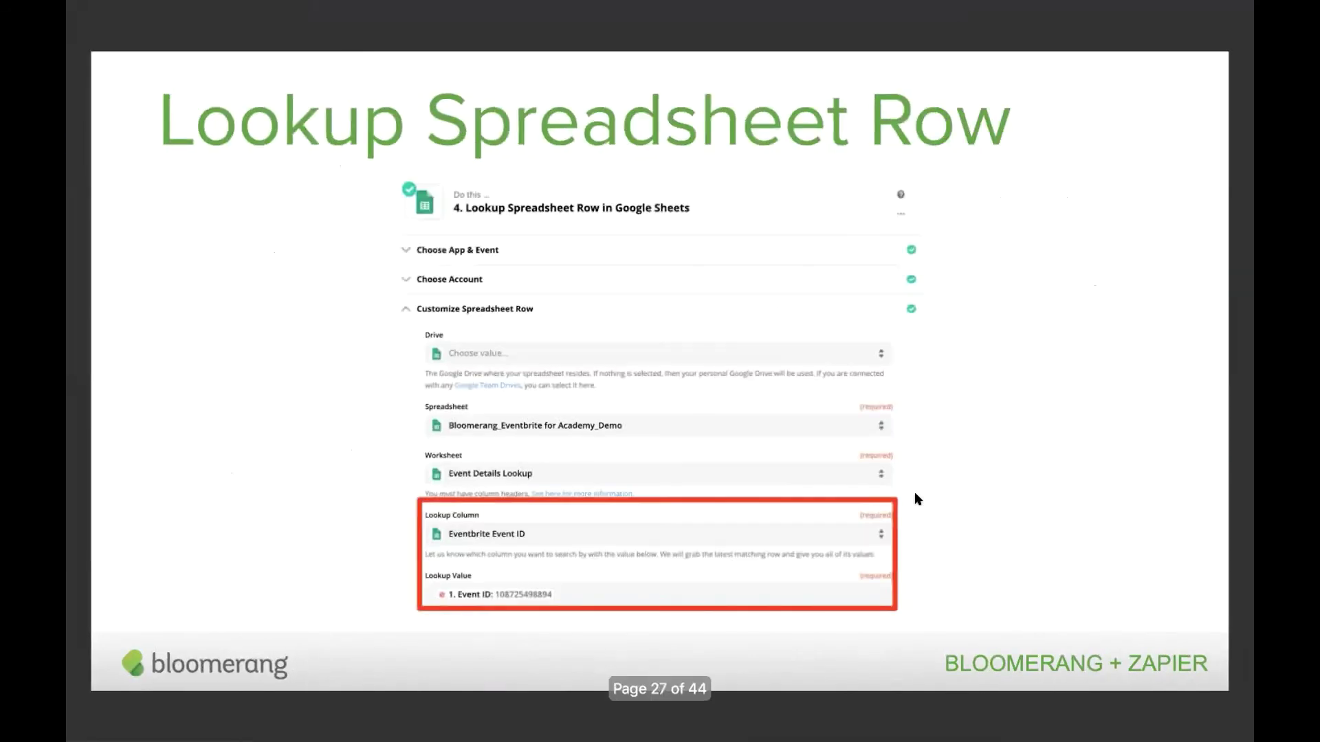
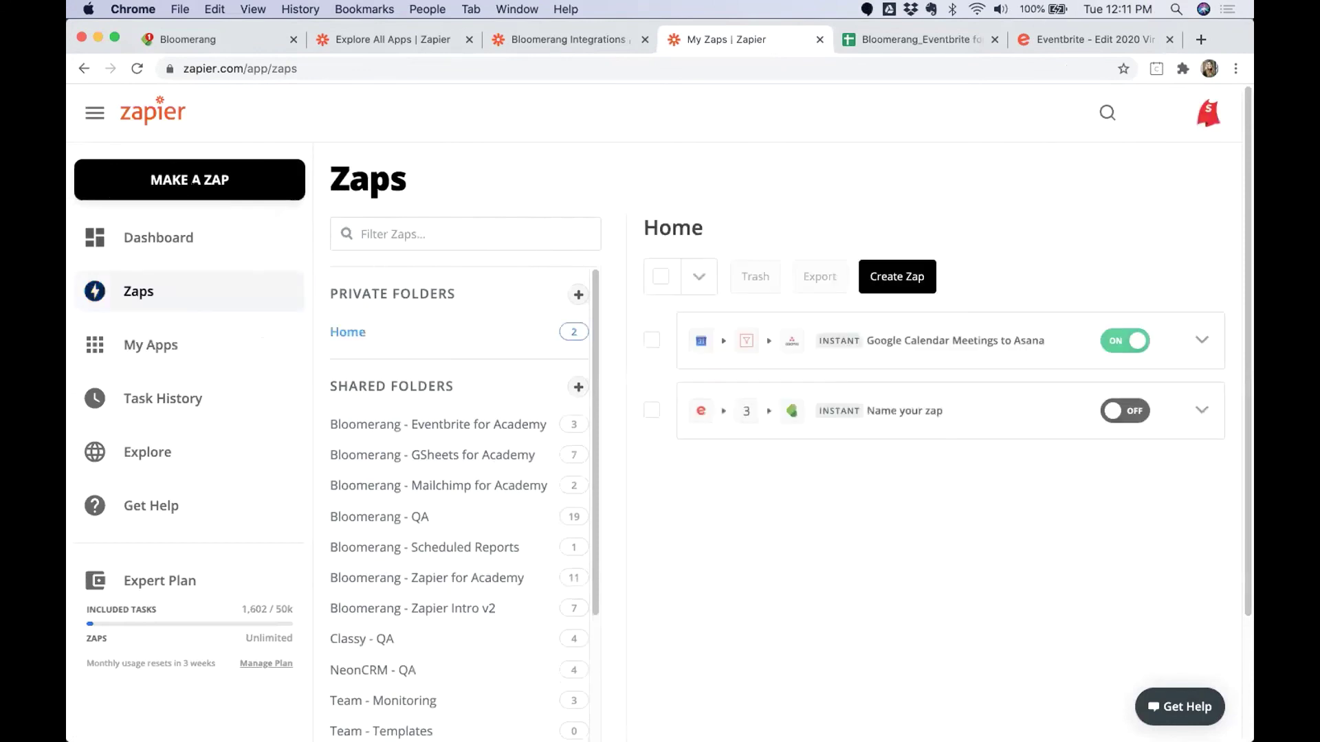
# Start a new Zap with the Make a Zap button in the left sidebar.
pyautogui.click(185, 180)
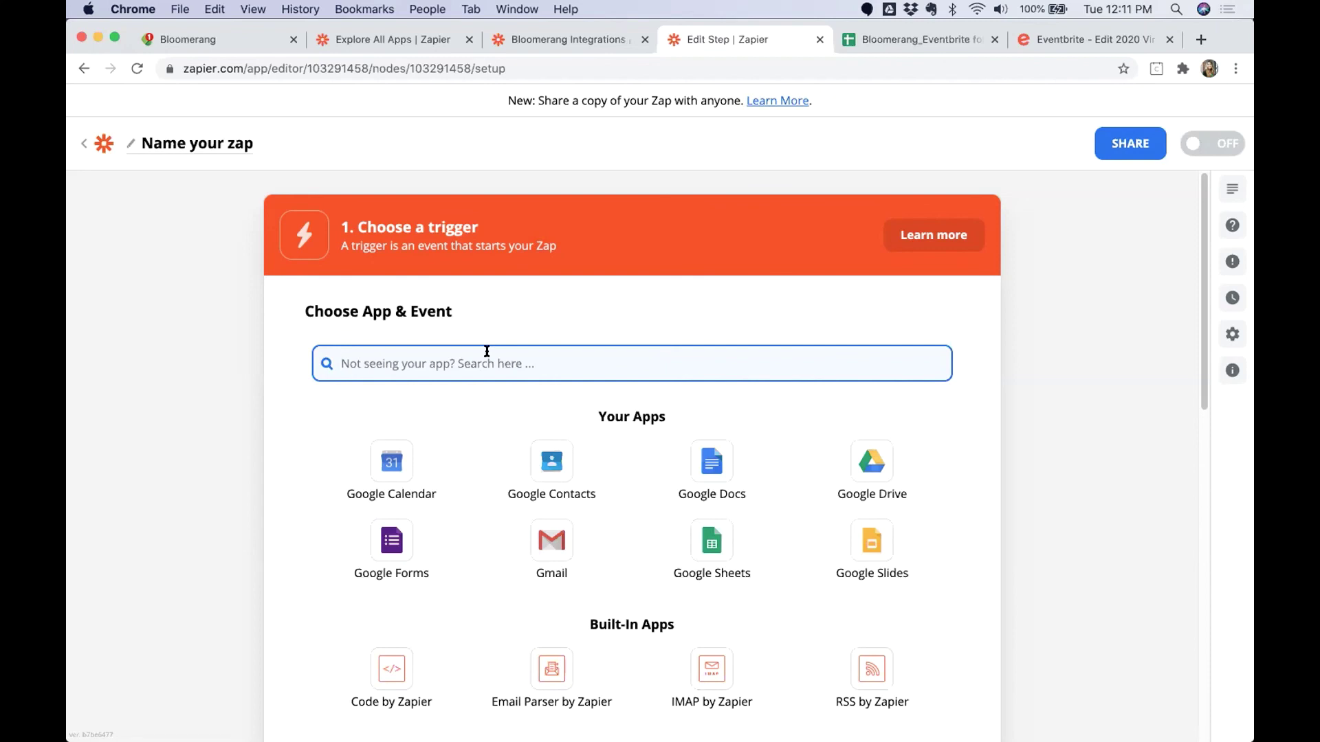
# Set the trigger to Eventbrite New Attendee Registered, connected to the Eventbrite sandbox account.
pyautogui.write('eventbr')
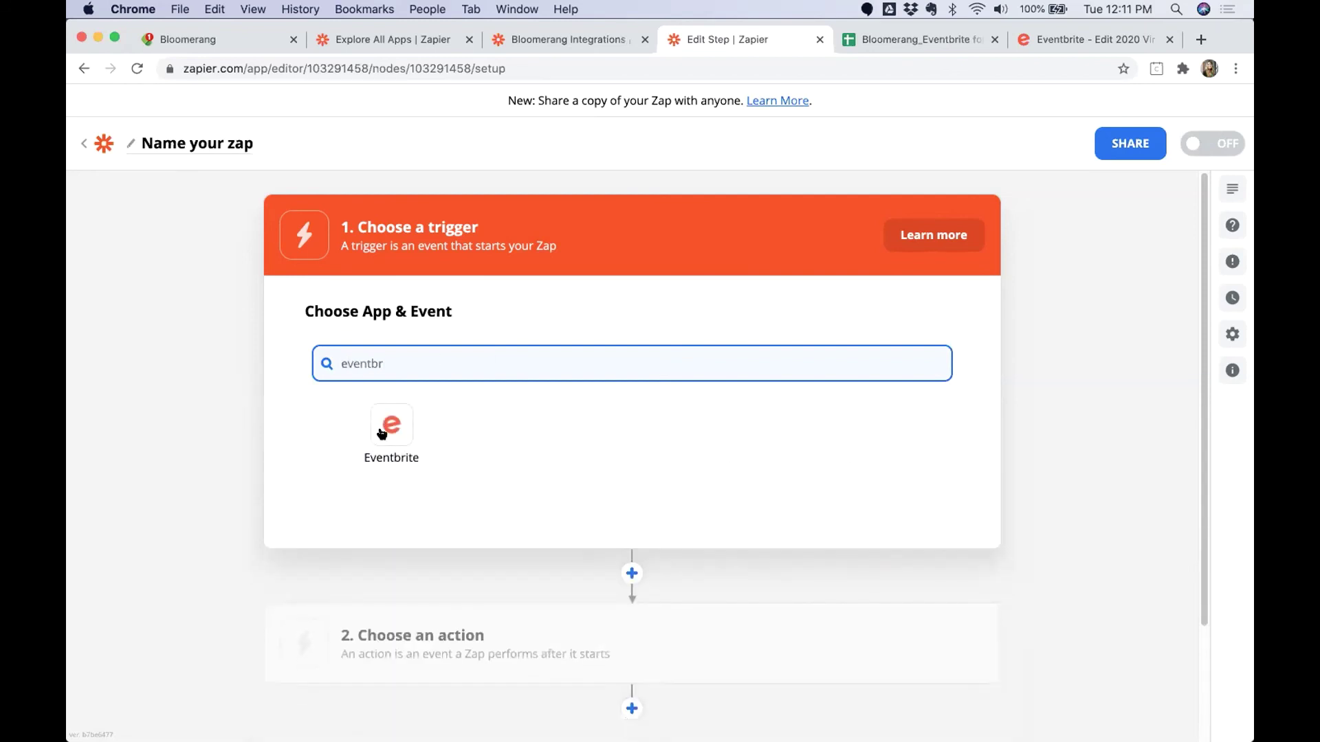
pyautogui.click(381, 430)
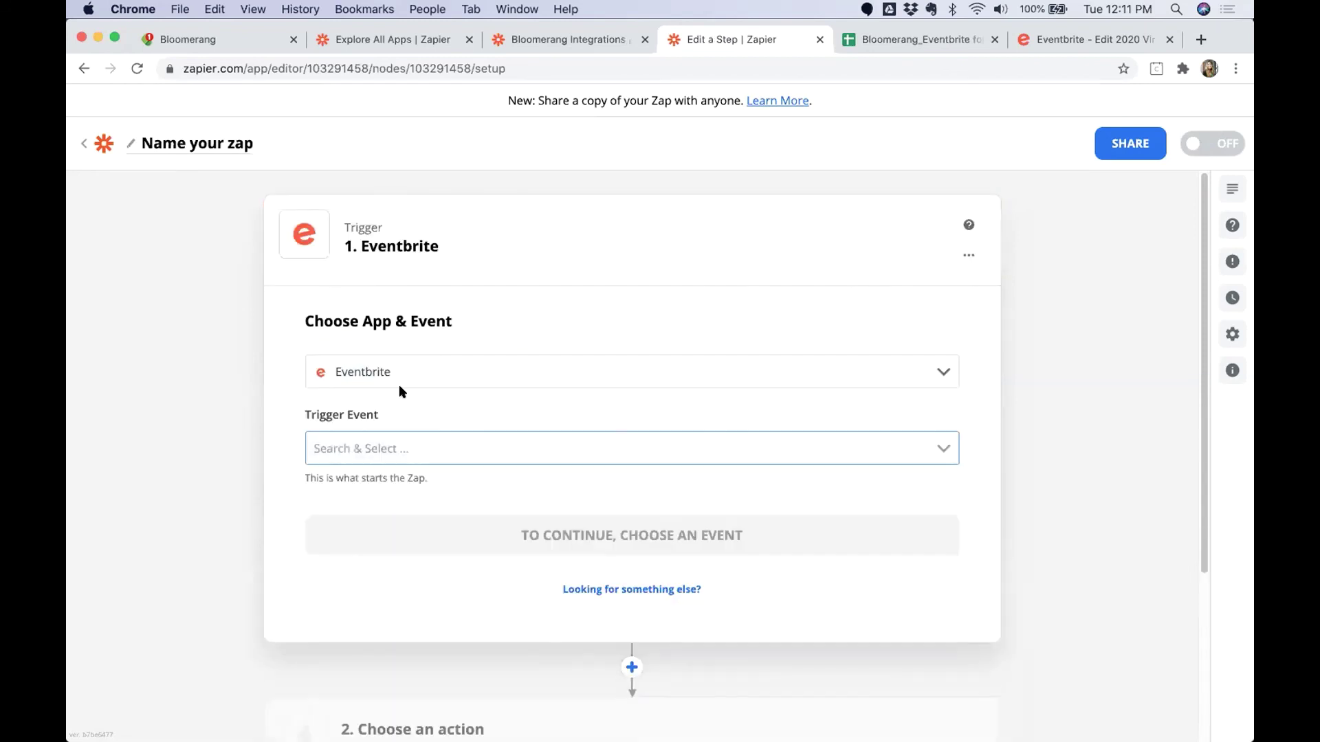
pyautogui.click(426, 454)
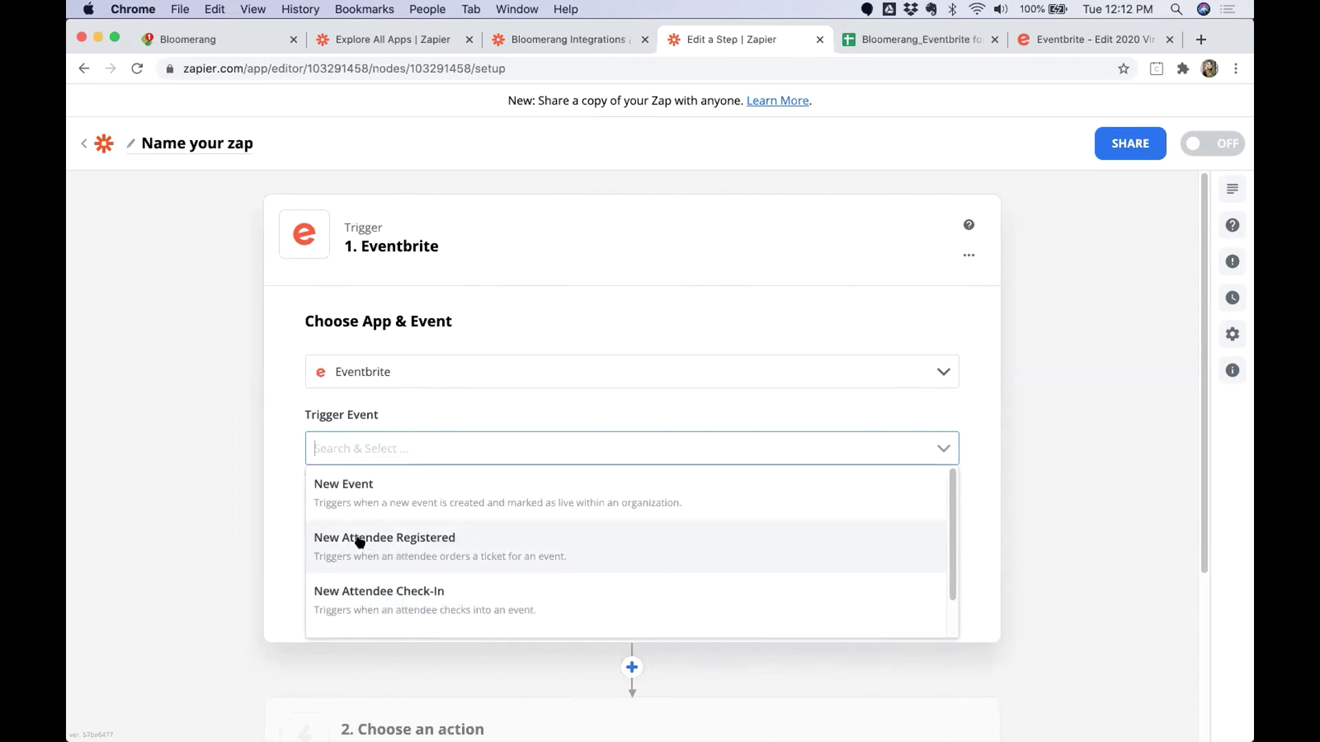
pyautogui.click(405, 545)
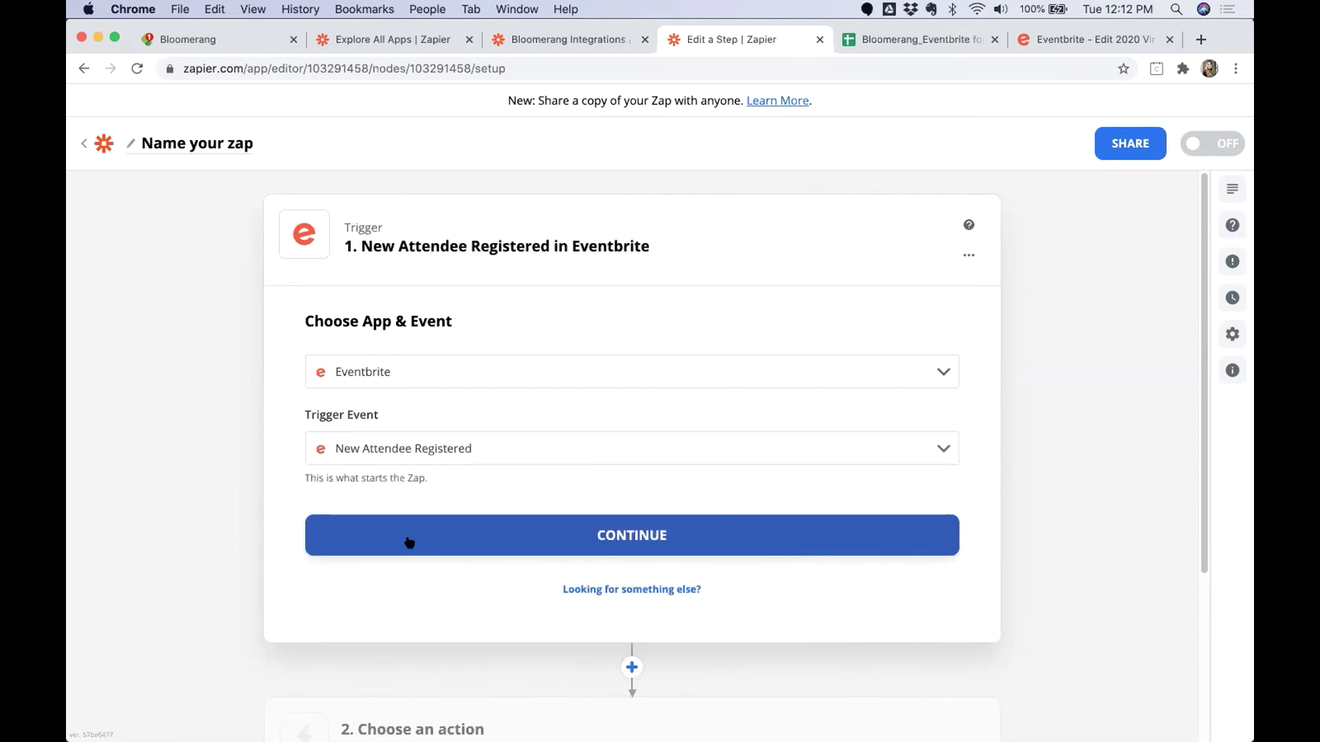
pyautogui.click(409, 543)
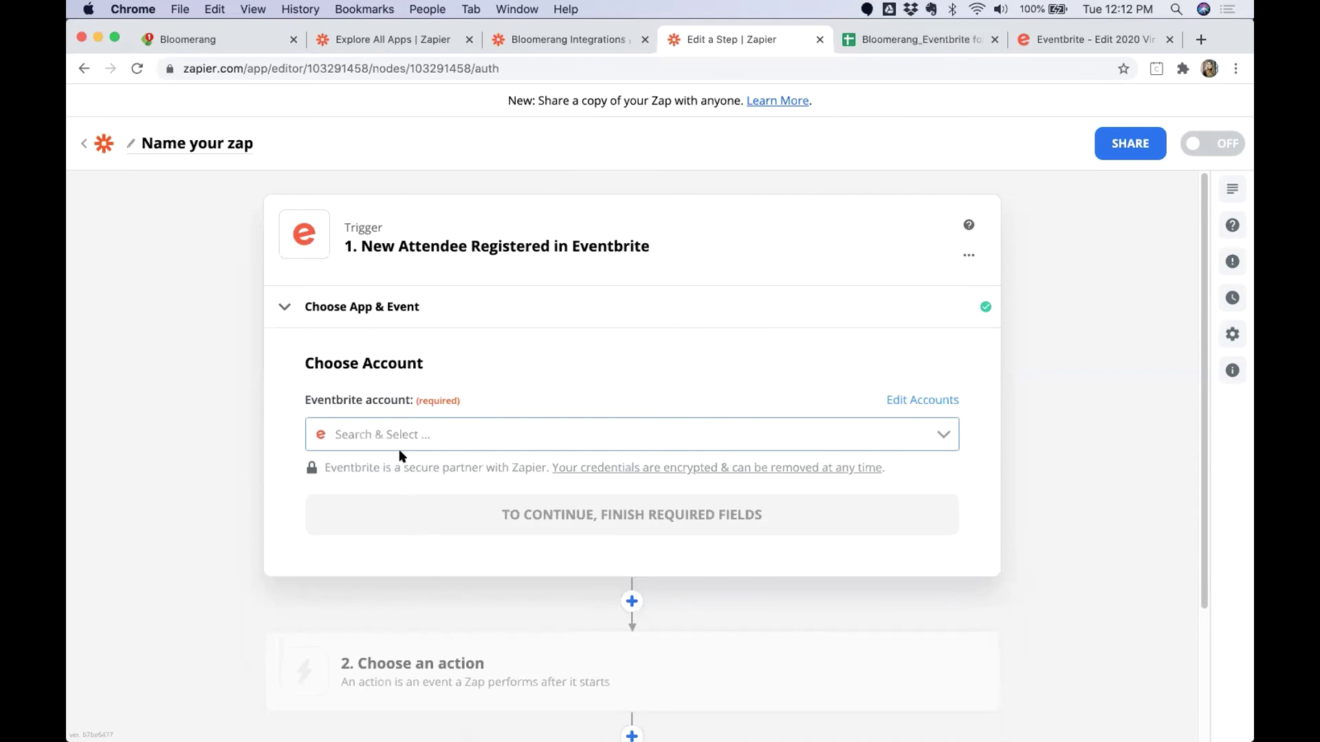
pyautogui.click(404, 447)
pyautogui.click(412, 476)
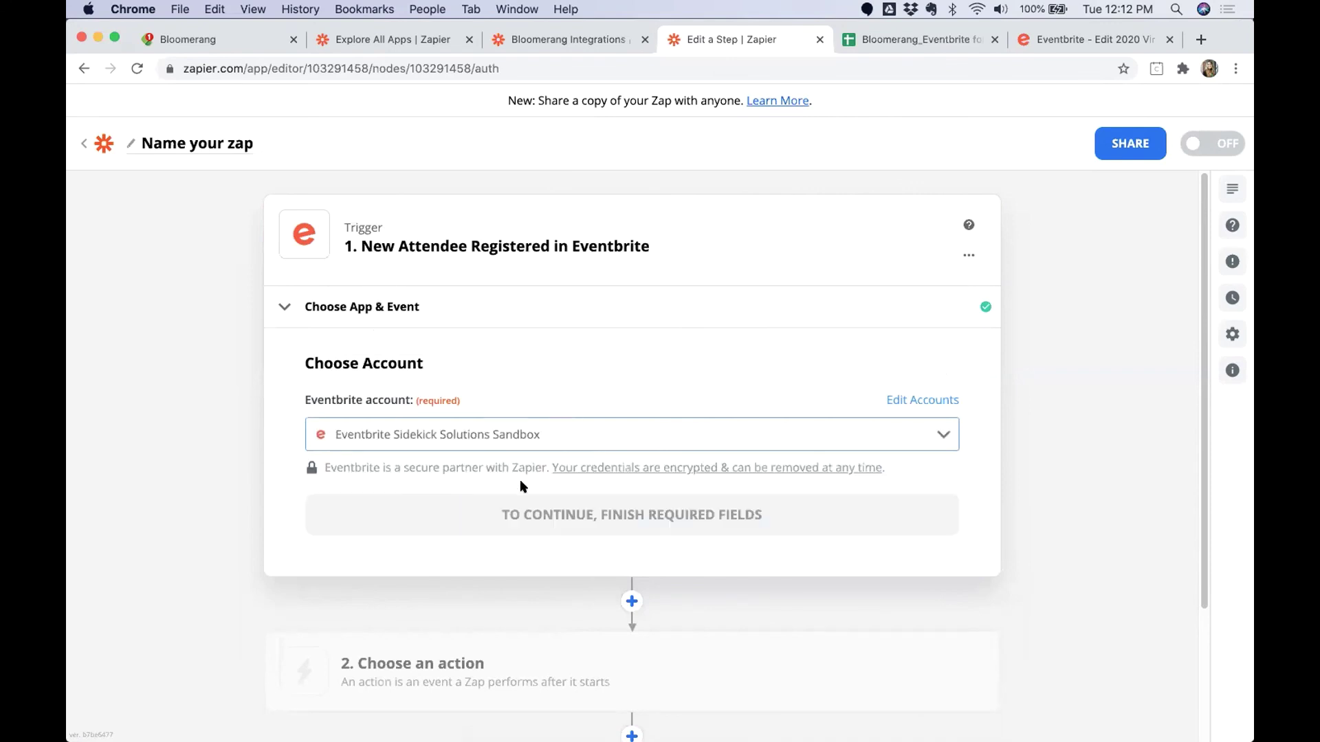
pyautogui.click(459, 526)
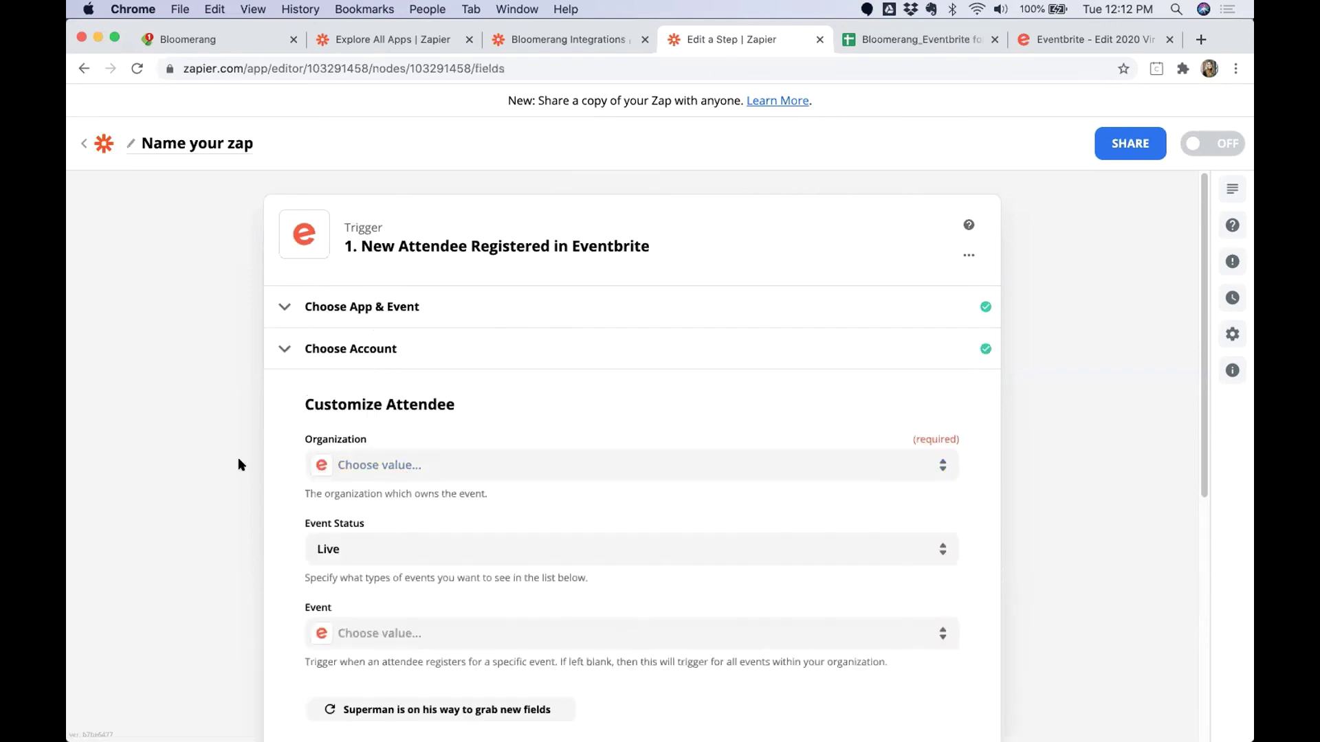
# Set the trigger's Organization to Sidekick Solutions LLC and Event Status to All.
pyautogui.click(424, 462)
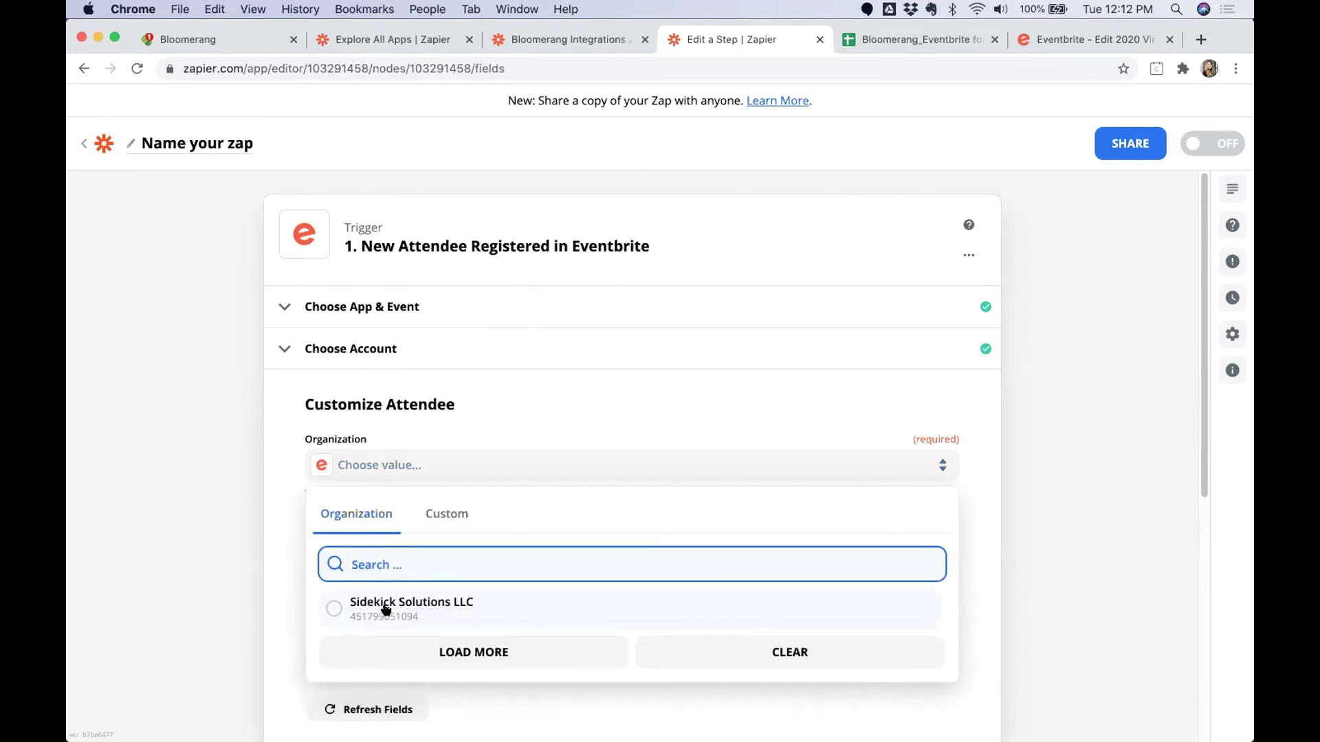
pyautogui.click(385, 605)
pyautogui.click(398, 537)
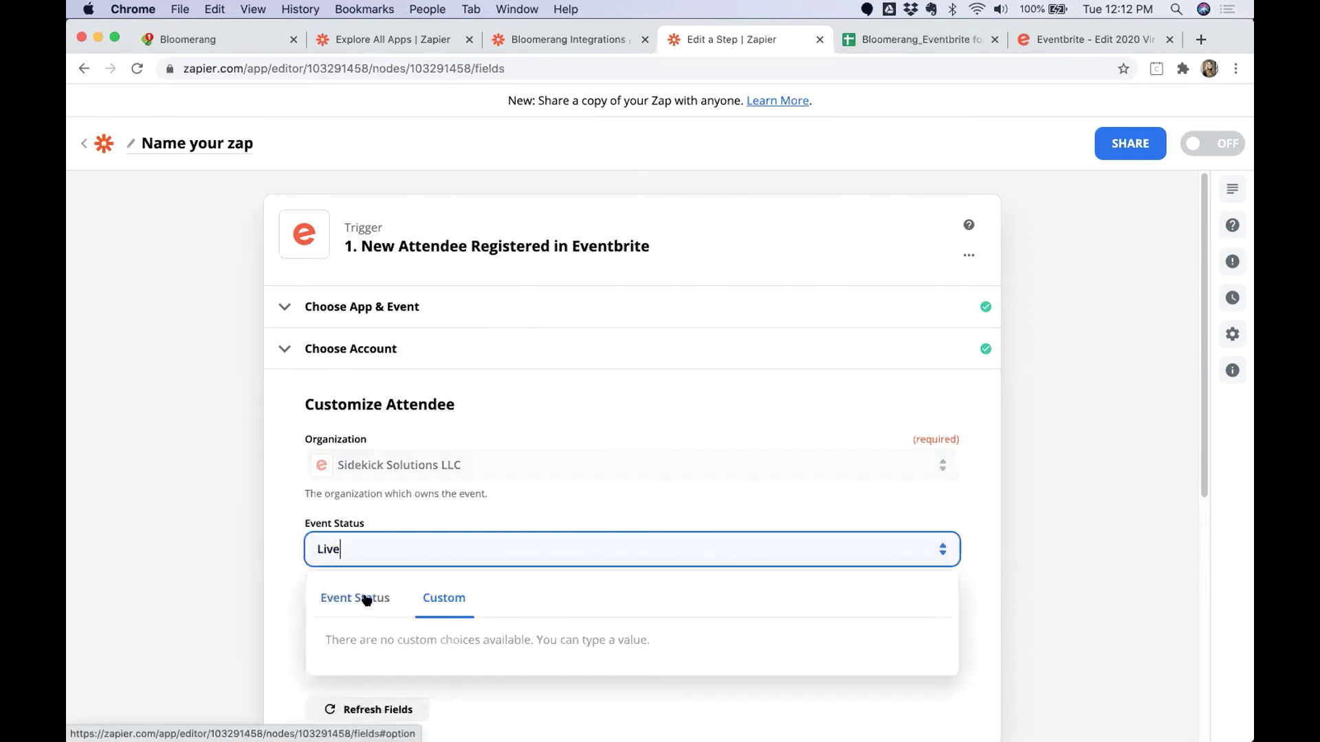
pyautogui.click(351, 687)
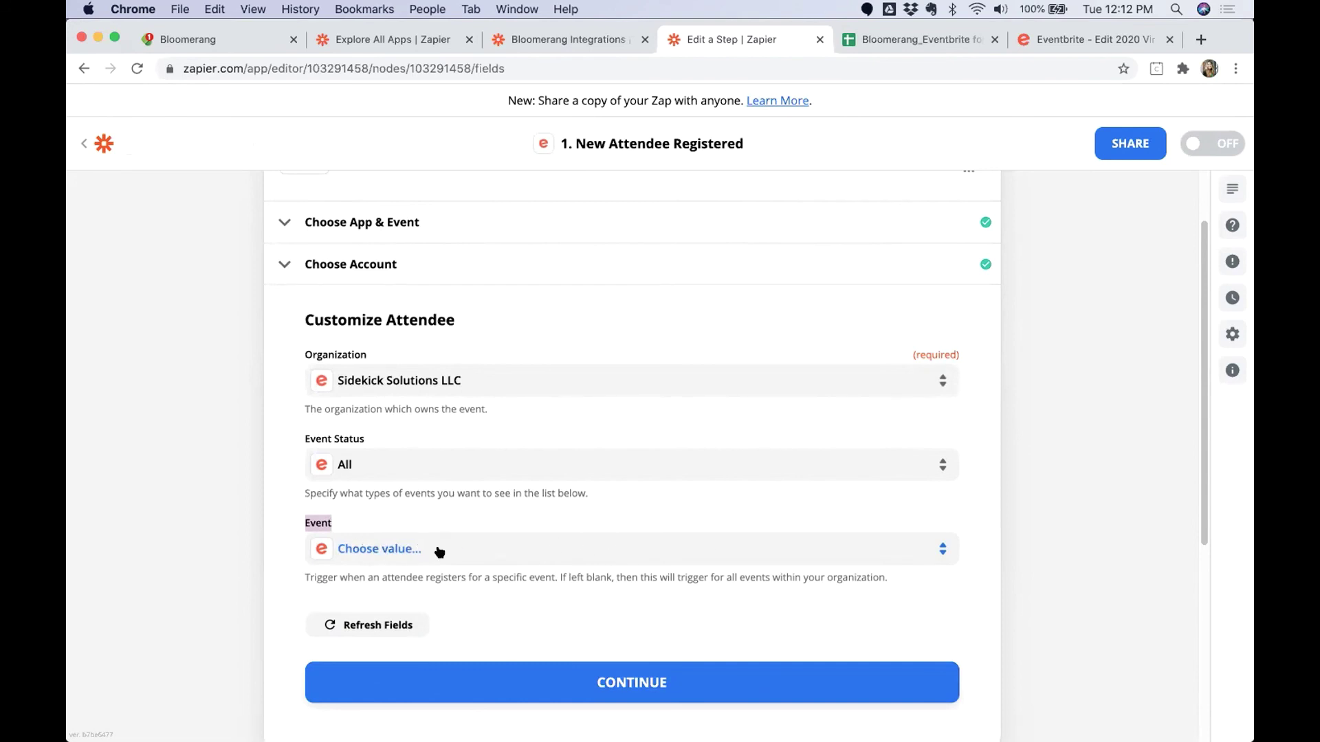
pyautogui.scroll(1, 540, 464)
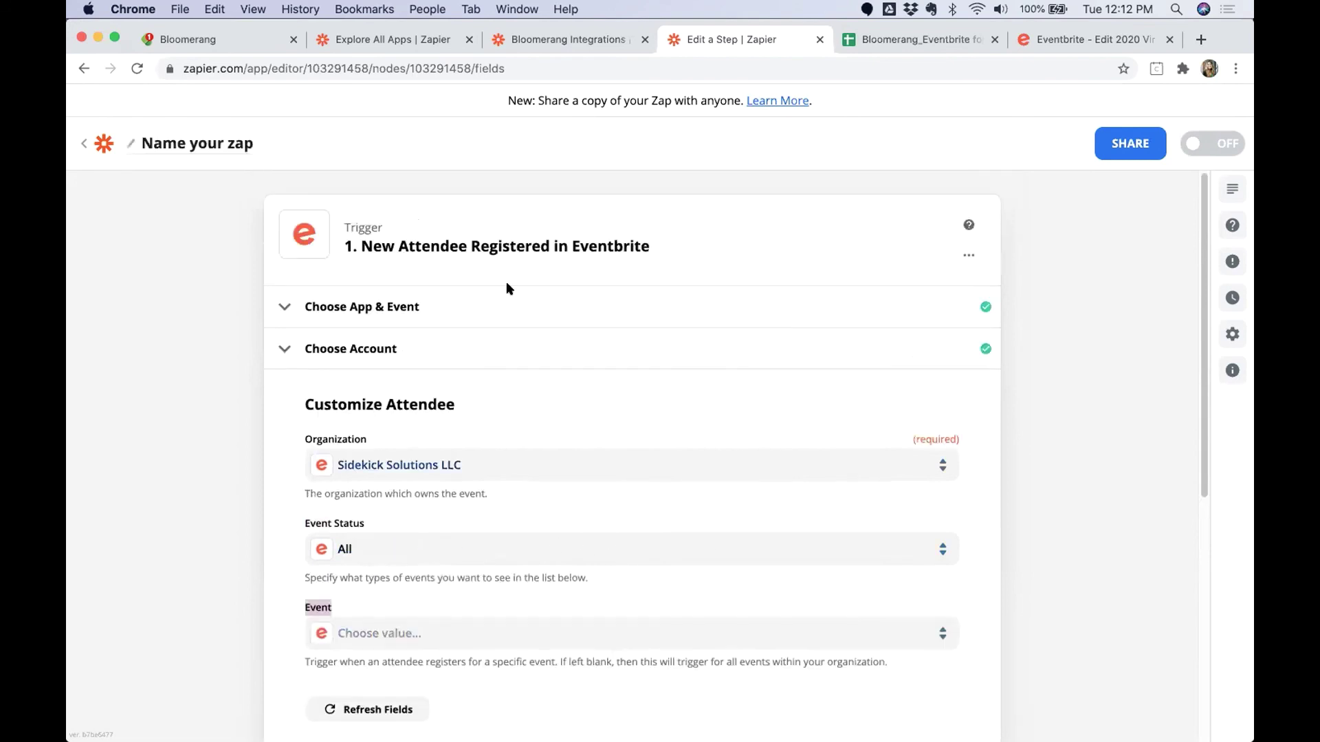
pyautogui.scroll(-3, 584, 545)
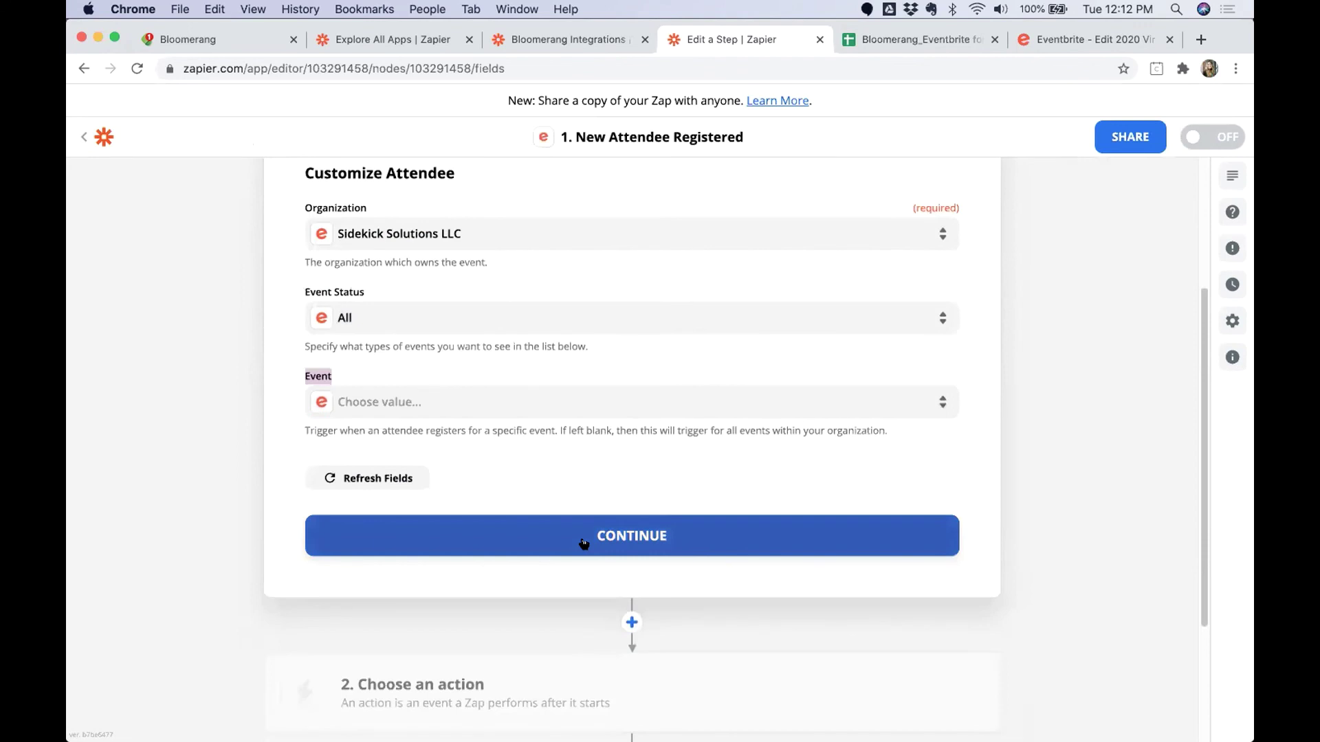
pyautogui.click(584, 543)
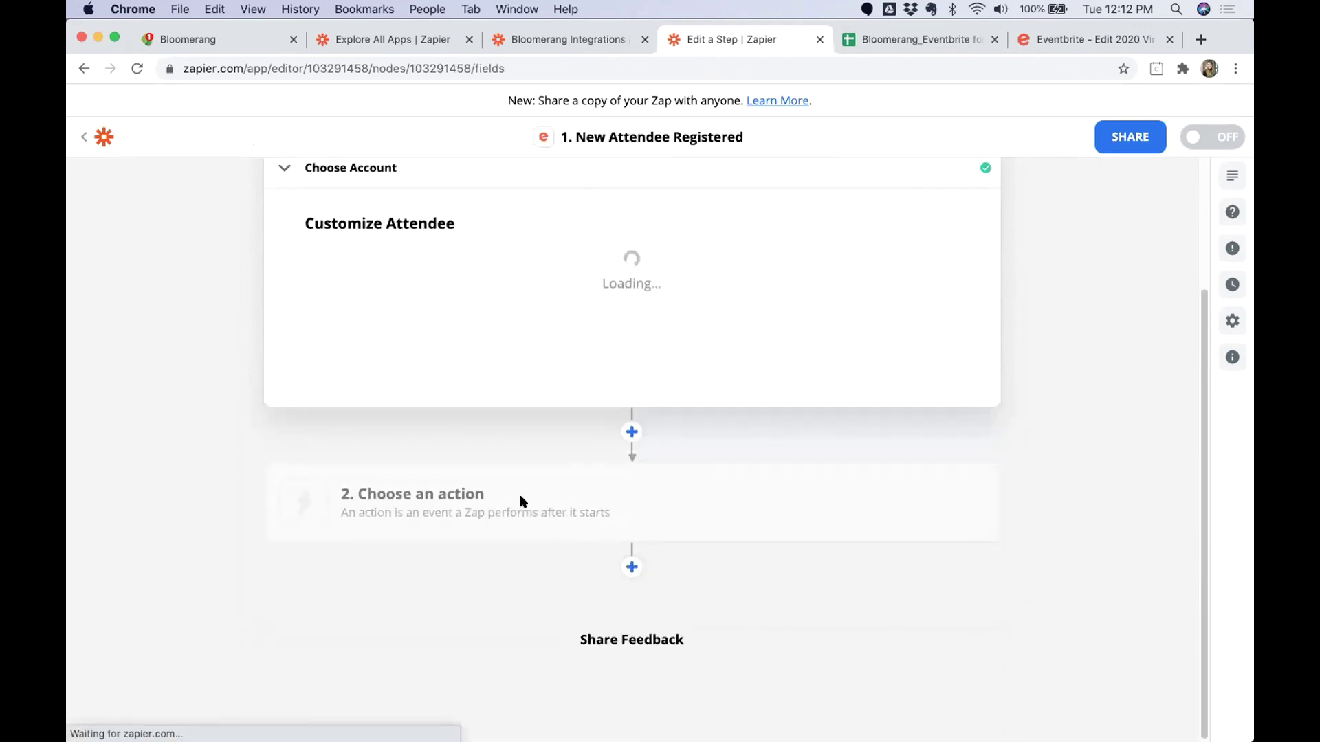
# Test the trigger to pull a sample attendee and accept it.
pyautogui.click(647, 472)
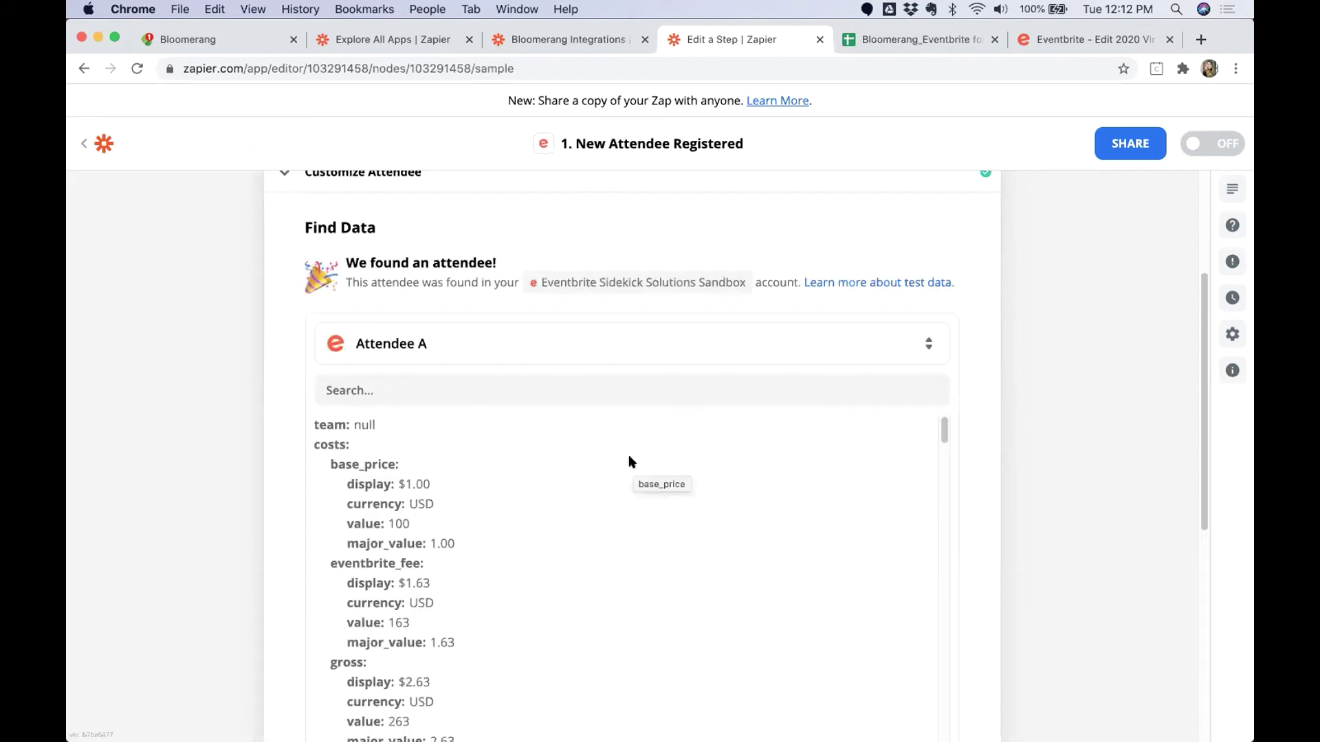
pyautogui.scroll(-5, 843, 406)
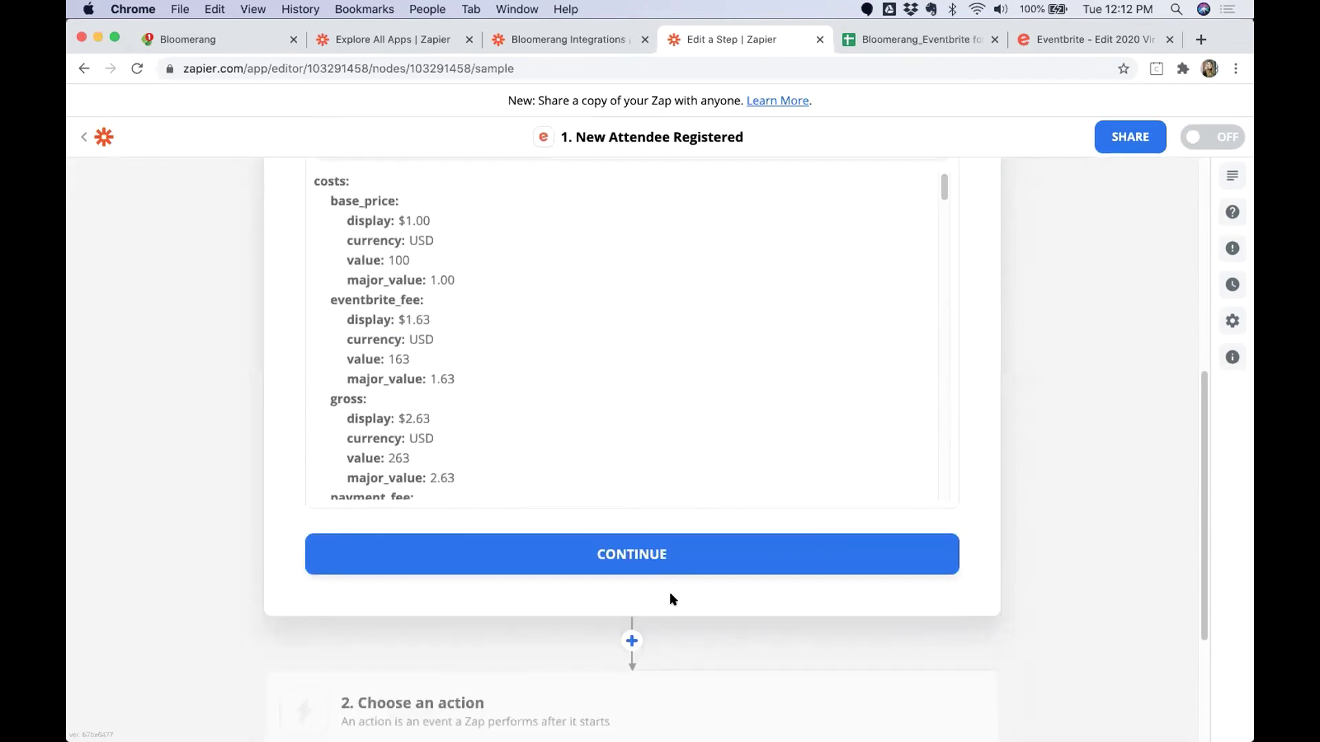
pyautogui.click(591, 554)
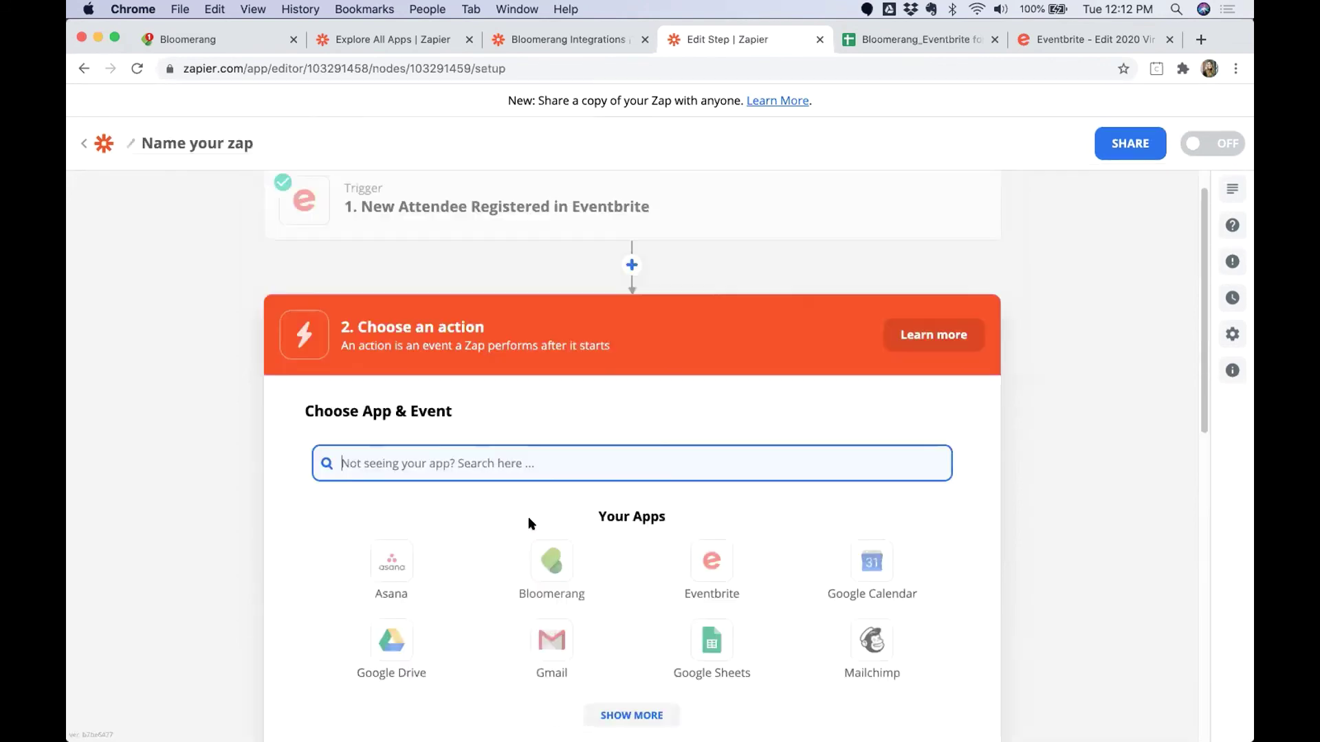
# Add a Bloomerang Find Constituent action using the Sidekick Solutions Sandbox account.
pyautogui.click(544, 526)
pyautogui.click(414, 554)
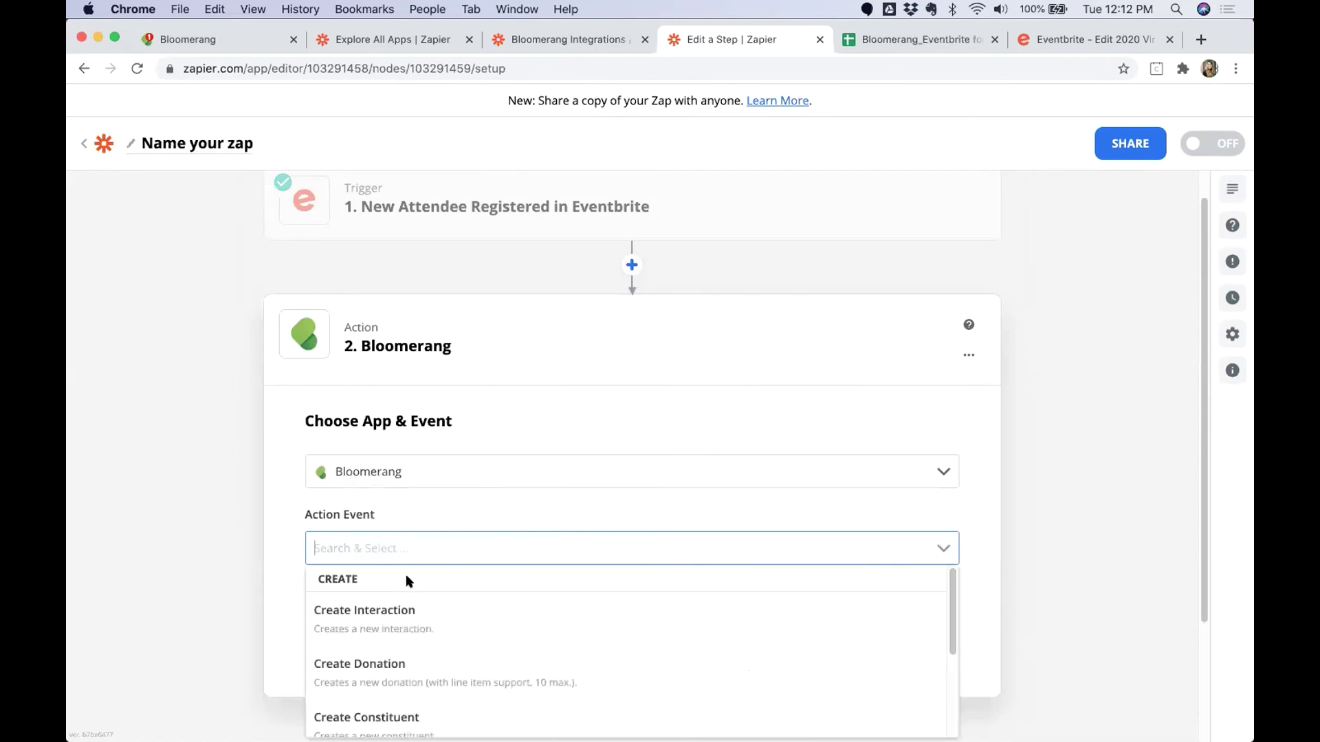
pyautogui.scroll(-4, 426, 658)
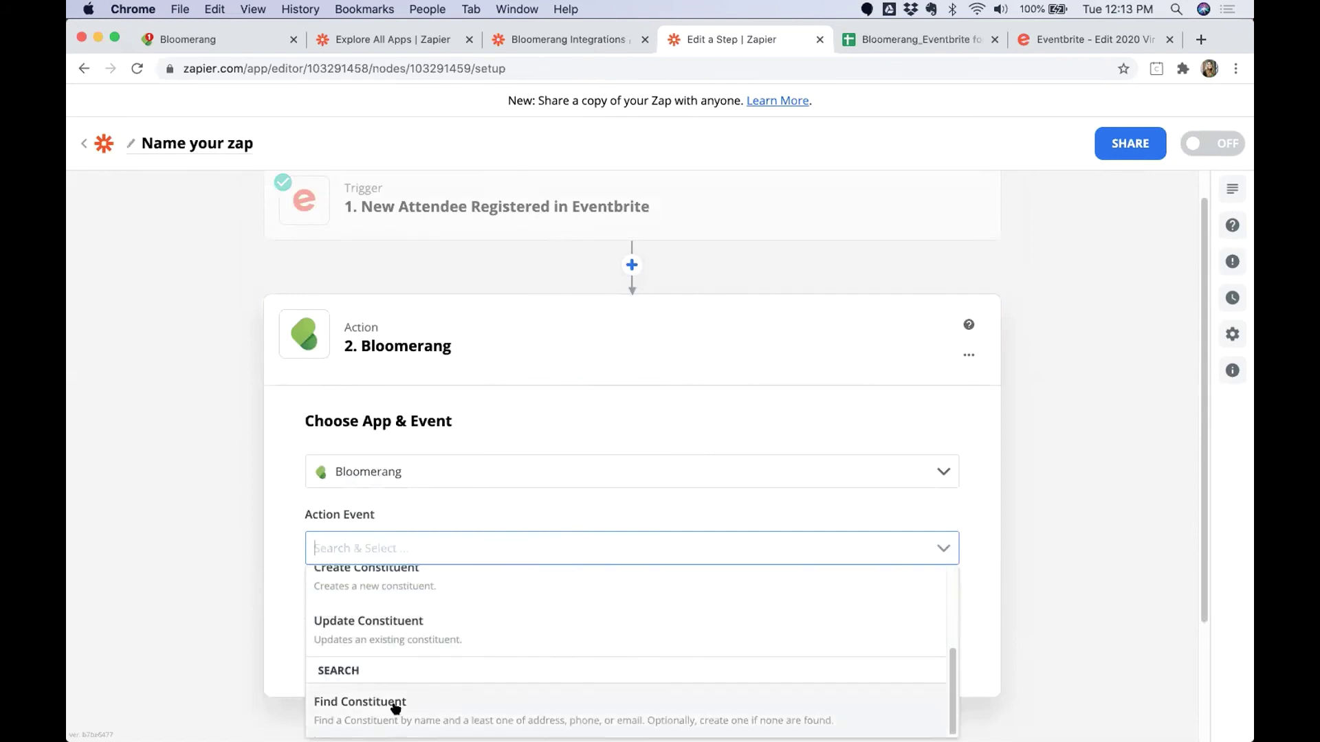
pyautogui.click(394, 704)
pyautogui.click(498, 634)
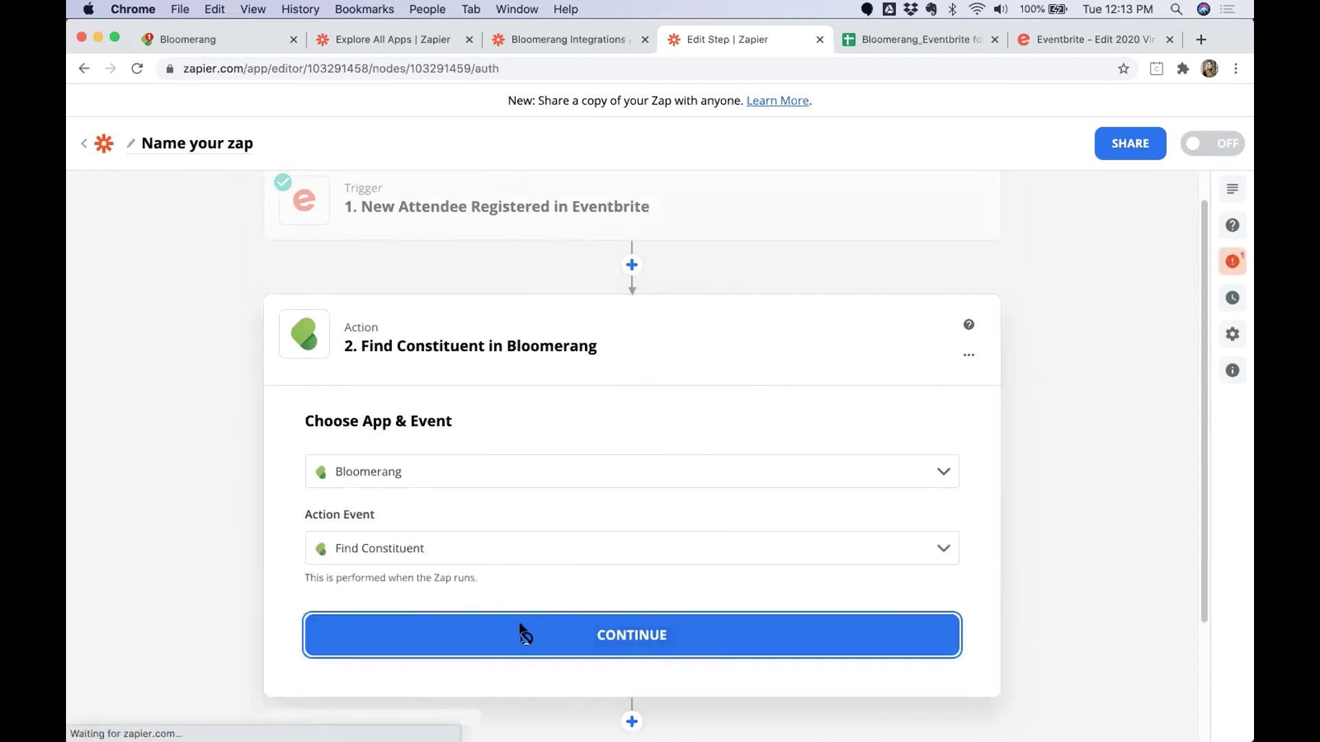
pyautogui.click(428, 539)
pyautogui.click(427, 568)
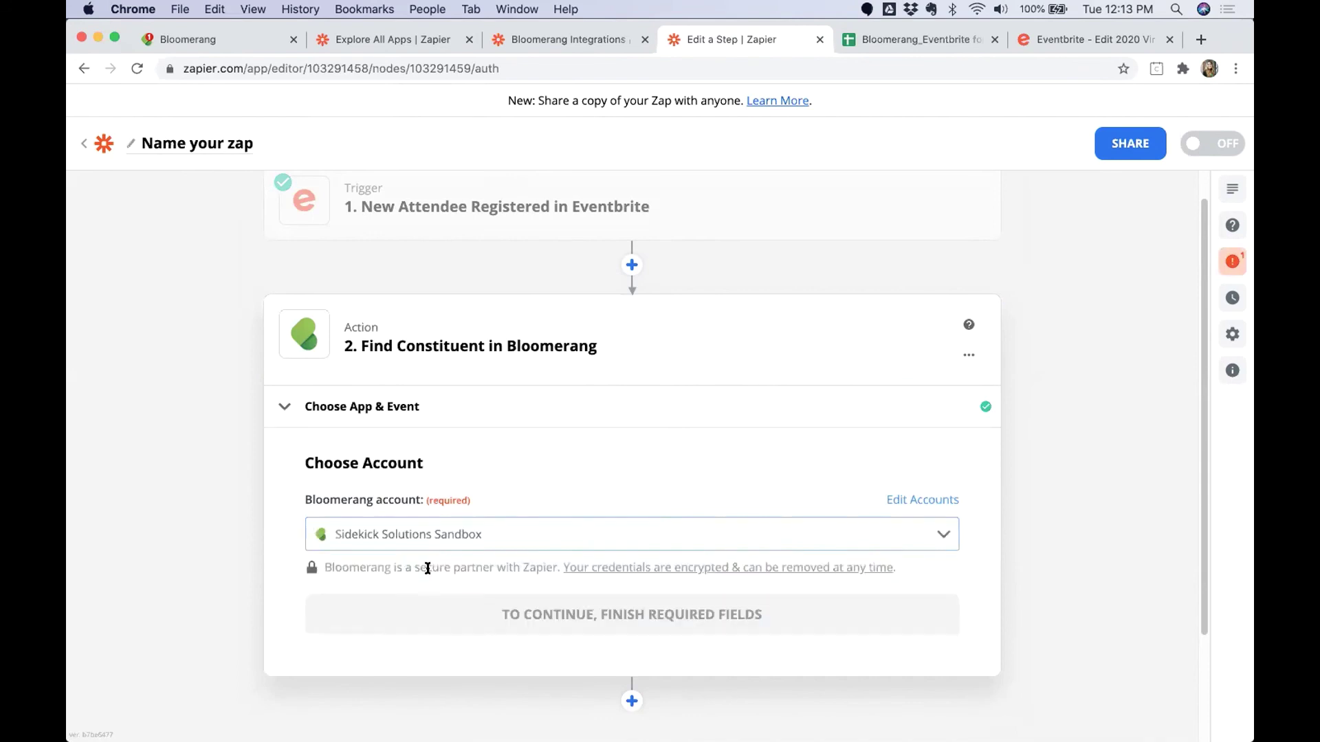
pyautogui.click(453, 617)
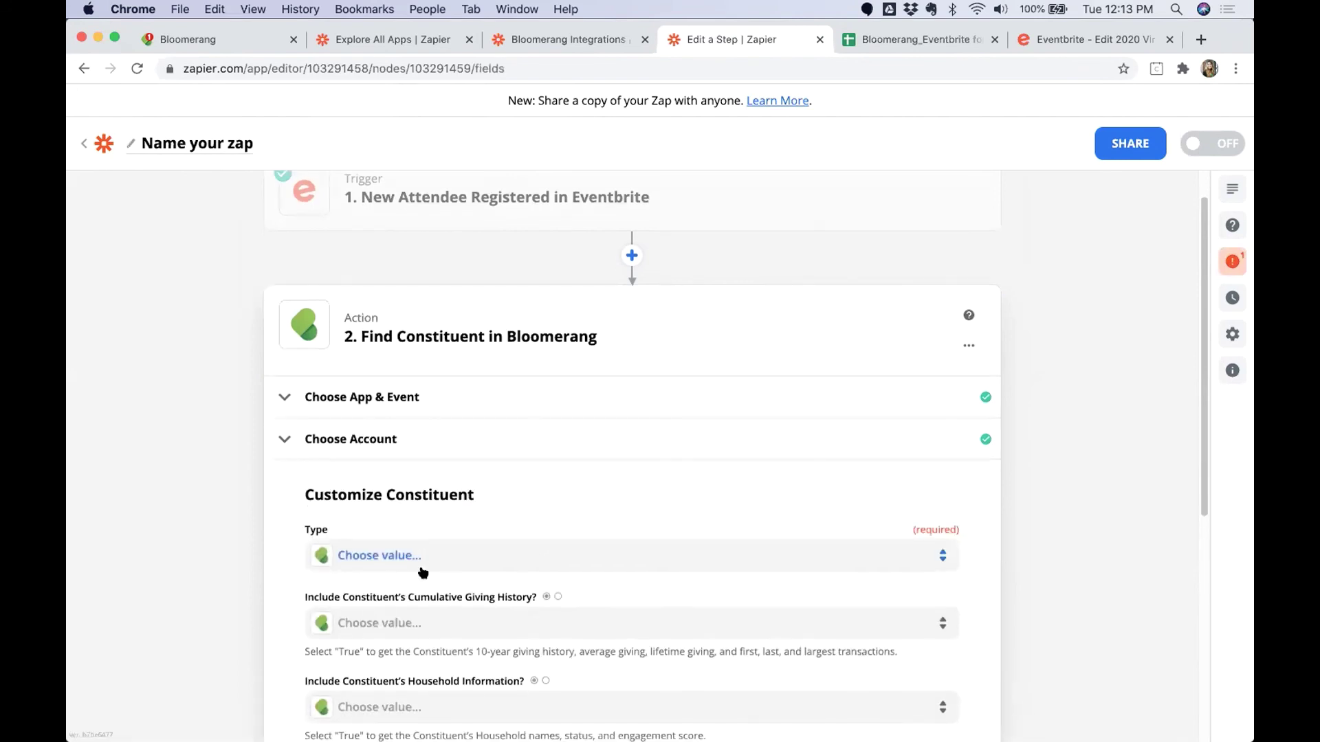
# Set constituent type Individual and map the attendee's first name, last name and profile email.
pyautogui.click(422, 568)
pyautogui.click(383, 704)
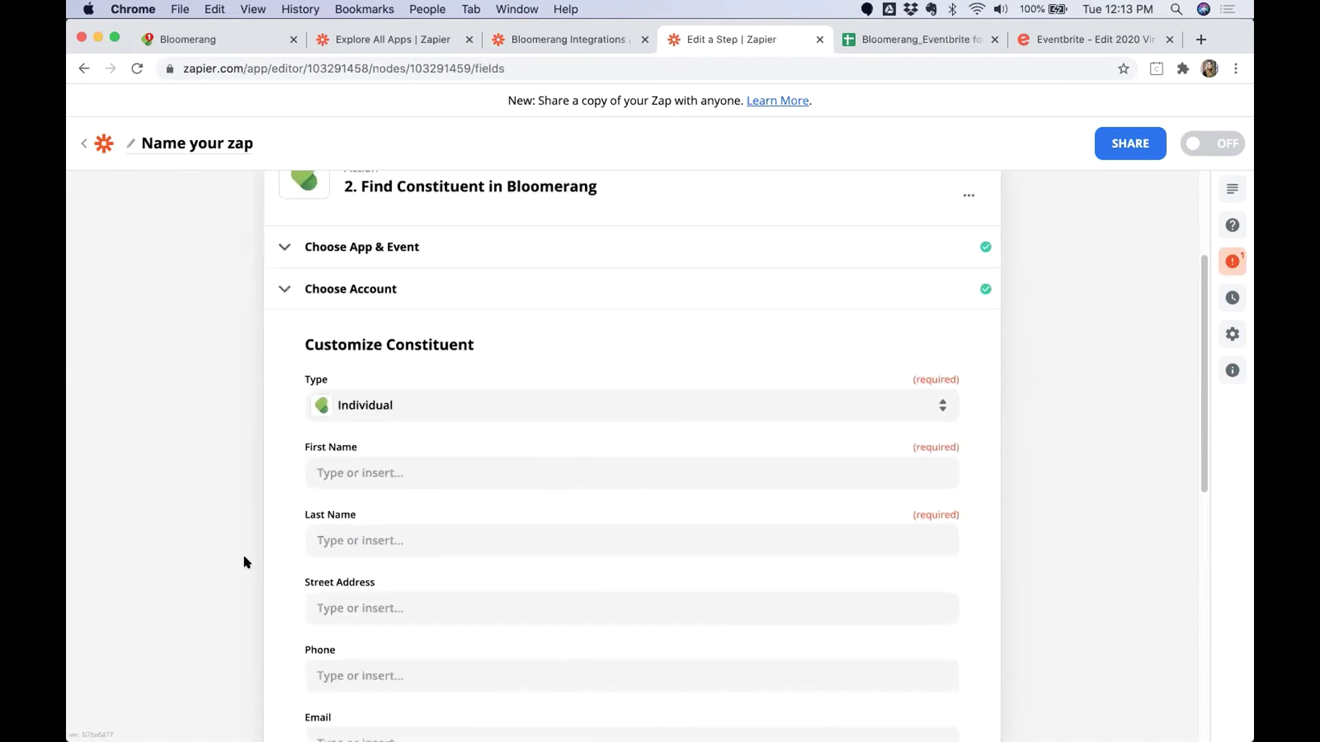
pyautogui.click(427, 473)
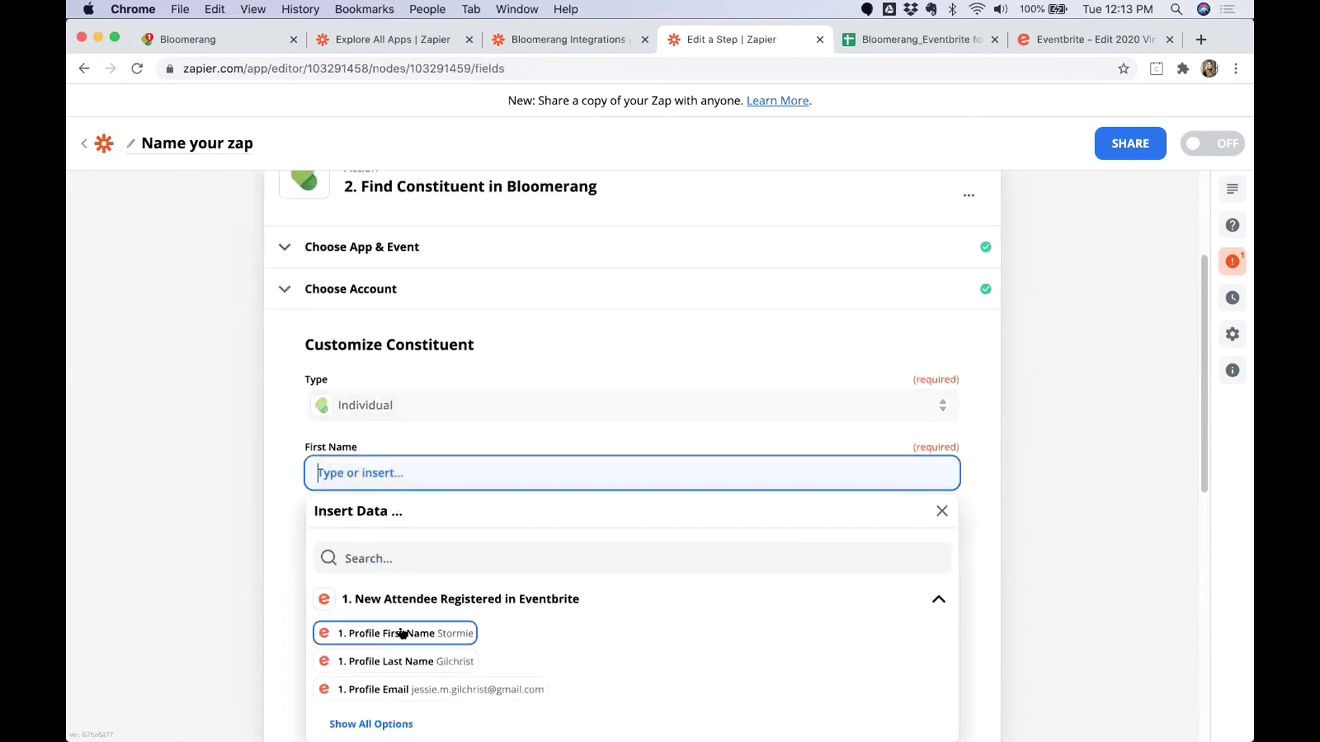
pyautogui.click(376, 633)
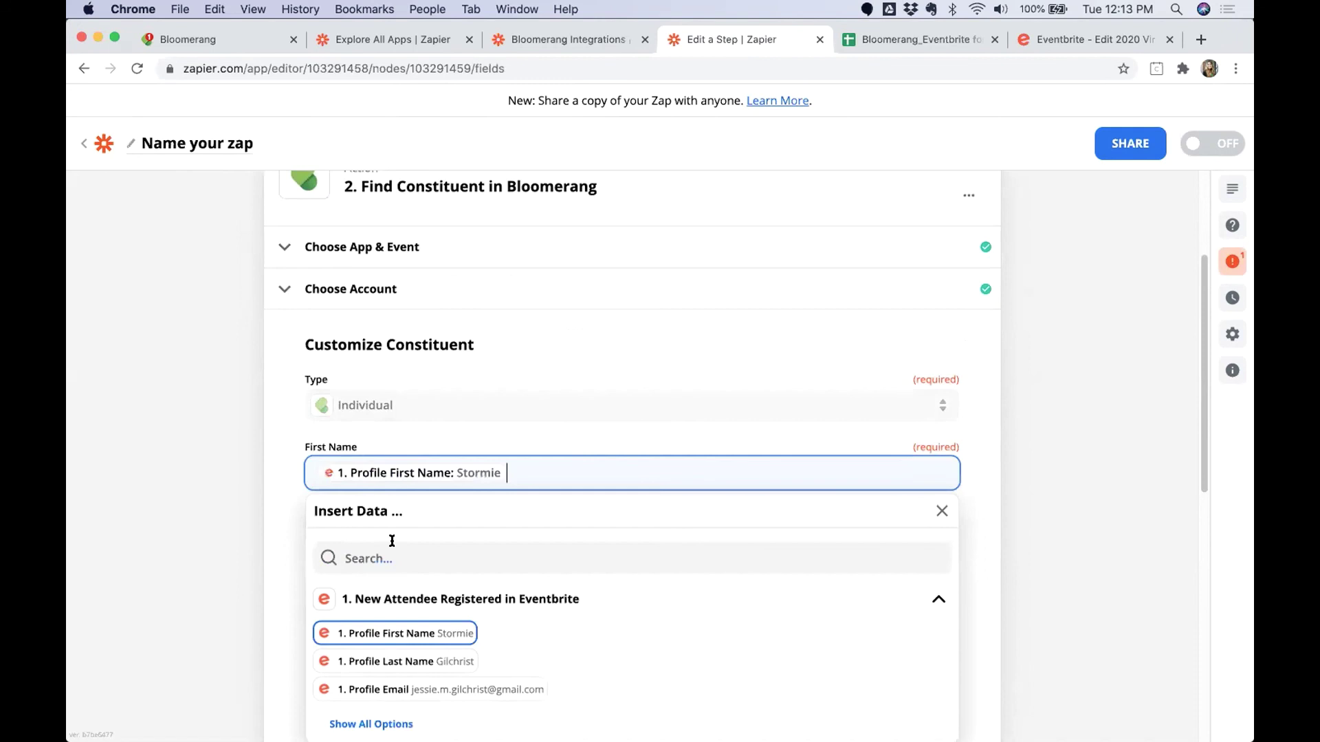
pyautogui.click(219, 550)
pyautogui.click(383, 725)
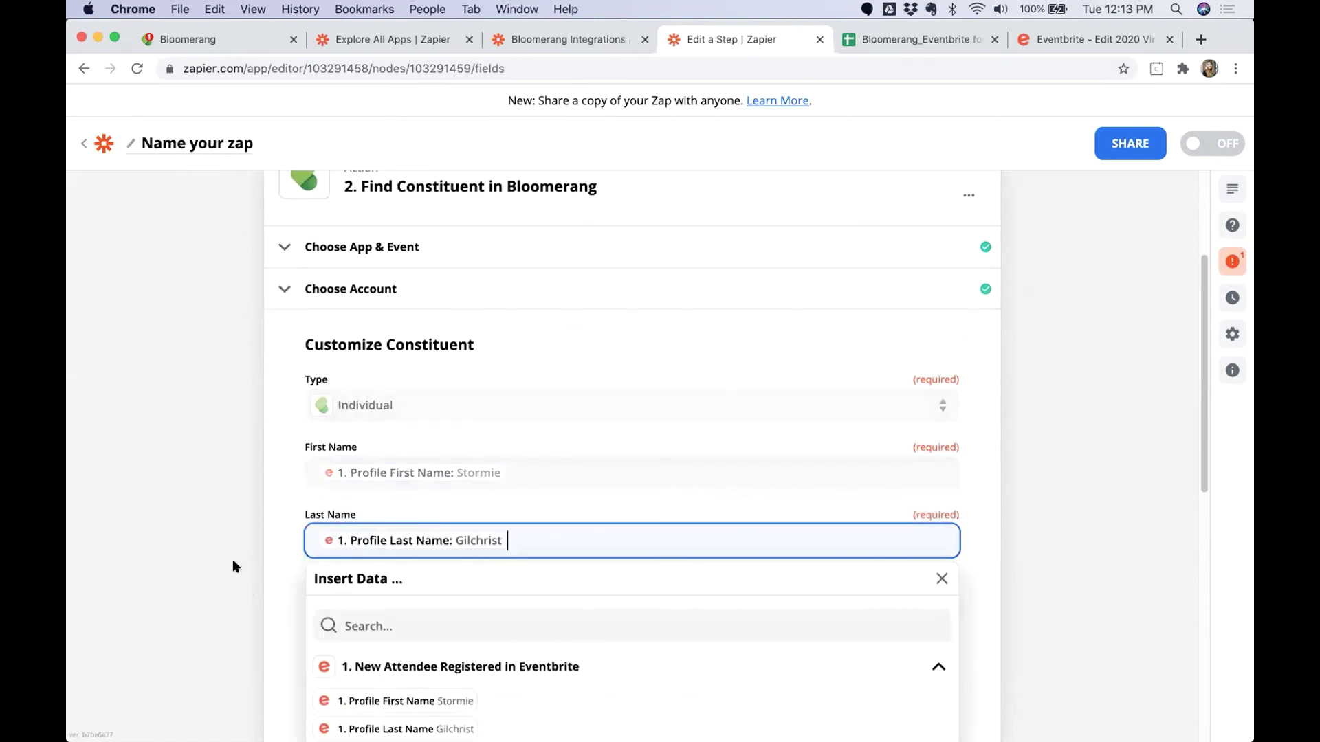
pyautogui.click(232, 559)
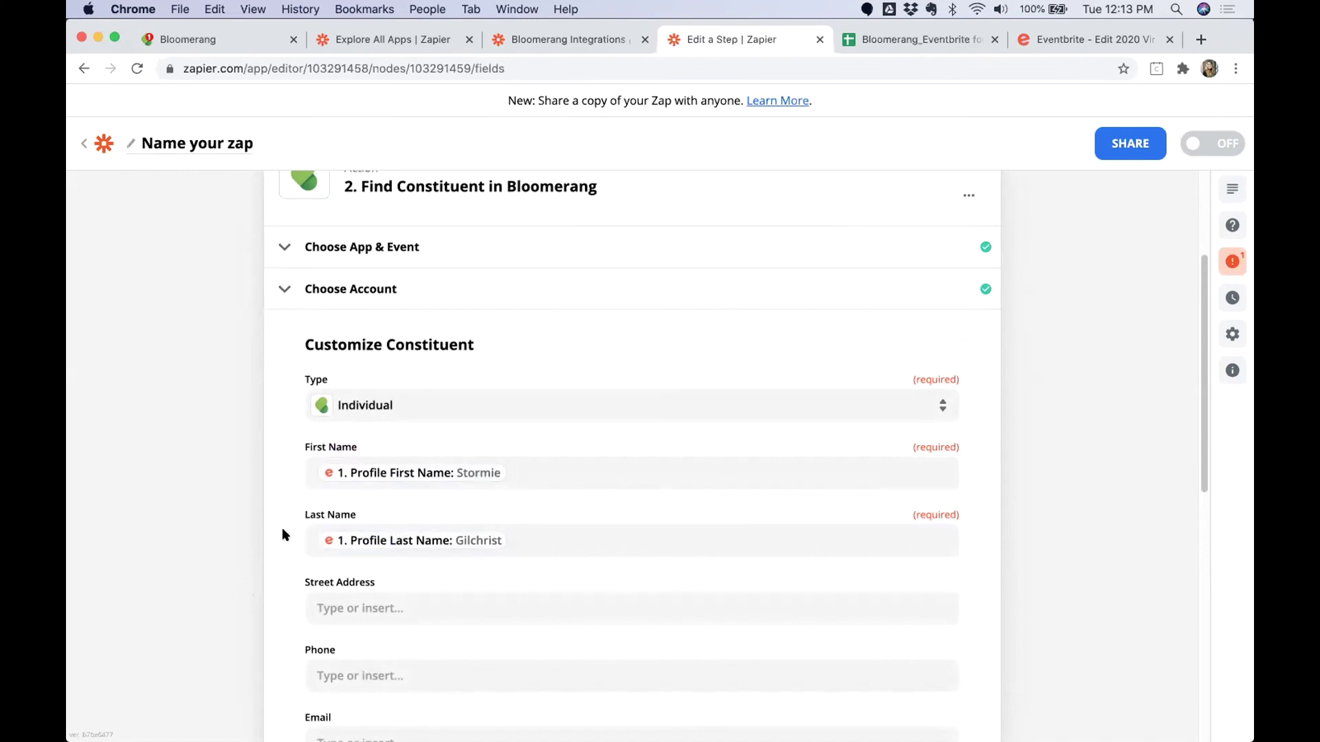
pyautogui.scroll(-2, 282, 527)
pyautogui.scroll(-3, 319, 504)
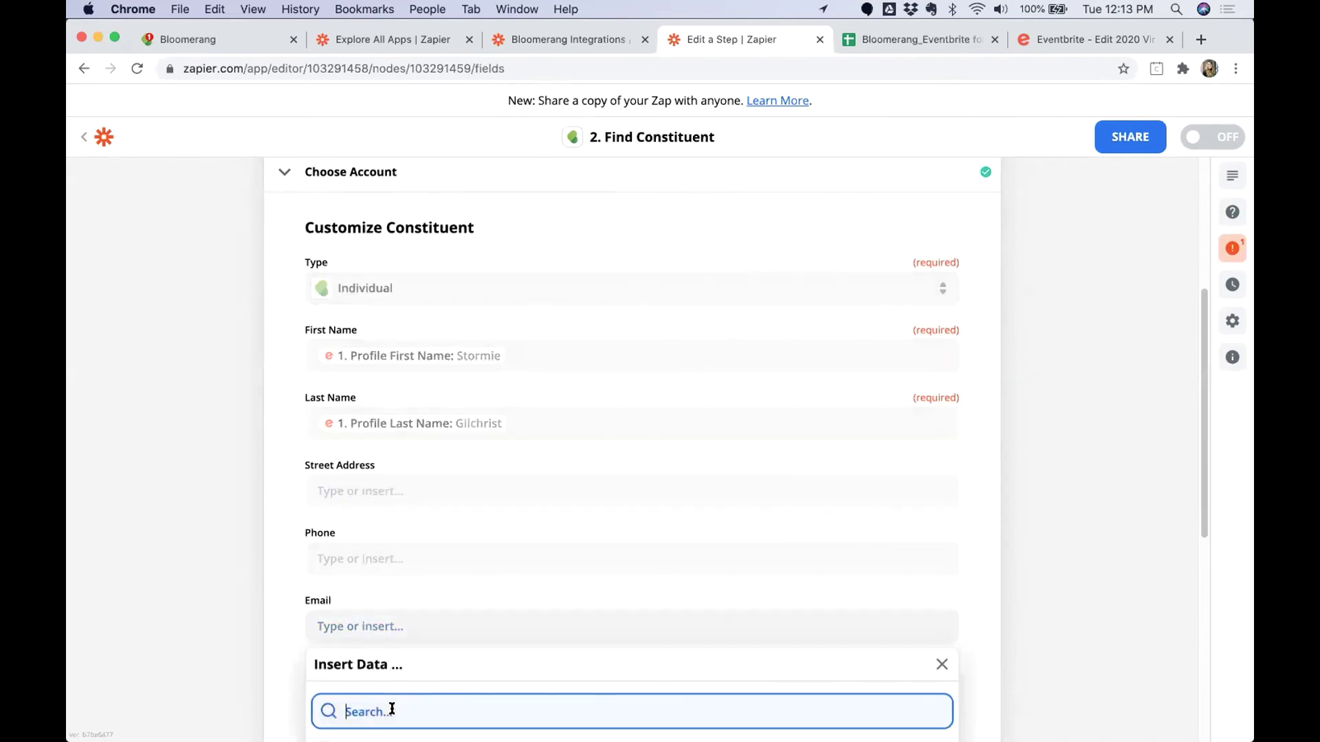
pyautogui.write('email')
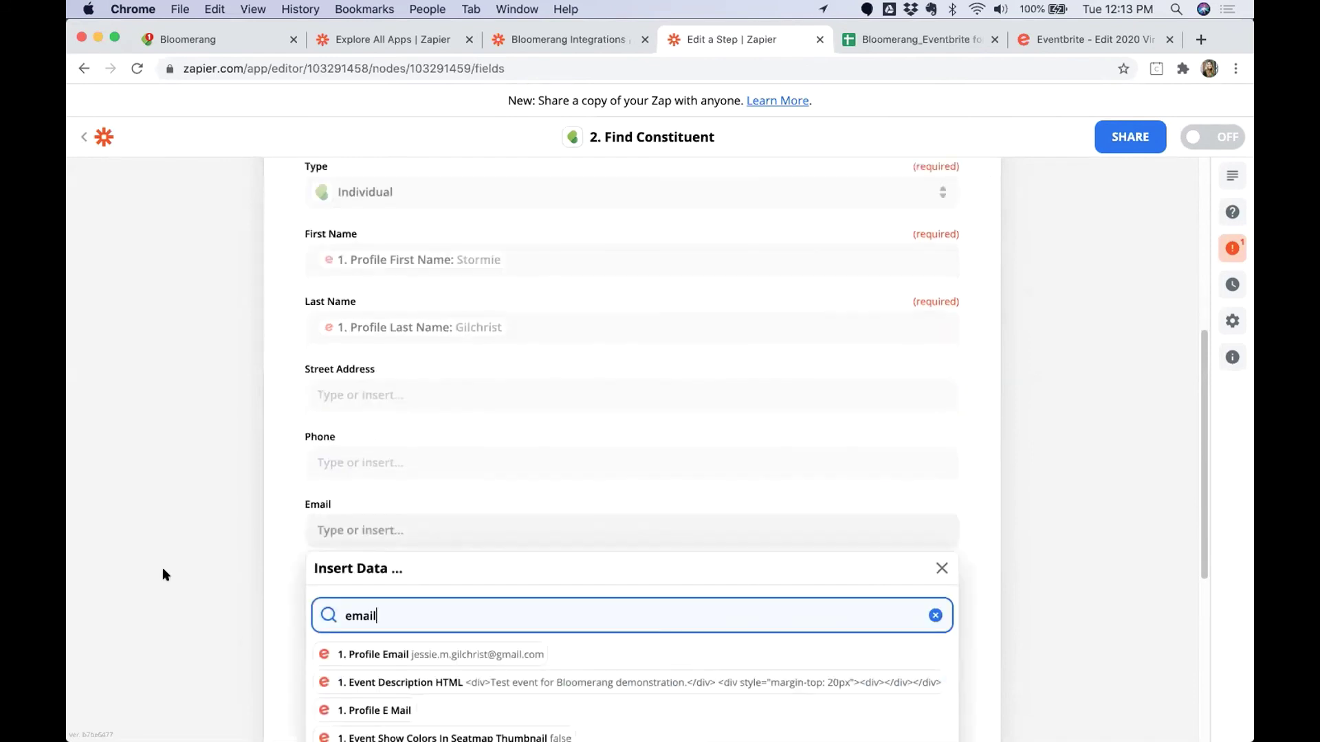
pyautogui.click(377, 605)
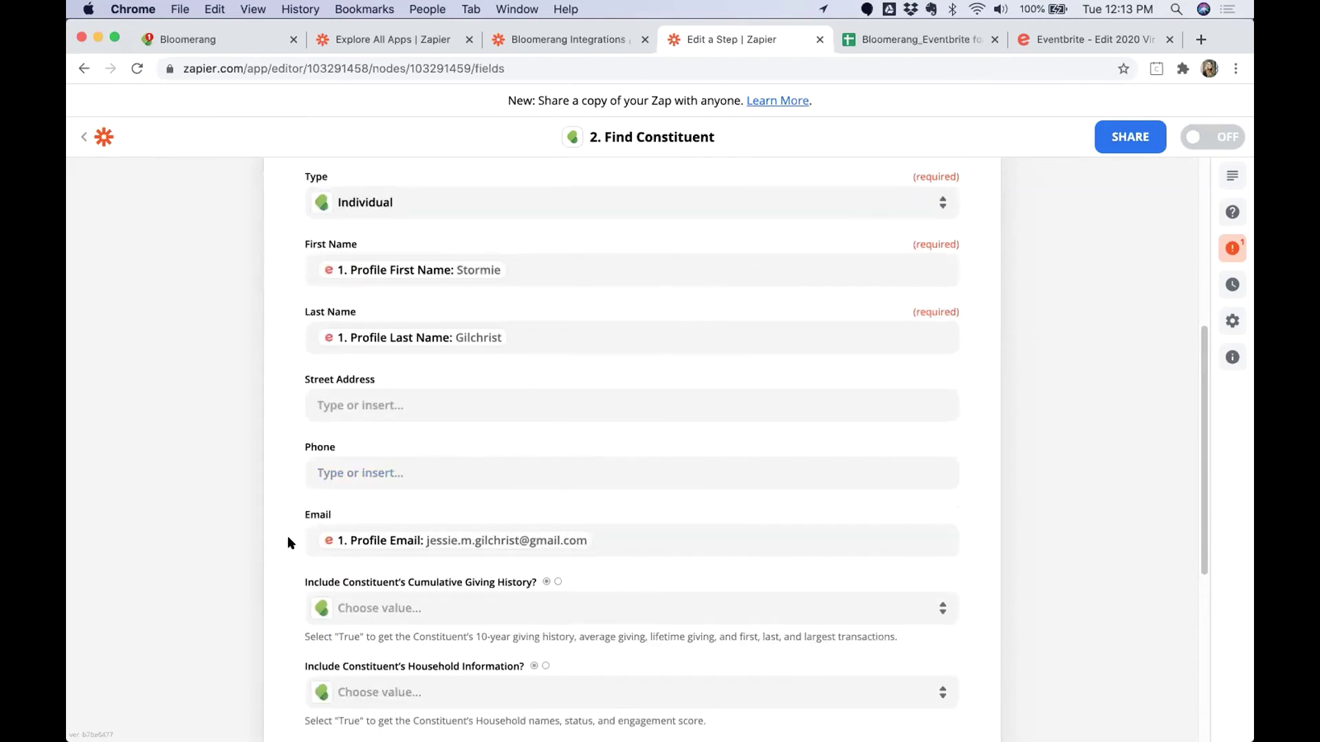
# Tick 'Create Bloomerang Constituent if it doesn't exist yet?'.
pyautogui.scroll(-2, 312, 546)
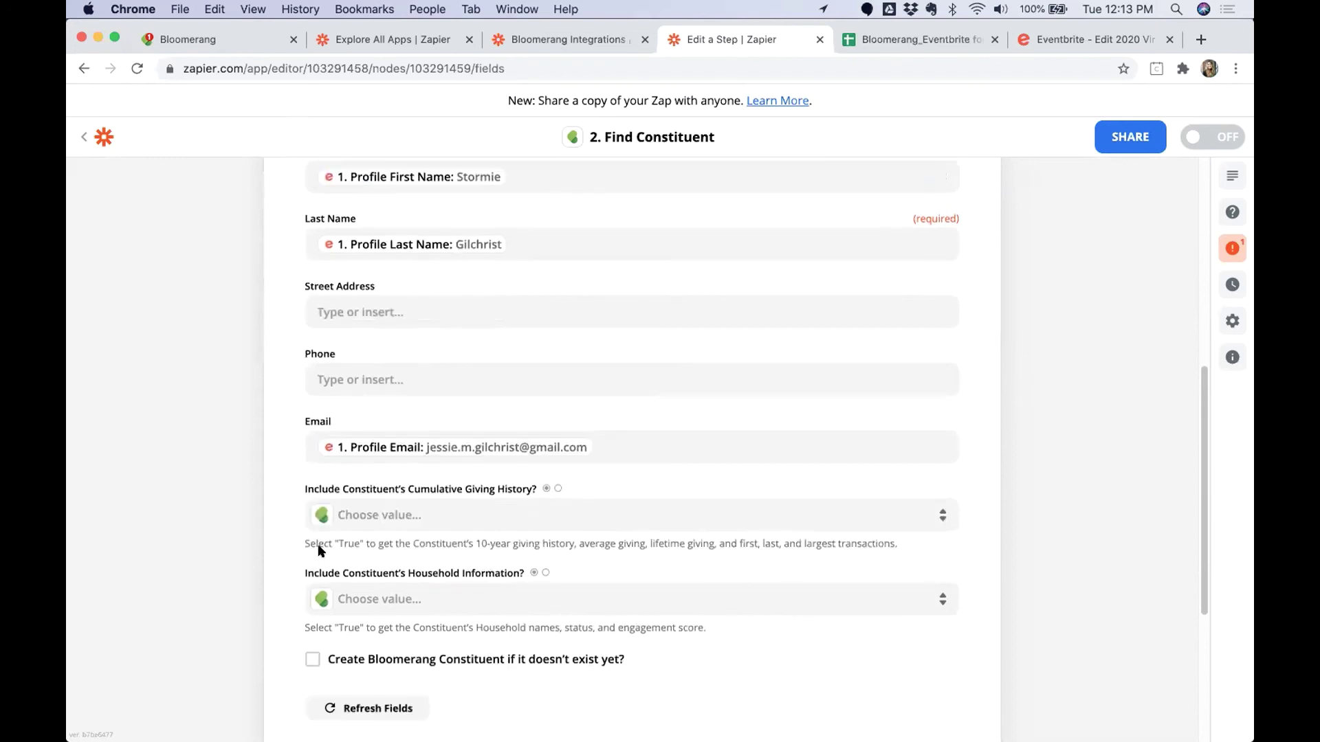
pyautogui.scroll(5, 302, 481)
pyautogui.scroll(-1, 394, 546)
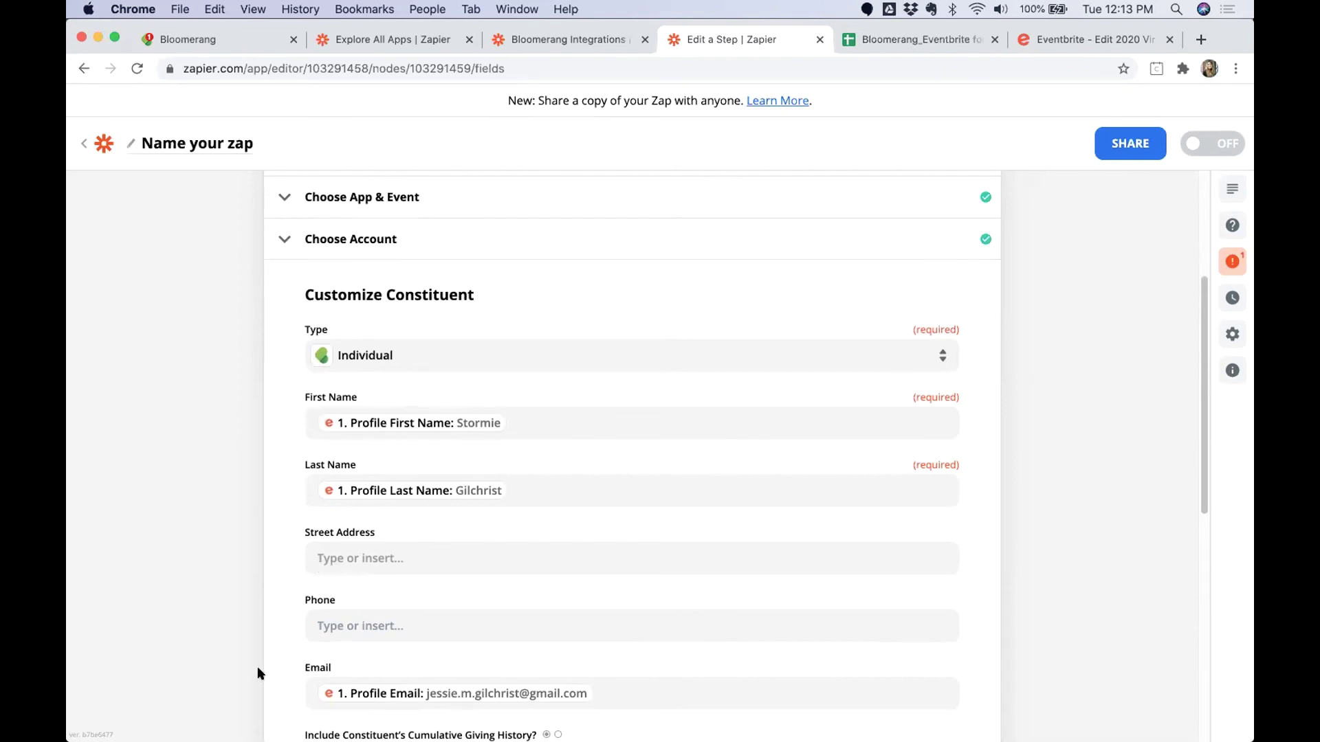
pyautogui.scroll(-5, 260, 673)
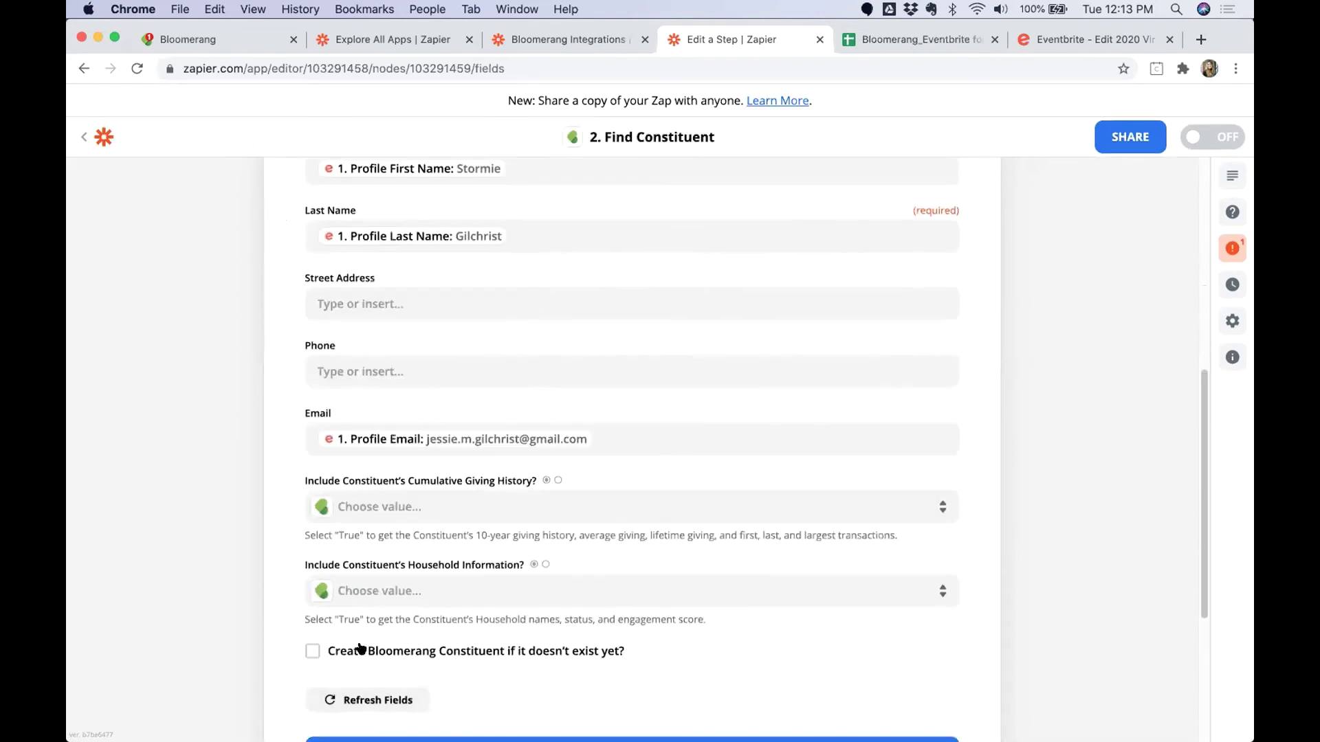
pyautogui.click(360, 648)
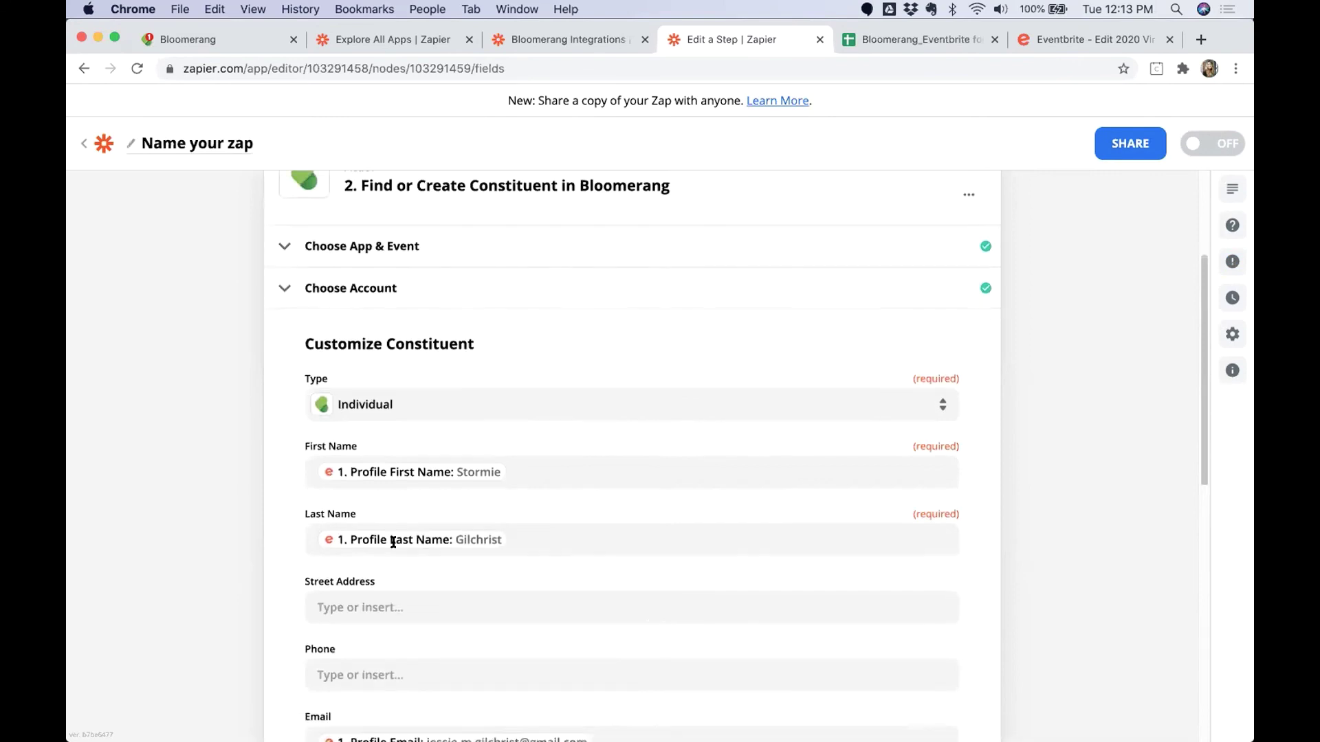
# Map the new constituent's first and last name to Profile First Name and Profile Last Name.
pyautogui.scroll(-8, 392, 542)
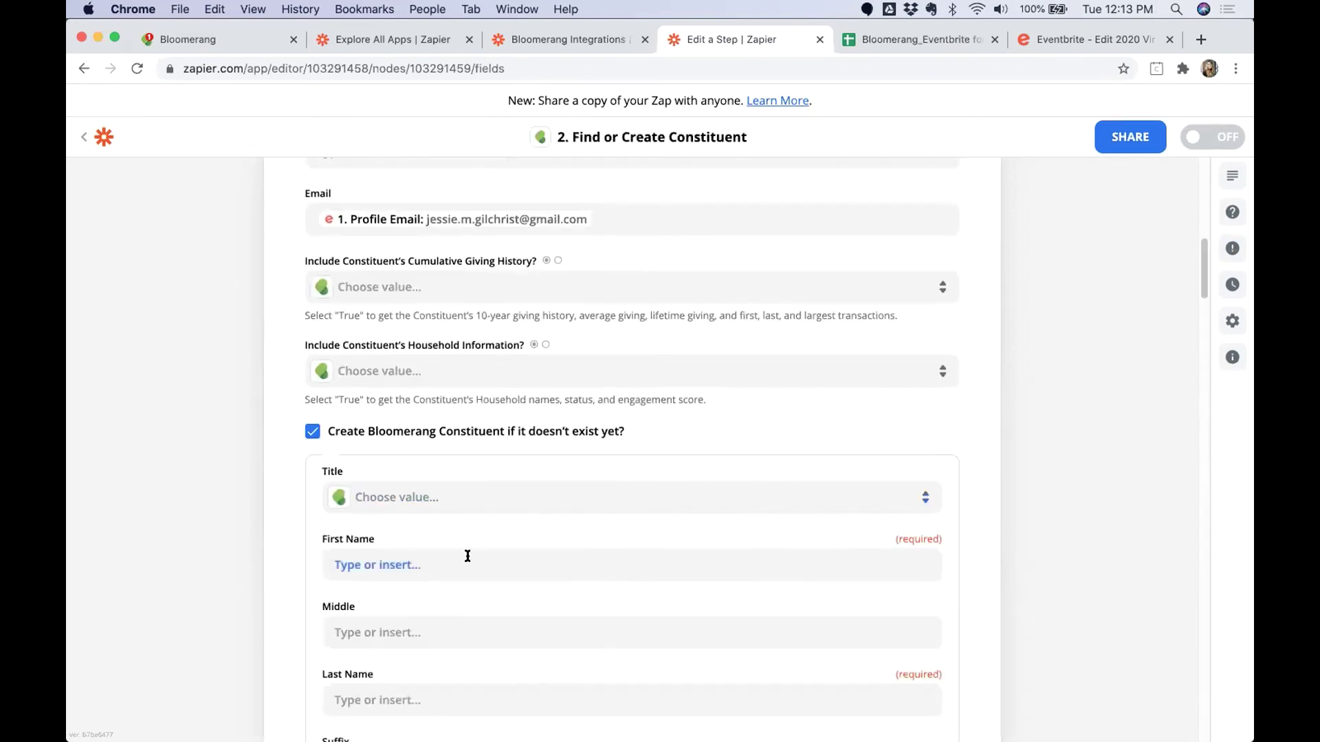
pyautogui.click(467, 558)
pyautogui.write('first')
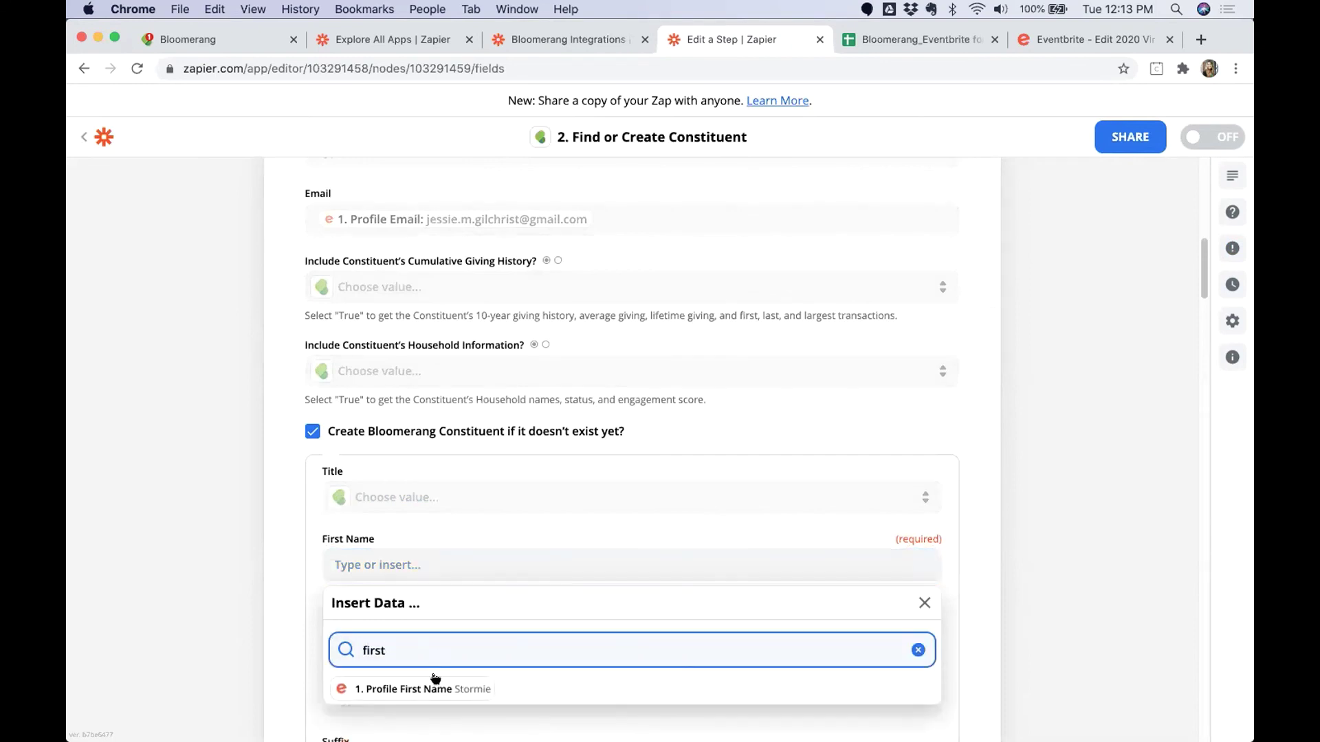
pyautogui.click(408, 685)
pyautogui.scroll(-3, 246, 627)
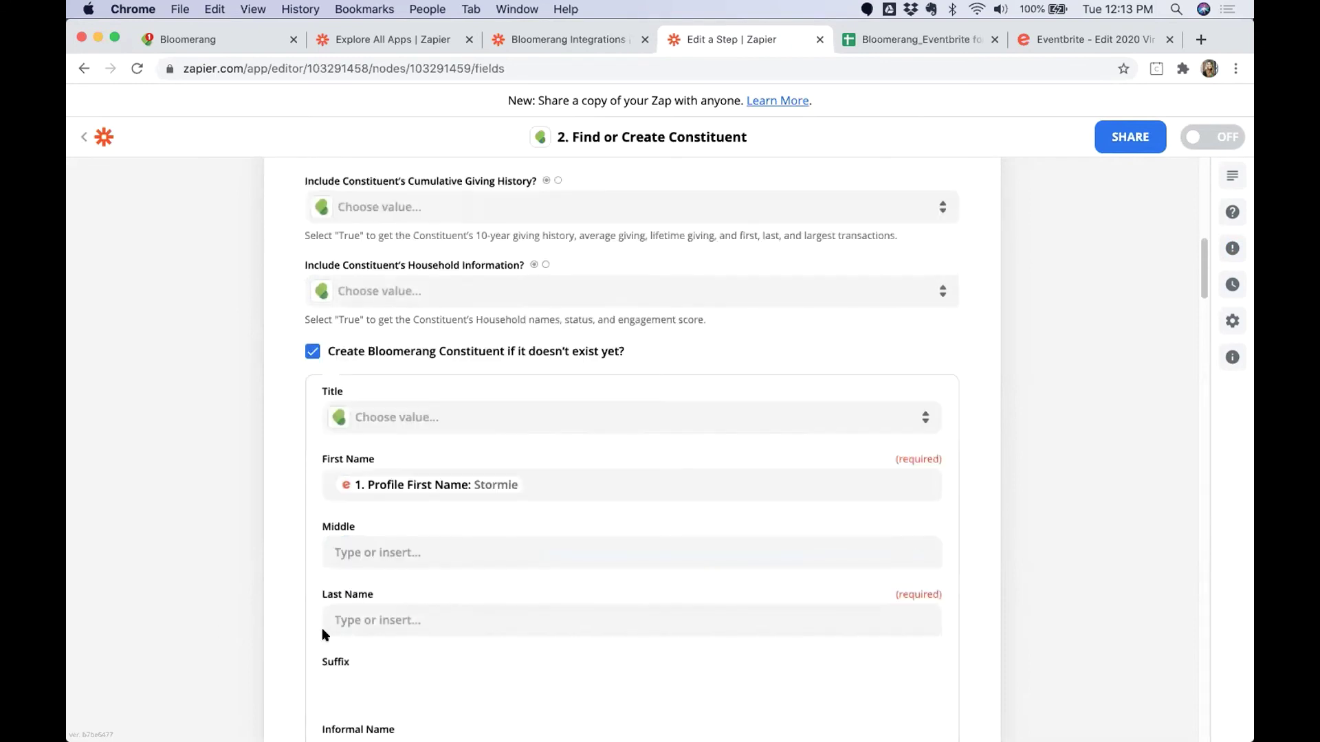
pyautogui.click(372, 620)
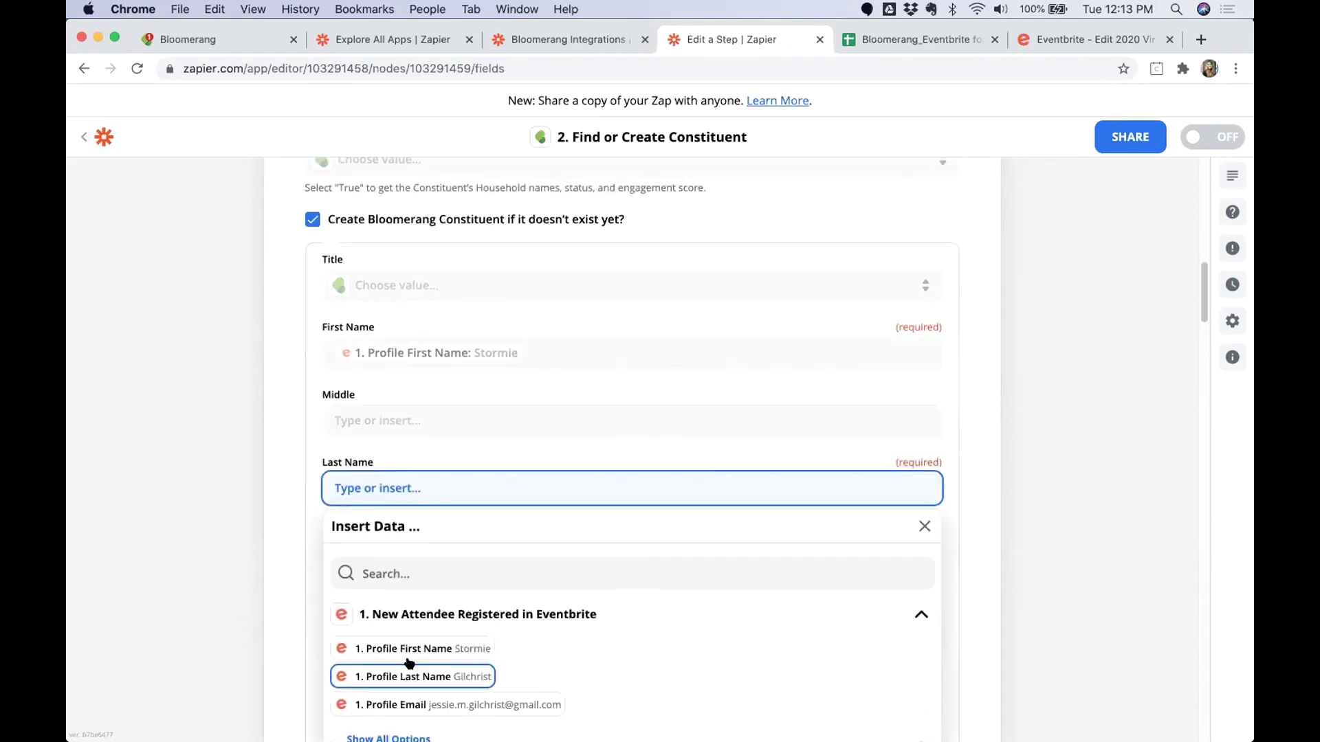
pyautogui.click(385, 675)
# Set Primary Email Type to Home and Primary Email to Profile Email, then continue.
pyautogui.scroll(-20, 365, 619)
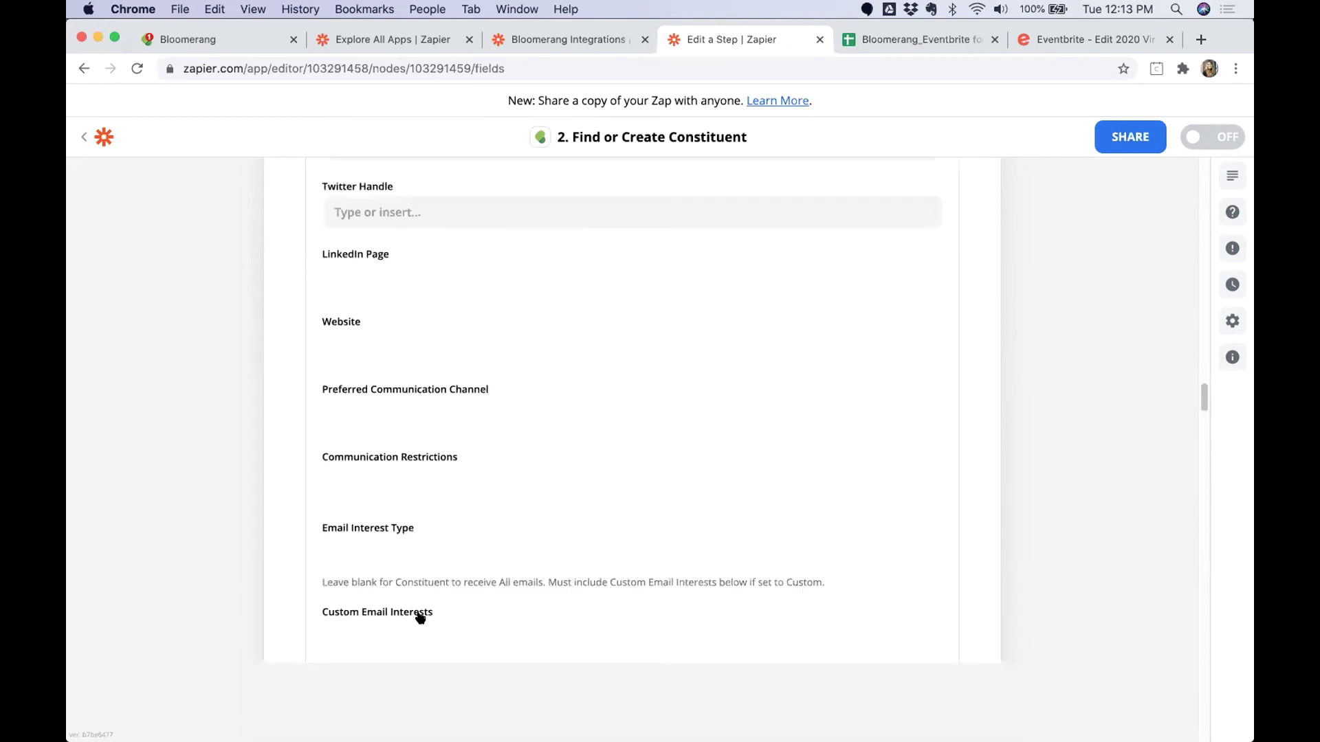
pyautogui.scroll(-5, 420, 612)
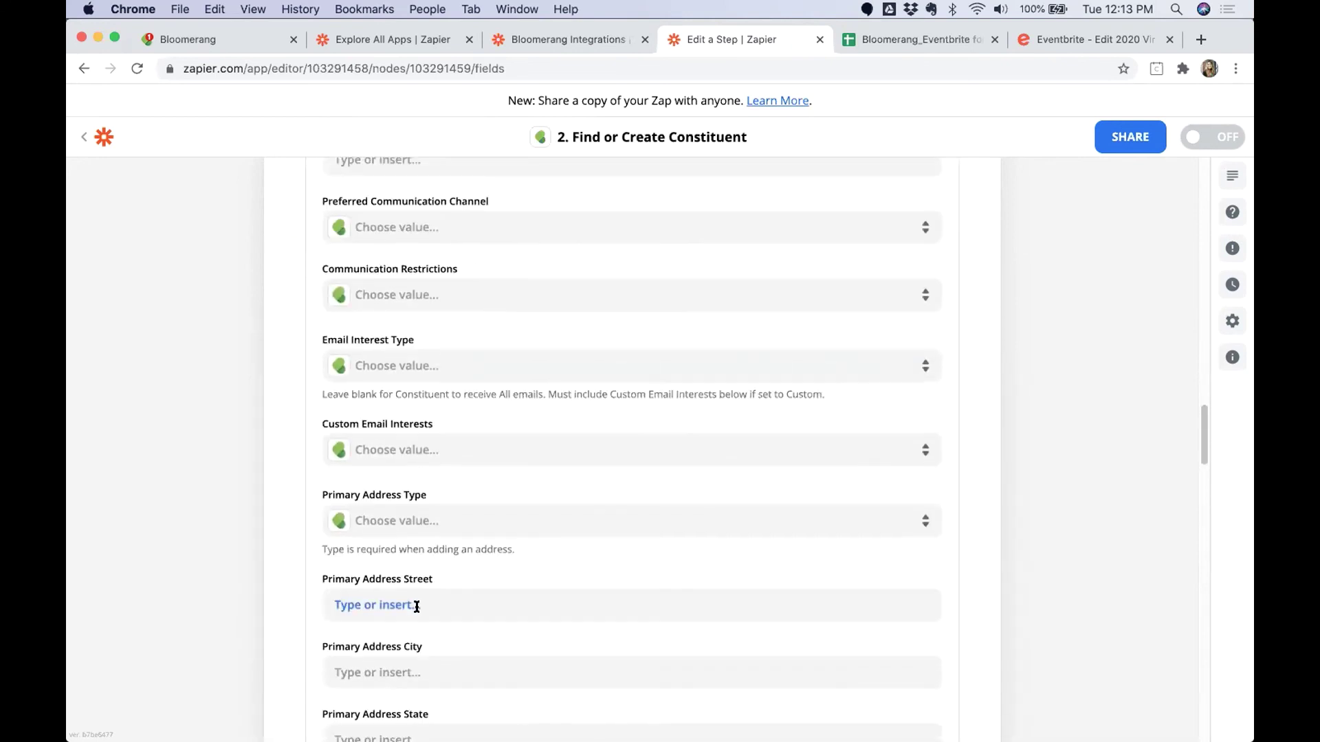
pyautogui.scroll(-2, 419, 611)
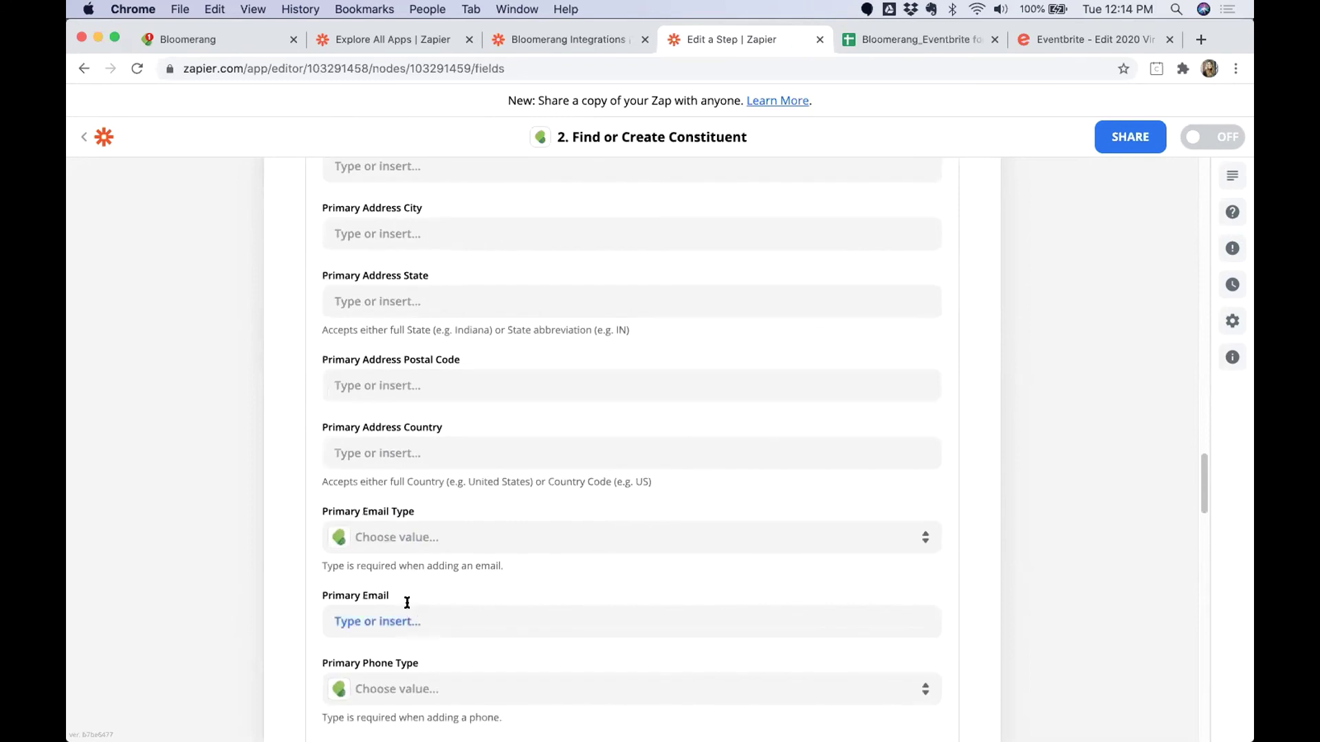
pyautogui.click(427, 539)
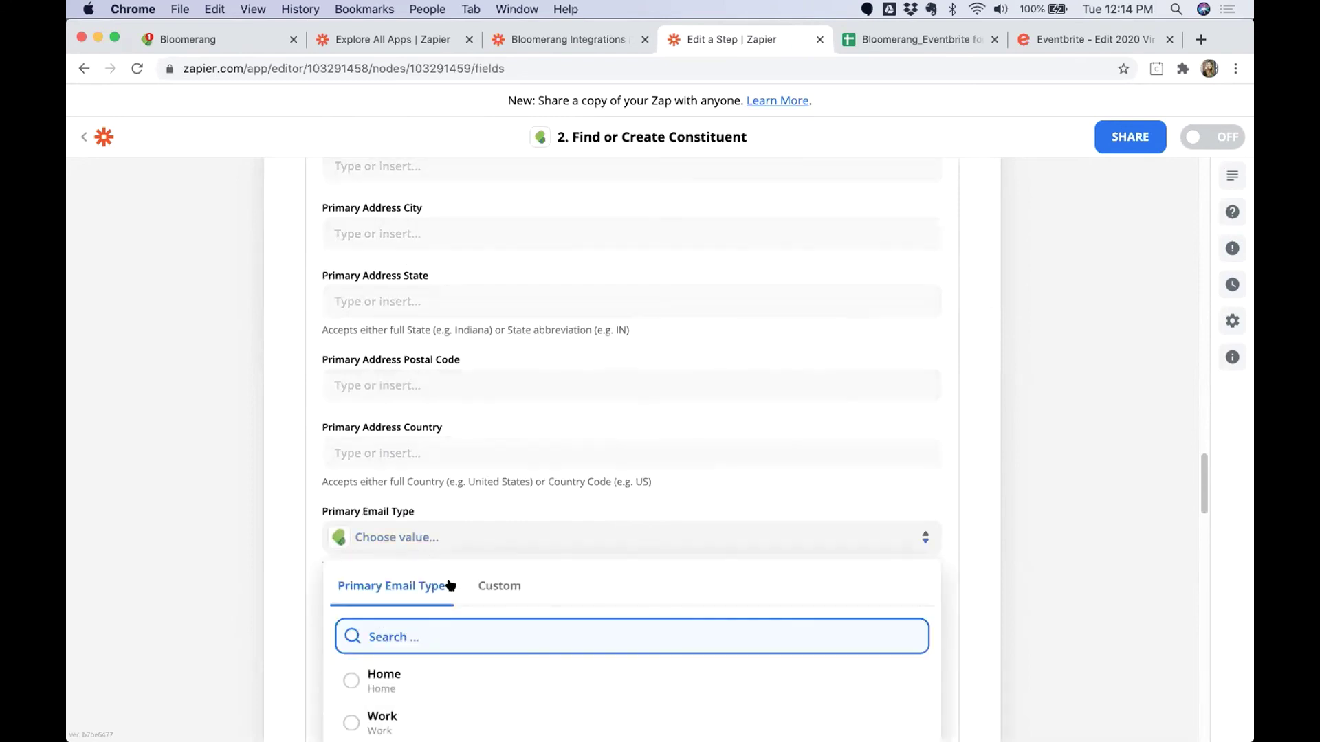
pyautogui.click(500, 586)
pyautogui.click(413, 591)
pyautogui.click(385, 678)
pyautogui.click(388, 613)
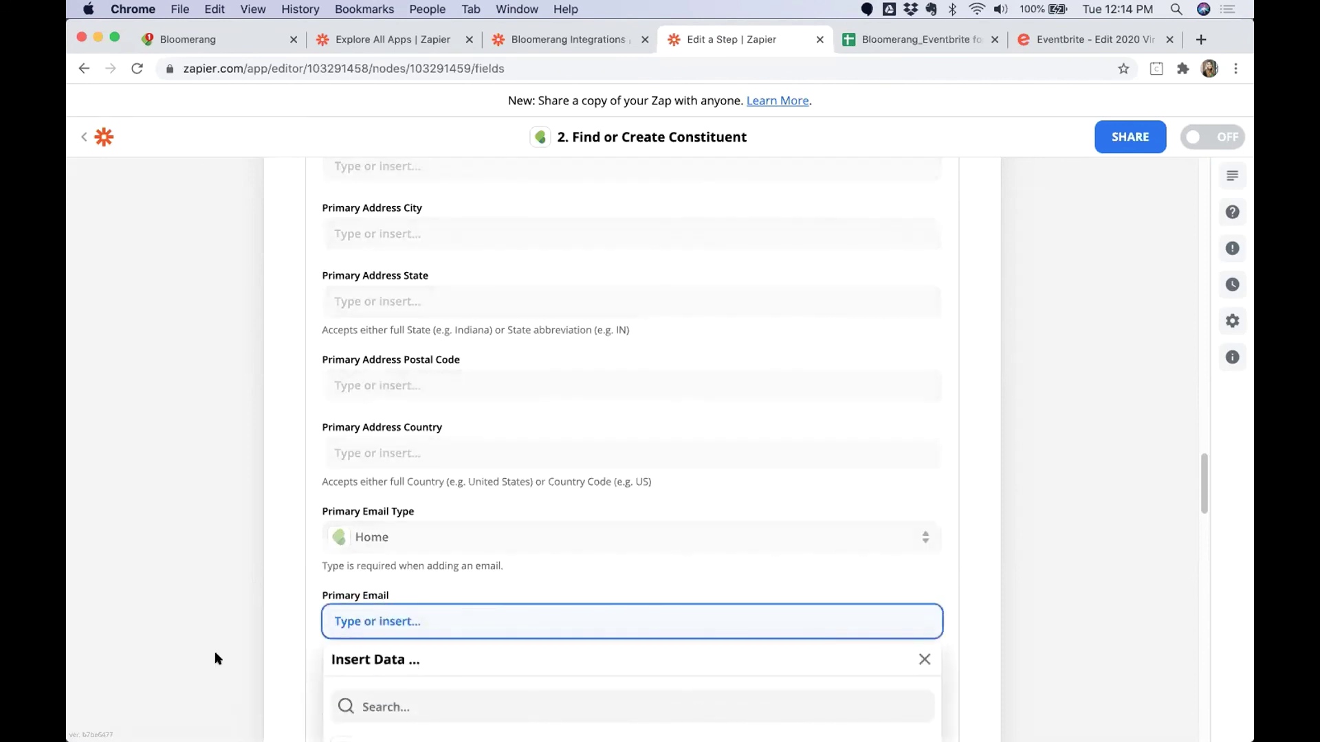
pyautogui.click(408, 634)
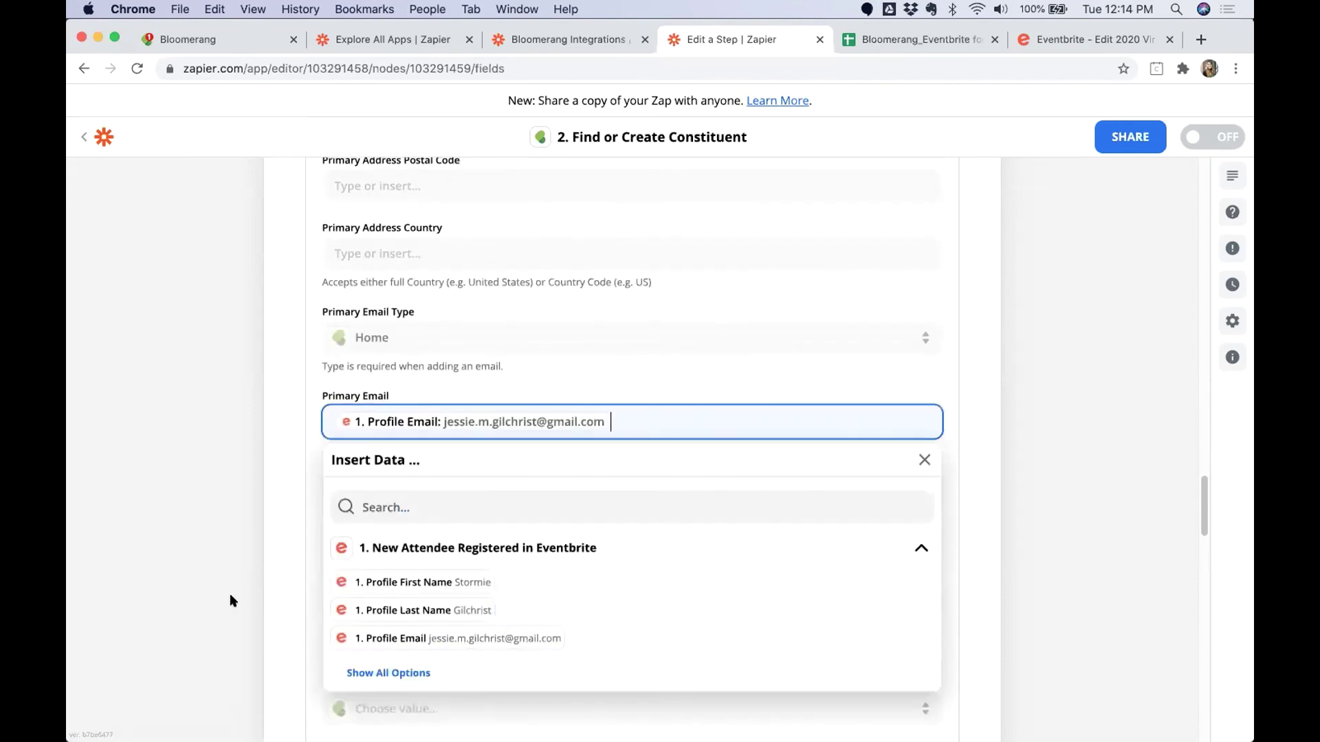
pyautogui.scroll(-15, 404, 580)
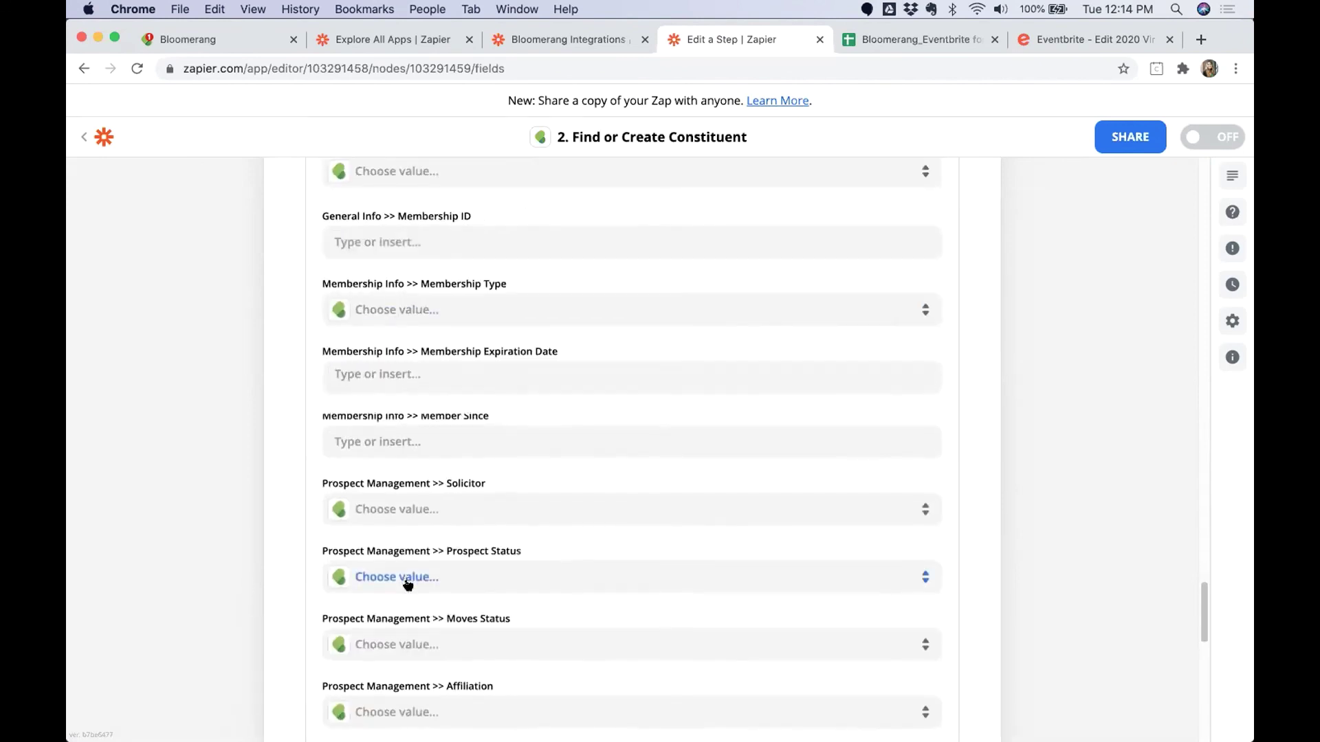
pyautogui.scroll(-8, 429, 576)
pyautogui.click(619, 481)
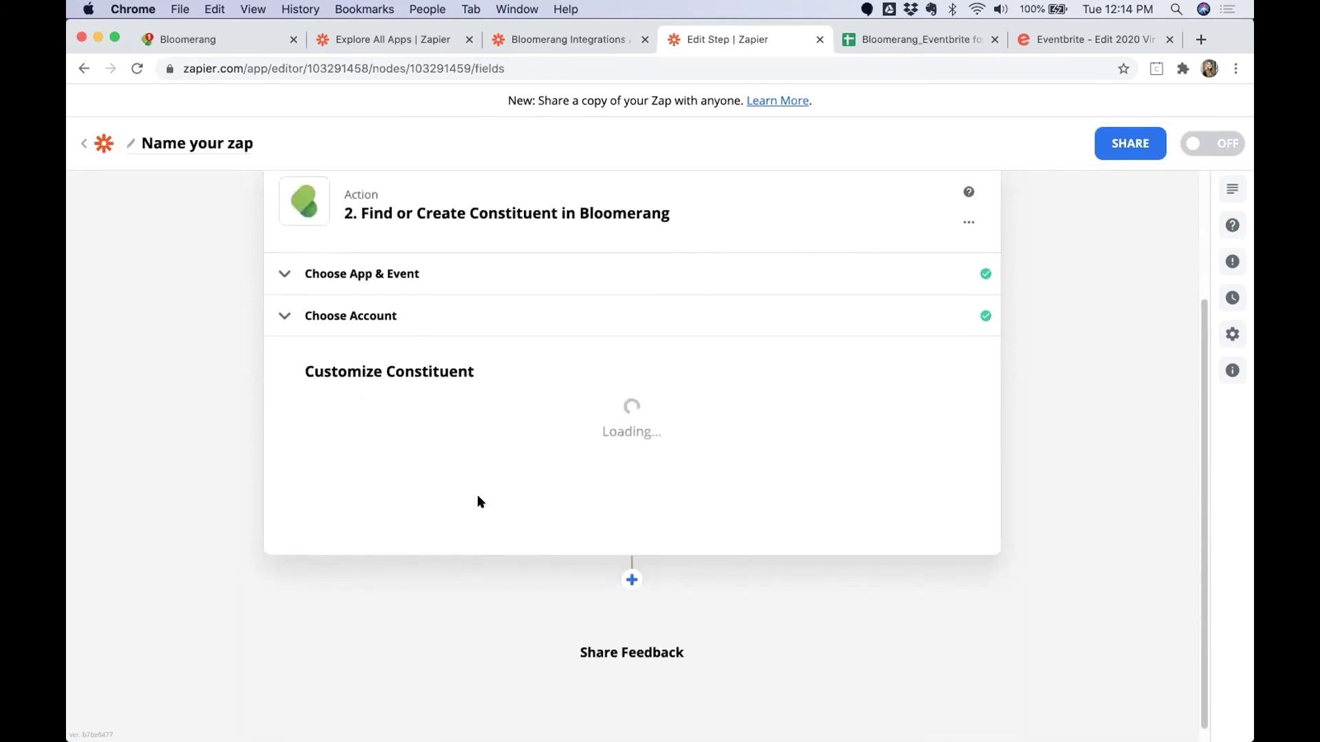
# Test the Bloomerang step, confirm the matching constituent, and return to the Zap setup.
pyautogui.scroll(-5, 501, 512)
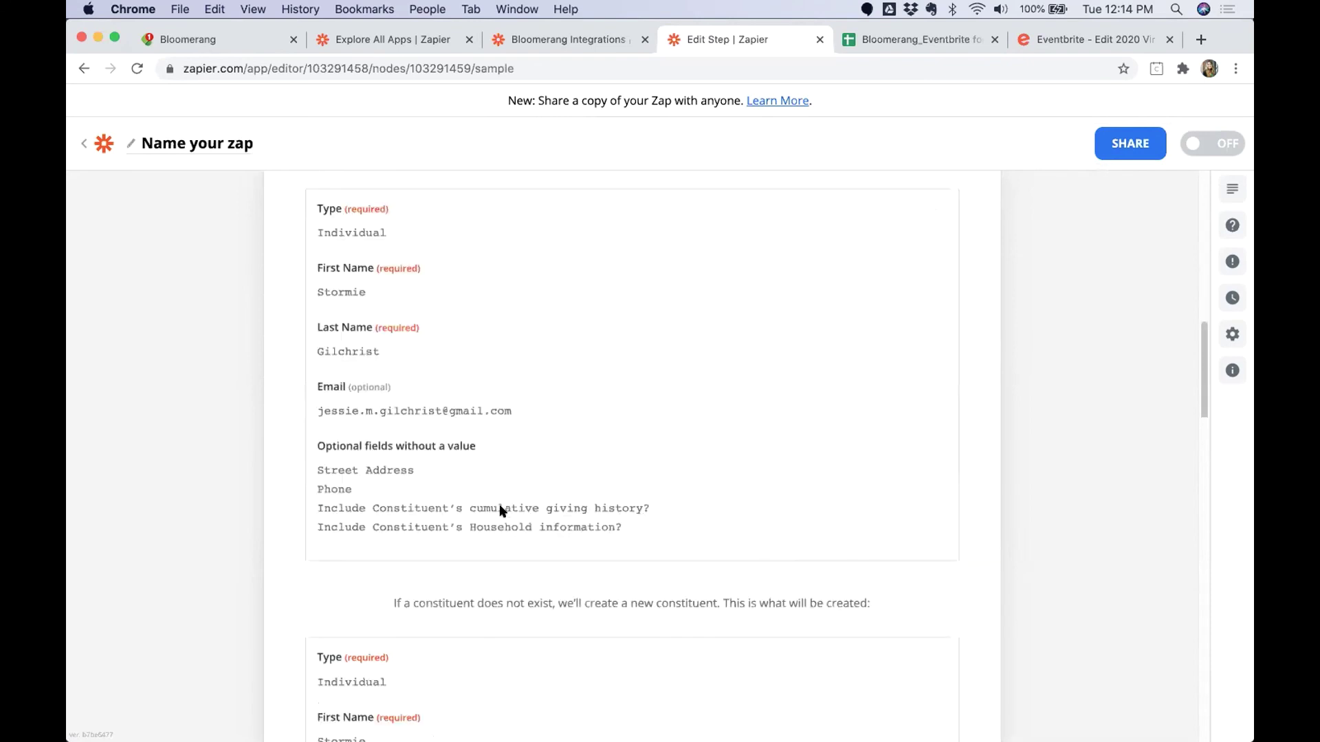
pyautogui.click(466, 715)
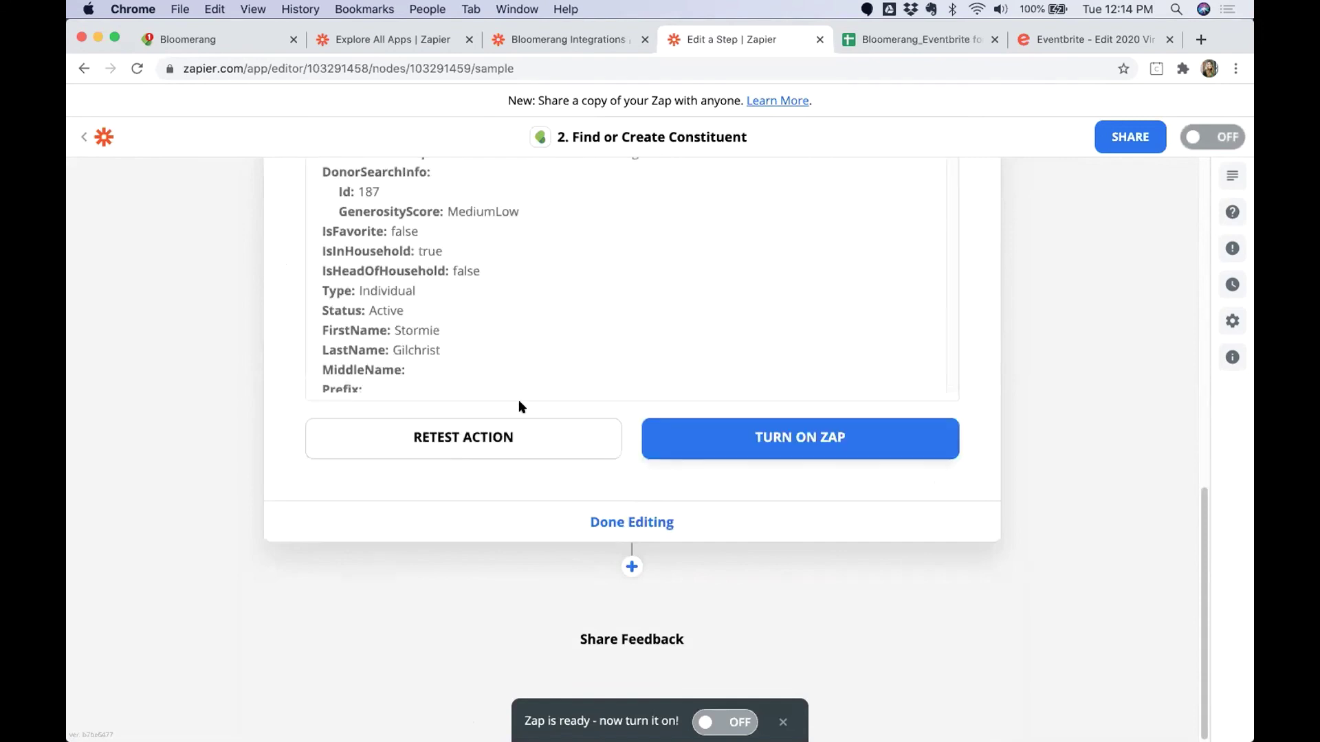
pyautogui.scroll(5, 518, 415)
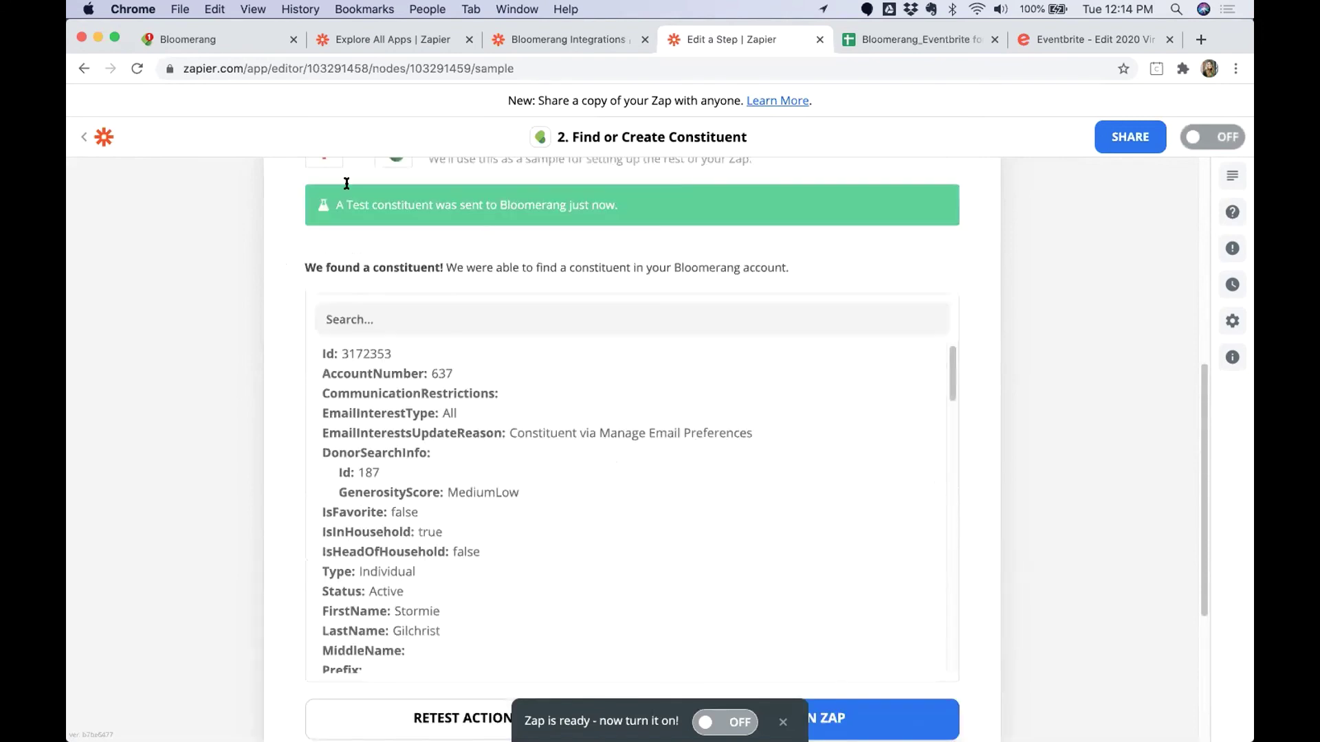
pyautogui.scroll(-1, 355, 420)
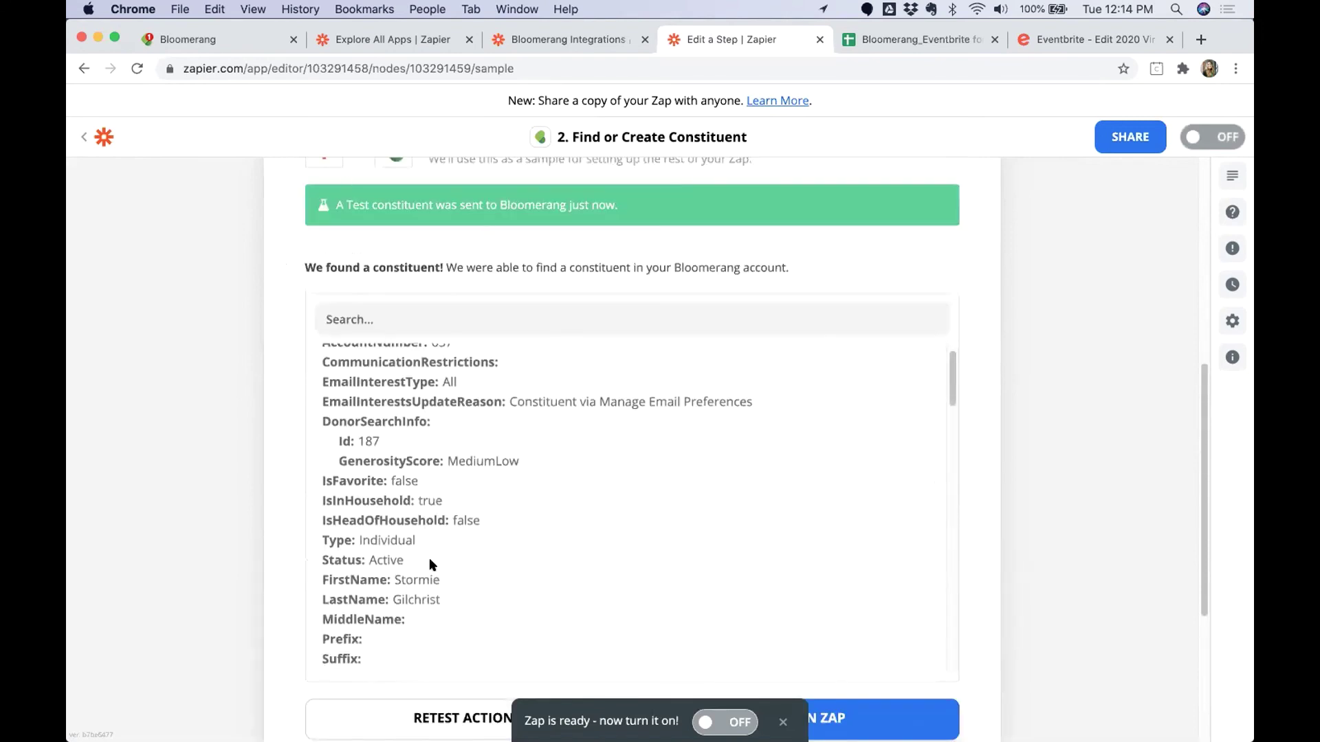
pyautogui.scroll(-3, 238, 562)
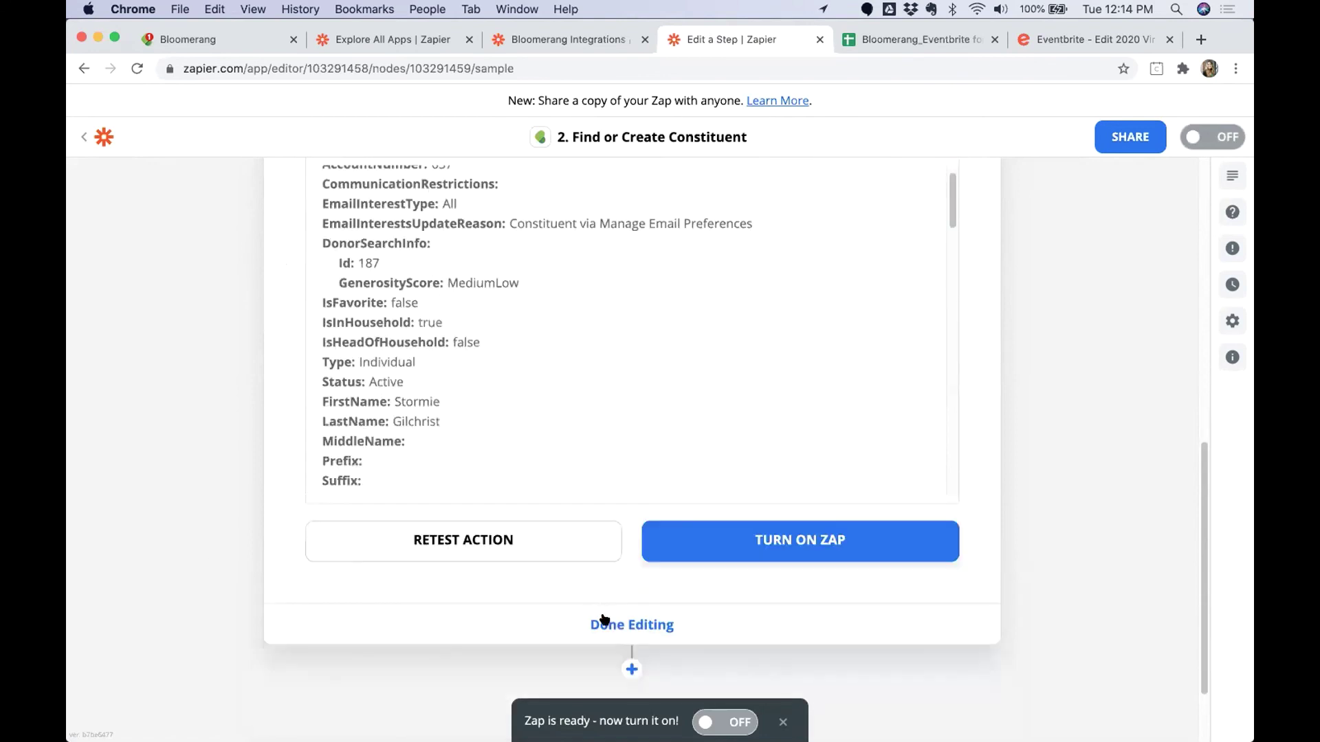
pyautogui.click(604, 622)
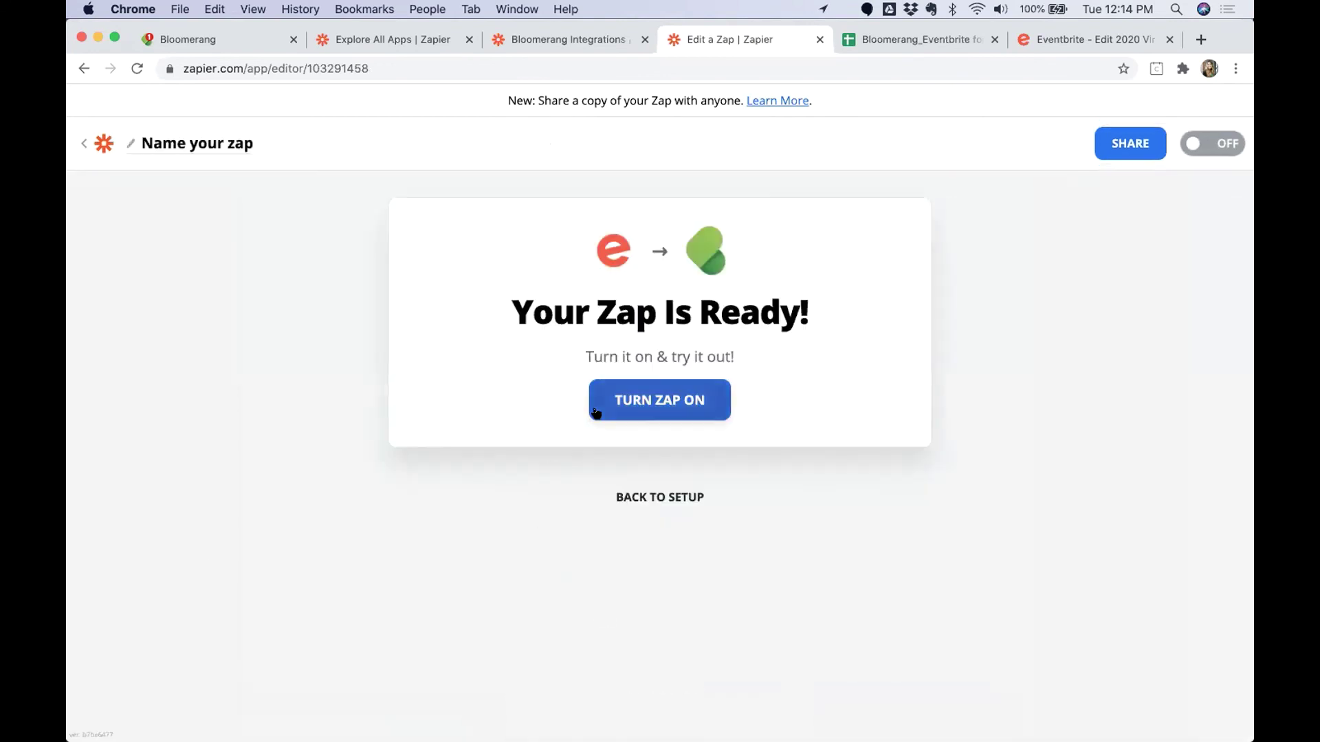
pyautogui.click(638, 497)
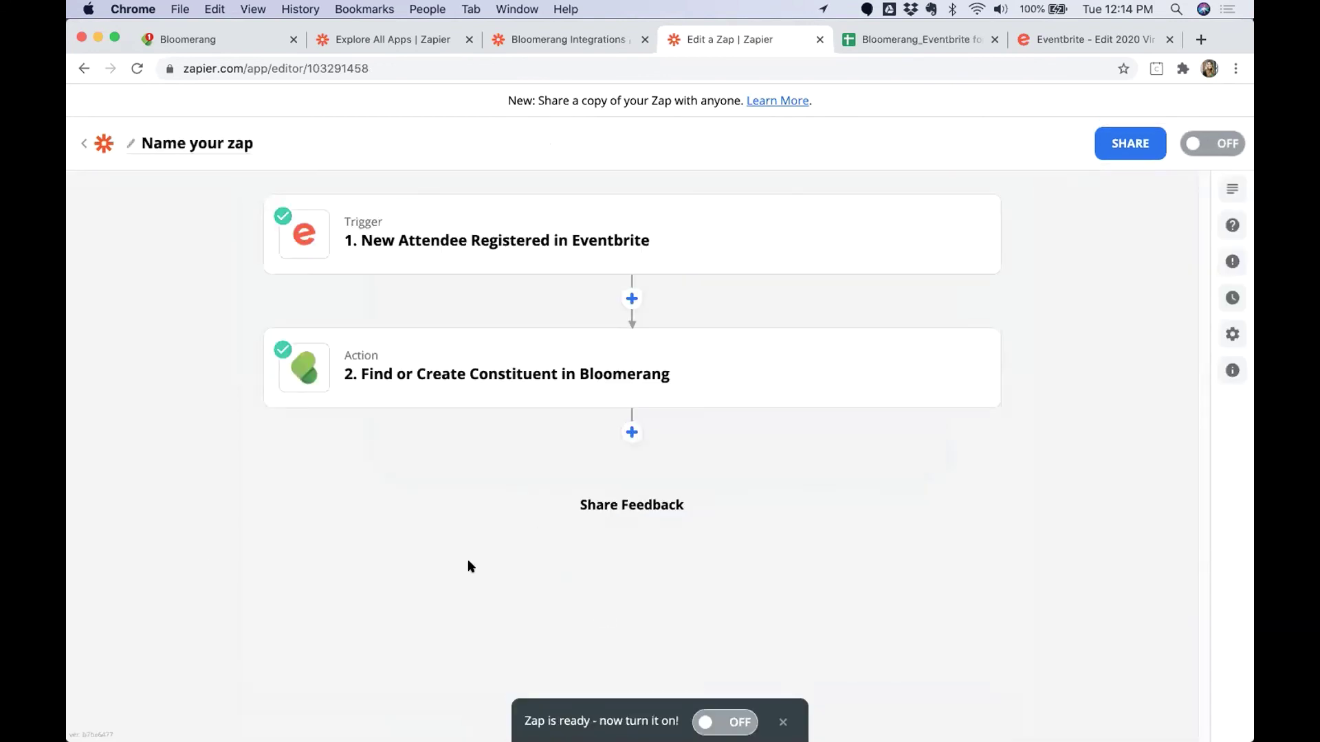
# Add a Google Sheets Lookup Spreadsheet Row step with the connected Google Sheets account.
pyautogui.click(631, 433)
pyautogui.write('Googl')
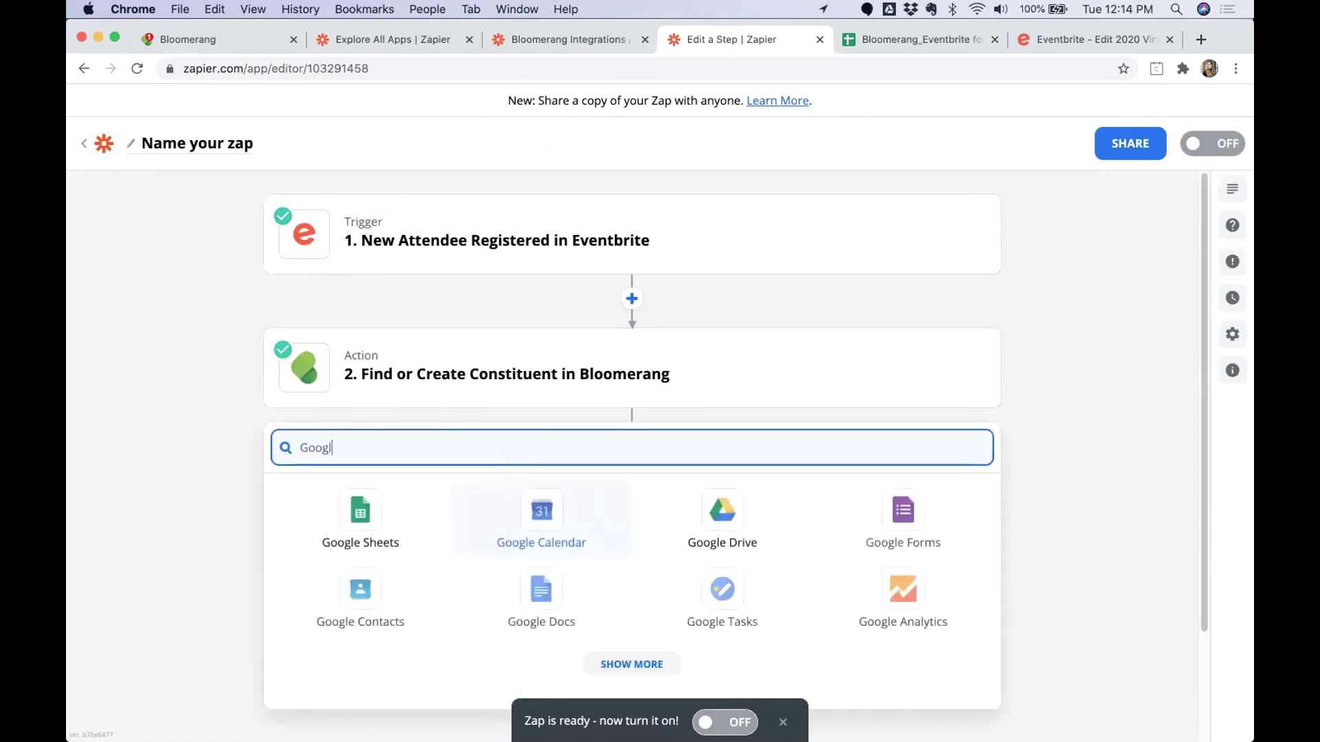
pyautogui.click(385, 528)
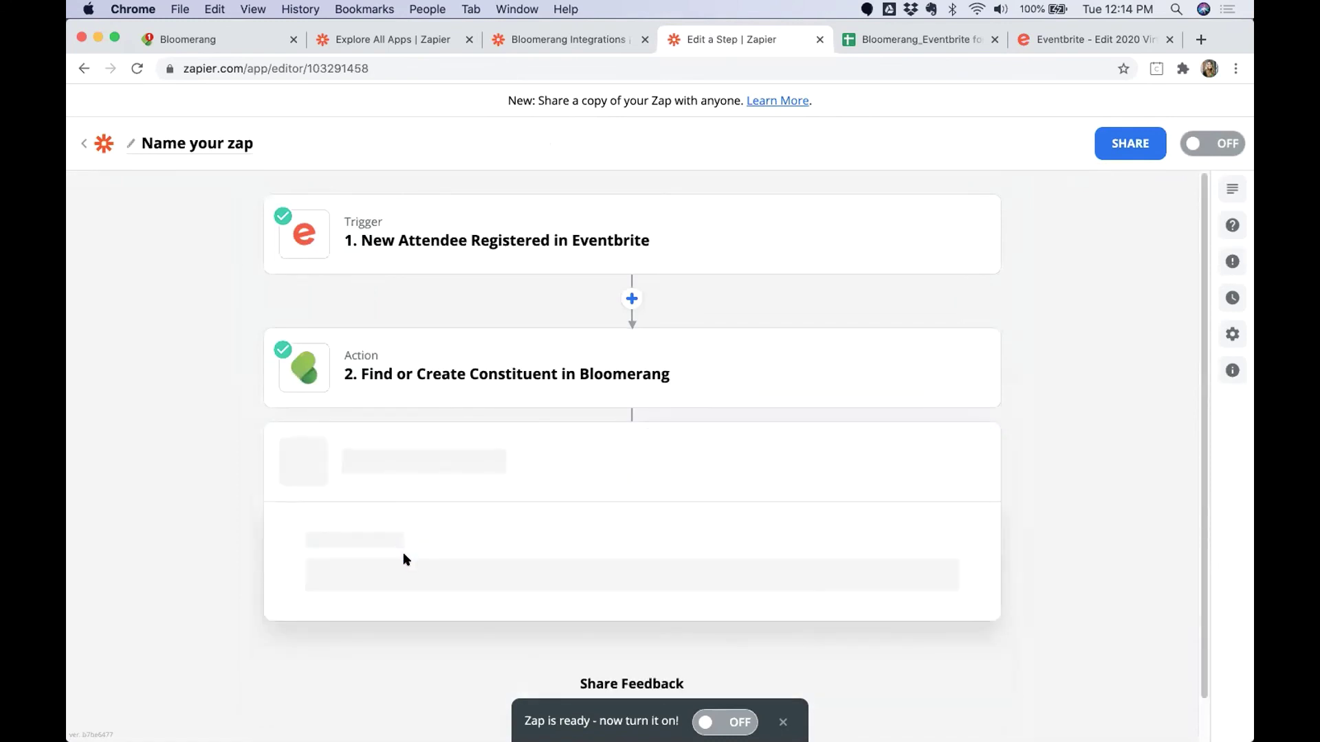
pyautogui.click(404, 569)
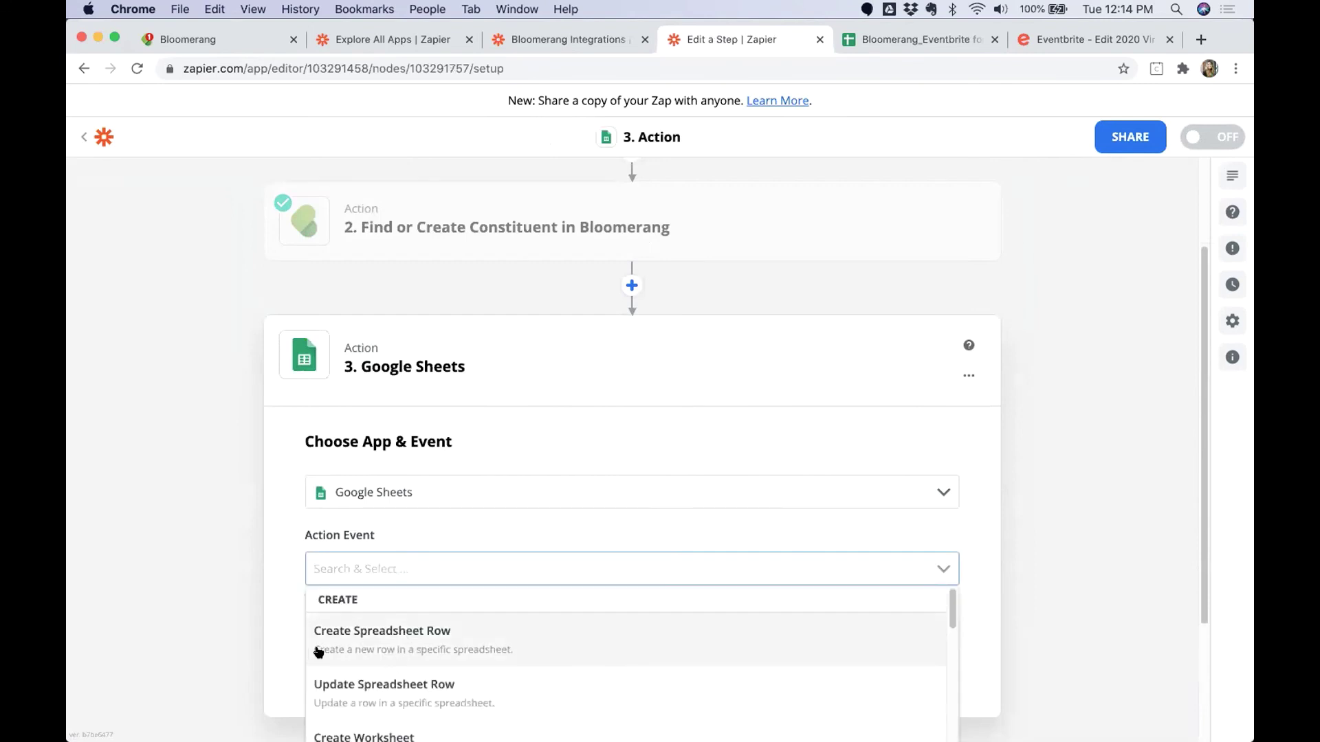
pyautogui.scroll(-5, 323, 650)
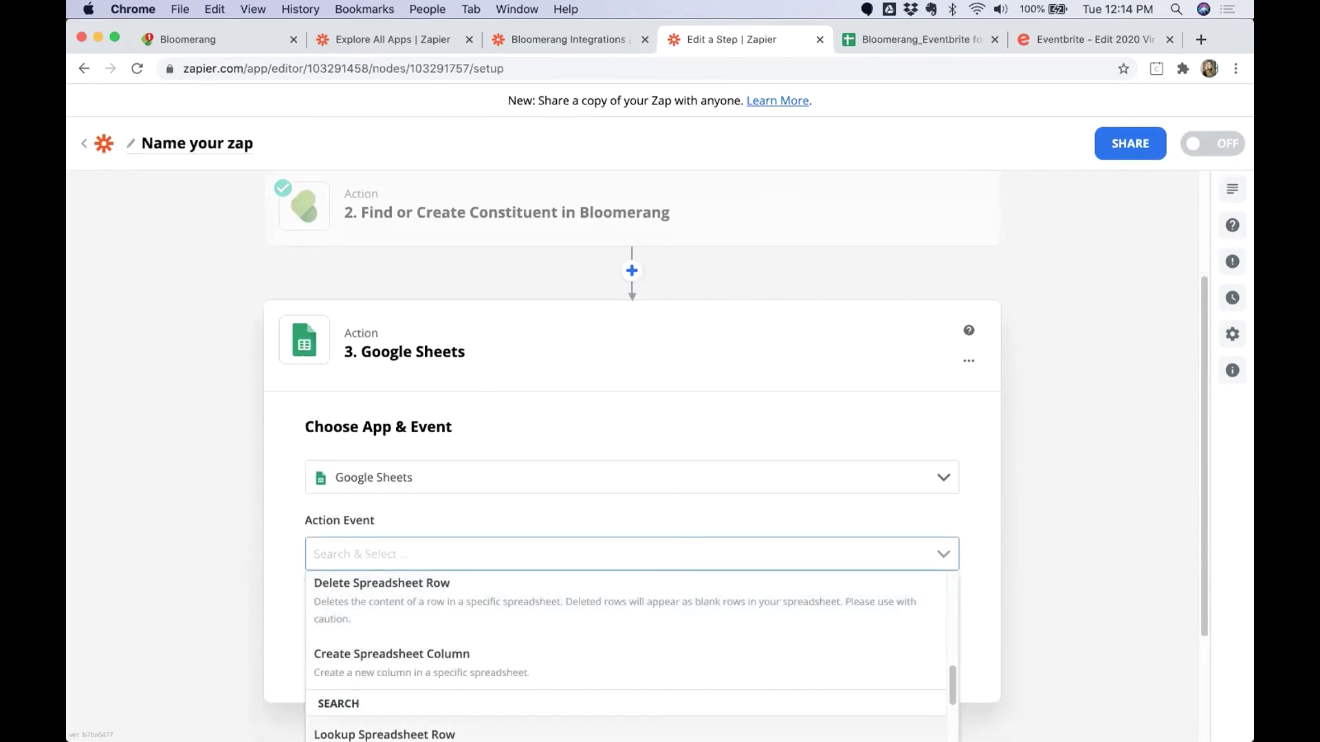
pyautogui.click(385, 734)
pyautogui.click(727, 633)
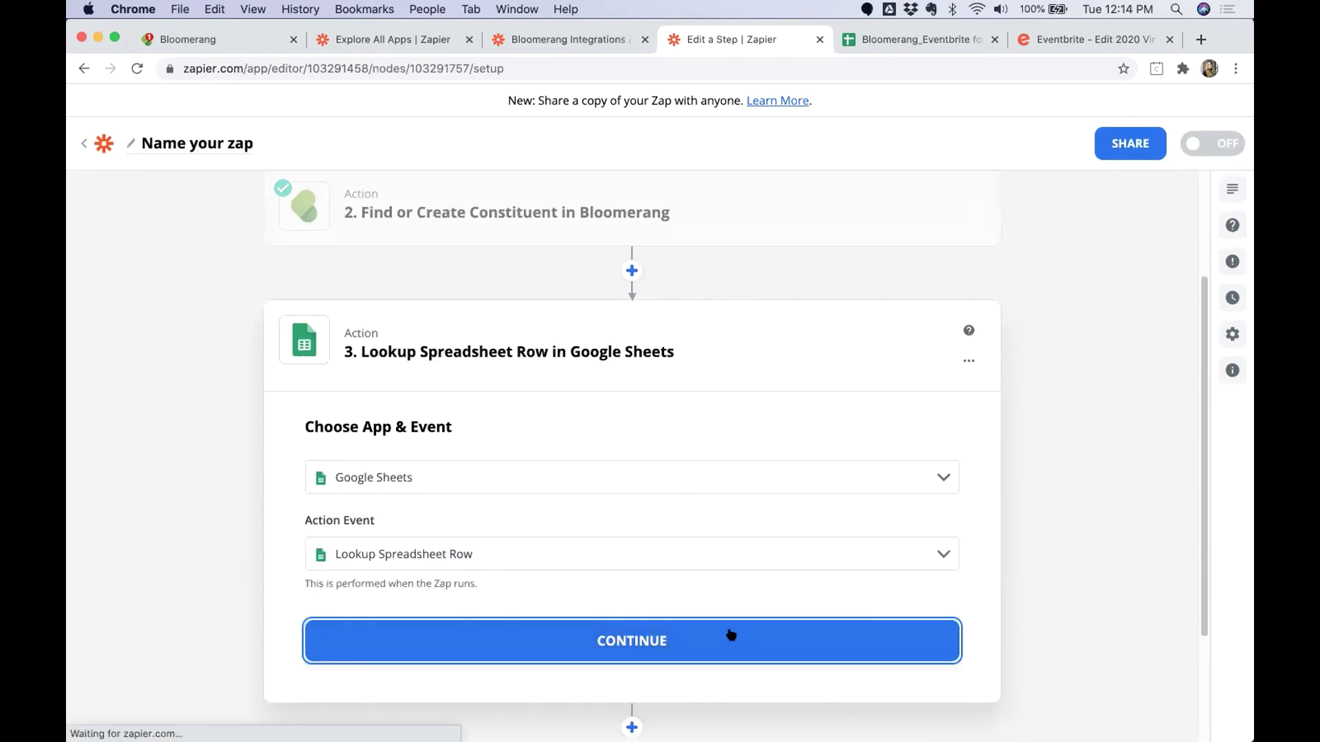
pyautogui.click(430, 543)
pyautogui.click(413, 588)
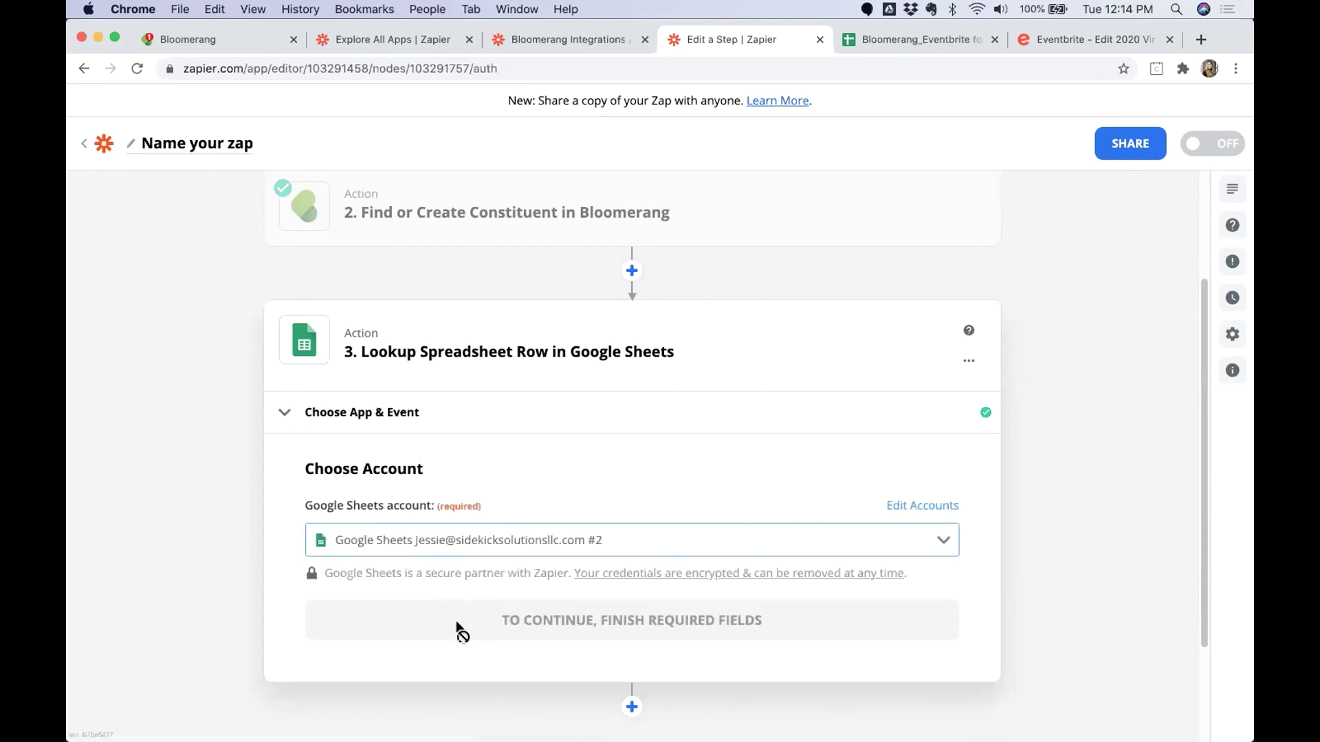
pyautogui.click(514, 622)
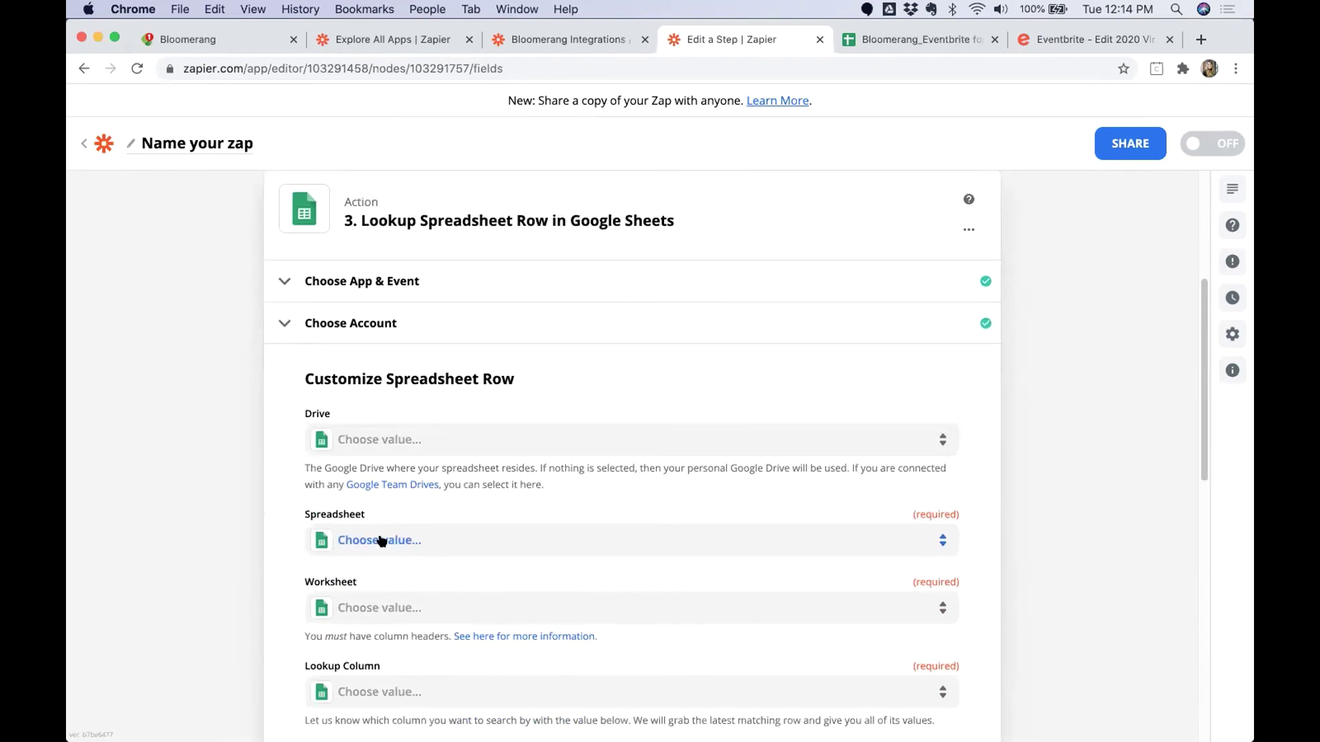
# Choose the Bloomerang_Eventbrite for Academy_Demo spreadsheet and close the column-header help article.
pyautogui.click(378, 539)
pyautogui.write('B')
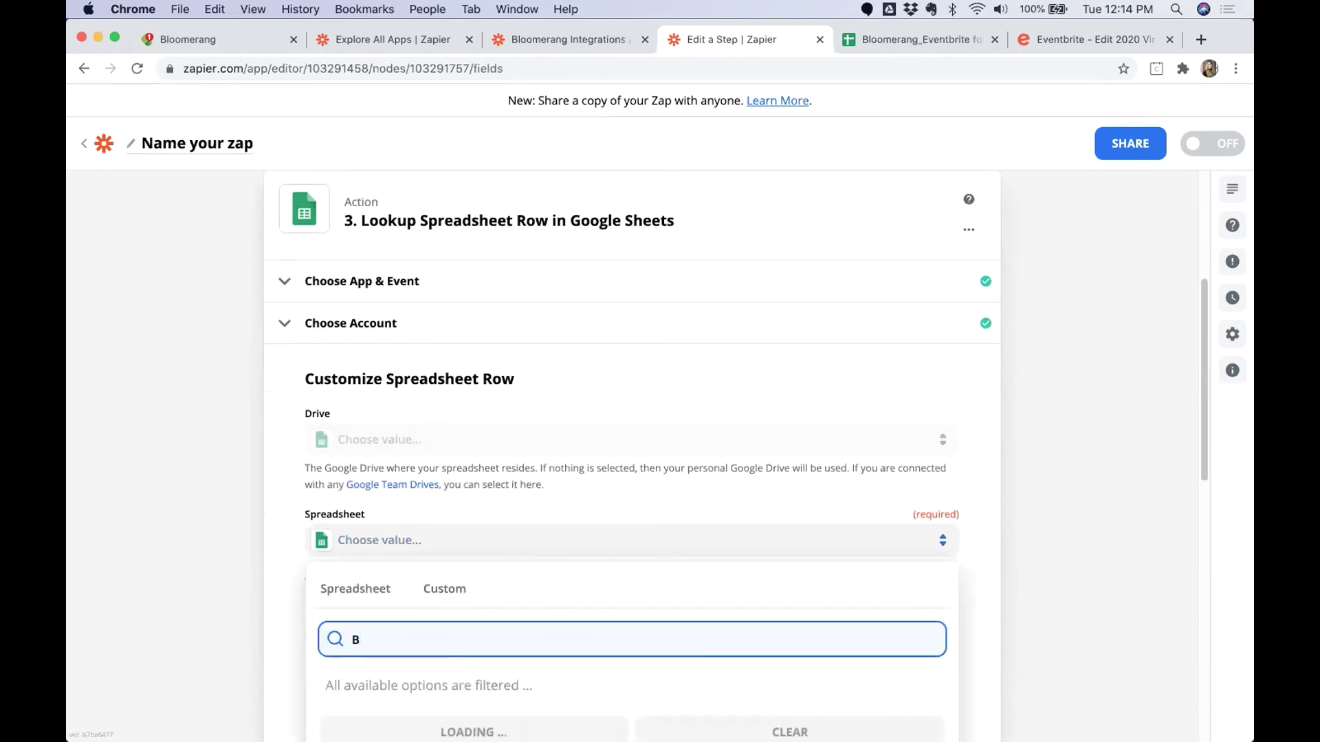
pyautogui.write('loomerna')
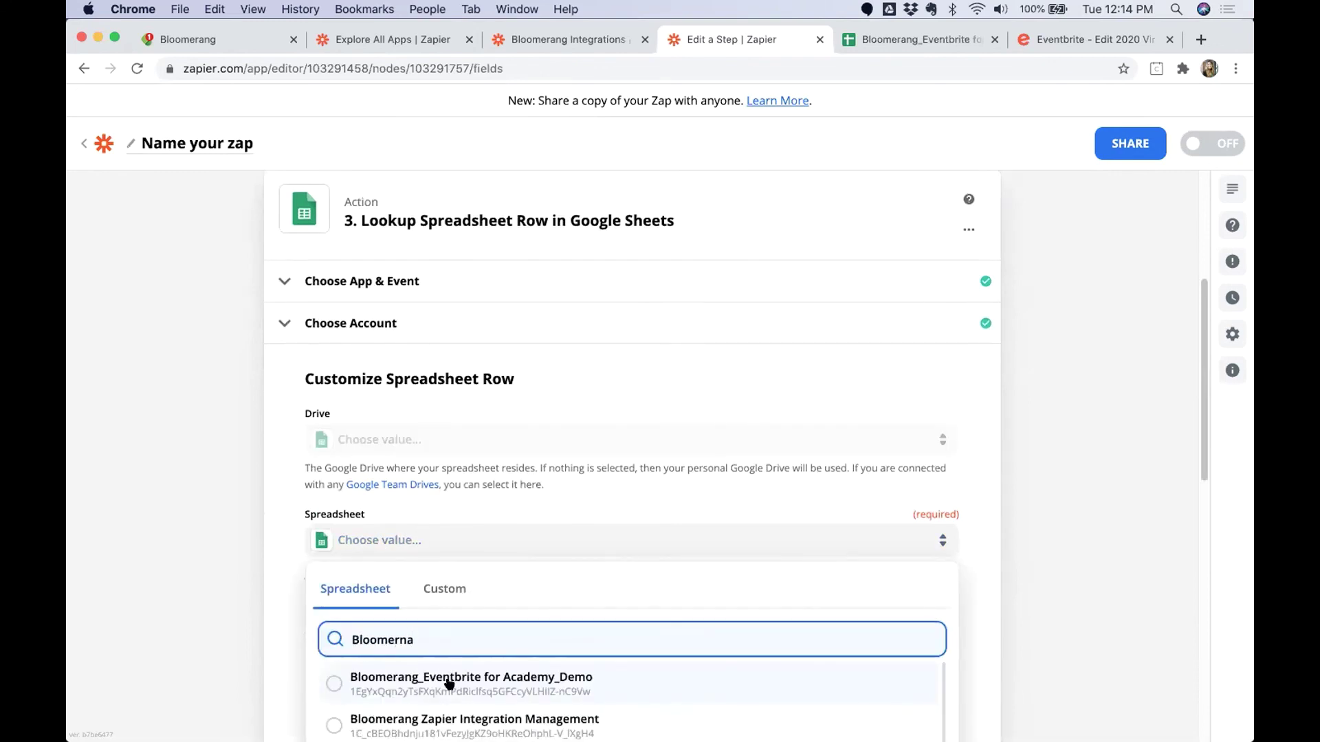
pyautogui.click(449, 684)
pyautogui.click(584, 627)
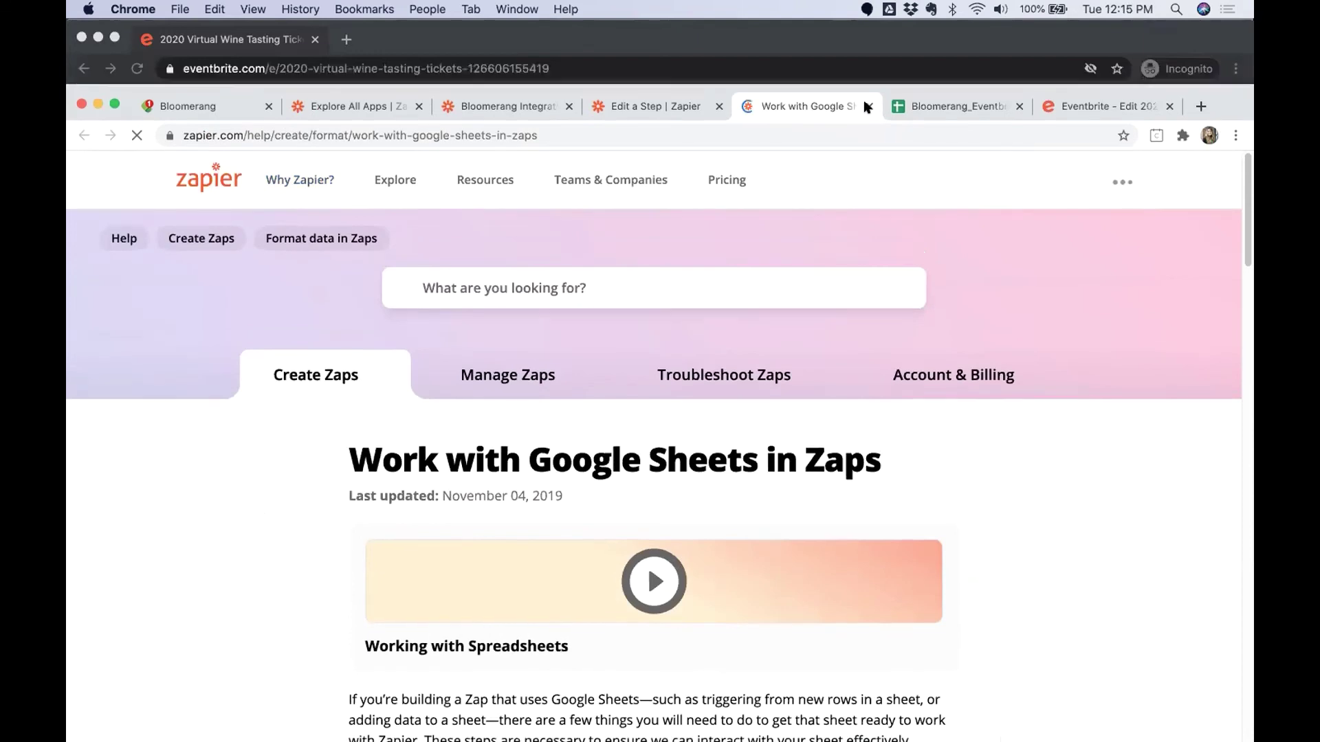
pyautogui.click(867, 106)
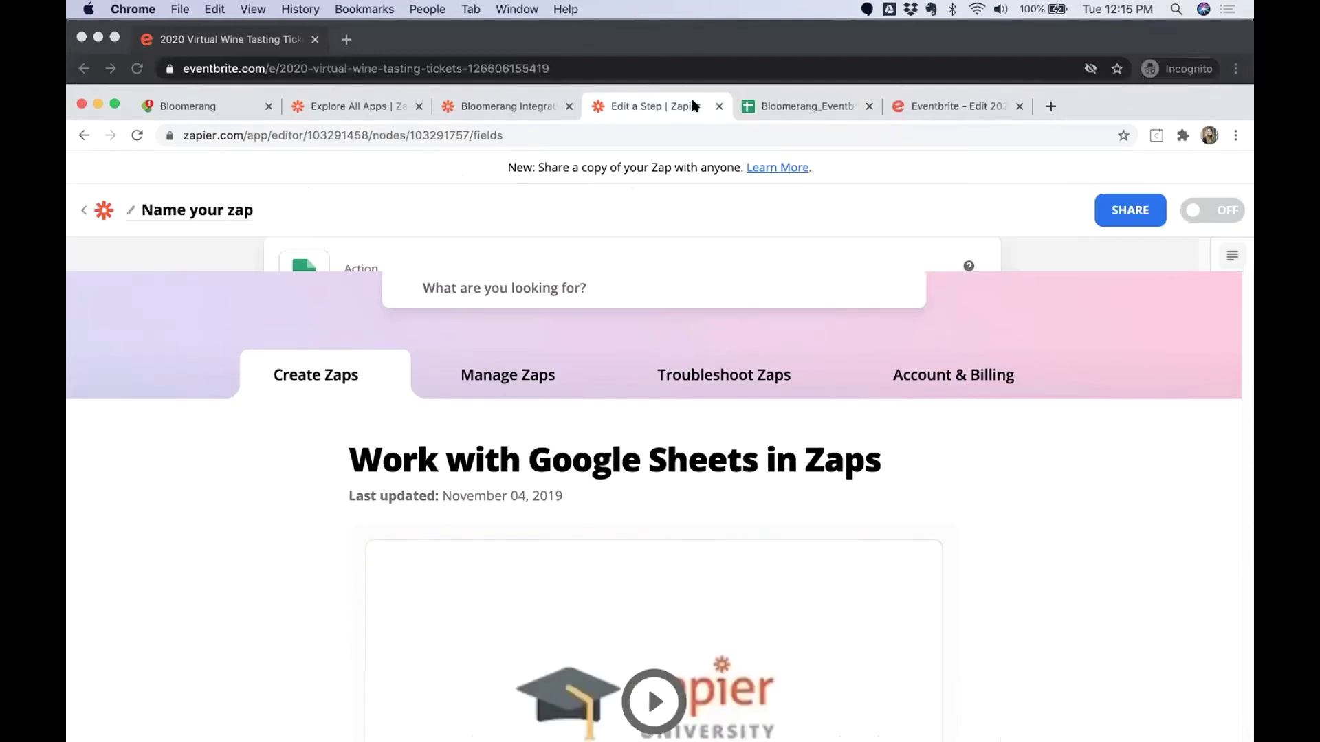
pyautogui.moveTo(1192, 97); pyautogui.dragTo(1190, 26)
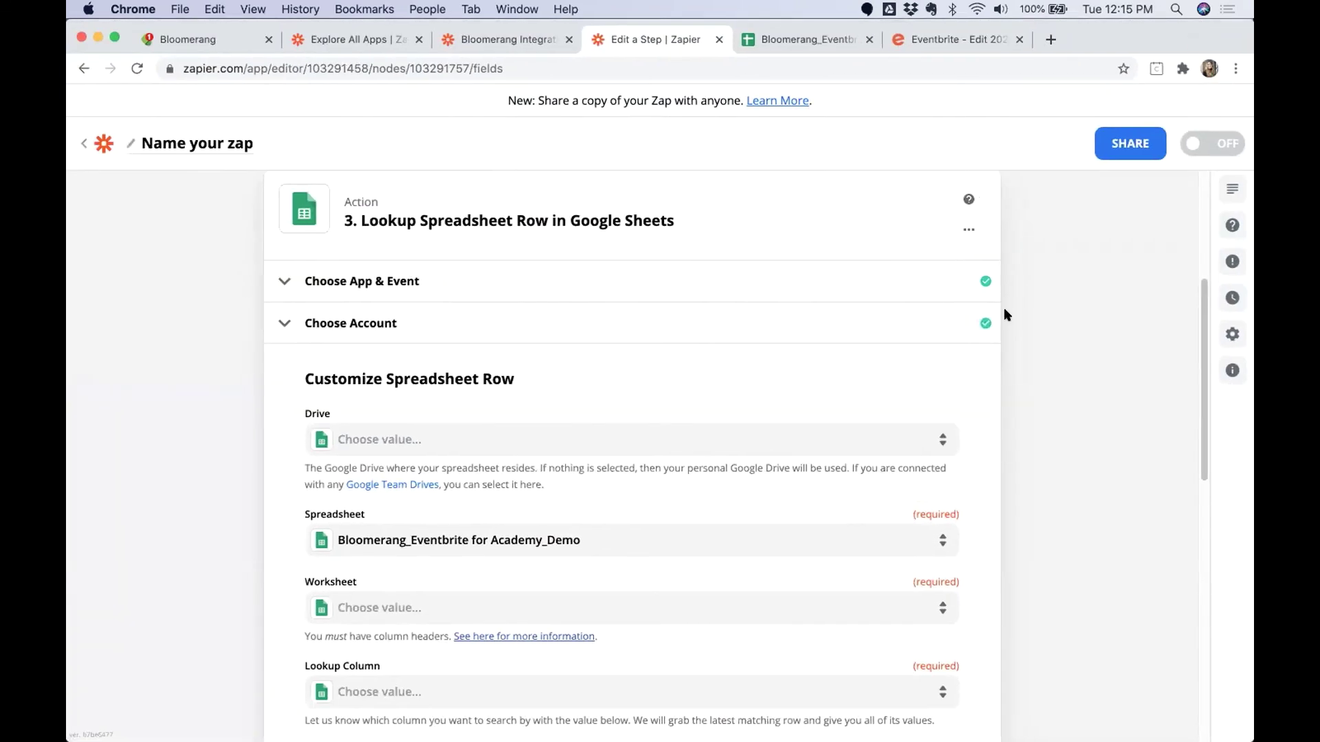
pyautogui.scroll(-8, 685, 601)
pyautogui.scroll(3, 608, 572)
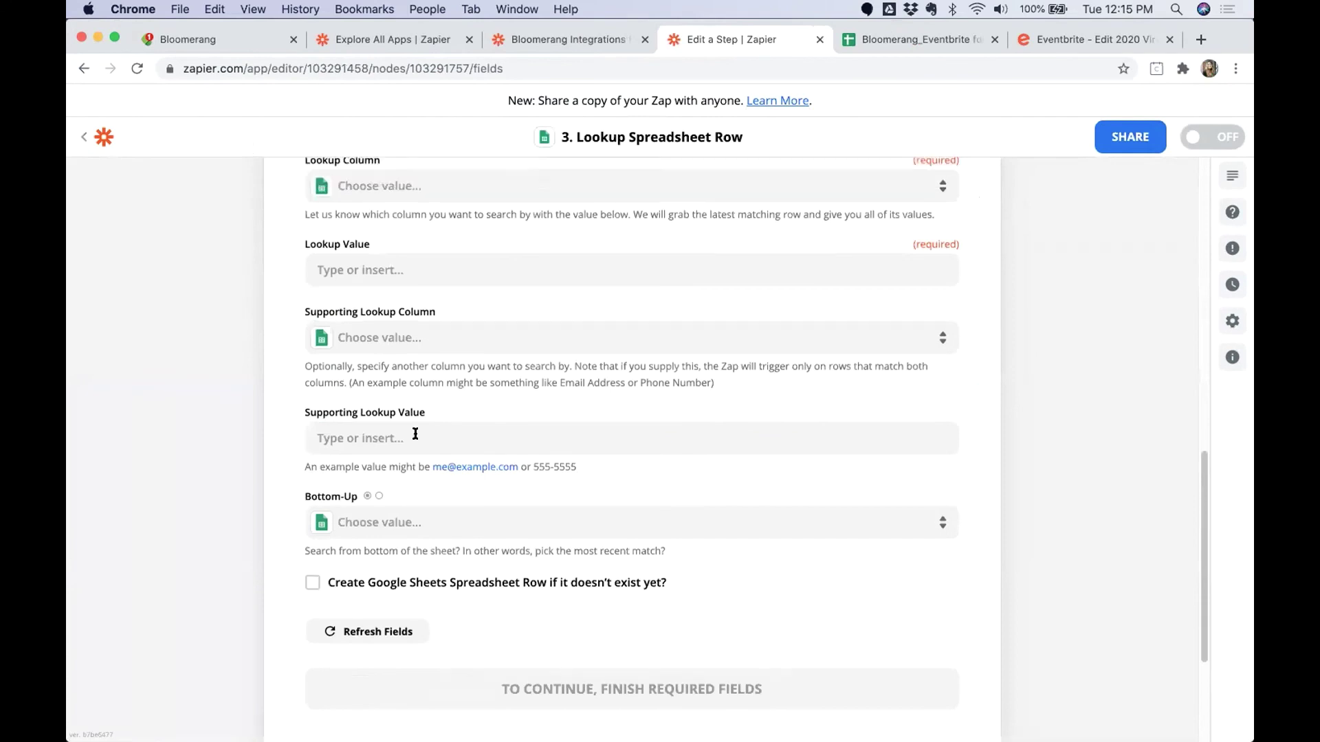
pyautogui.scroll(3, 392, 357)
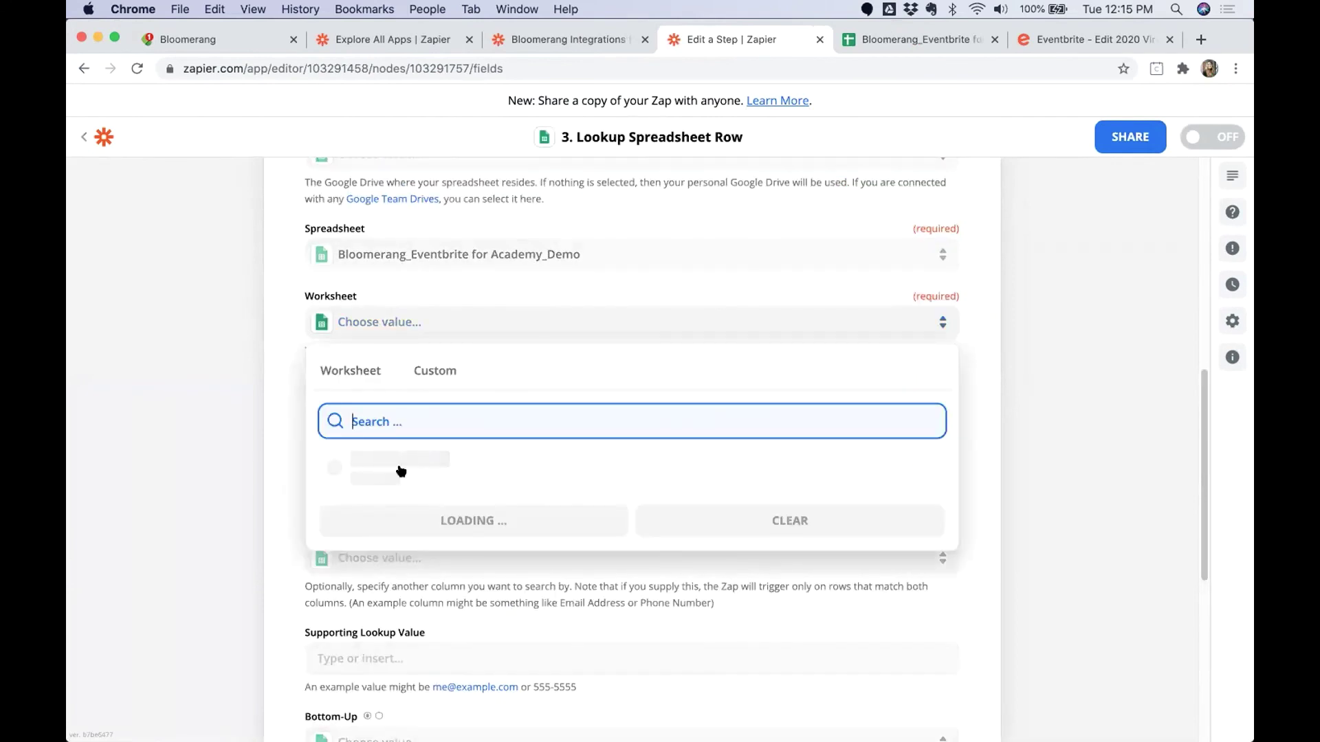
# Set worksheet Event Details Lookup, lookup column Eventbrite Event ID, and lookup value 1. Event ID.
pyautogui.click(400, 460)
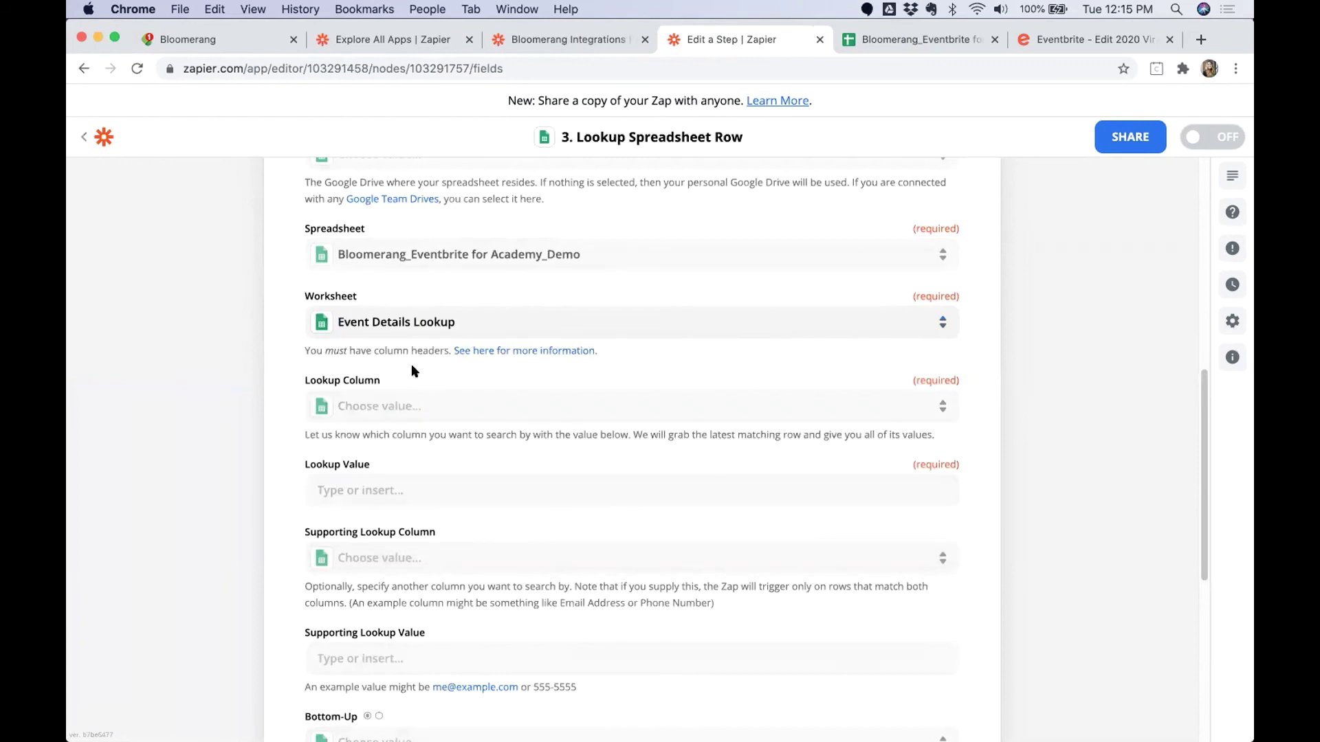
pyautogui.click(379, 406)
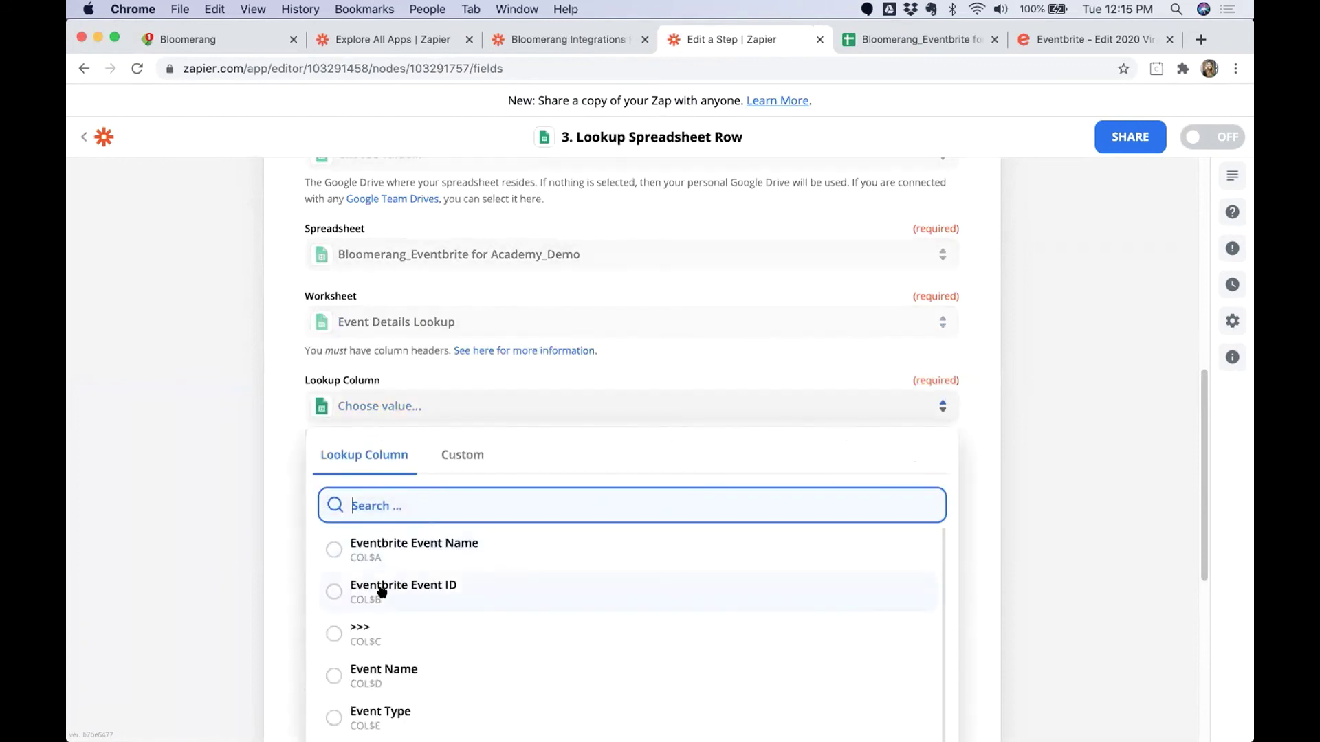
pyautogui.click(382, 590)
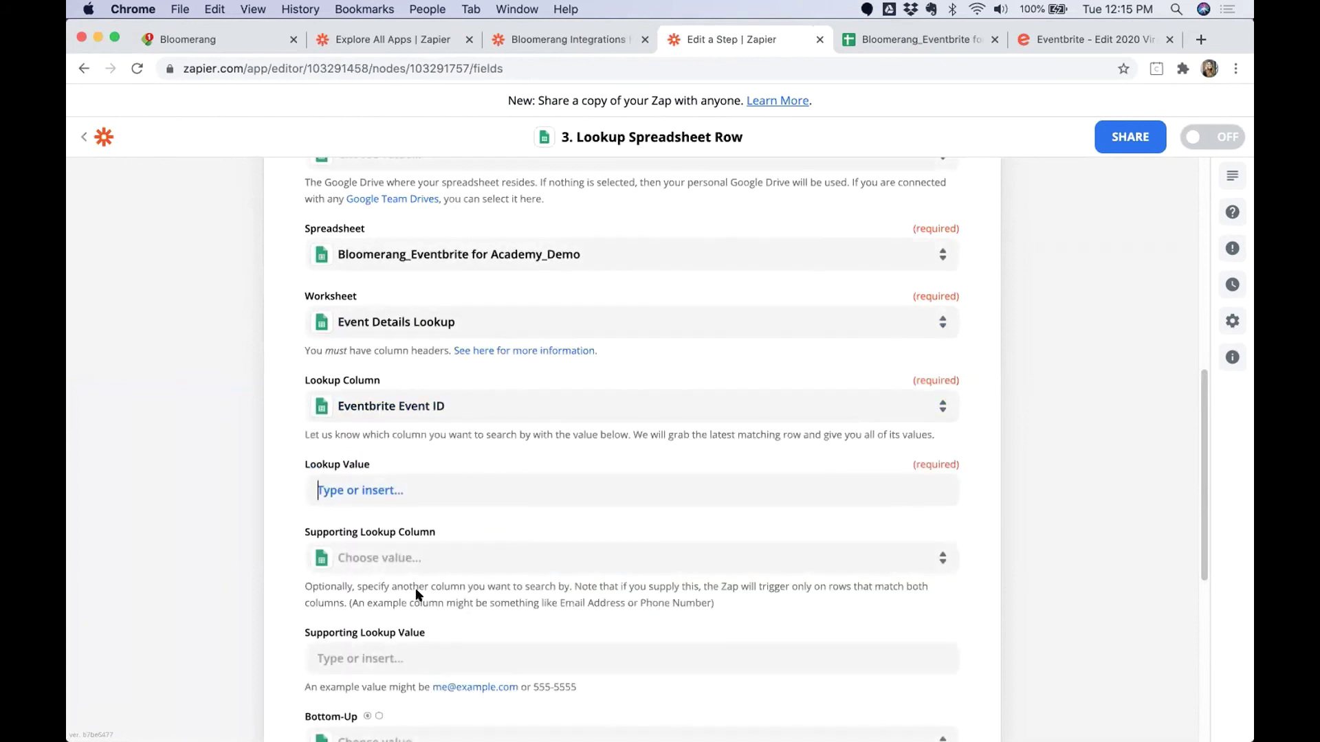
pyautogui.write('Event ID')
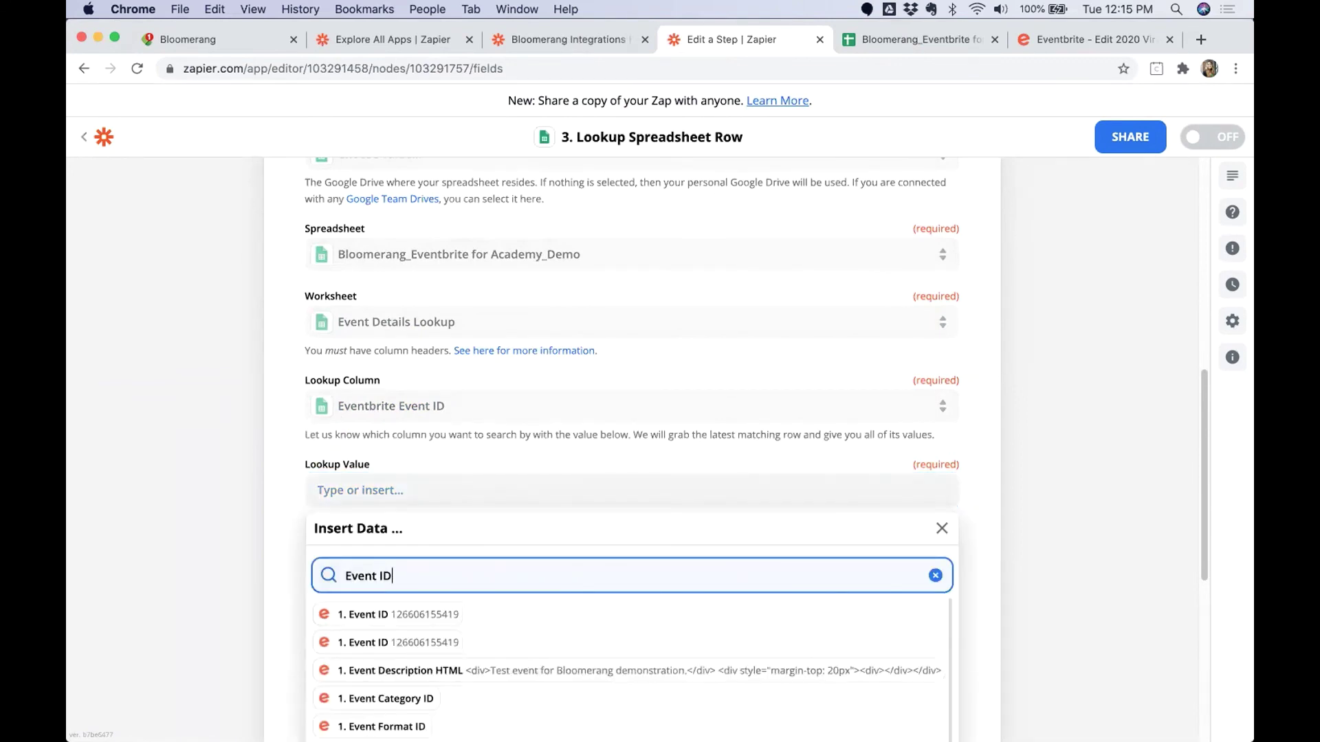
pyautogui.click(387, 615)
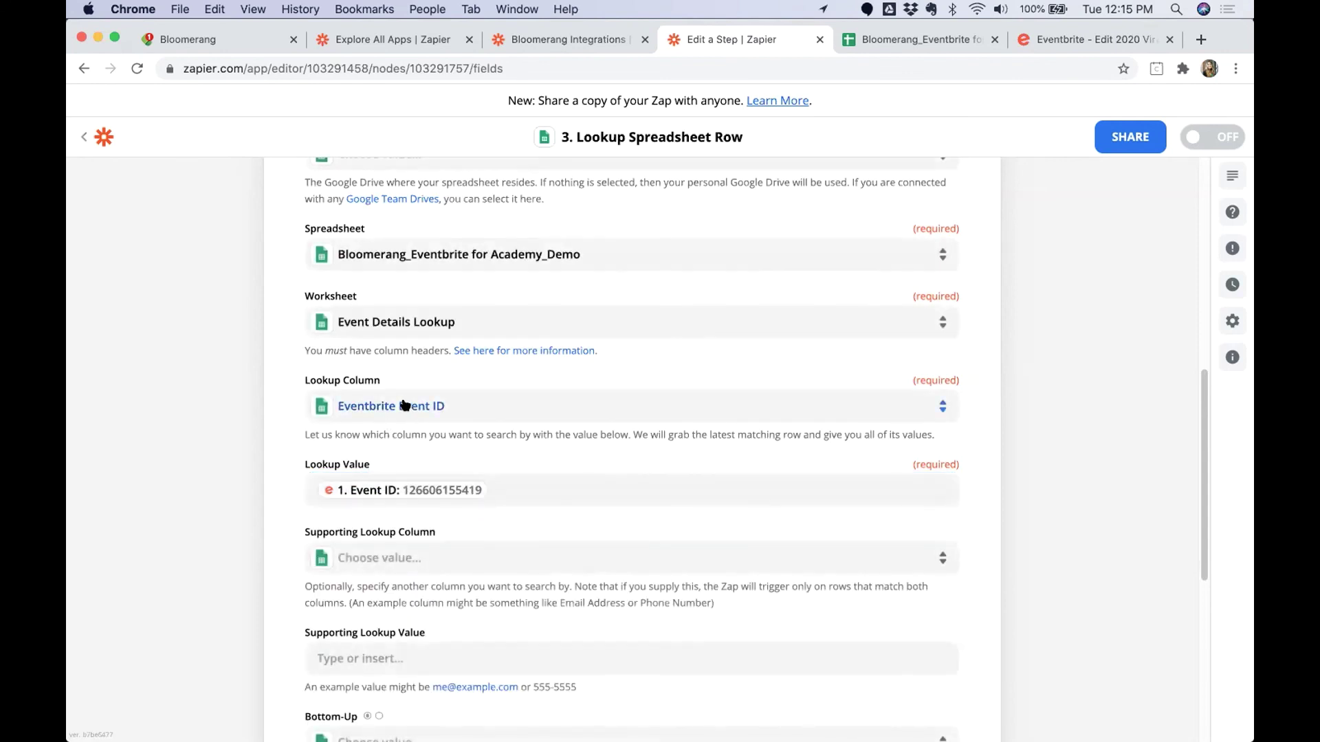
pyautogui.hotkey('ctrl', 'Tab')
pyautogui.click(542, 321)
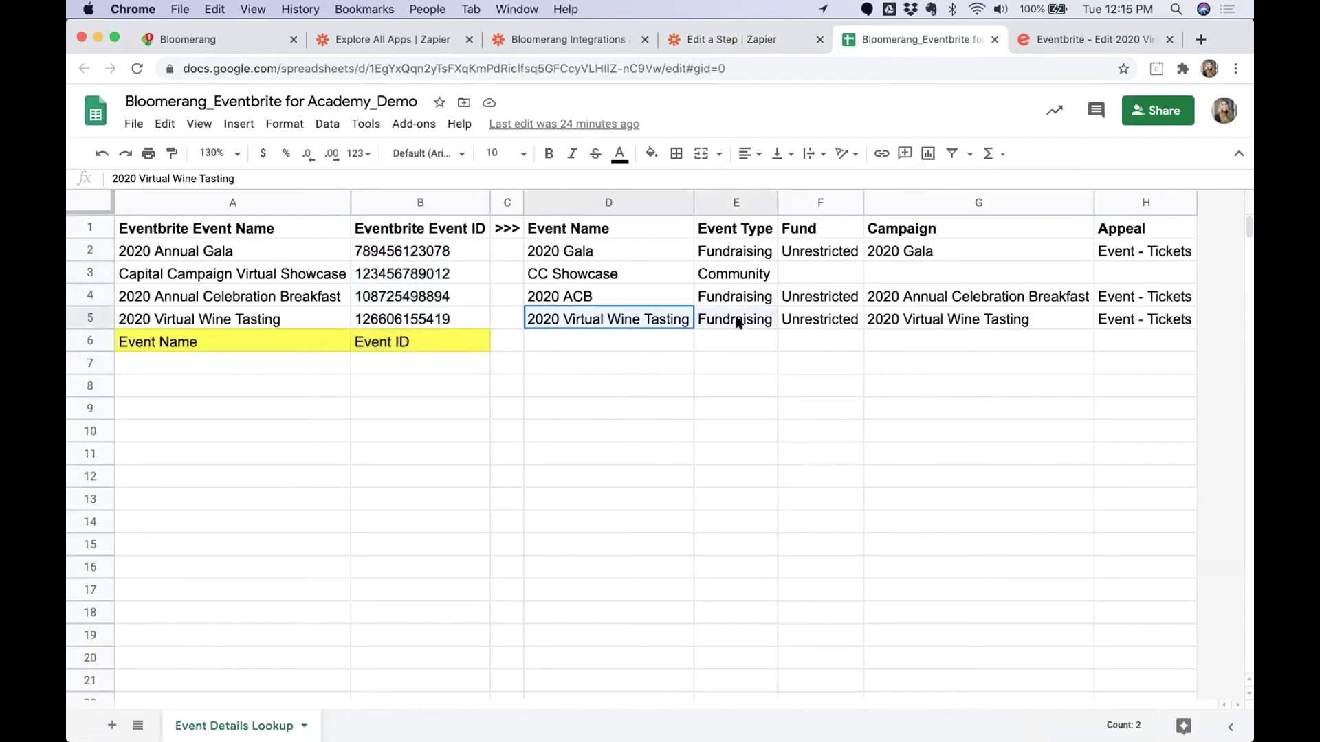
pyautogui.moveTo(738, 323); pyautogui.dragTo(739, 324)
pyautogui.moveTo(389, 323); pyautogui.dragTo(259, 324)
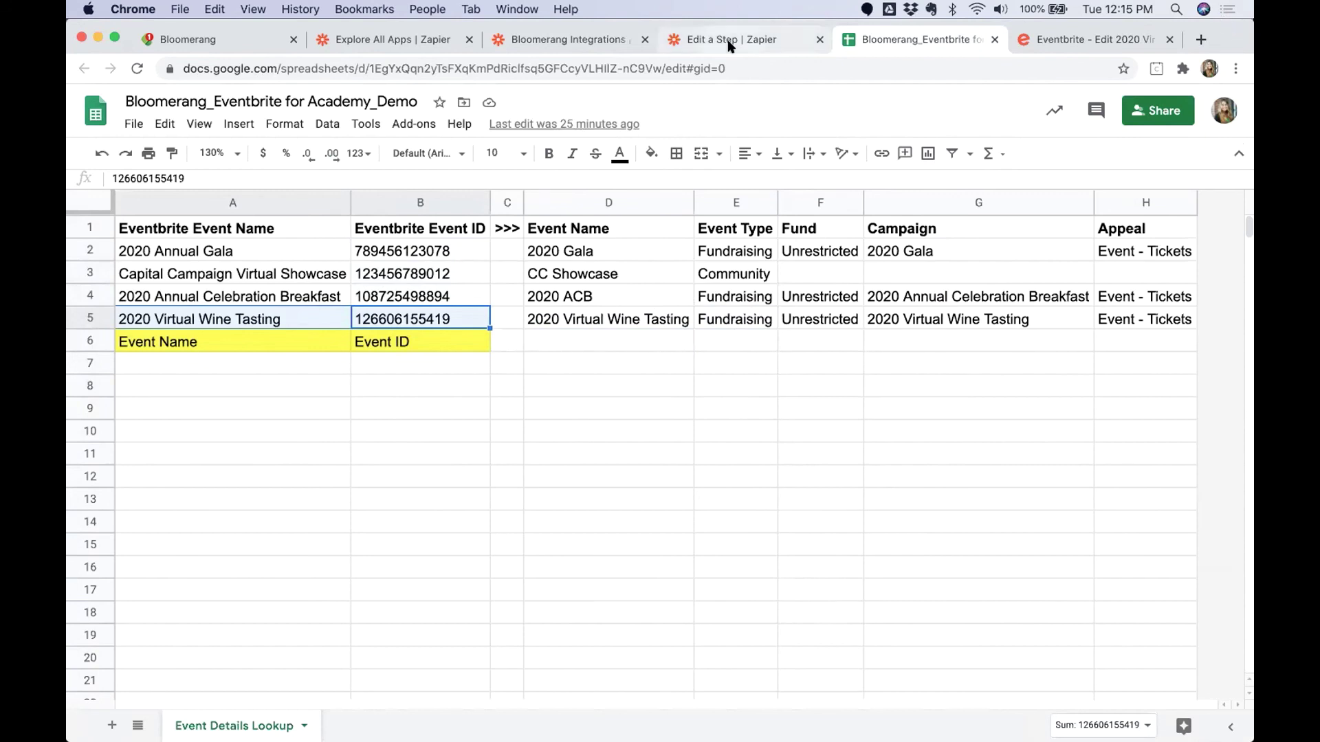
pyautogui.hotkey('ctrl', 'shift', 'Tab')
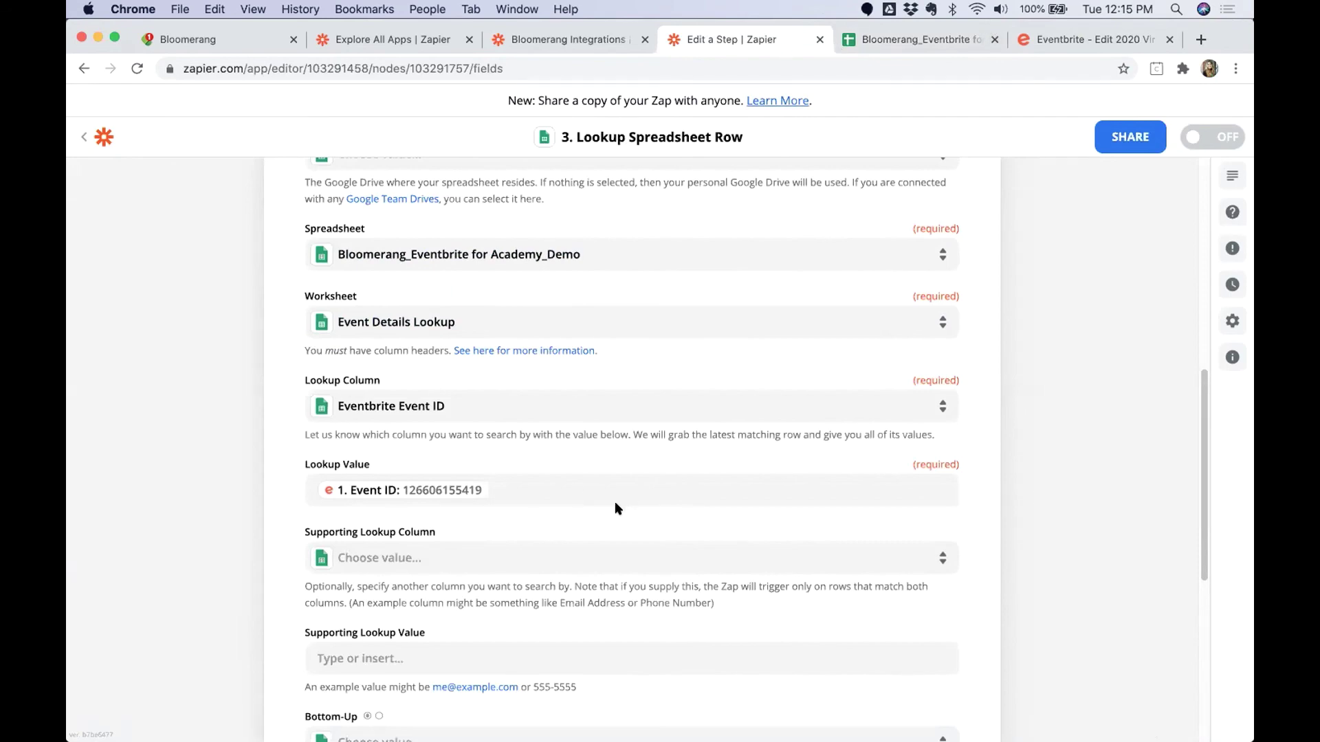
# Test the lookup step, review the found row's event name, fund, campaign and appeal, then finish.
pyautogui.scroll(-5, 616, 506)
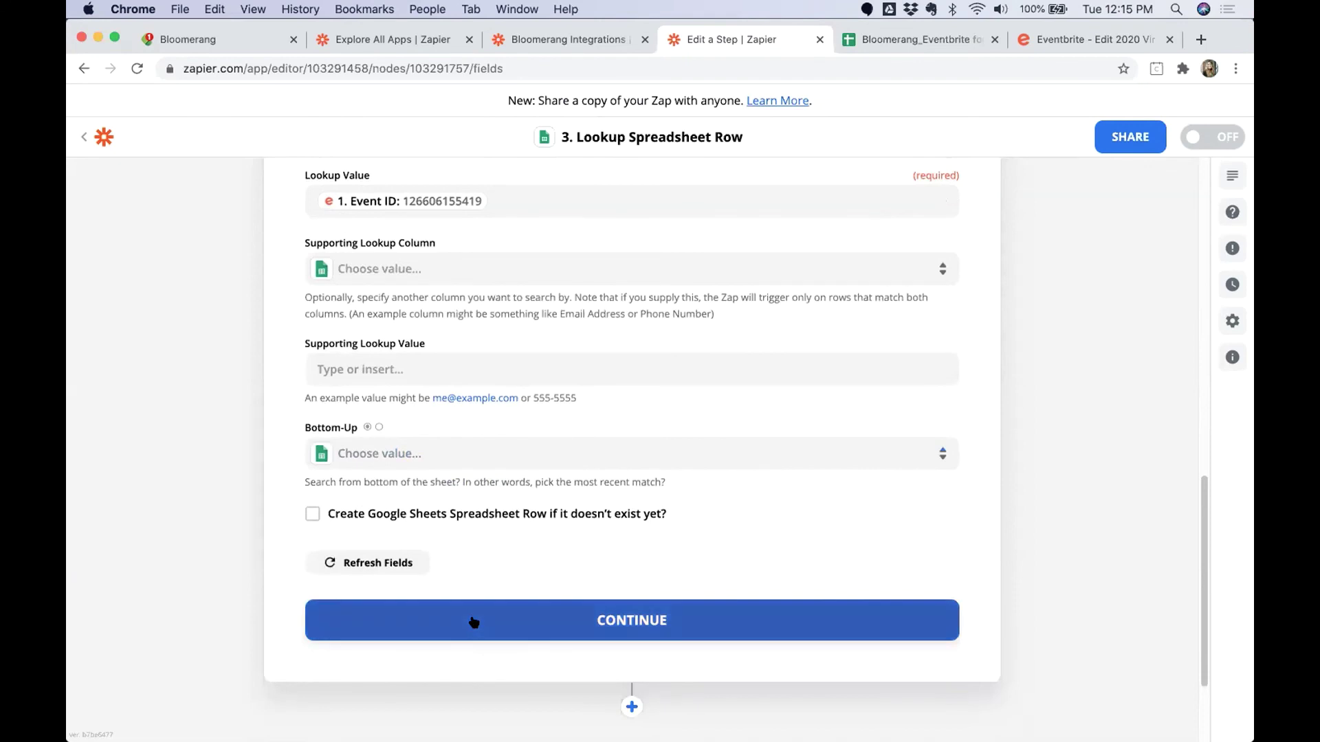
pyautogui.click(473, 620)
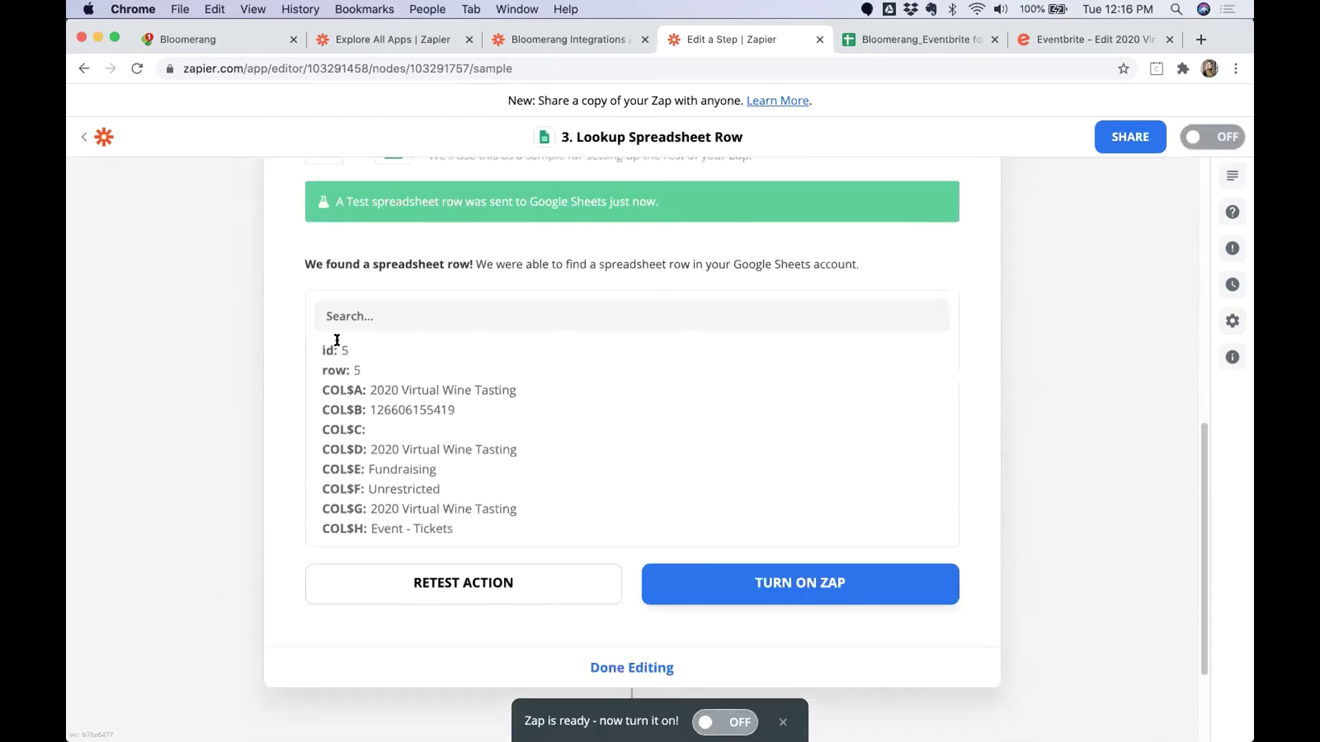
pyautogui.moveTo(337, 343); pyautogui.dragTo(511, 385)
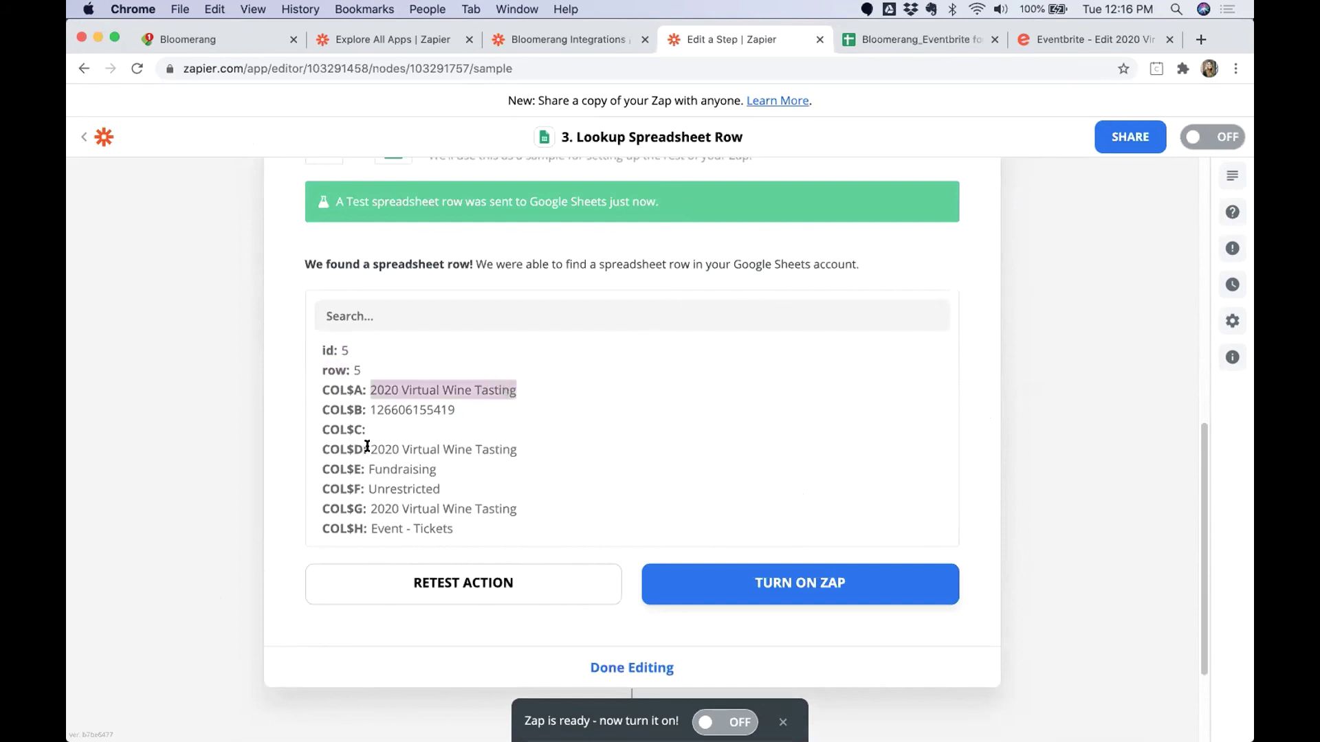
pyautogui.moveTo(370, 448); pyautogui.dragTo(519, 450)
pyautogui.moveTo(369, 488)
pyautogui.mouseDown()
pyautogui.moveTo(465, 521)
pyautogui.moveTo(365, 489)
pyautogui.mouseUp()
pyautogui.click(493, 508)
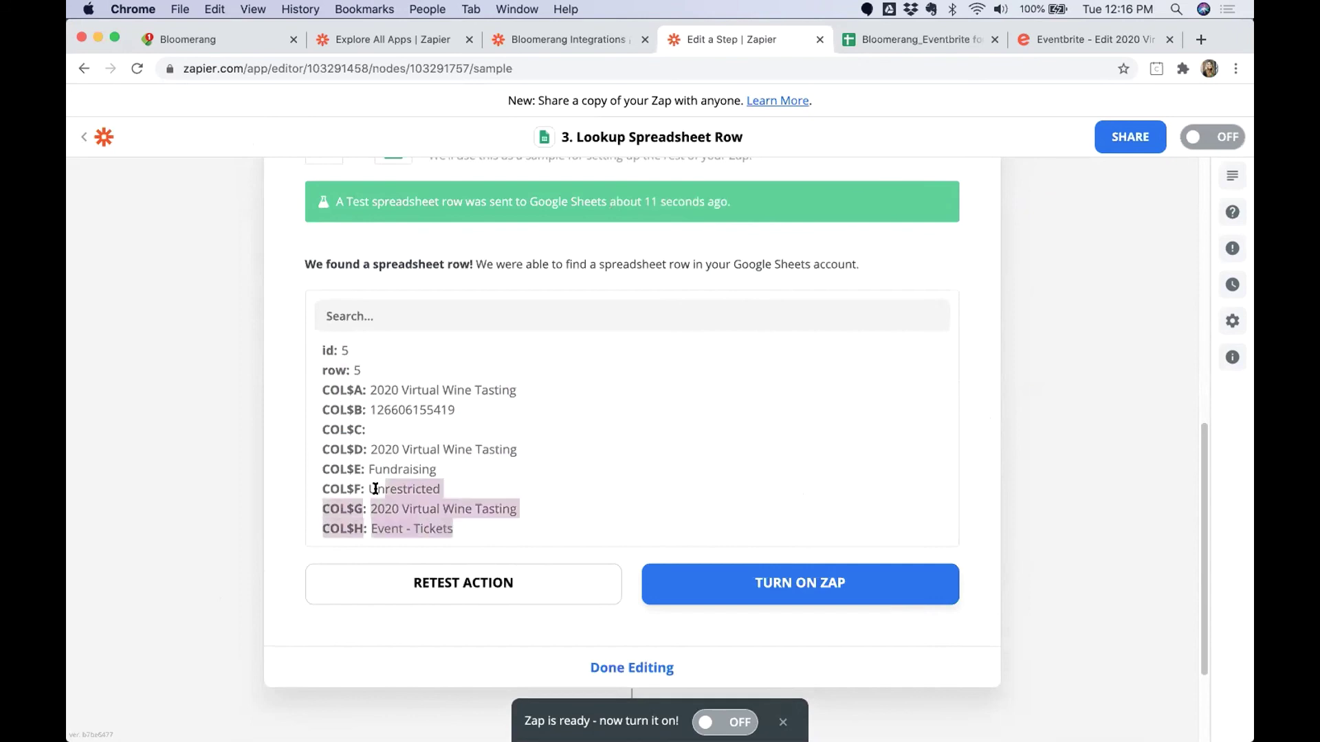
pyautogui.click(619, 668)
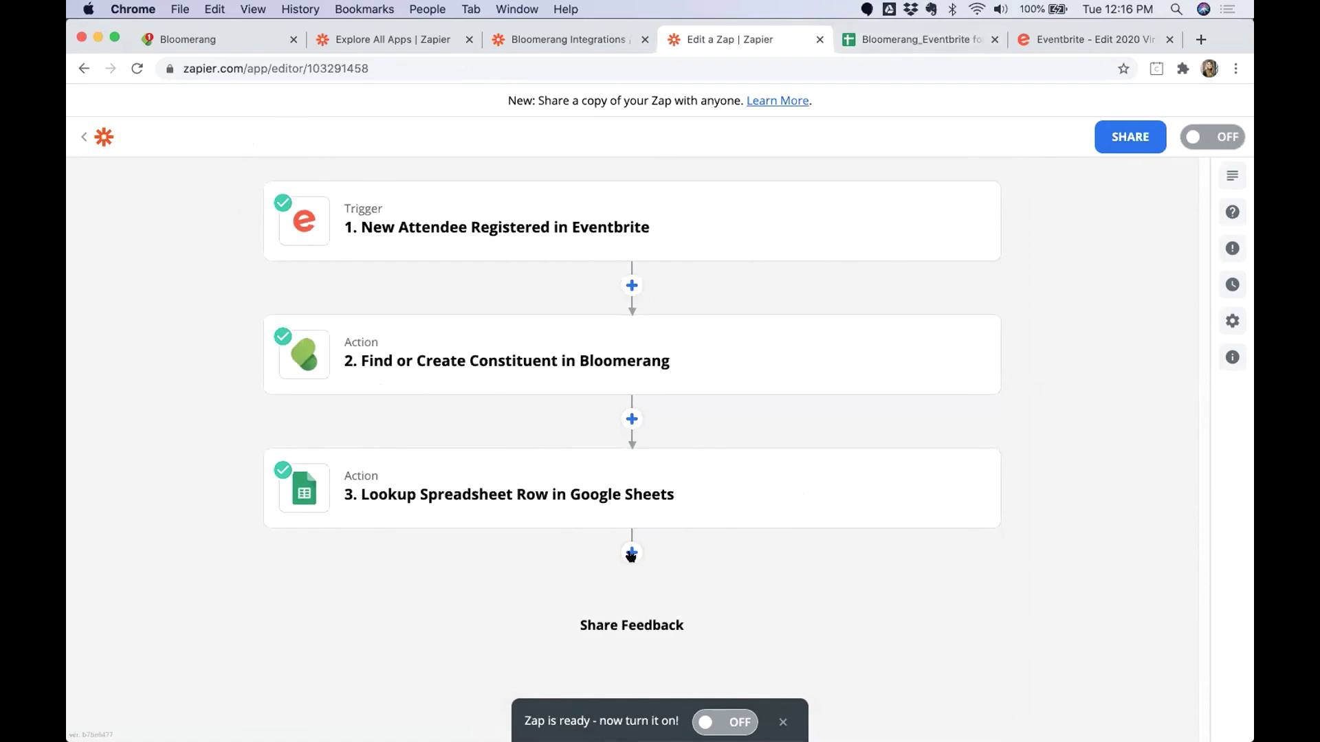
# Add a Bloomerang Create Interaction step using the connected Bloomerang account.
pyautogui.click(631, 552)
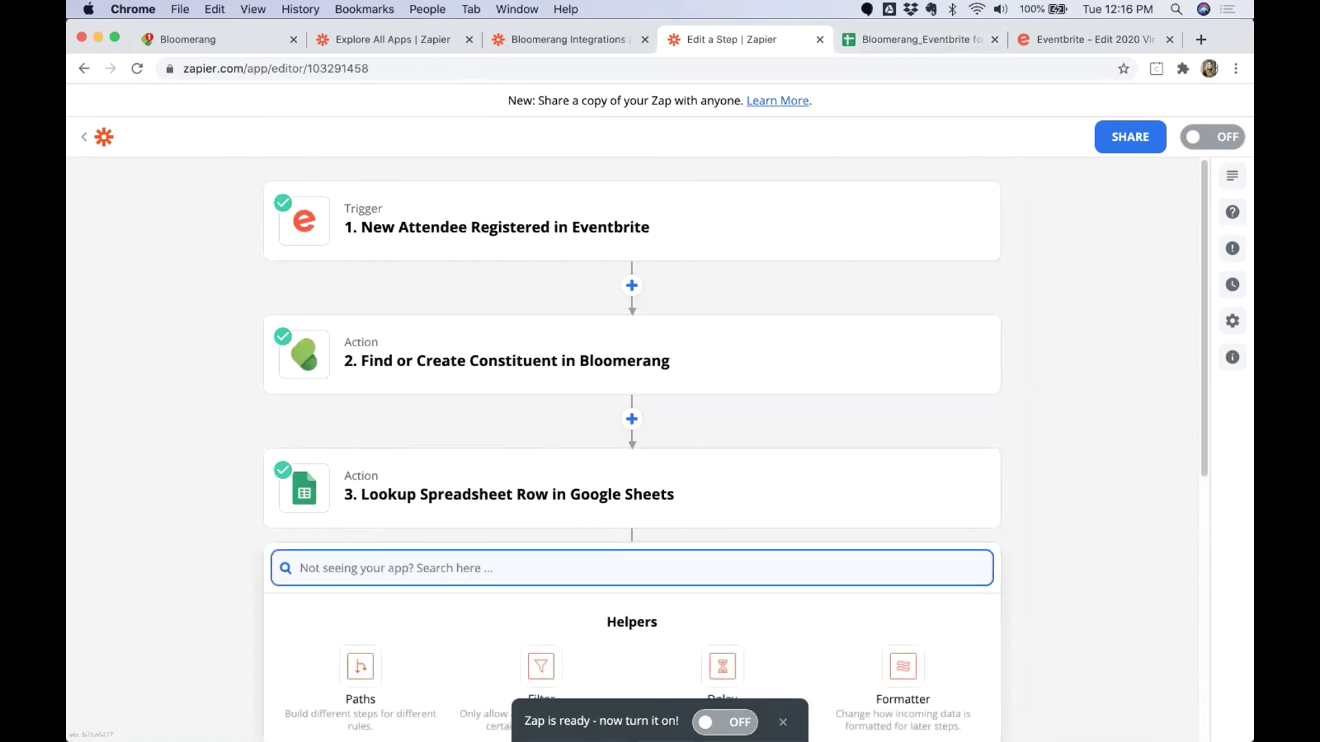
pyautogui.write('Bloomern')
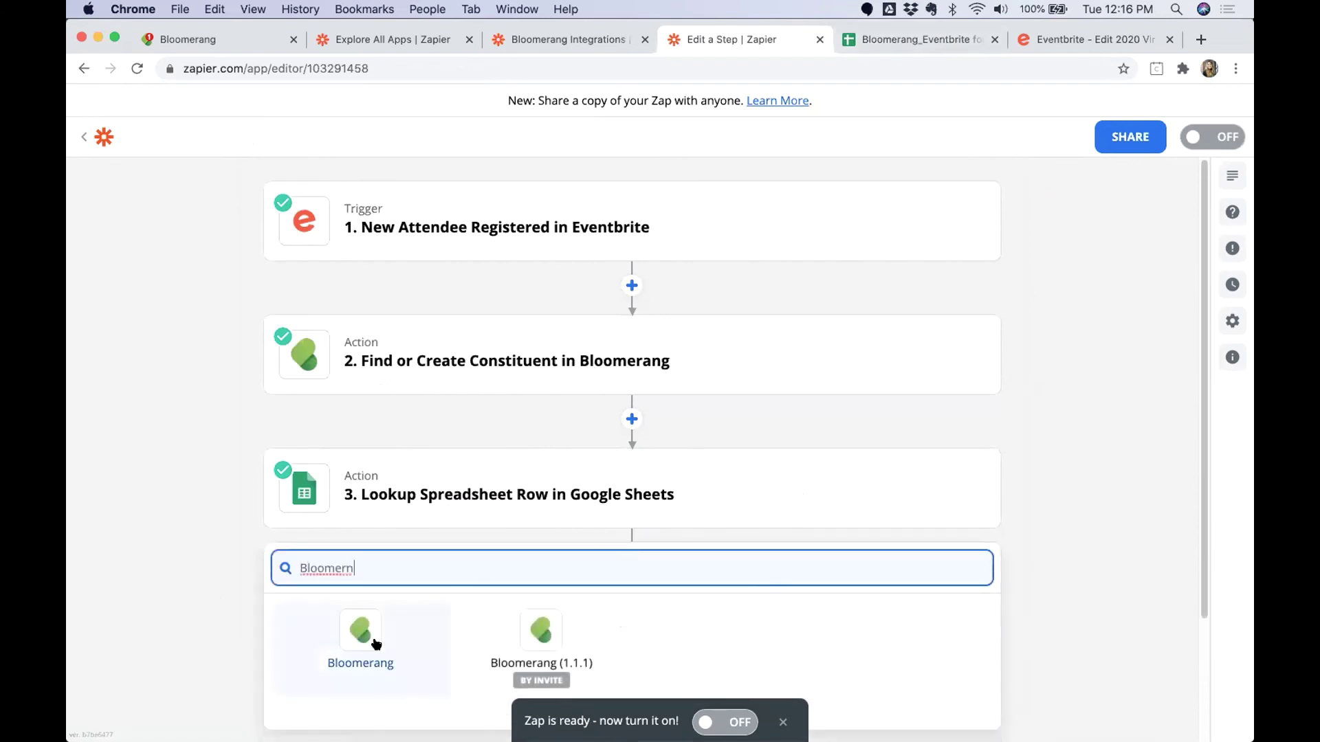
pyautogui.click(371, 640)
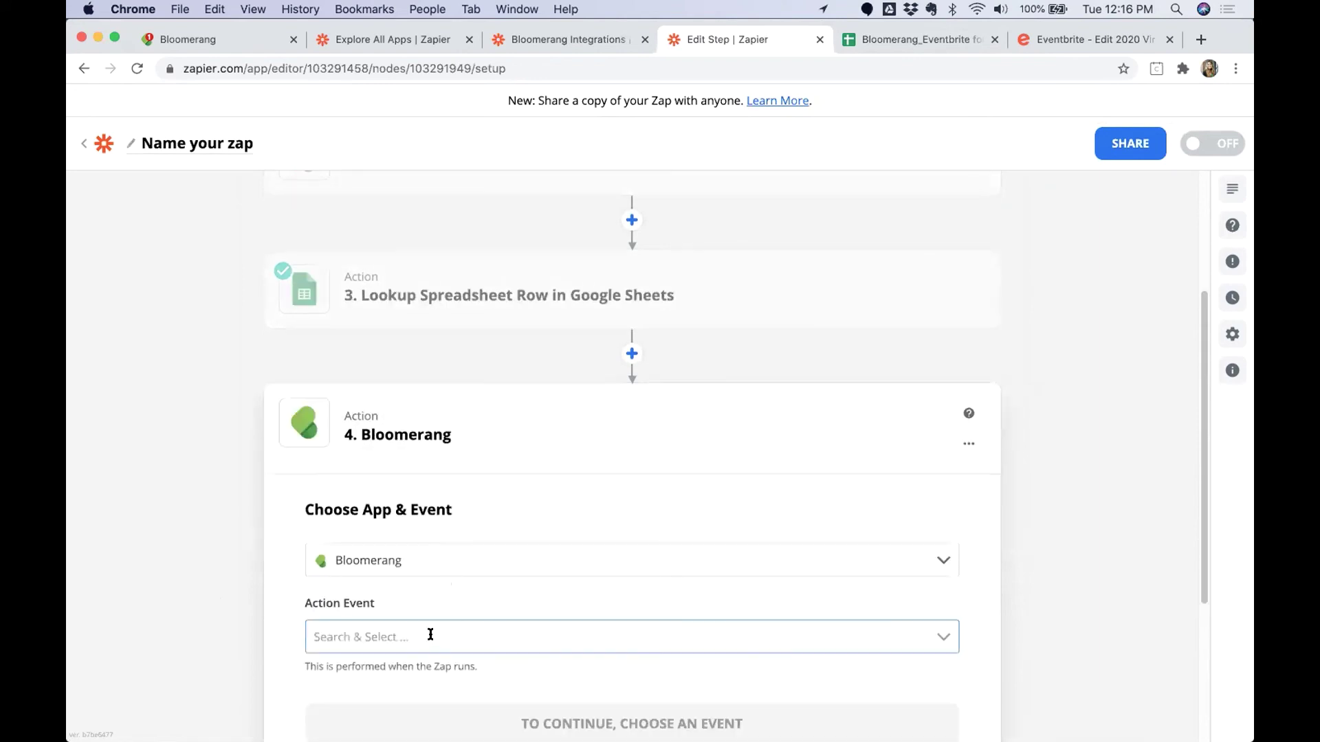
pyautogui.click(413, 503)
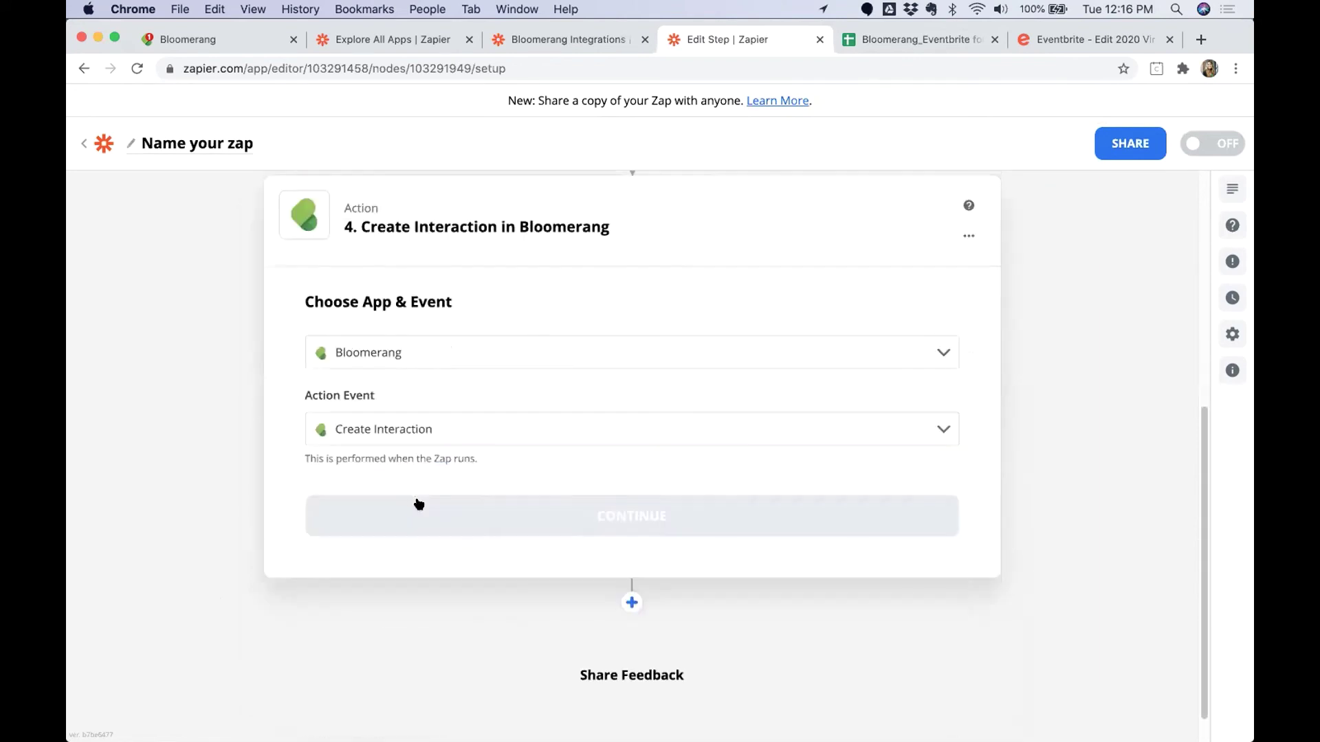
pyautogui.click(482, 515)
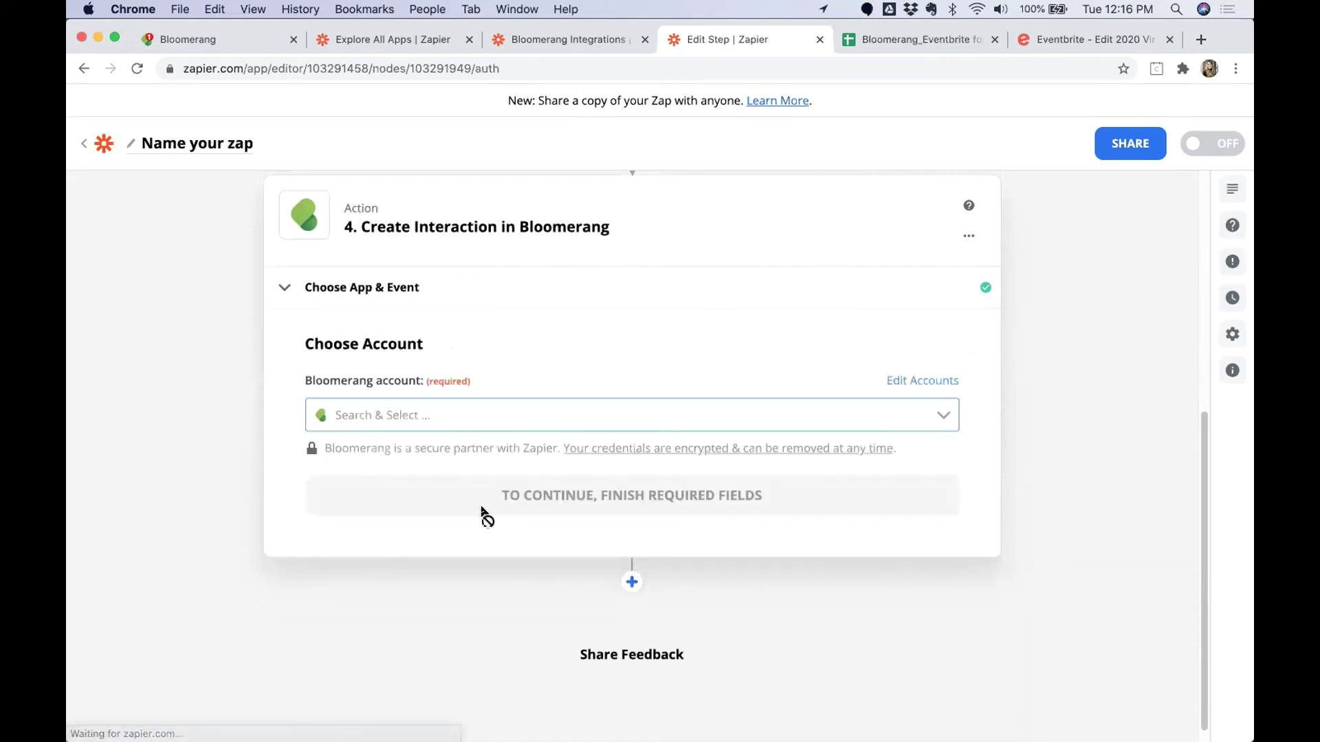
pyautogui.click(415, 414)
pyautogui.click(414, 447)
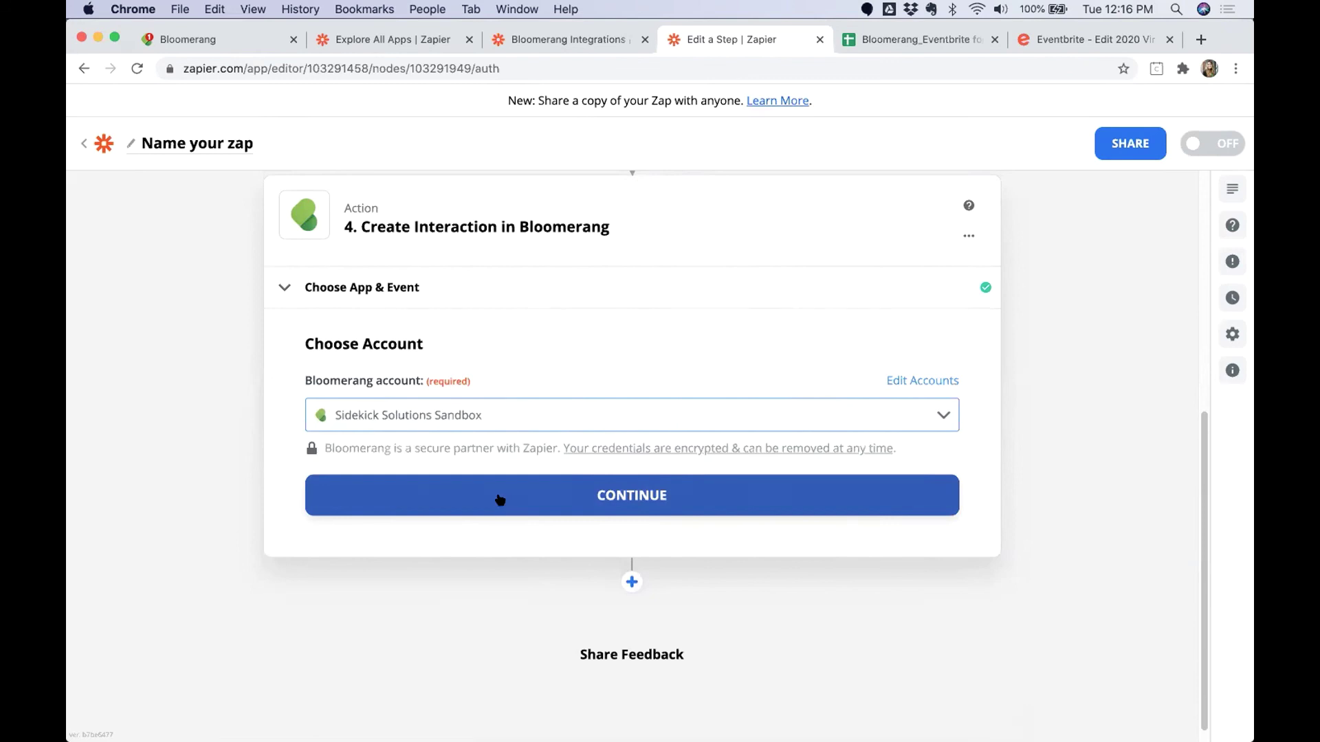
pyautogui.click(508, 501)
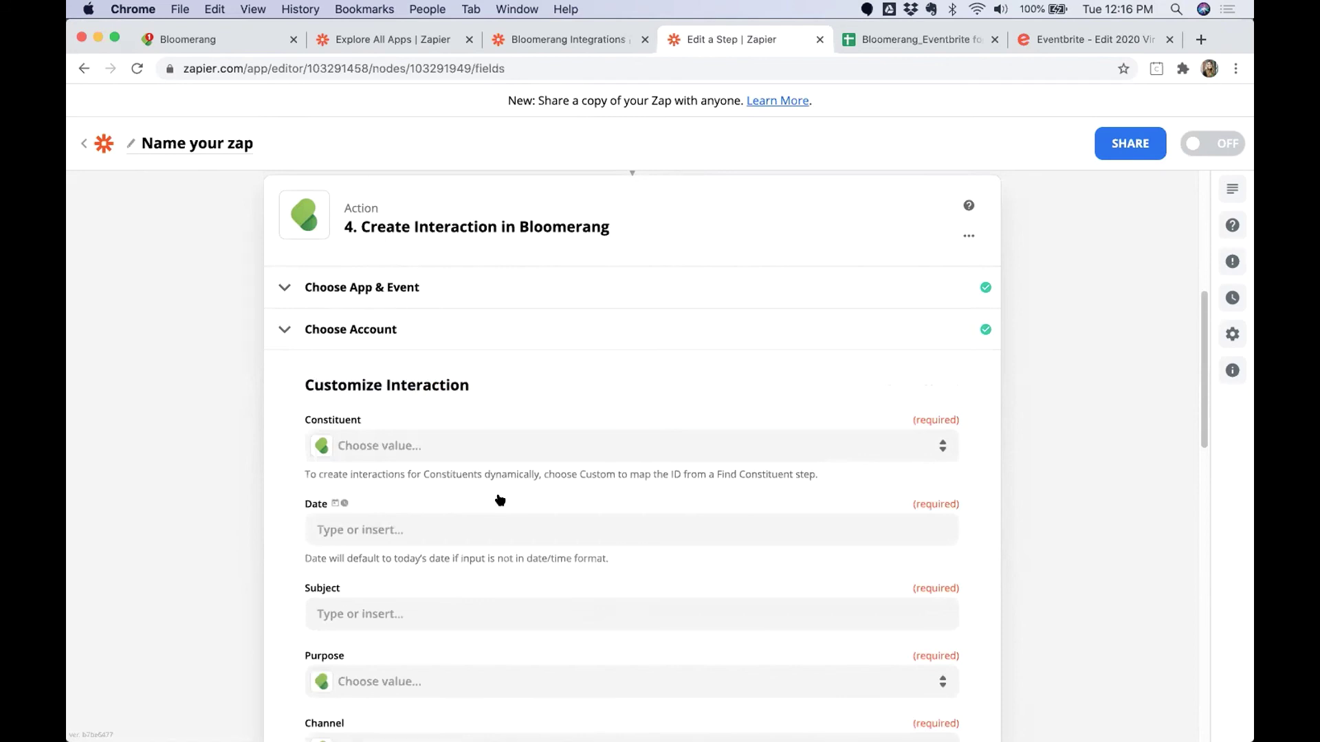
# Map the interaction's Constituent to '2. ID' from the Find or Create Constituent step.
pyautogui.click(499, 458)
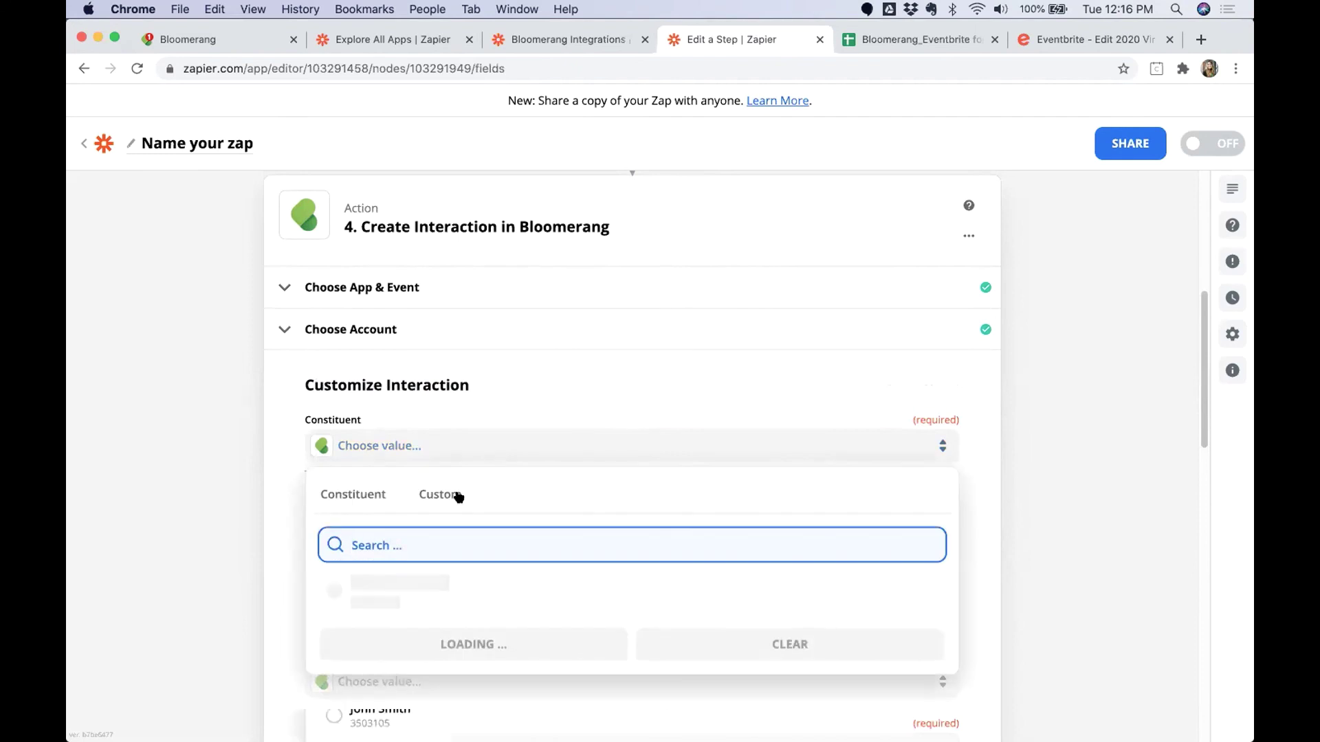
pyautogui.click(419, 513)
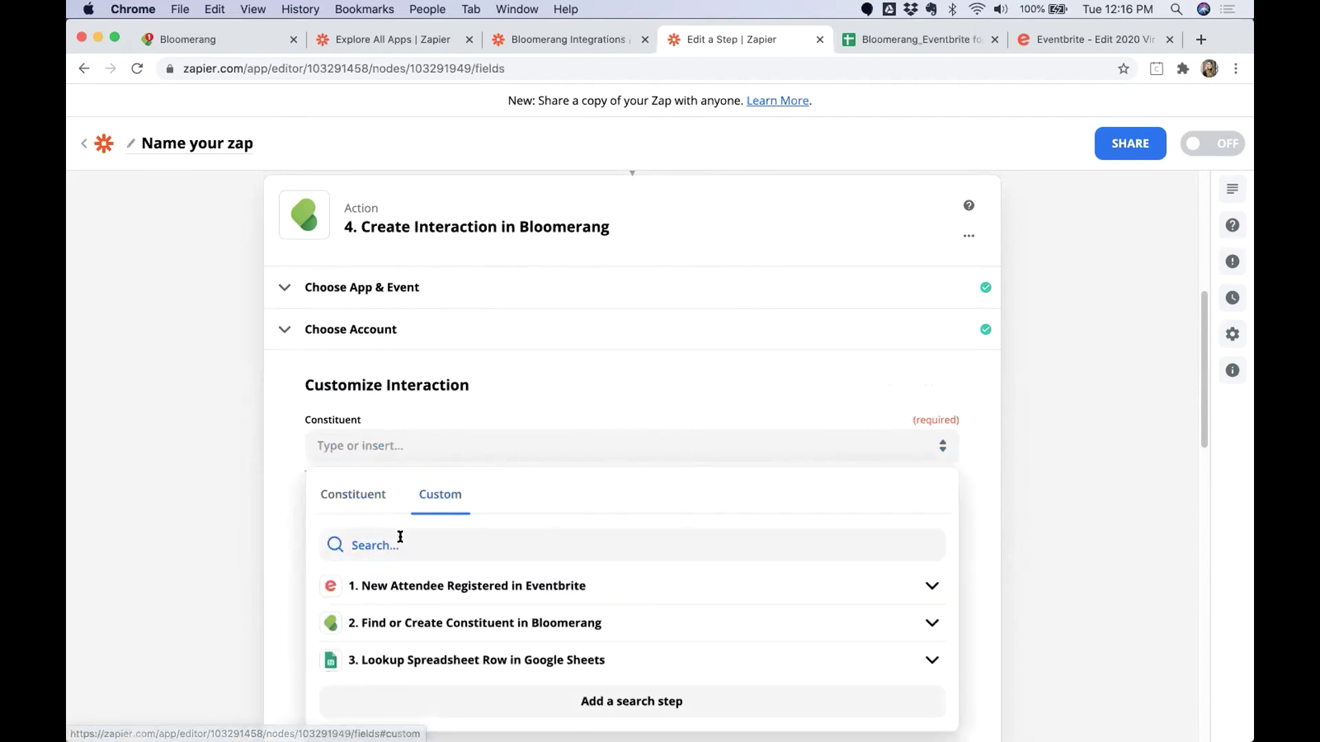
pyautogui.click(418, 622)
pyautogui.scroll(-3, 438, 617)
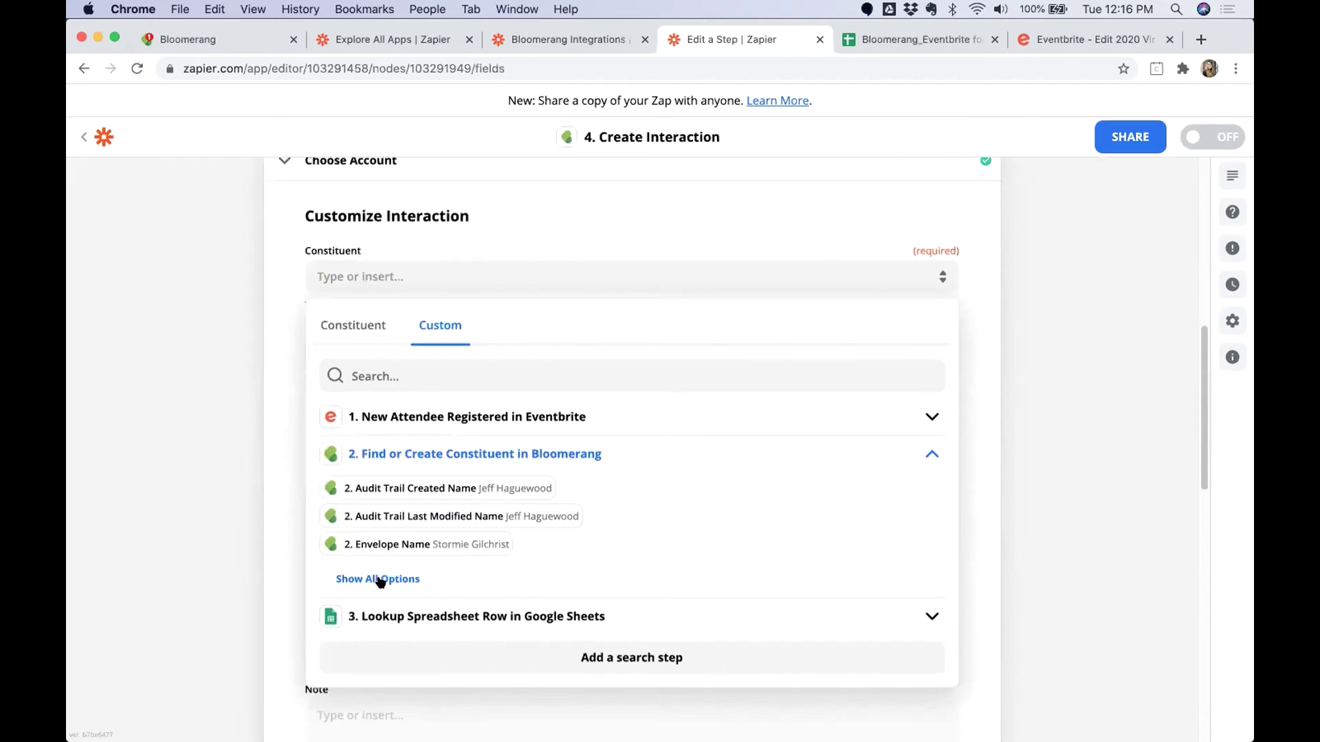
pyautogui.click(378, 581)
pyautogui.scroll(-3, 437, 581)
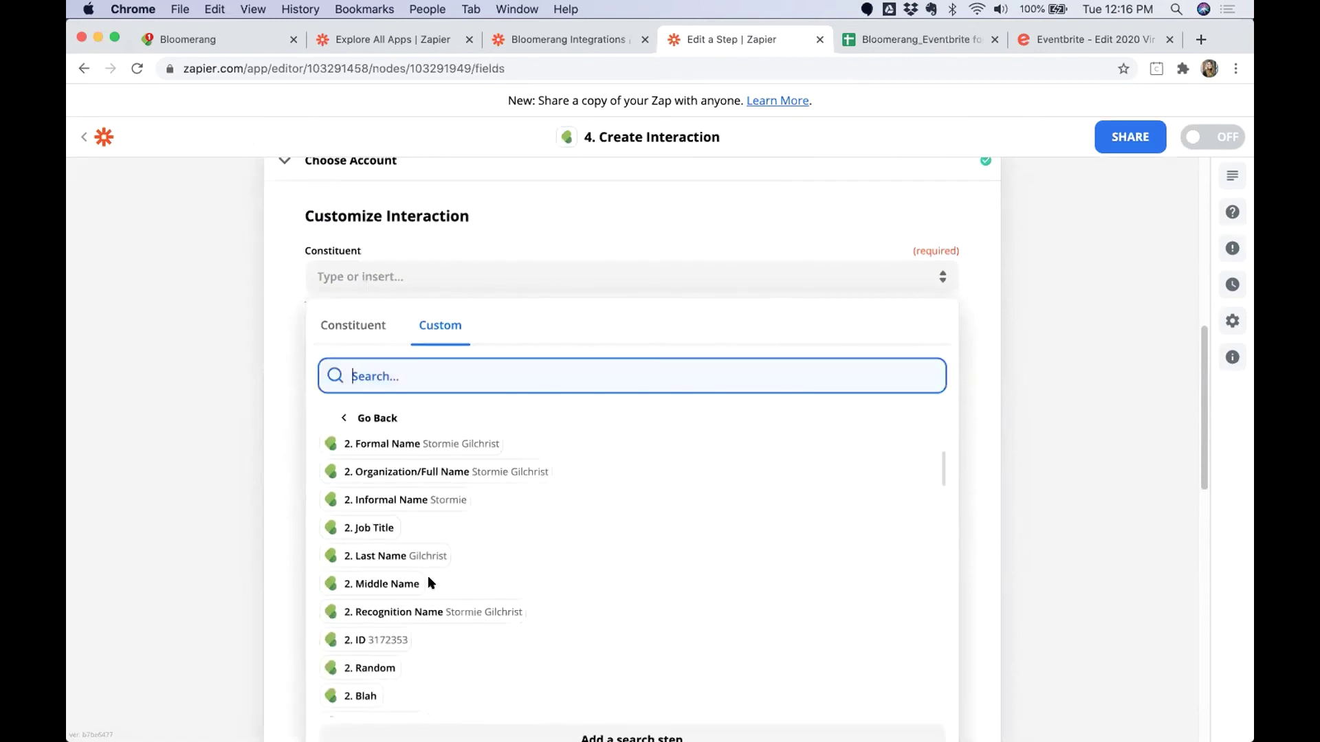
pyautogui.click(371, 633)
pyautogui.scroll(5, 312, 424)
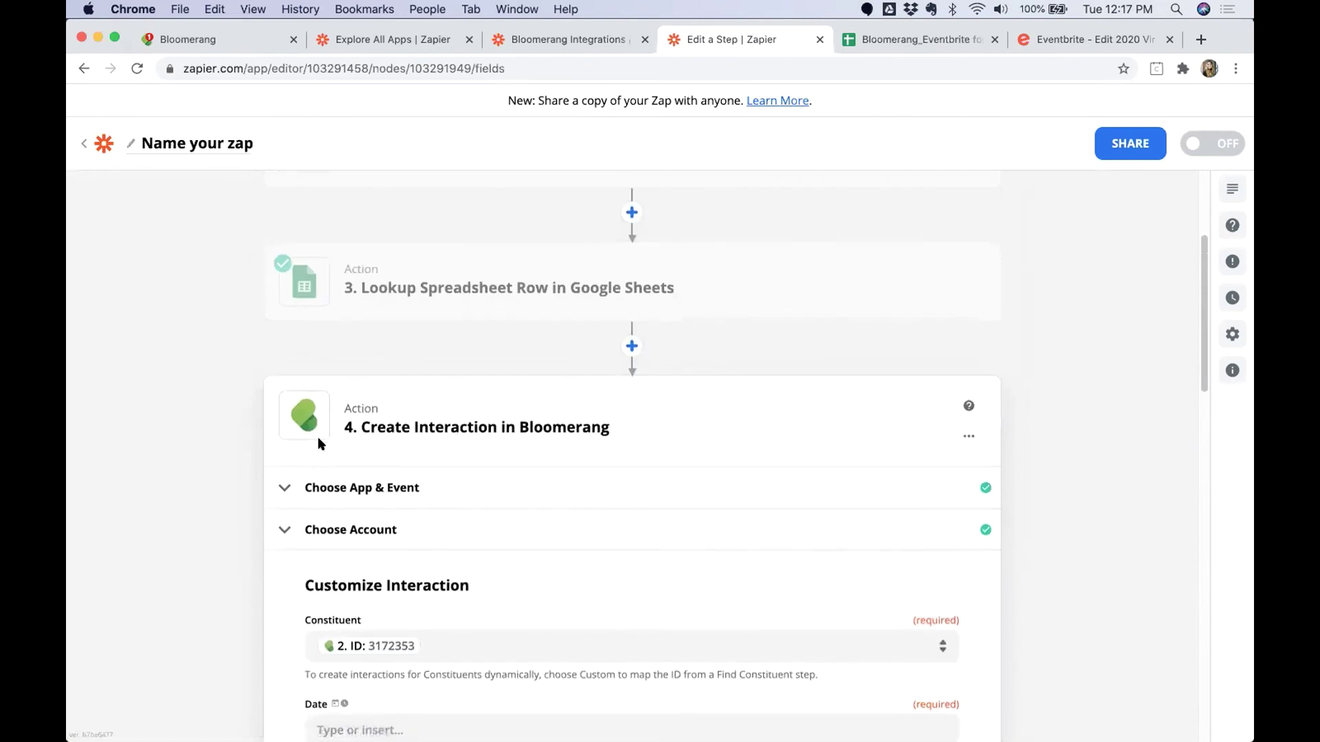
pyautogui.scroll(-3, 315, 463)
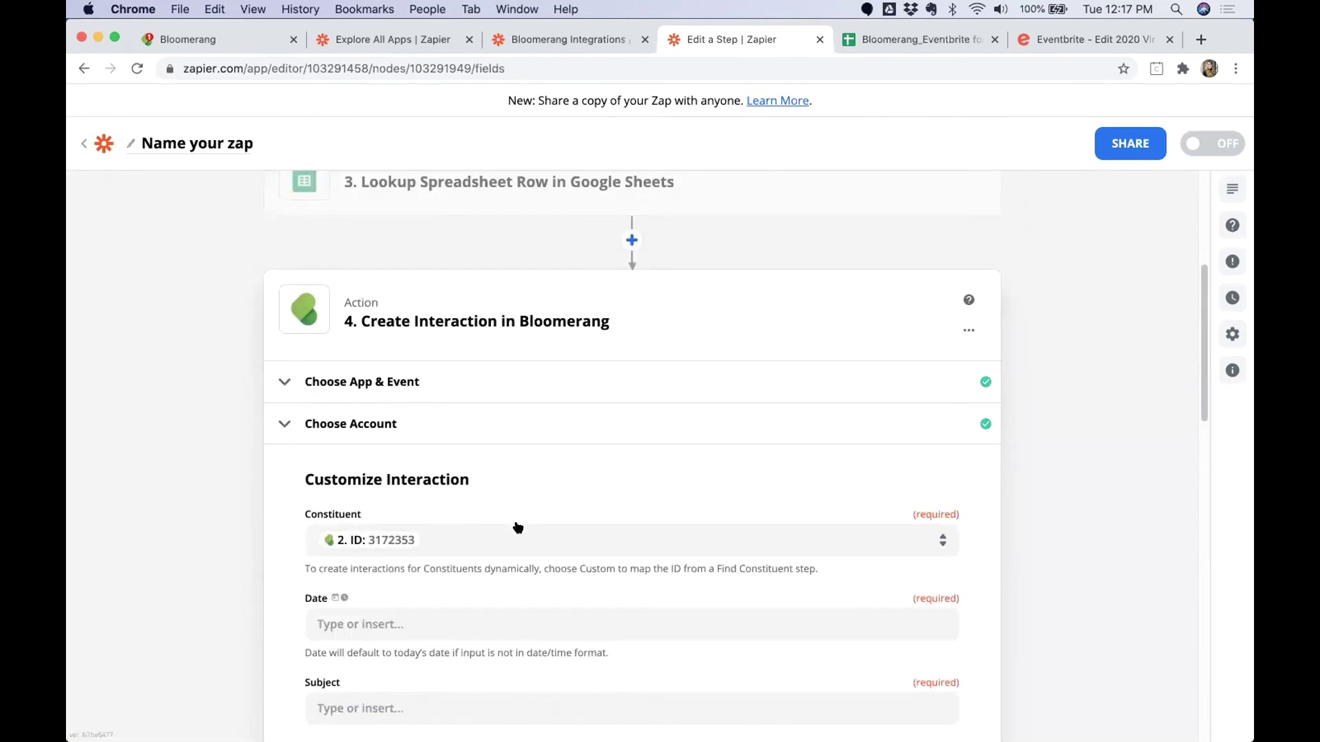
pyautogui.scroll(1, 509, 480)
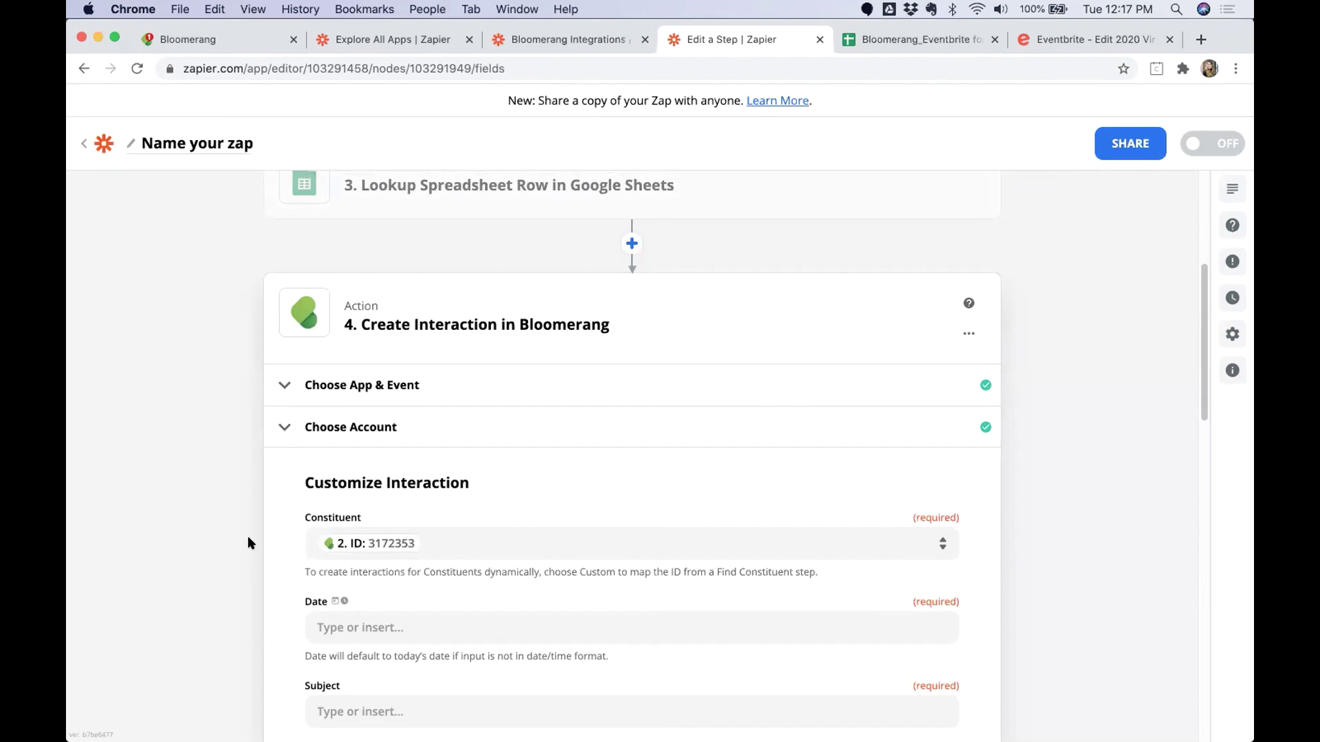
pyautogui.scroll(-1, 202, 457)
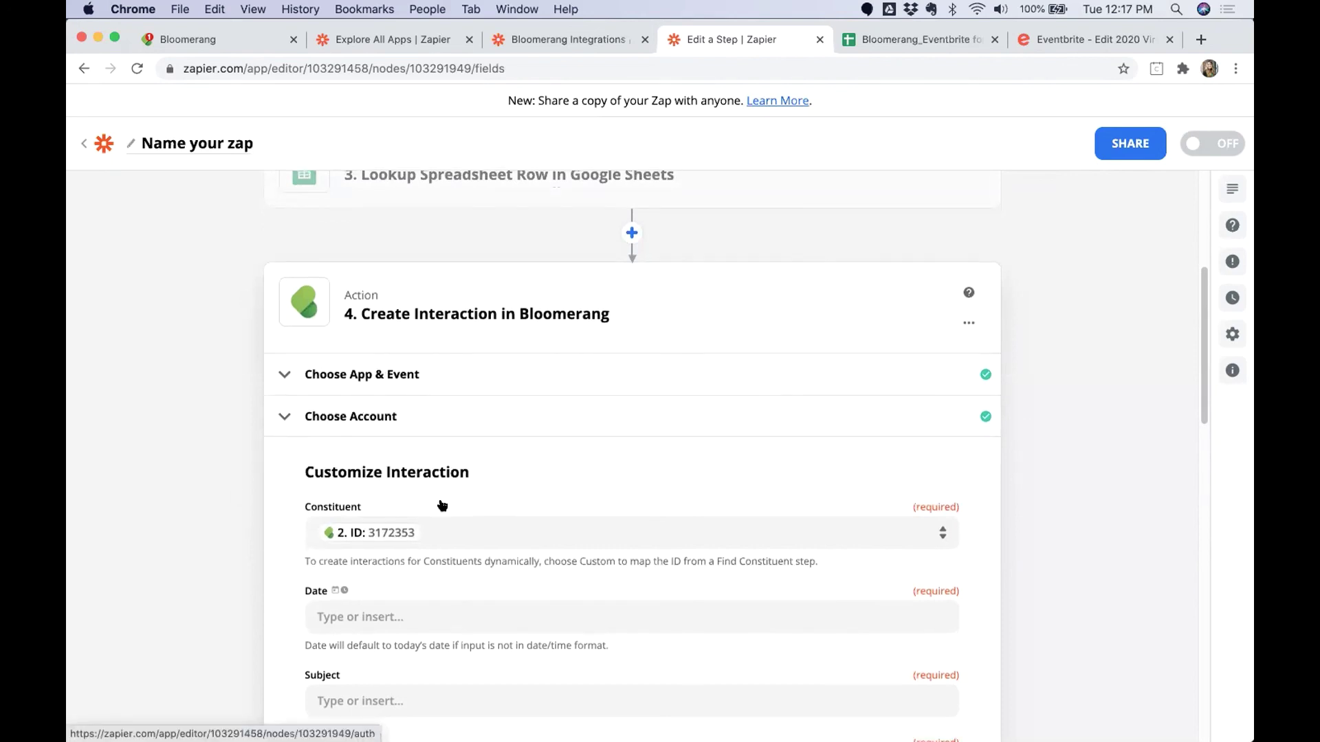
pyautogui.scroll(-3, 264, 546)
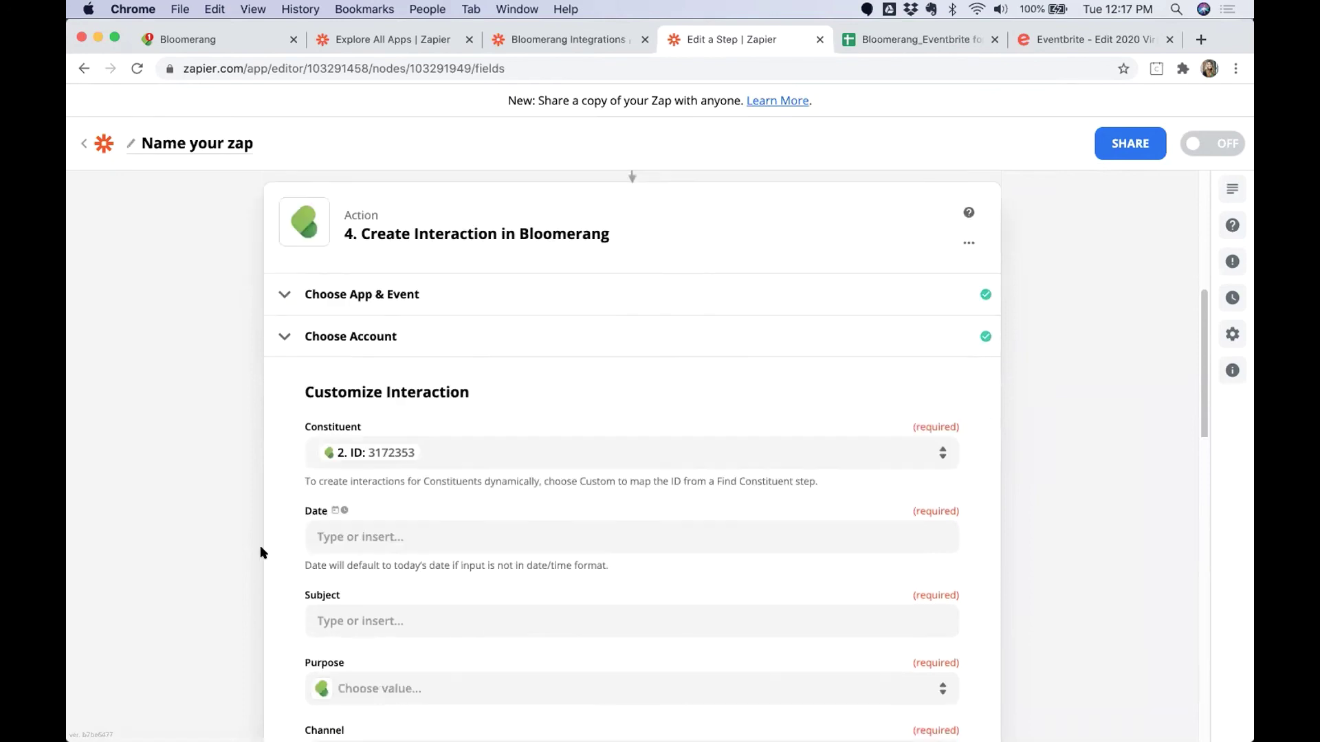
# Map the interaction Date to the Eventbrite '1. Created' timestamp.
pyautogui.click(385, 540)
pyautogui.write('Created')
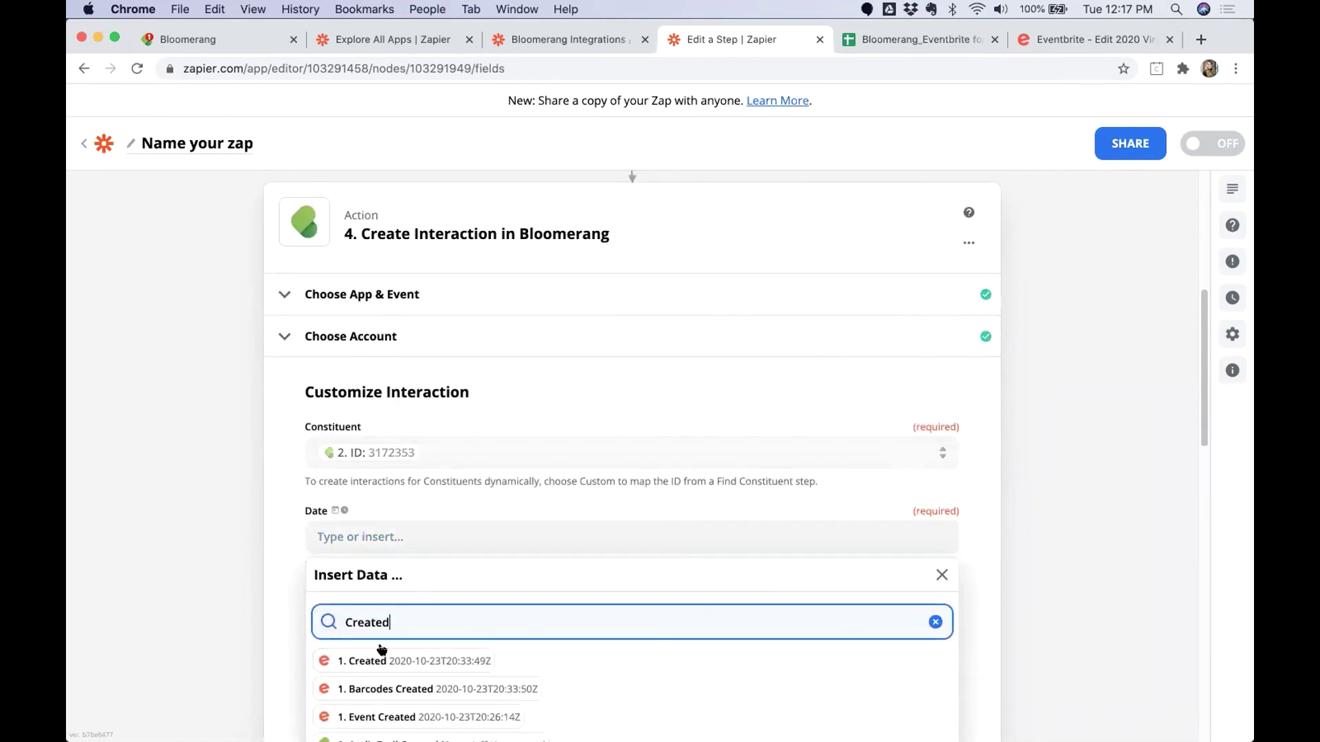
pyautogui.click(383, 654)
pyautogui.click(213, 530)
pyautogui.scroll(-3, 212, 530)
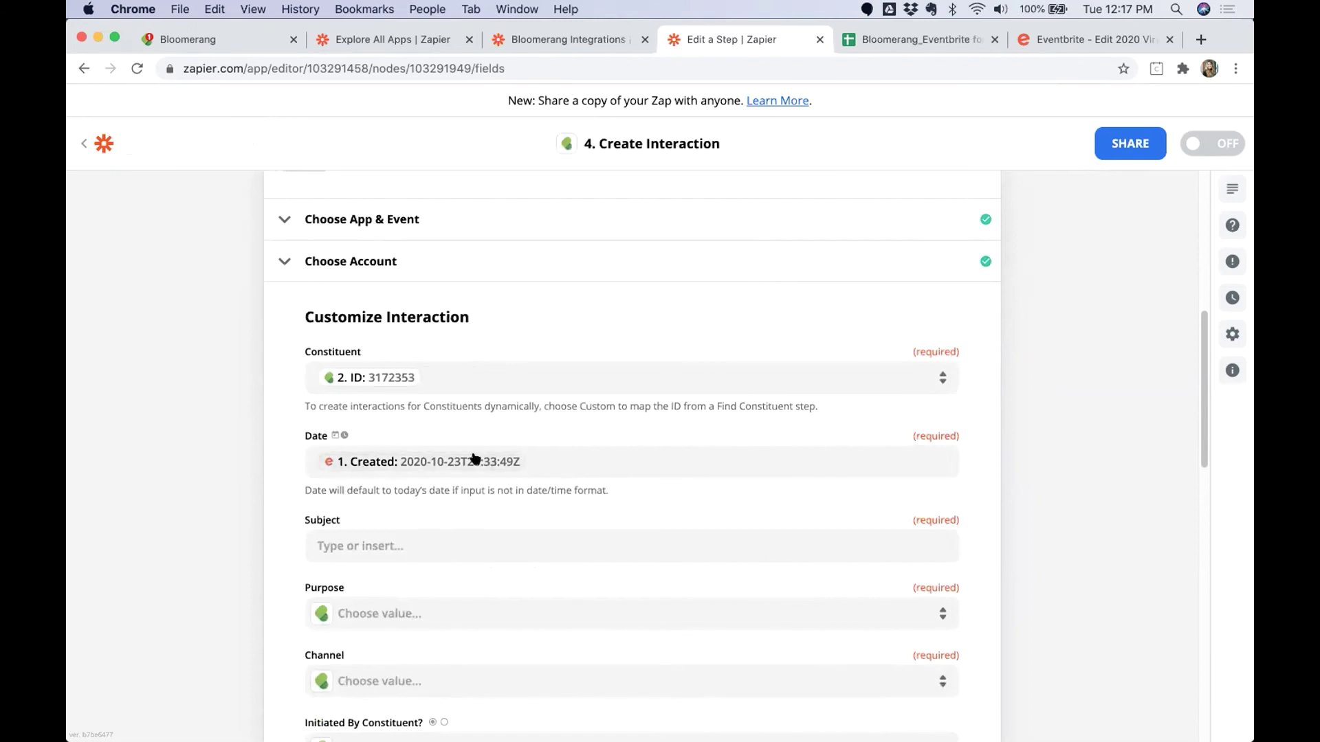
# Search the Date data list for 'Changed' and other timestamps, keeping Created as the Date.
pyautogui.click(579, 468)
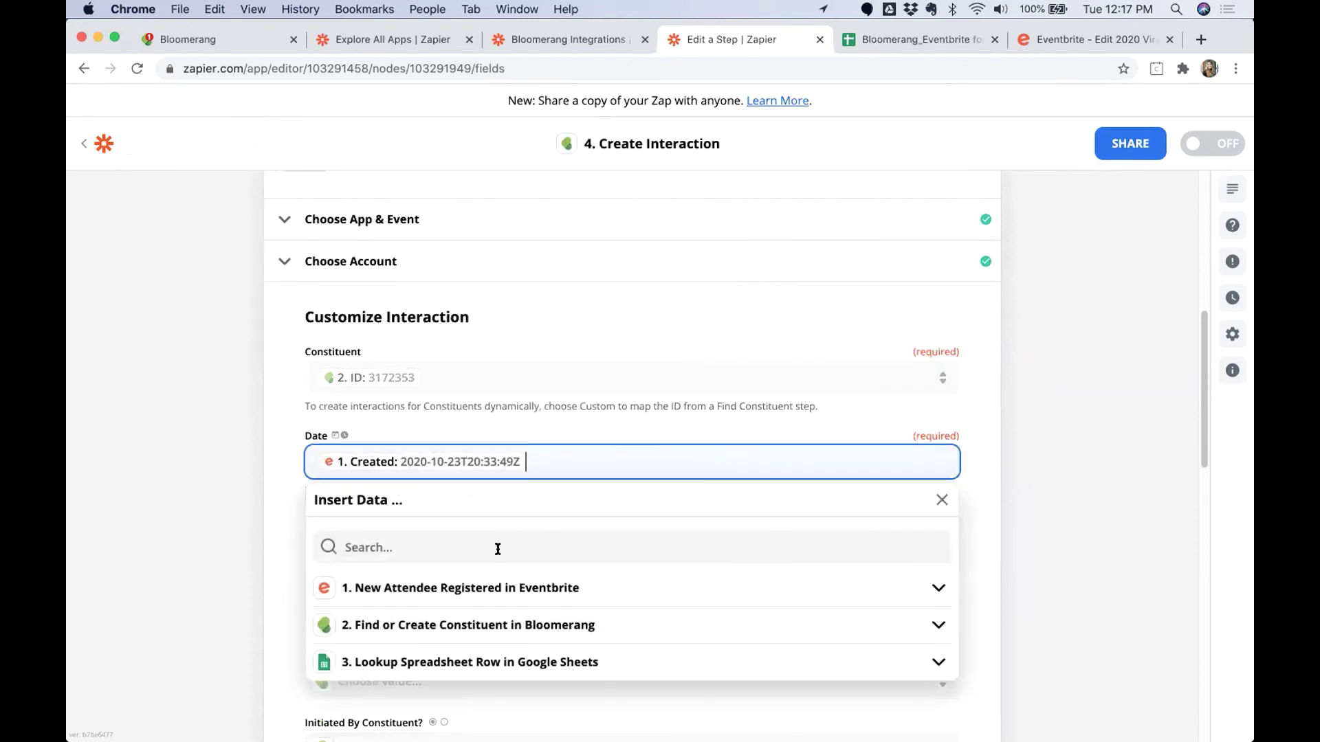
pyautogui.click(495, 548)
pyautogui.write('Changed')
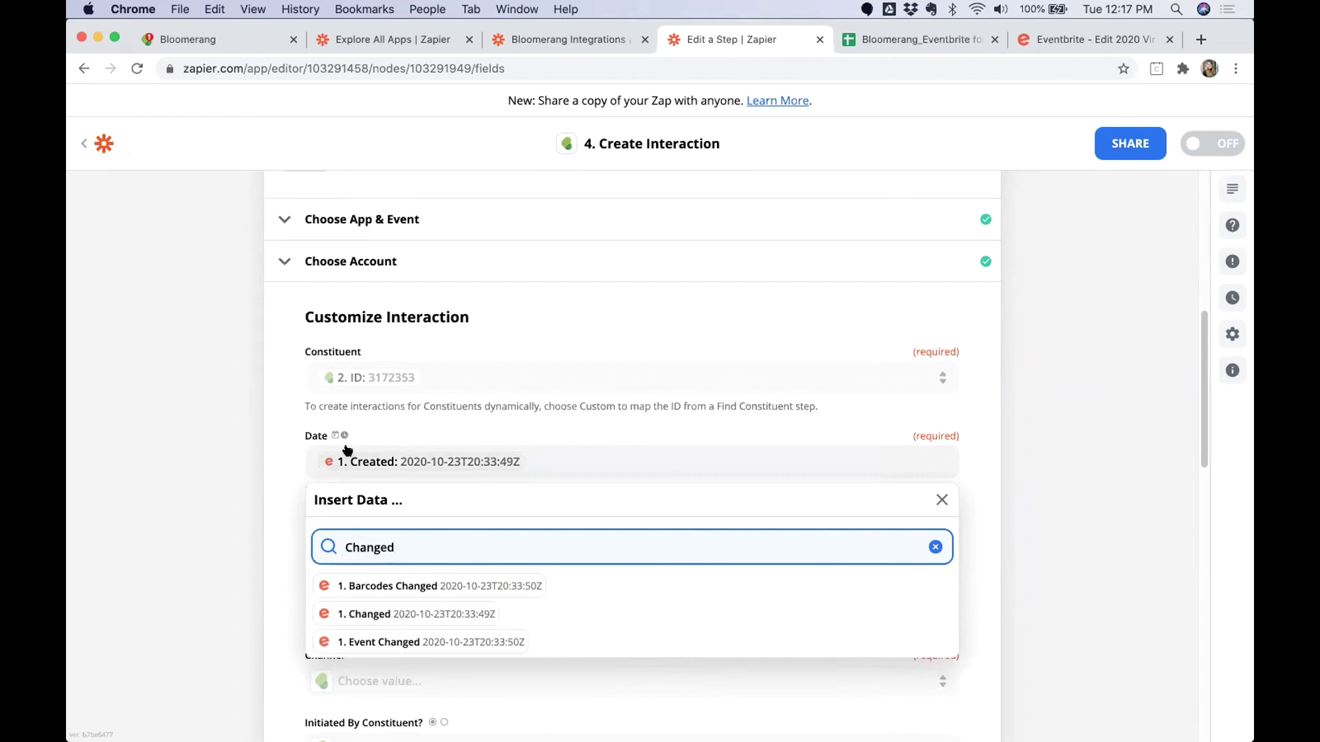
pyautogui.click(255, 487)
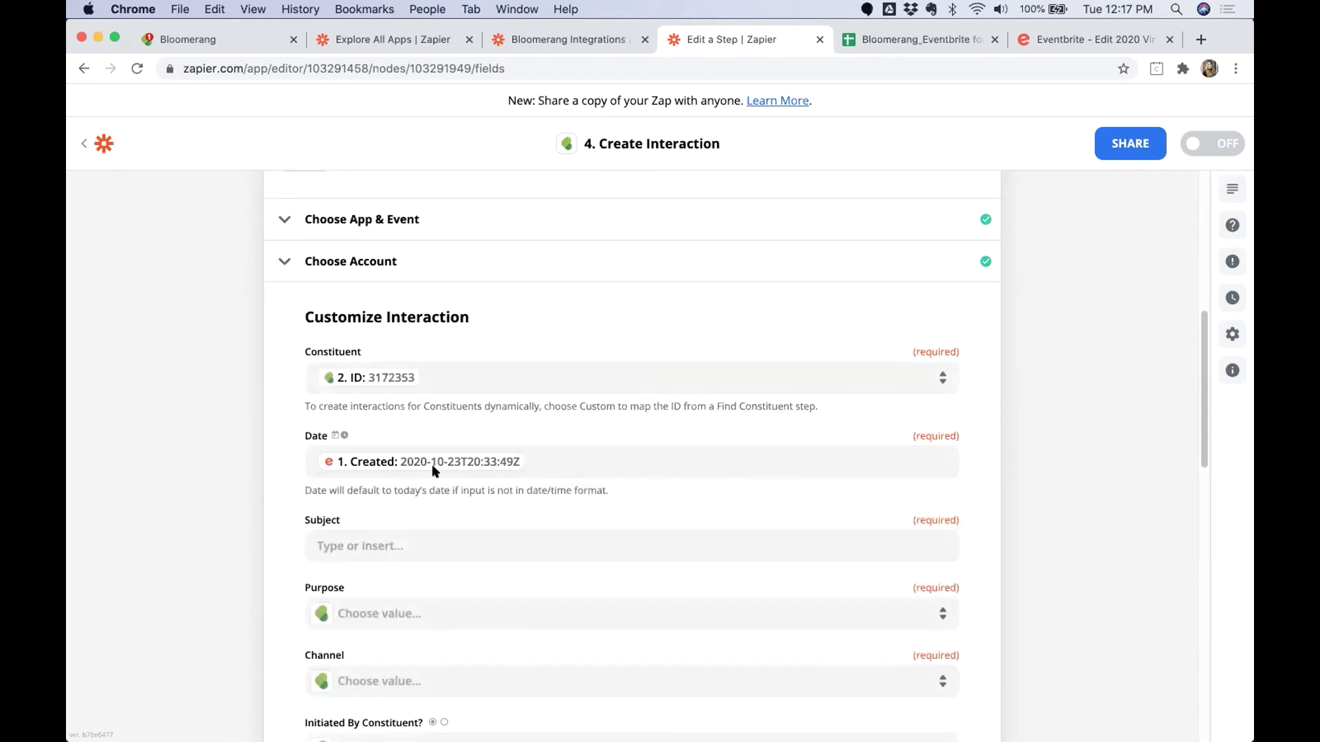
pyautogui.click(533, 460)
pyautogui.click(213, 488)
pyautogui.click(583, 463)
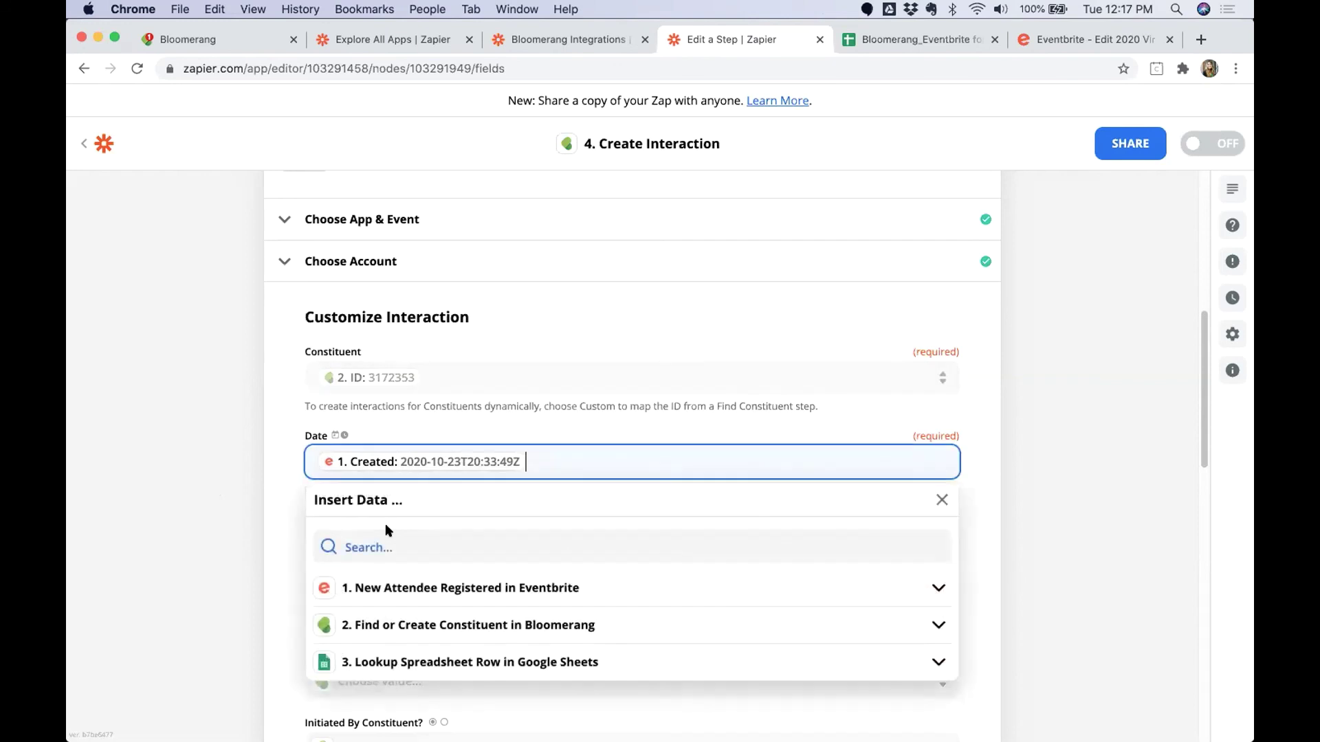
pyautogui.click(282, 566)
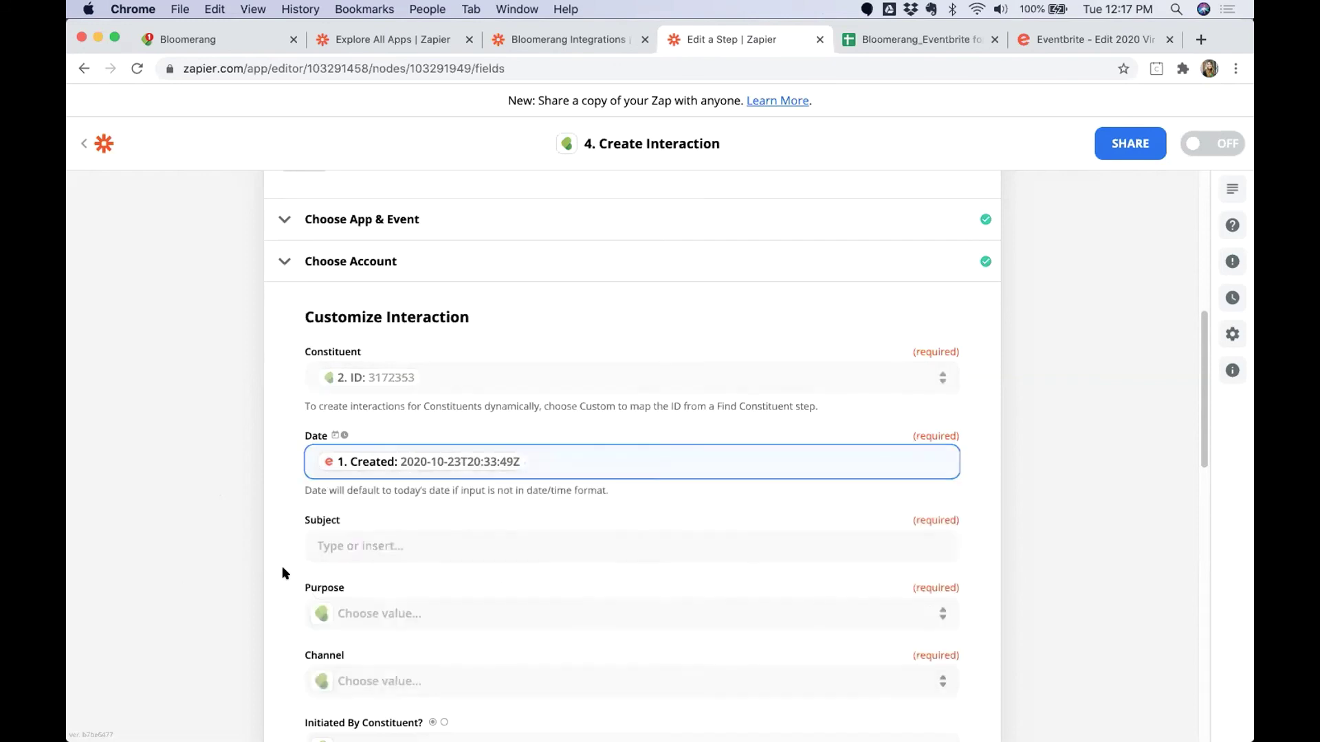
# Set Subject to the Eventbrite Event Name Text followed by '- Registered'.
pyautogui.click(347, 543)
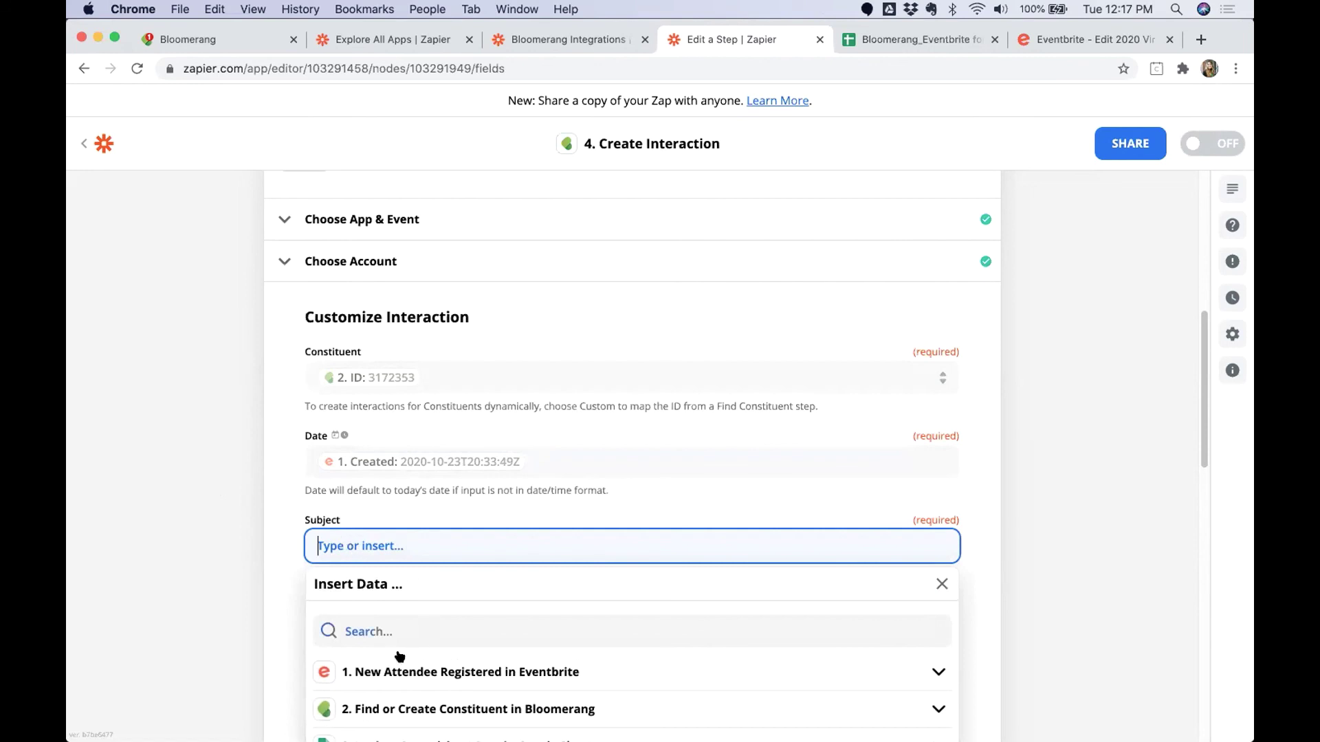
pyautogui.scroll(-1, 205, 609)
pyautogui.click(421, 653)
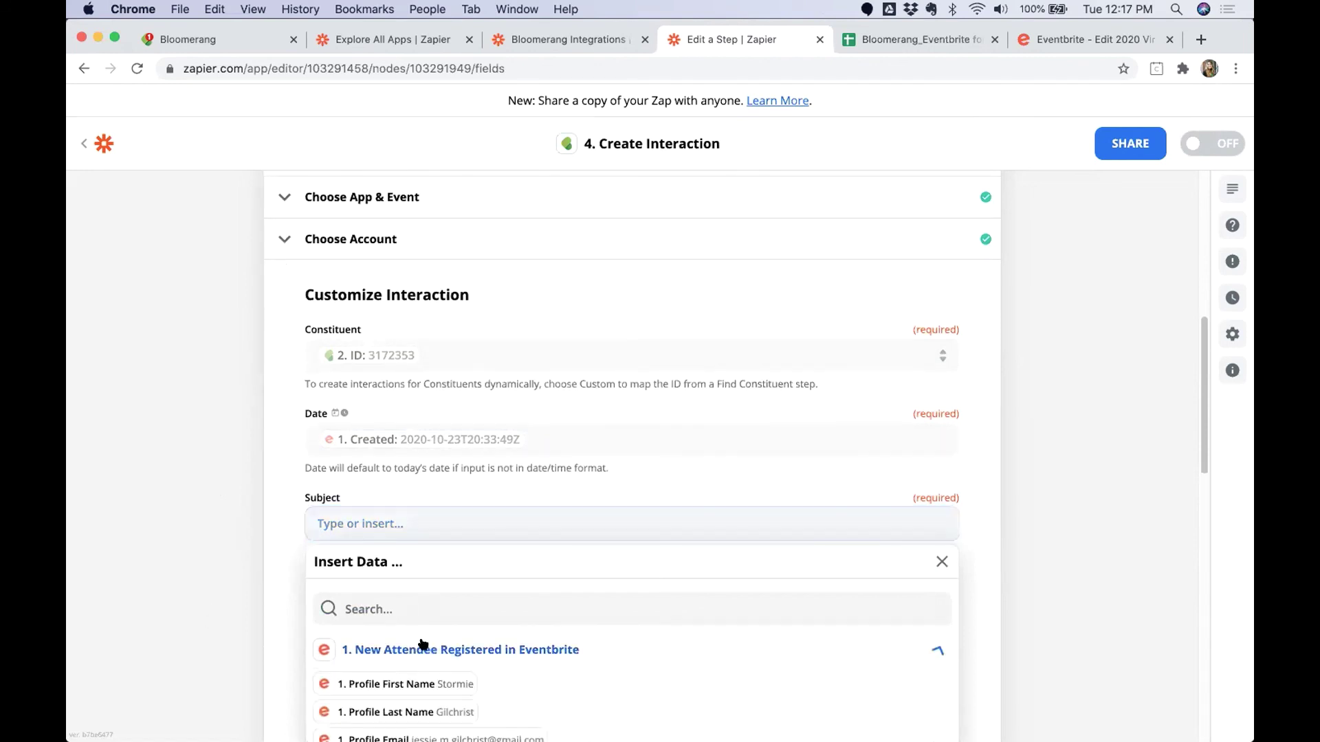
pyautogui.scroll(-1, 294, 646)
pyautogui.click(447, 580)
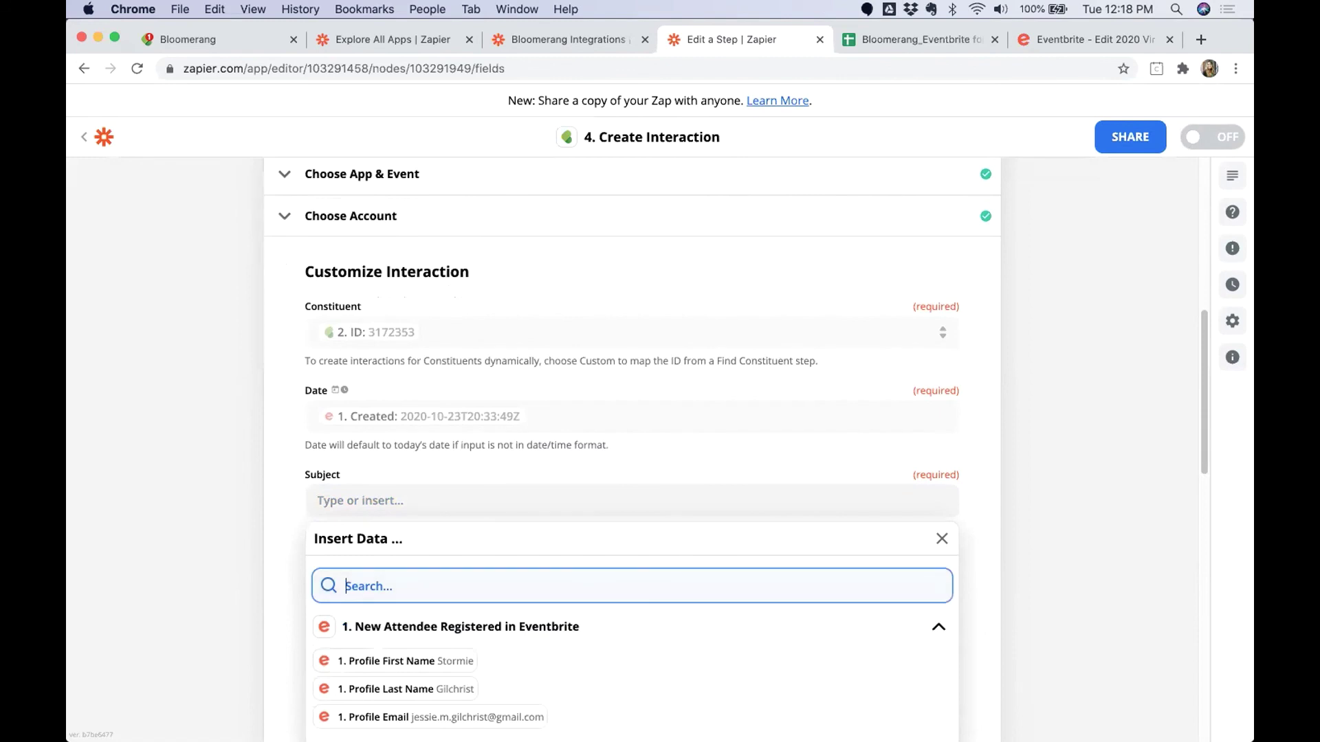
pyautogui.write('Event')
pyautogui.click(466, 622)
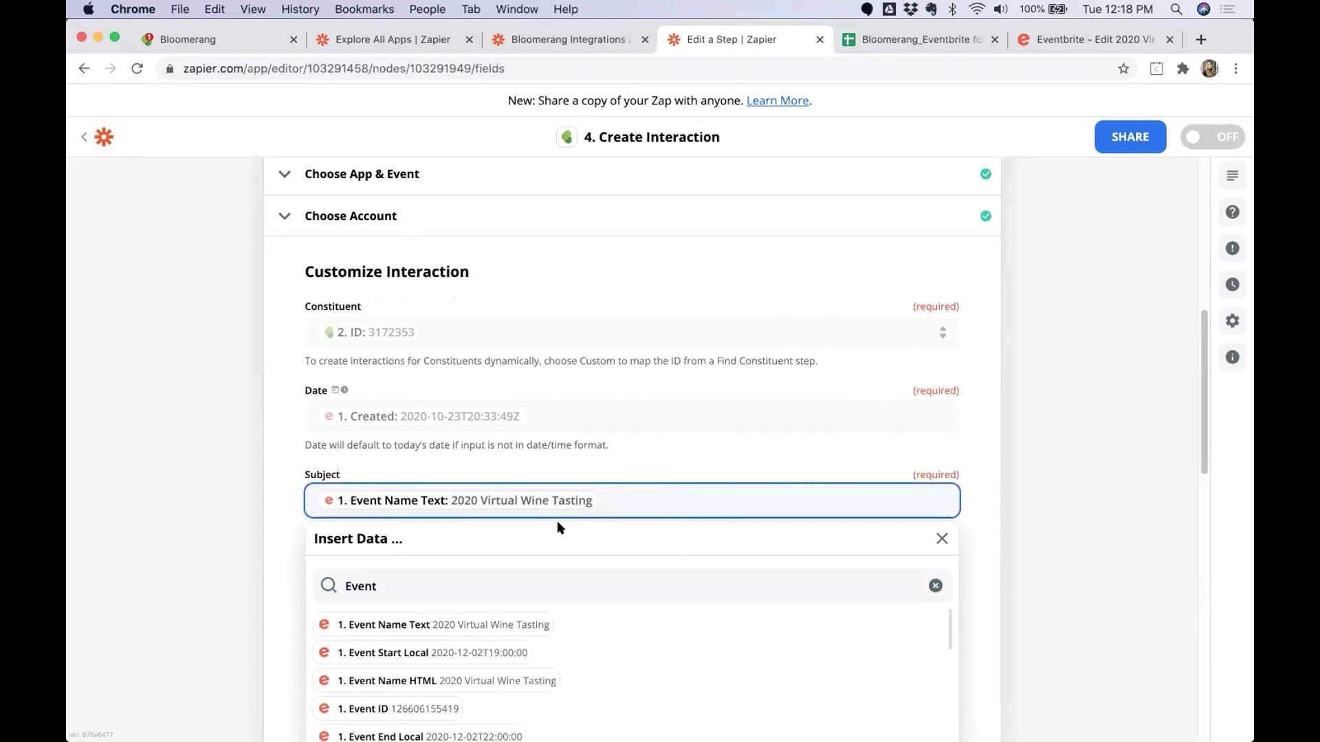
pyautogui.write('- Registered')
pyautogui.click(1050, 502)
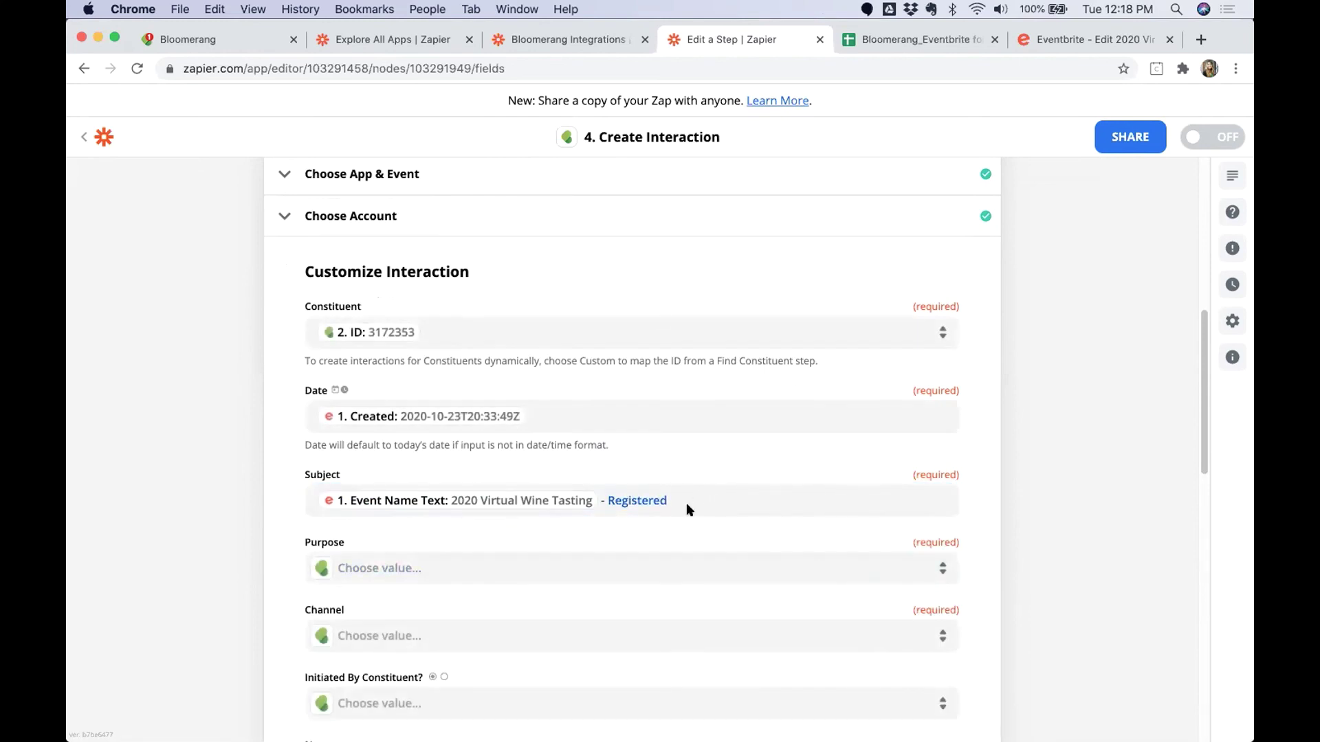
# Try 'Attended' in the Subject, then change it back to 'Registered'.
pyautogui.doubleClick(625, 498)
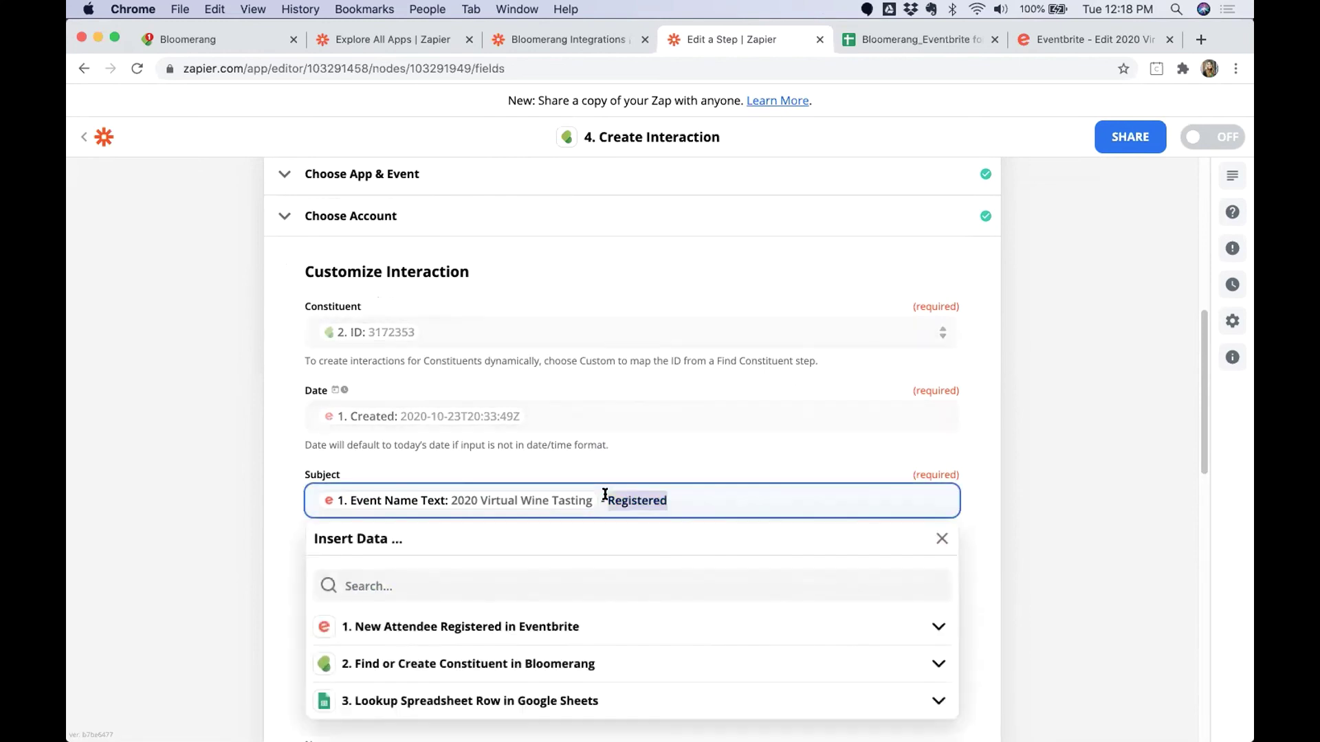
pyautogui.write('Atten')
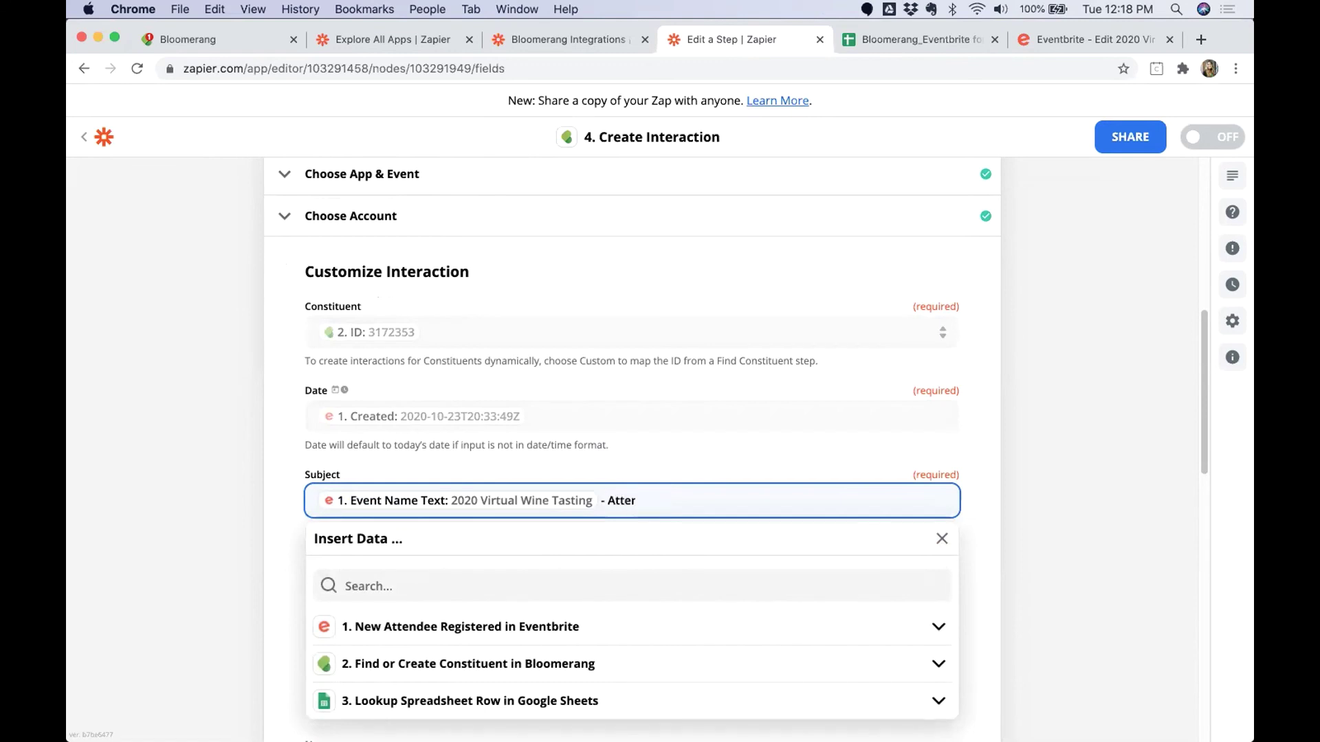
pyautogui.write('ded')
pyautogui.moveTo(661, 501); pyautogui.dragTo(609, 500)
pyautogui.write('Registered')
pyautogui.click(339, 441)
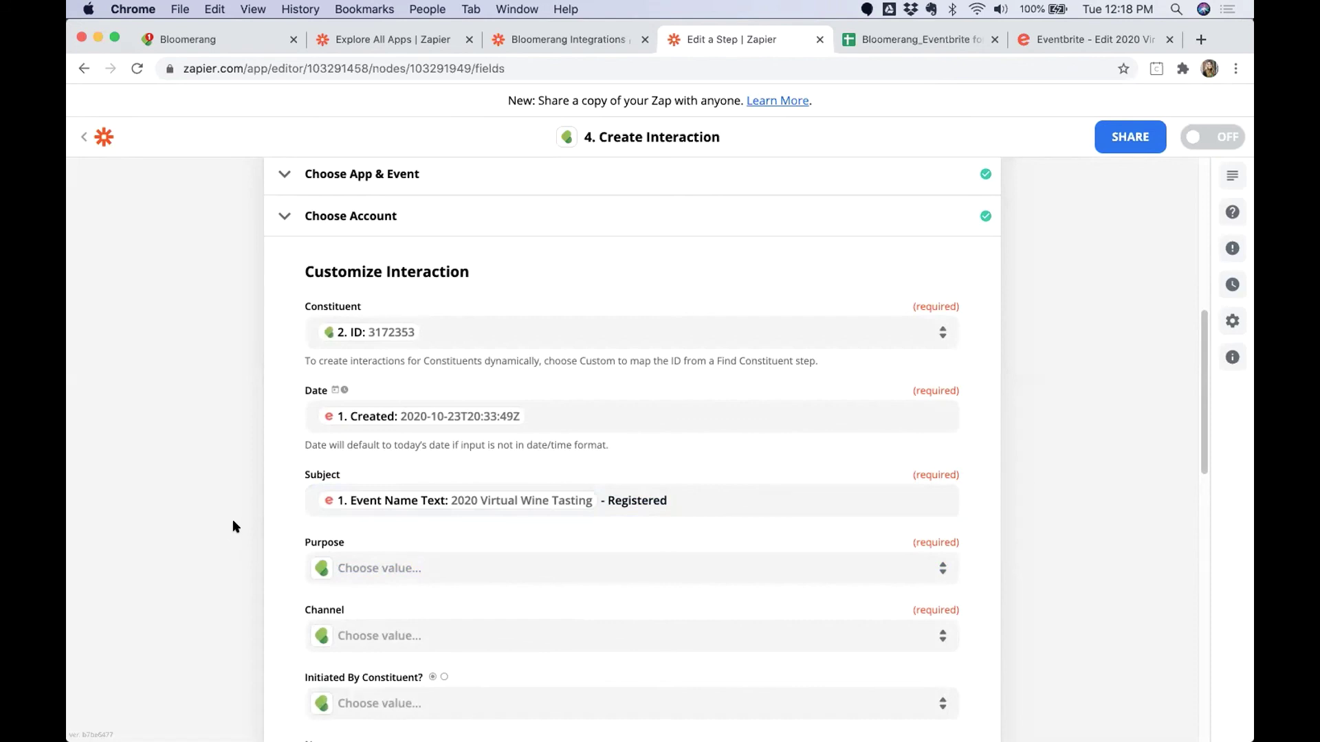
# Set Purpose to Special Event, Channel to Other and Initiated By Constituent to True.
pyautogui.click(925, 566)
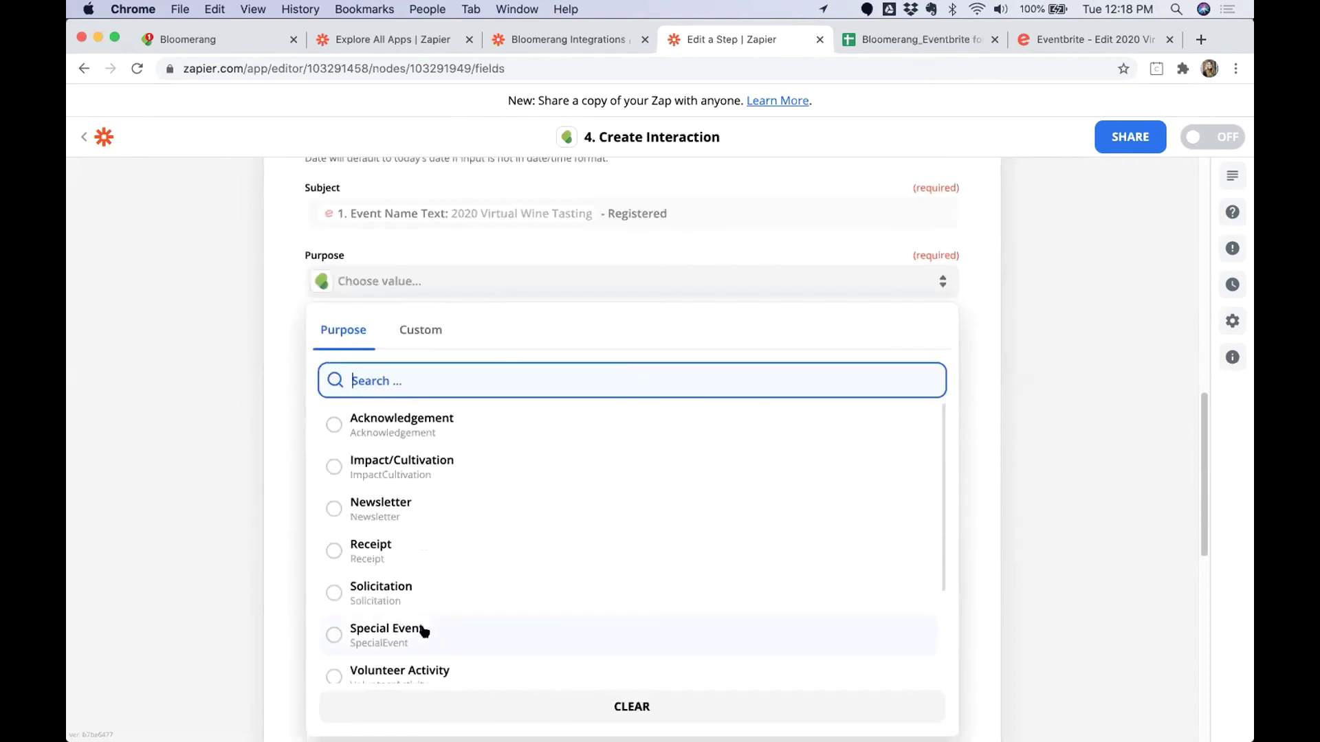
pyautogui.press('Return')
pyautogui.click(421, 350)
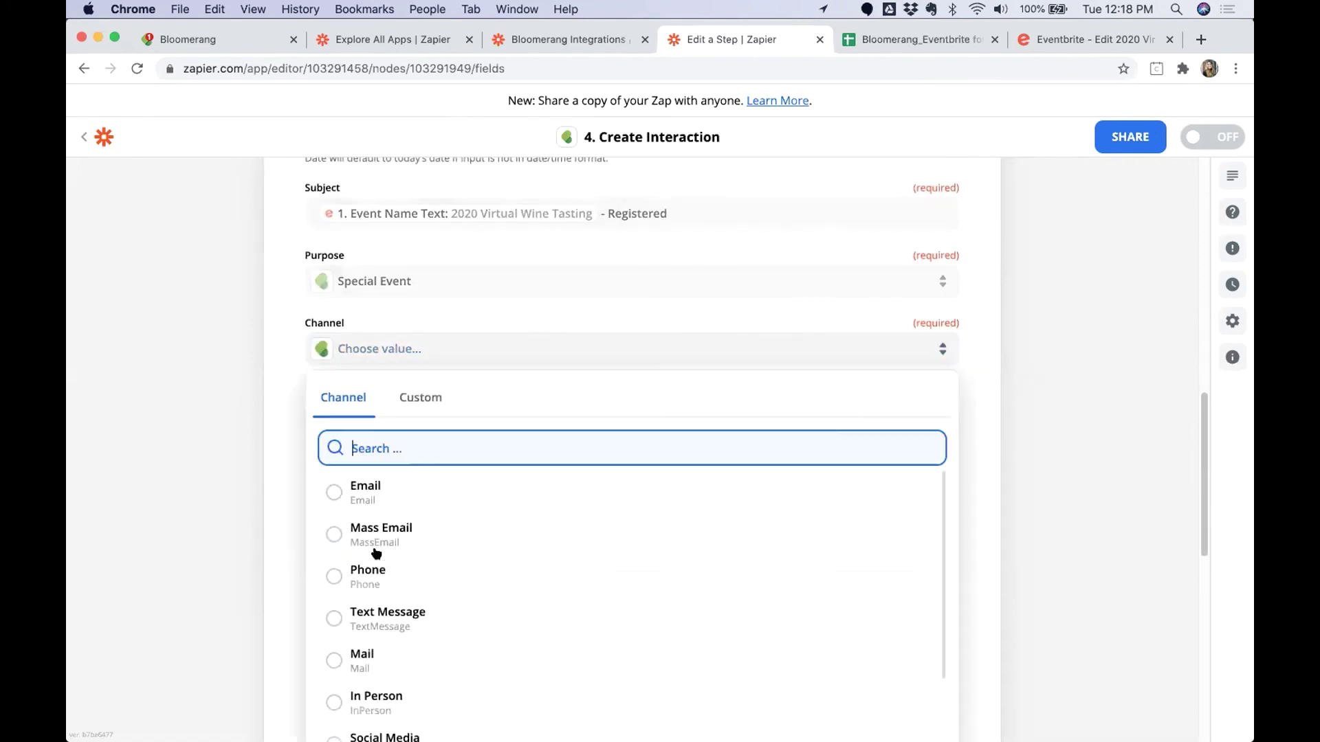
pyautogui.scroll(-3, 339, 564)
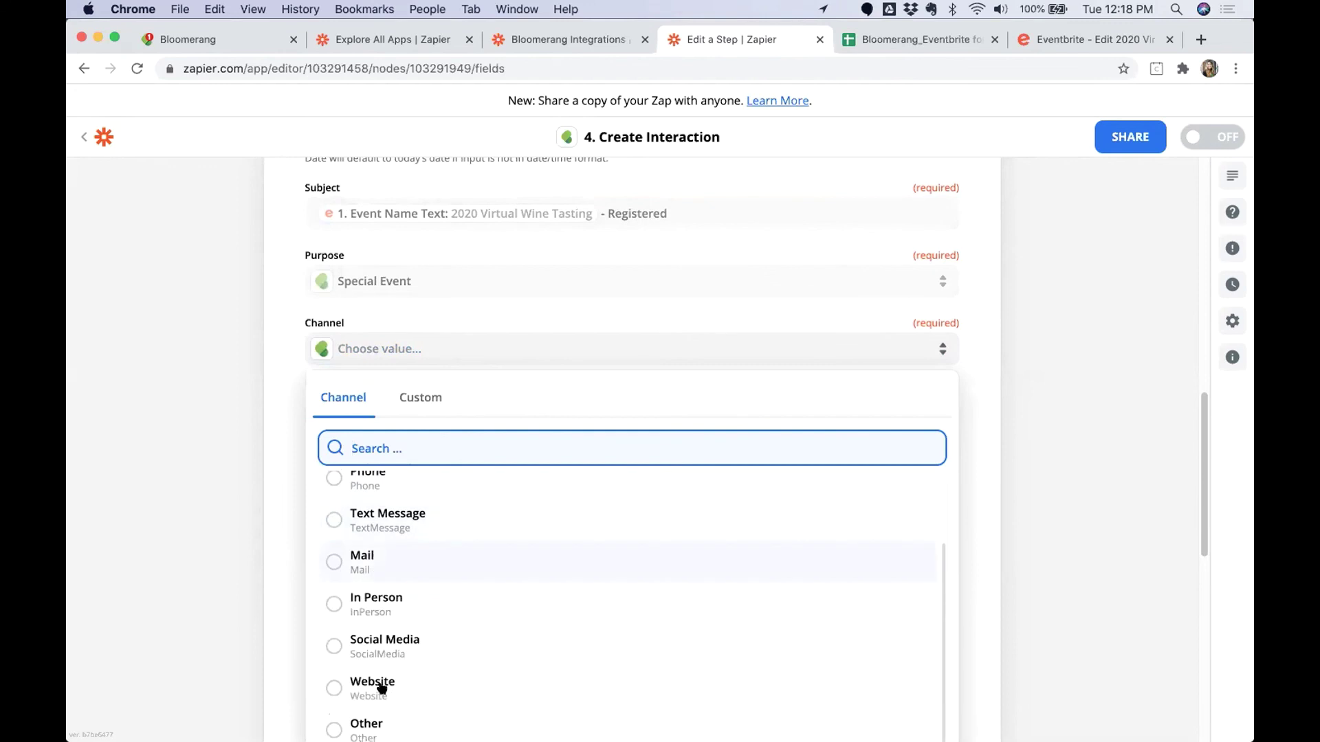
pyautogui.click(356, 719)
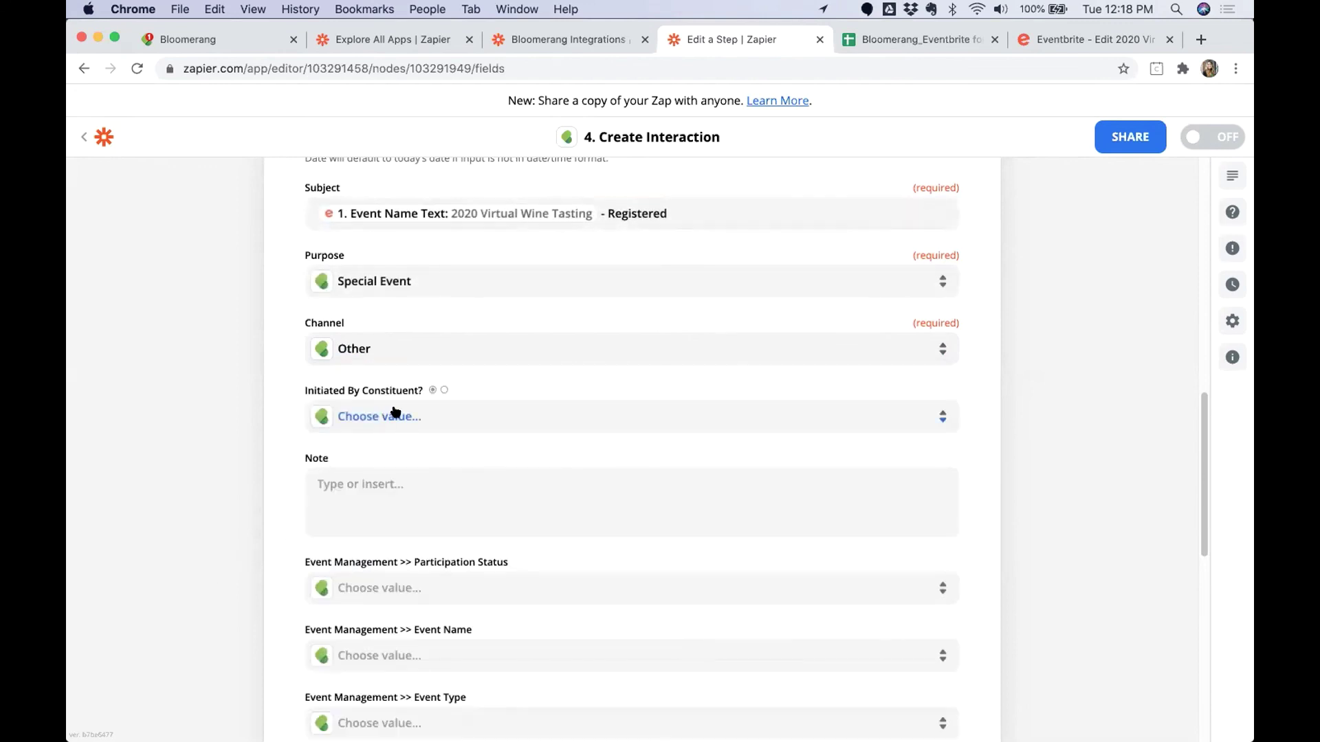
pyautogui.click(416, 417)
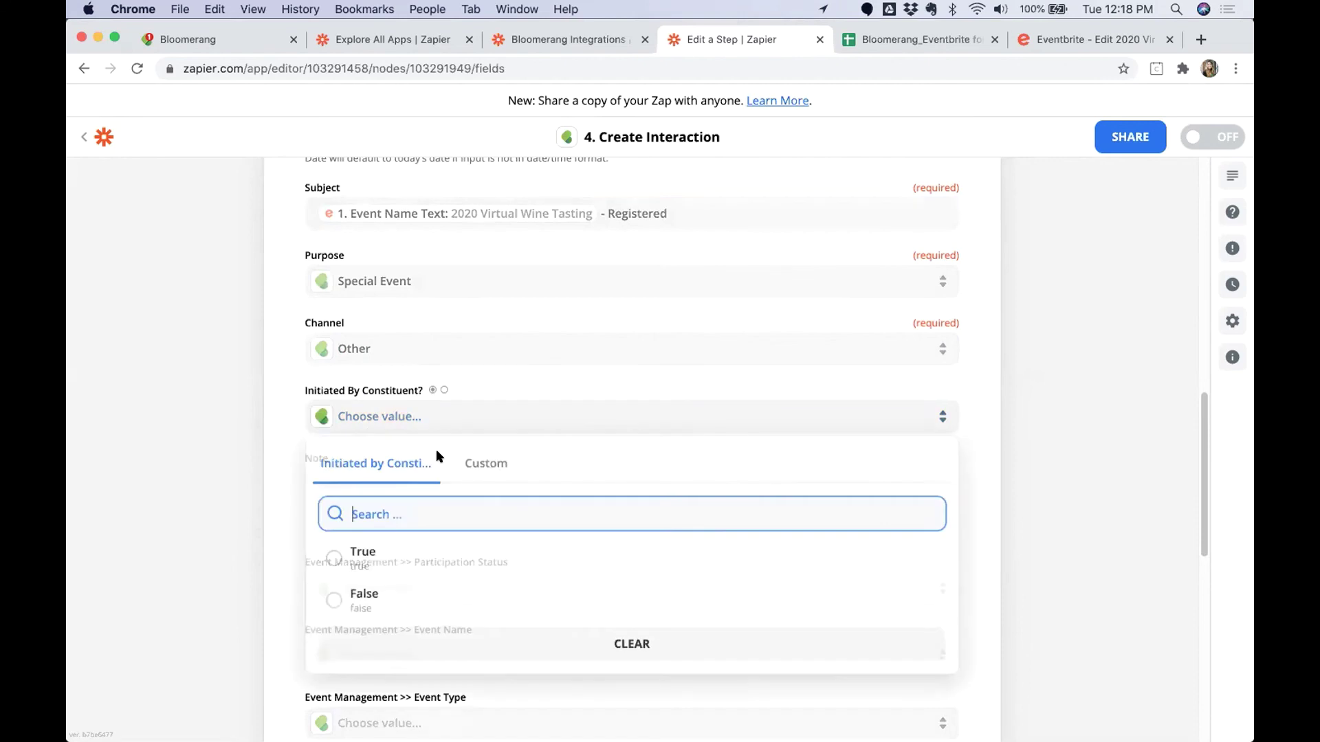
pyautogui.click(372, 565)
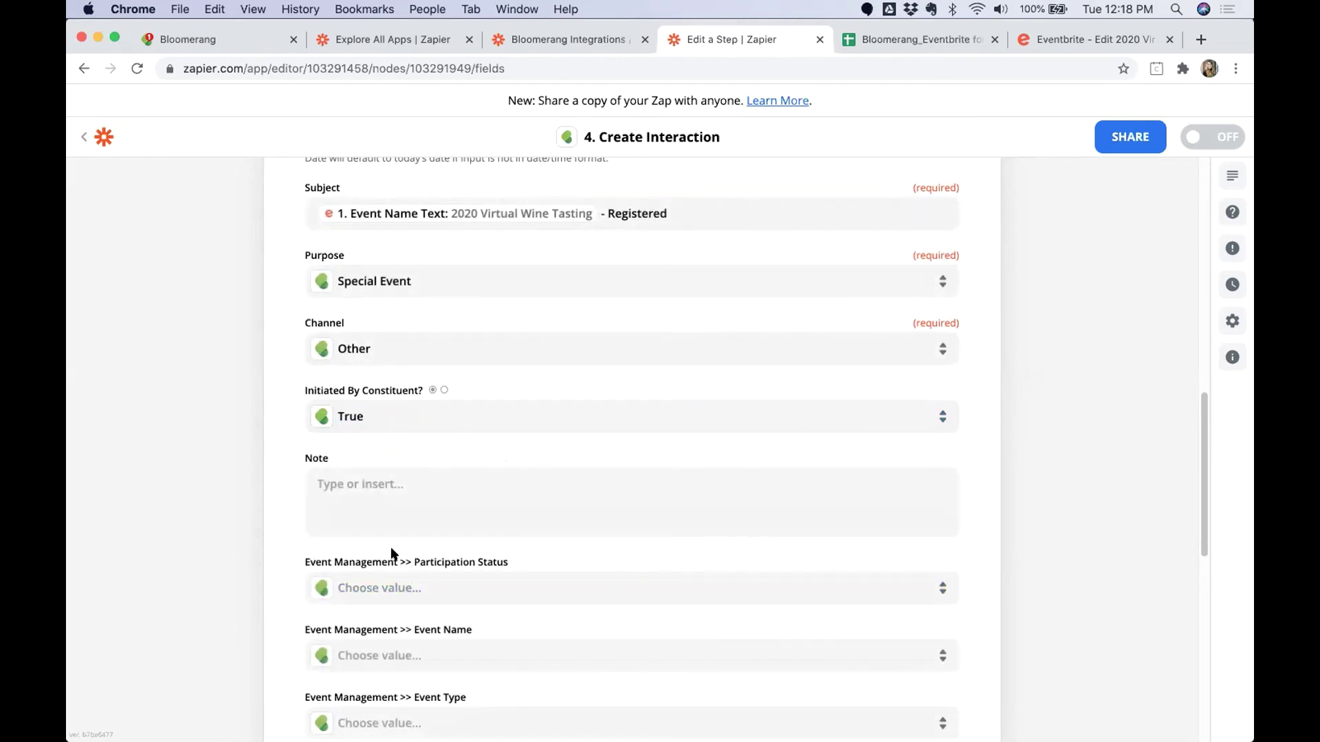
# Switch Event Name to a custom value and expand the Google Sheets lookup step's fields.
pyautogui.scroll(-1, 392, 550)
pyautogui.scroll(-1, 392, 554)
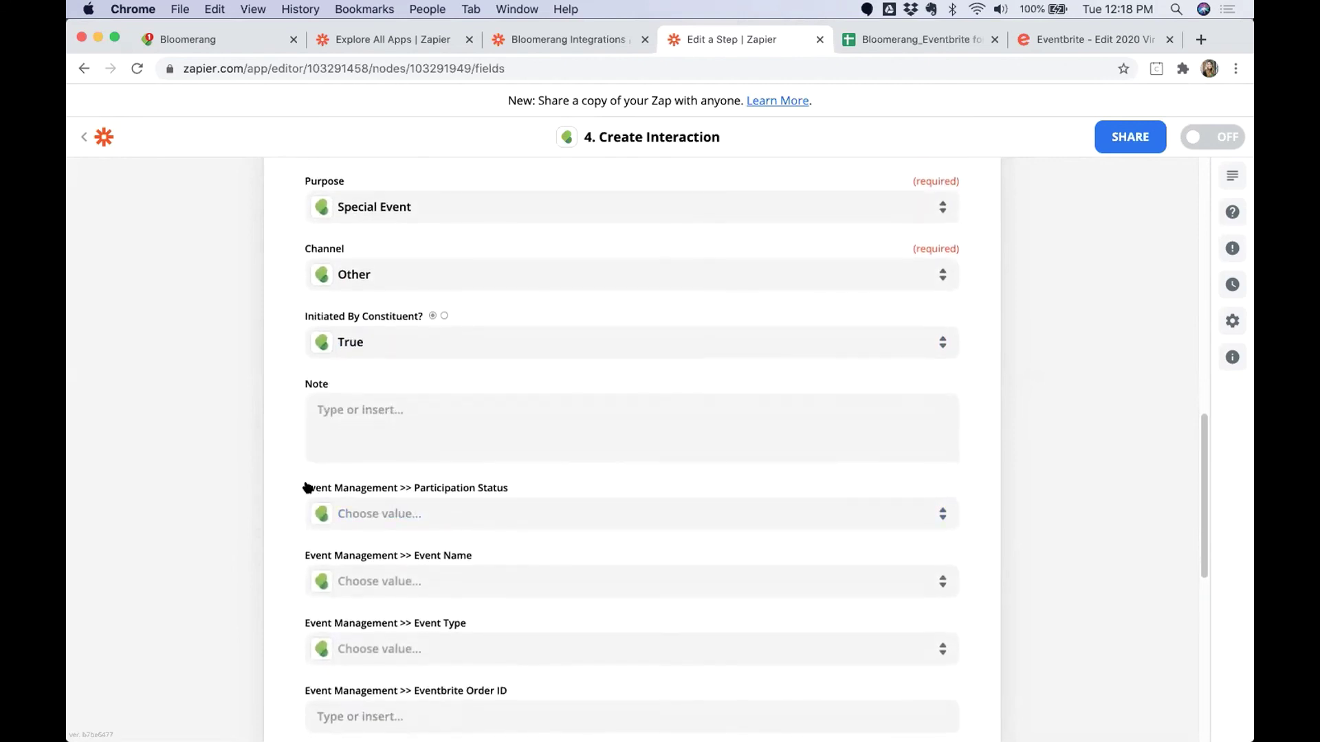
pyautogui.moveTo(305, 488); pyautogui.dragTo(510, 488)
pyautogui.scroll(-2, 371, 502)
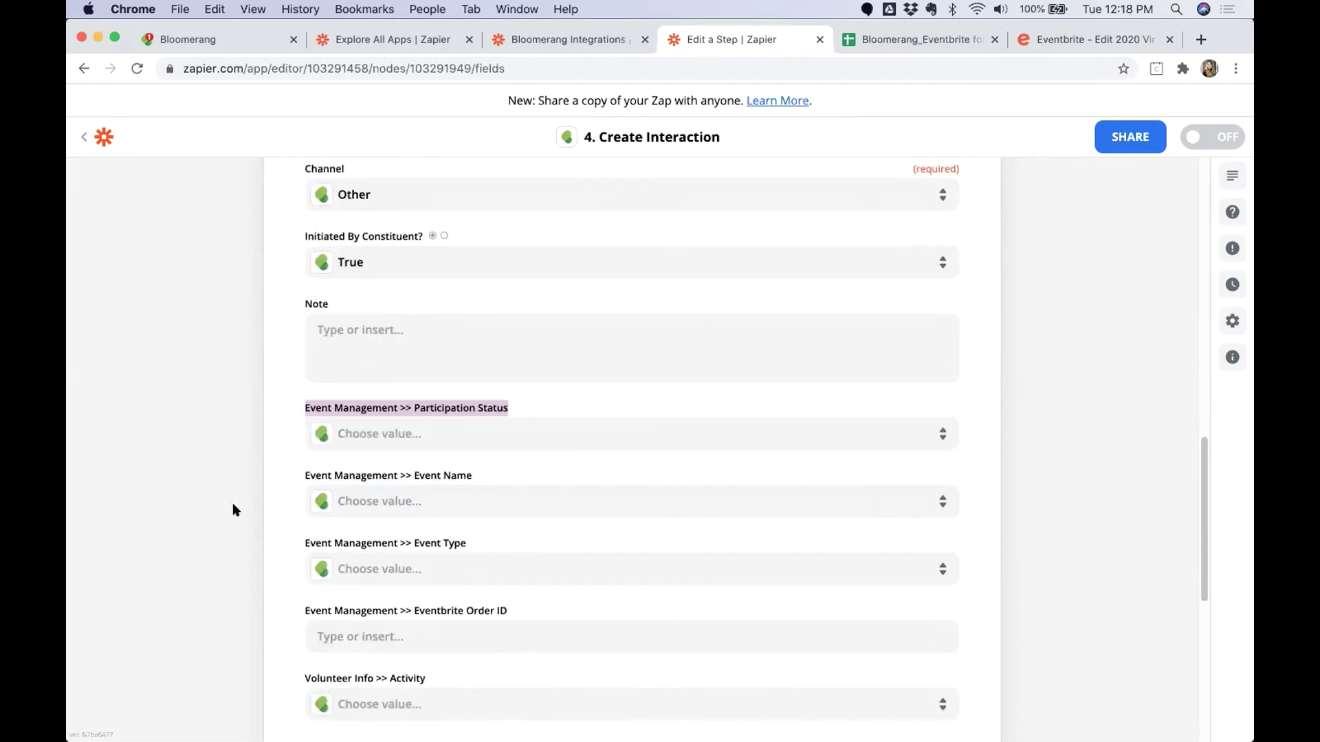
pyautogui.click(418, 502)
pyautogui.click(486, 550)
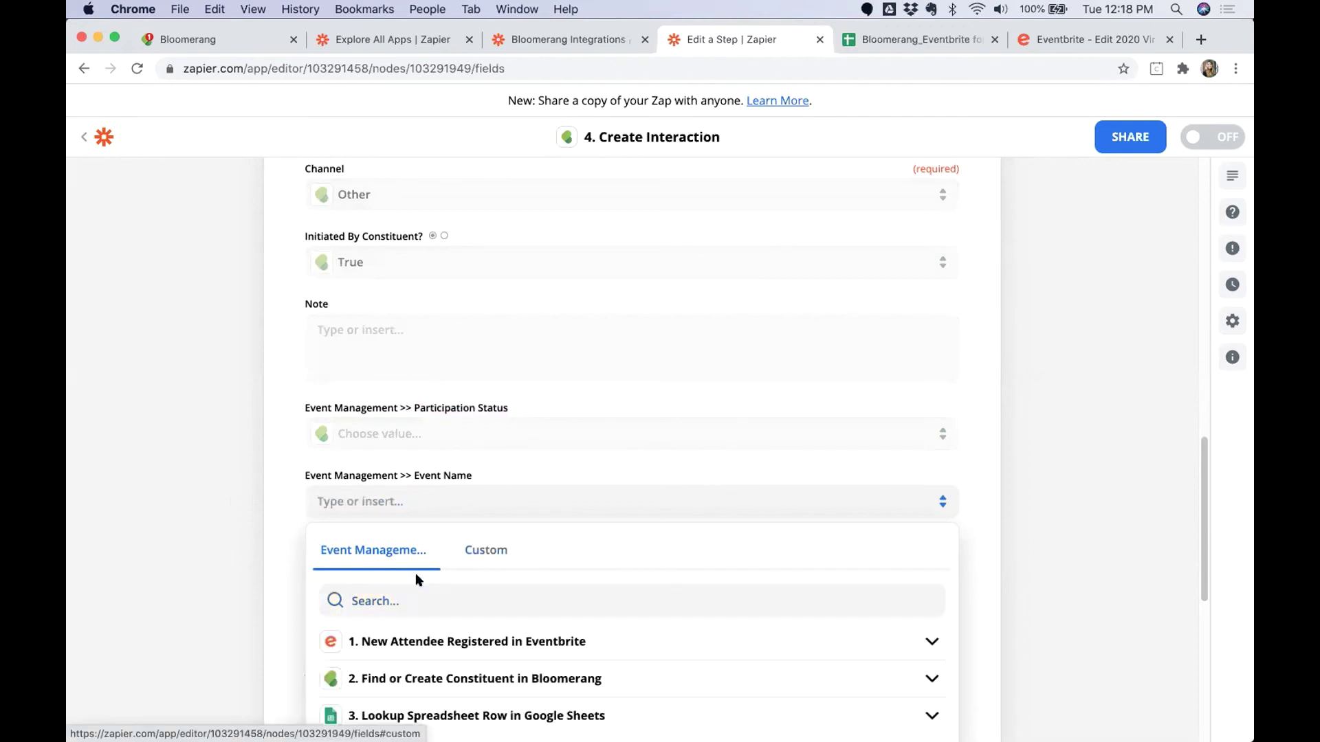
pyautogui.click(423, 711)
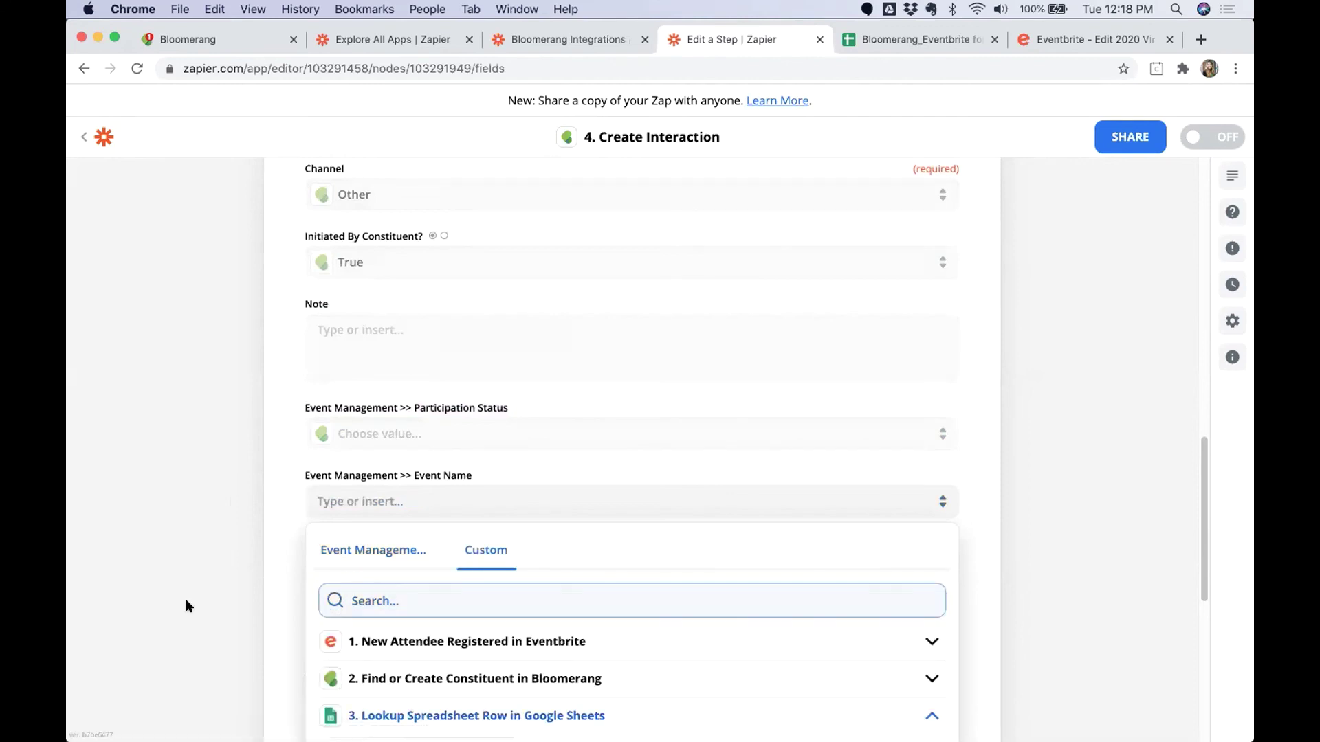
pyautogui.scroll(-3, 488, 662)
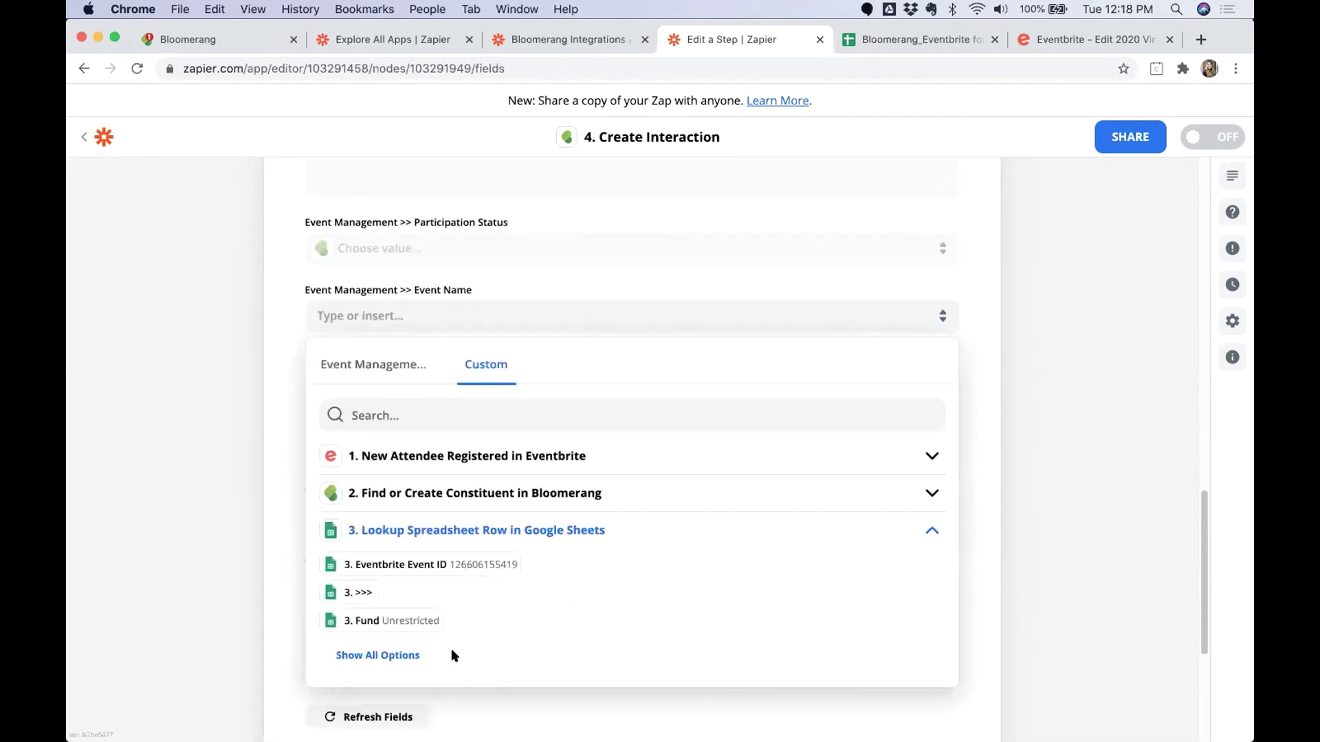
# Compare the Eventbrite event names in column A with the Bloomerang names in column D.
pyautogui.click(918, 44)
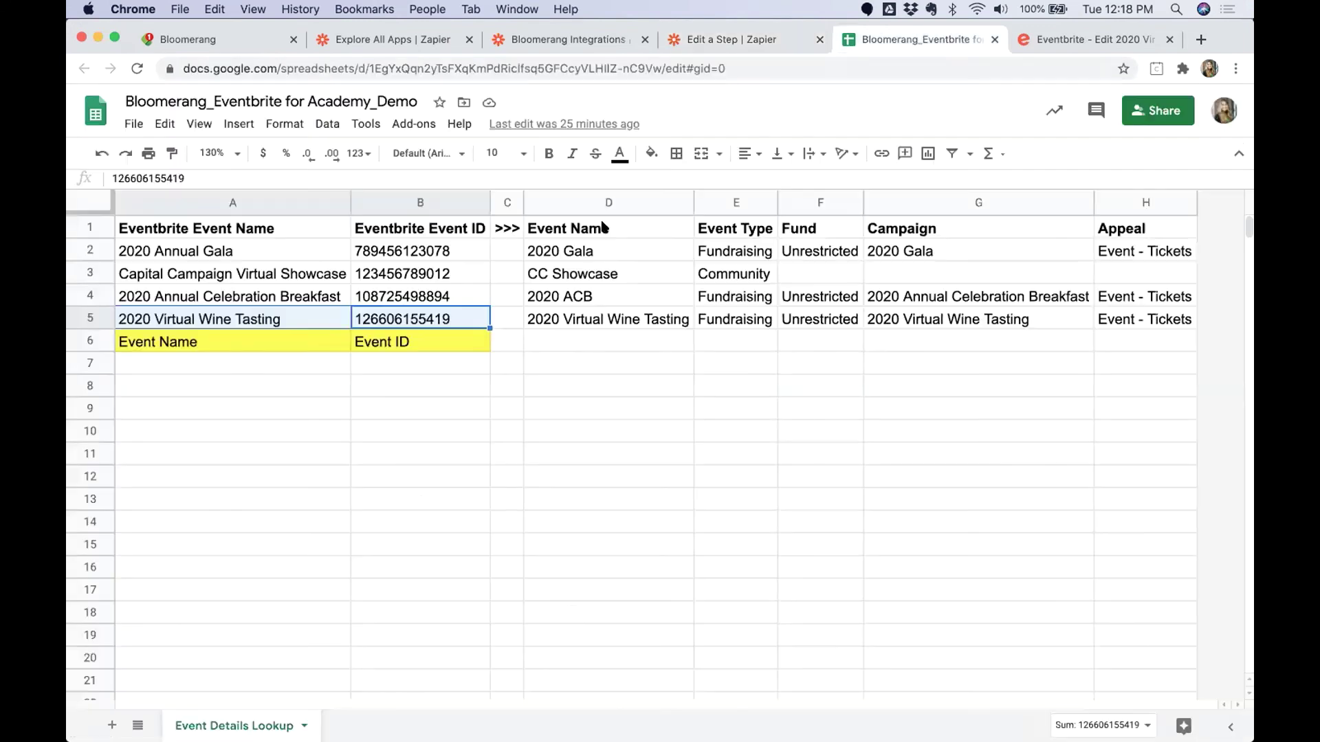
pyautogui.moveTo(601, 228); pyautogui.dragTo(601, 360)
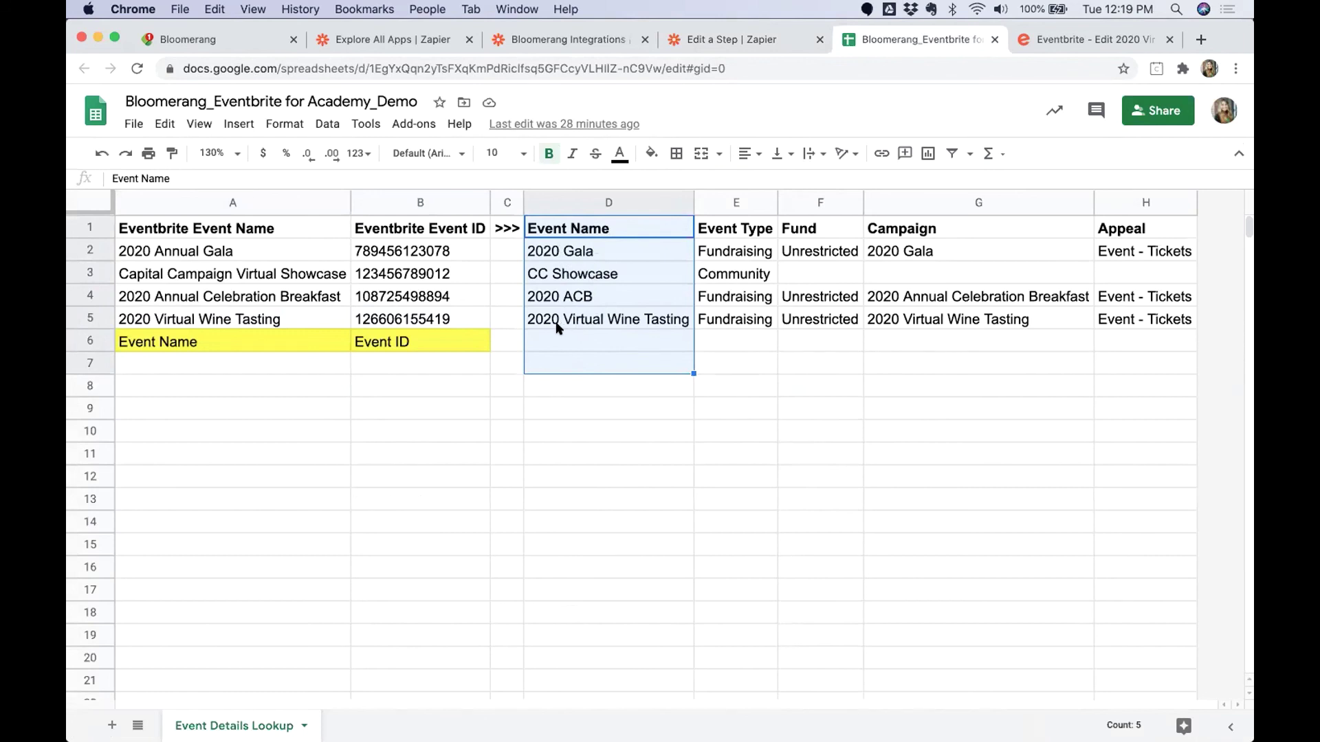
pyautogui.moveTo(246, 256); pyautogui.dragTo(253, 394)
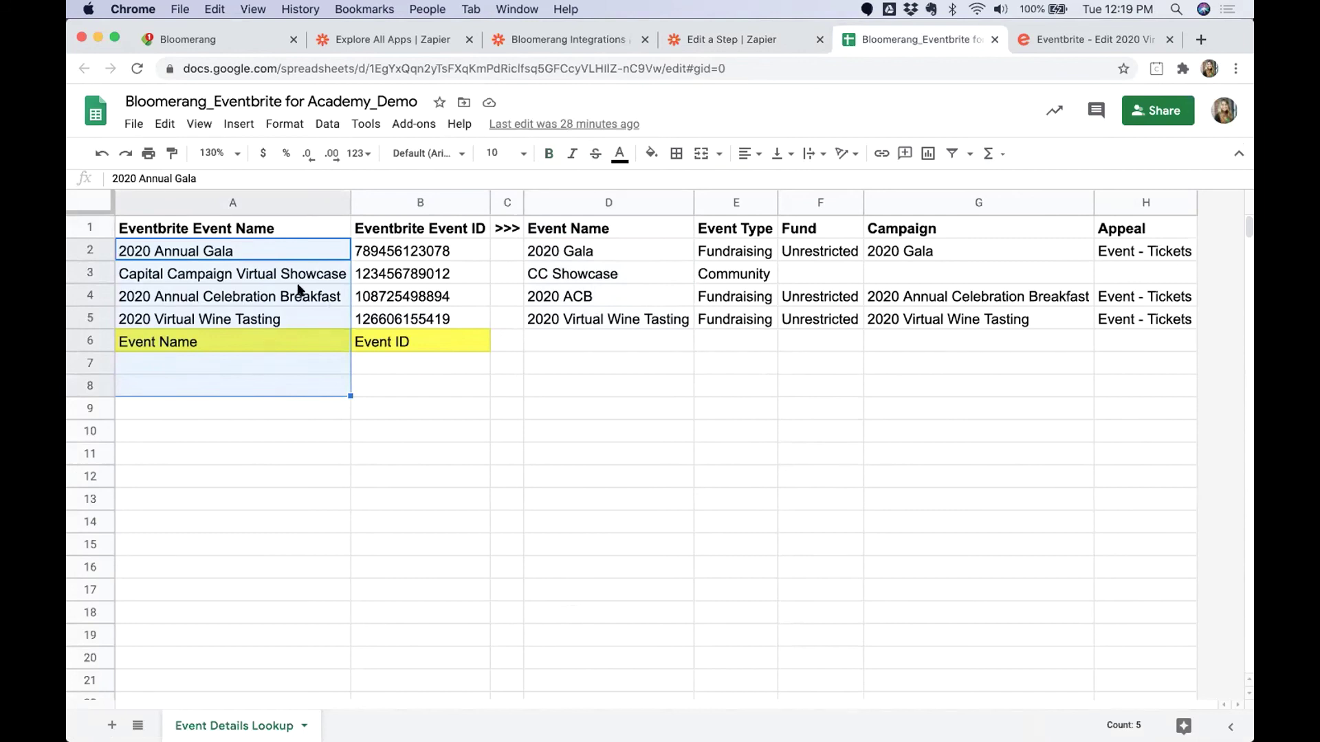
pyautogui.moveTo(600, 251); pyautogui.dragTo(601, 386)
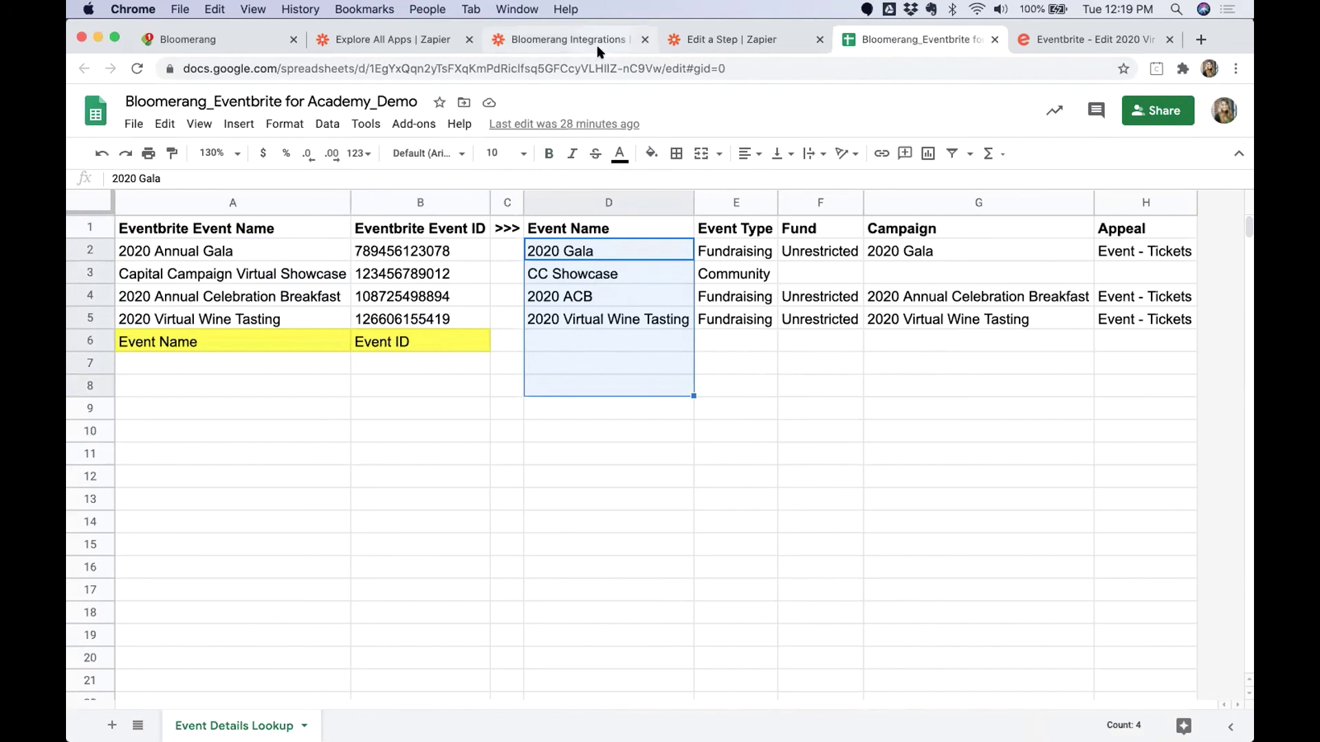
# Map Event Name and Event Type from the Google Sheets lookup step.
pyautogui.click(719, 41)
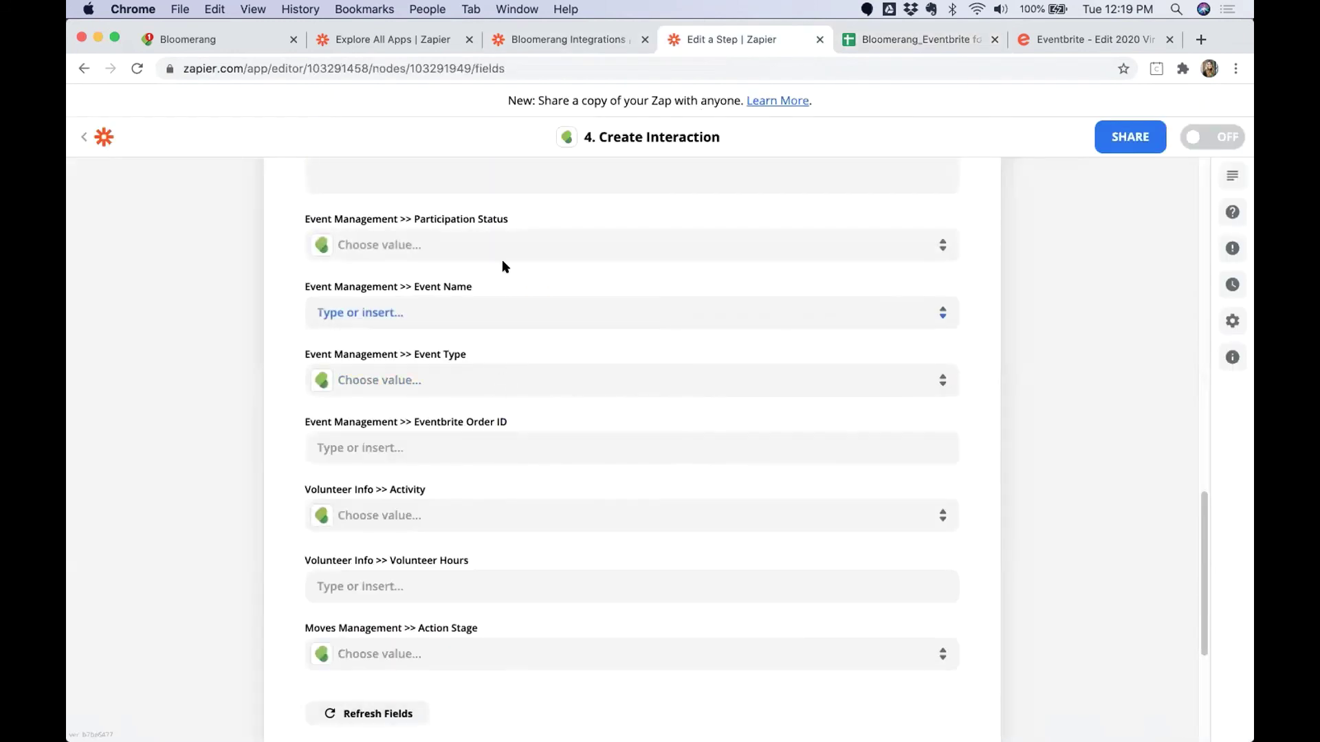
pyautogui.click(462, 314)
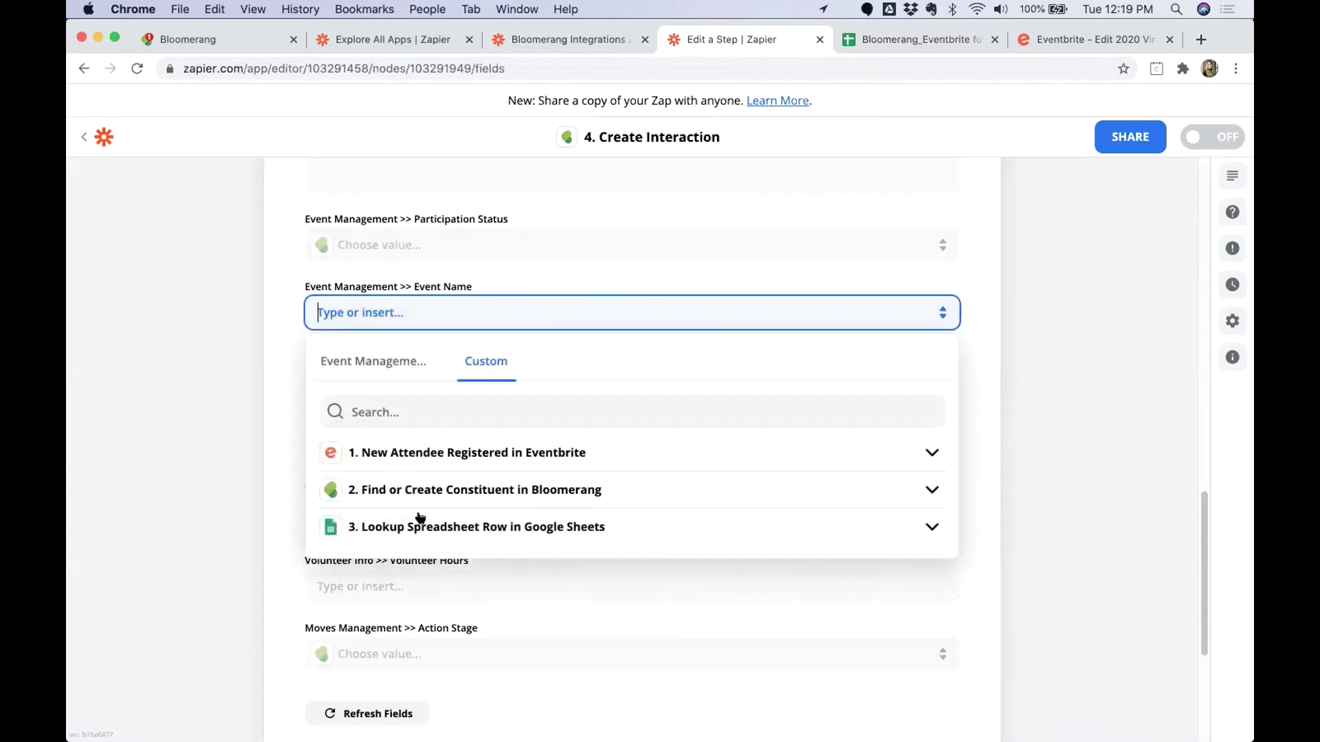
pyautogui.click(395, 529)
pyautogui.click(377, 651)
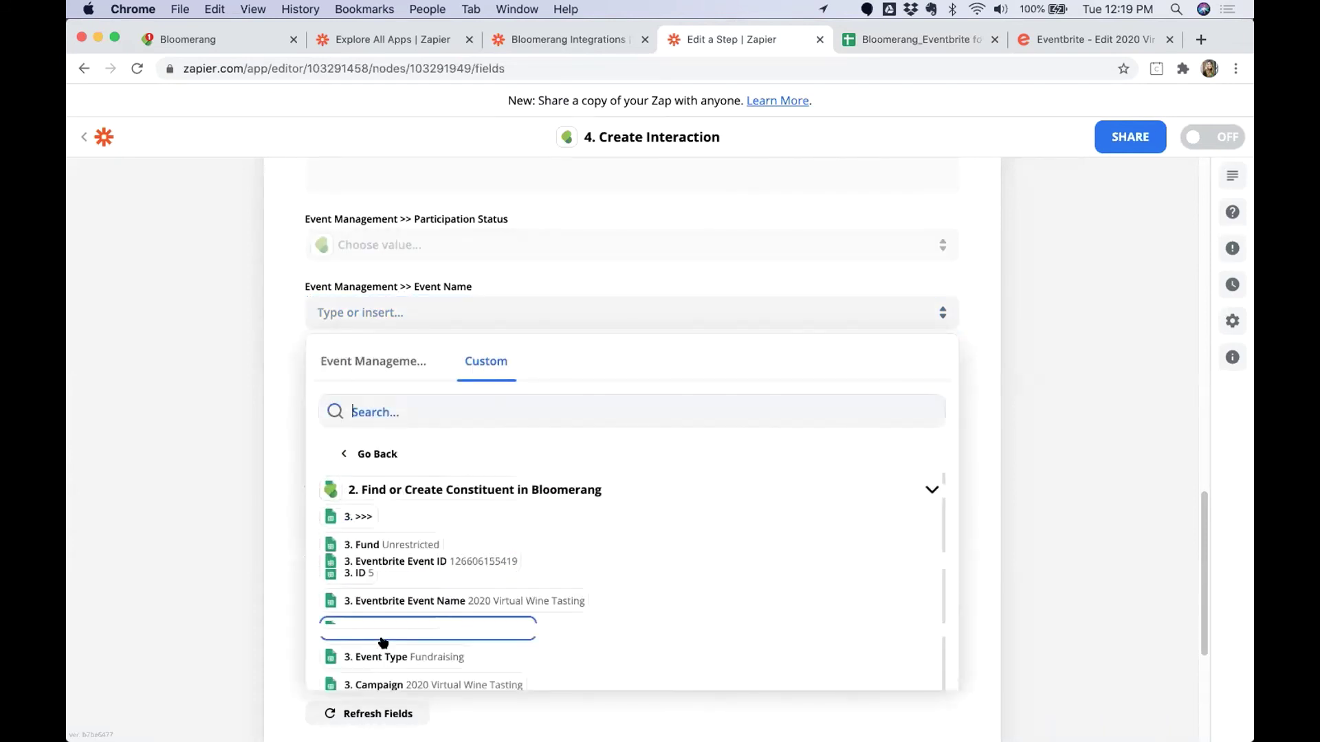
pyautogui.click(399, 629)
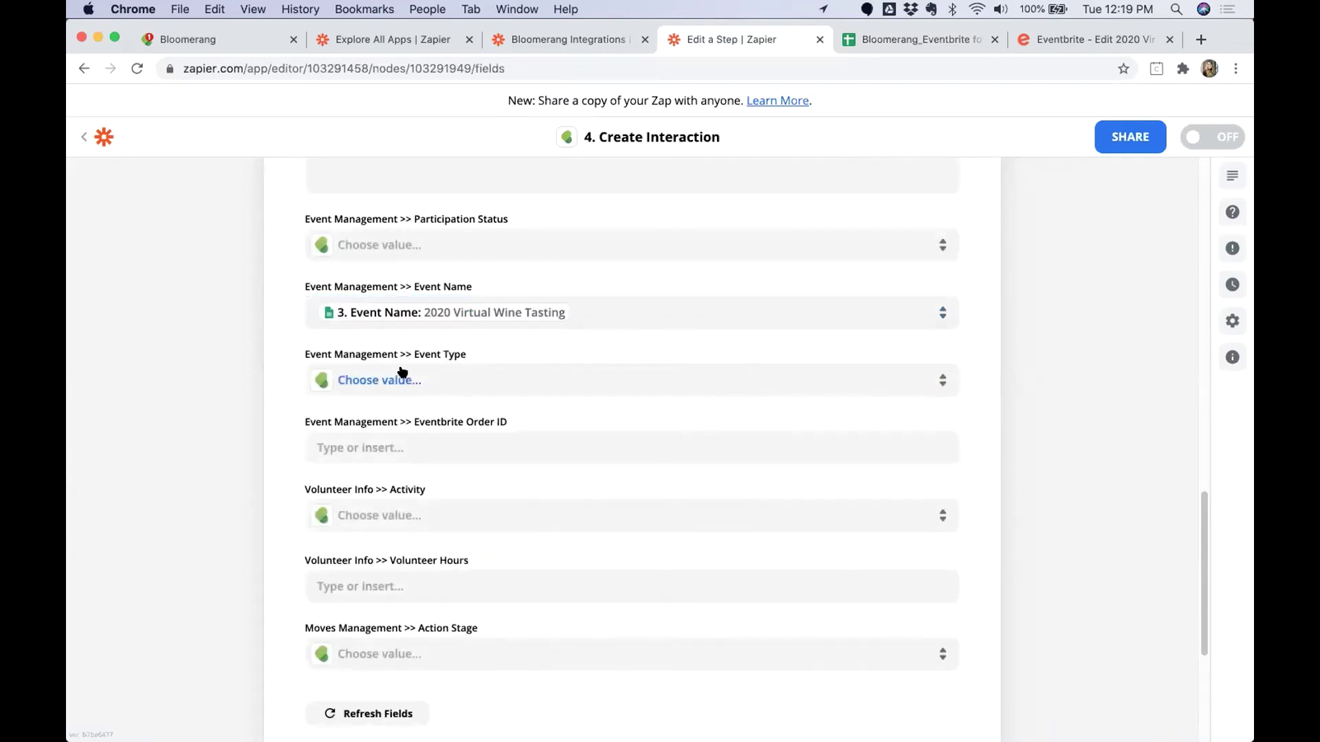
pyautogui.click(402, 379)
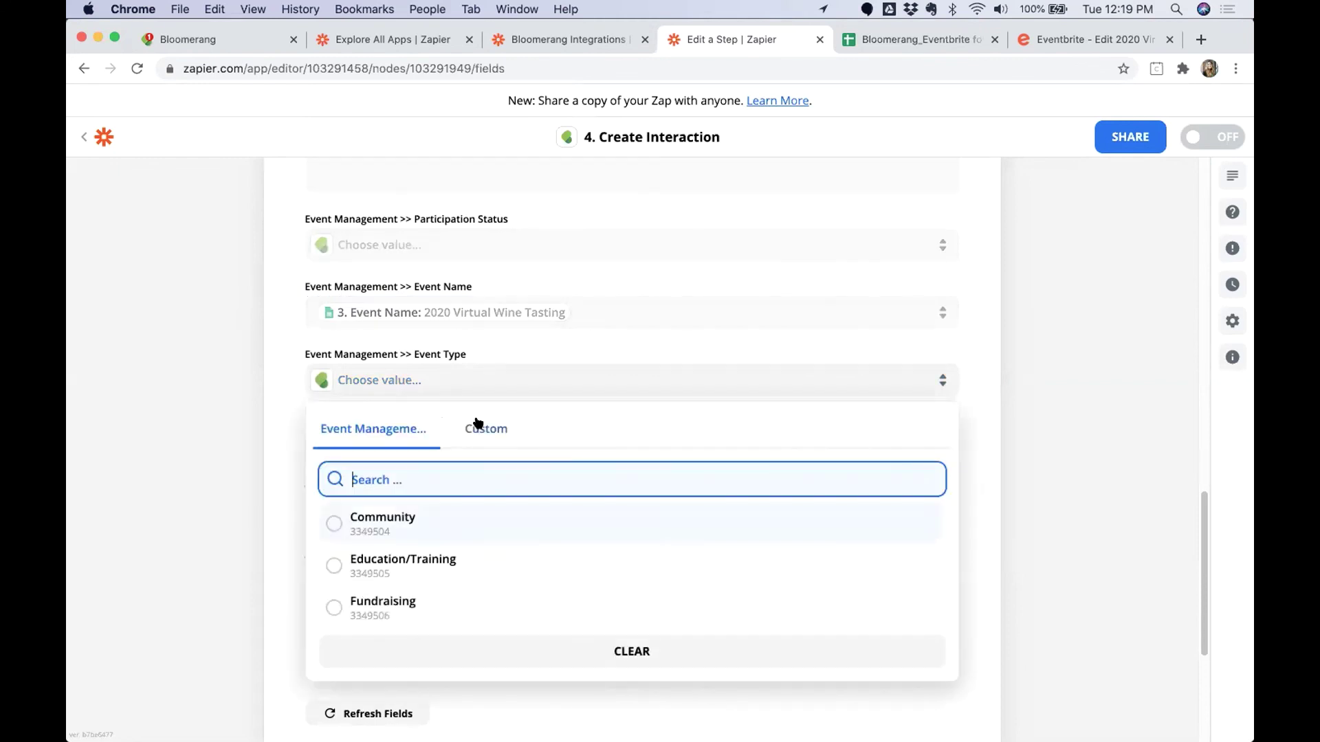
pyautogui.click(483, 428)
pyautogui.click(388, 594)
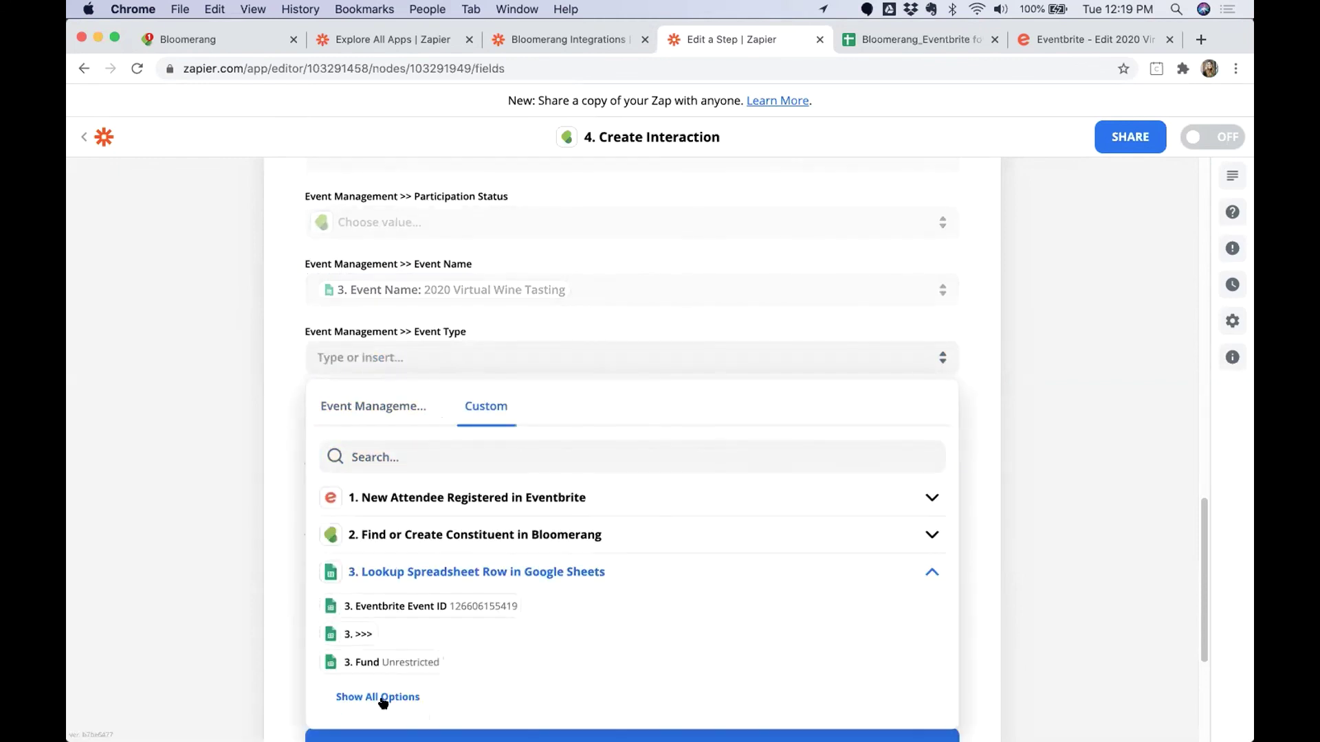
pyautogui.click(383, 696)
pyautogui.click(405, 682)
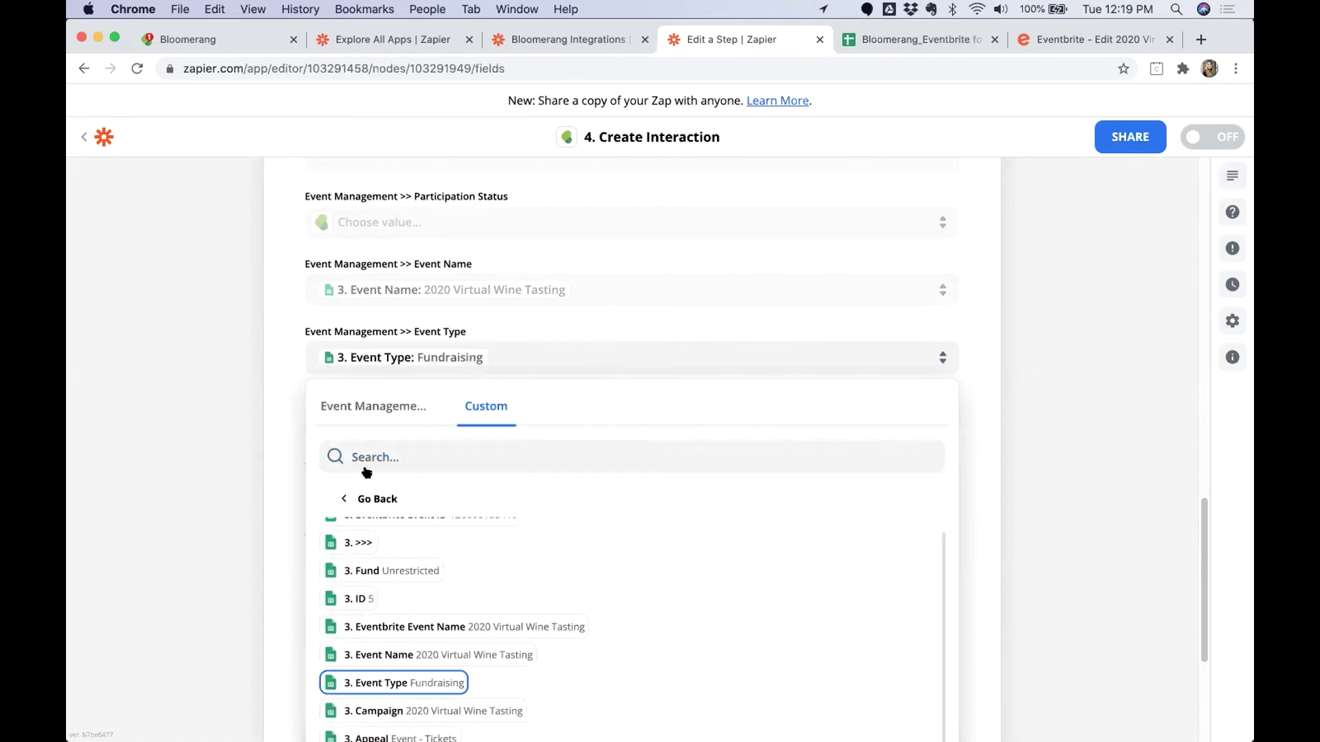
# Map the Eventbrite Order ID field to Eventbrite's Order ID.
pyautogui.click(405, 433)
pyautogui.click(390, 510)
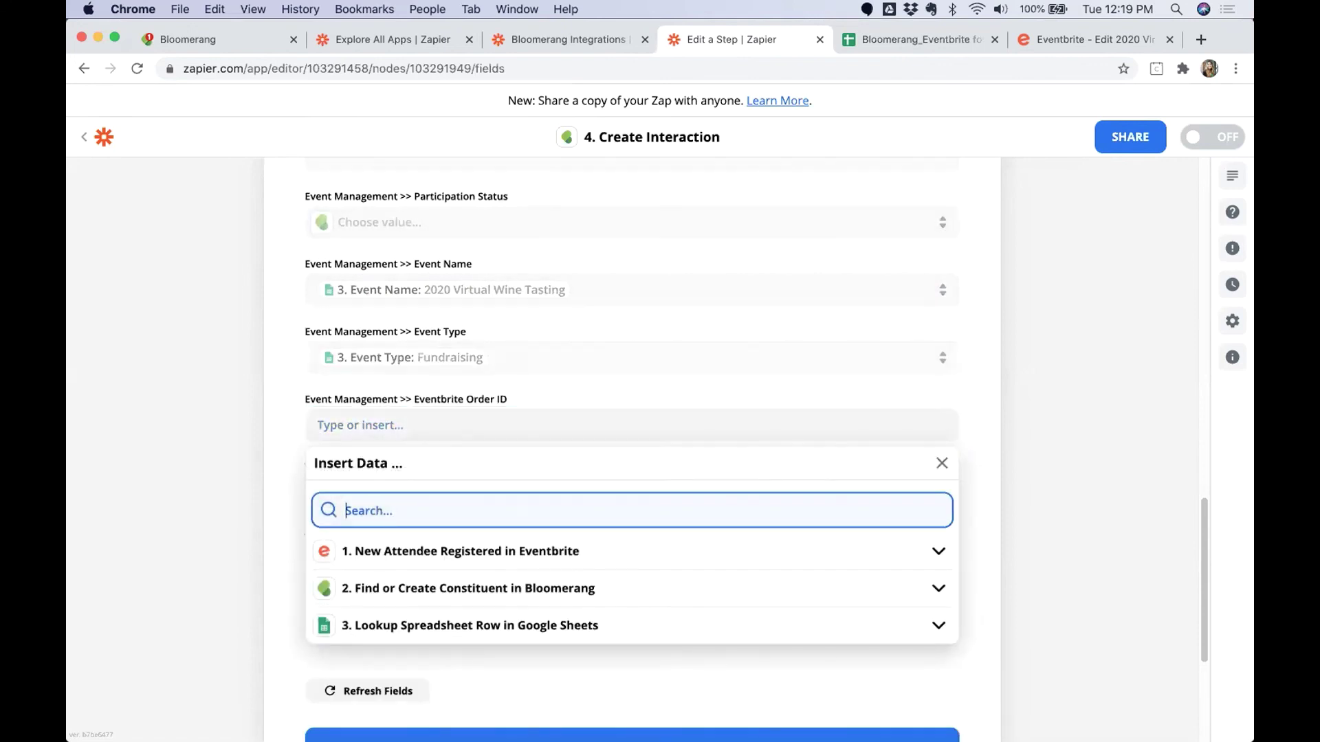
pyautogui.write('Order ID')
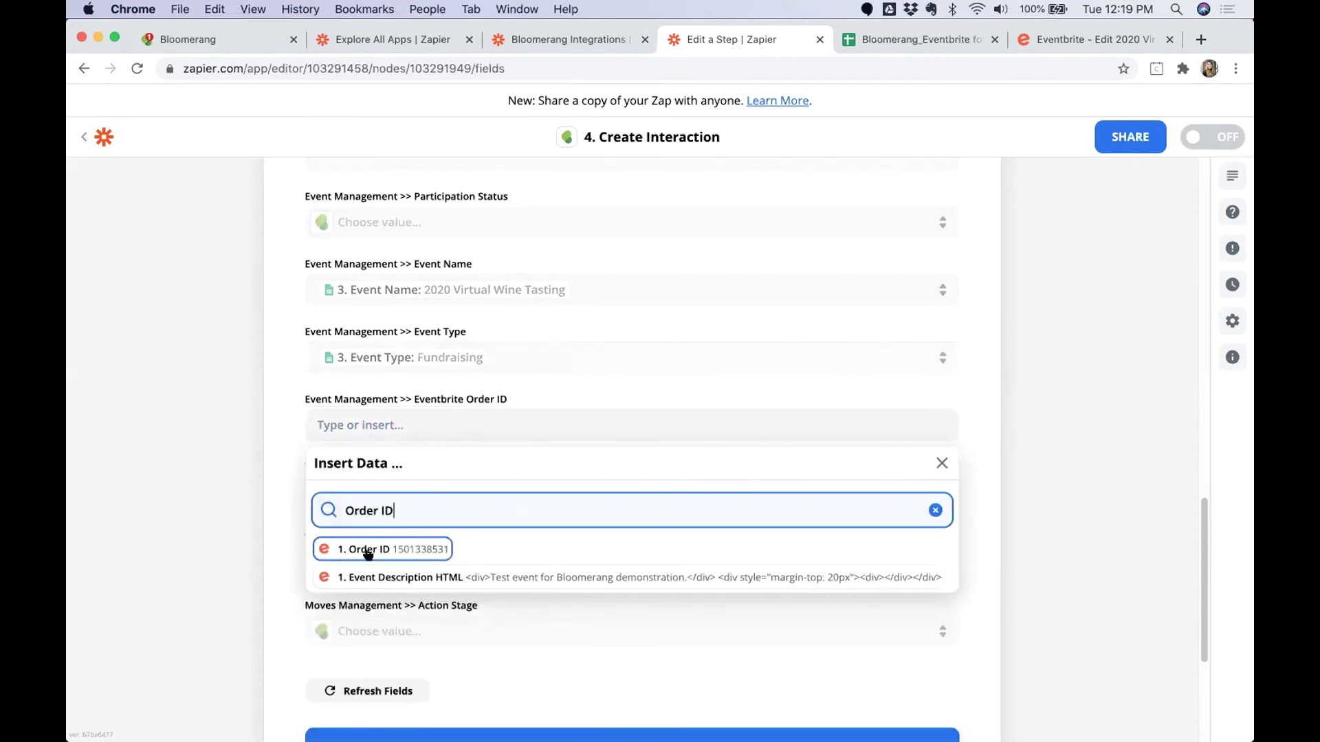
pyautogui.click(364, 550)
pyautogui.click(300, 468)
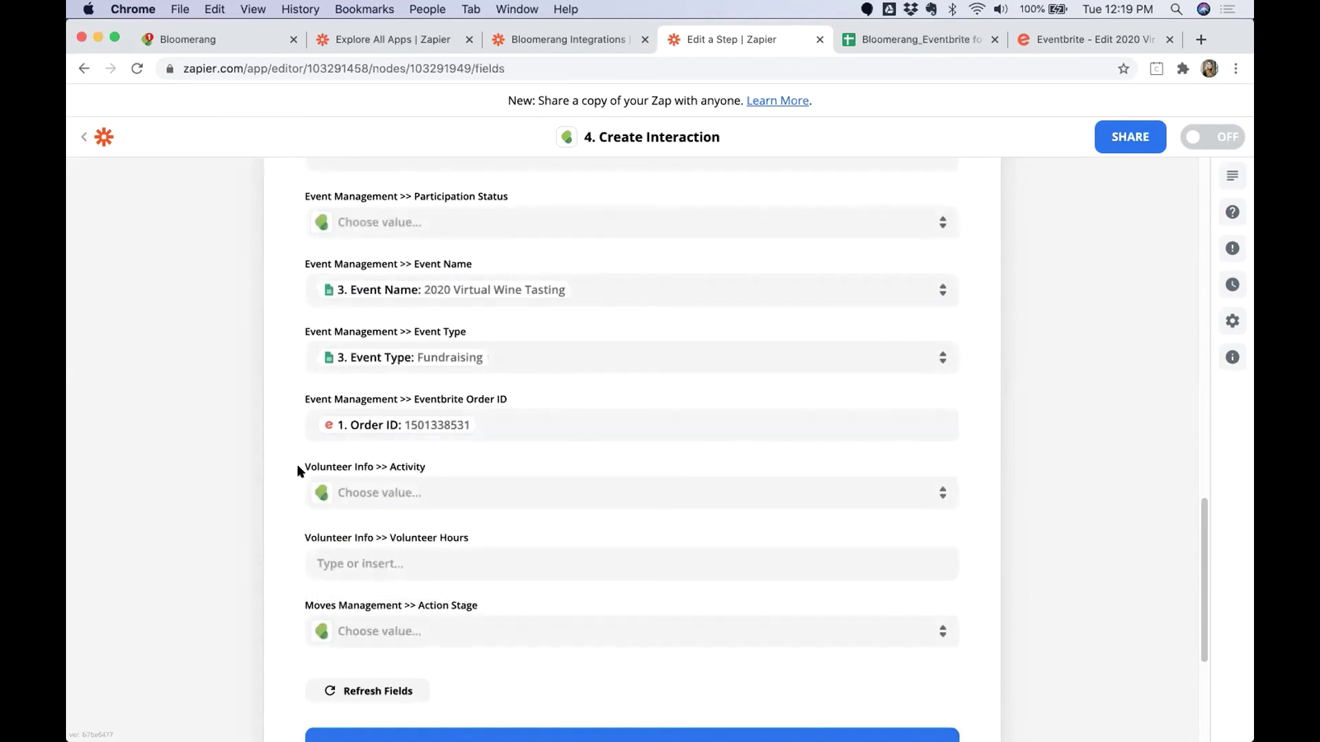
# Set Participation Status to Registered.
pyautogui.scroll(1, 303, 475)
pyautogui.scroll(1, 303, 471)
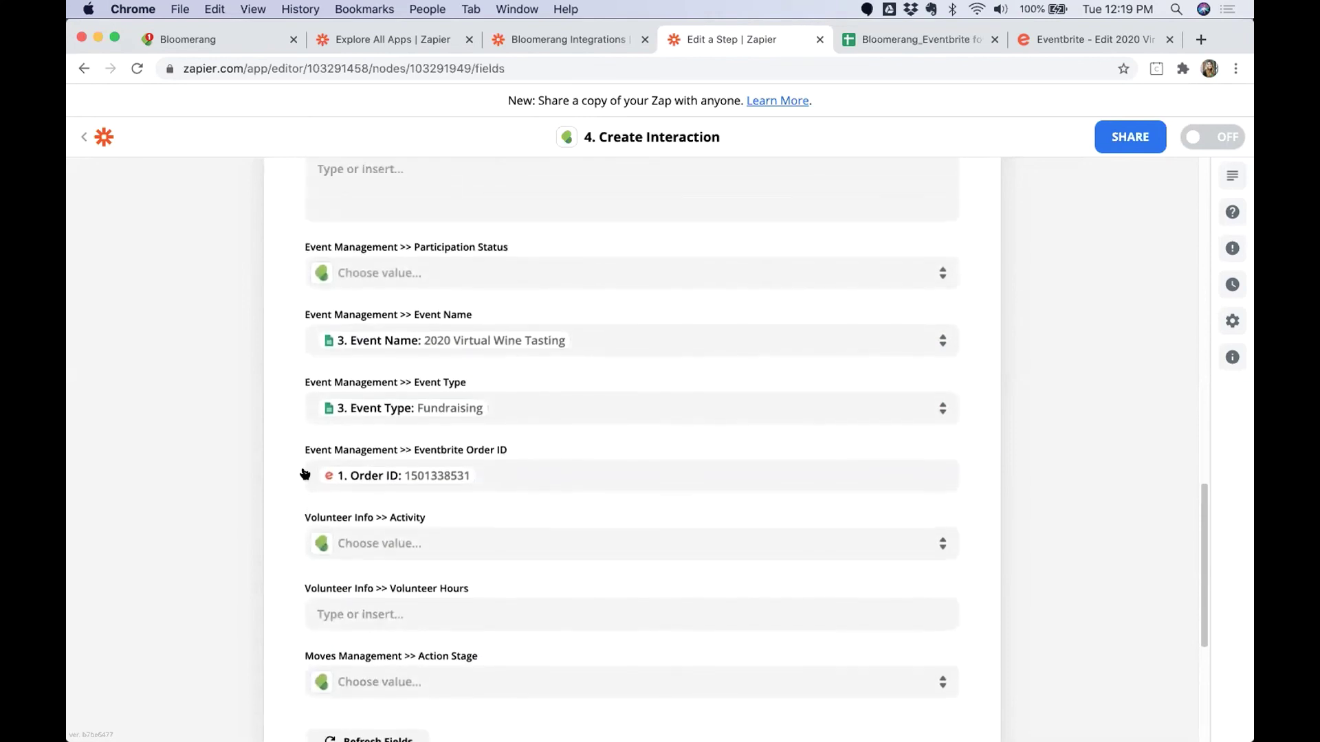
pyautogui.moveTo(306, 247); pyautogui.dragTo(514, 247)
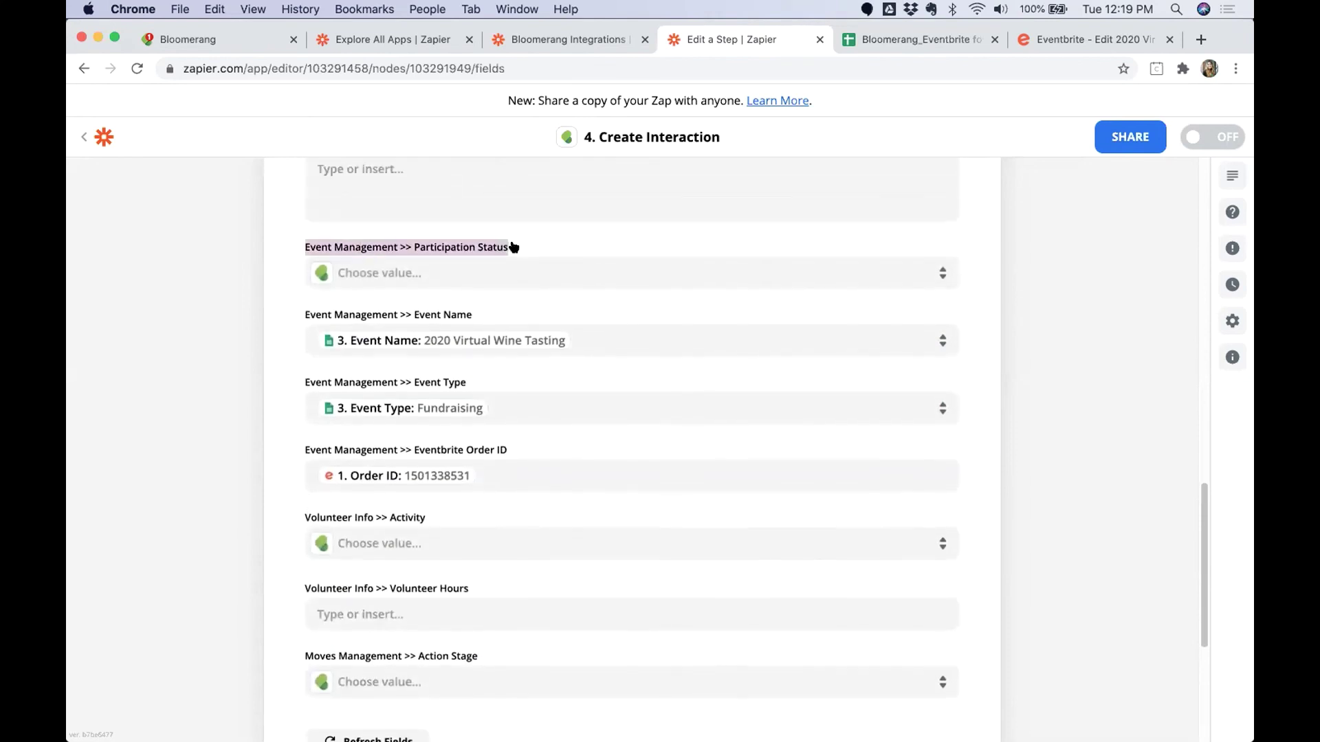
pyautogui.click(516, 284)
pyautogui.click(344, 495)
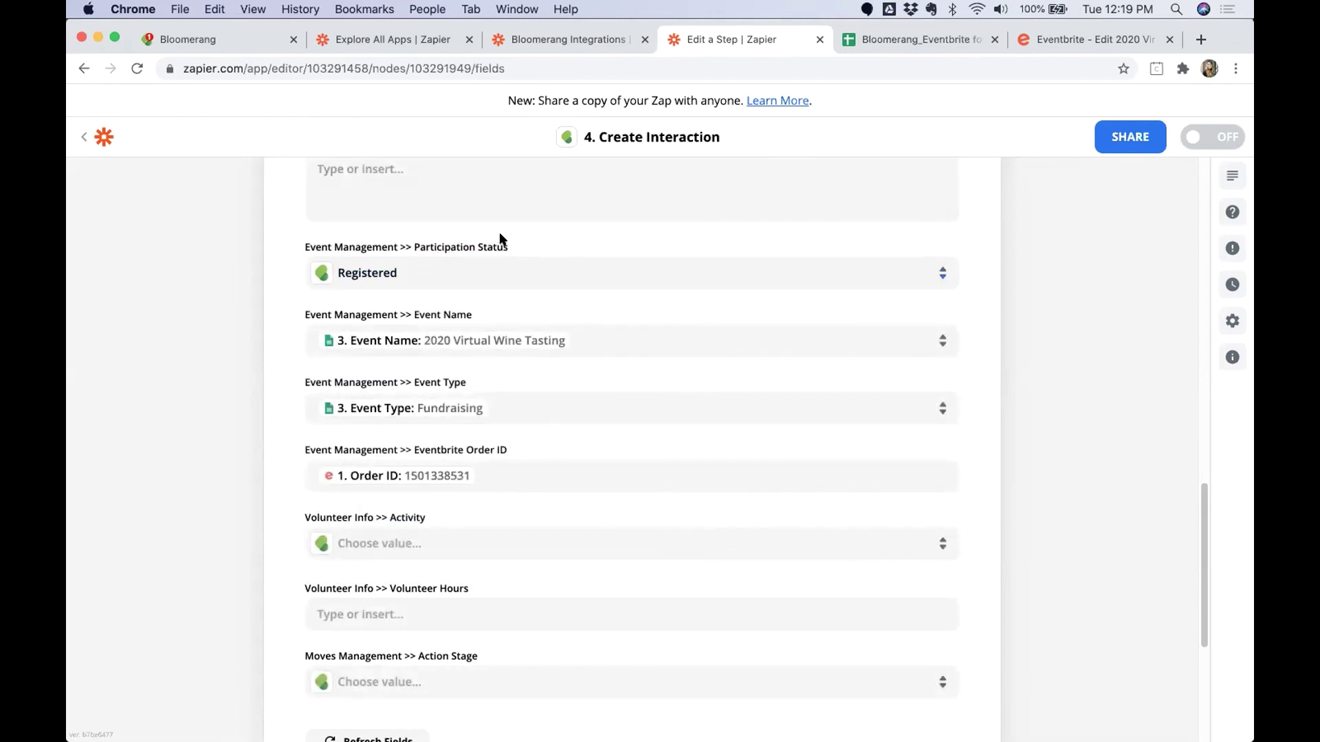
pyautogui.moveTo(499, 248); pyautogui.dragTo(300, 248)
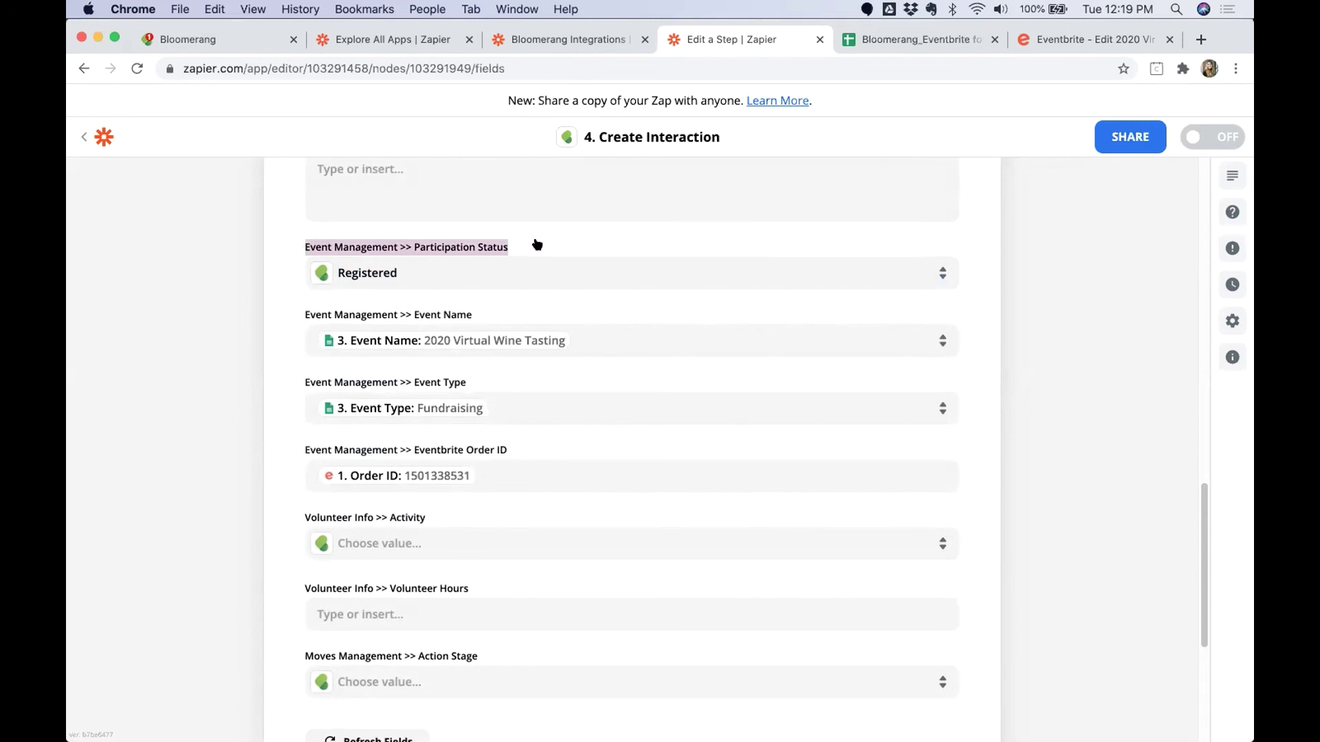
pyautogui.click(477, 272)
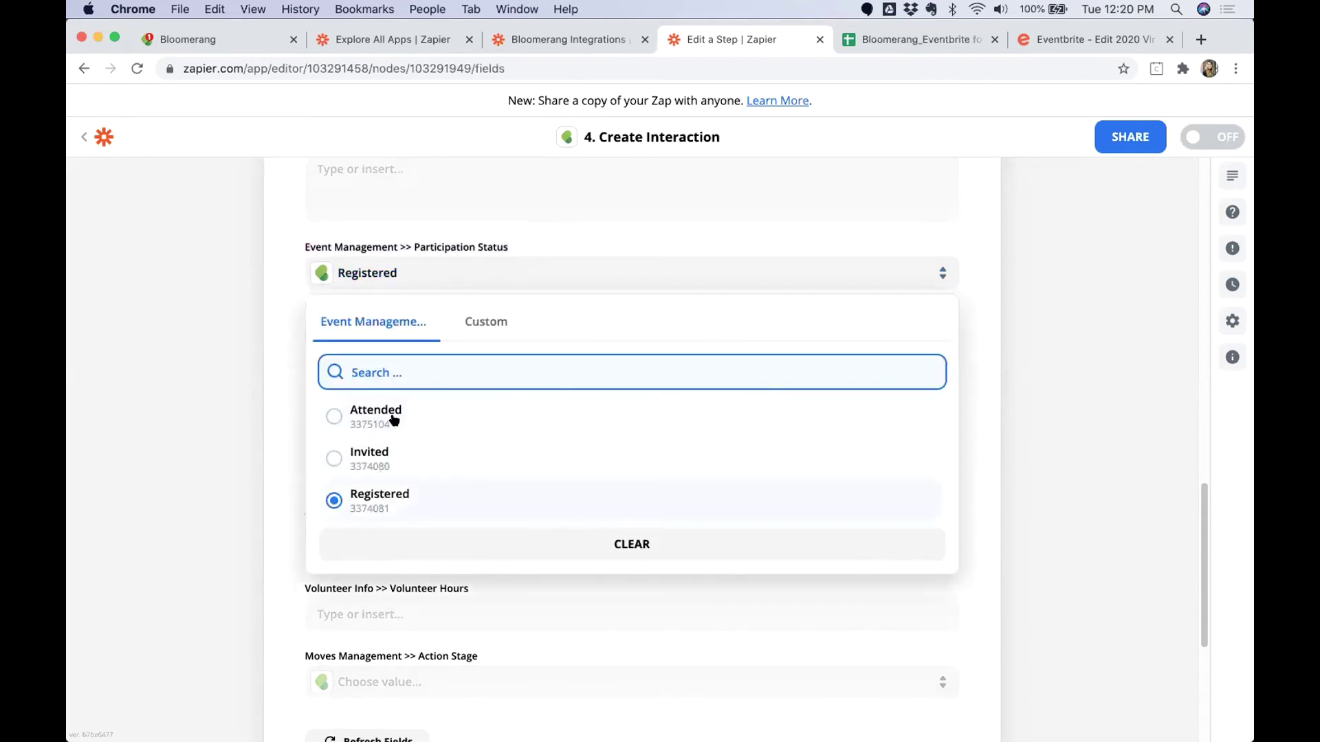
pyautogui.click(262, 430)
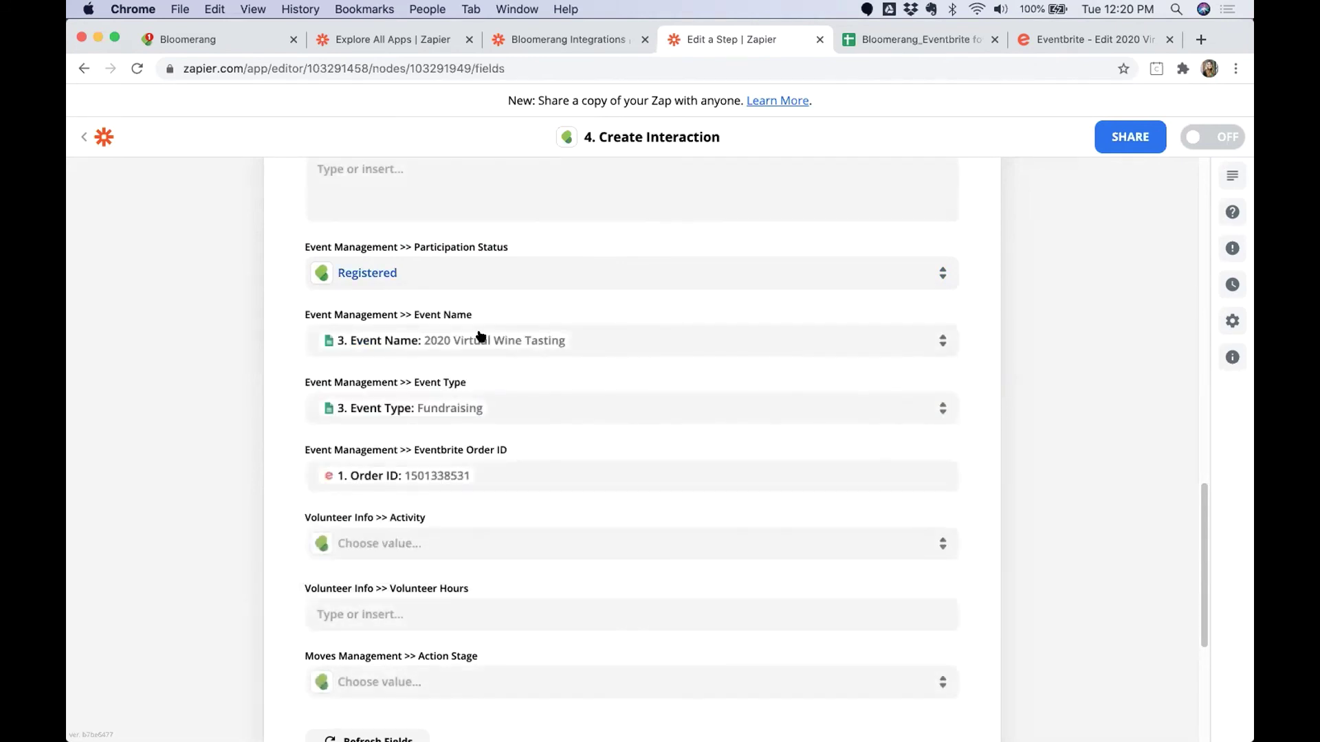
pyautogui.scroll(-4, 492, 382)
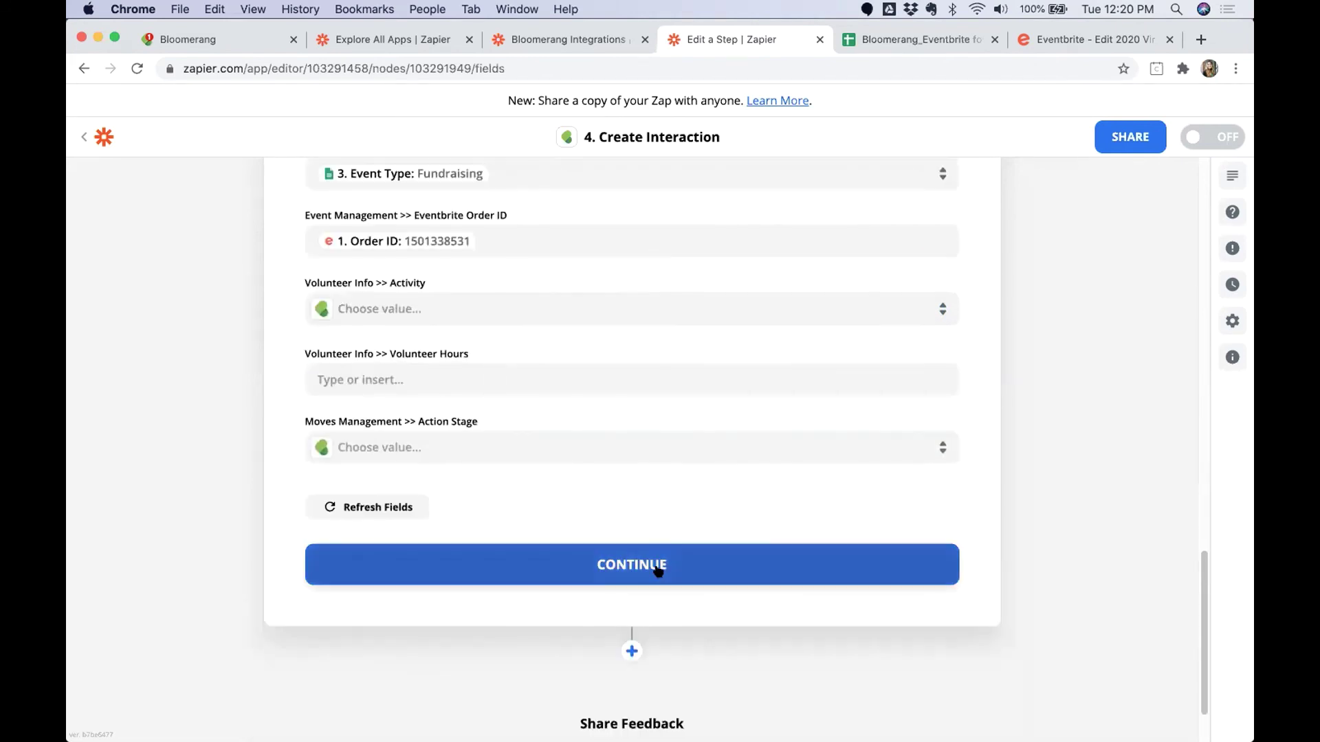
# Confirm the interaction mappings and bring up the 2020 Virtual Wine Tasting Eventbrite page.
pyautogui.click(617, 565)
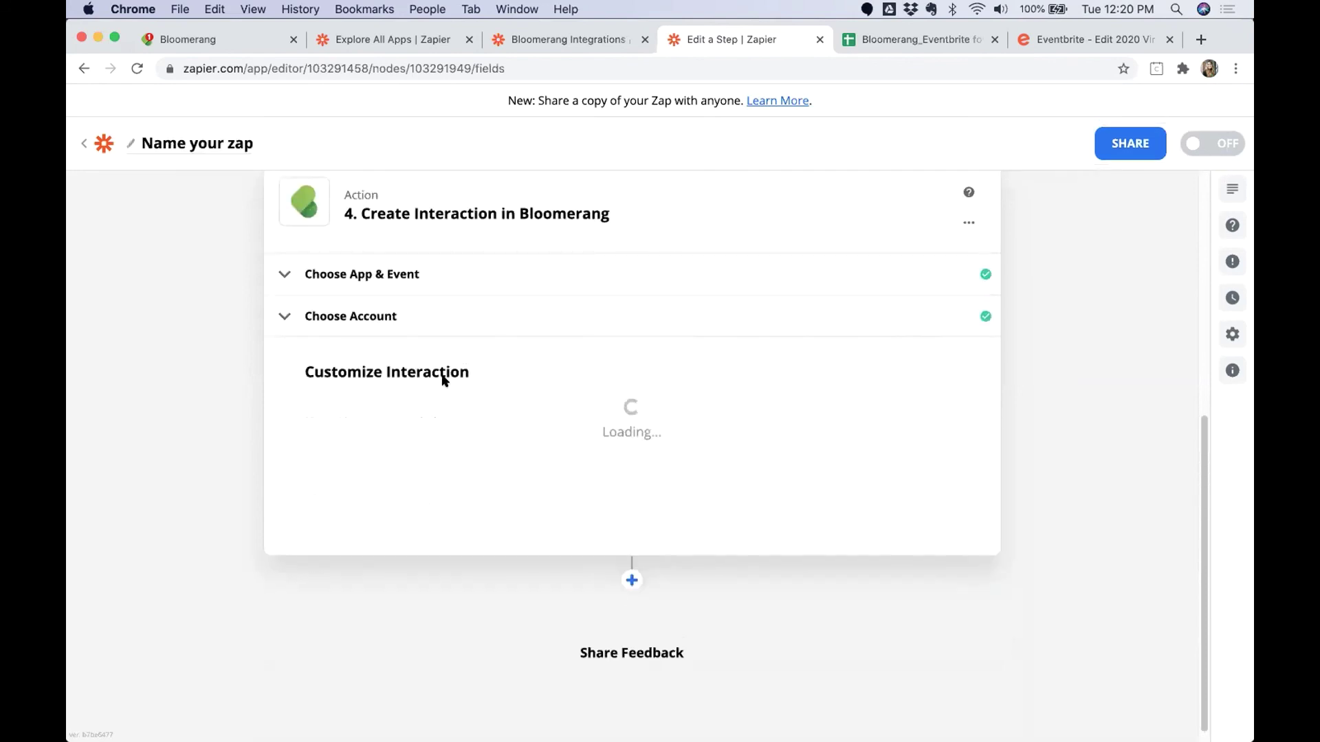
pyautogui.scroll(5, 509, 427)
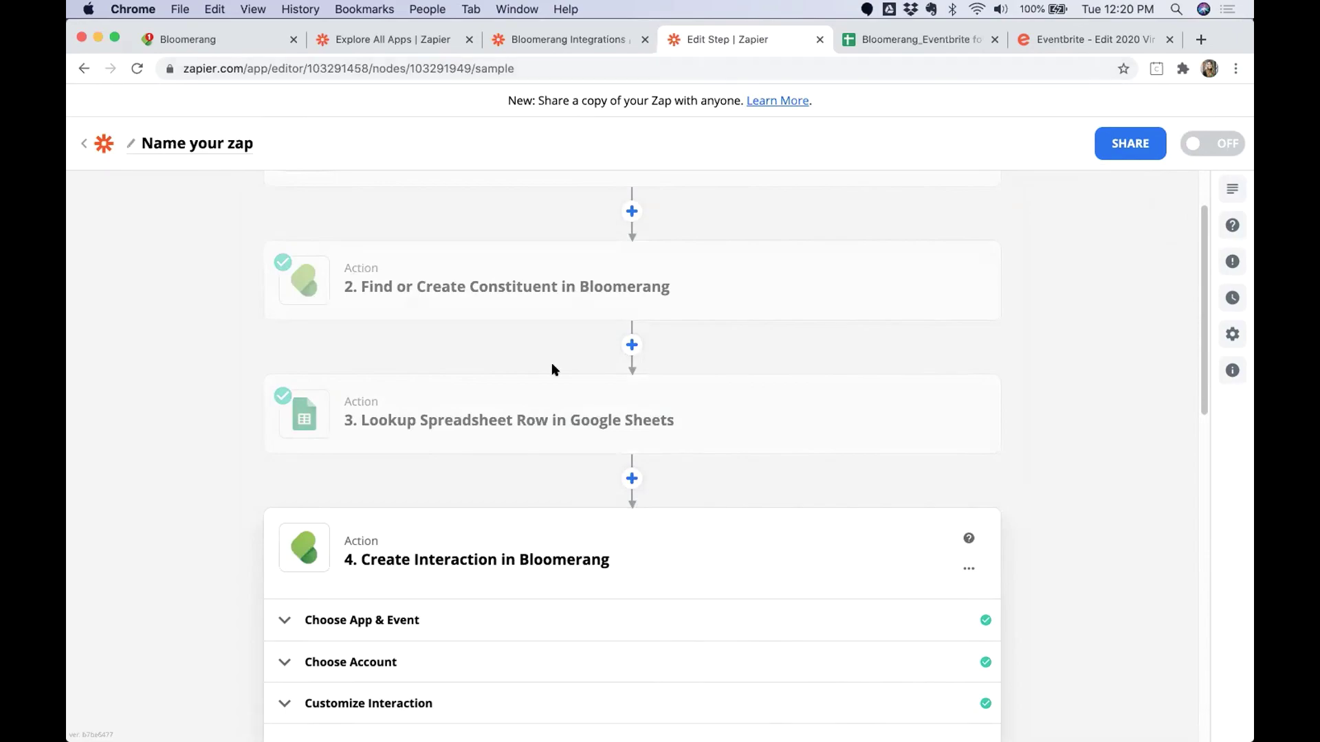
pyautogui.hotkey('ctrl', 'Up')
pyautogui.click(362, 167)
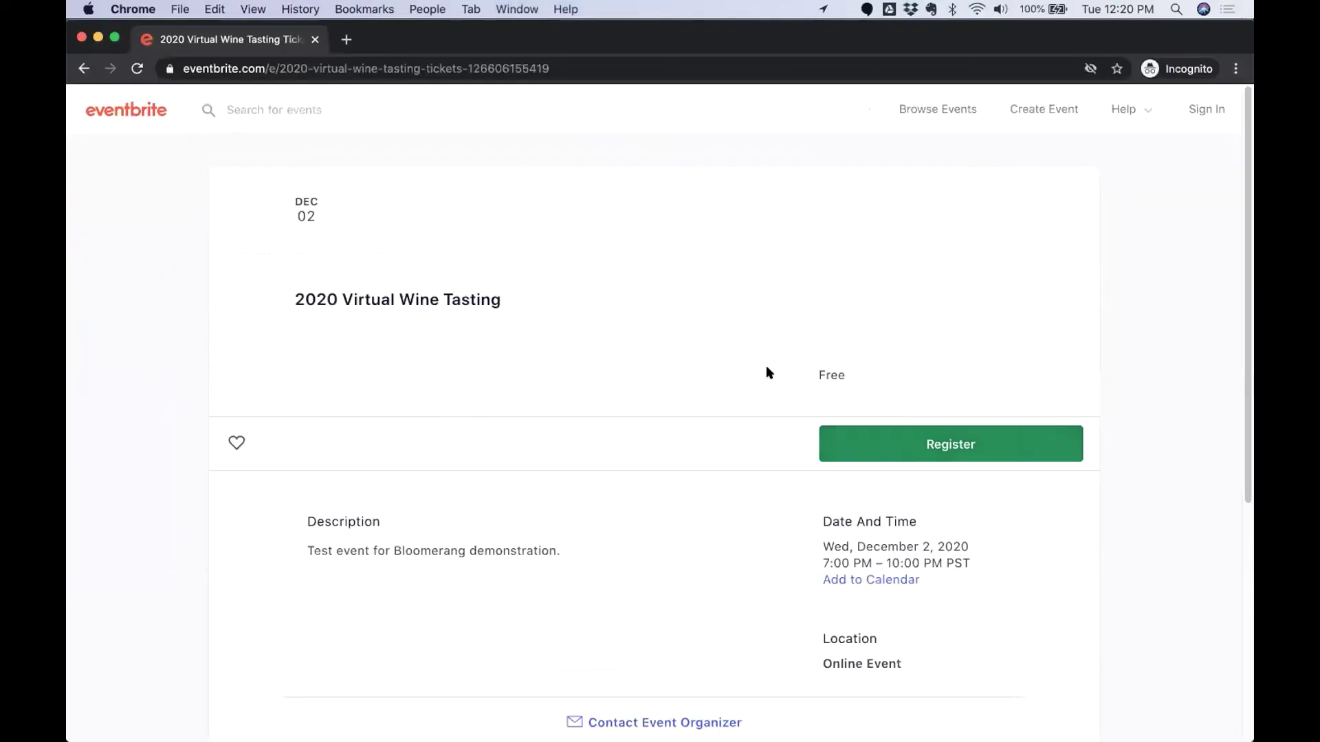
# Start registration and enter the contact's first name, last name, and email twice.
pyautogui.click(955, 446)
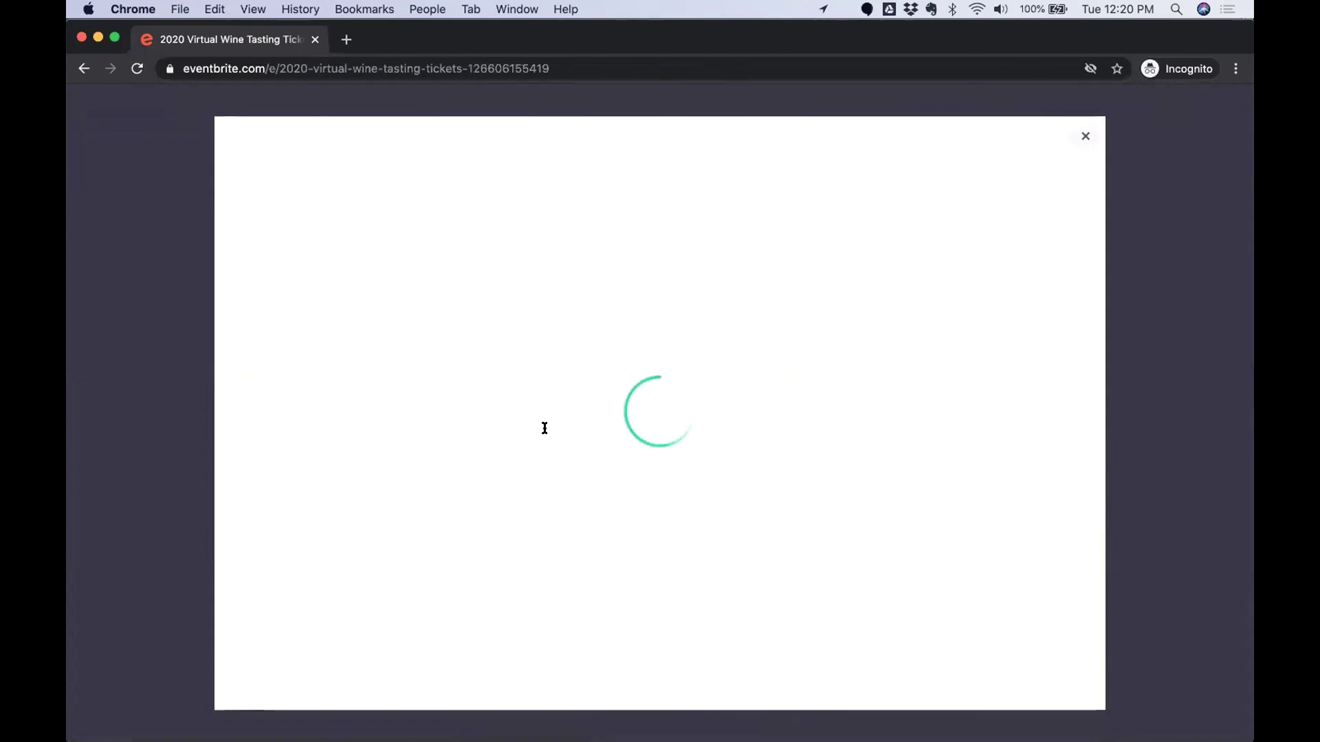
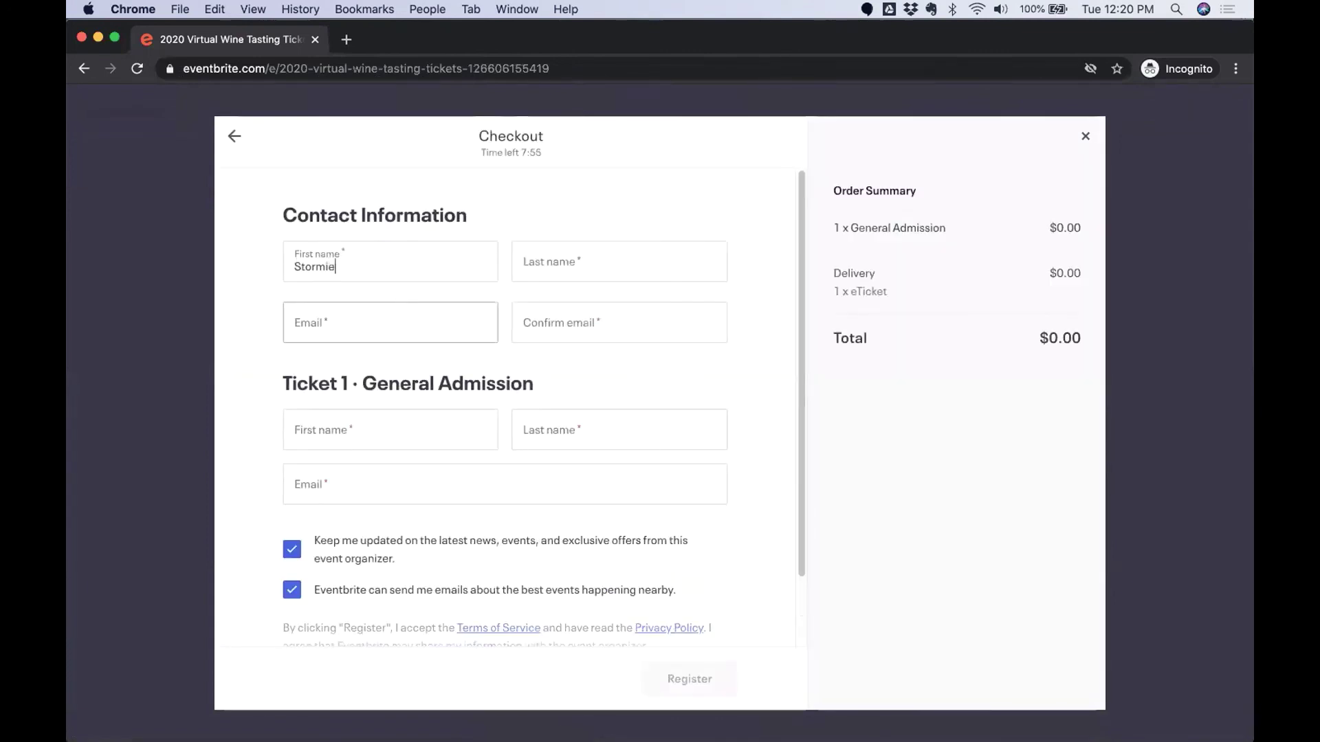
pyautogui.press('Tab')
pyautogui.press('Tab')
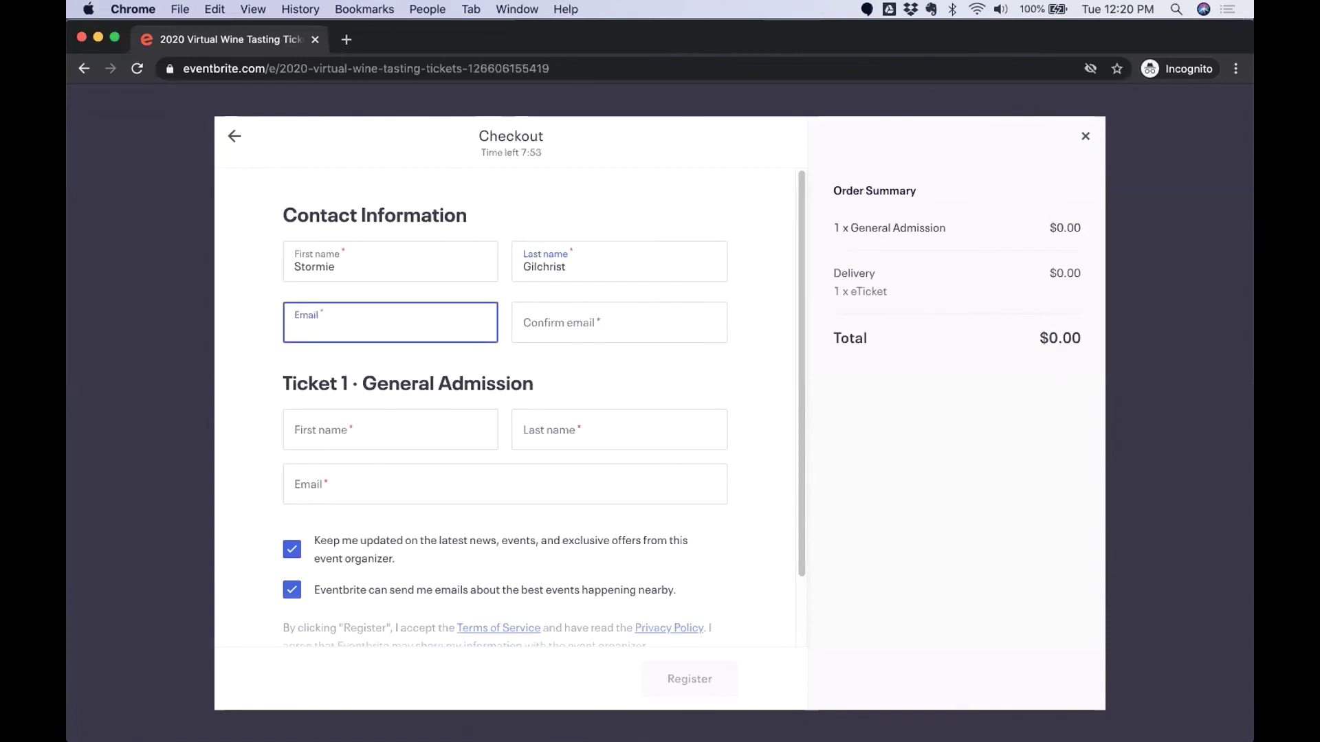
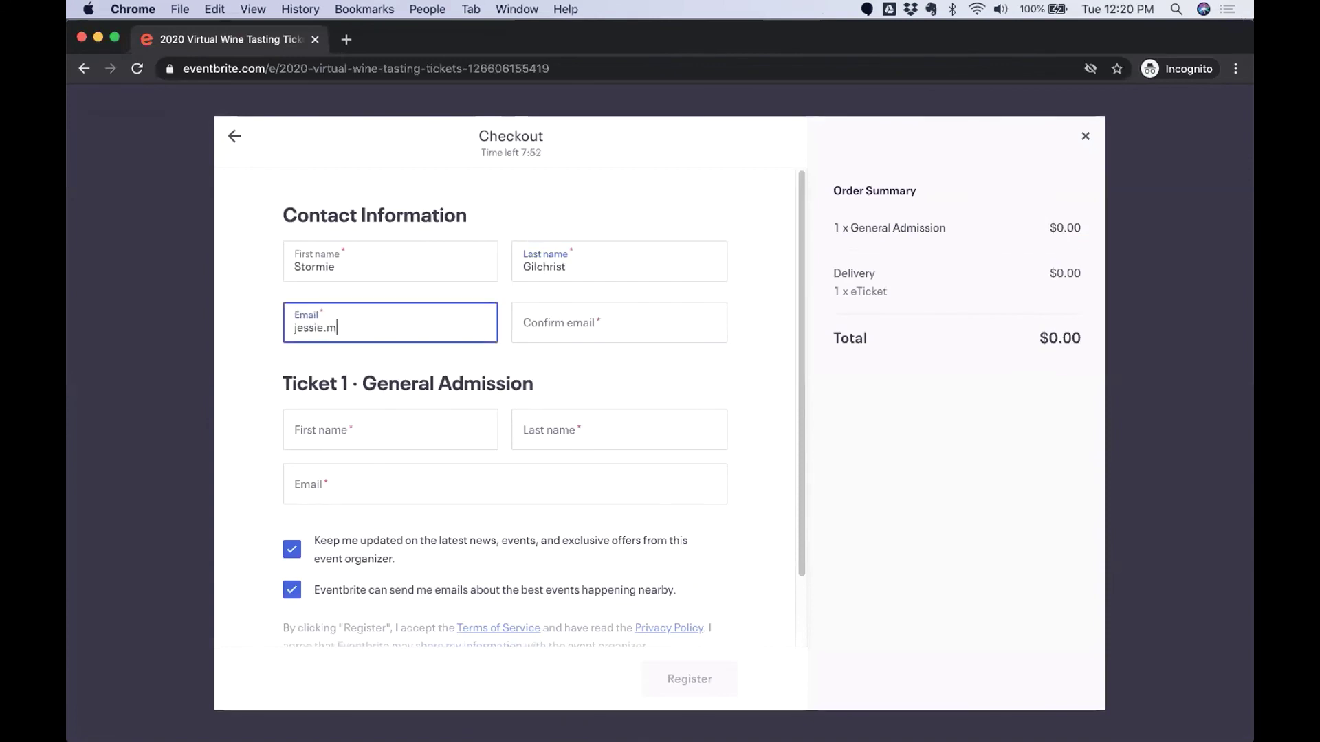
pyautogui.press('Tab')
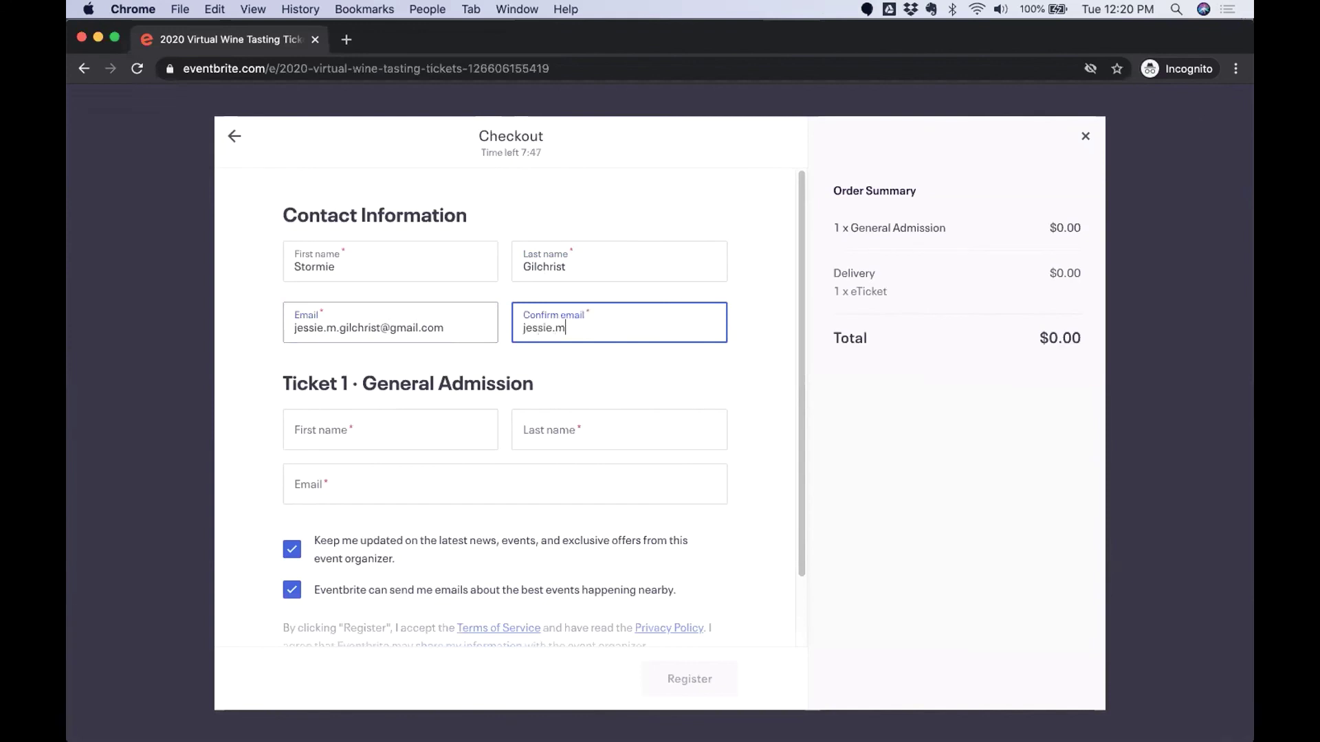
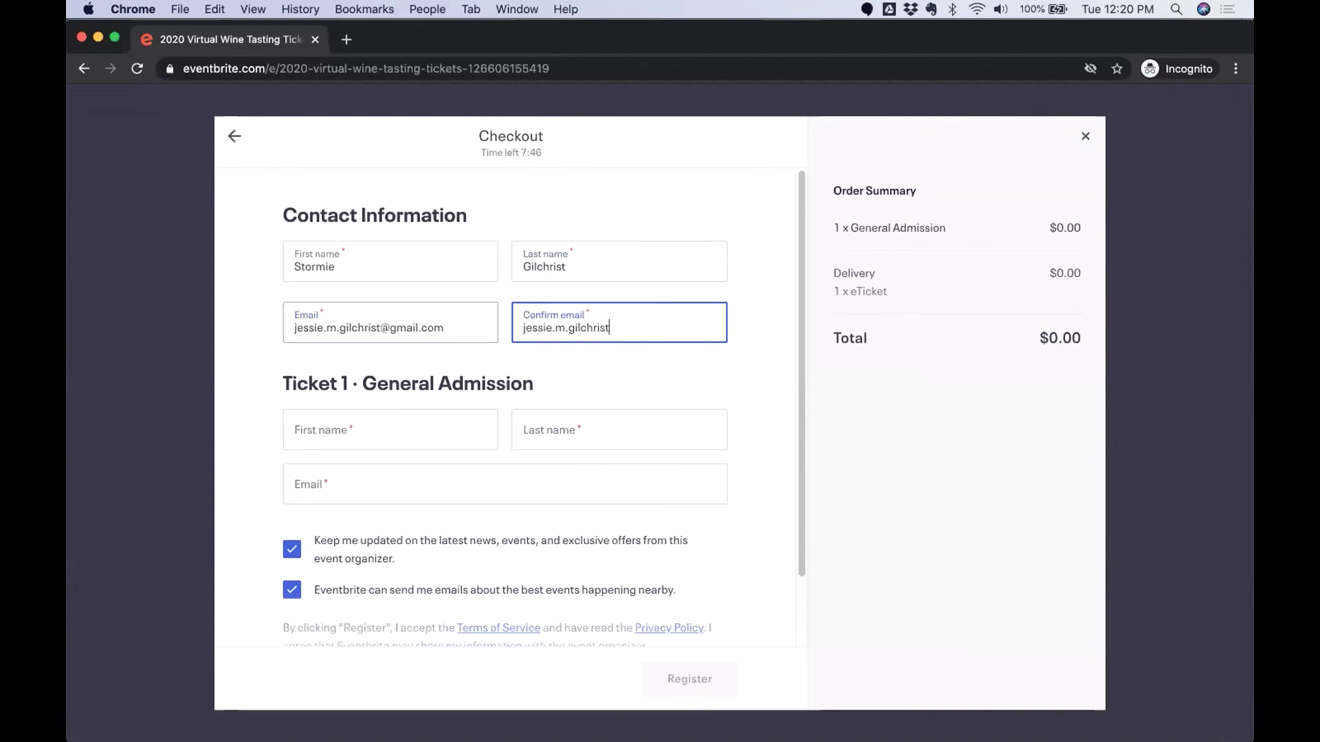
# Enter the ticket holder's name and email, uncheck both marketing opt-ins, and submit.
pyautogui.press('Tab')
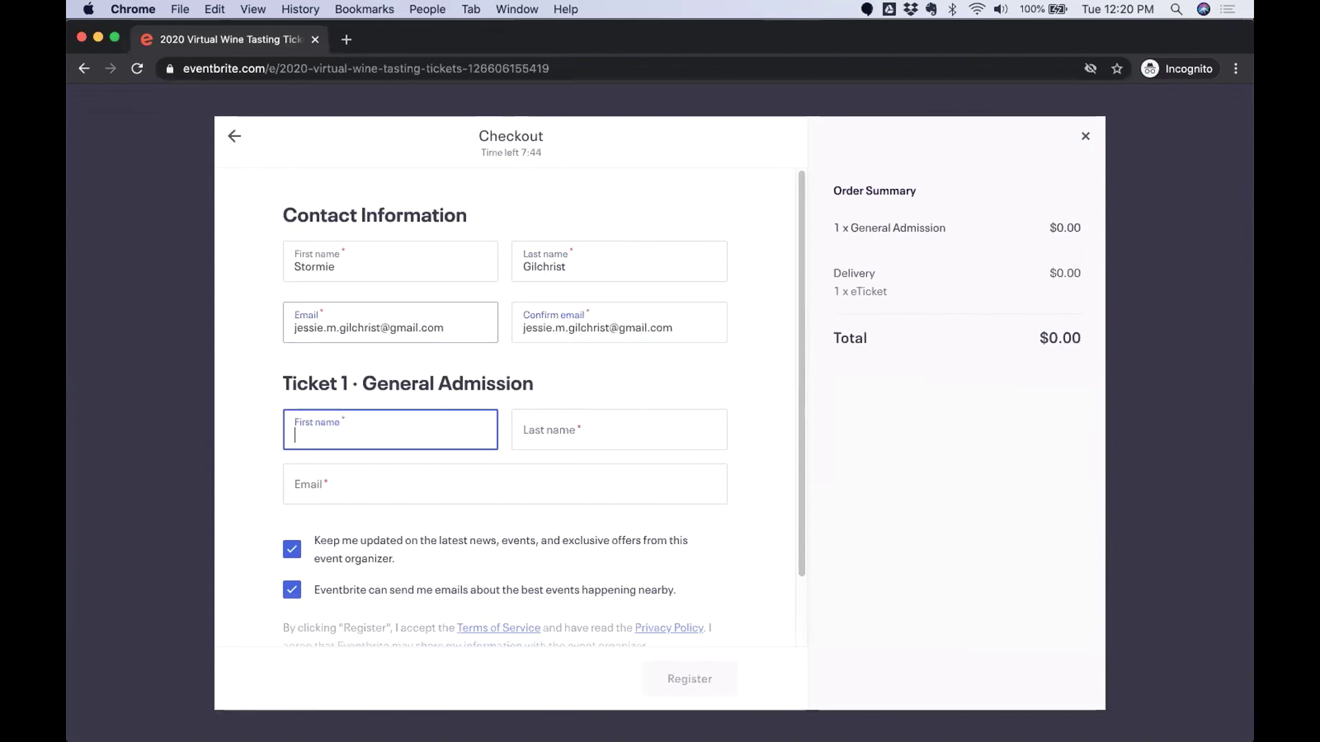
pyautogui.press('Tab')
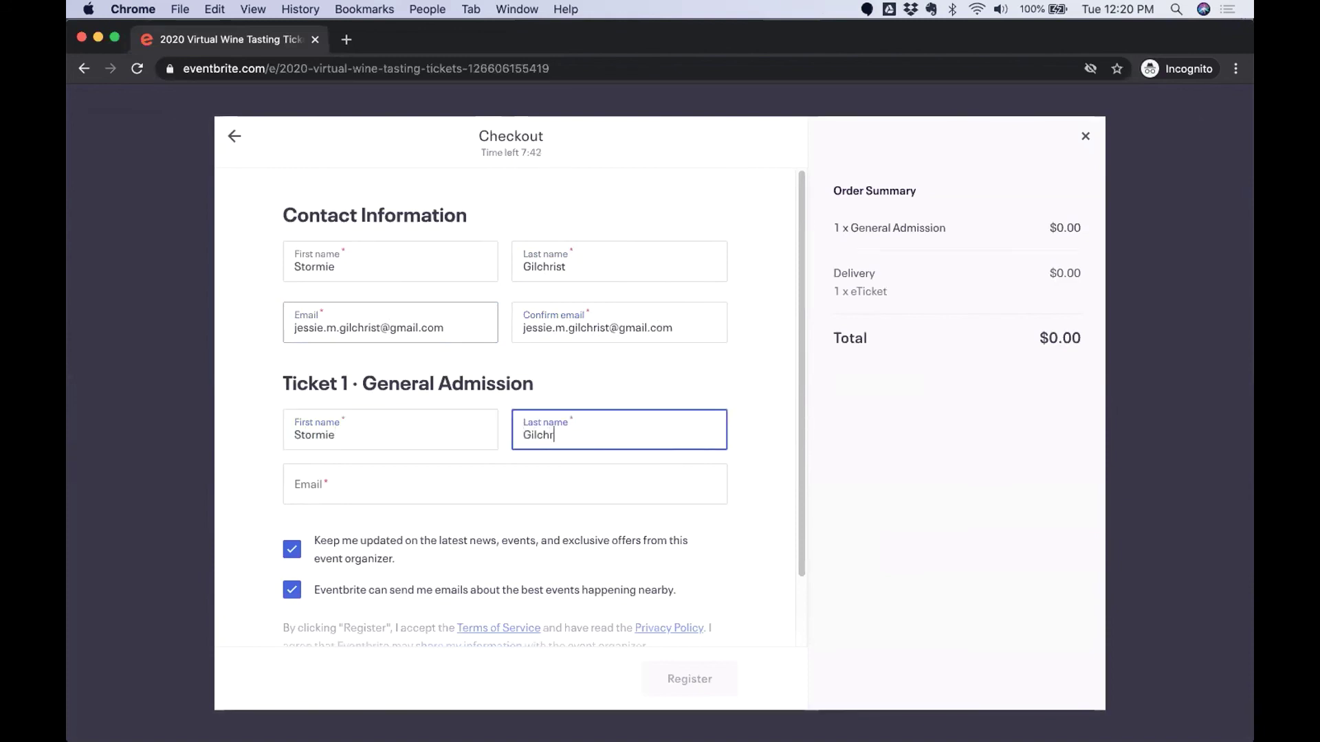
pyautogui.press('Tab')
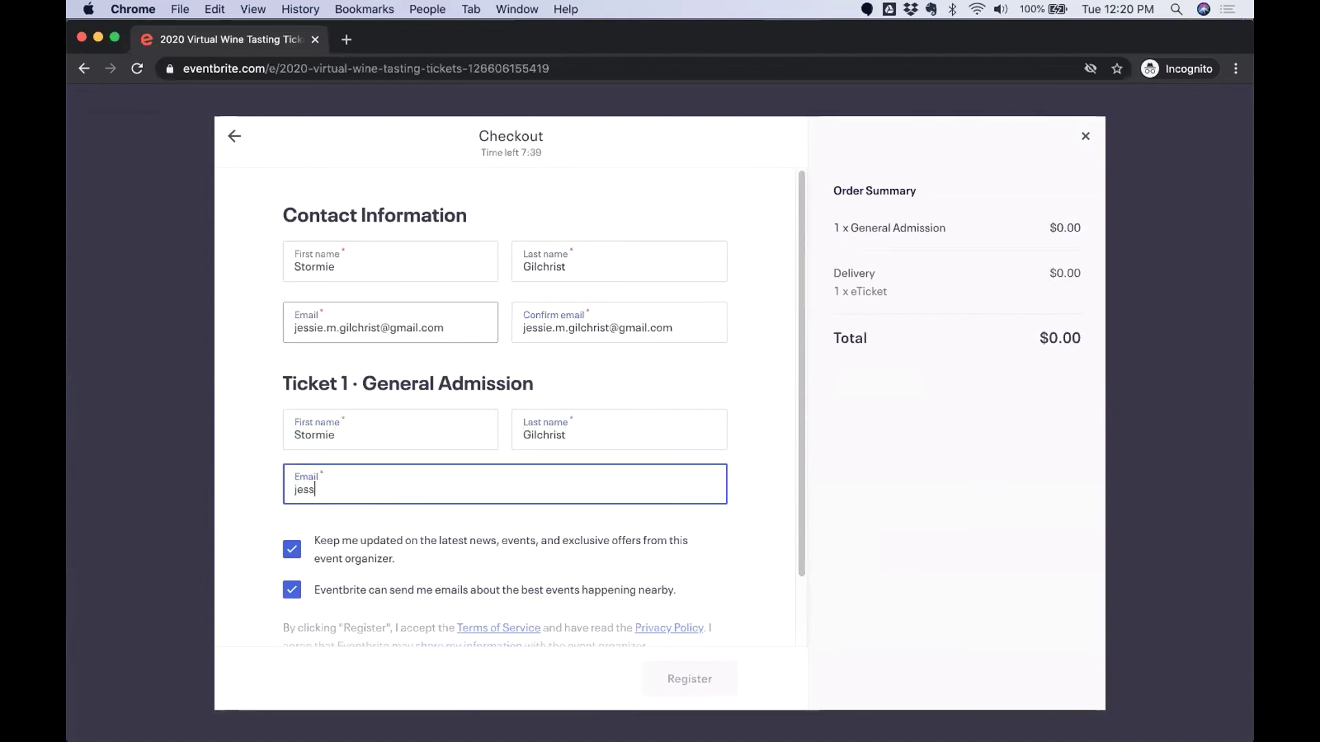
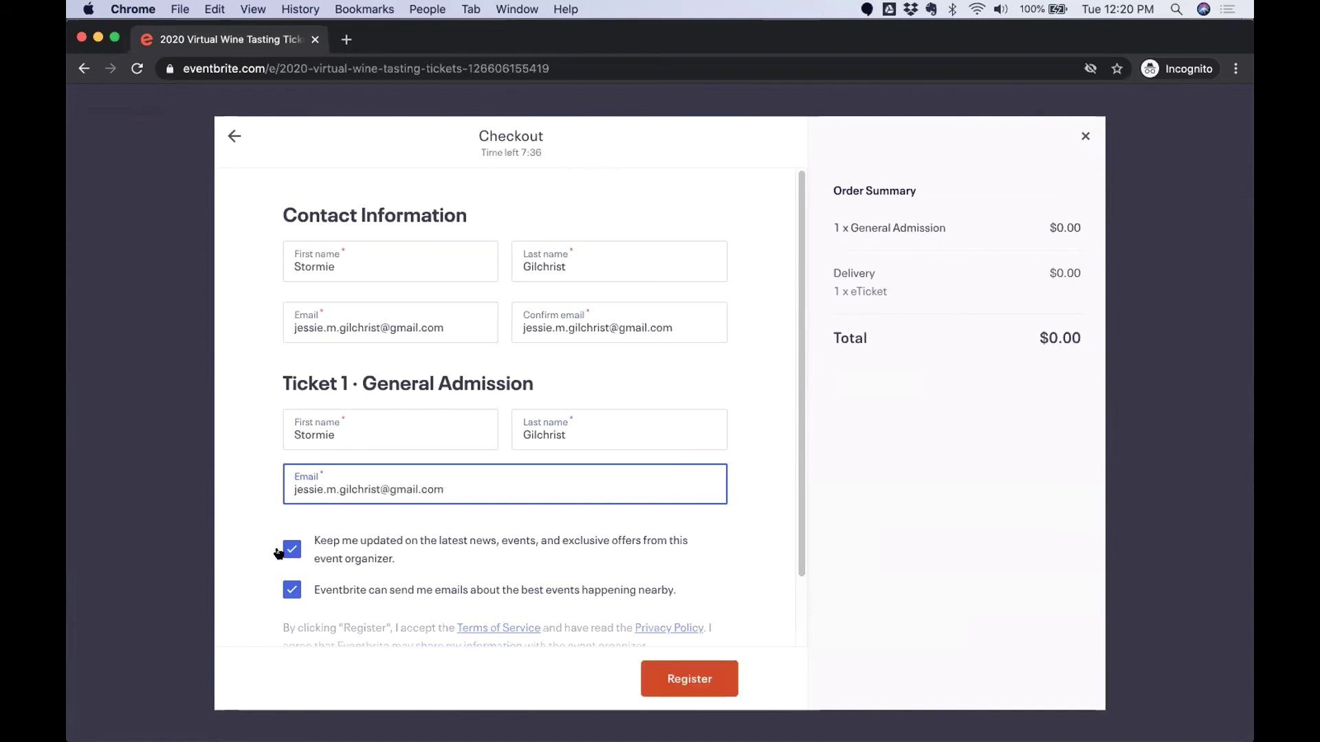
pyautogui.click(292, 550)
pyautogui.click(440, 591)
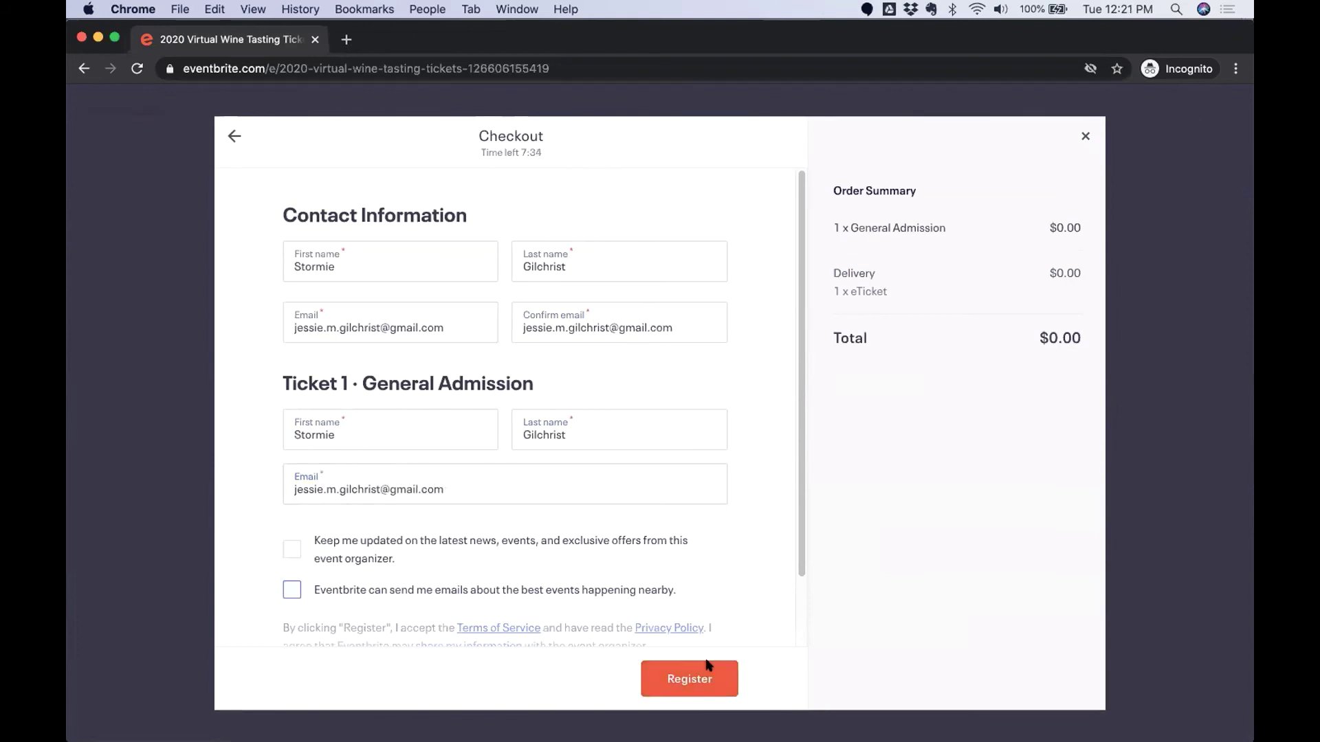
pyautogui.click(687, 677)
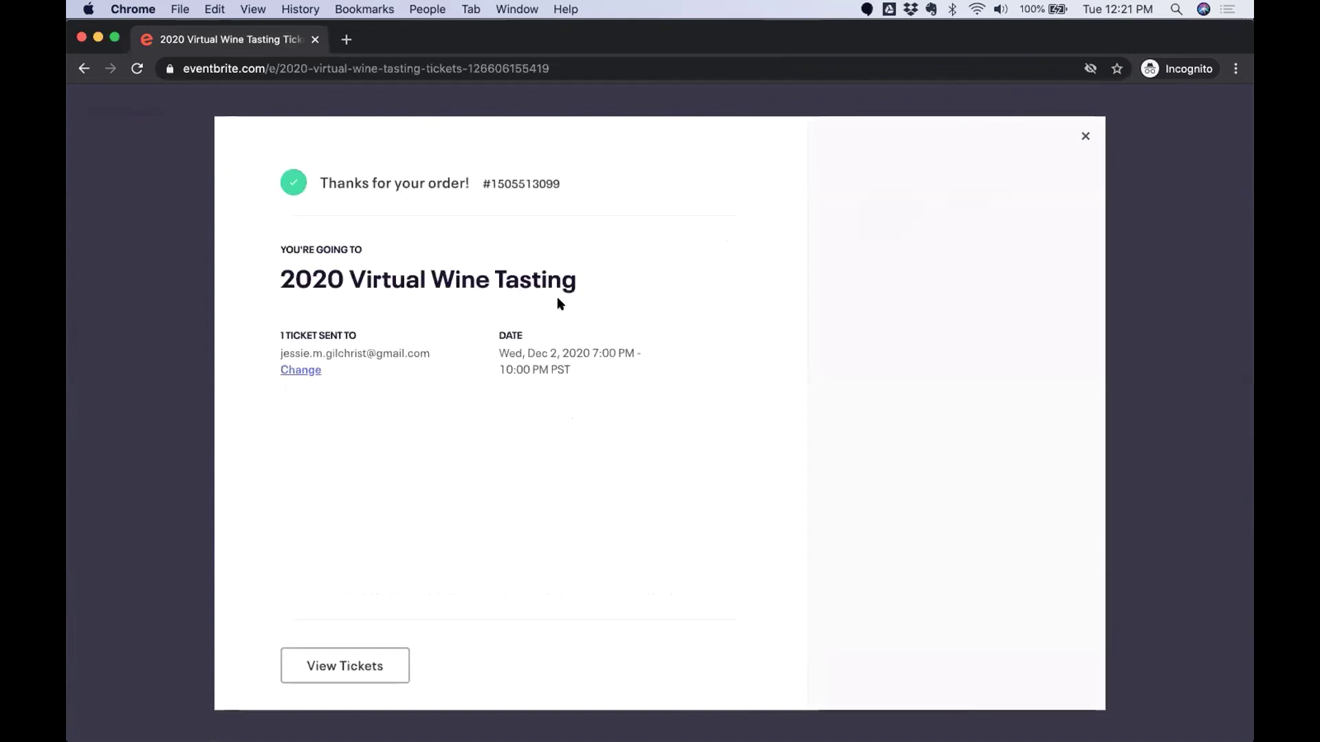
# Open the 2020 Virtual Wine Tasting orders report under Manage Attendees.
pyautogui.hotkey('ctrl', 'Up')
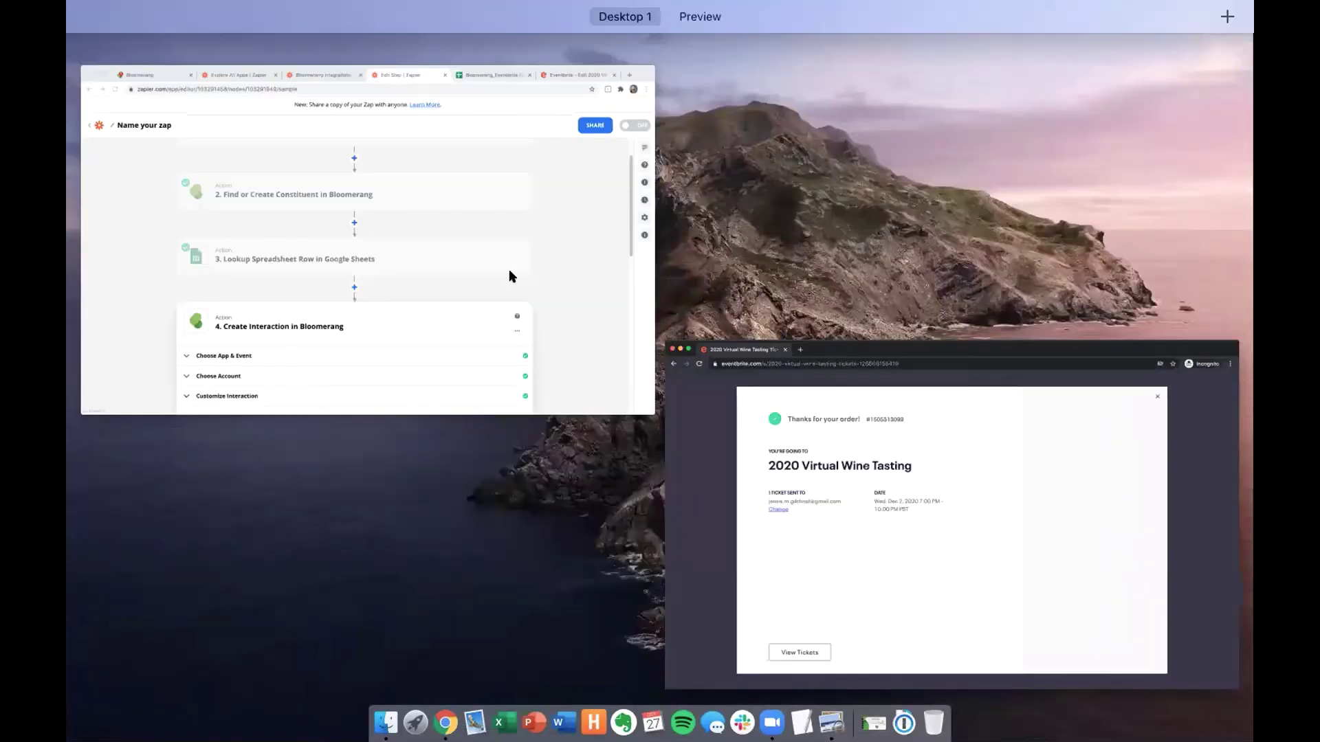
pyautogui.click(509, 269)
pyautogui.click(1045, 39)
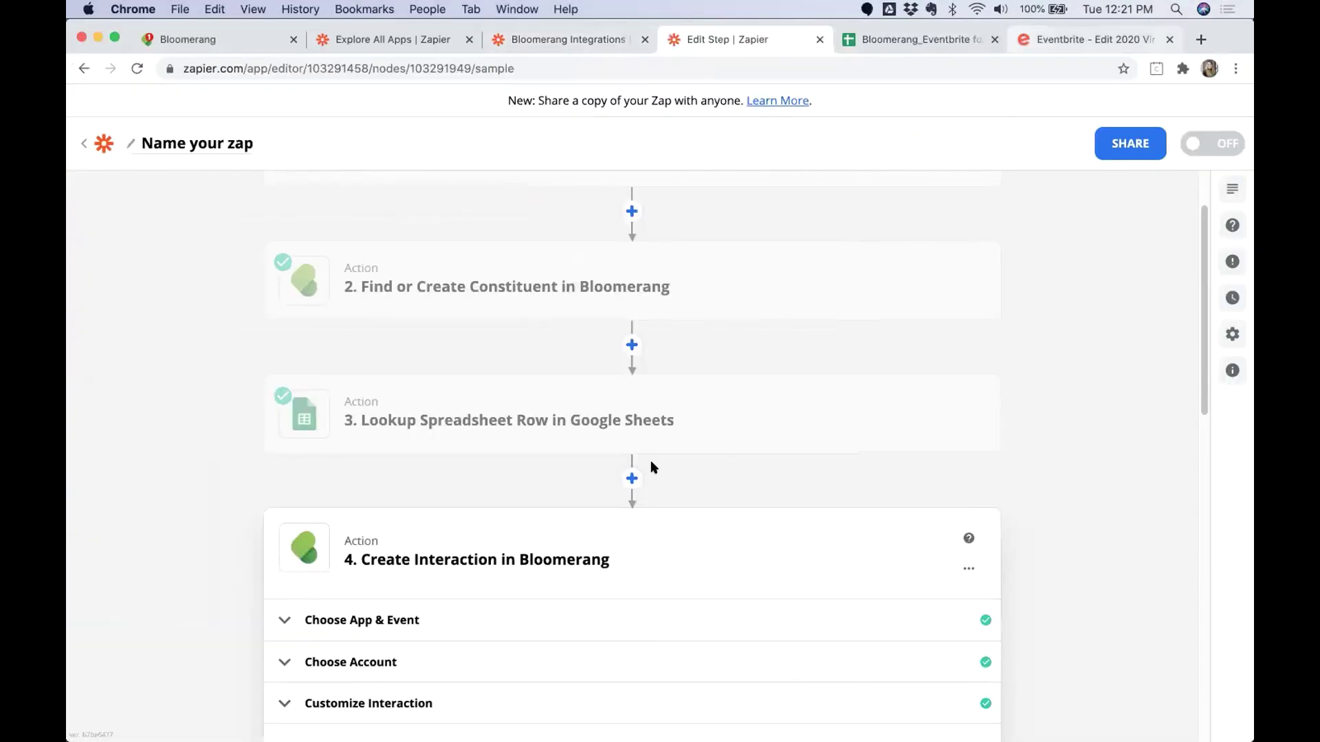
pyautogui.scroll(-2, 198, 603)
pyautogui.click(138, 591)
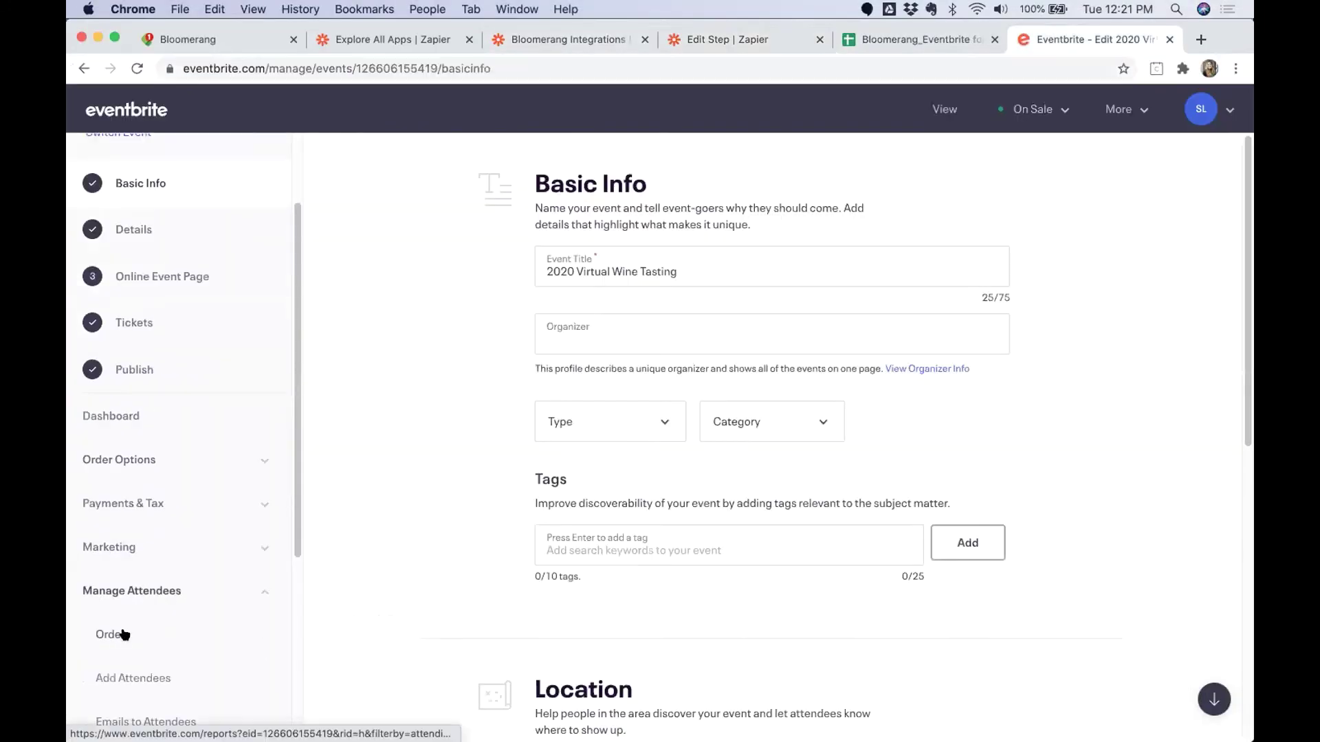
pyautogui.scroll(-3, 153, 603)
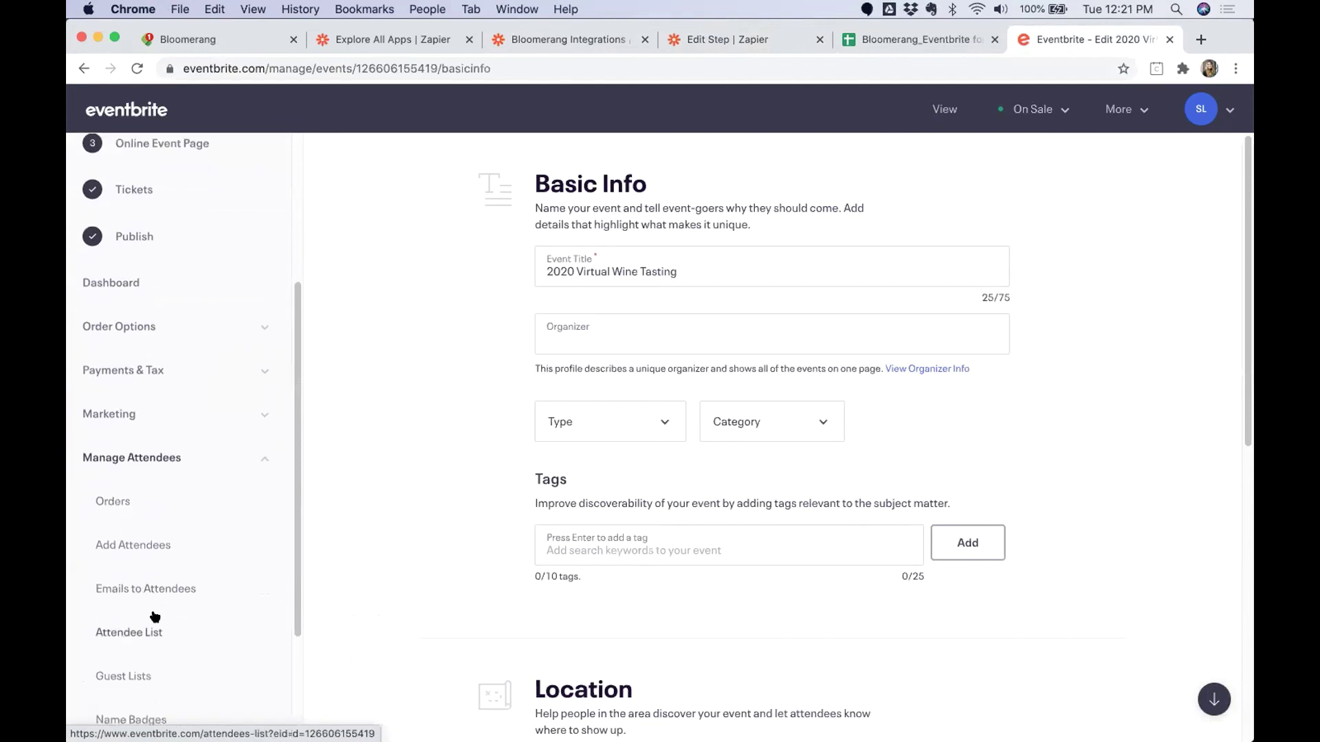
pyautogui.click(125, 461)
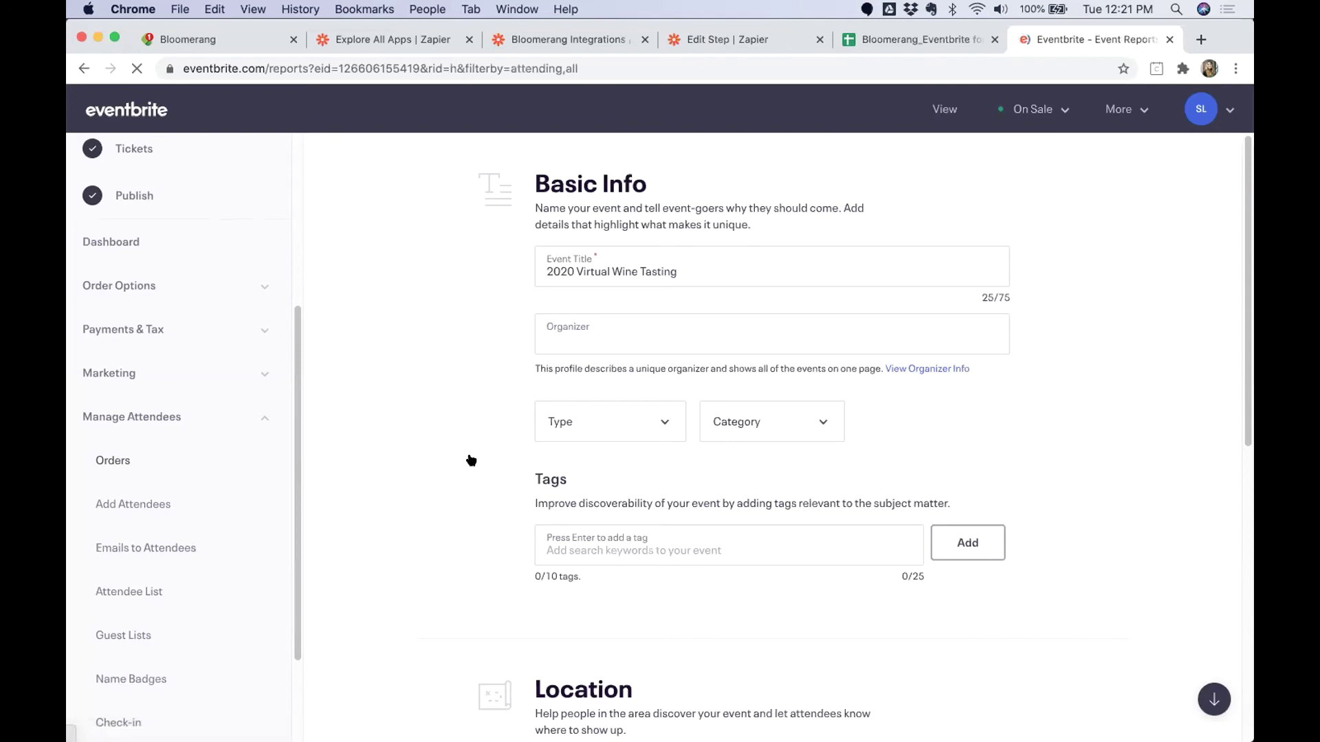
pyautogui.scroll(-5, 477, 464)
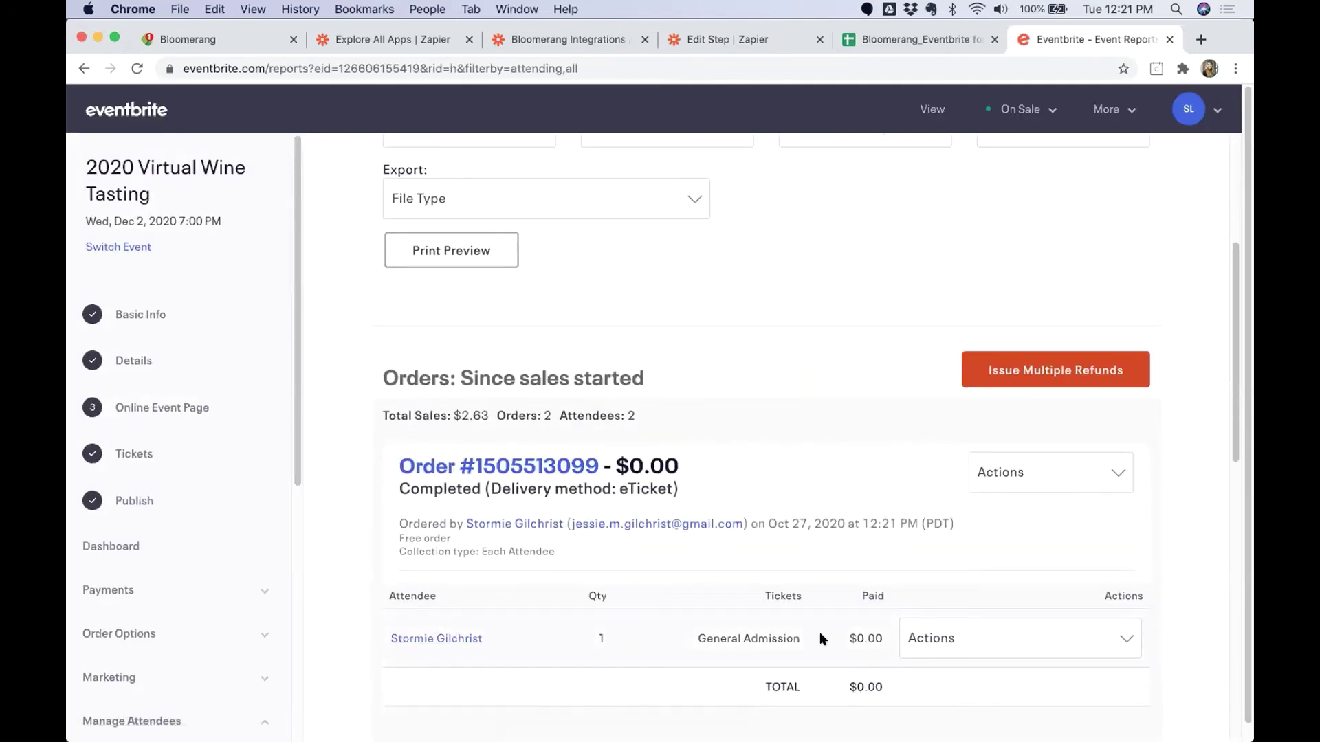
# Show the constituent's Bloomerang timeline with the new Registered interaction.
pyautogui.click(200, 46)
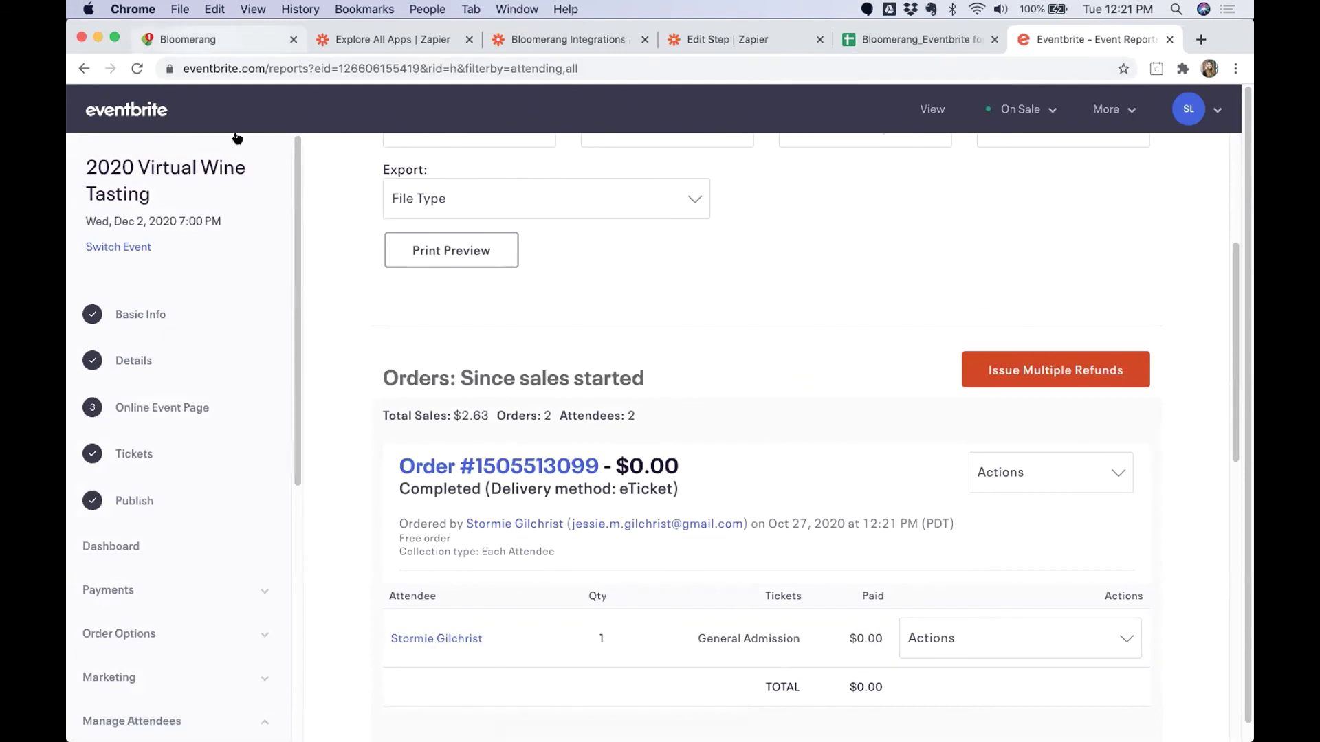
pyautogui.scroll(10, 403, 296)
pyautogui.click(461, 255)
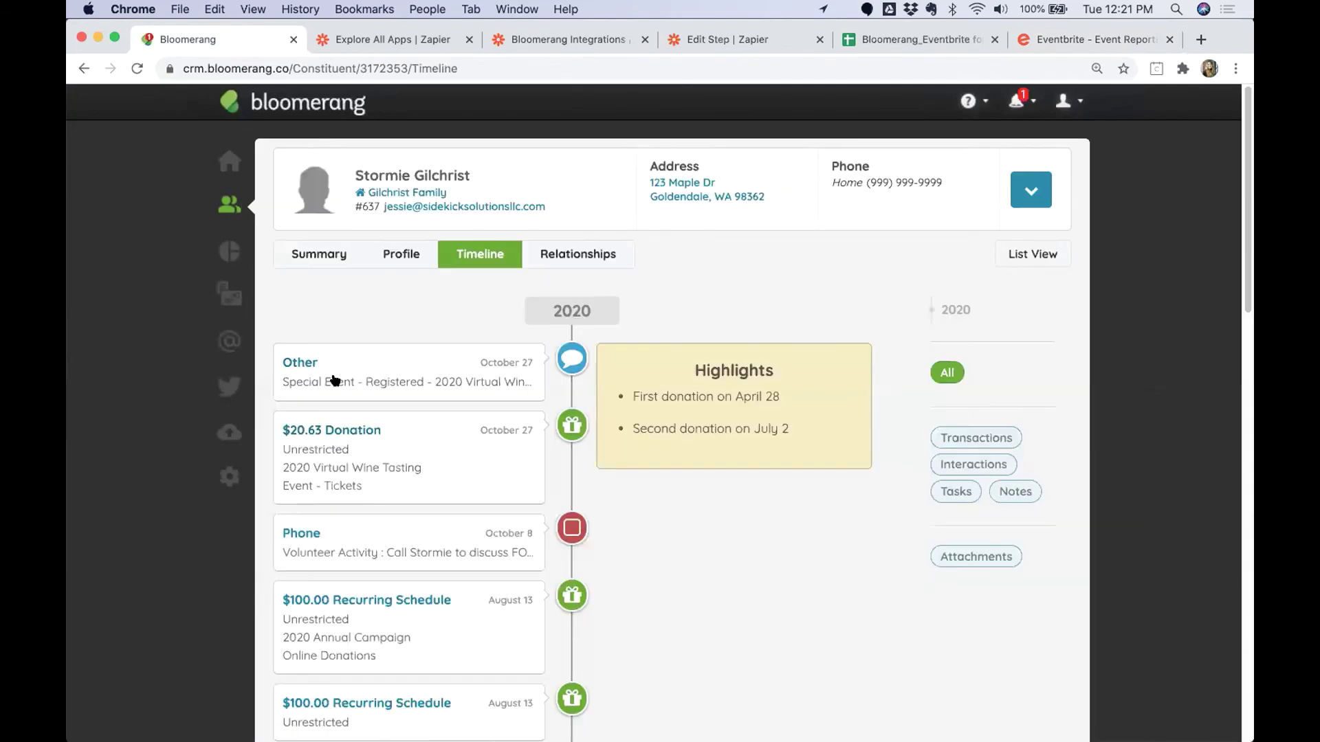
# Review the Registered interaction's Subject, Purpose, Event Name, Event Type and Eventbrite Order ID.
pyautogui.click(362, 381)
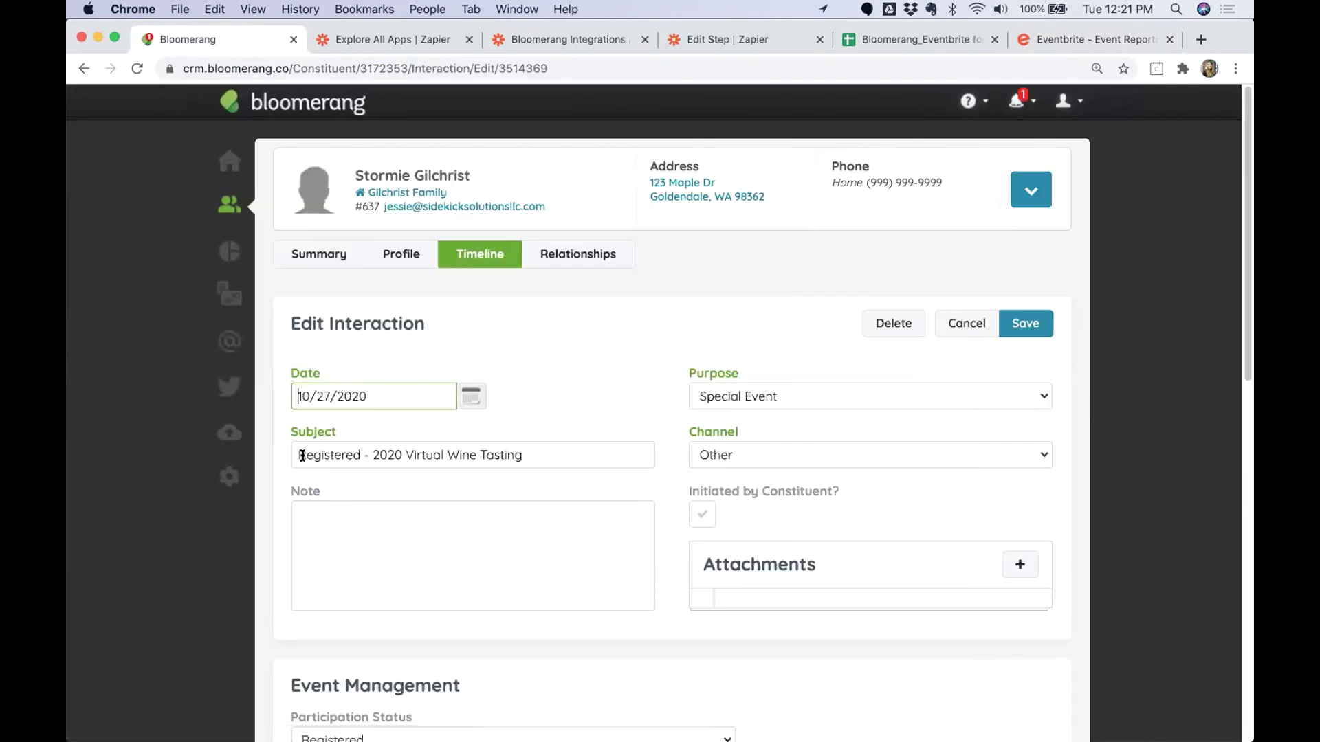
pyautogui.tripleClick(565, 451)
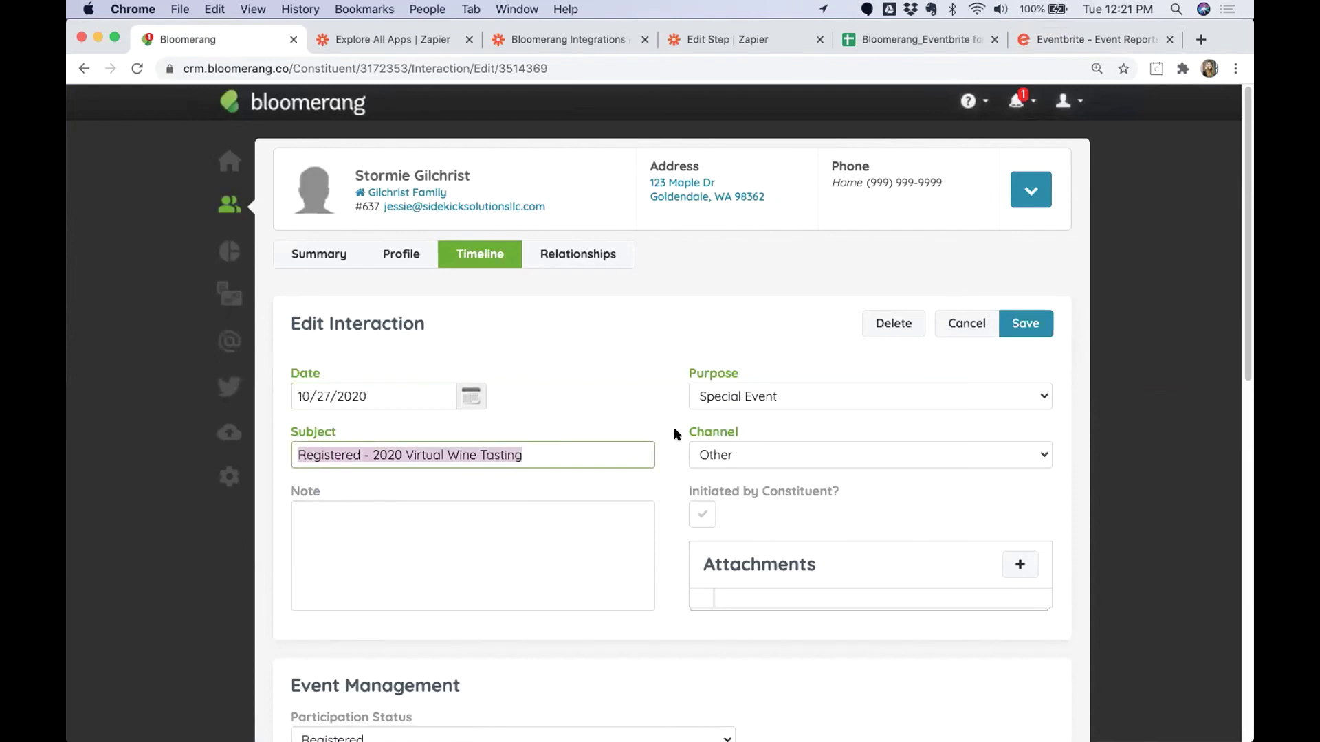
pyautogui.moveTo(689, 374); pyautogui.dragTo(781, 427)
pyautogui.scroll(-3, 649, 571)
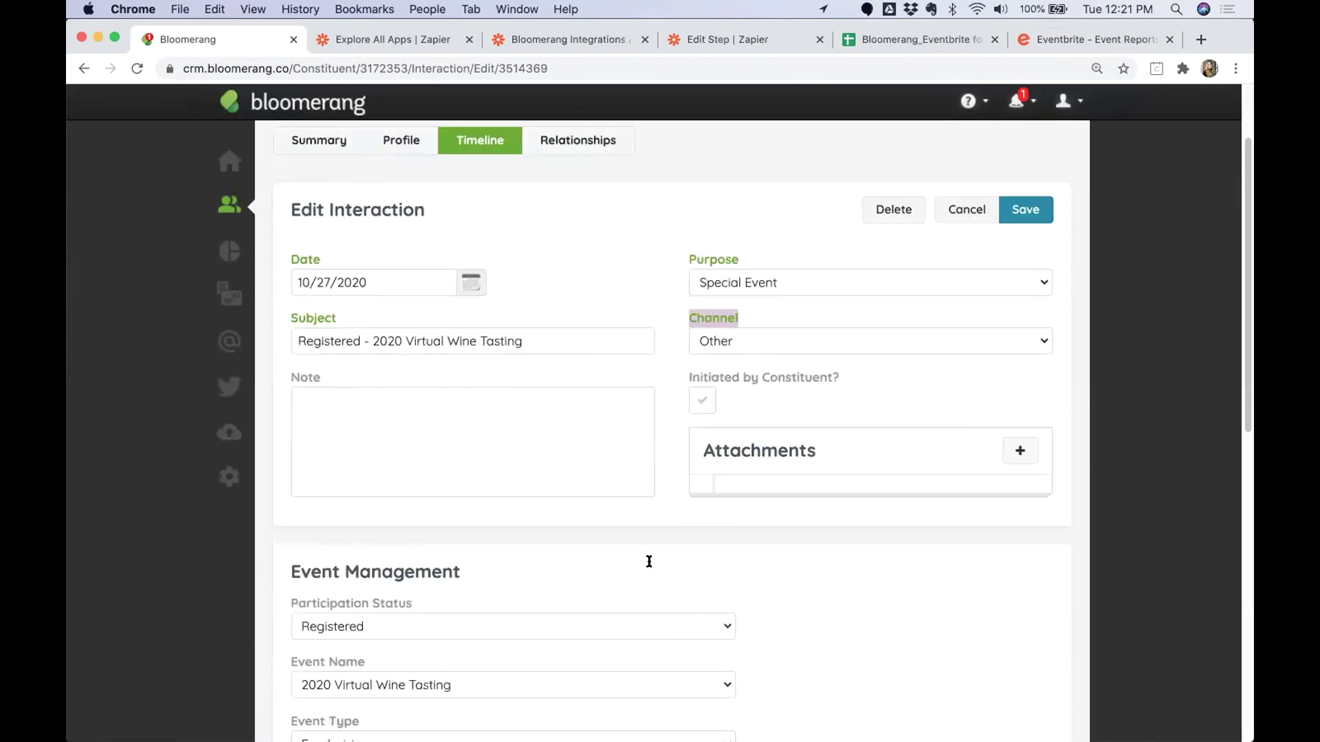
pyautogui.scroll(-6, 649, 561)
pyautogui.moveTo(284, 292); pyautogui.dragTo(369, 306)
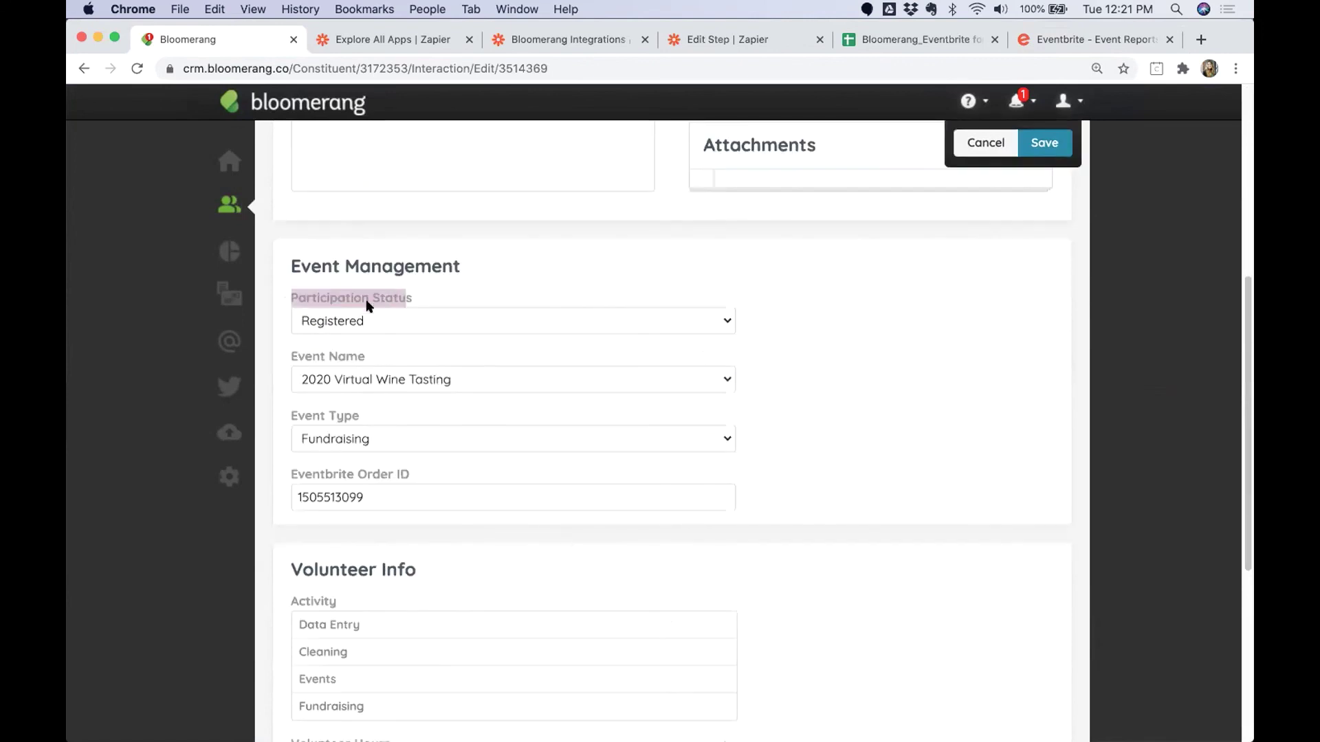
pyautogui.moveTo(281, 352); pyautogui.dragTo(365, 352)
pyautogui.moveTo(283, 414); pyautogui.dragTo(355, 431)
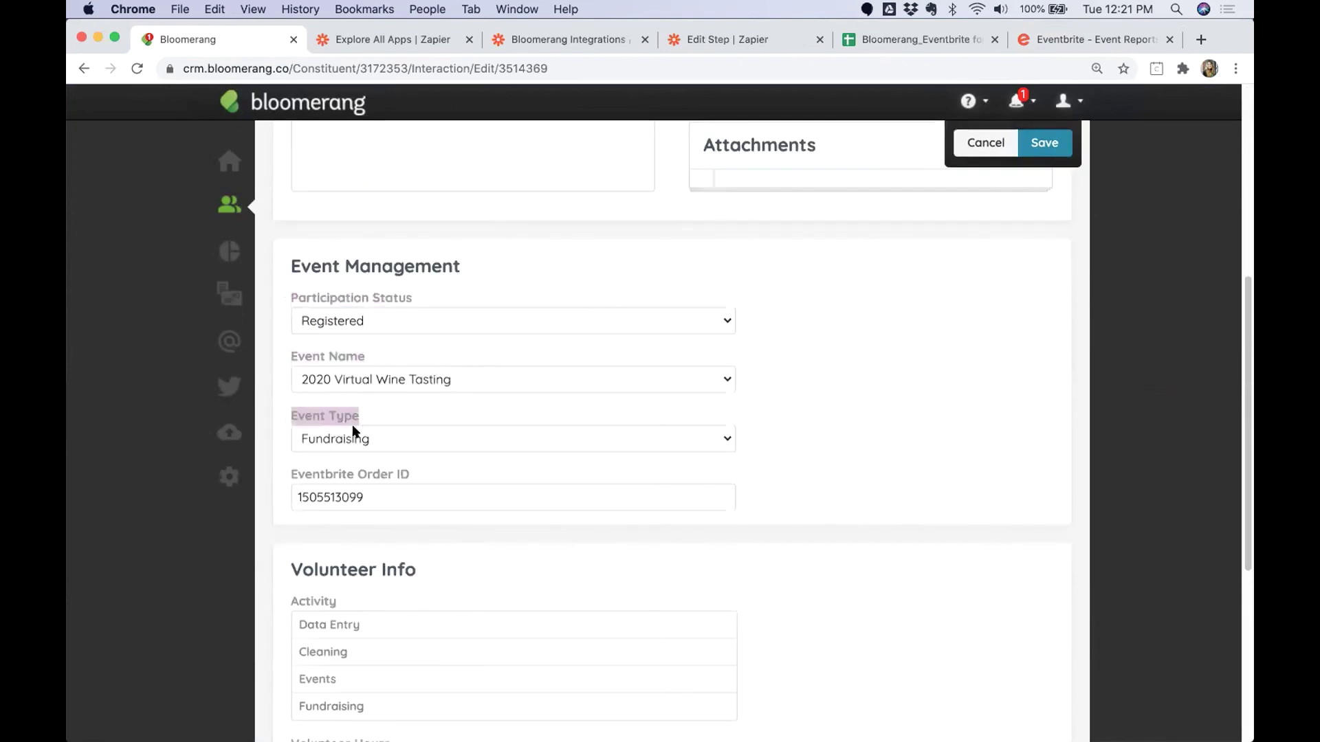
pyautogui.moveTo(288, 473); pyautogui.dragTo(433, 473)
pyautogui.scroll(8, 601, 549)
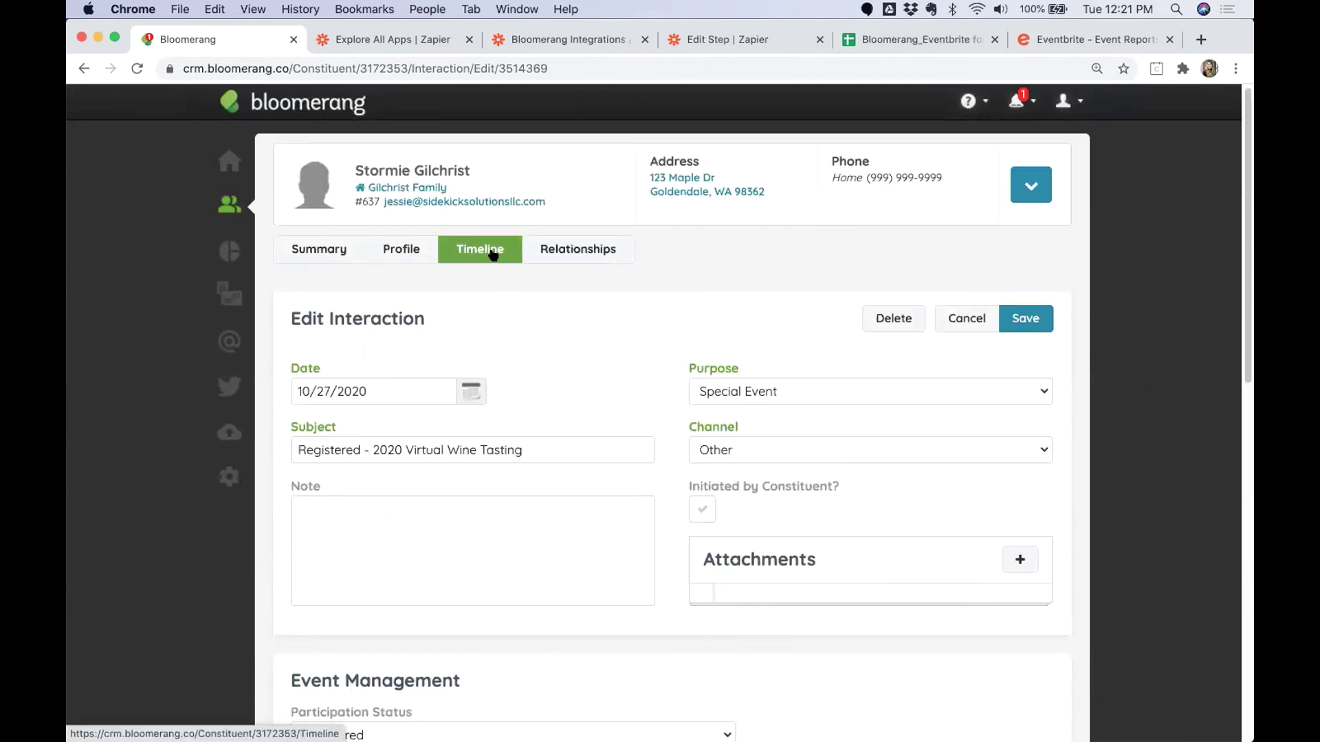
pyautogui.click(493, 255)
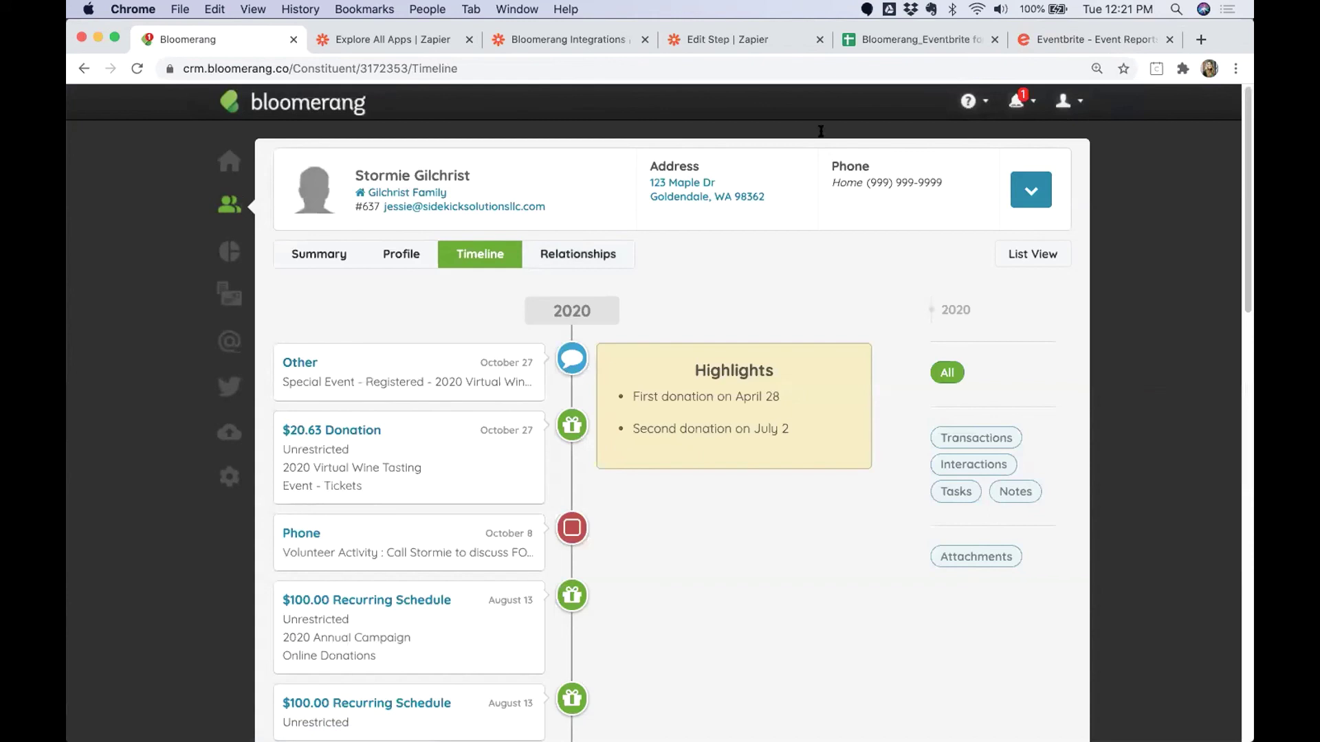
# Check in the first 2020 Virtual Wine Tasting attendee so the count reads 1/2.
pyautogui.click(1023, 38)
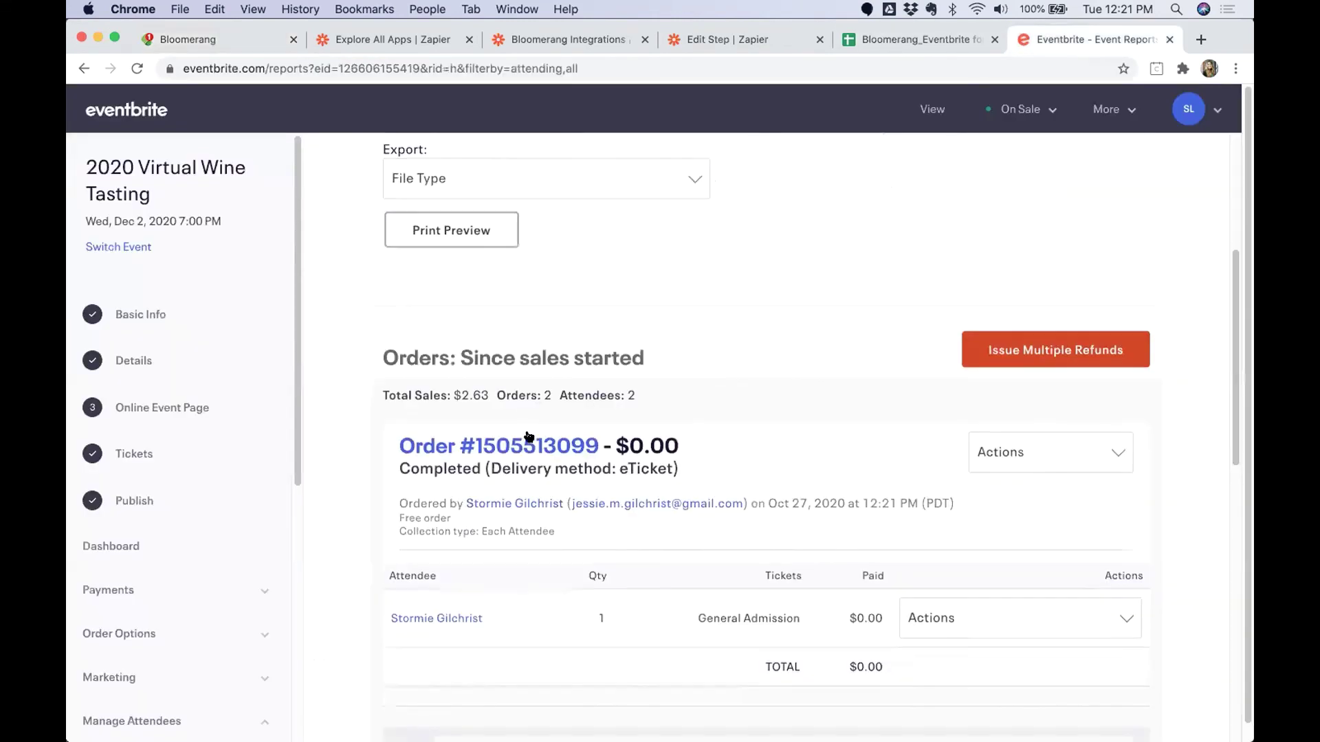
pyautogui.scroll(-5, 191, 535)
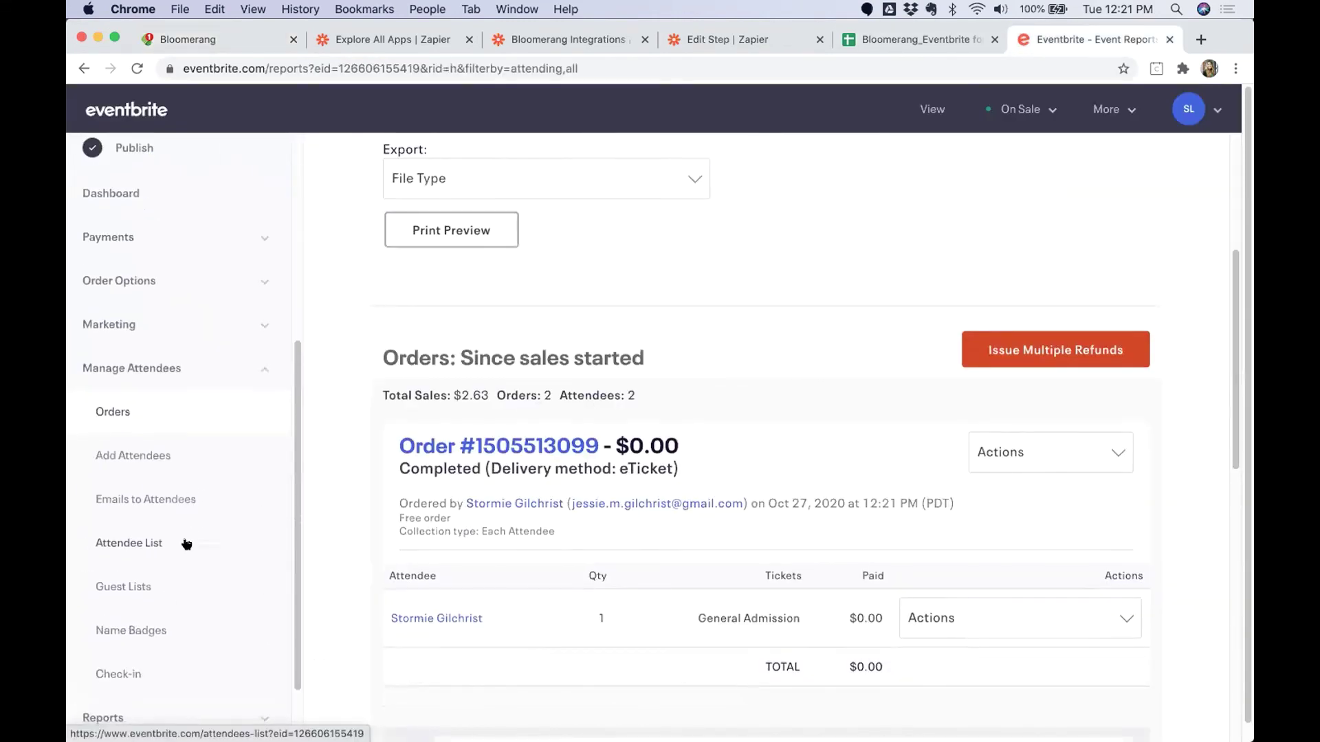
pyautogui.click(127, 674)
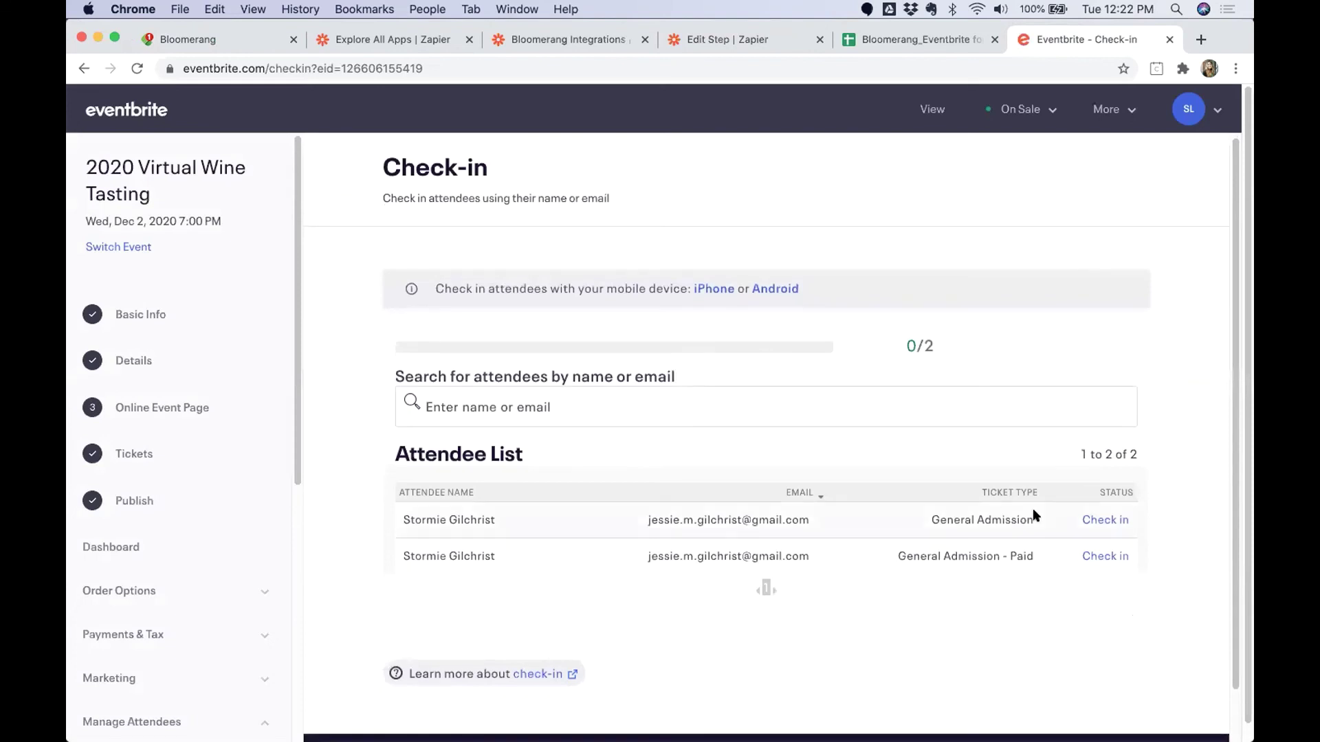
pyautogui.click(1090, 520)
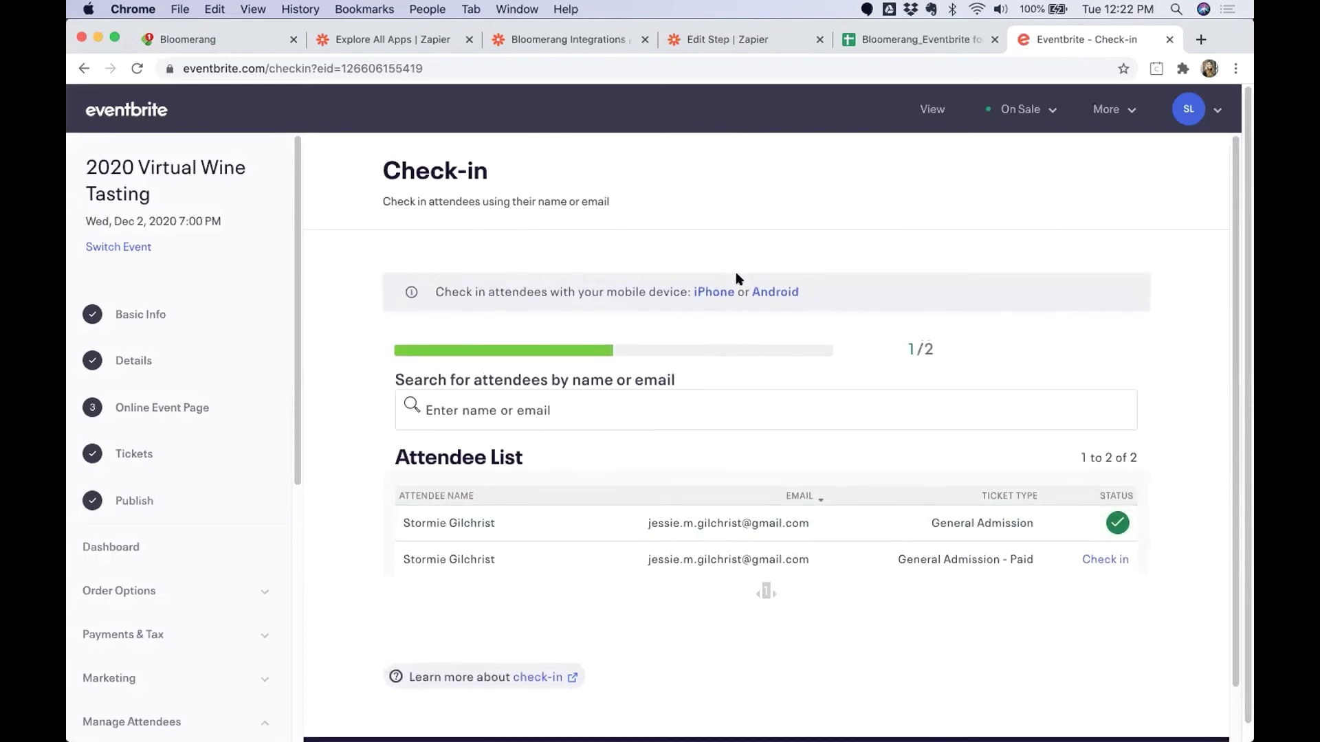
# Reload the constituent's timeline to confirm the new Attended wine tasting interaction, then return to the slides.
pyautogui.click(201, 39)
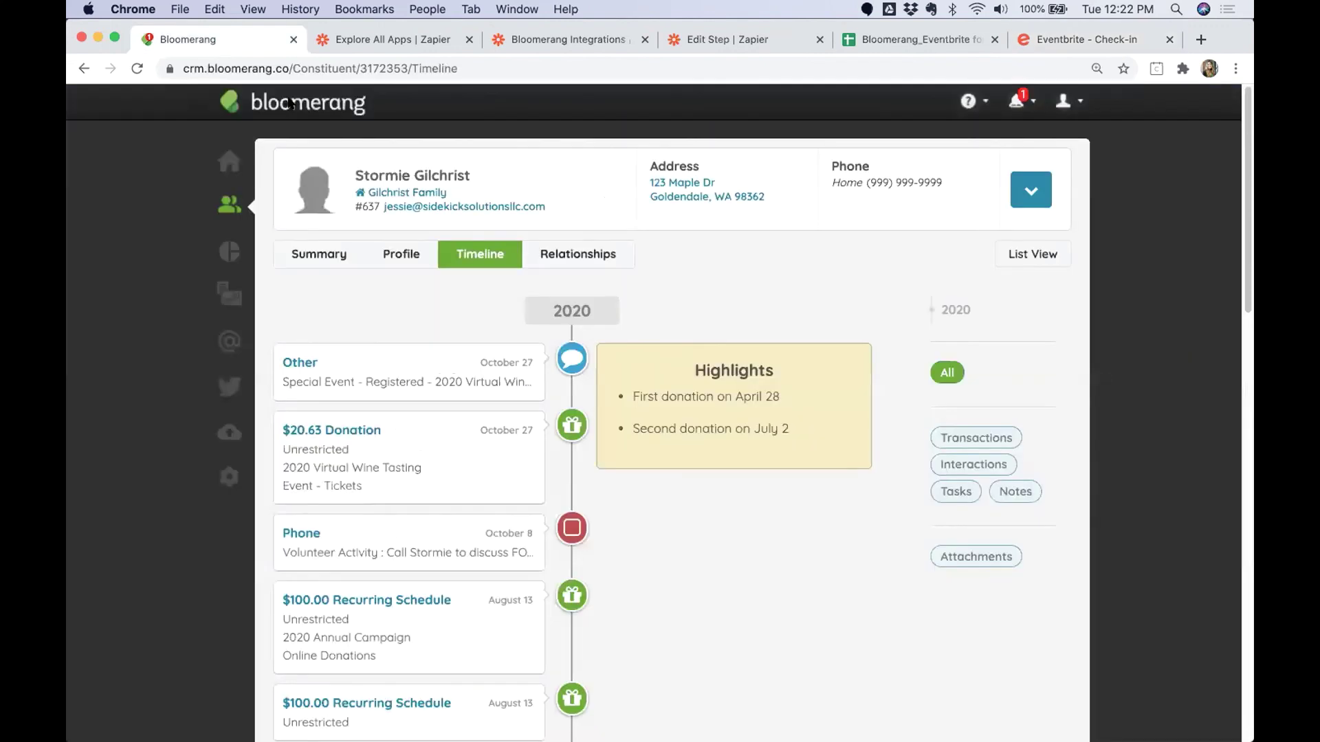
pyautogui.click(478, 260)
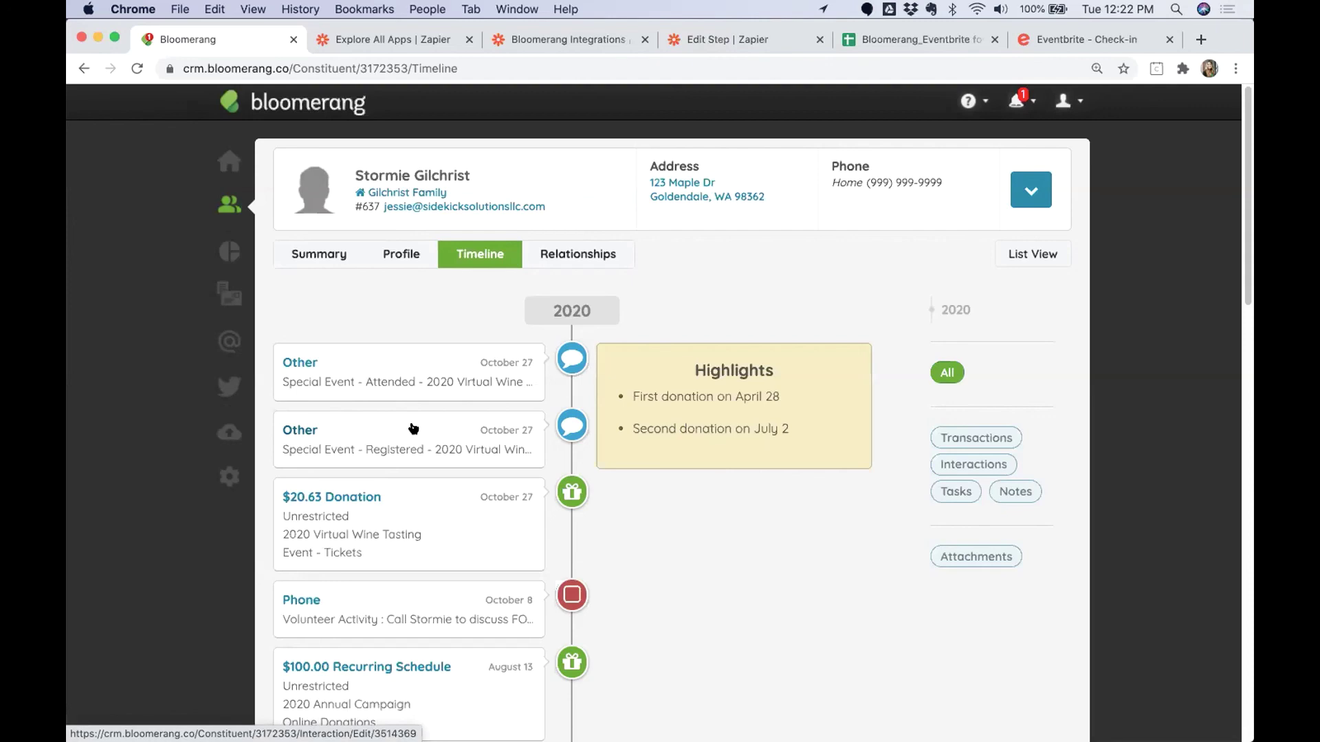
pyautogui.hotkey('ctrl', 'Right')
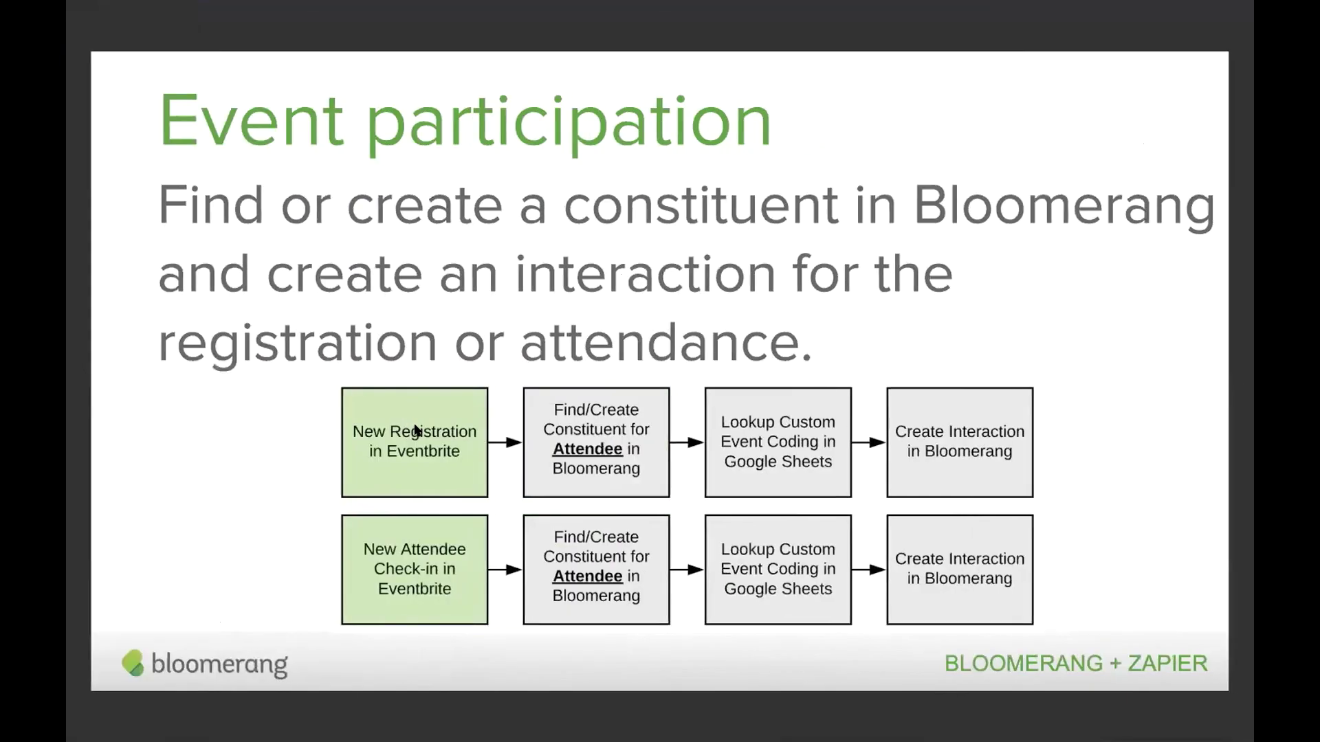
# Advance past Create interactions to the Special event reporting slide, then return to Bloomerang's timeline.
pyautogui.press('Right')
pyautogui.press('Right')
pyautogui.press('Right')
pyautogui.press('Right')
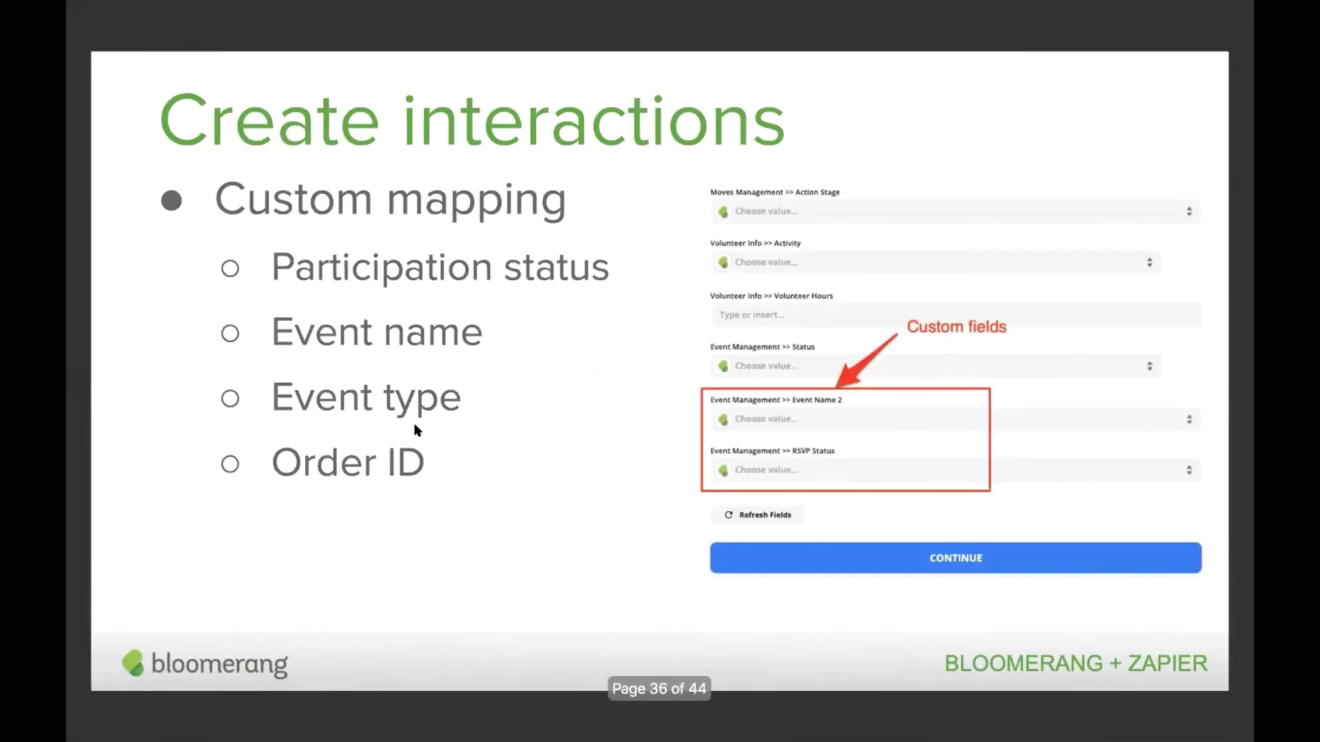
pyautogui.press('Right')
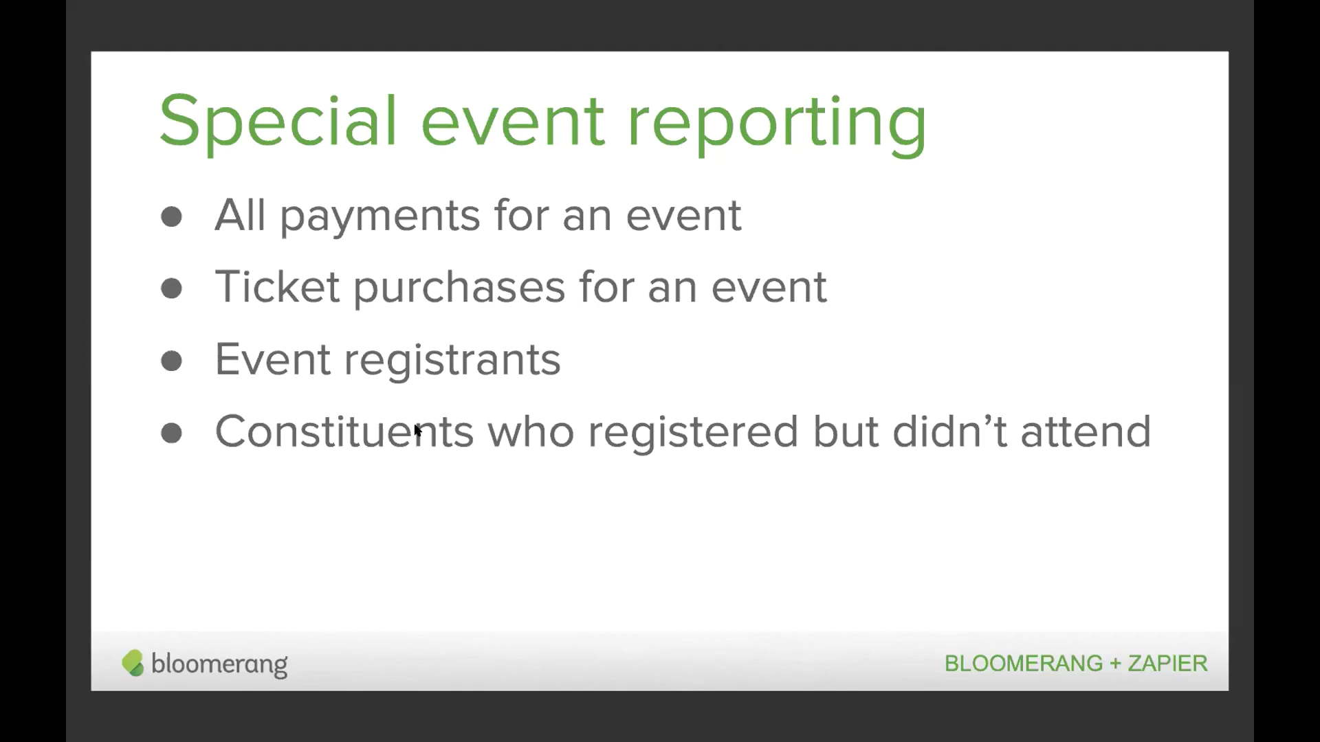
pyautogui.hotkey('ctrl', 'Left')
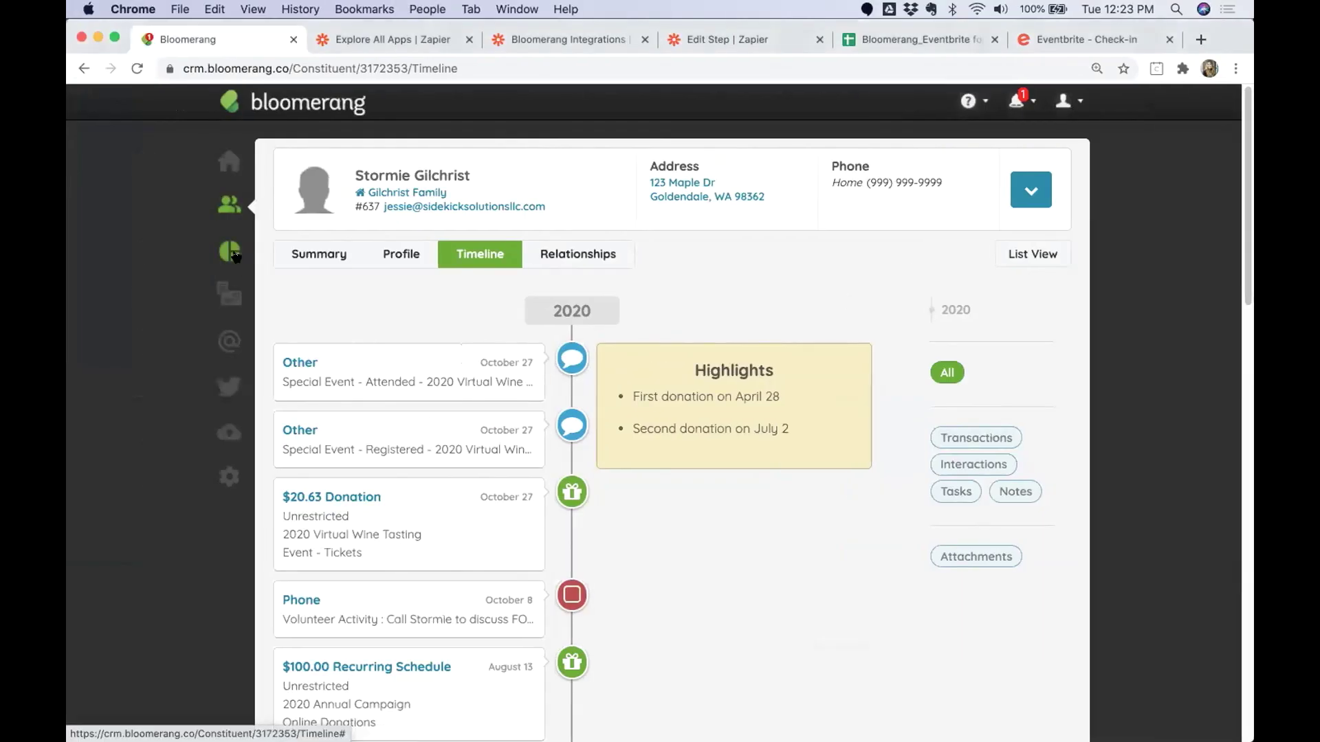
# From the Reports List, create a new from-scratch report based on Constituents.
pyautogui.click(233, 254)
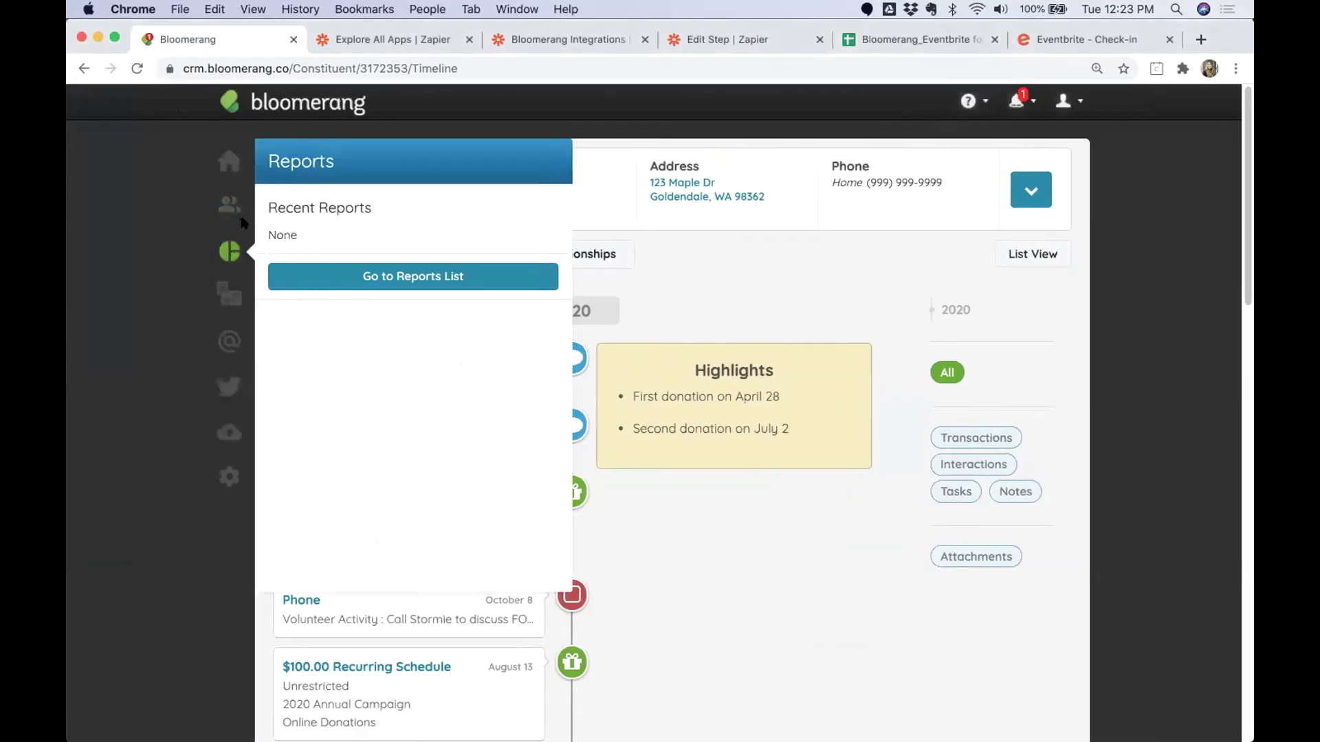
pyautogui.click(331, 279)
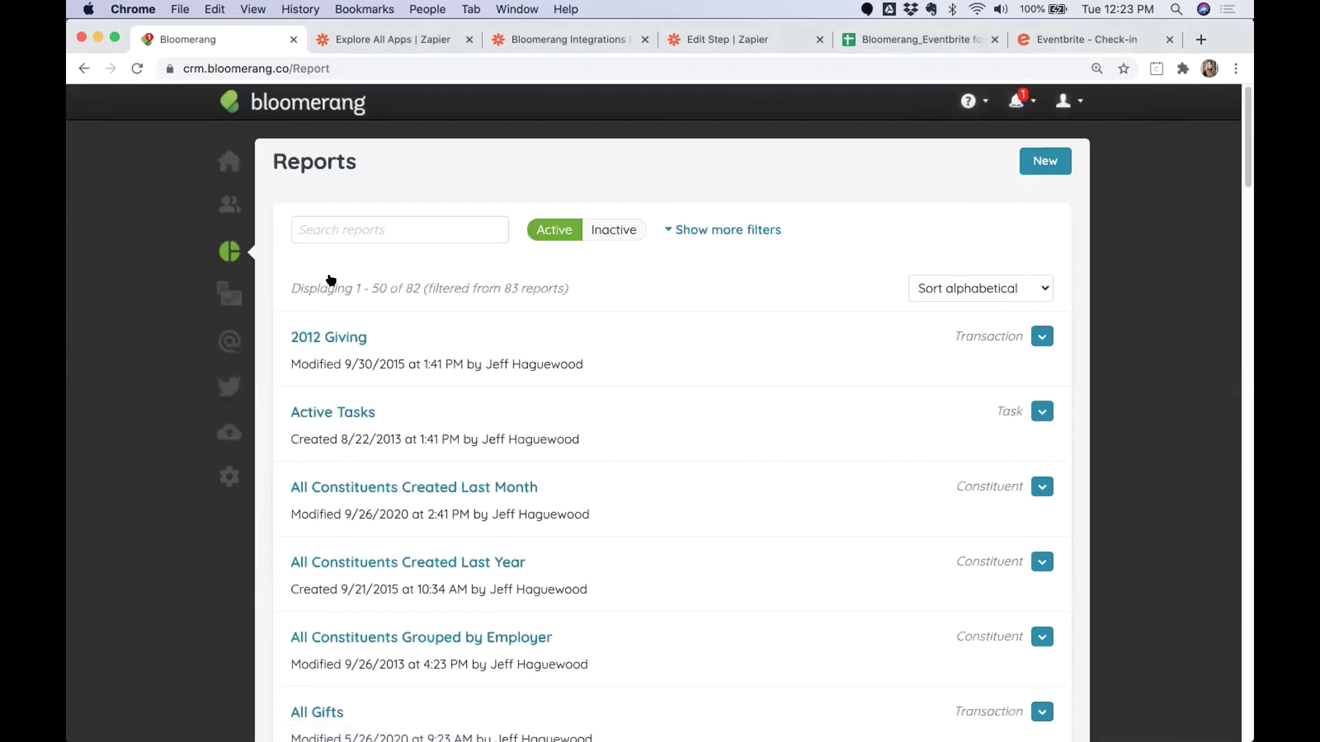
pyautogui.click(1045, 163)
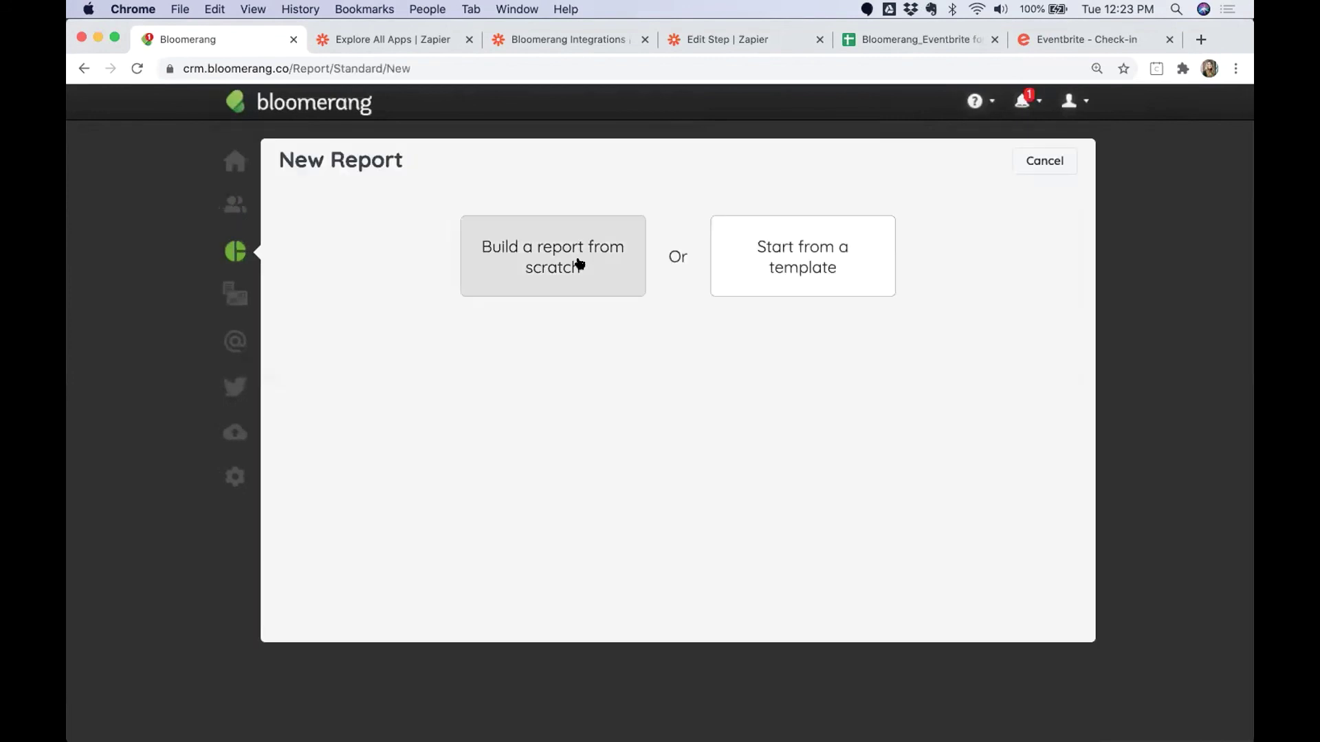
pyautogui.click(579, 264)
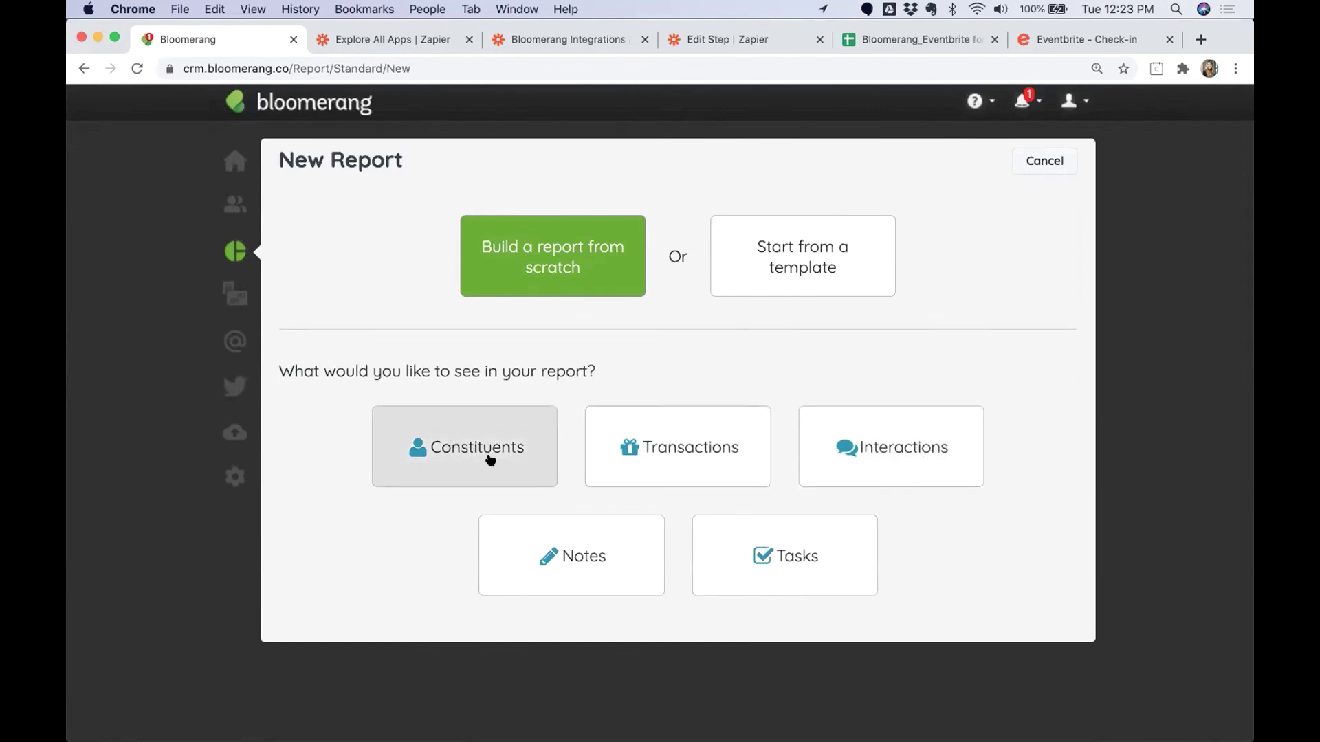
pyautogui.click(465, 449)
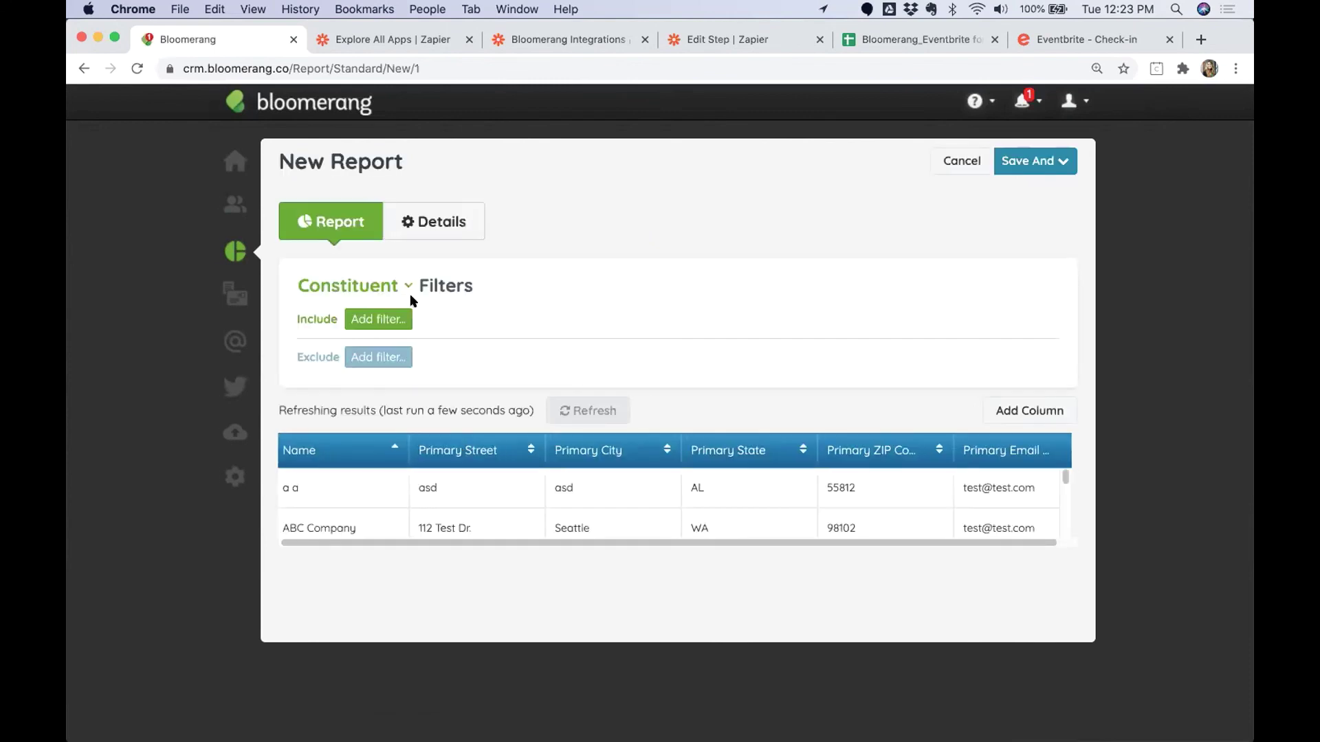
# Add an include filter on Has Interactions, keeping Has any, set to Specific Interactions.
pyautogui.click(372, 320)
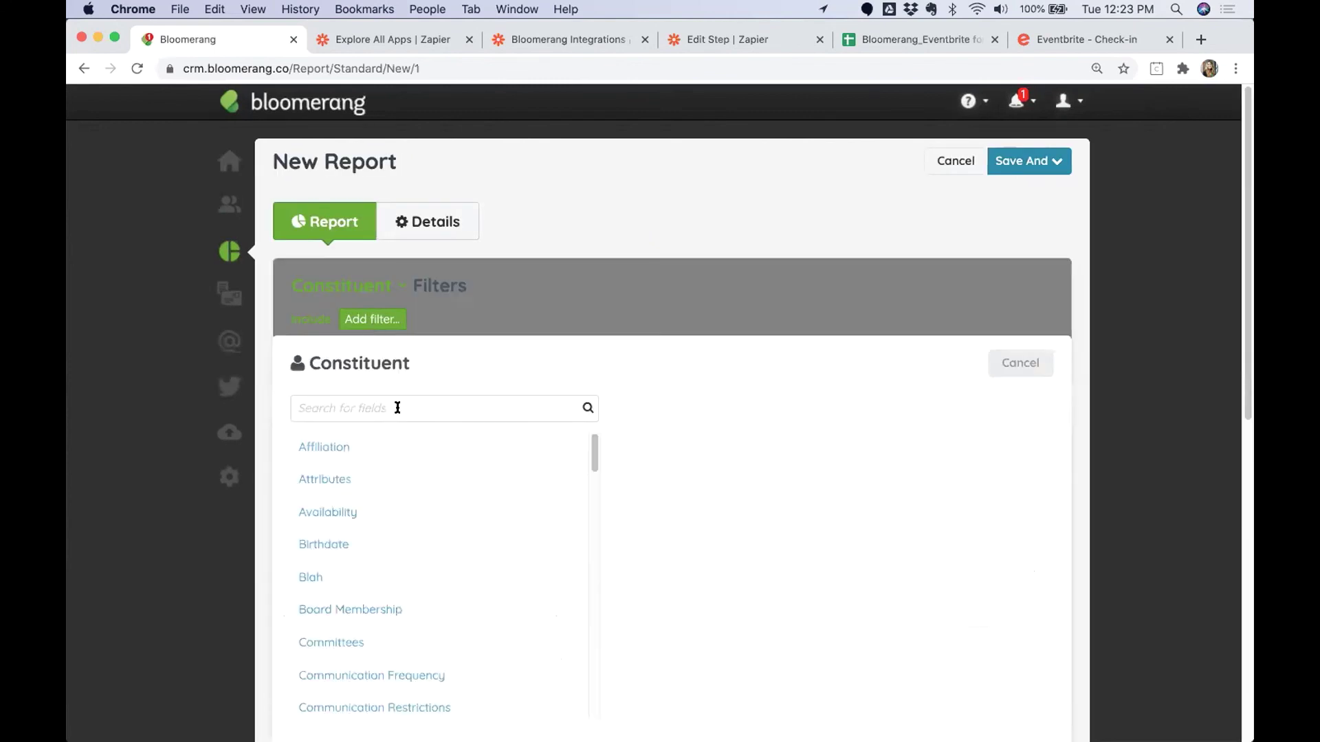
pyautogui.write('inter')
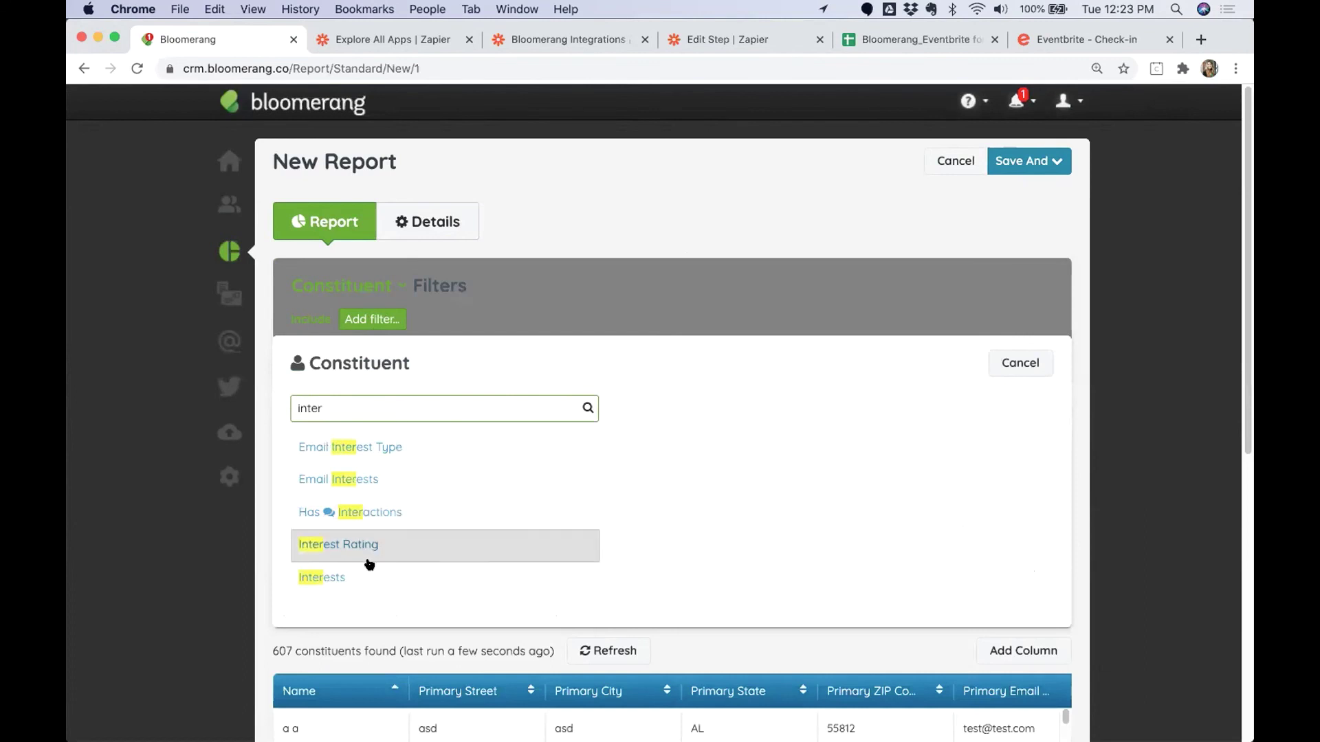
pyautogui.click(385, 513)
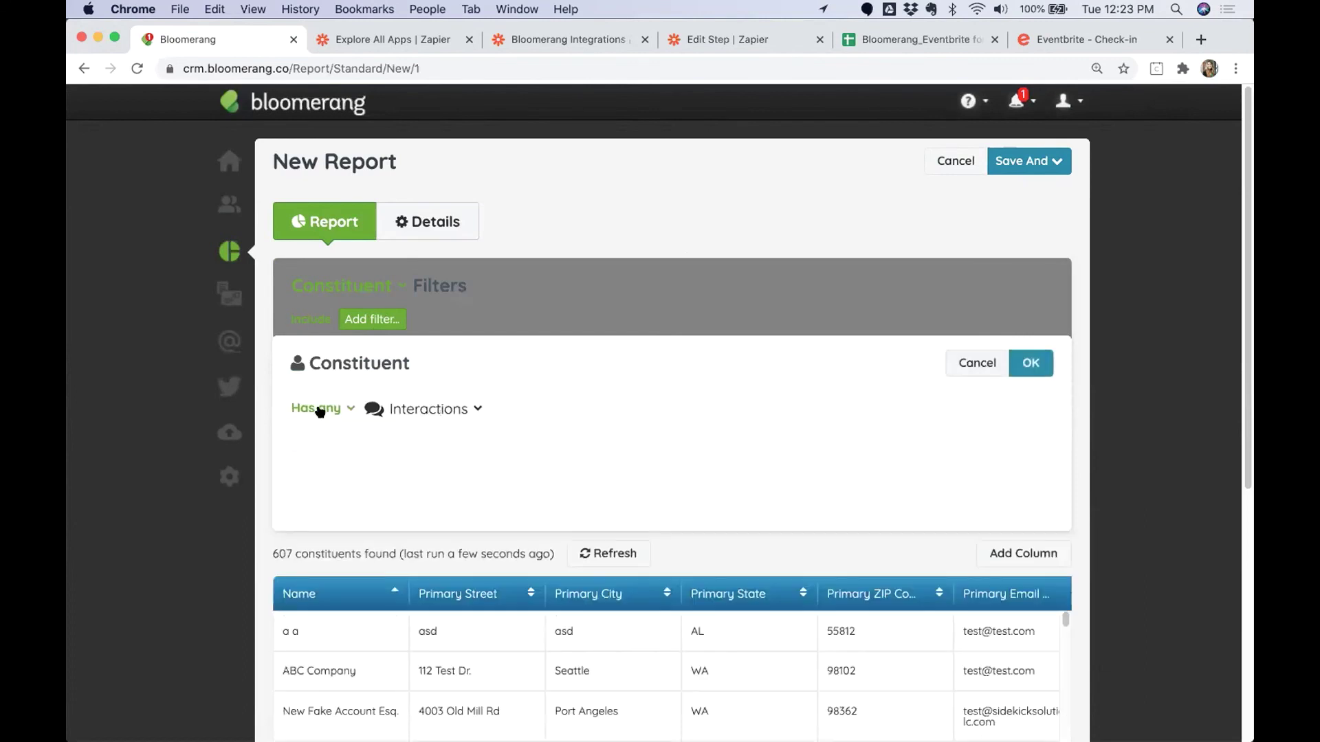
pyautogui.click(332, 411)
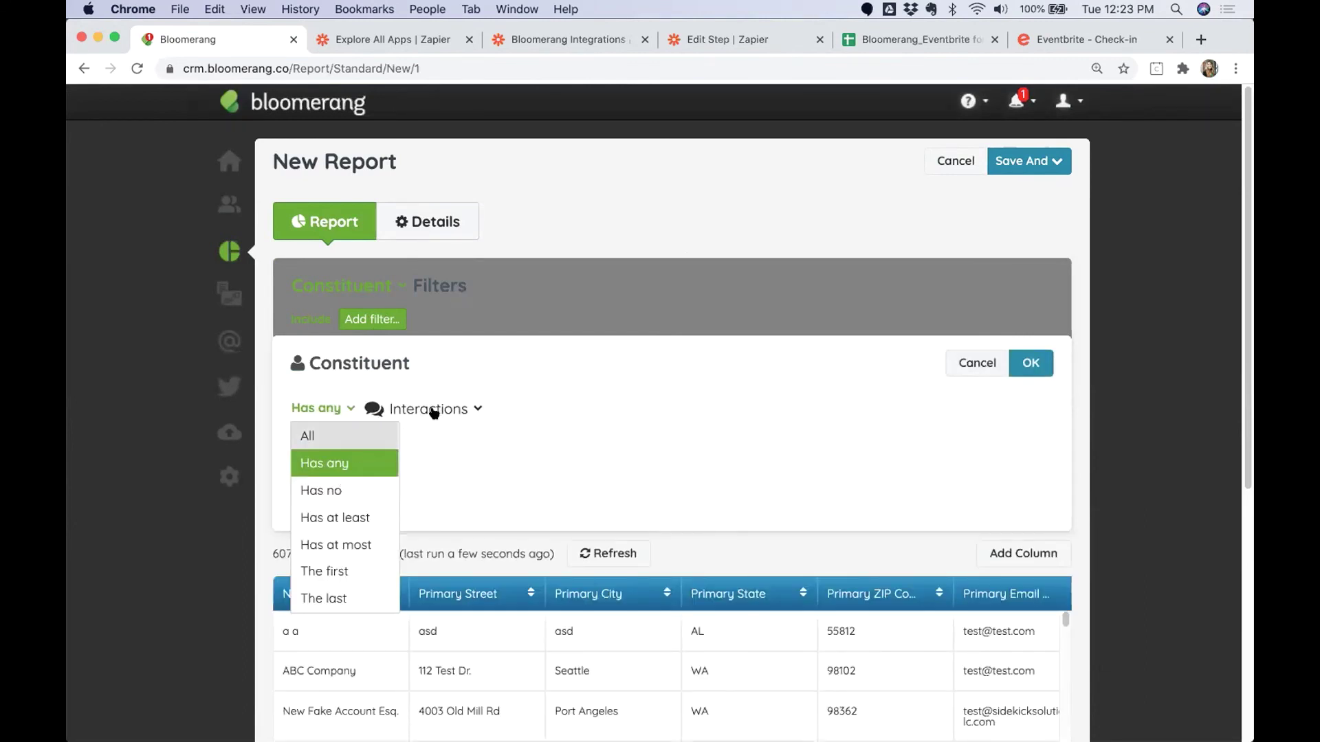
pyautogui.click(468, 455)
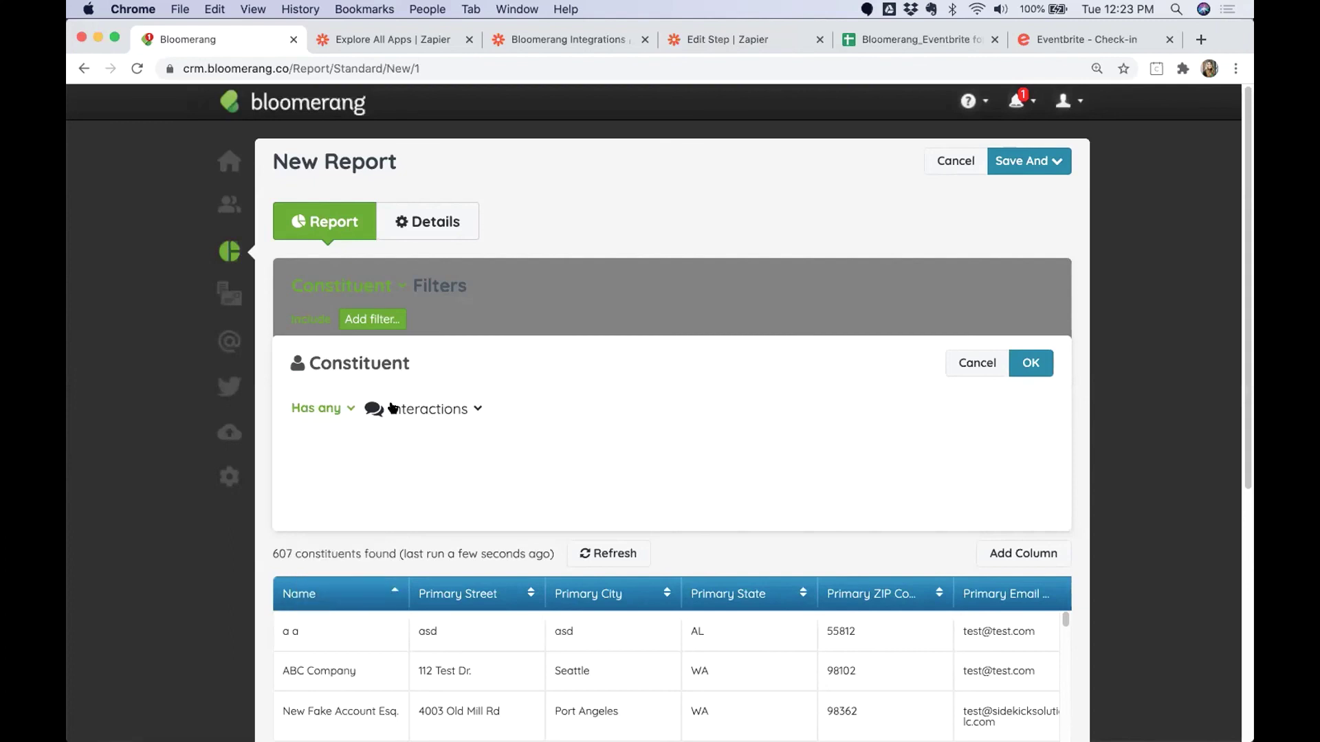
pyautogui.click(463, 410)
pyautogui.click(479, 473)
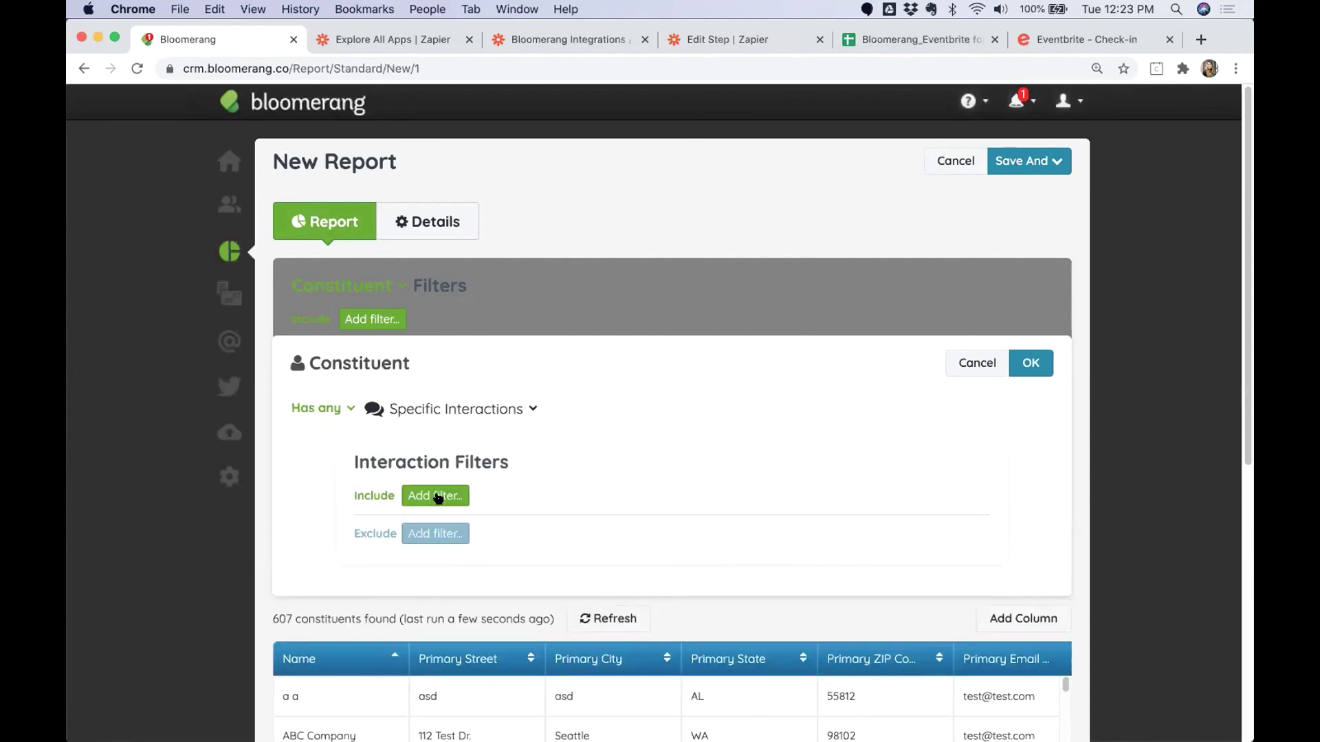
# Add the interaction condition Event Name is 2020 ACB.
pyautogui.click(438, 497)
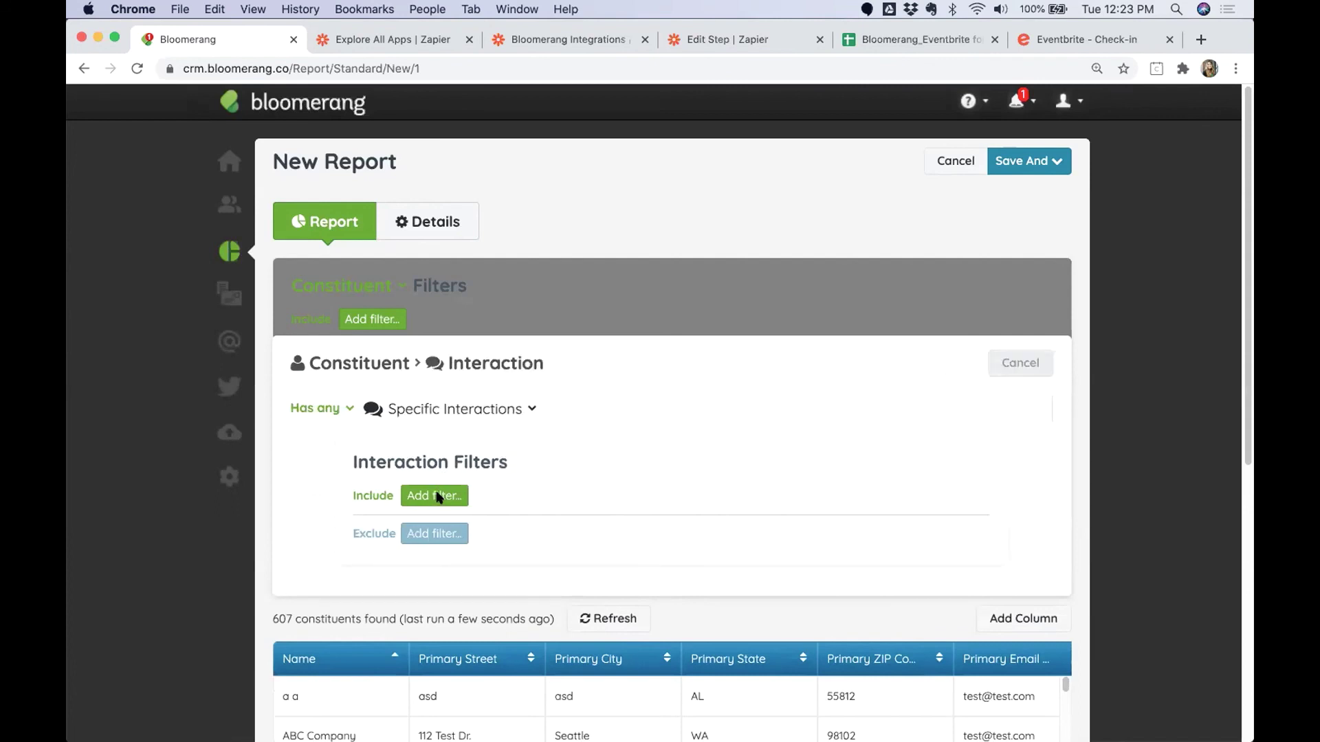
pyautogui.write('event')
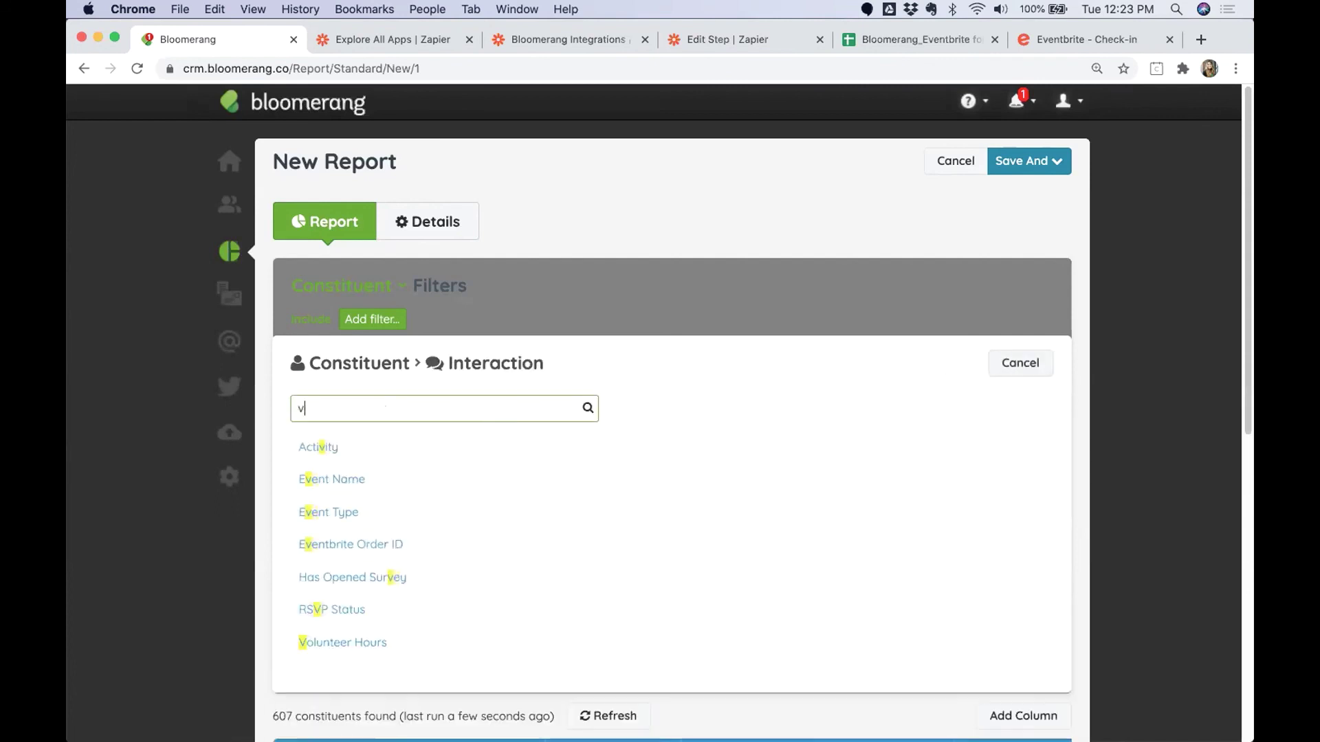
pyautogui.click(343, 453)
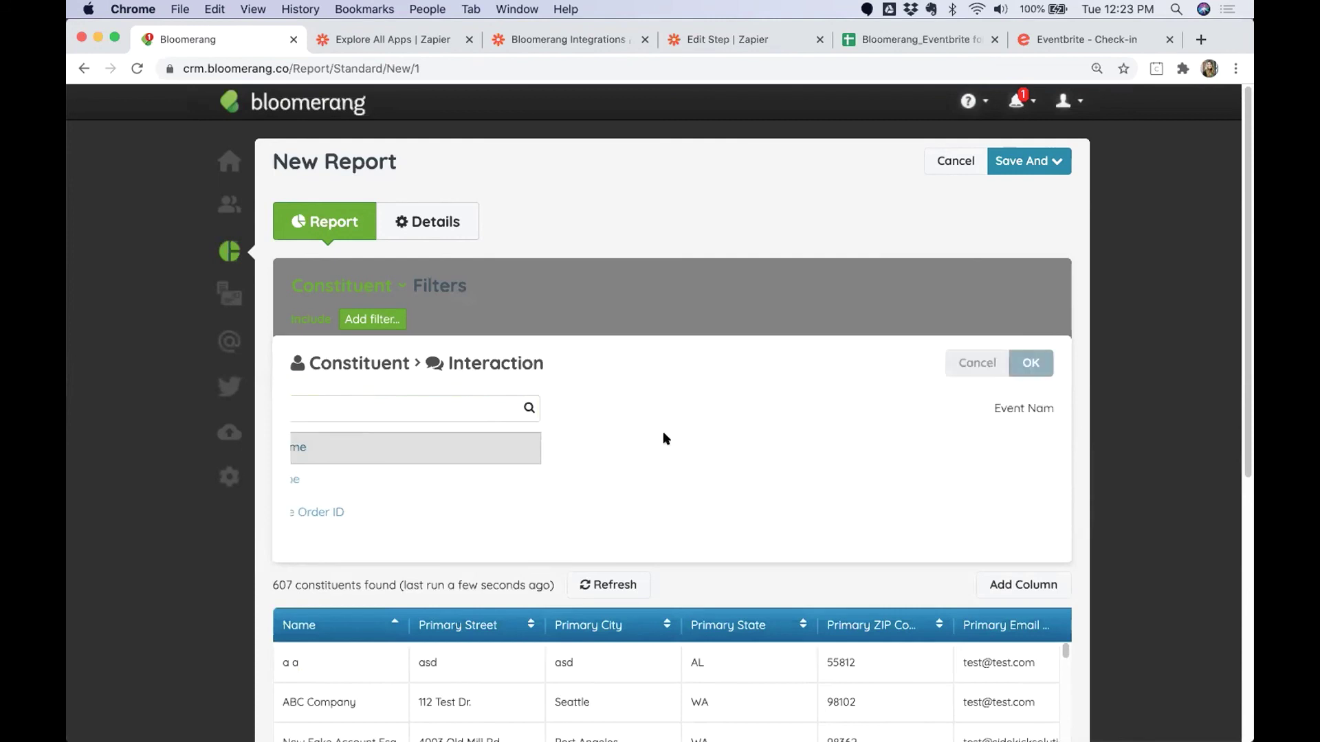
pyautogui.click(507, 407)
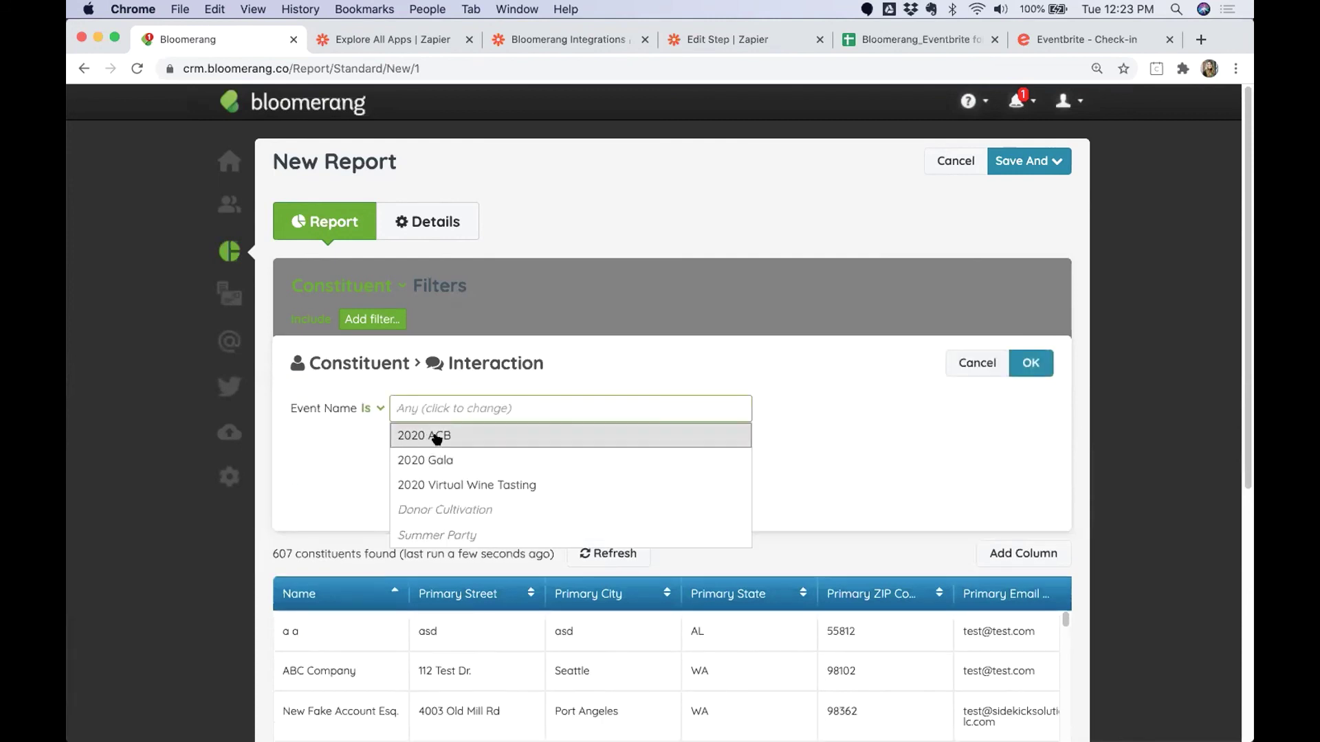
pyautogui.click(423, 437)
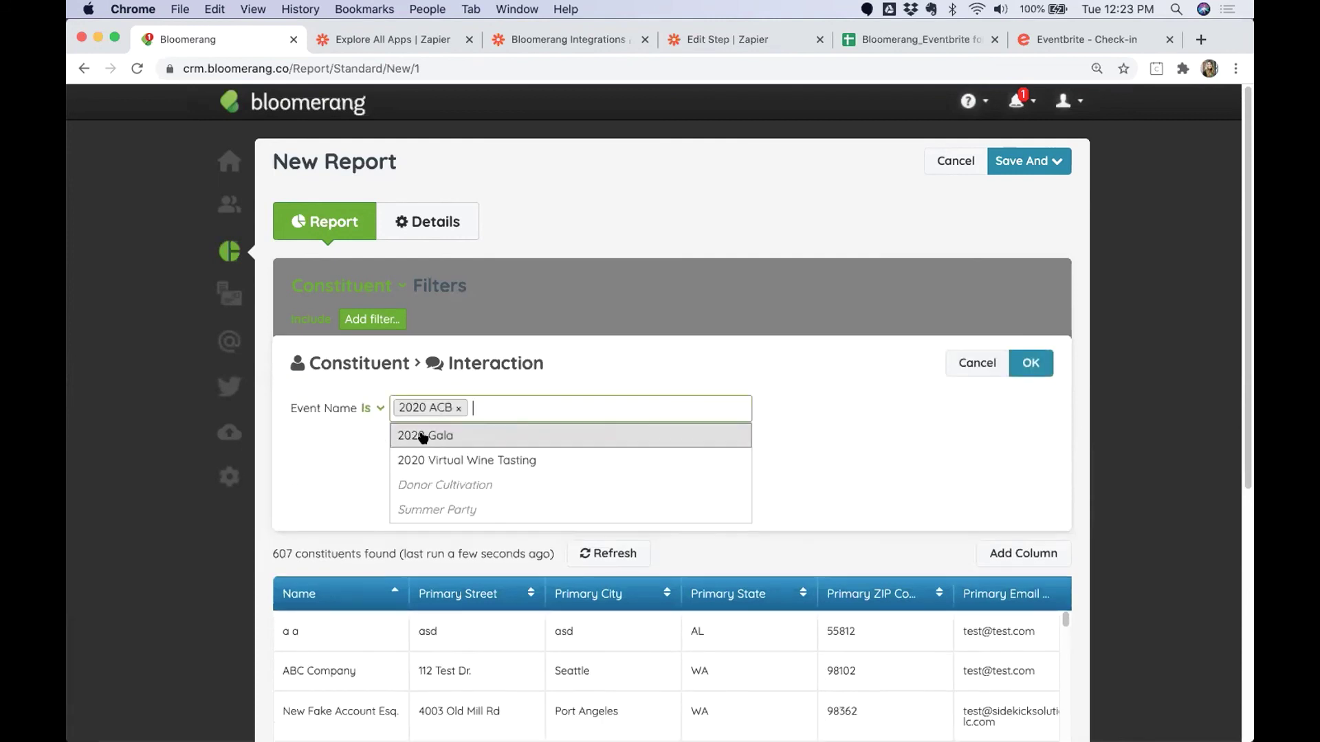
pyautogui.click(1022, 363)
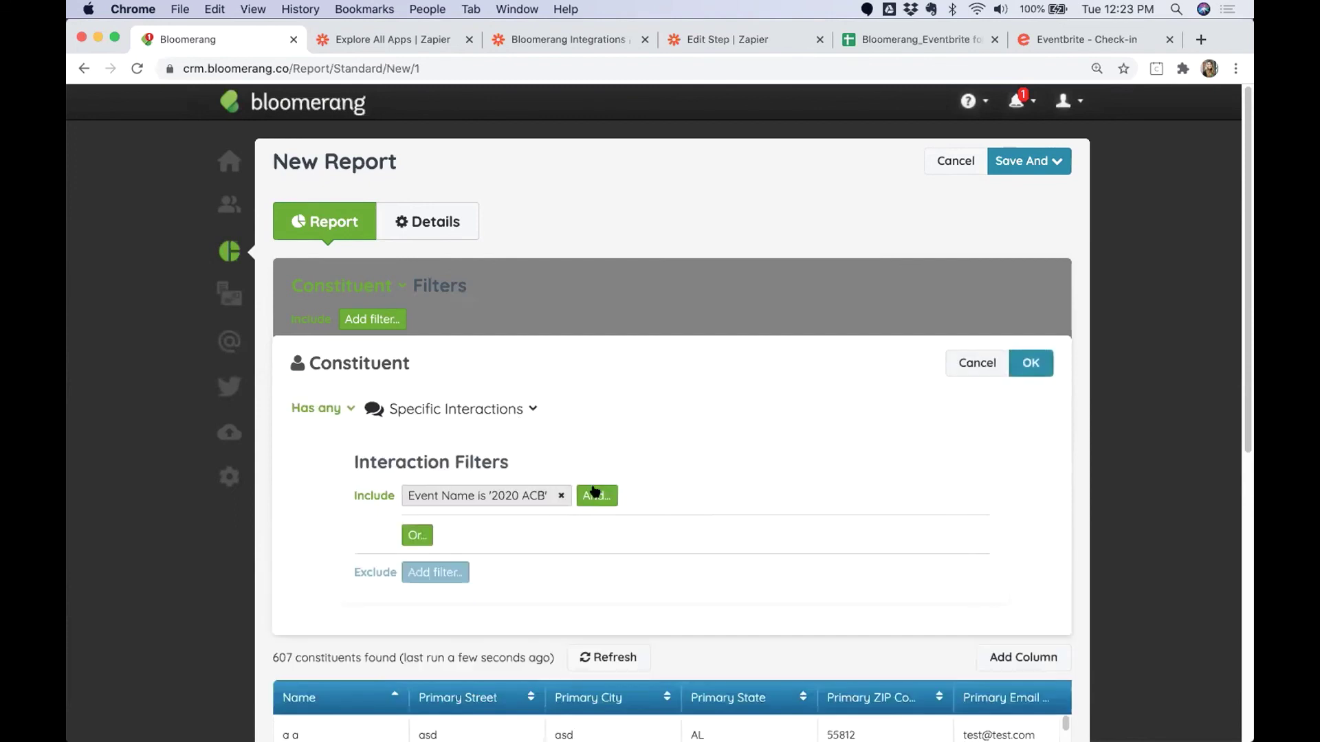
# Add Participation Status is Registered and apply the filter, leaving 5 constituents.
pyautogui.click(596, 495)
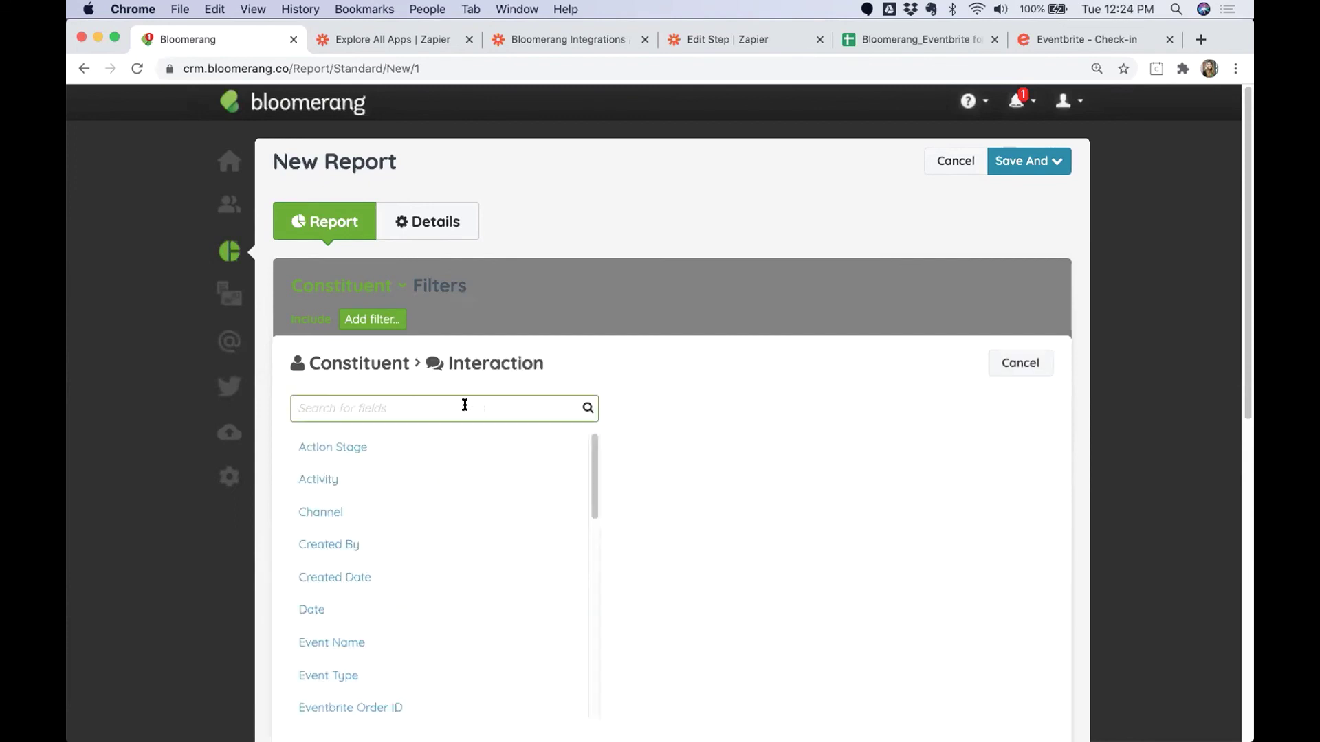
pyautogui.write('parti')
pyautogui.click(383, 455)
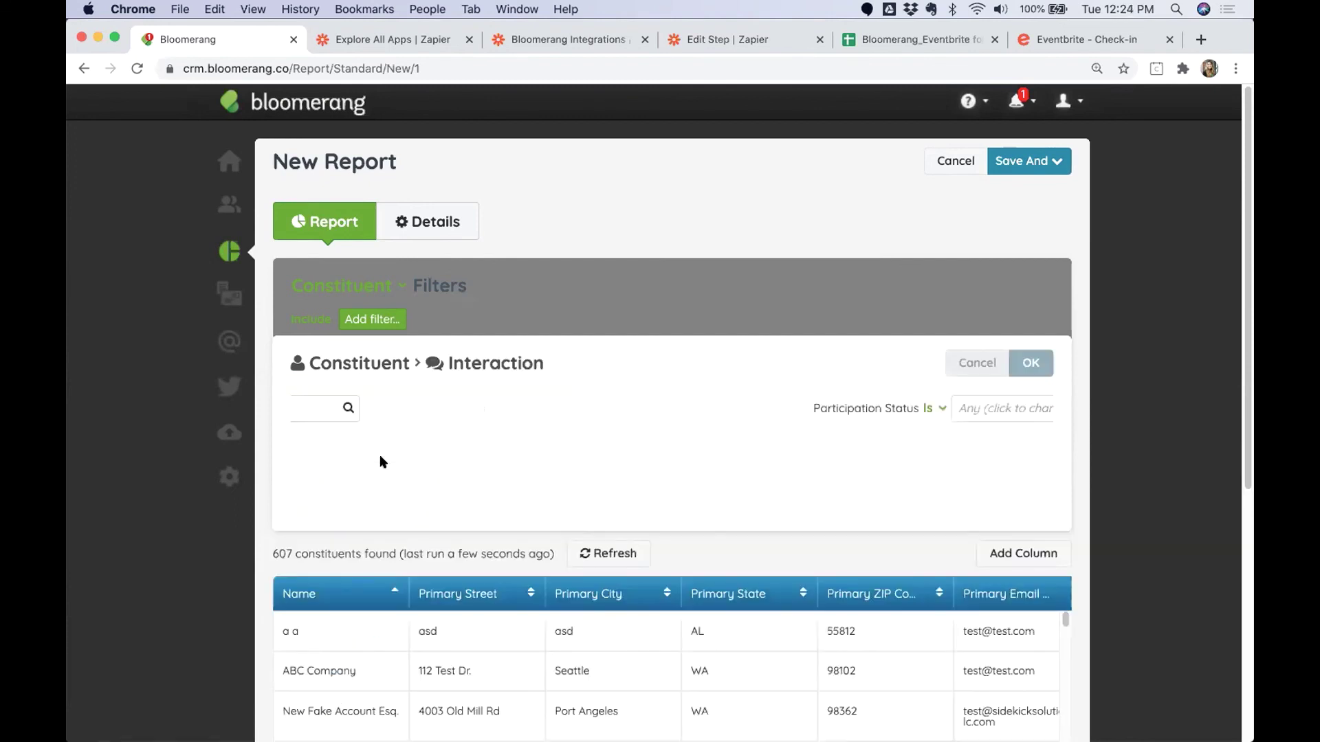
pyautogui.click(495, 409)
pyautogui.click(495, 478)
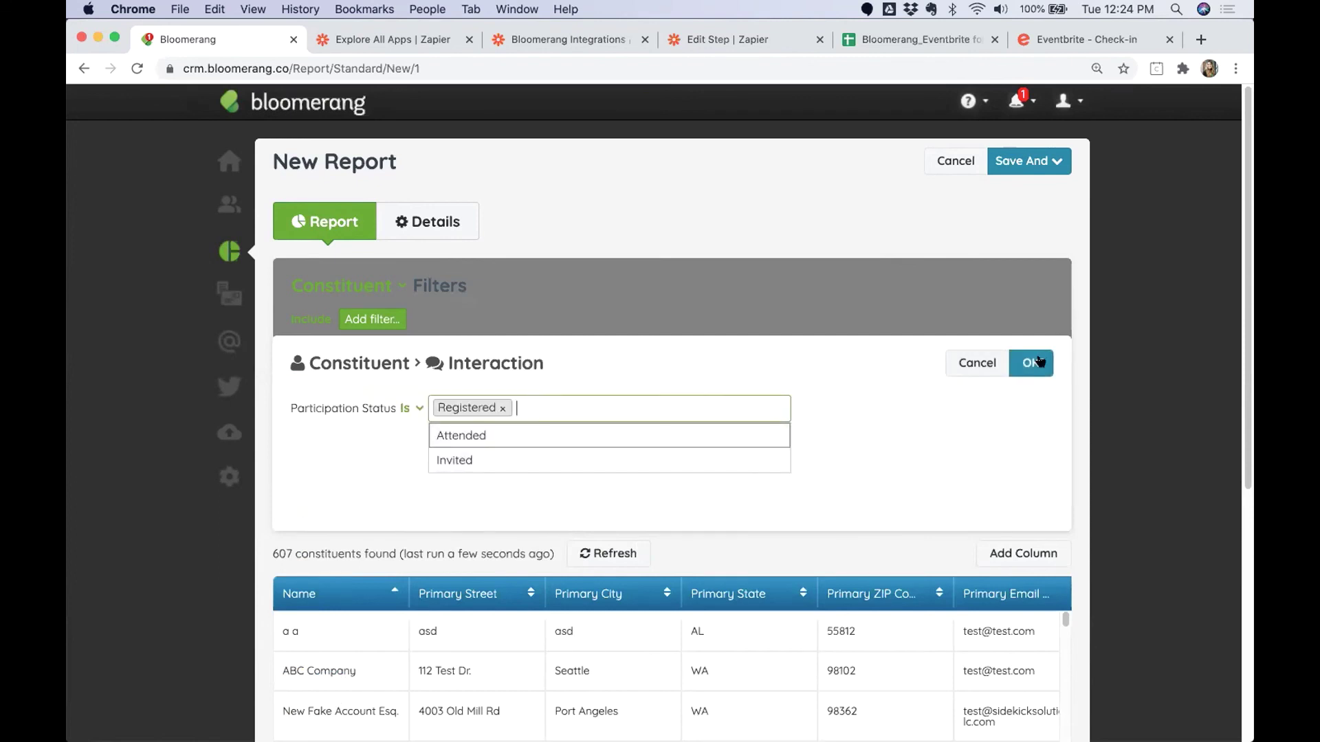
pyautogui.click(1038, 362)
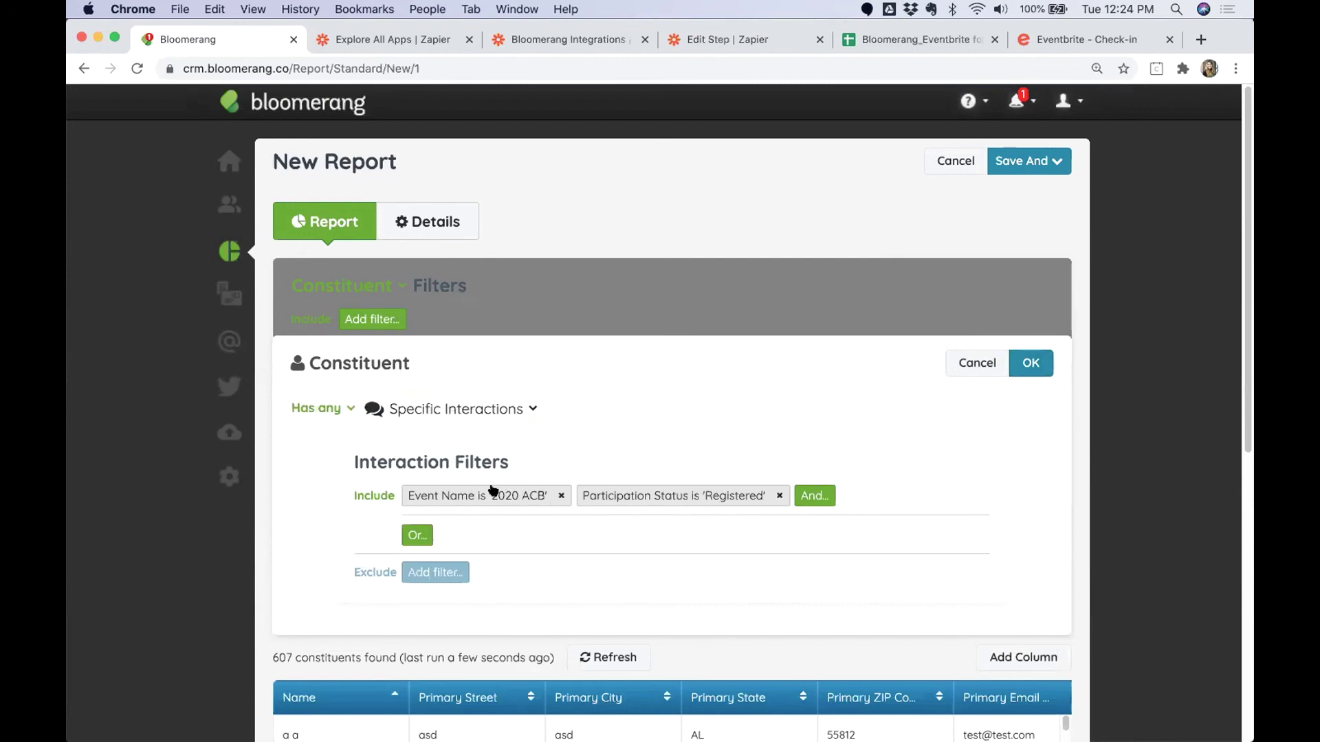
pyautogui.click(1029, 365)
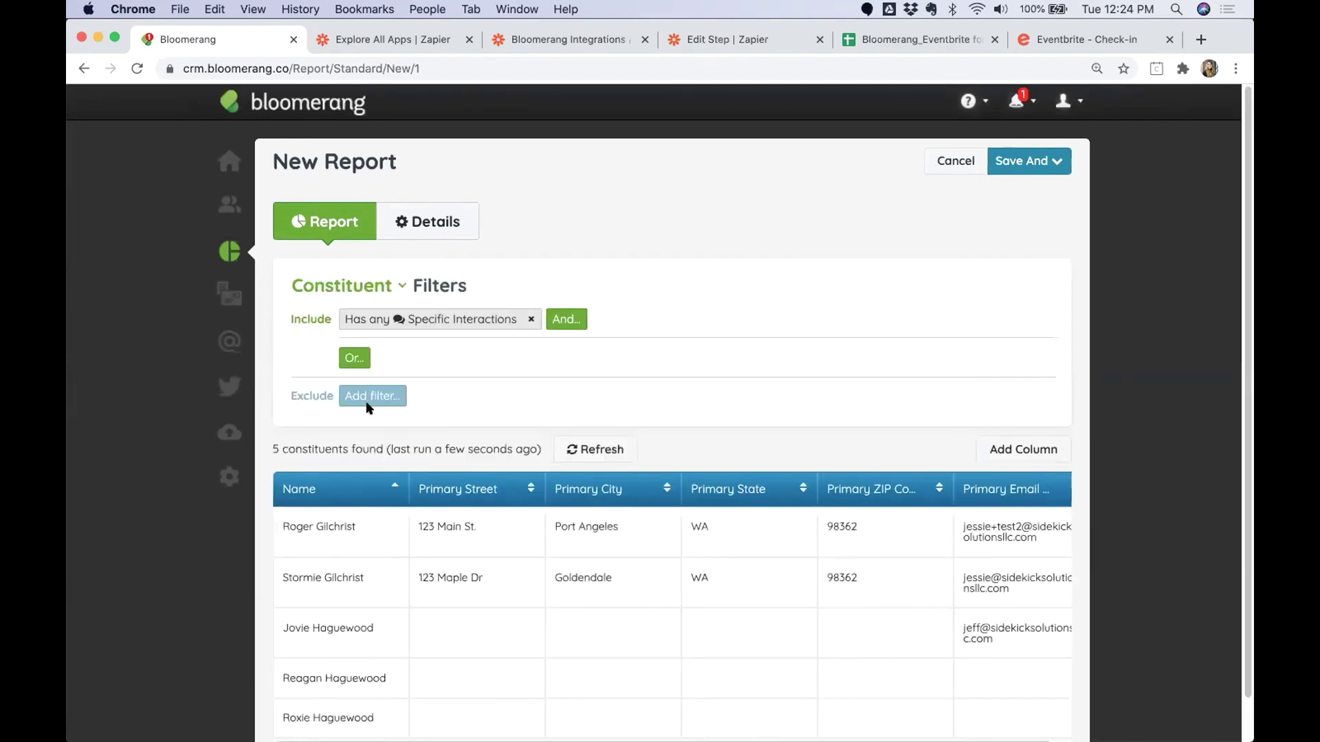
# Add an exclude filter on Has Interactions, narrowed to Specific Interactions.
pyautogui.scroll(-2, 467, 509)
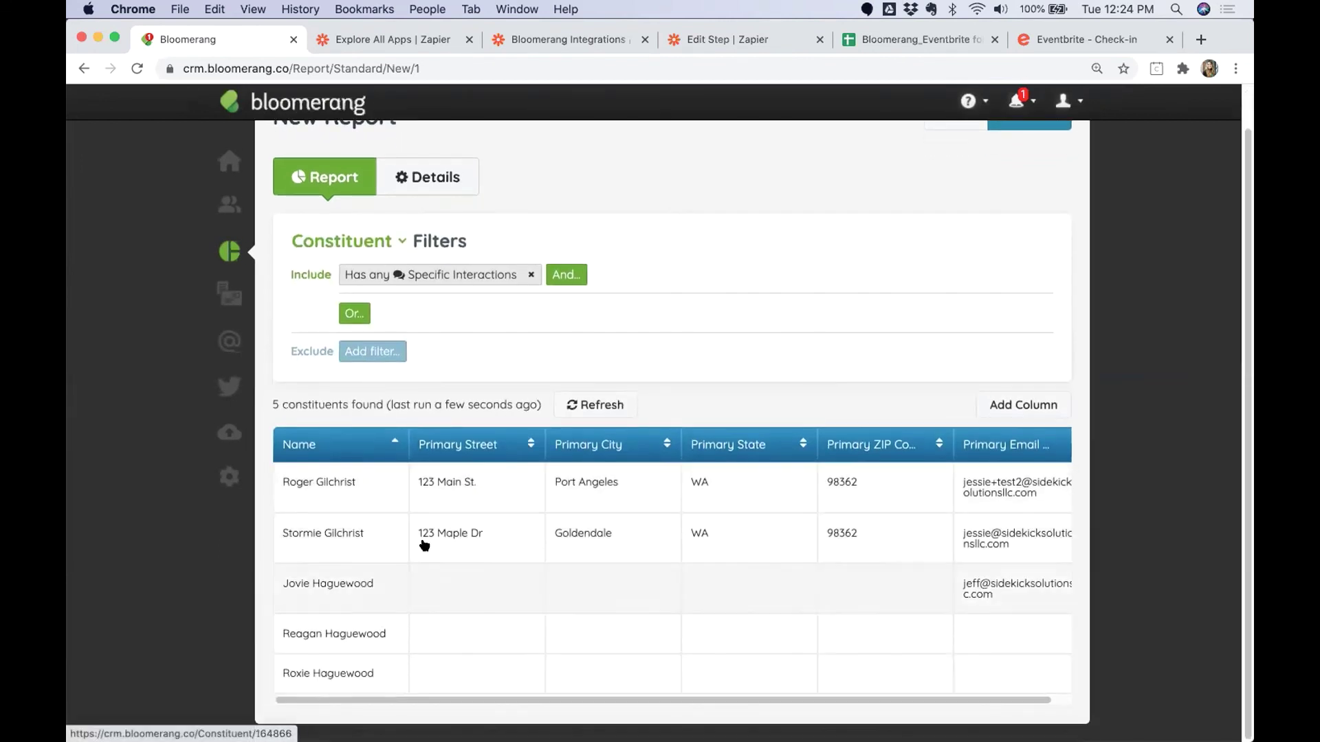
pyautogui.click(372, 347)
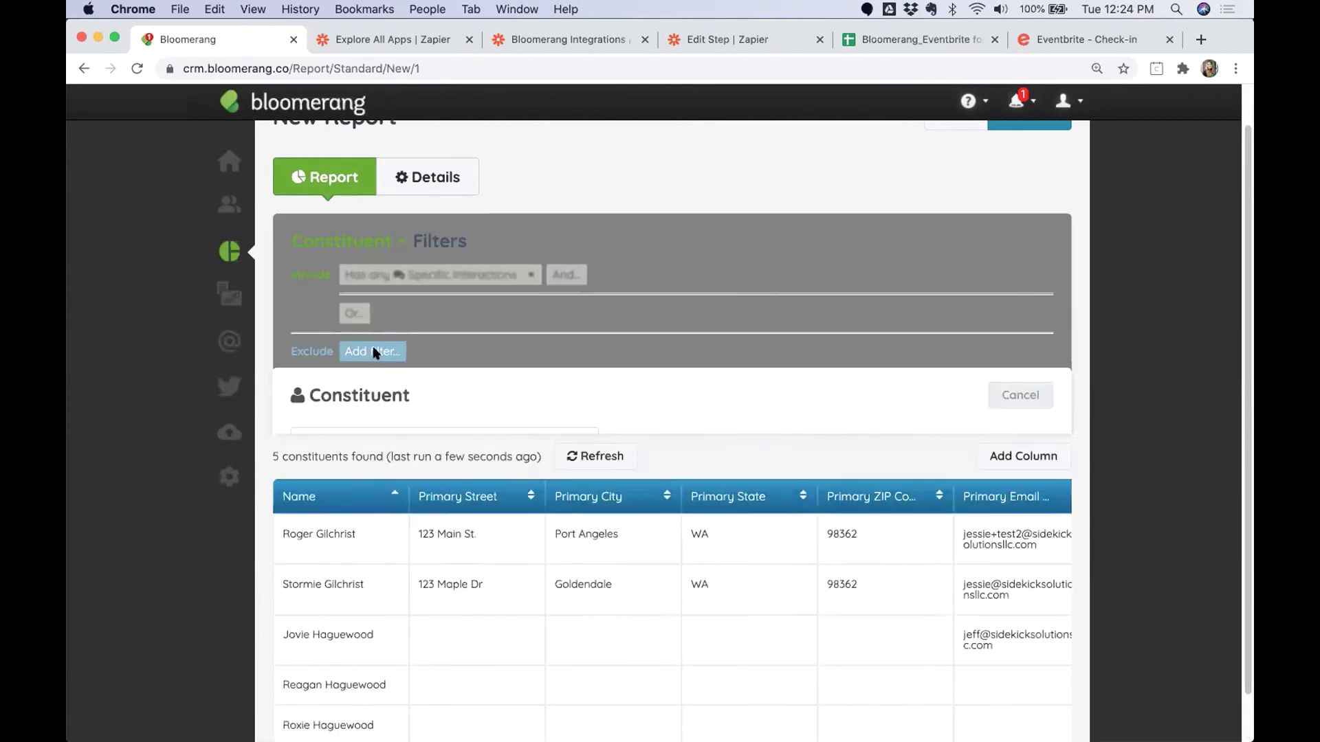
pyautogui.click(366, 441)
pyautogui.write('food')
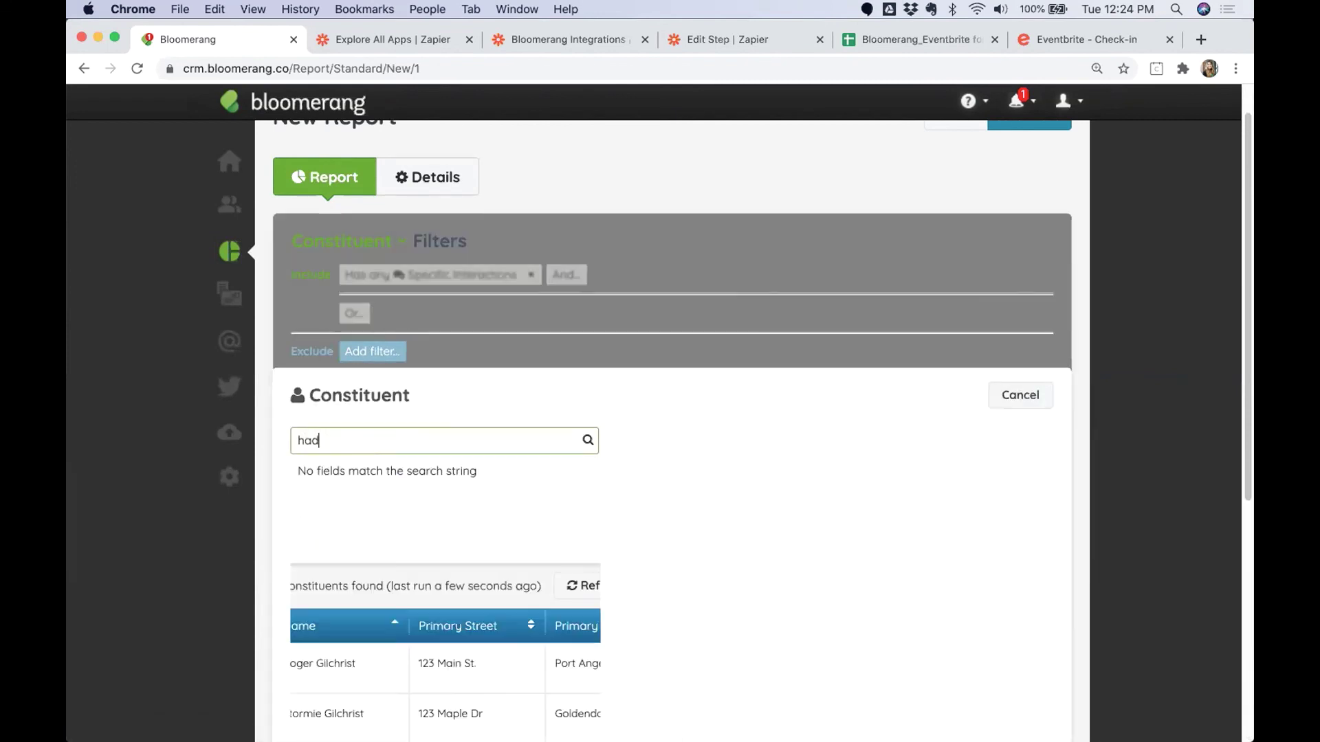
pyautogui.press('BackSpace')
pyautogui.press('BackSpace')
pyautogui.press('BackSpace')
pyautogui.press('BackSpace')
pyautogui.write('inter')
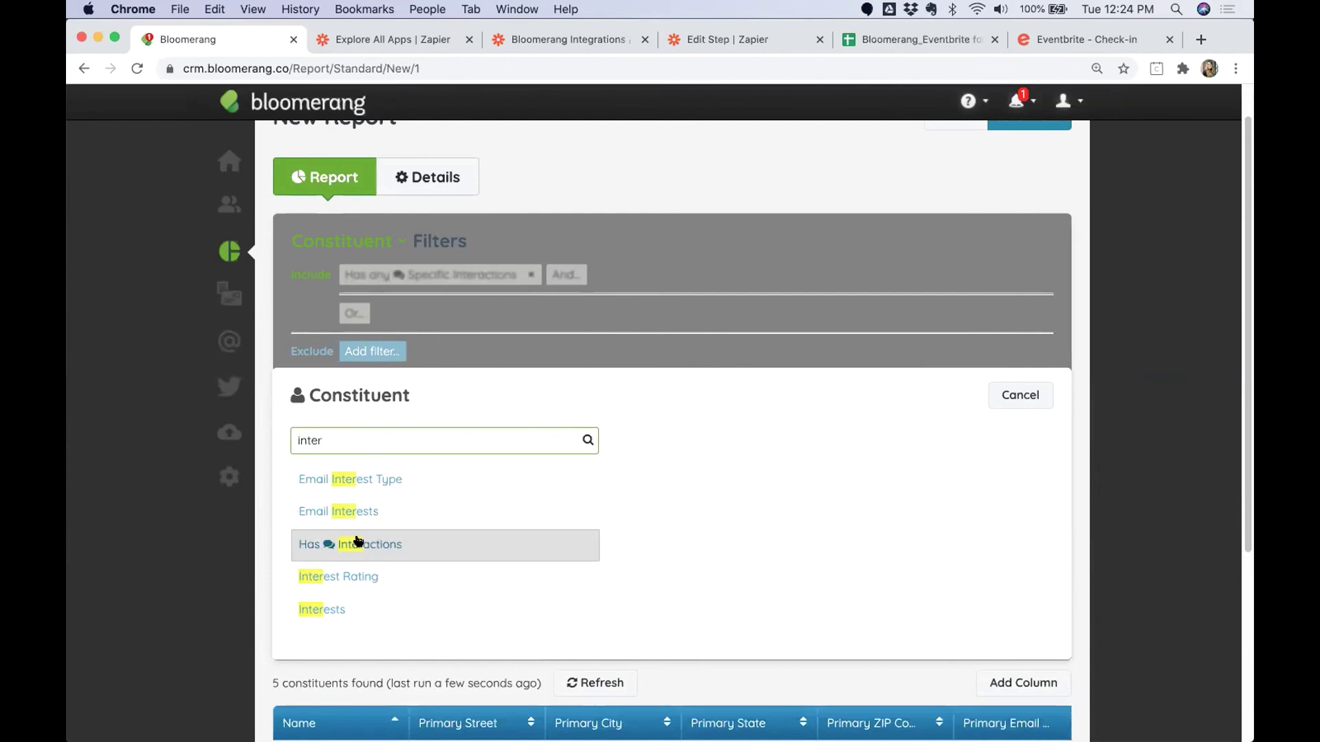
pyautogui.click(354, 545)
pyautogui.click(410, 440)
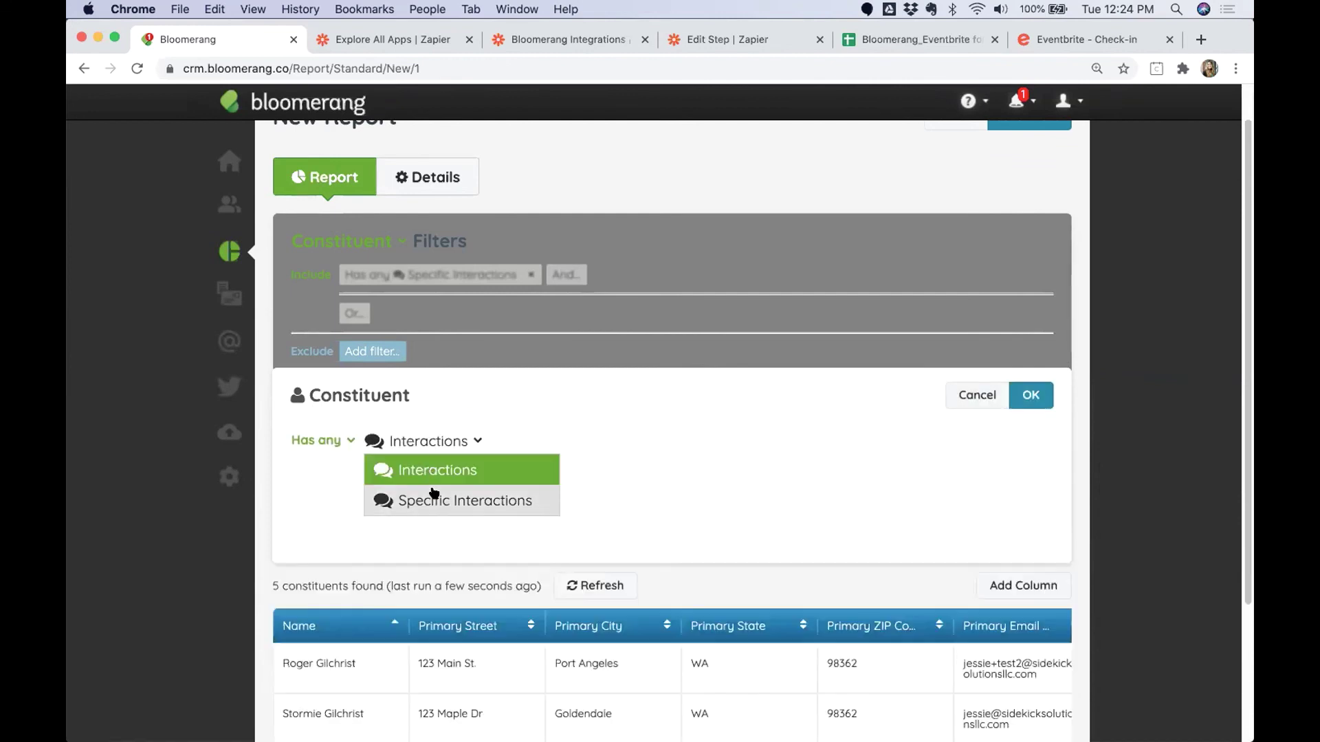
pyautogui.click(435, 497)
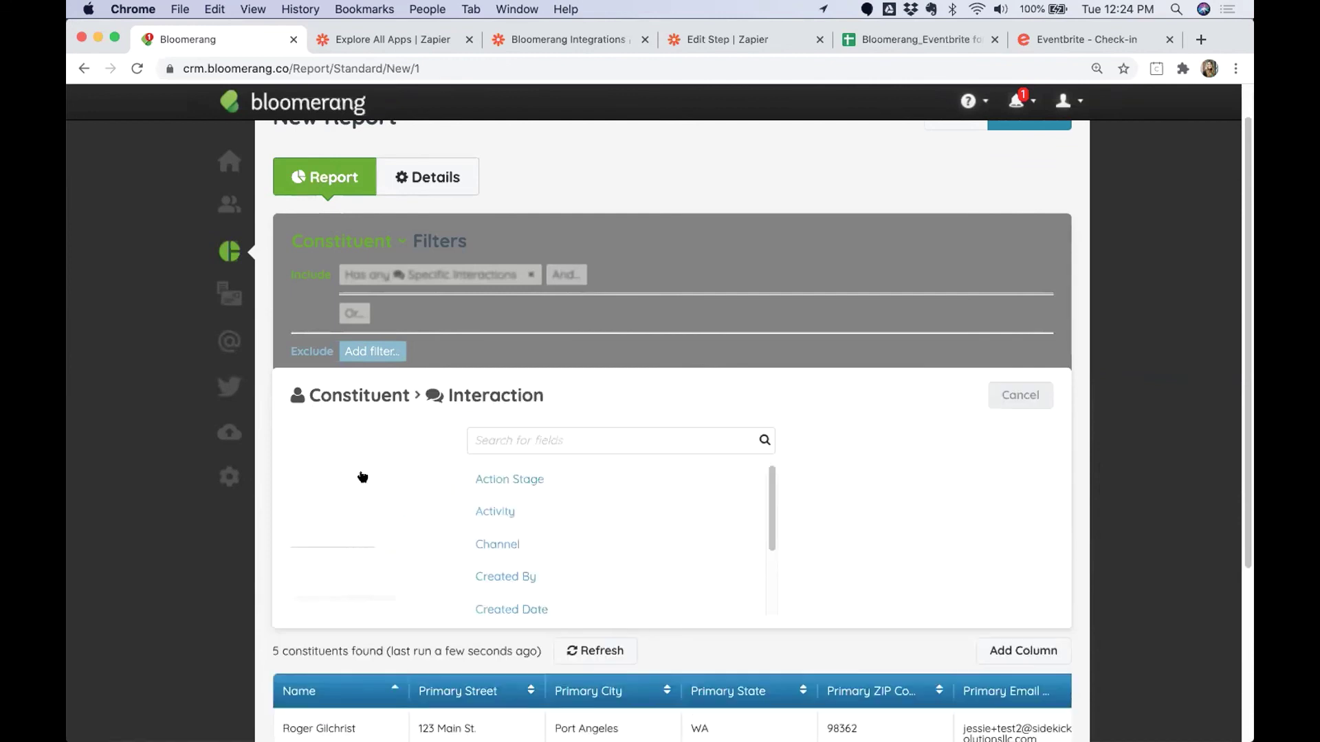
# Add the exclusion condition Event Name is 2020 ACB.
pyautogui.write('event')
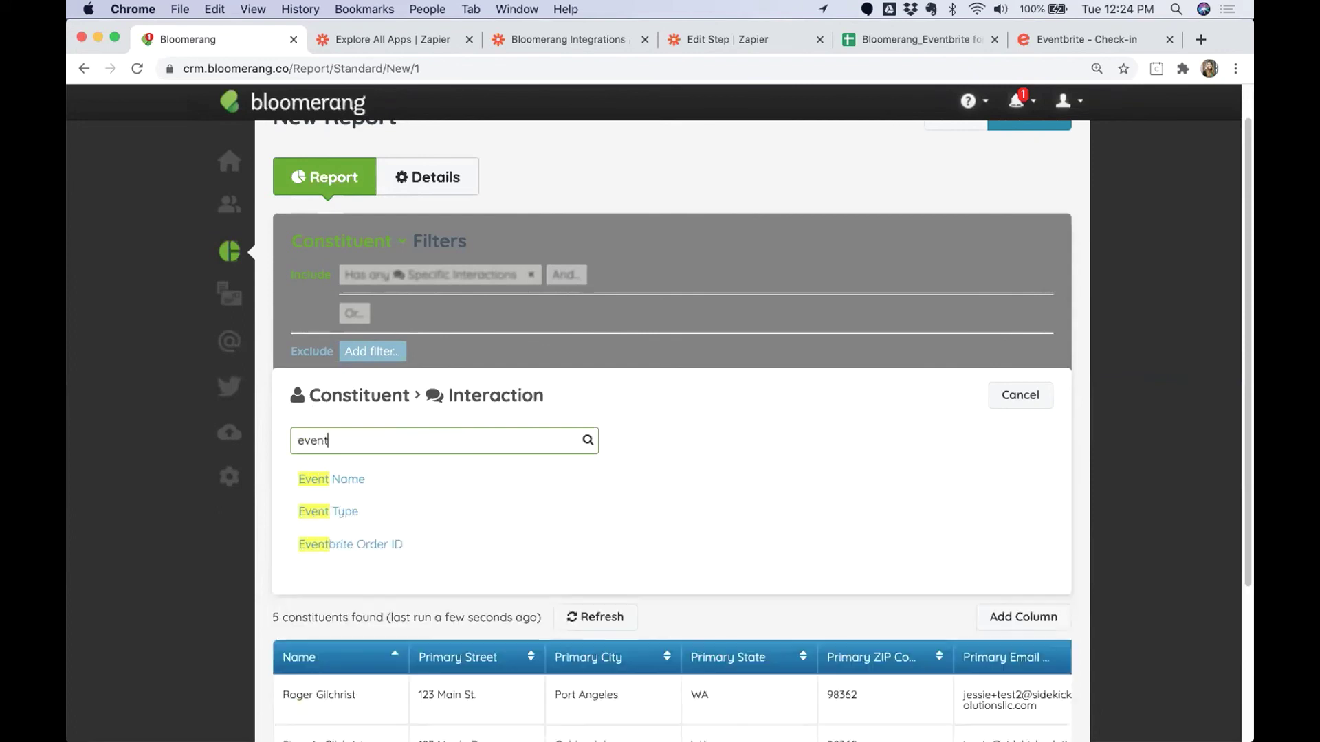
pyautogui.click(335, 474)
pyautogui.click(403, 440)
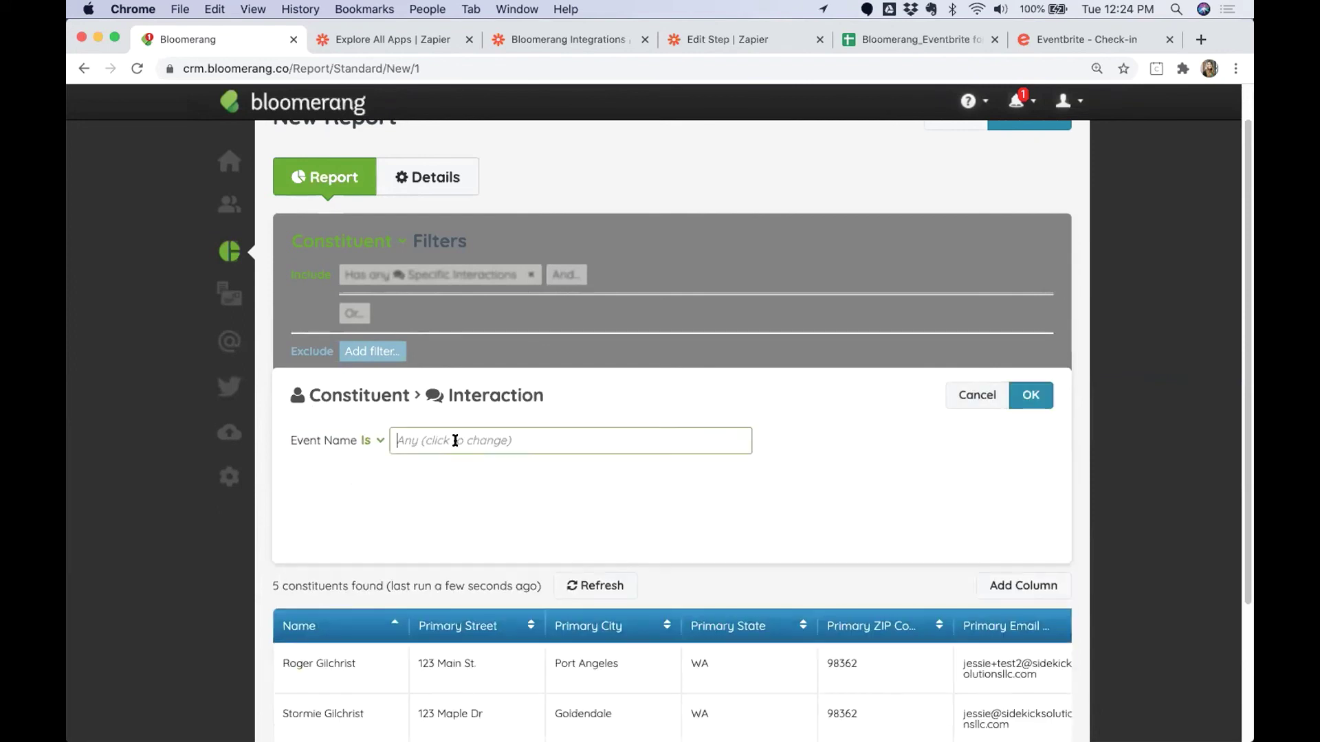
pyautogui.click(440, 465)
pyautogui.click(1031, 397)
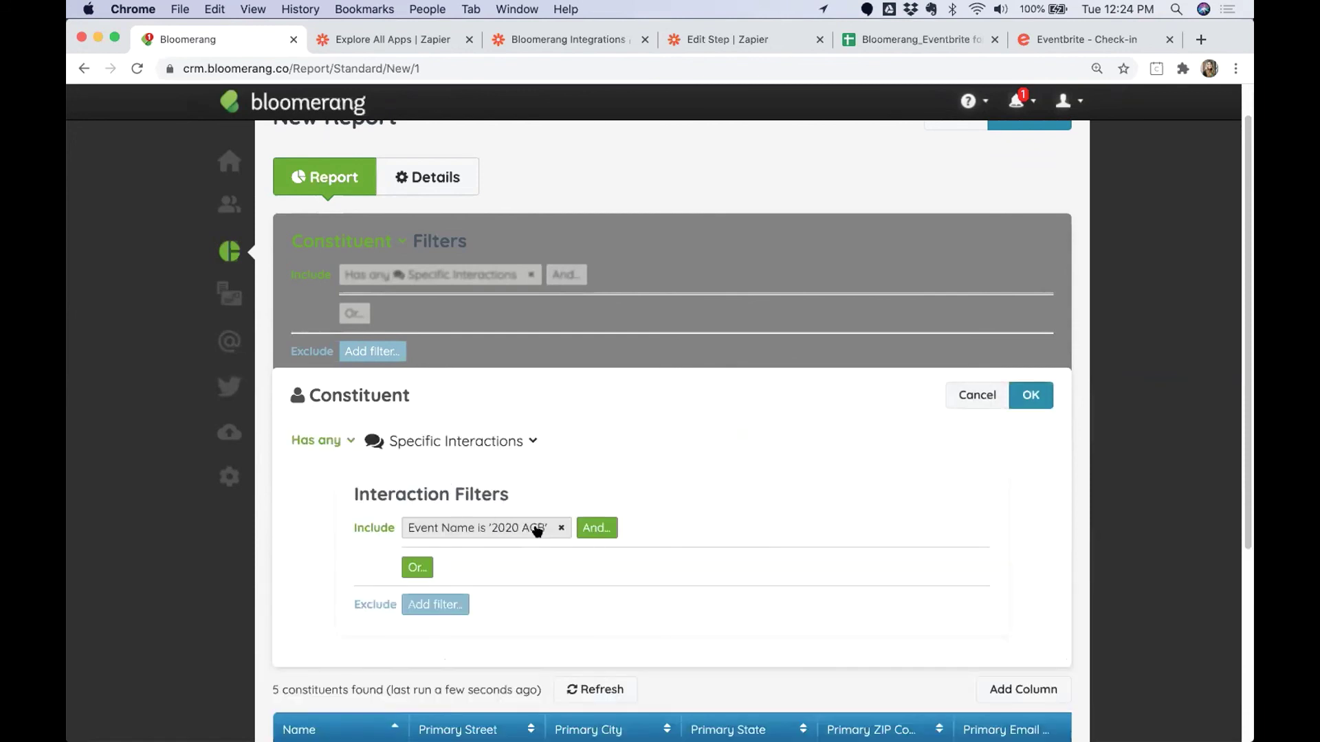
# Add Participation Status is Attended and apply the exclusion, leaving 2 constituents.
pyautogui.click(595, 528)
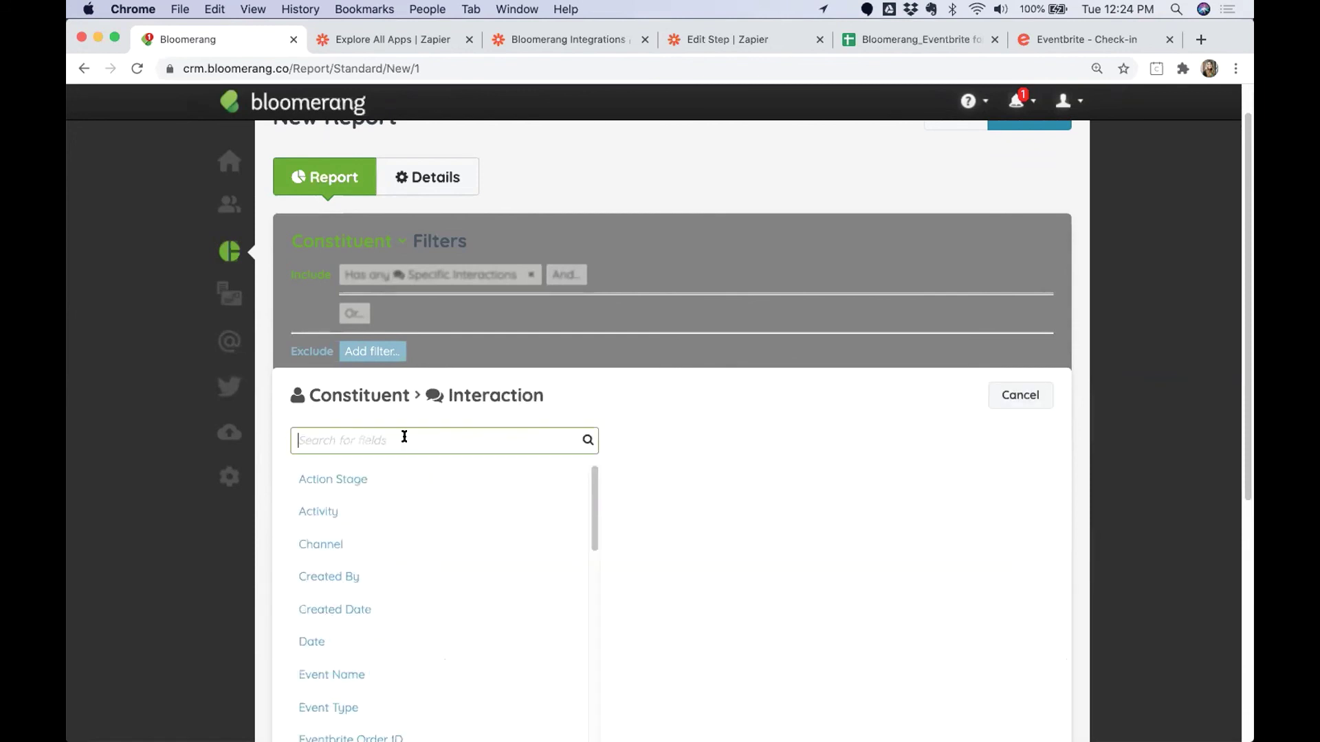
pyautogui.write('partici')
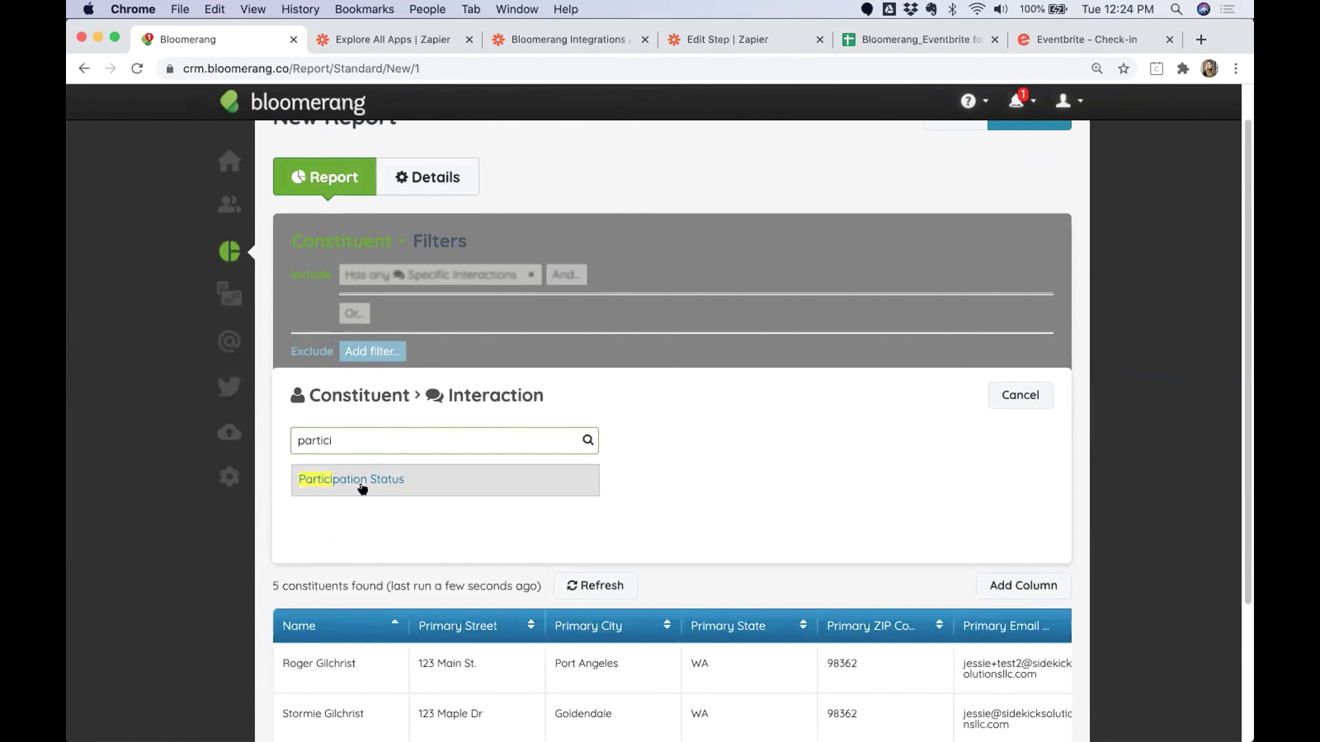
pyautogui.click(362, 483)
pyautogui.click(481, 438)
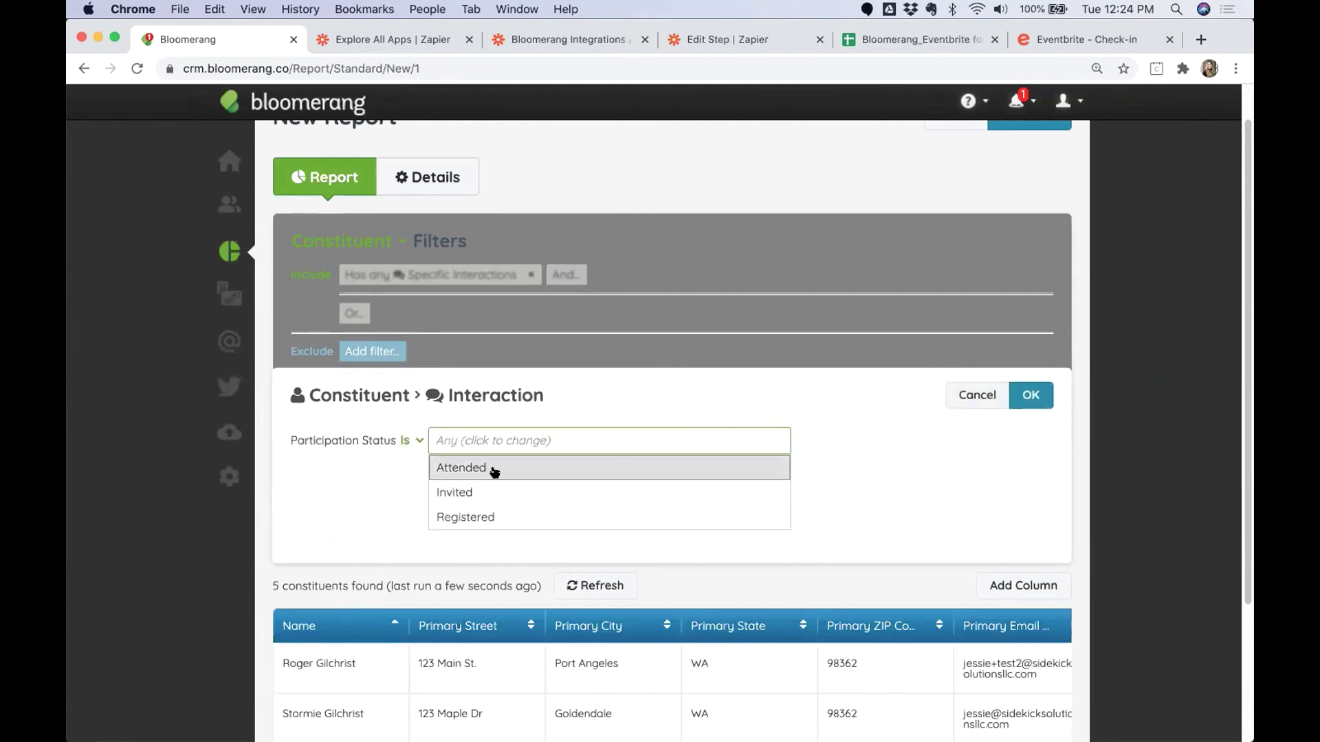
pyautogui.click(492, 469)
pyautogui.click(1030, 396)
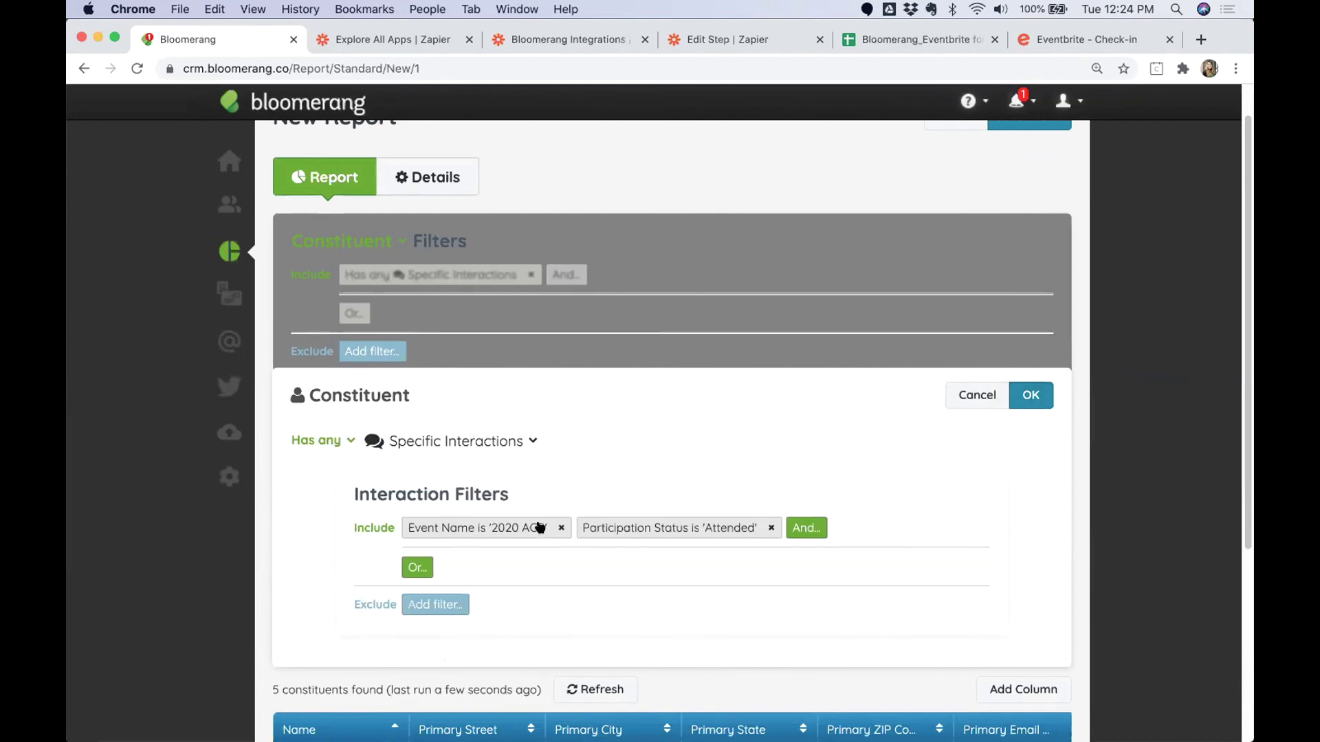
pyautogui.click(1021, 397)
# Advance from slide 38 to slide 39: 'Bloomerang is central. Use integrations to supplement your Bloomerang experience.'.
pyautogui.click(1031, 401)
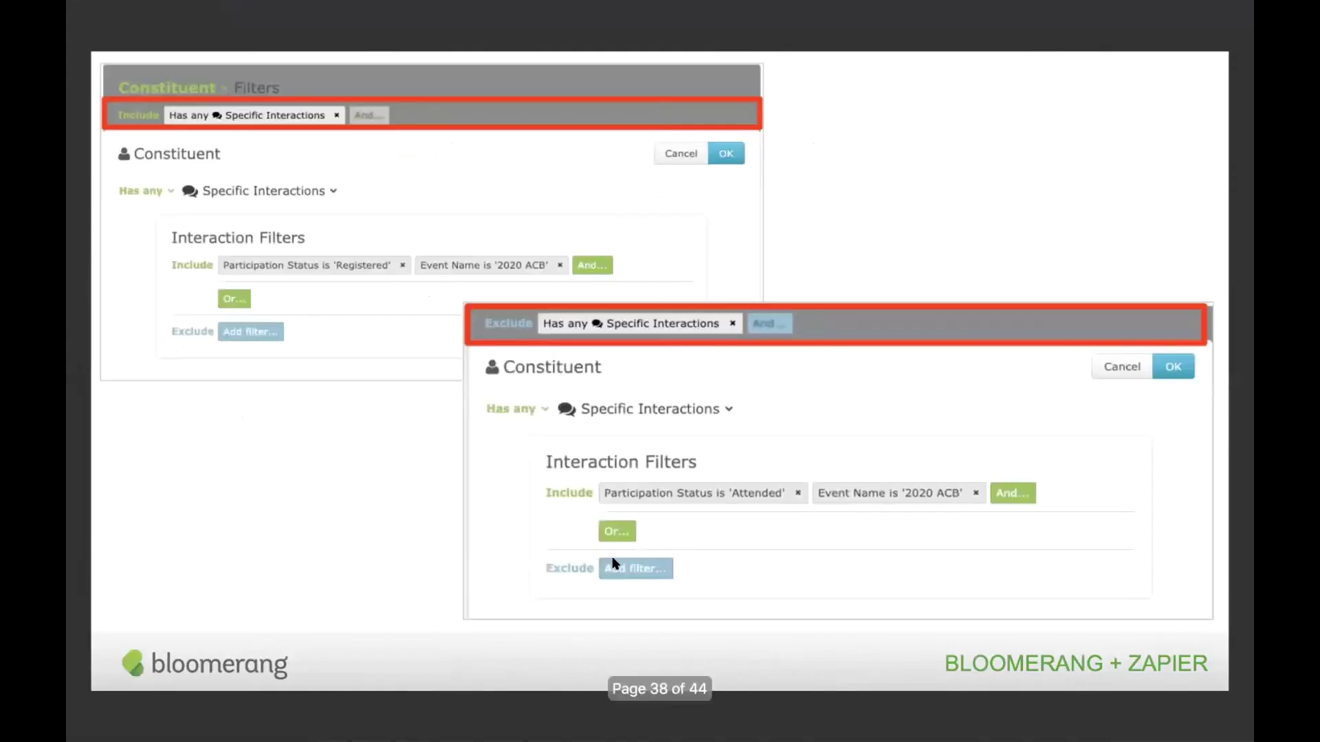
pyautogui.press('Right')
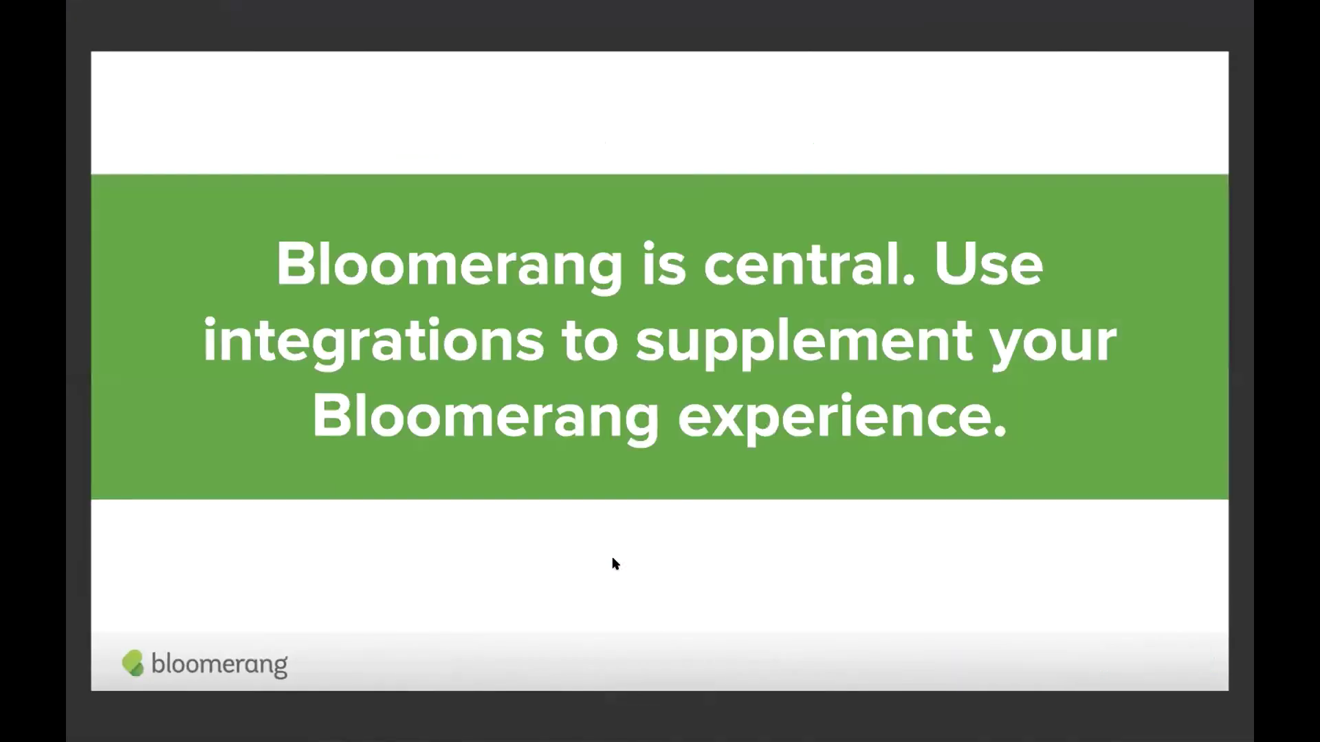